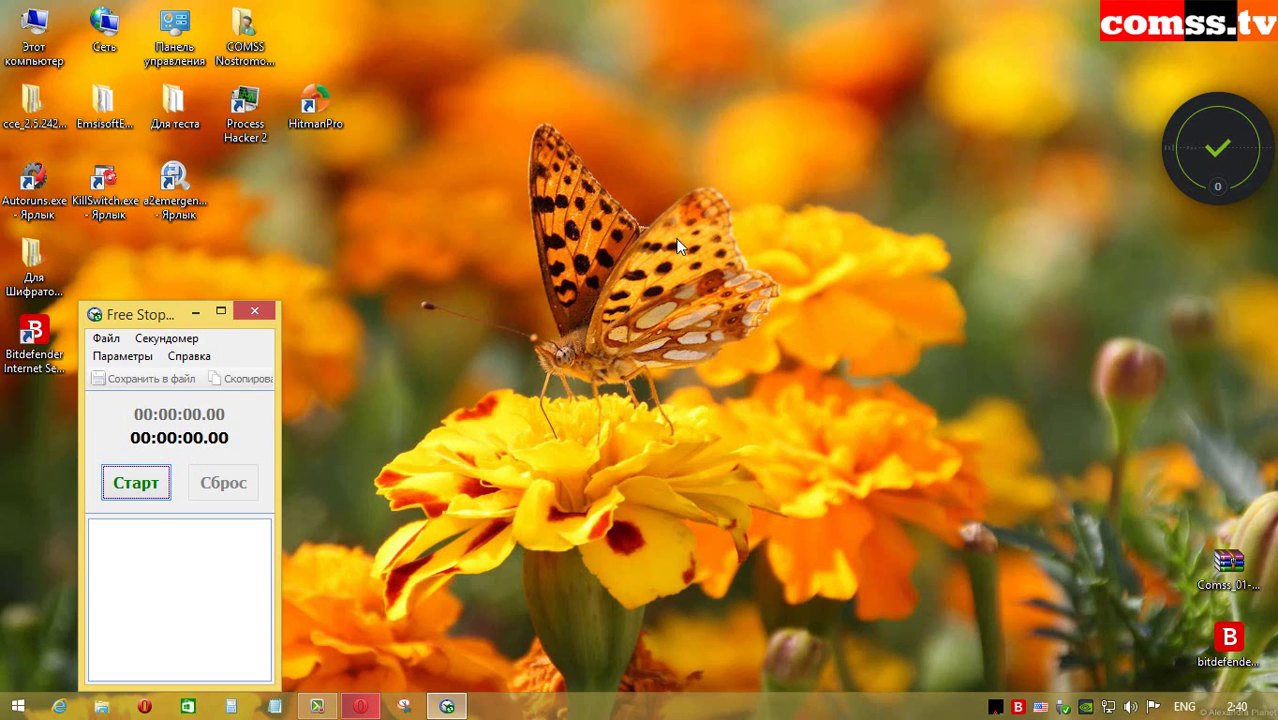
Step: Select the Comss_01-18_07_2014-2724.rar archive on the desktop and start extracting it with WinRAR
click(1229, 565)
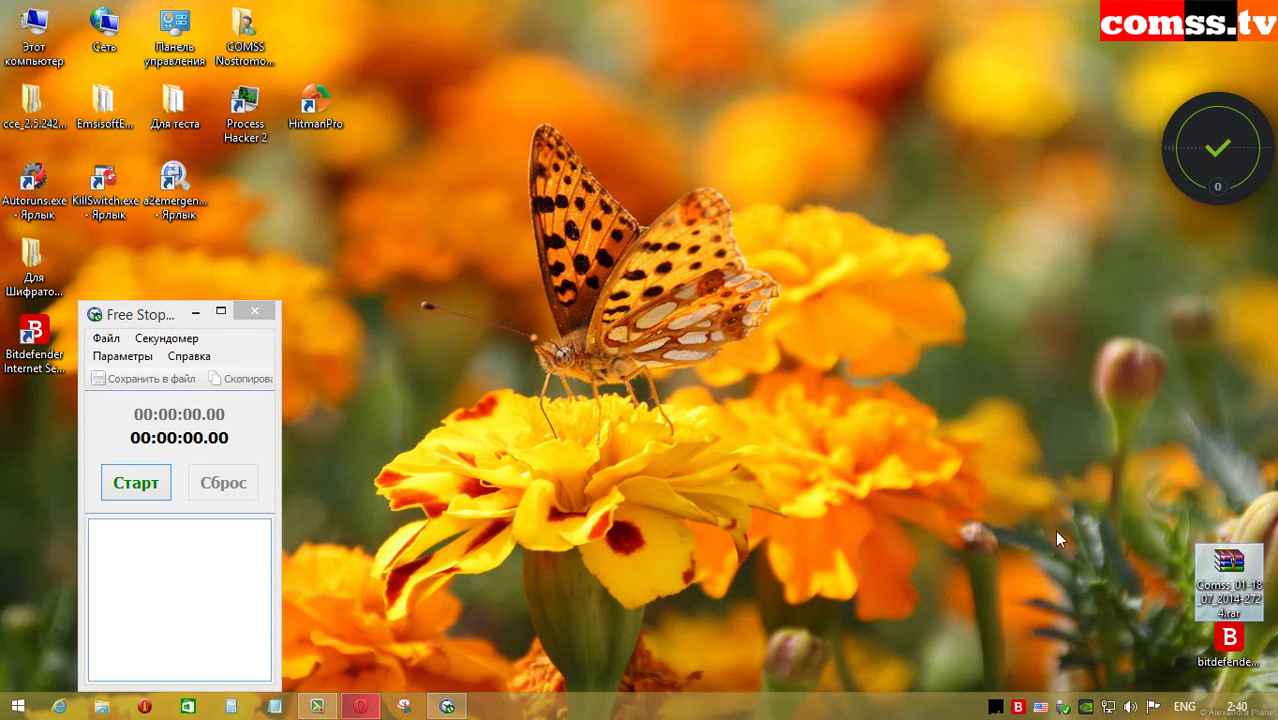
key(Return)
key(Return)
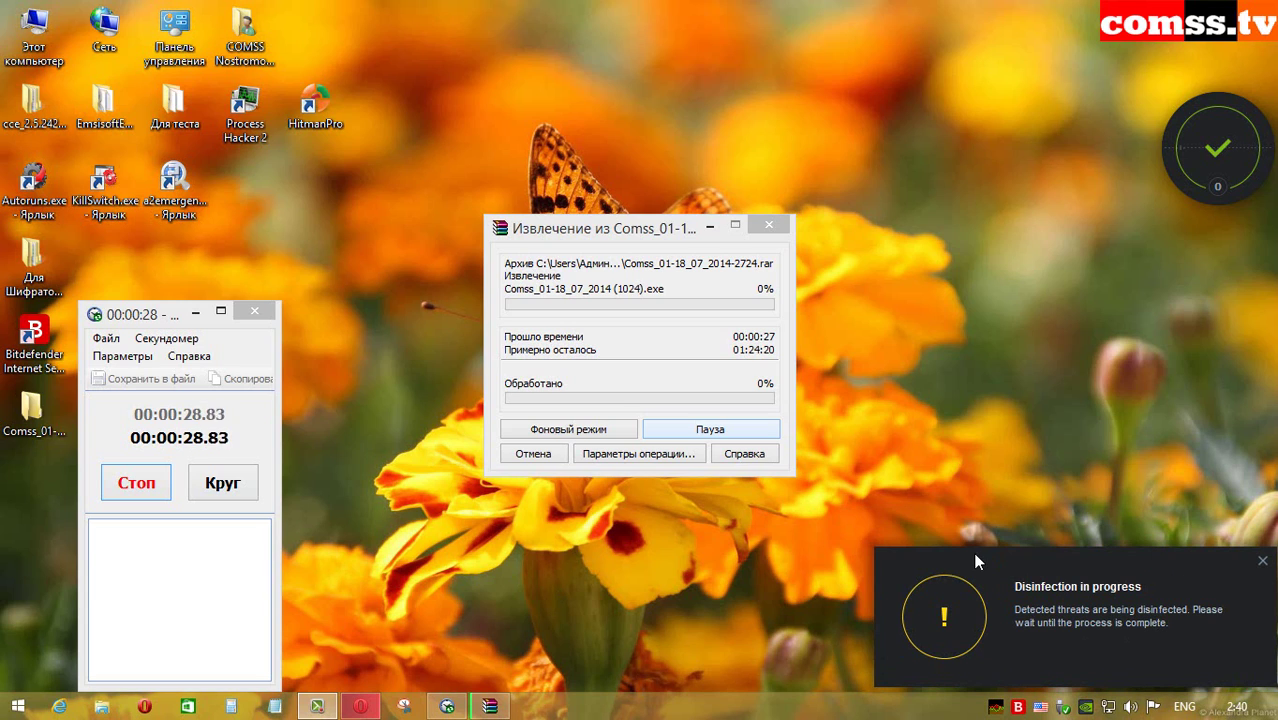
Step: Open the extracted Comss_01-18_07_2014-2724 folder, which holds 96 files so far
mouse_move(995, 707)
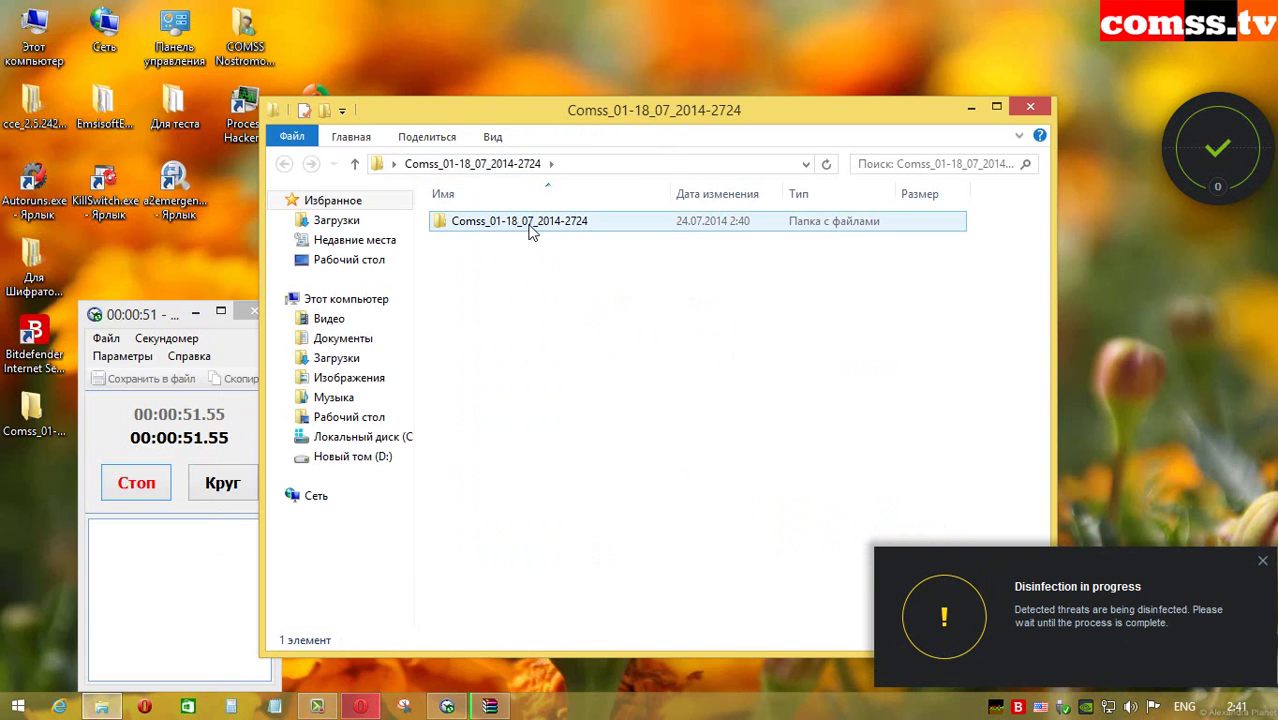
double_click(530, 224)
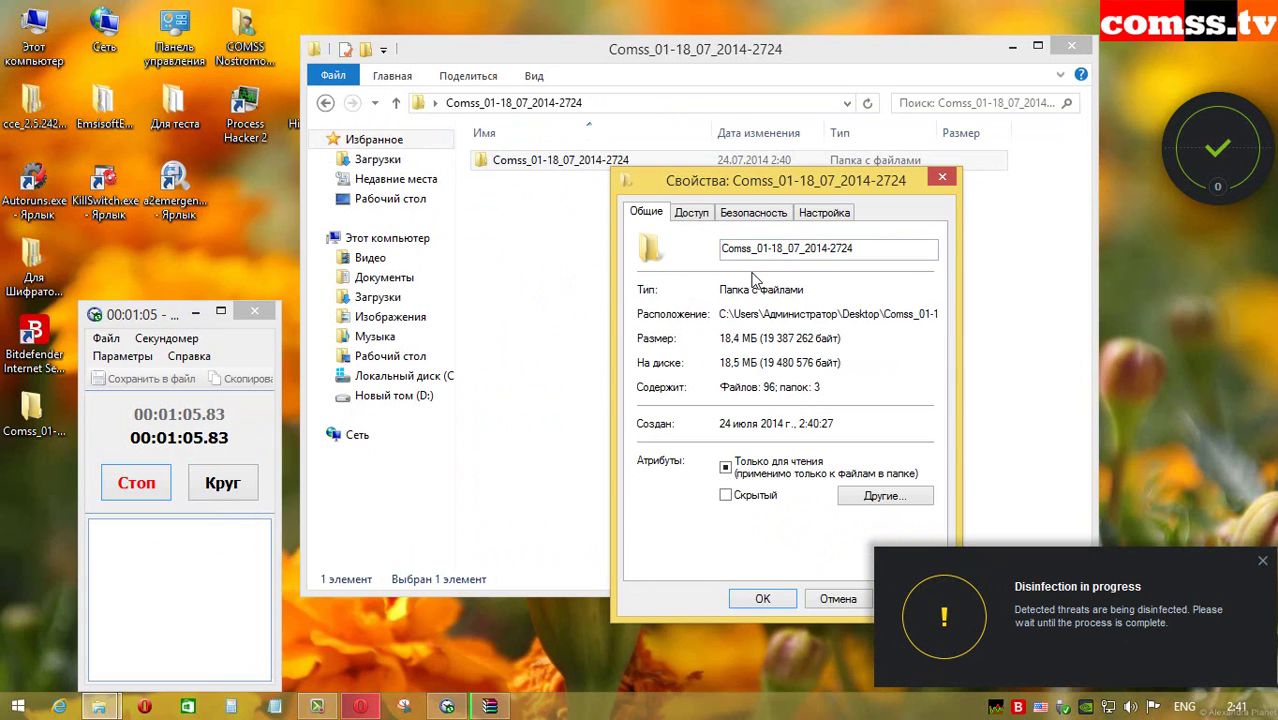
Step: Close the folder properties, check extraction progress, then recheck the Comss folder's size and file count
click(942, 177)
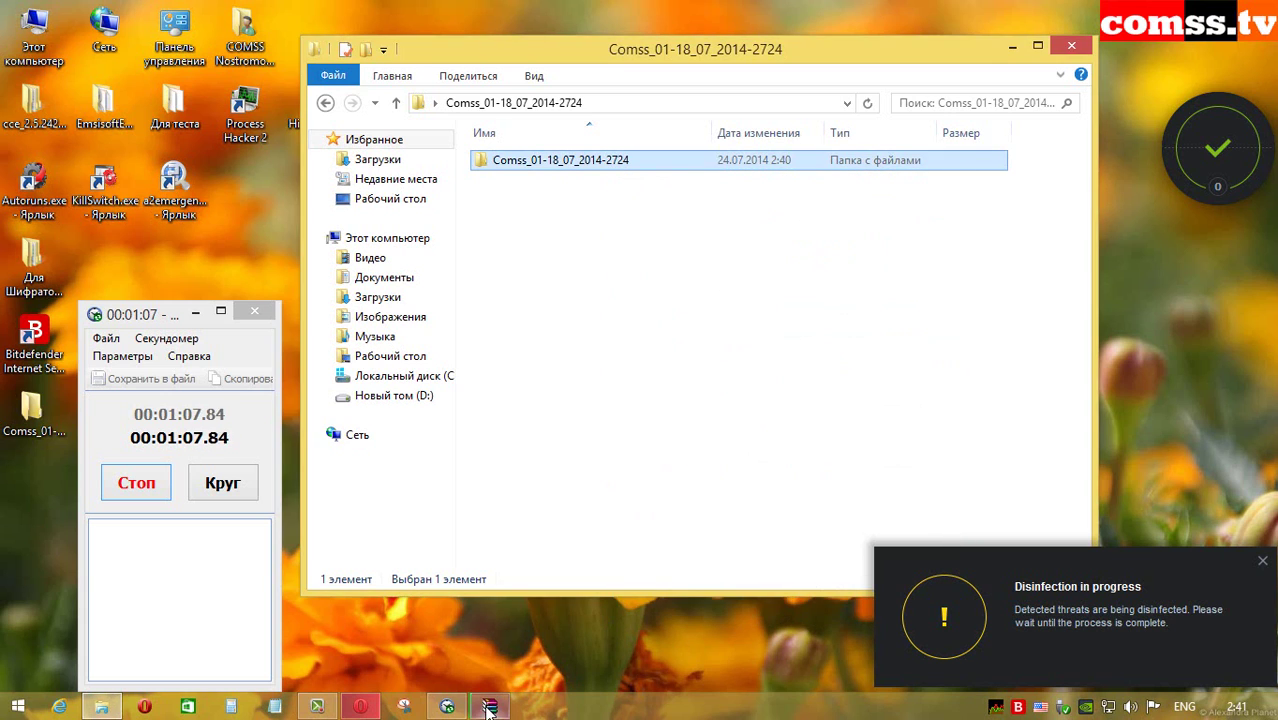
click(489, 708)
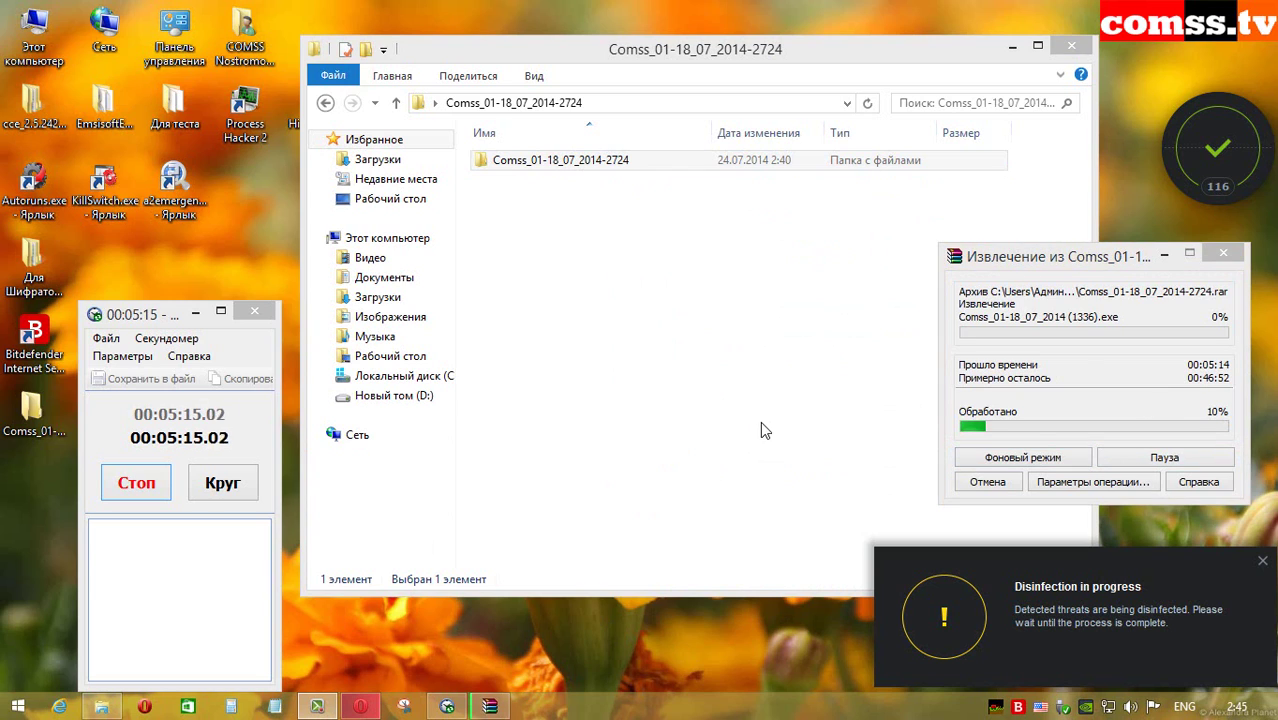
mouse_move(993, 708)
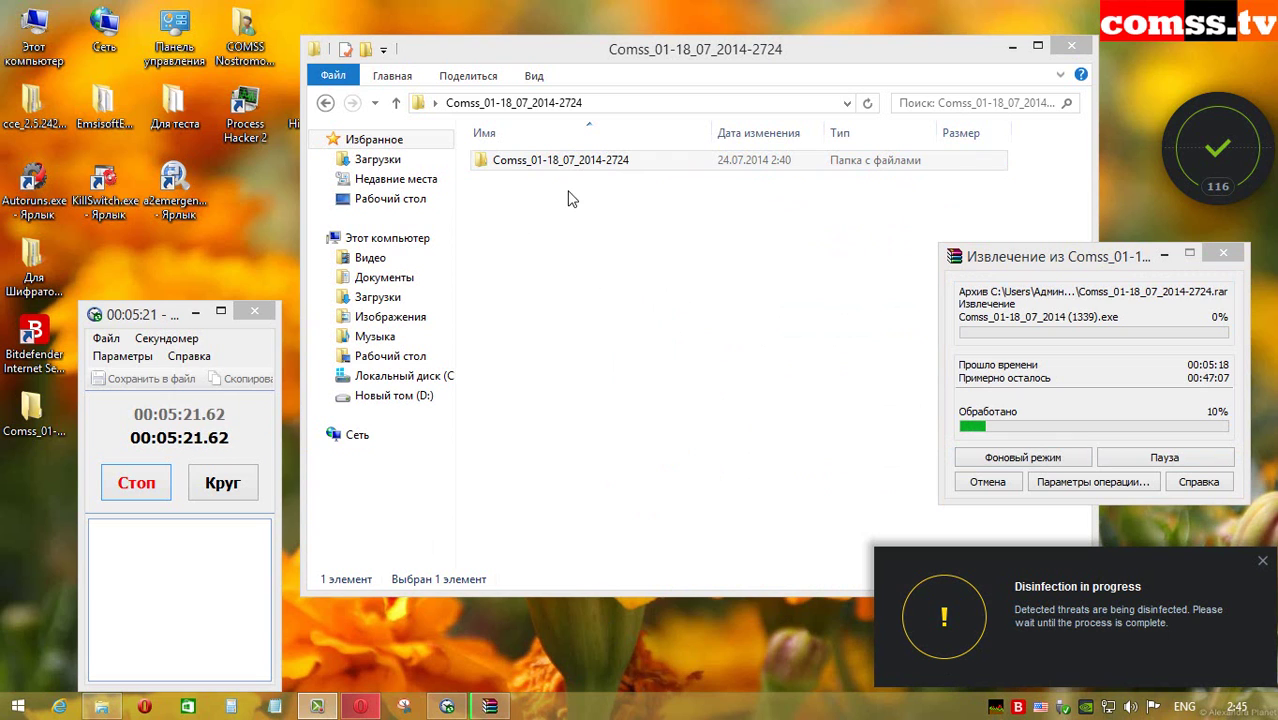
right_click(579, 171)
click(680, 576)
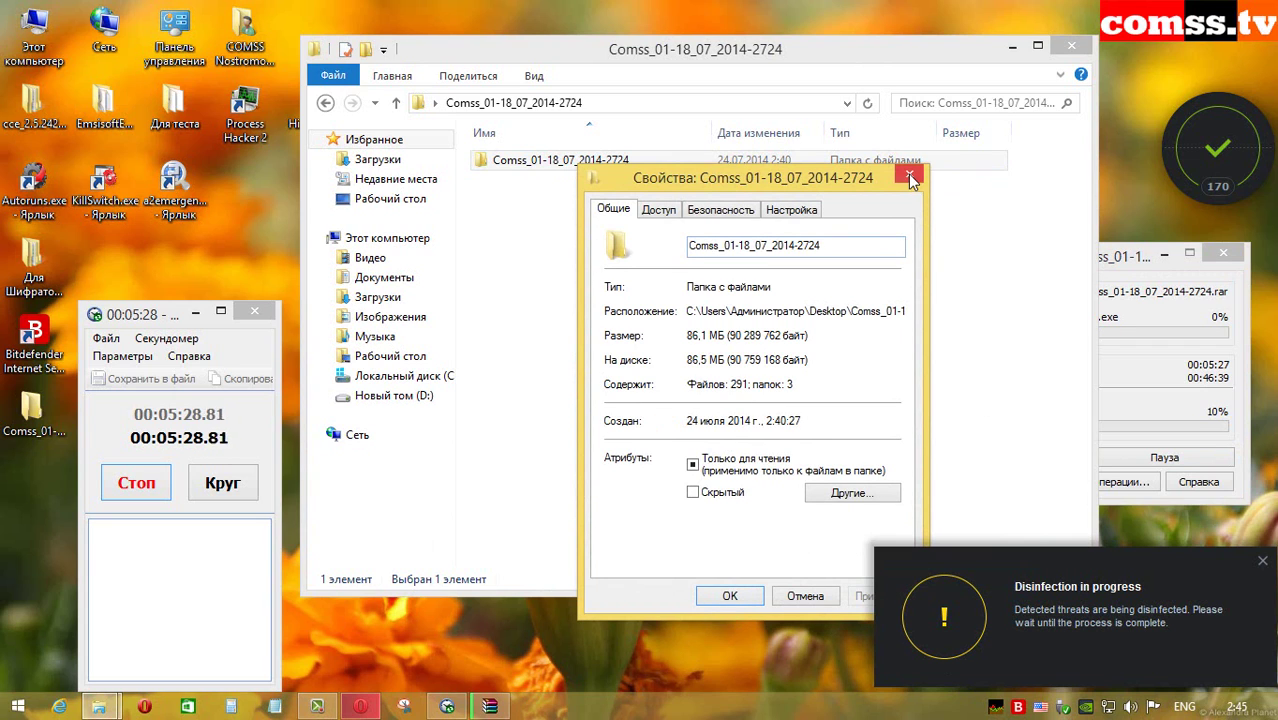
click(909, 174)
click(1193, 316)
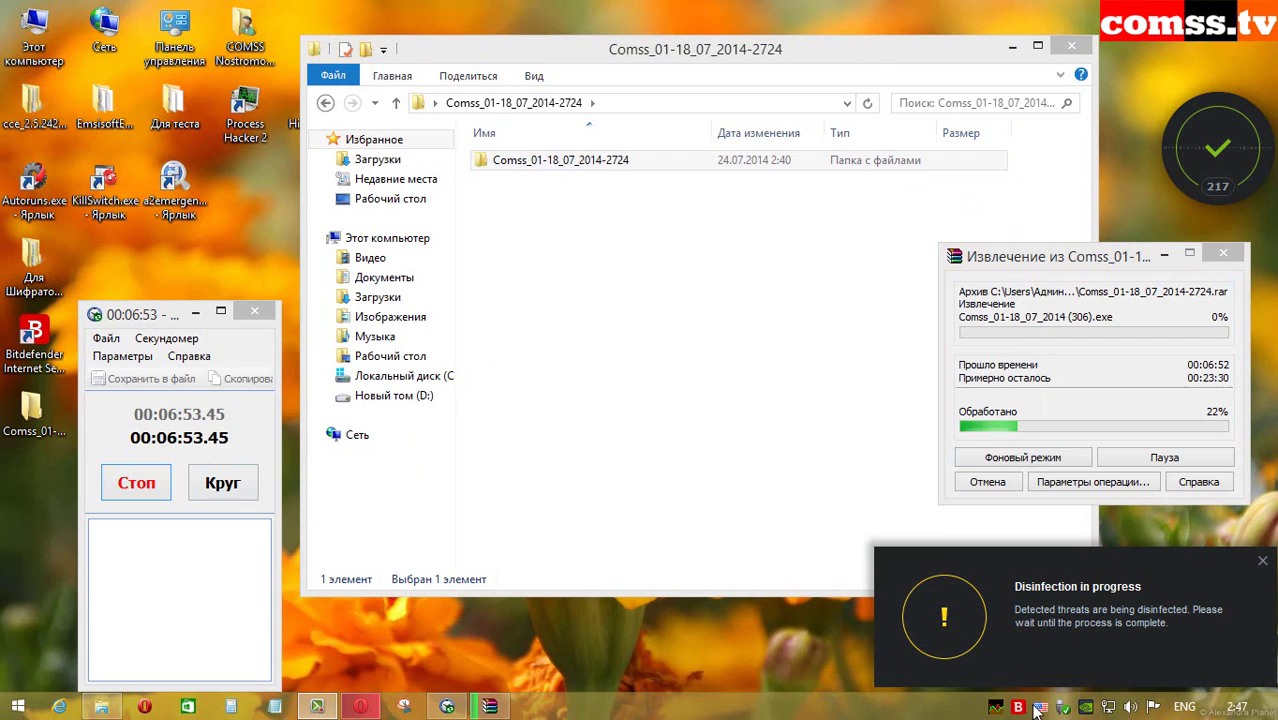
Step: Recheck the Comss folder's Свойства twice more until it reports 737 files, 271 MB
mouse_move(994, 706)
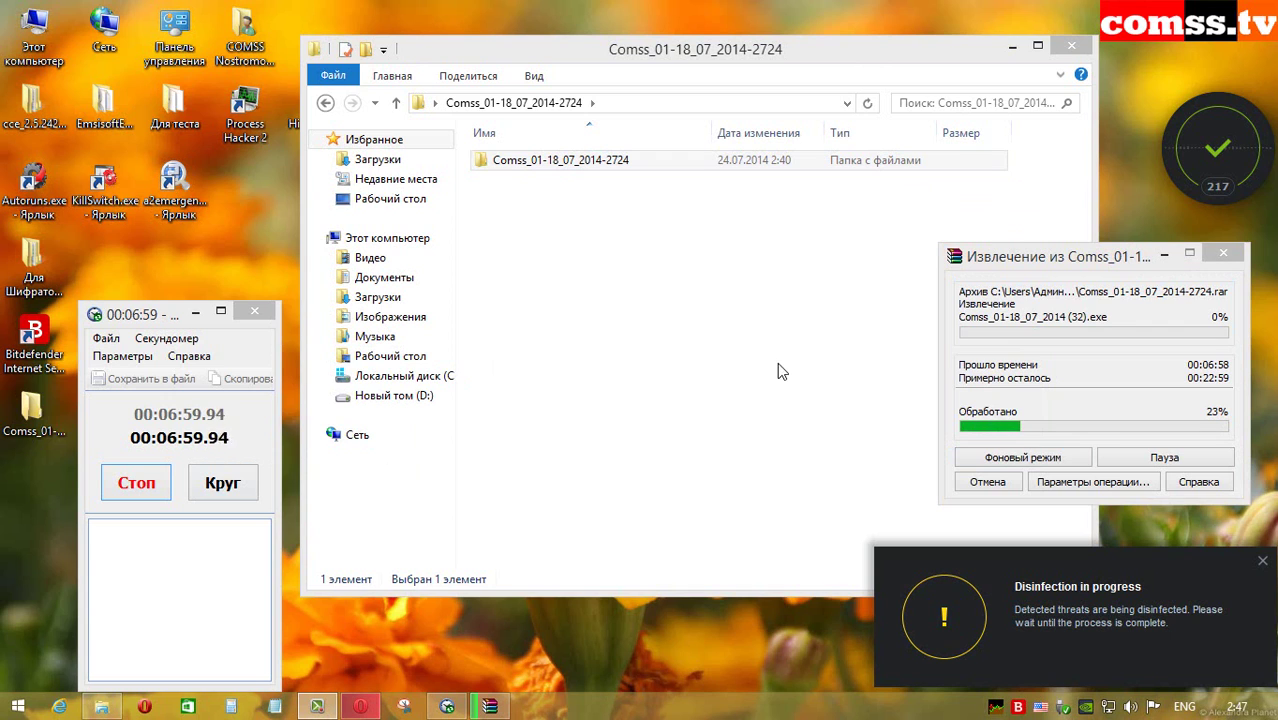
click(600, 160)
right_click(582, 161)
click(640, 652)
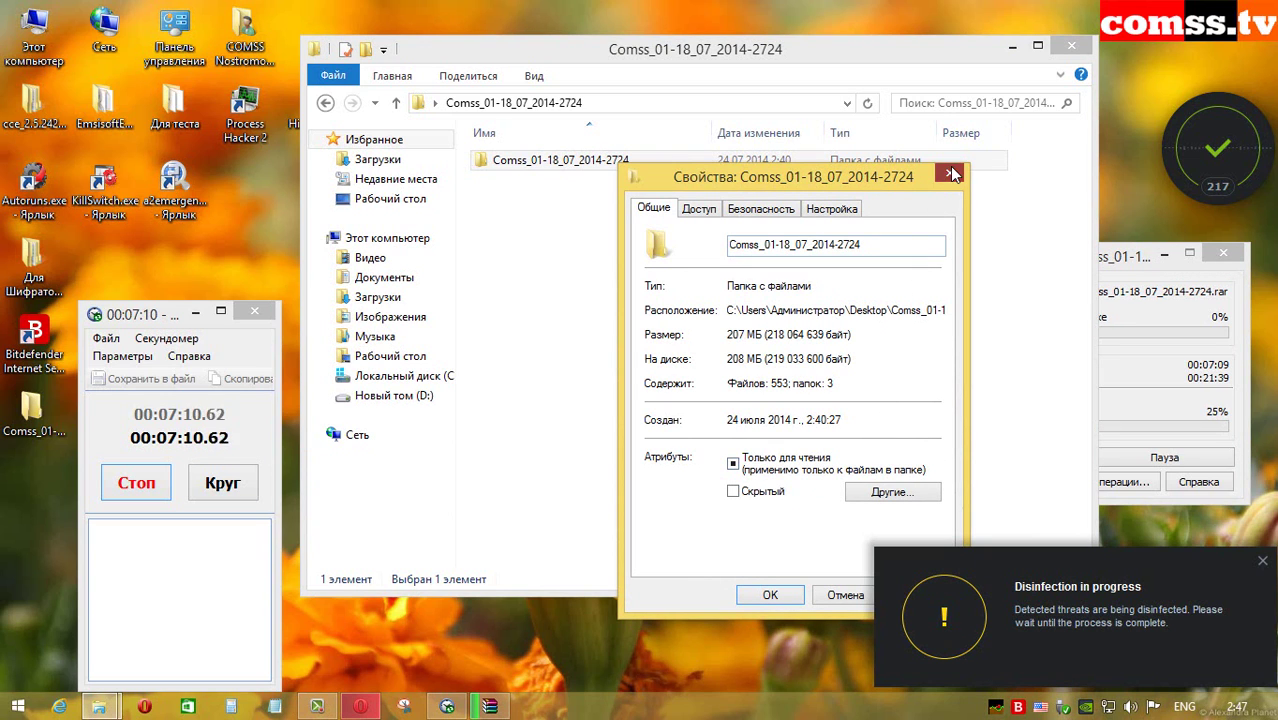
click(952, 174)
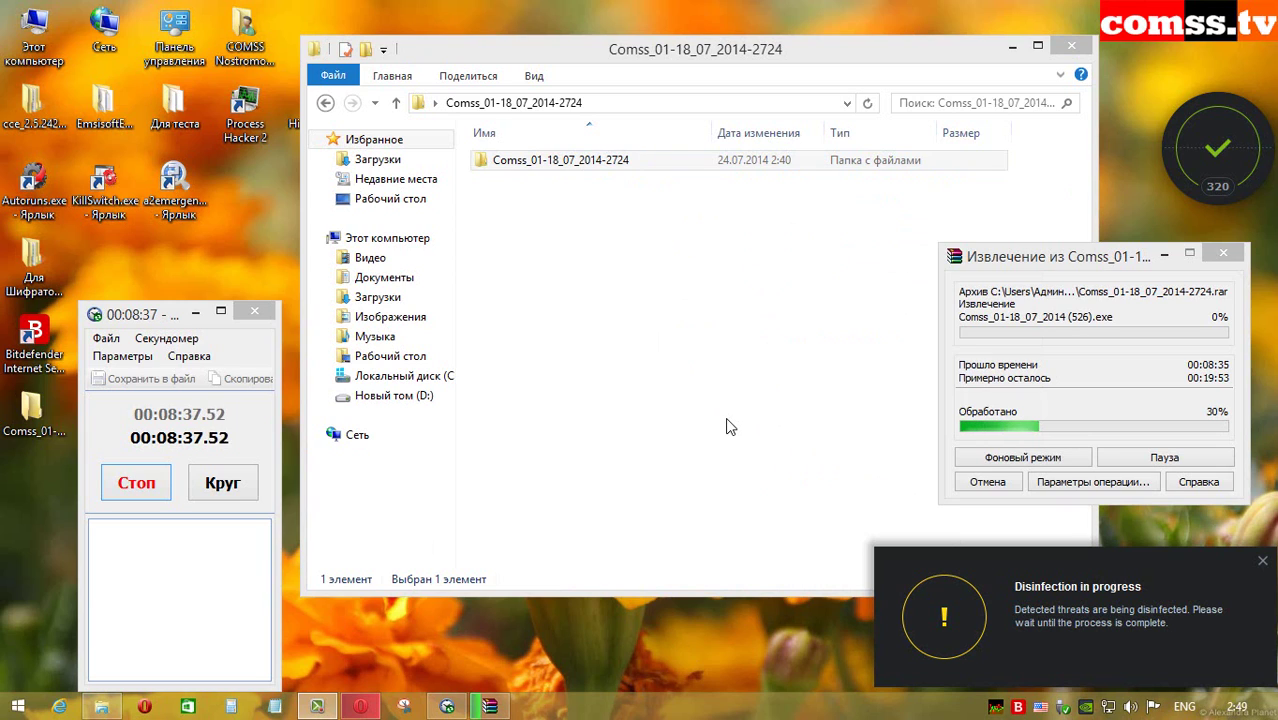
mouse_move(996, 710)
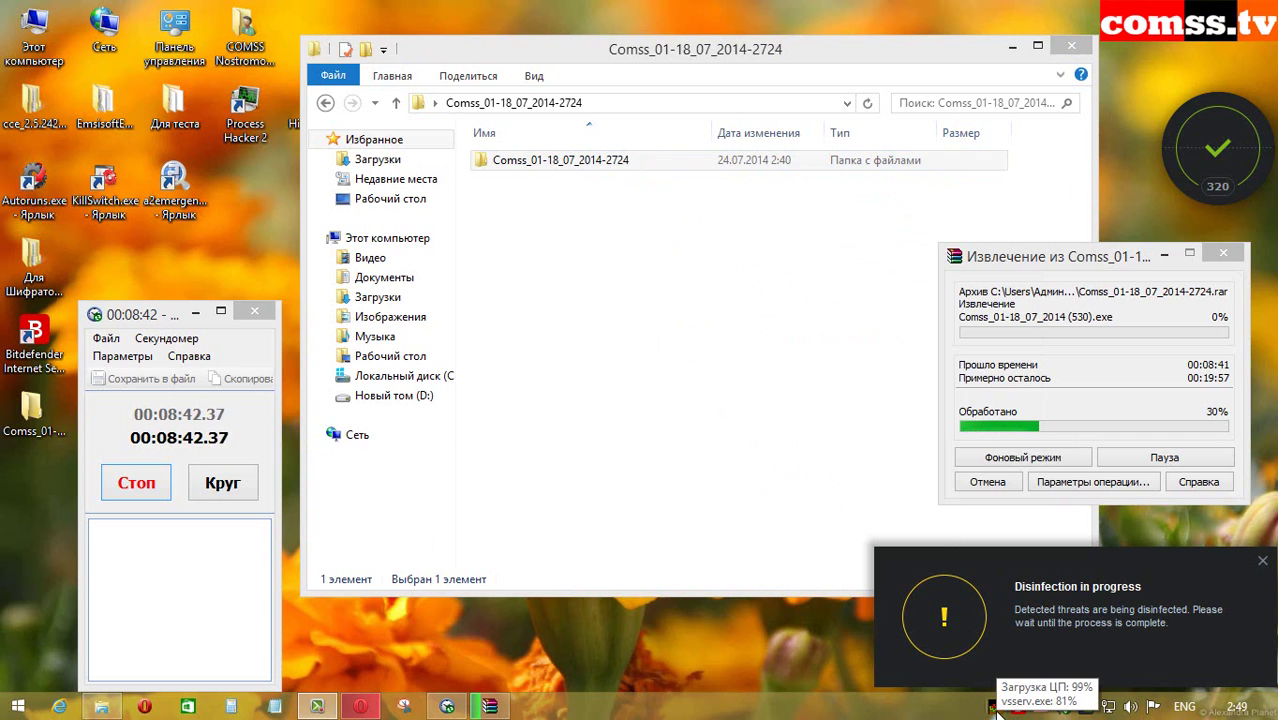
click(556, 162)
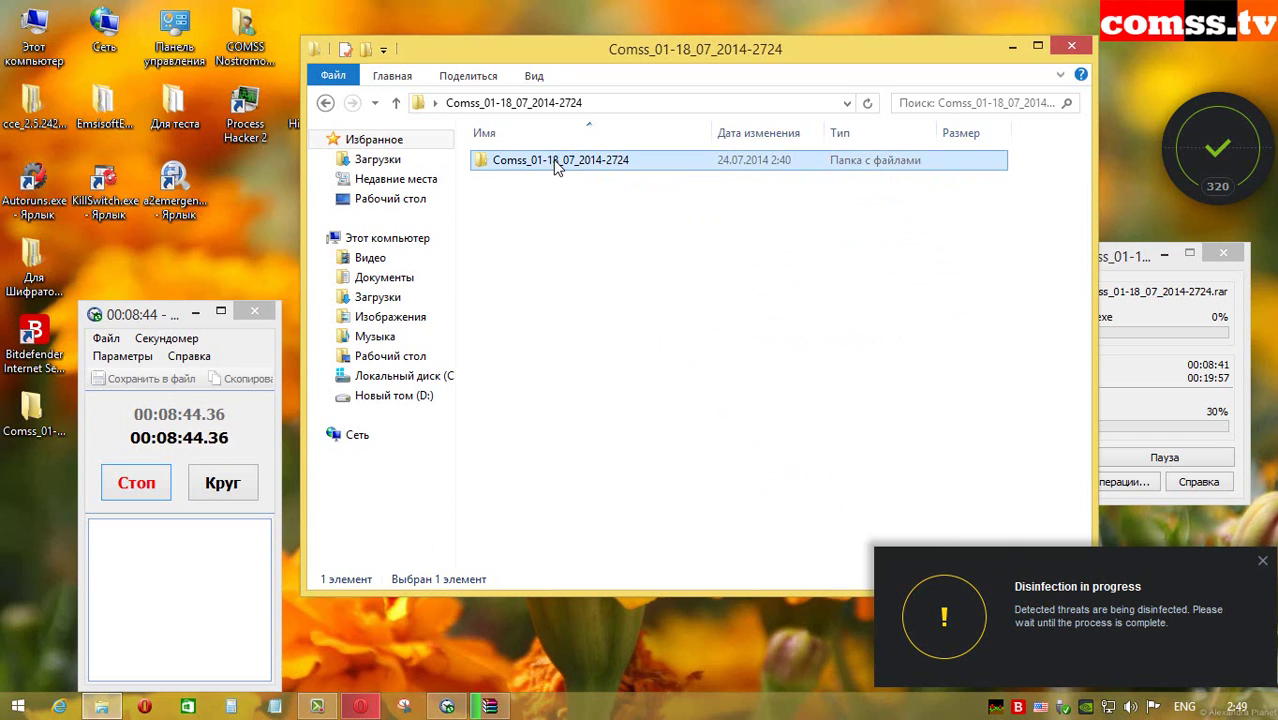
right_click(556, 164)
click(607, 571)
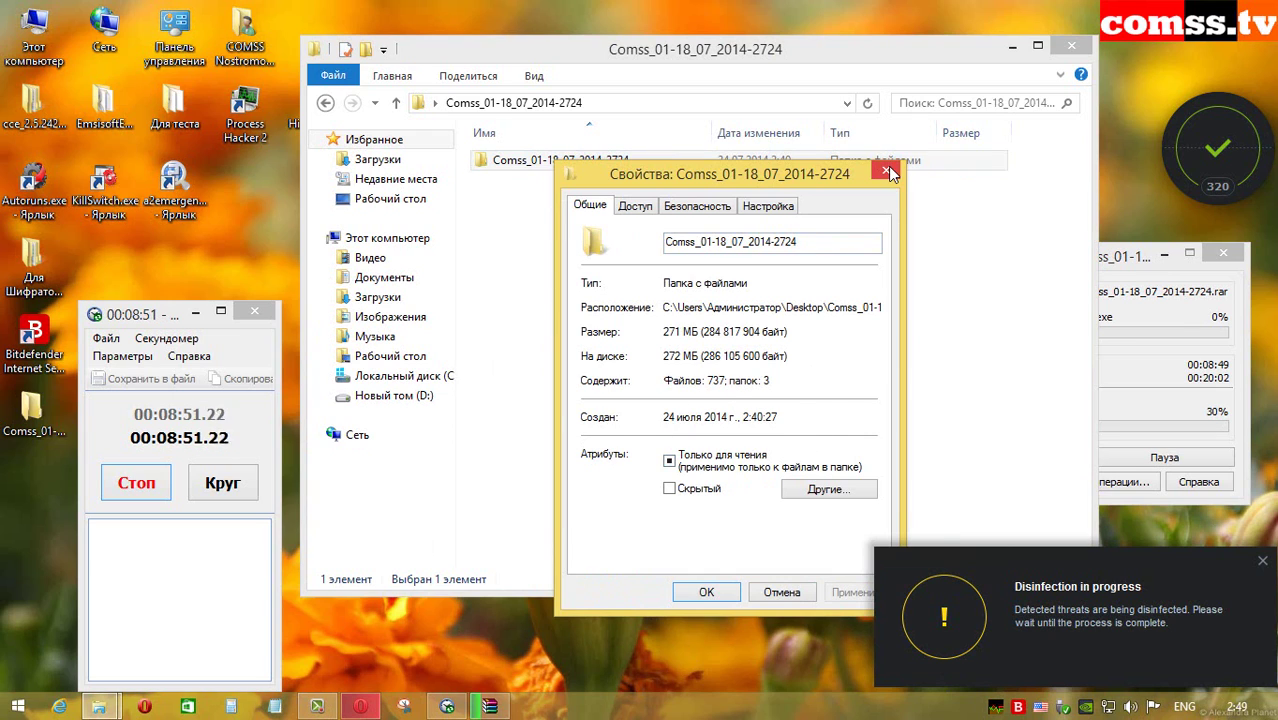
click(886, 170)
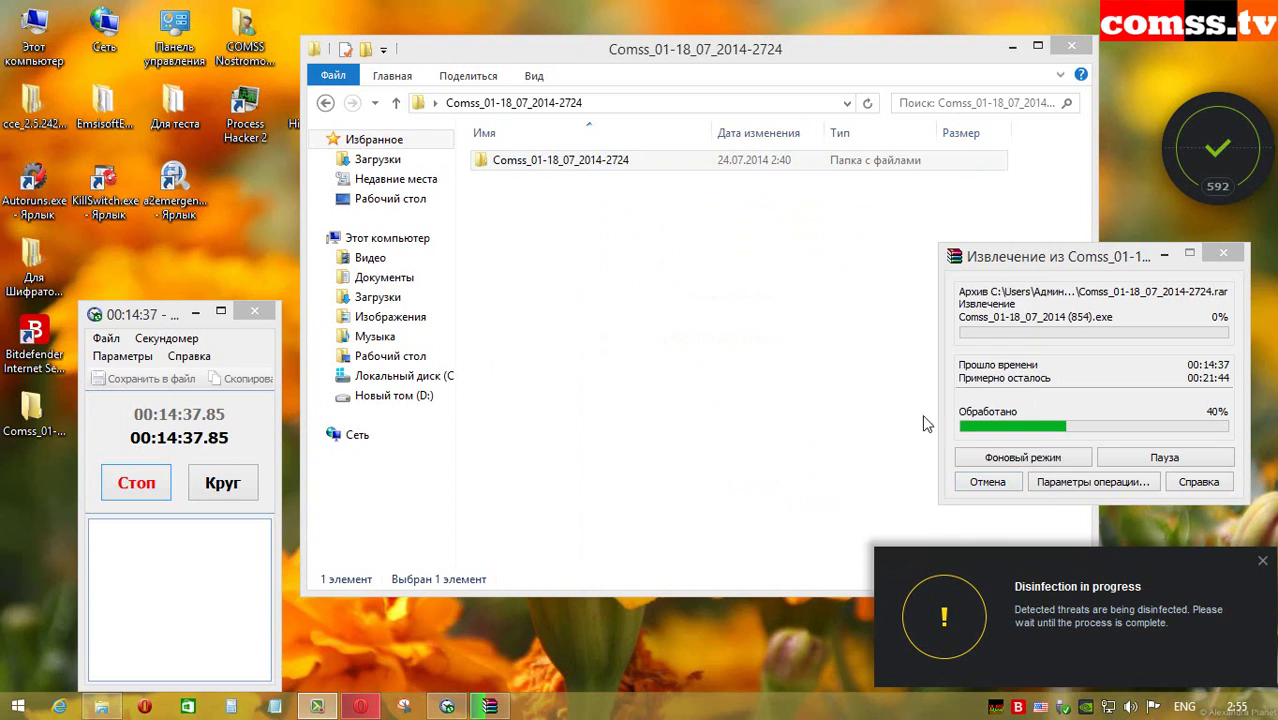
Step: Check the Comss folder's size and file count twice via its Свойства dialog
mouse_move(998, 710)
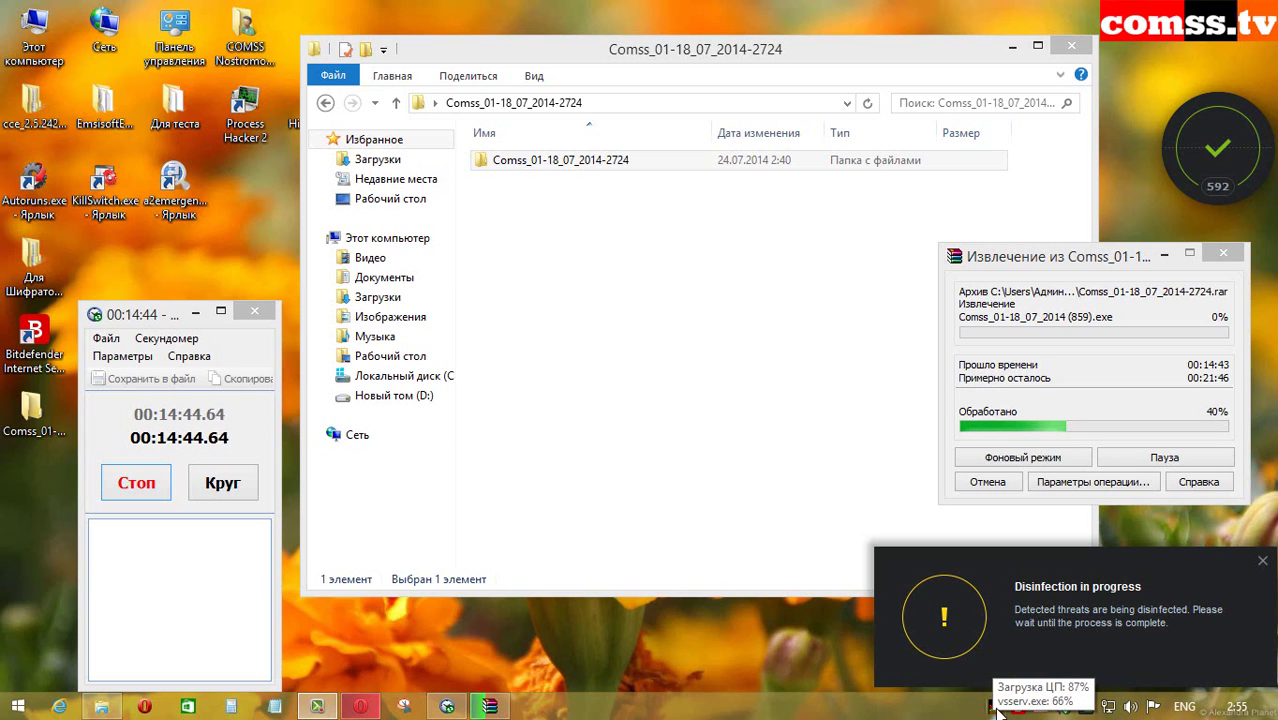
right_click(612, 166)
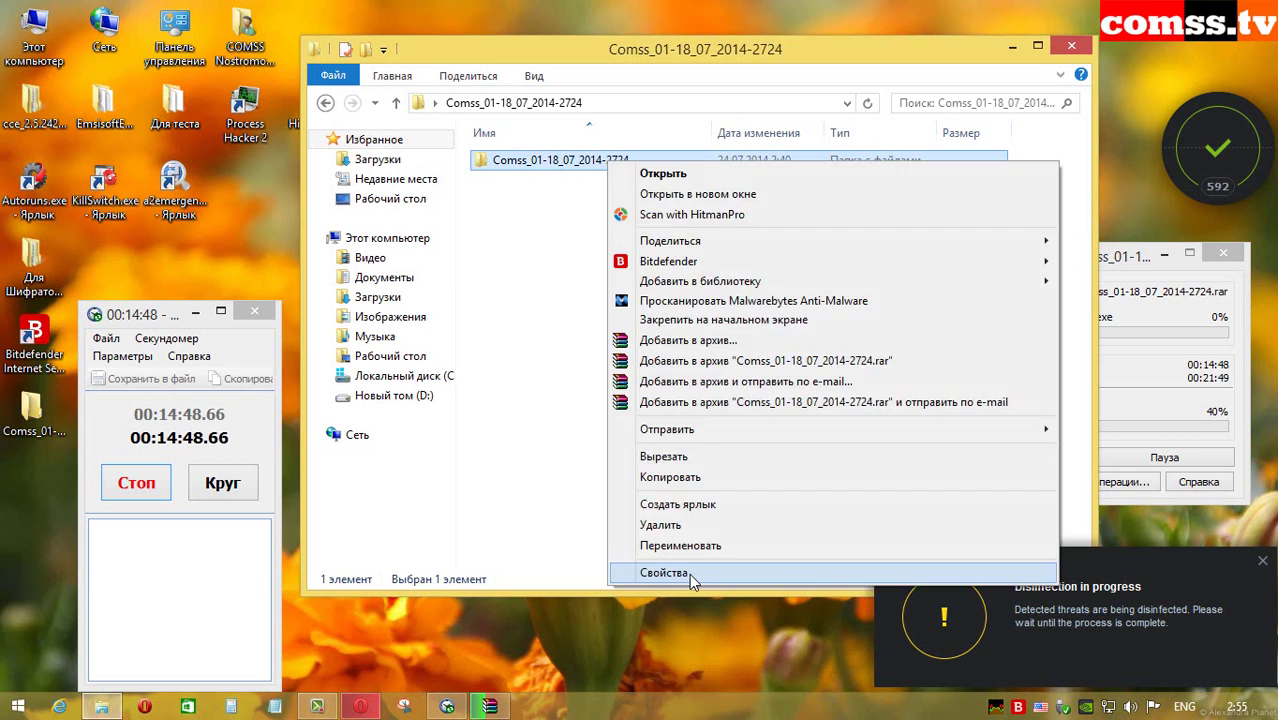
click(668, 652)
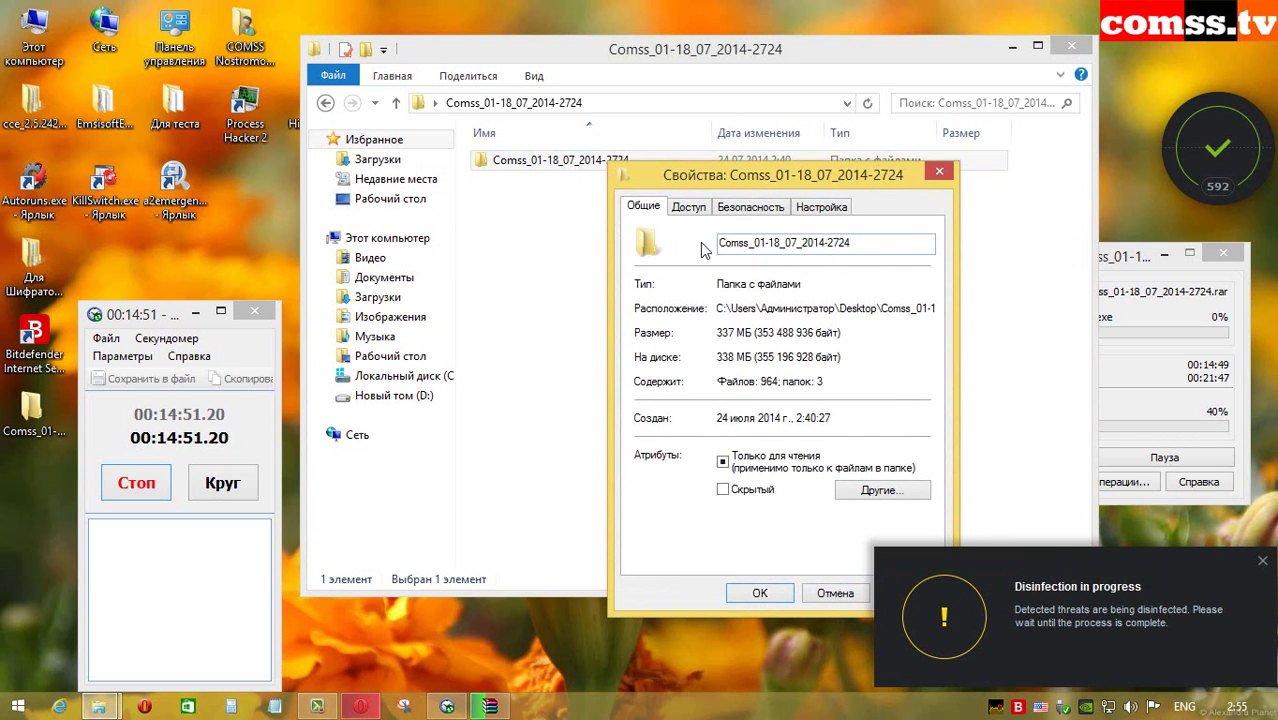
click(806, 594)
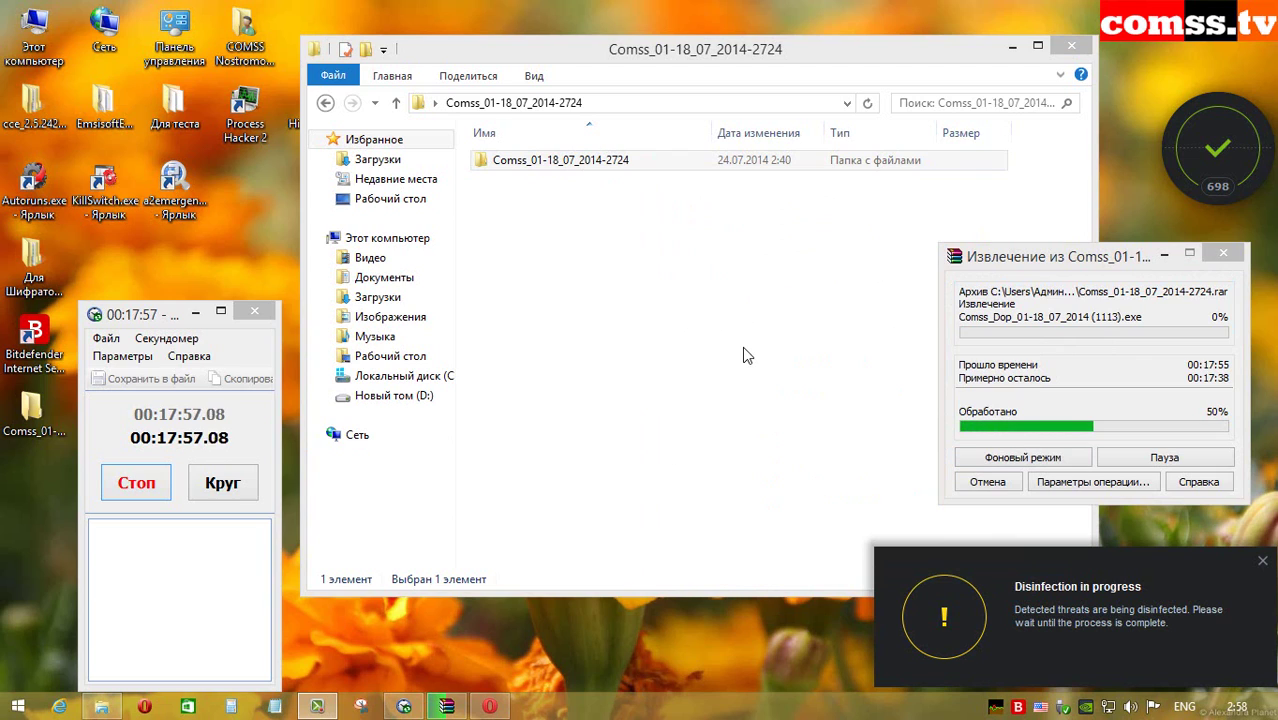
mouse_move(995, 708)
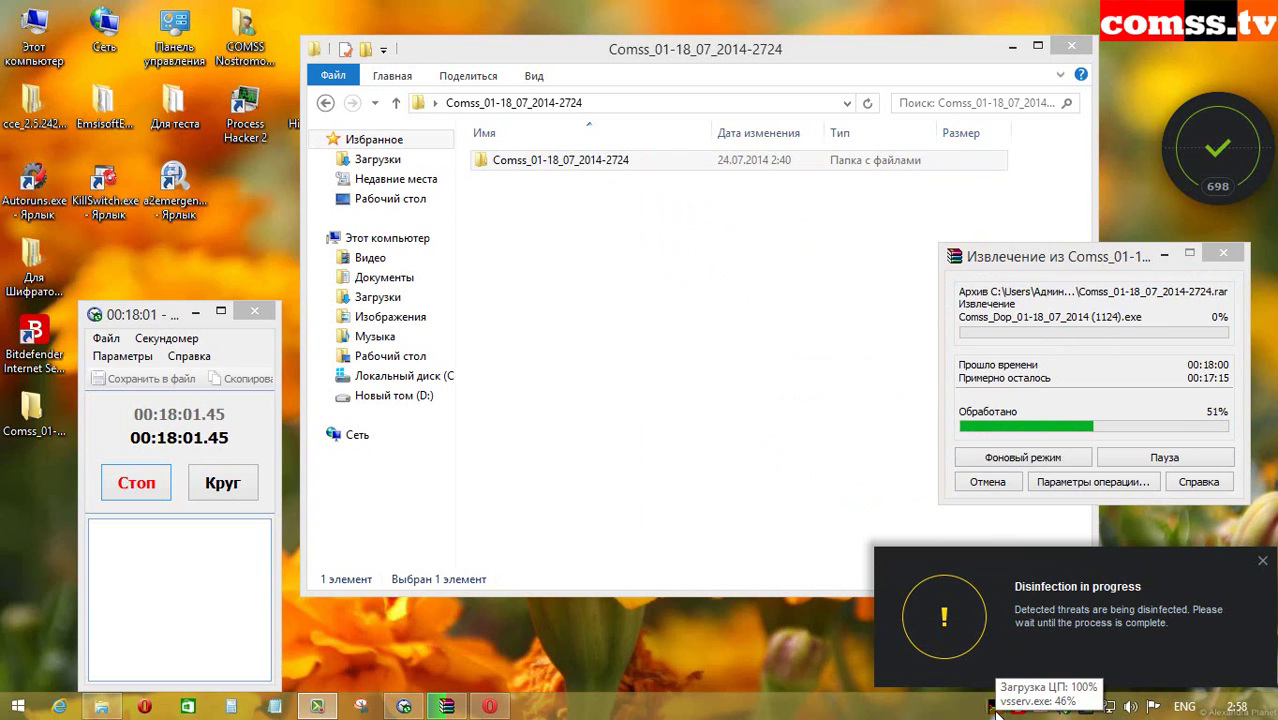
click(535, 156)
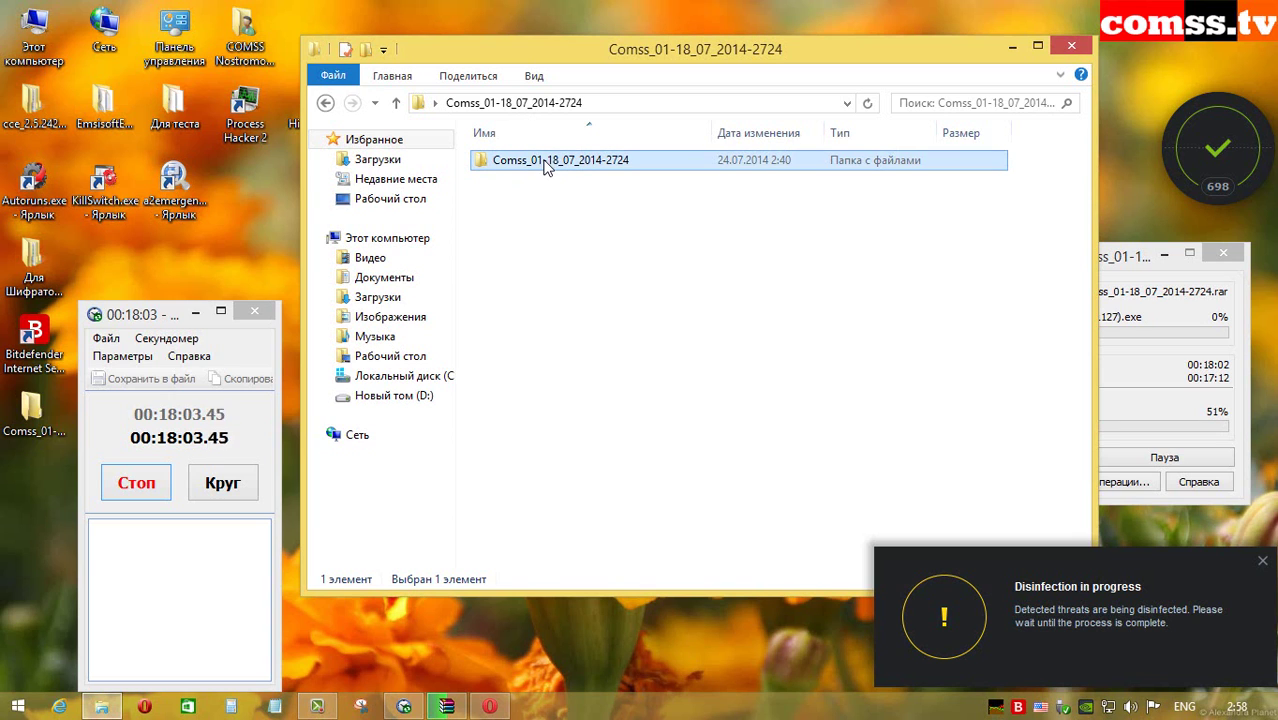
right_click(543, 160)
click(600, 571)
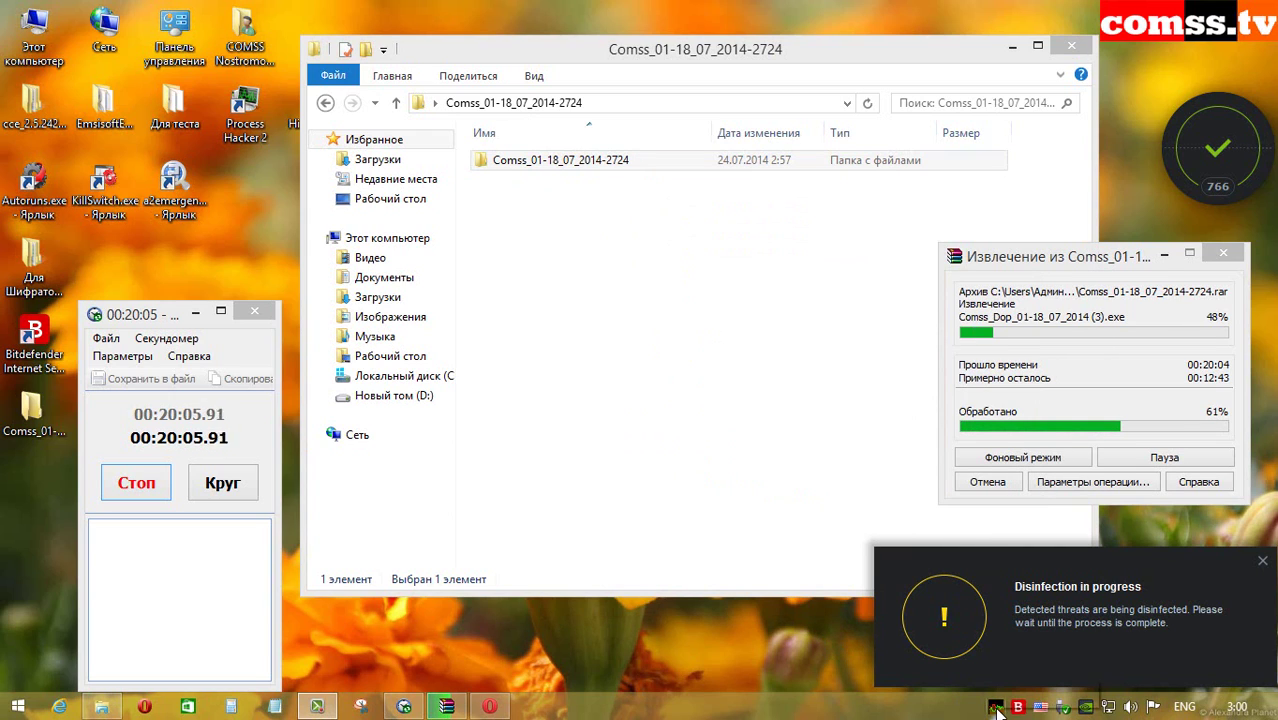
Step: Recheck the Comss folder's properties two more times as extraction continues
mouse_move(996, 708)
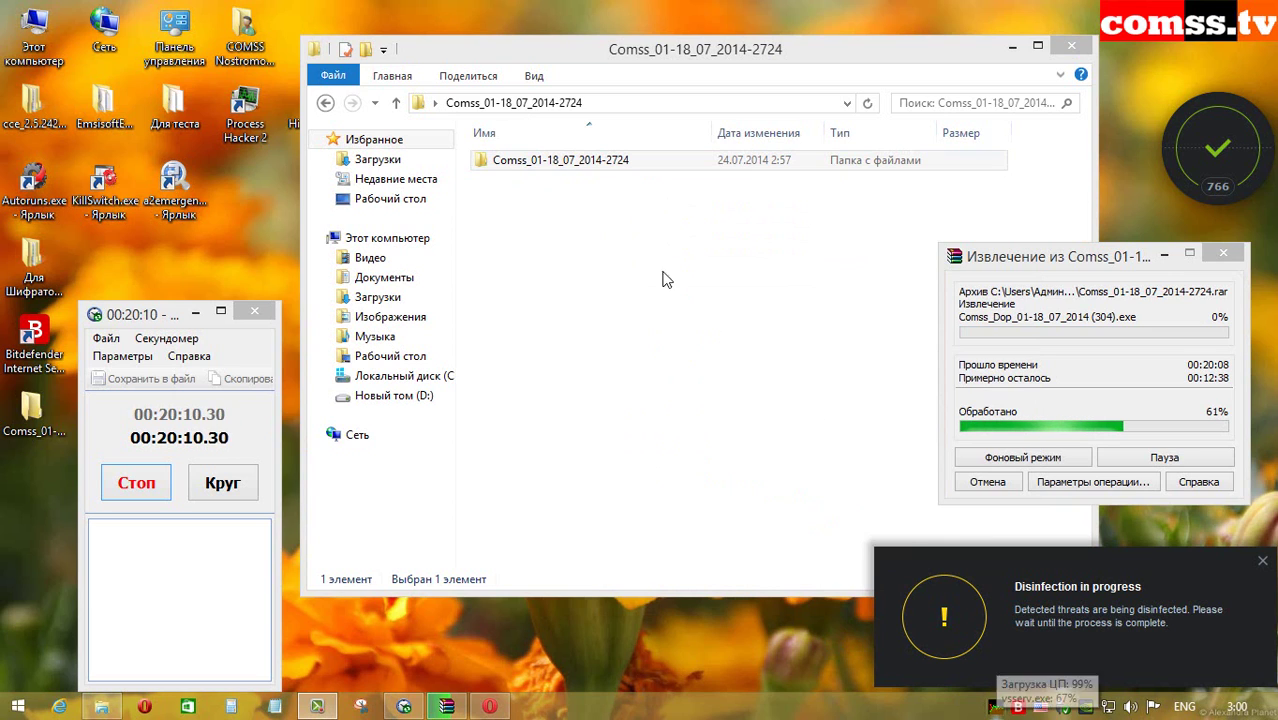
click(621, 164)
right_click(621, 164)
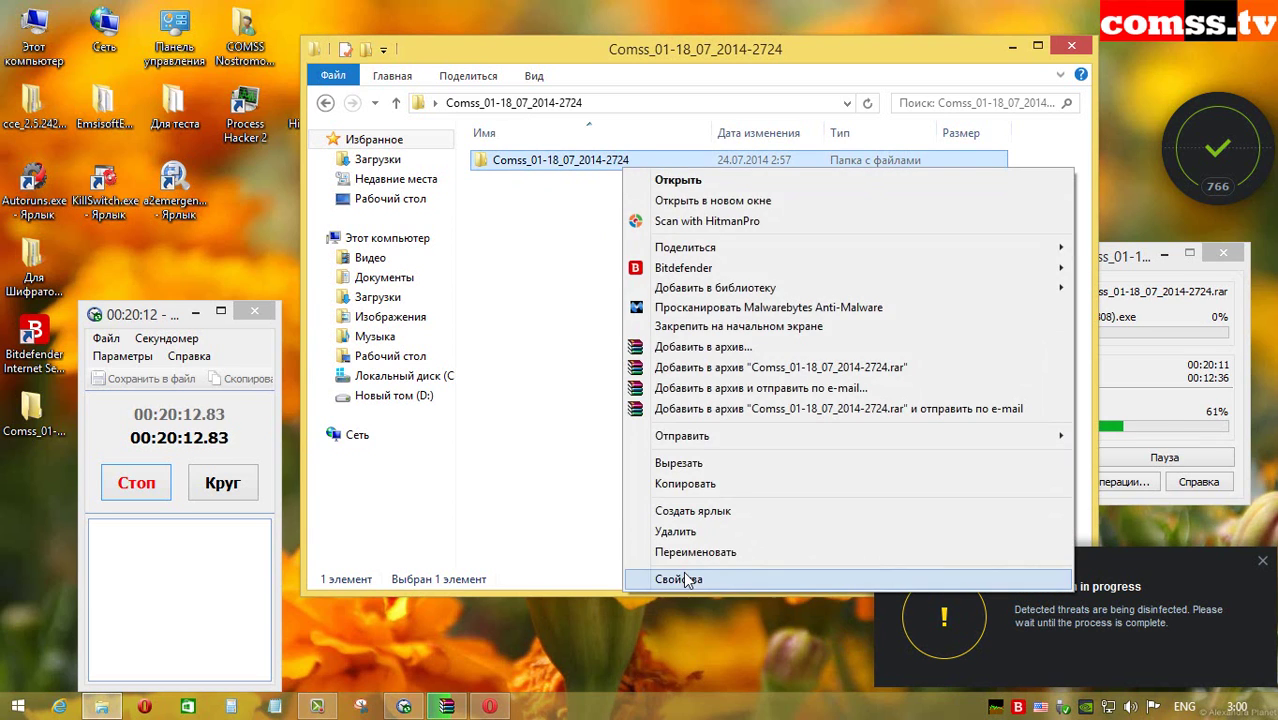
click(662, 653)
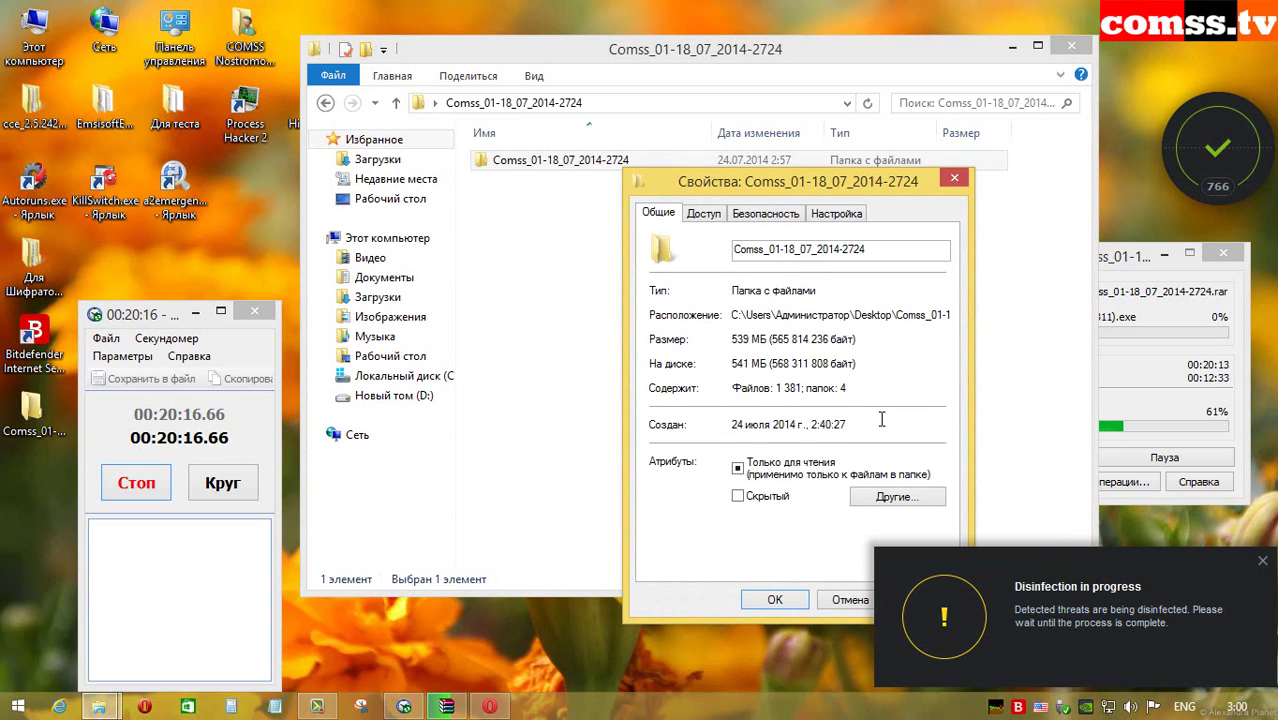
click(775, 599)
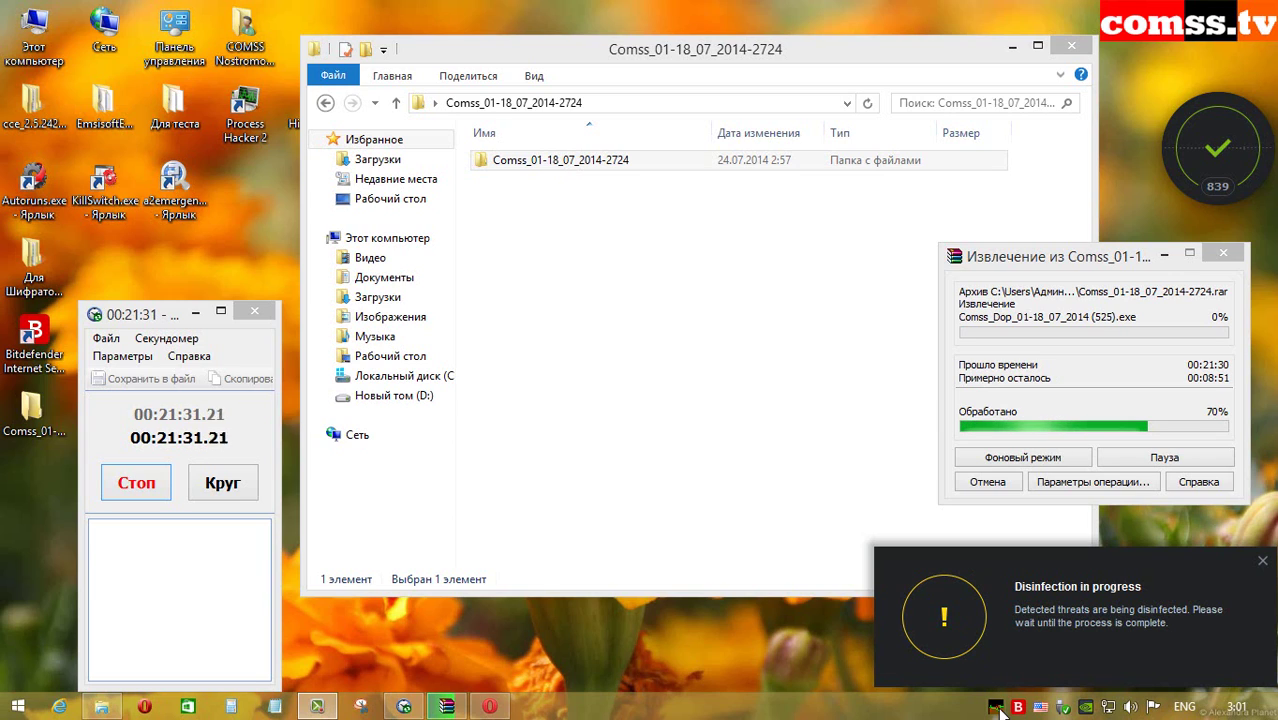
mouse_move(997, 706)
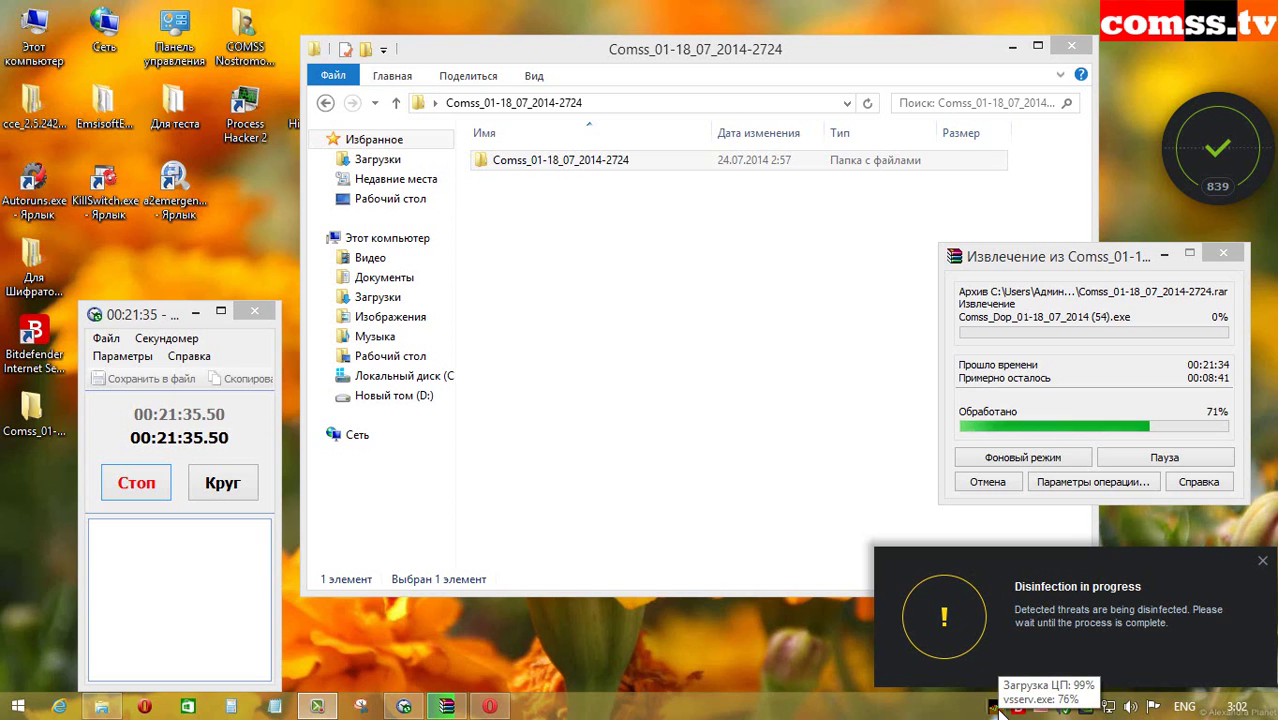
click(641, 163)
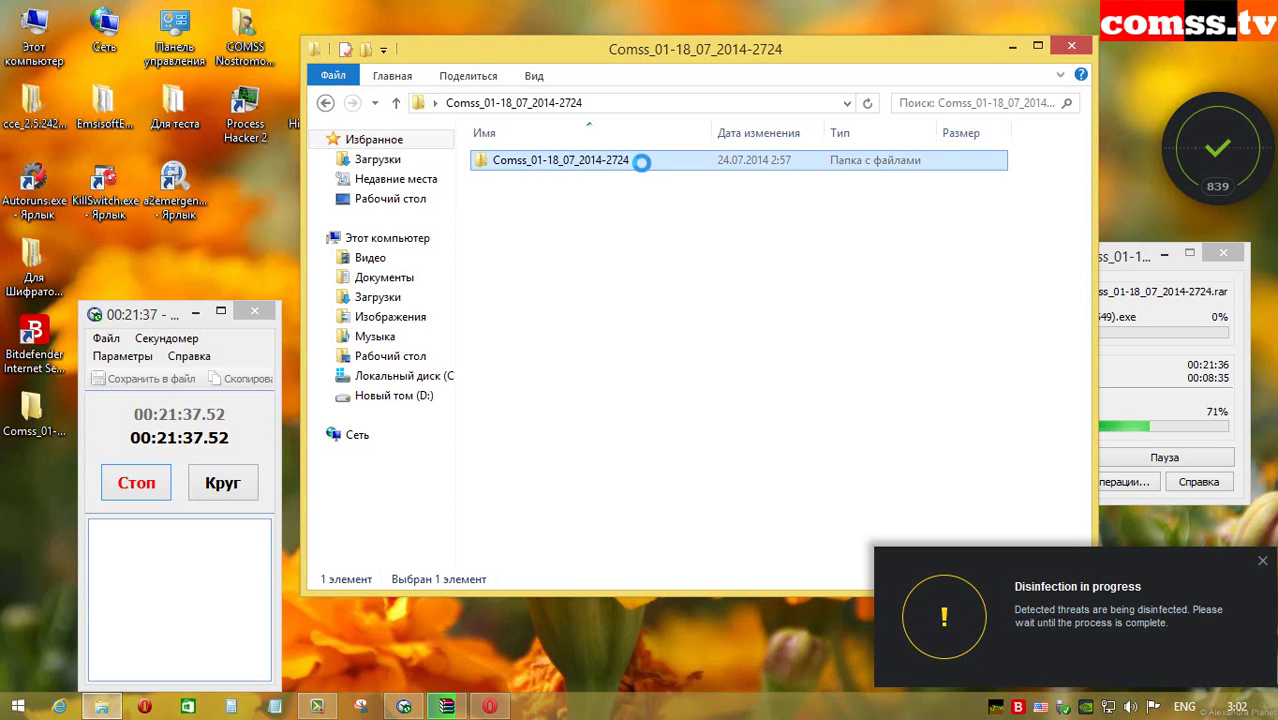
right_click(641, 163)
click(700, 574)
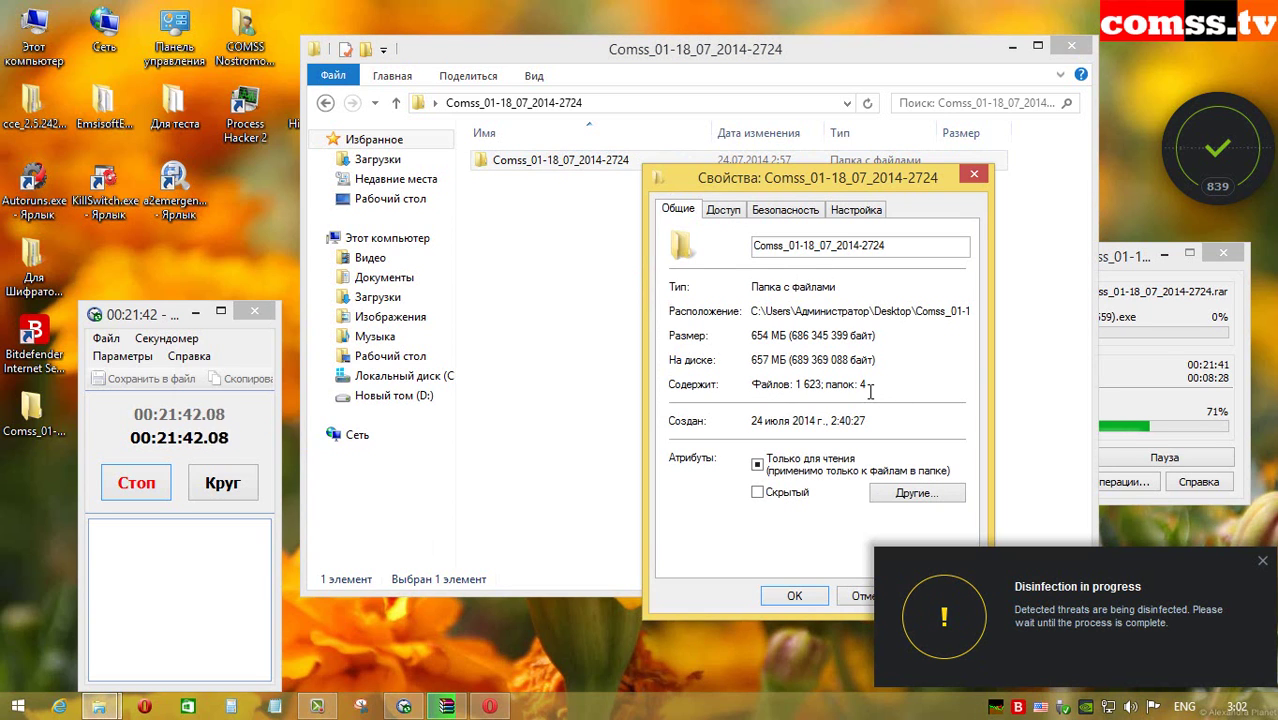
click(806, 597)
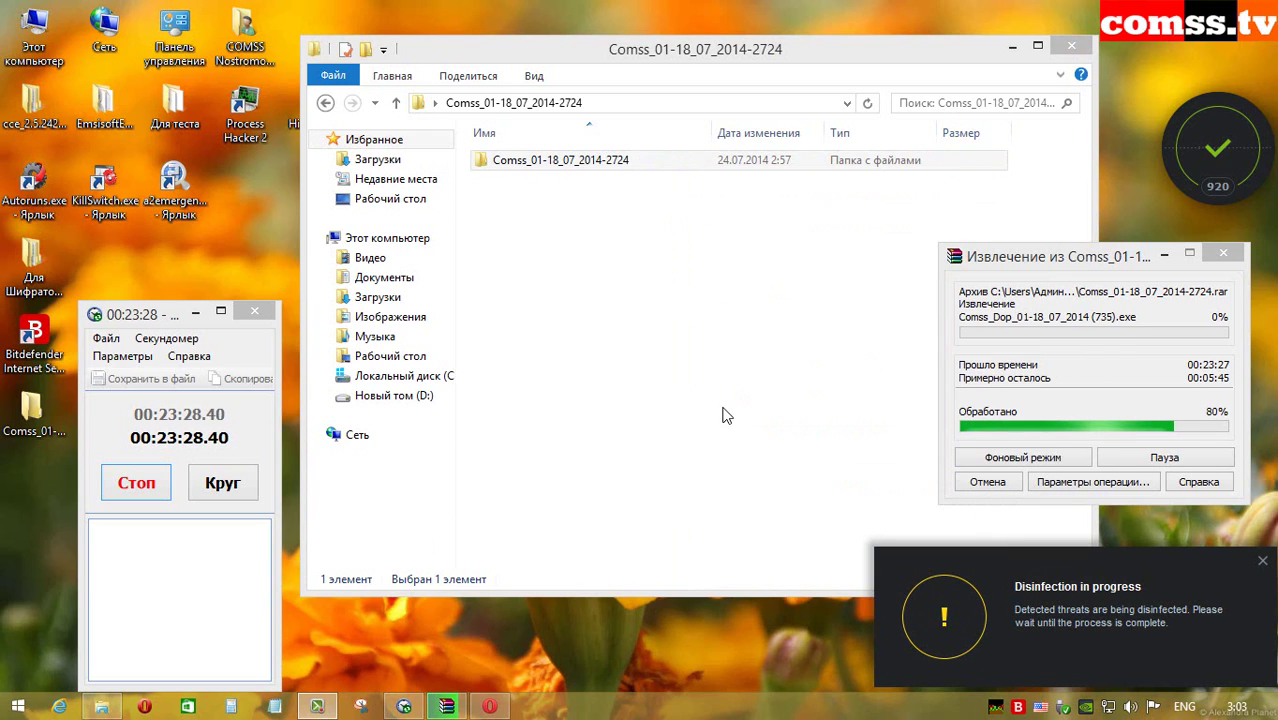
Step: View the Comss folder's properties with Alt+Enter, then once more as extraction finishes
mouse_move(995, 712)
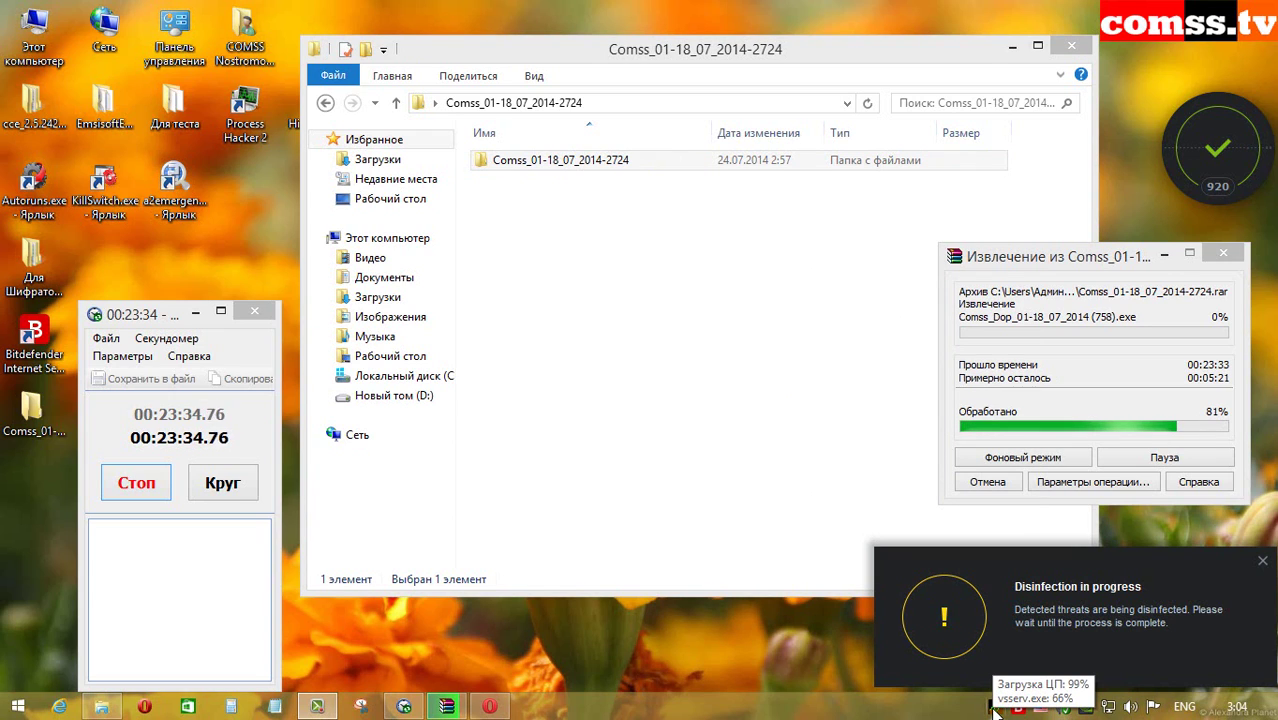
click(550, 170)
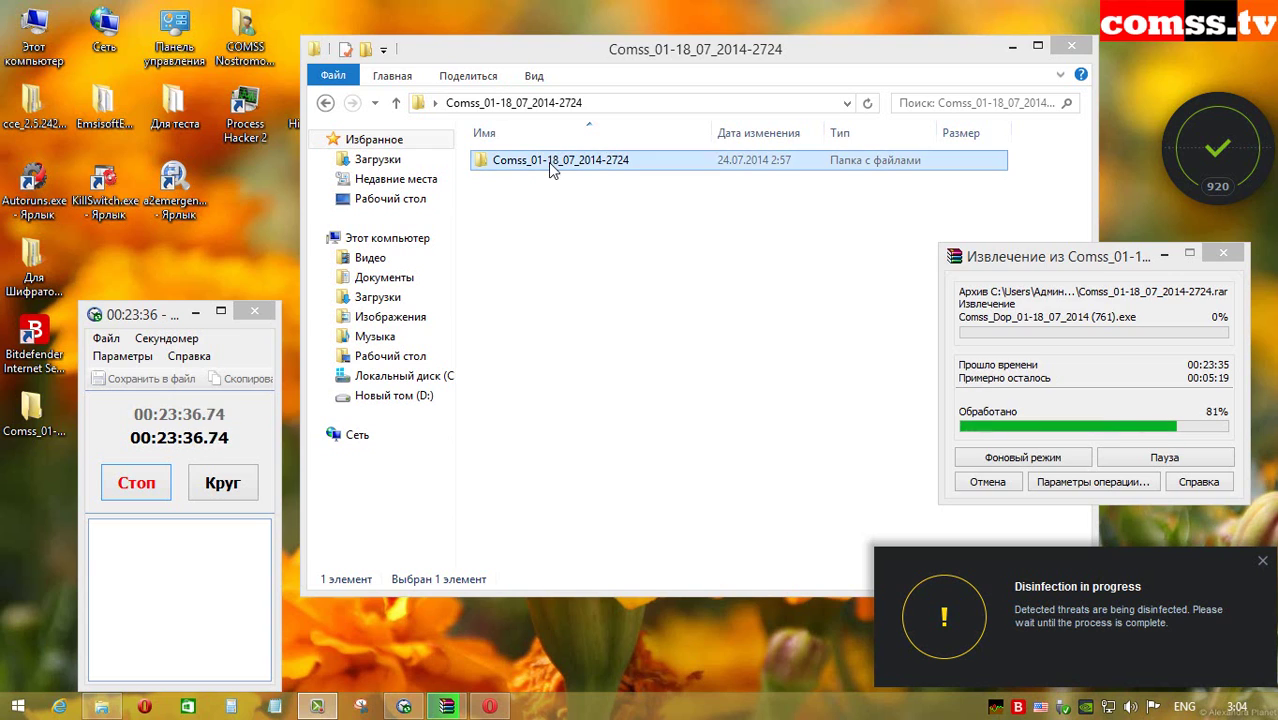
key(alt+Return)
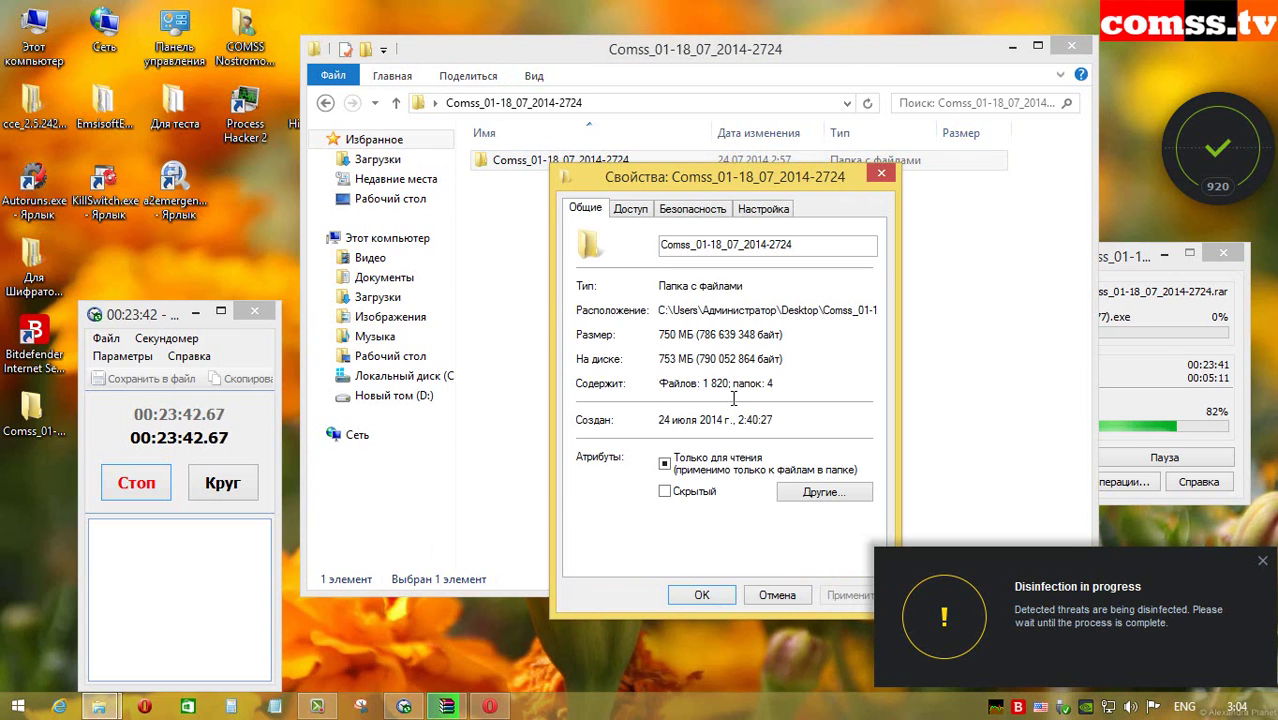
click(777, 606)
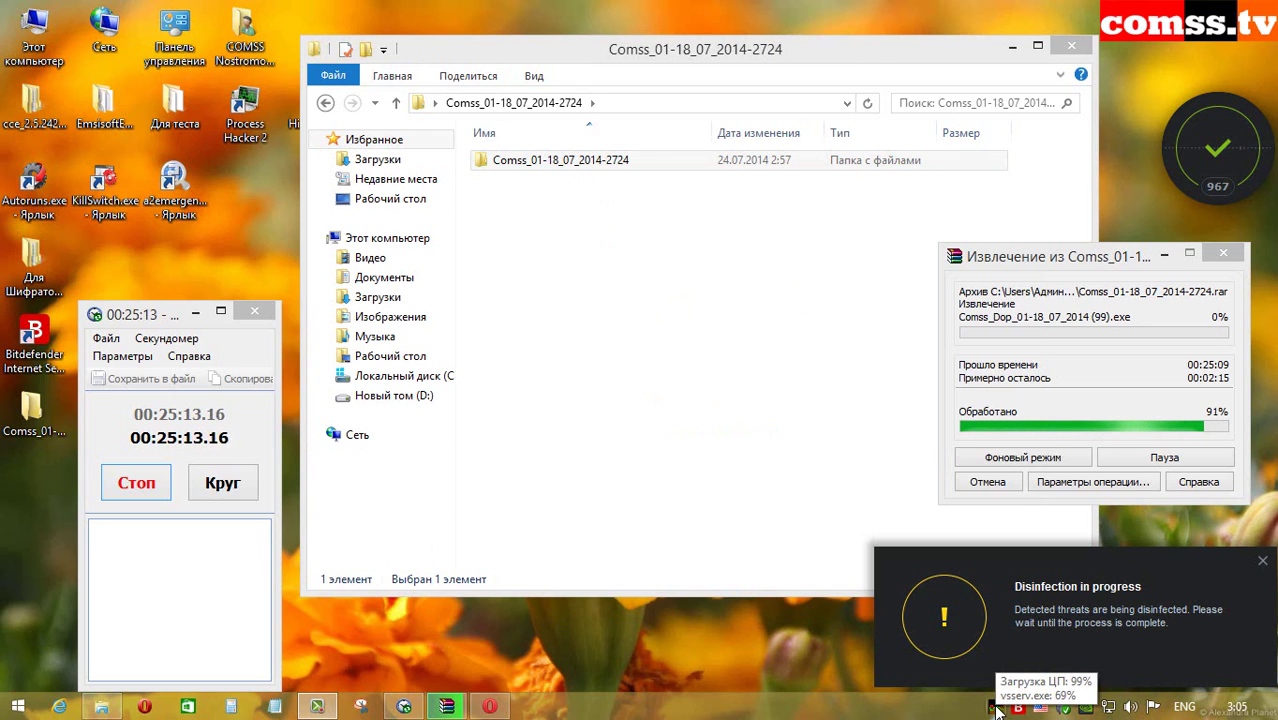
right_click(578, 163)
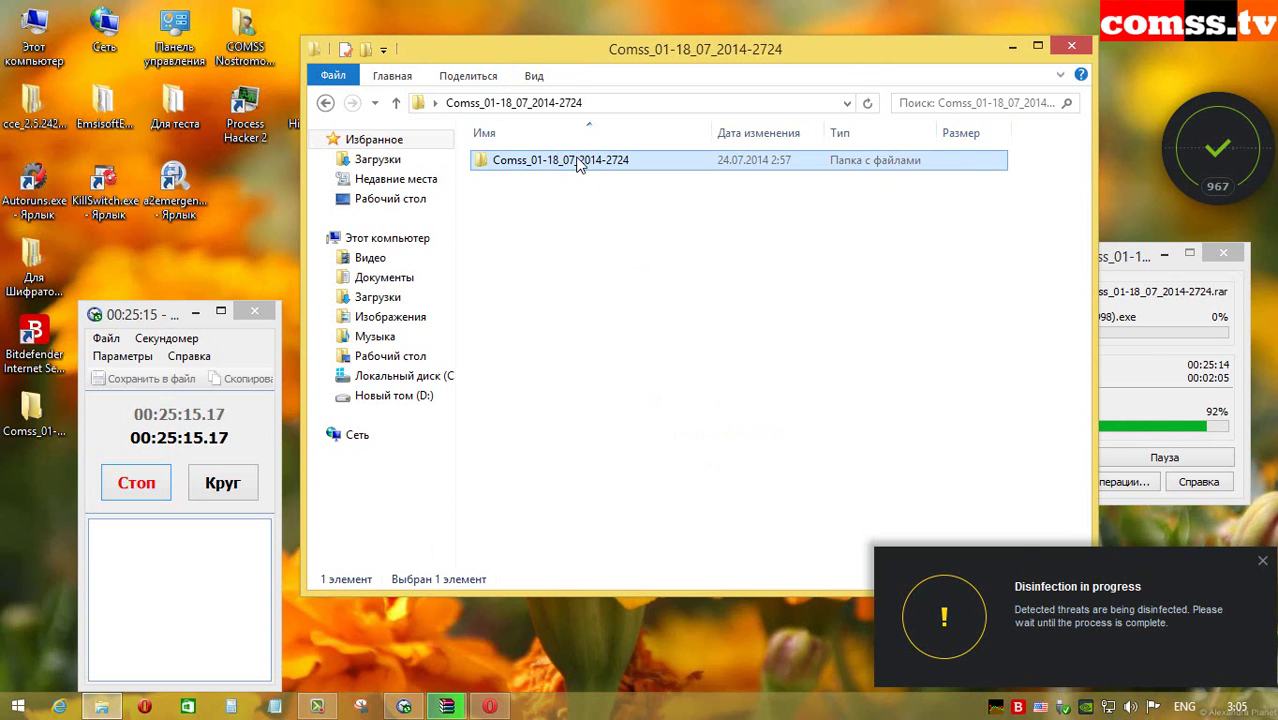
click(666, 566)
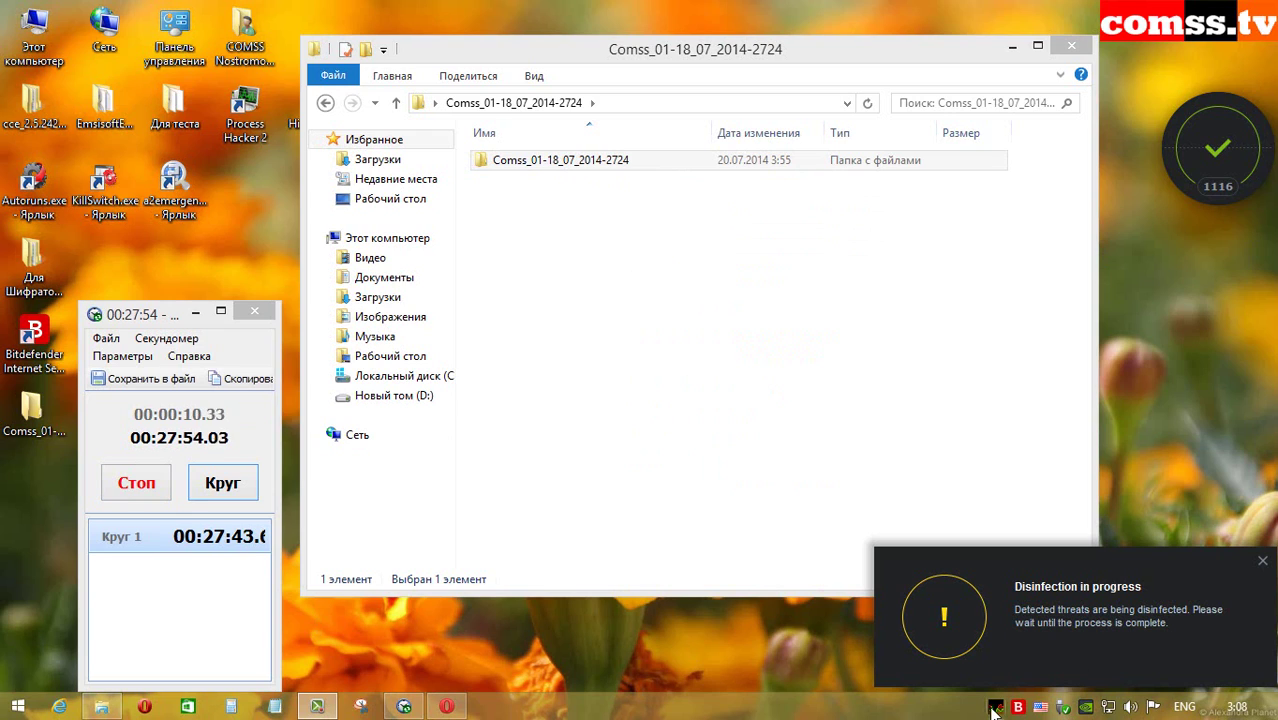
mouse_move(993, 710)
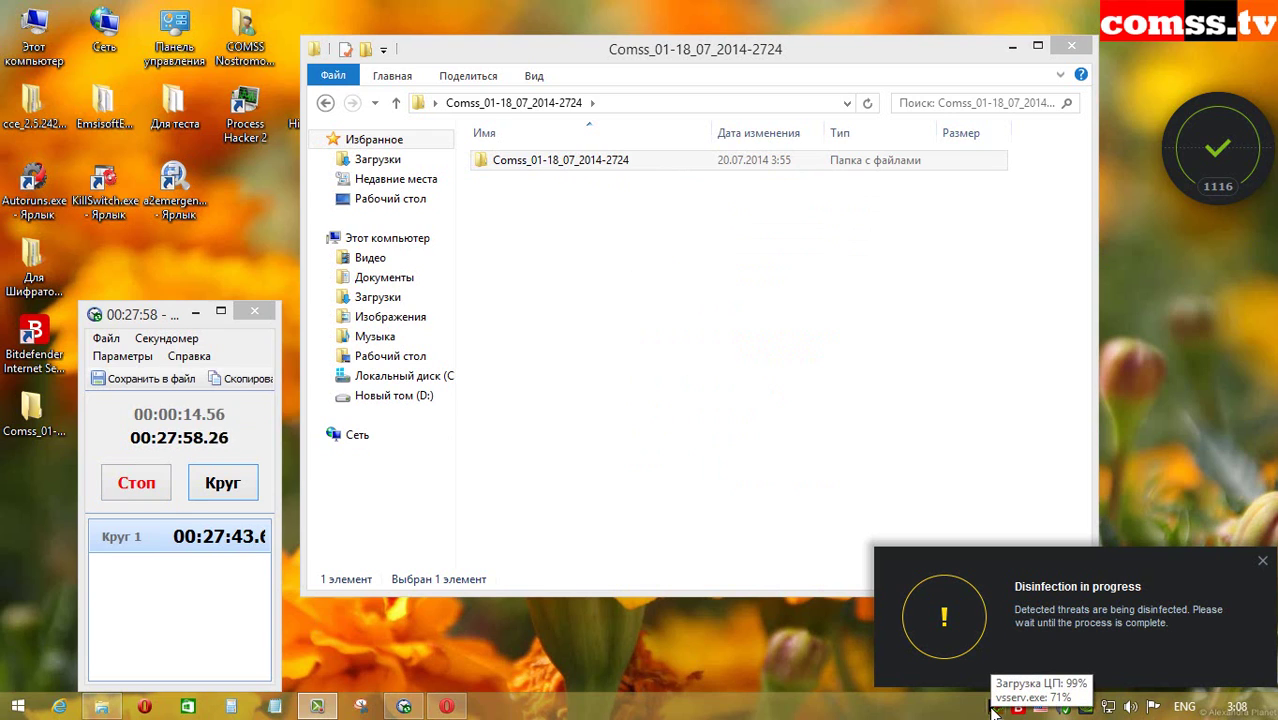
click(622, 162)
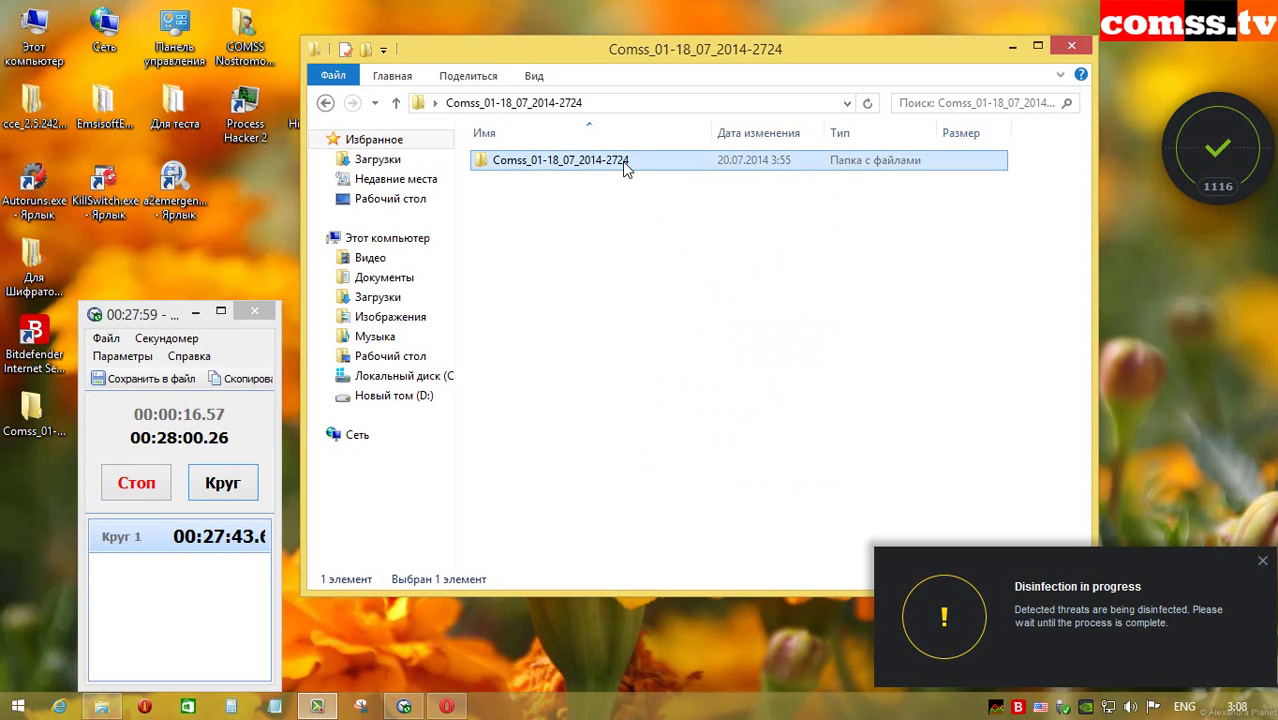
right_click(622, 161)
click(697, 574)
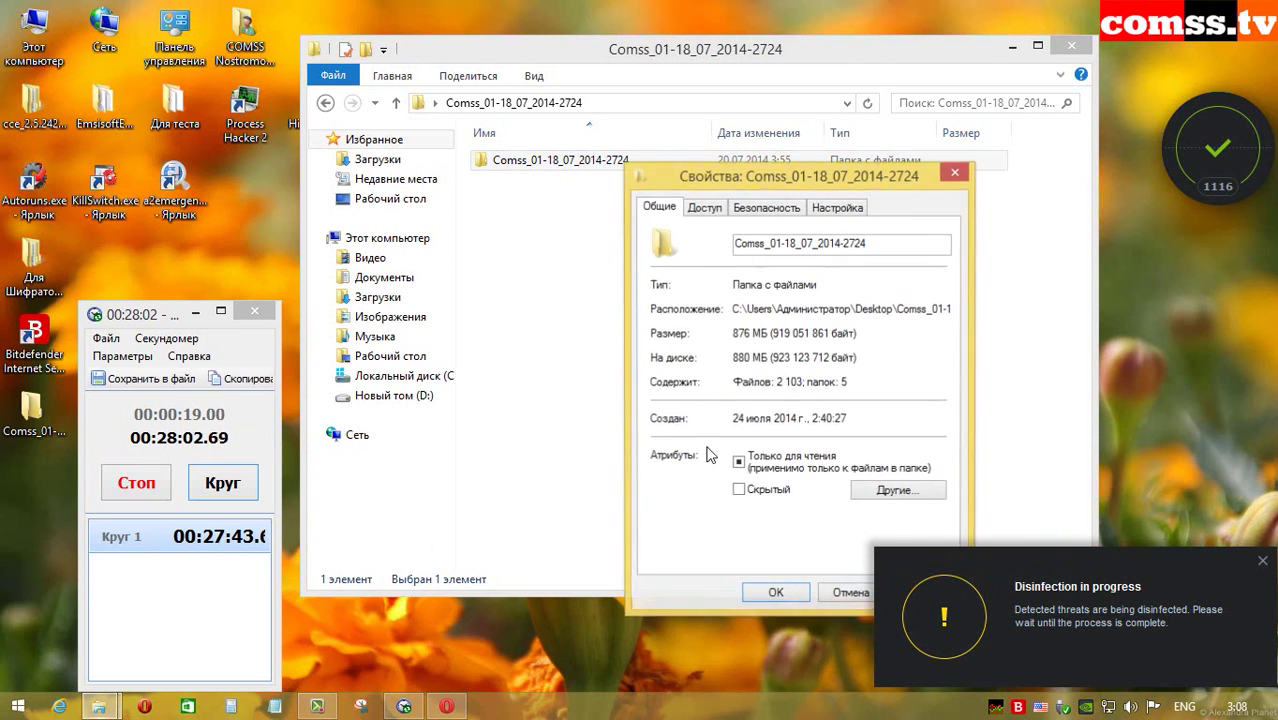
click(845, 595)
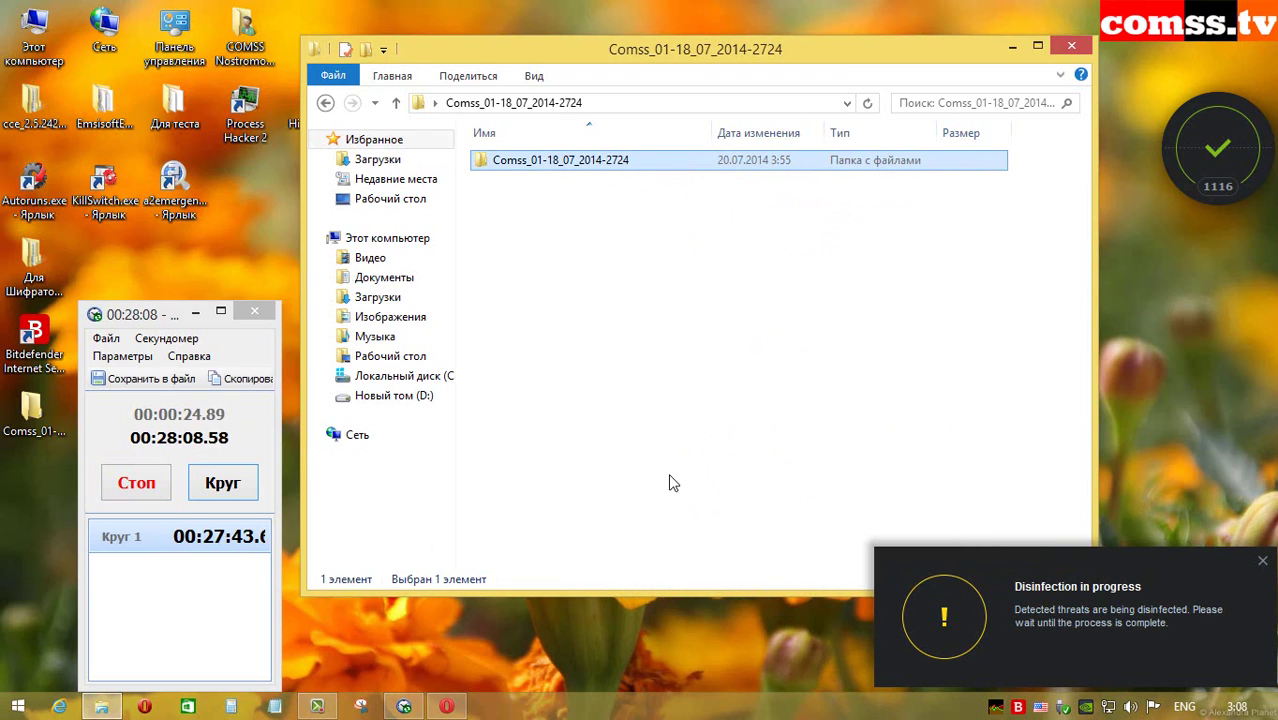
mouse_move(998, 708)
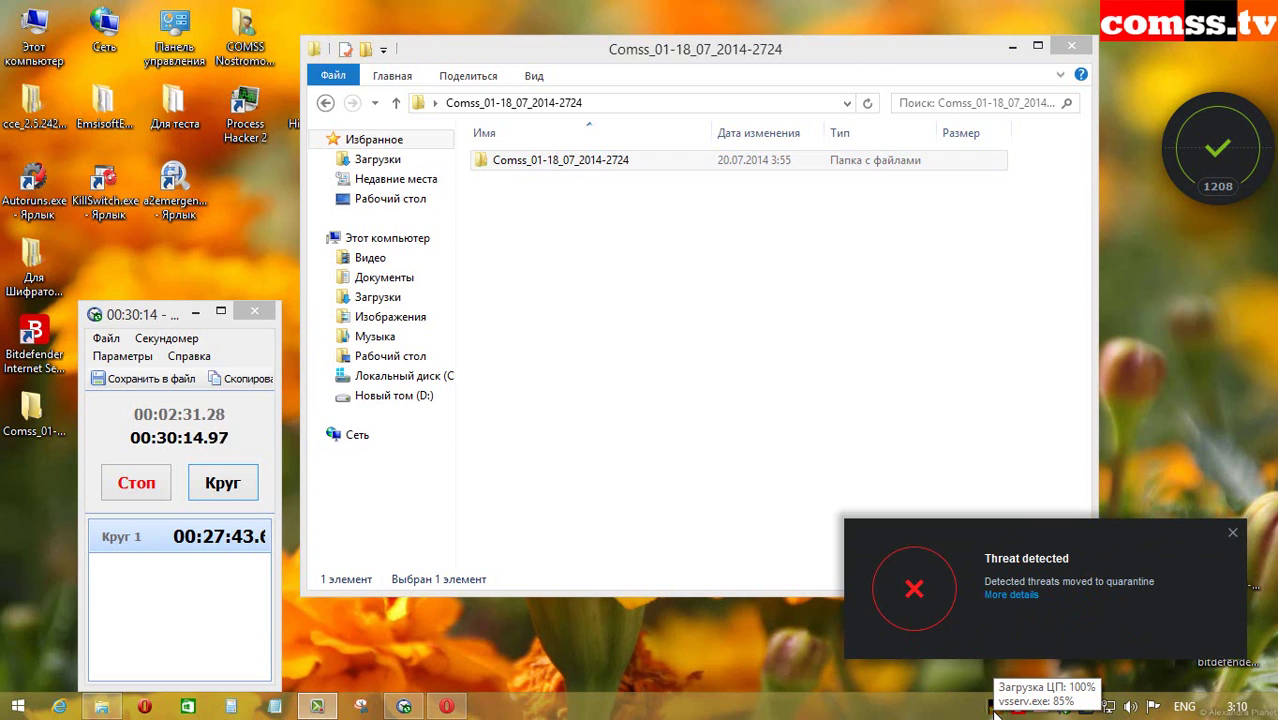
click(631, 172)
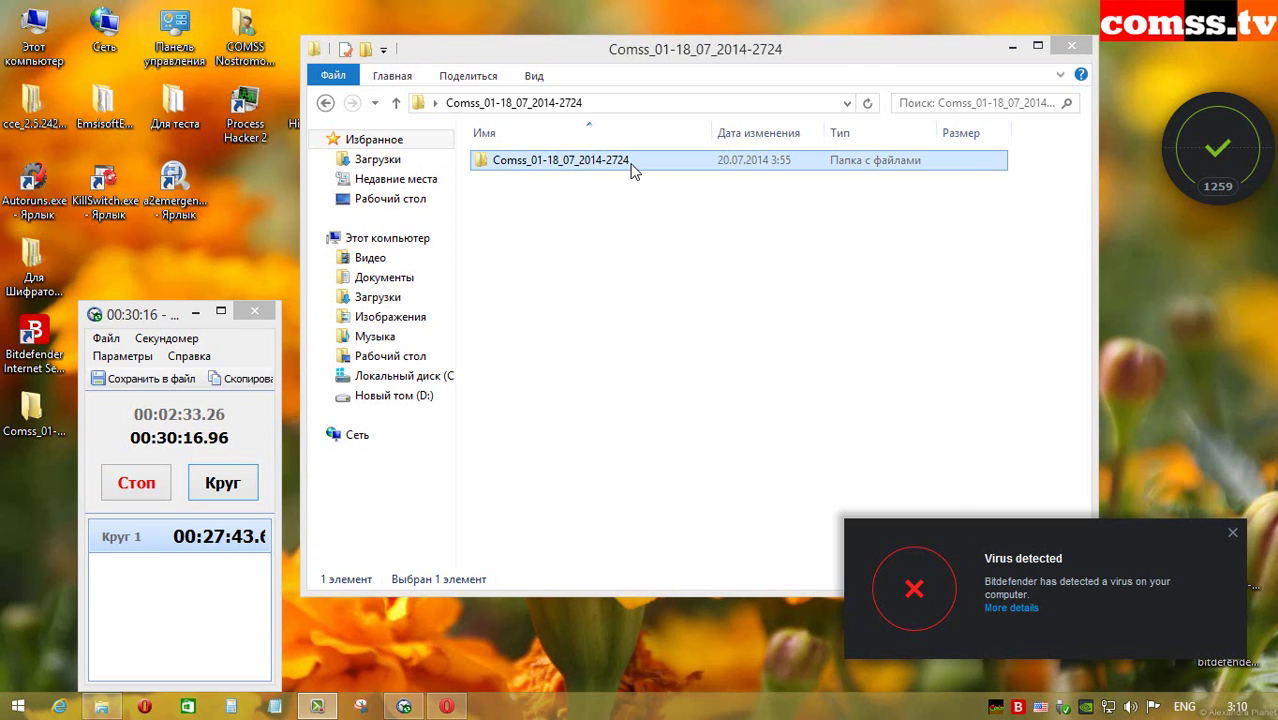
right_click(631, 172)
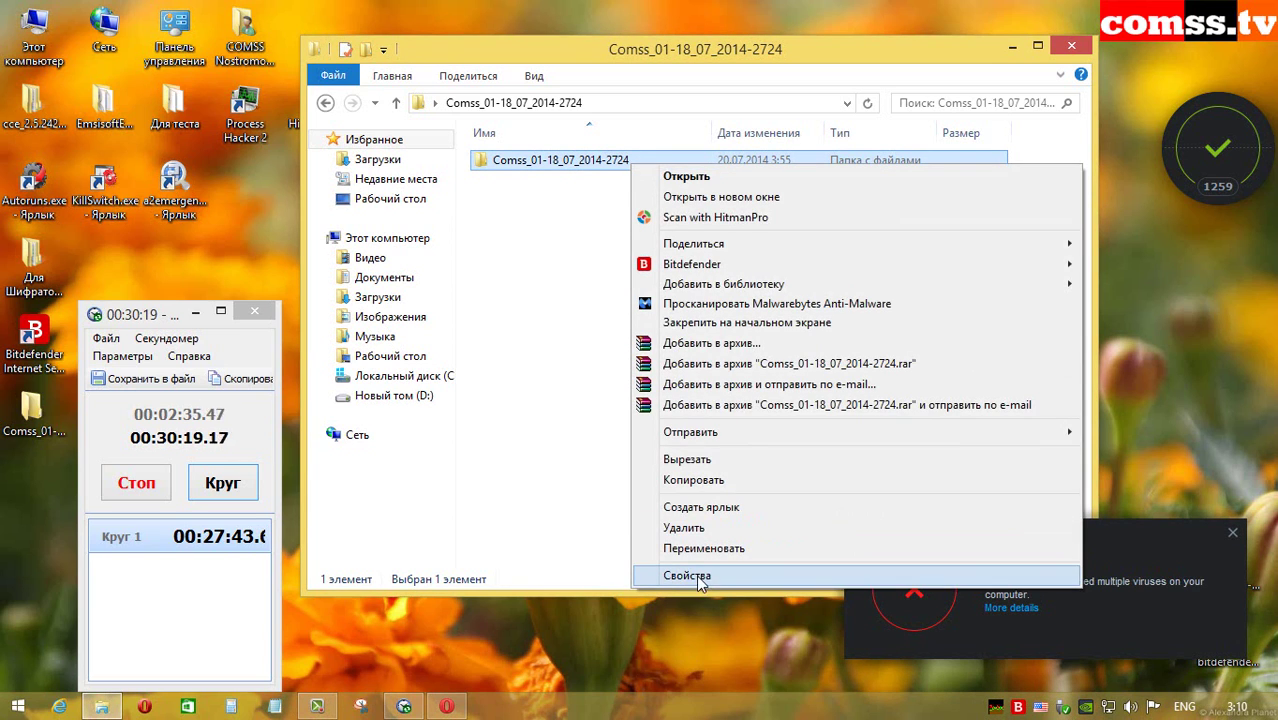
click(696, 575)
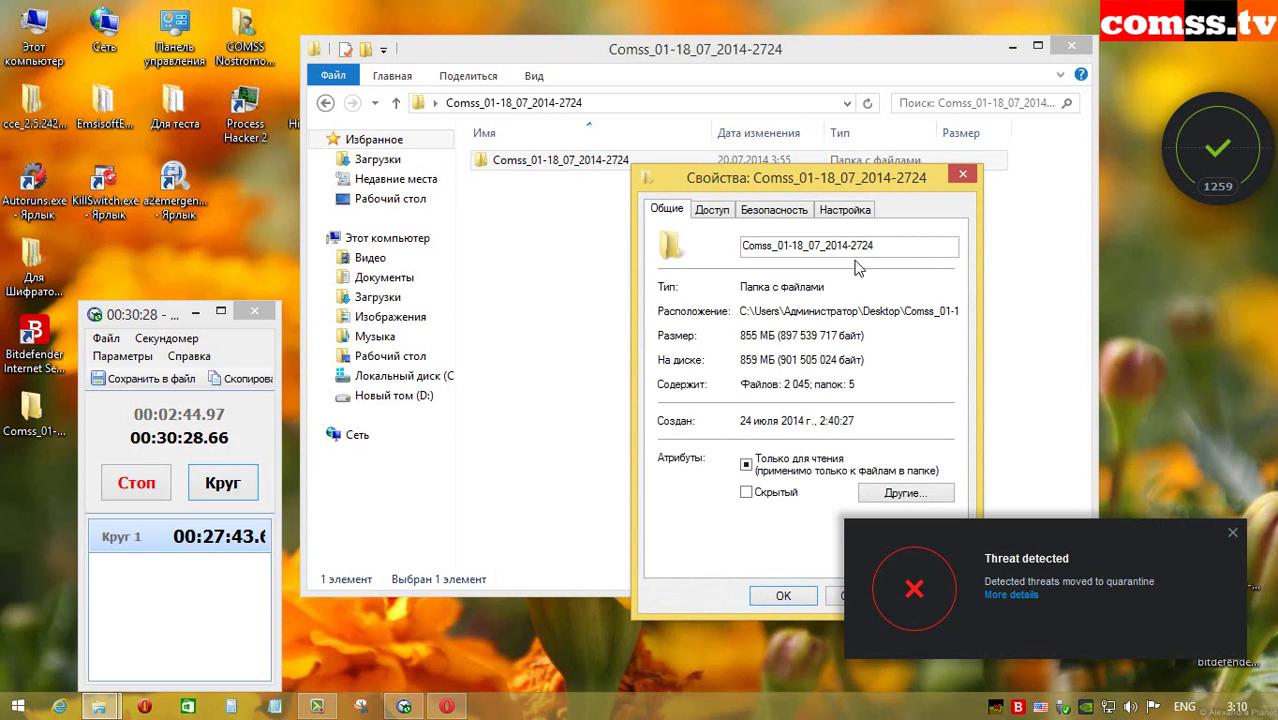
click(963, 174)
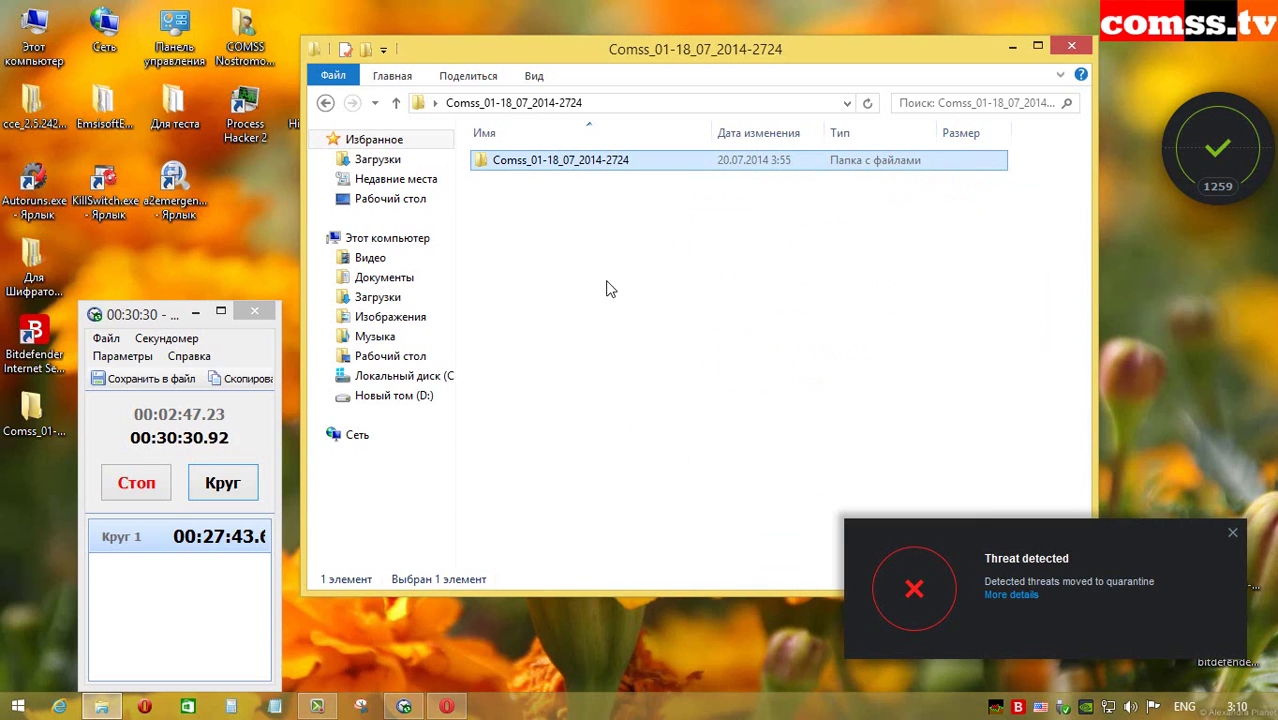
Step: Open the Comss folder and select the Дополнительно 1127 subfolder among its four samples
double_click(621, 162)
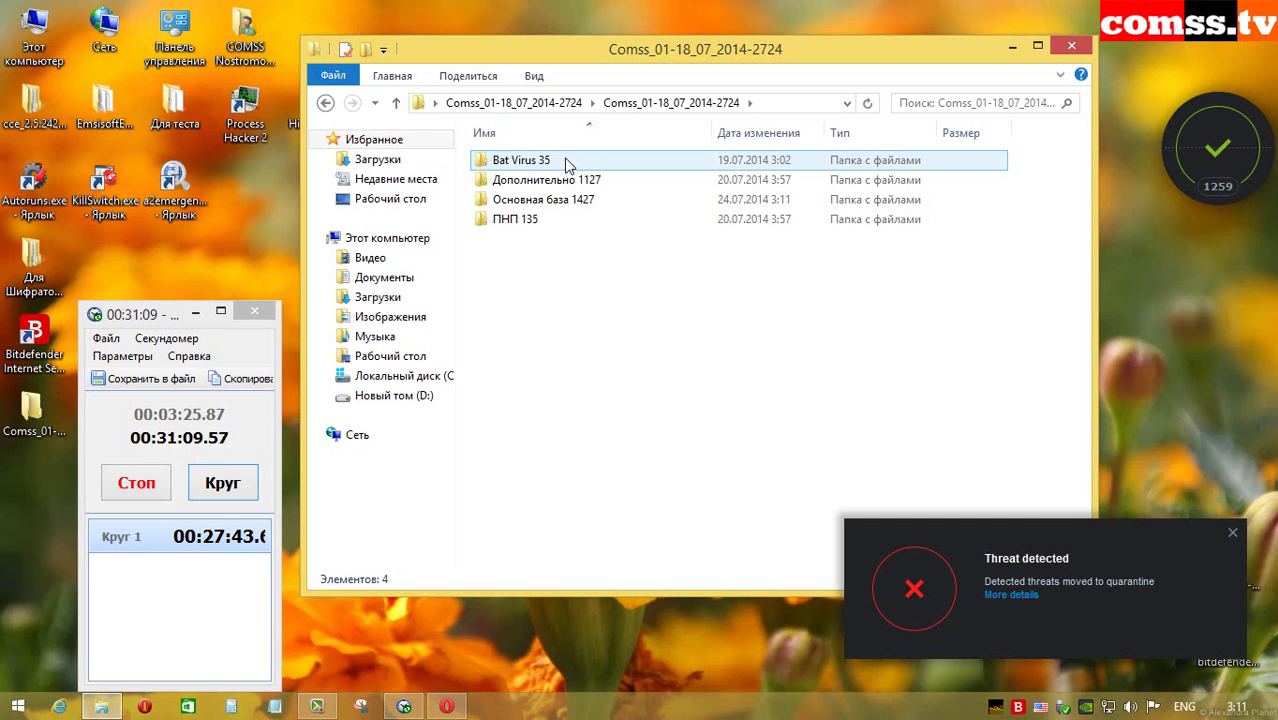
click(616, 184)
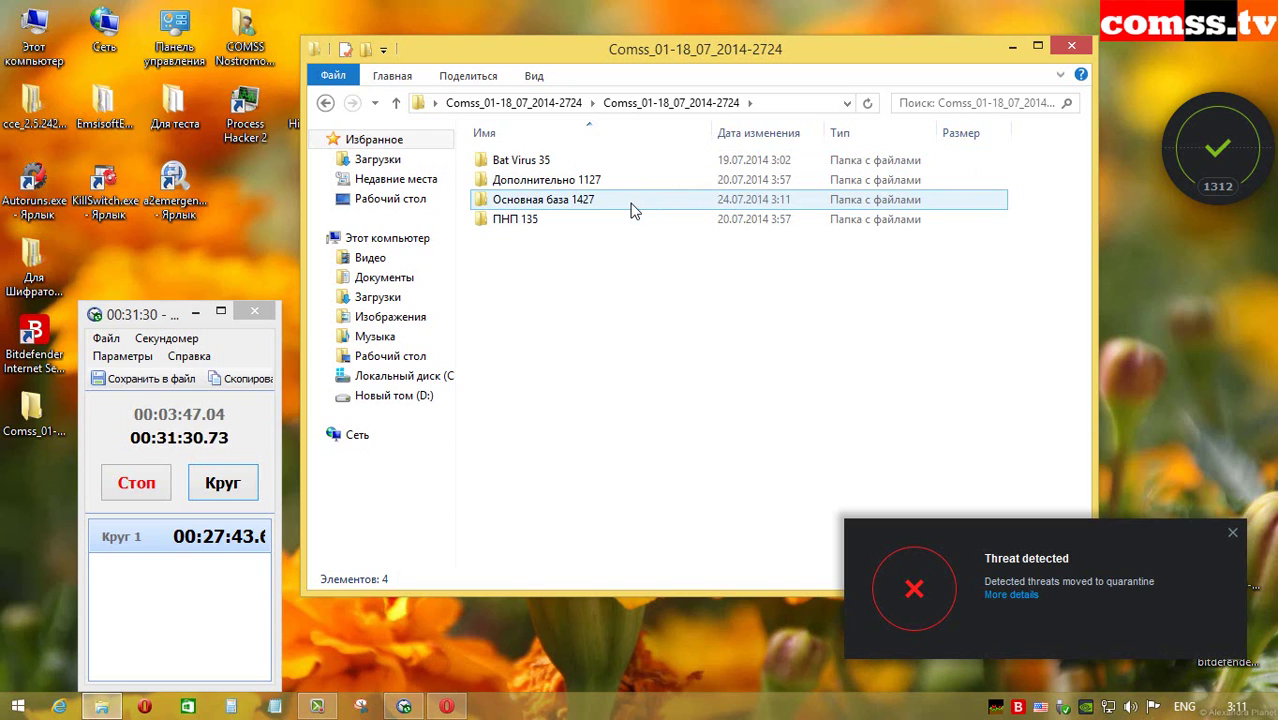
mouse_move(596, 229)
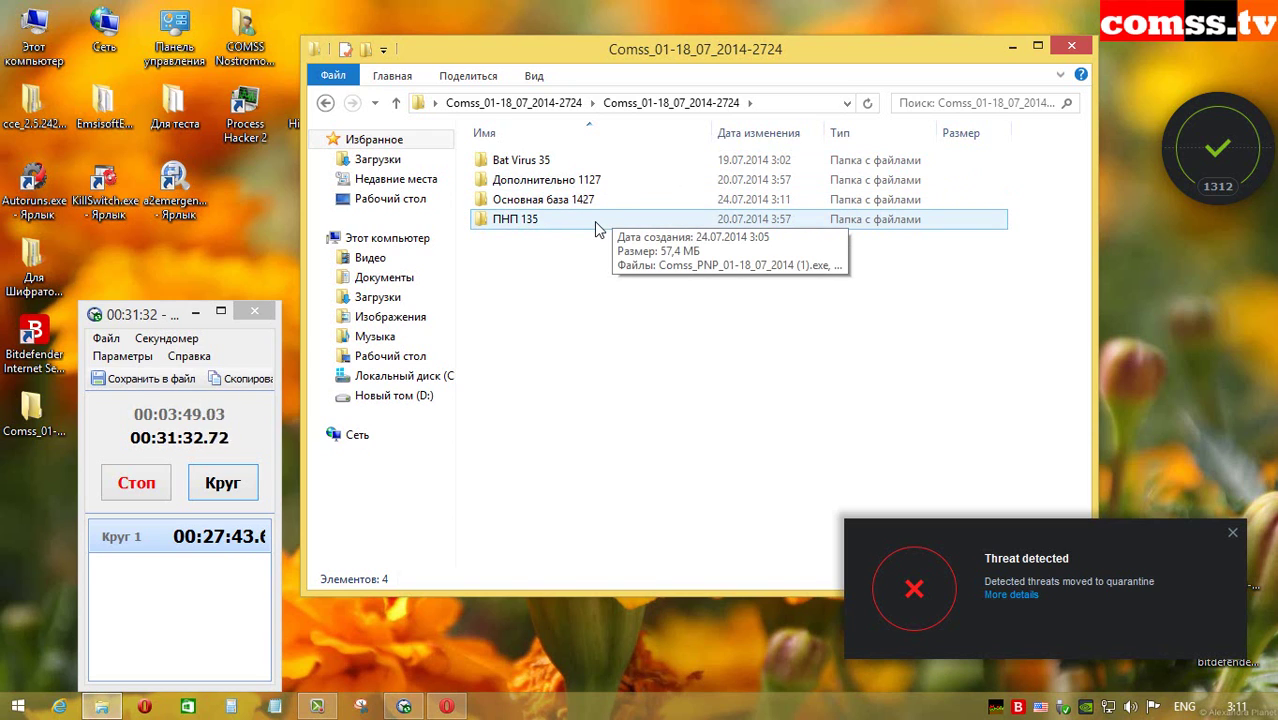
Step: Go up to the parent folder and check the Comss folder's remaining size and file count
click(396, 102)
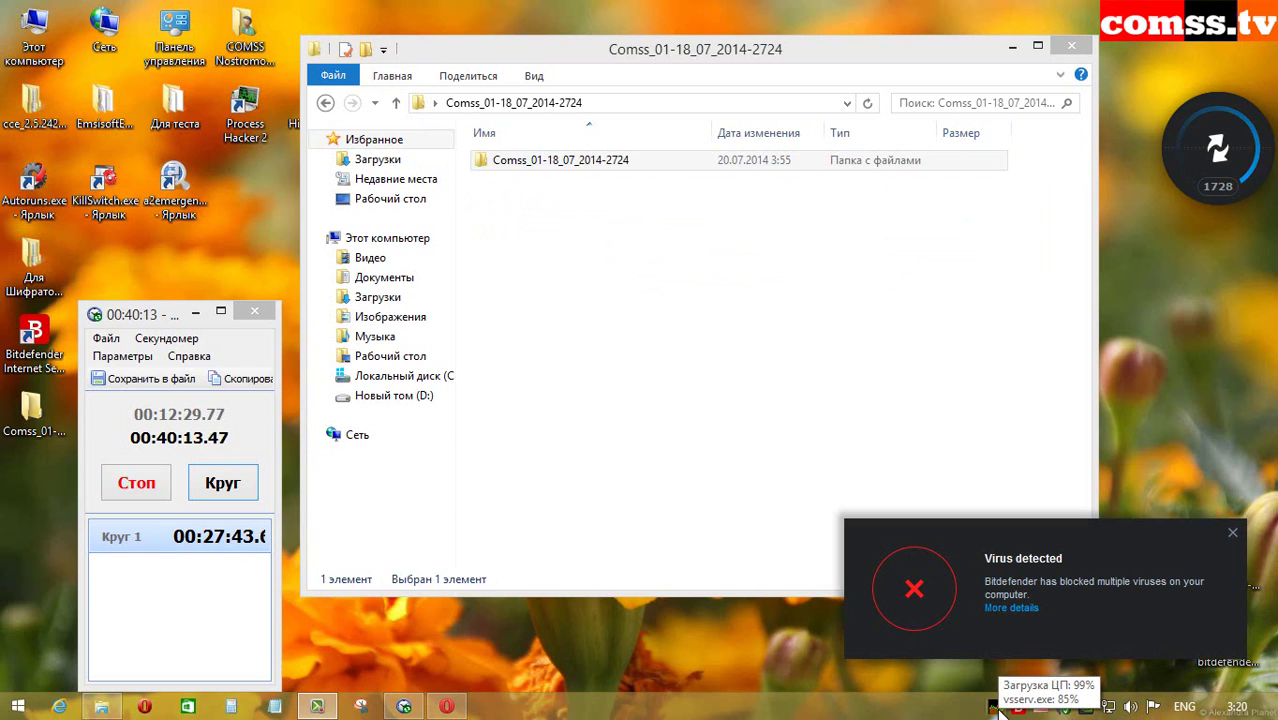
right_click(628, 165)
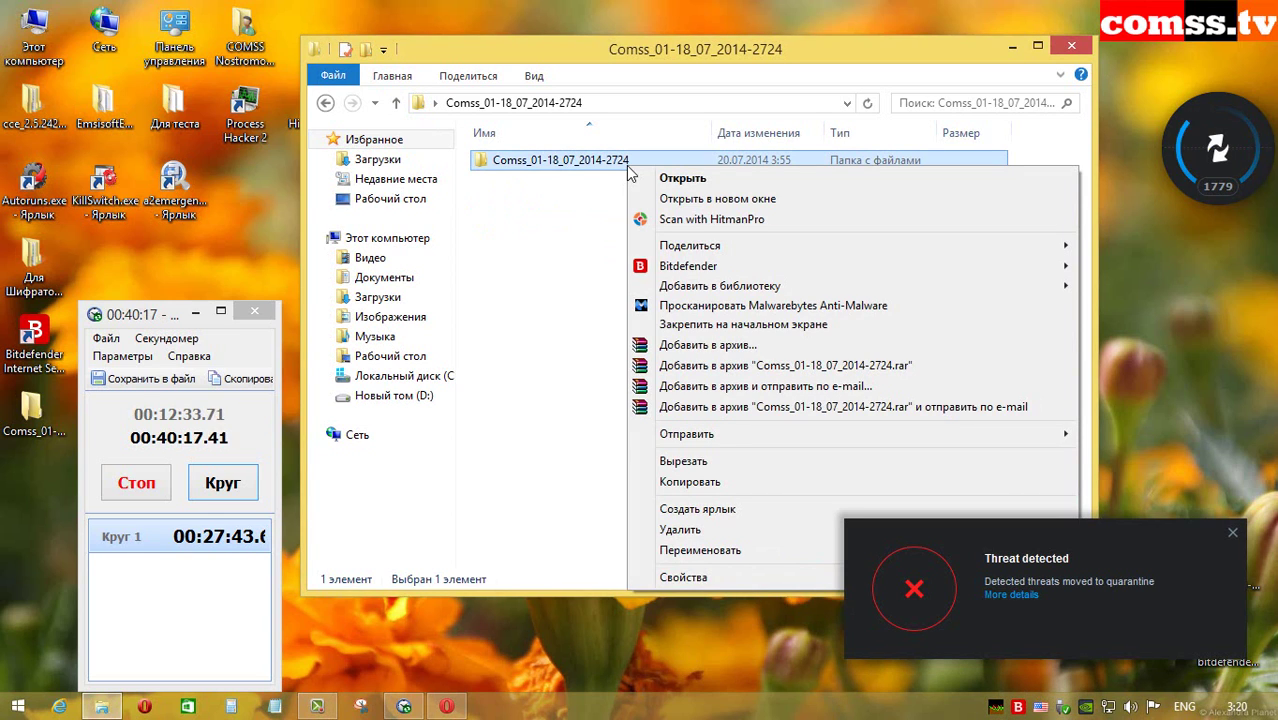
click(684, 578)
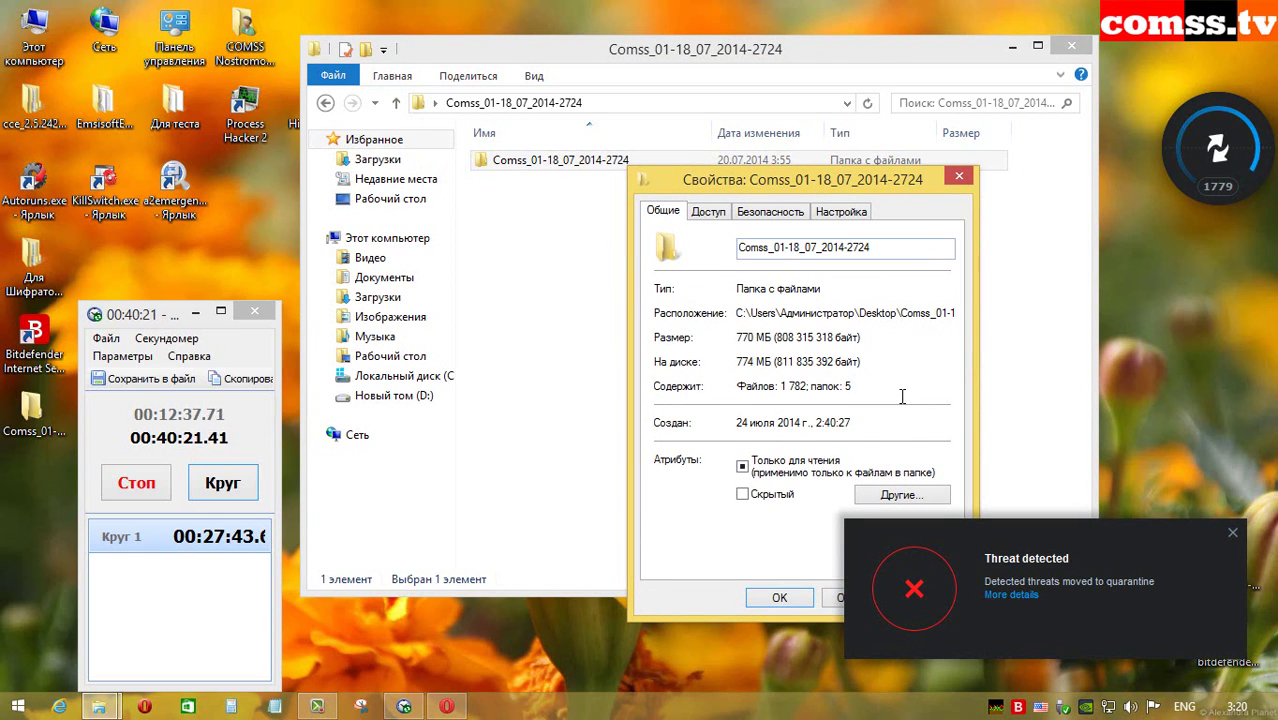
key(Escape)
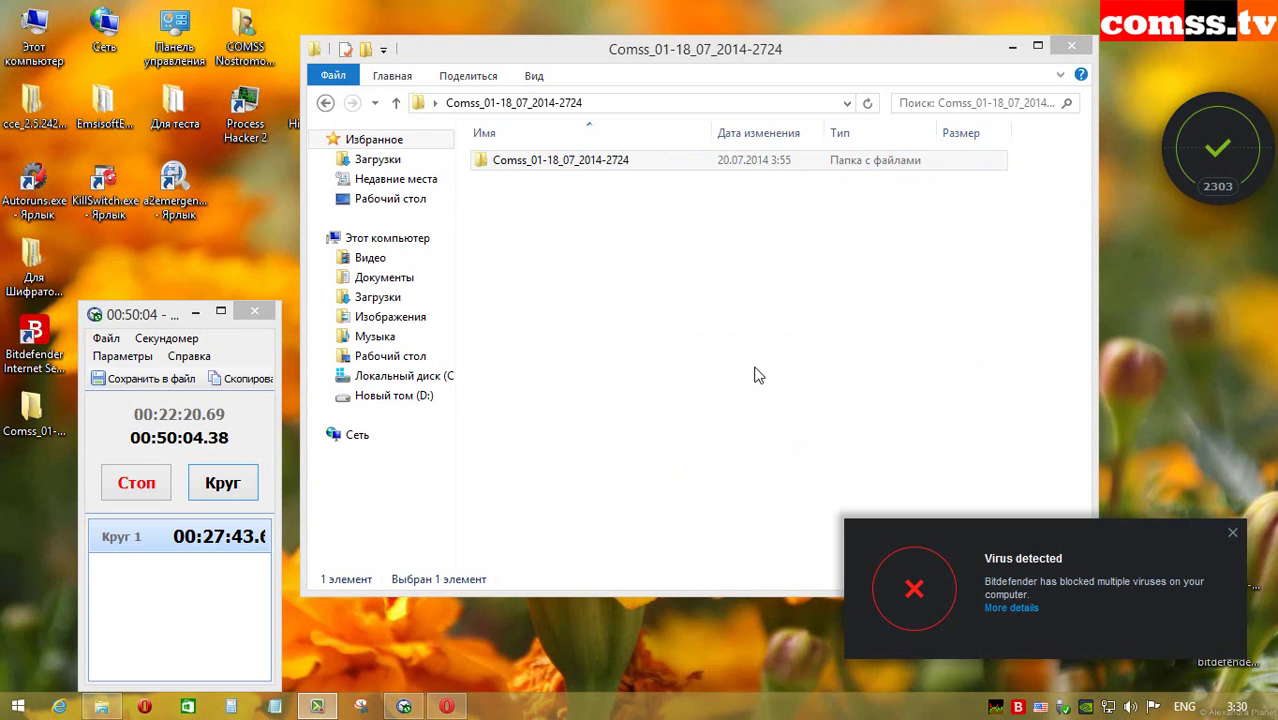
mouse_move(1000, 708)
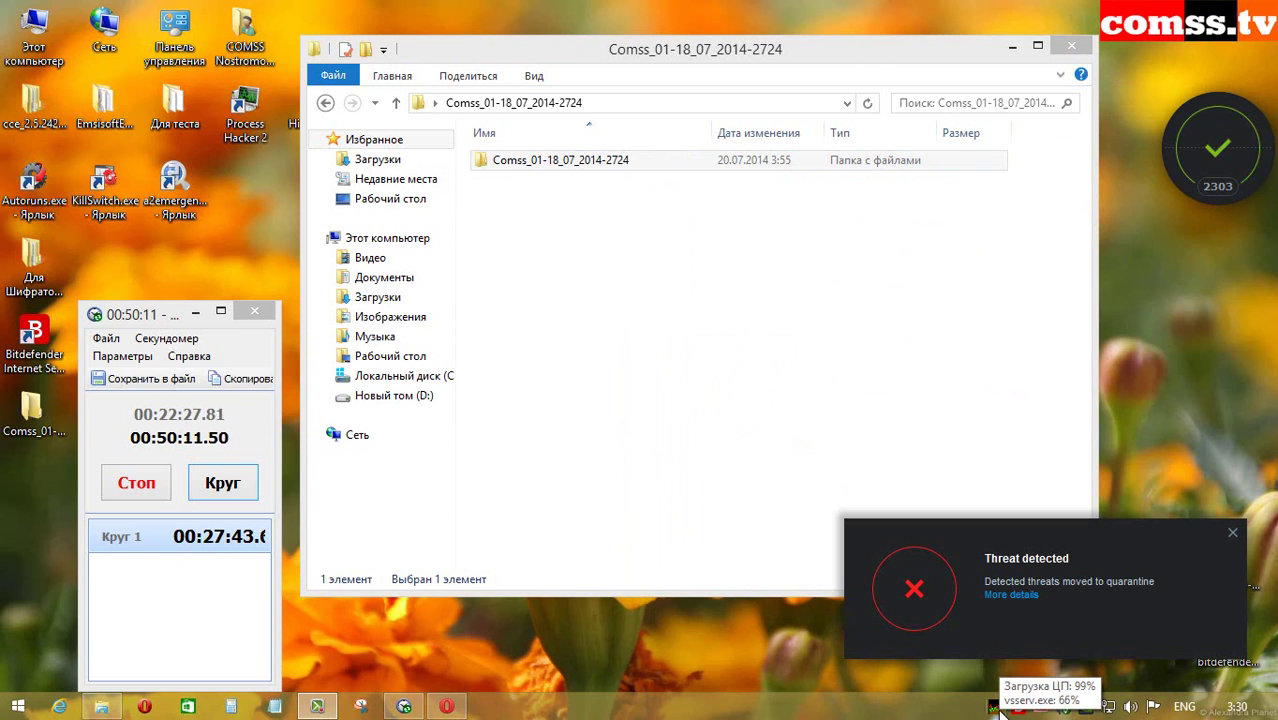
right_click(622, 163)
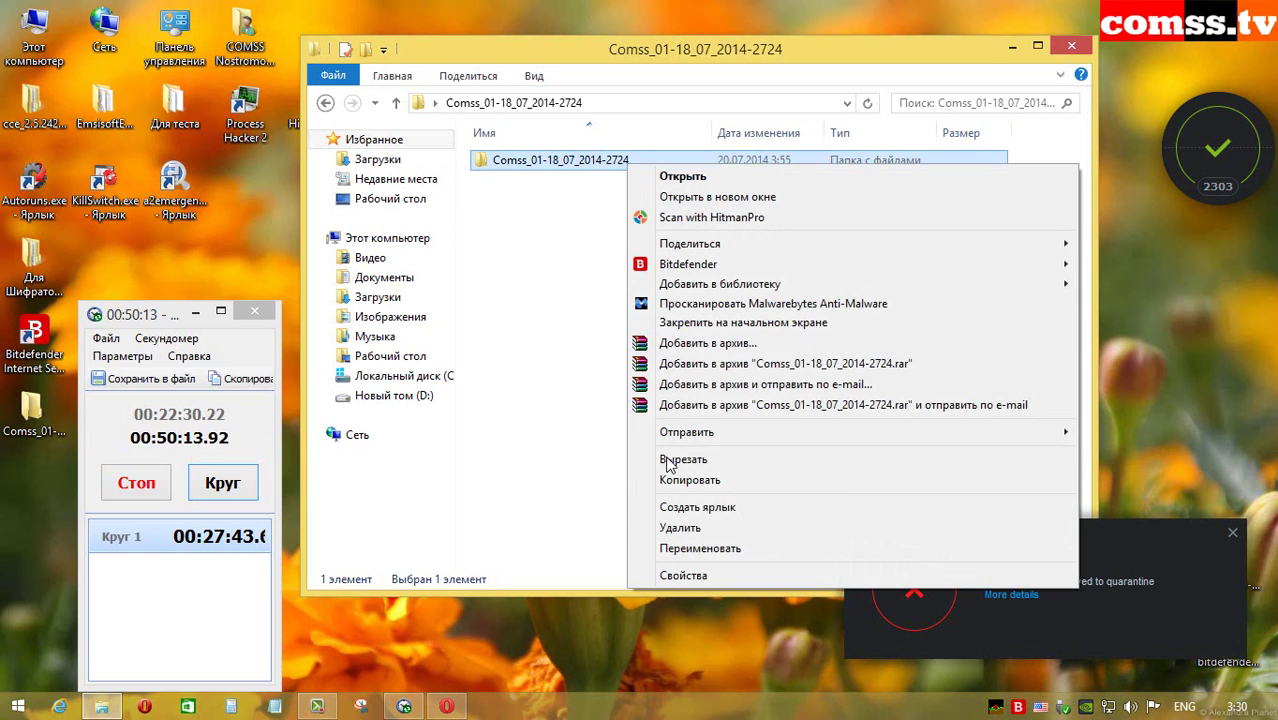
click(686, 578)
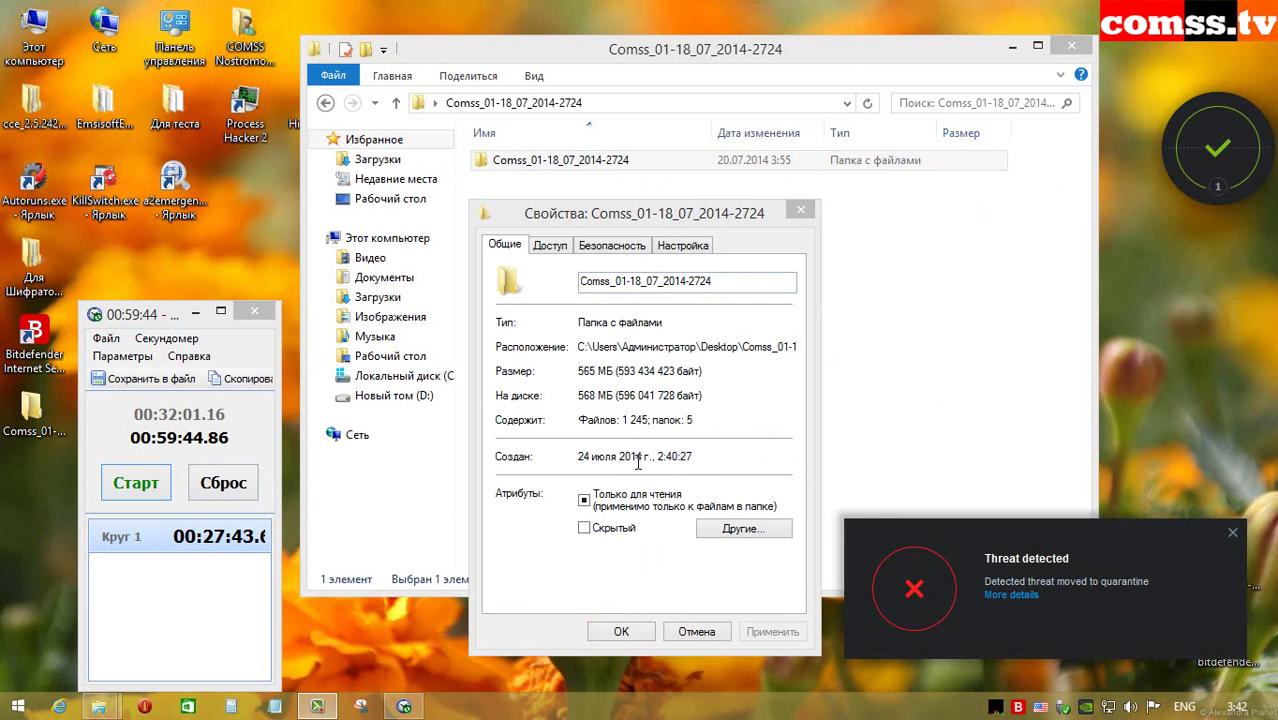
click(800, 210)
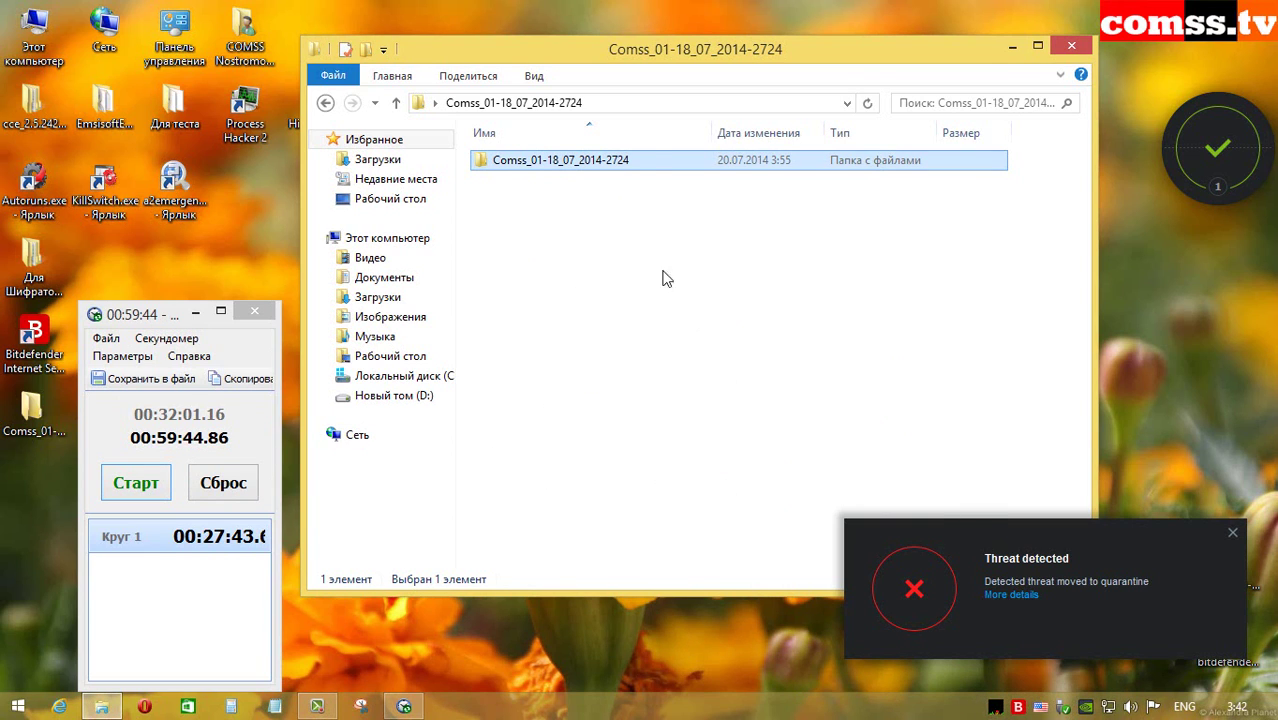
key(alt+Return)
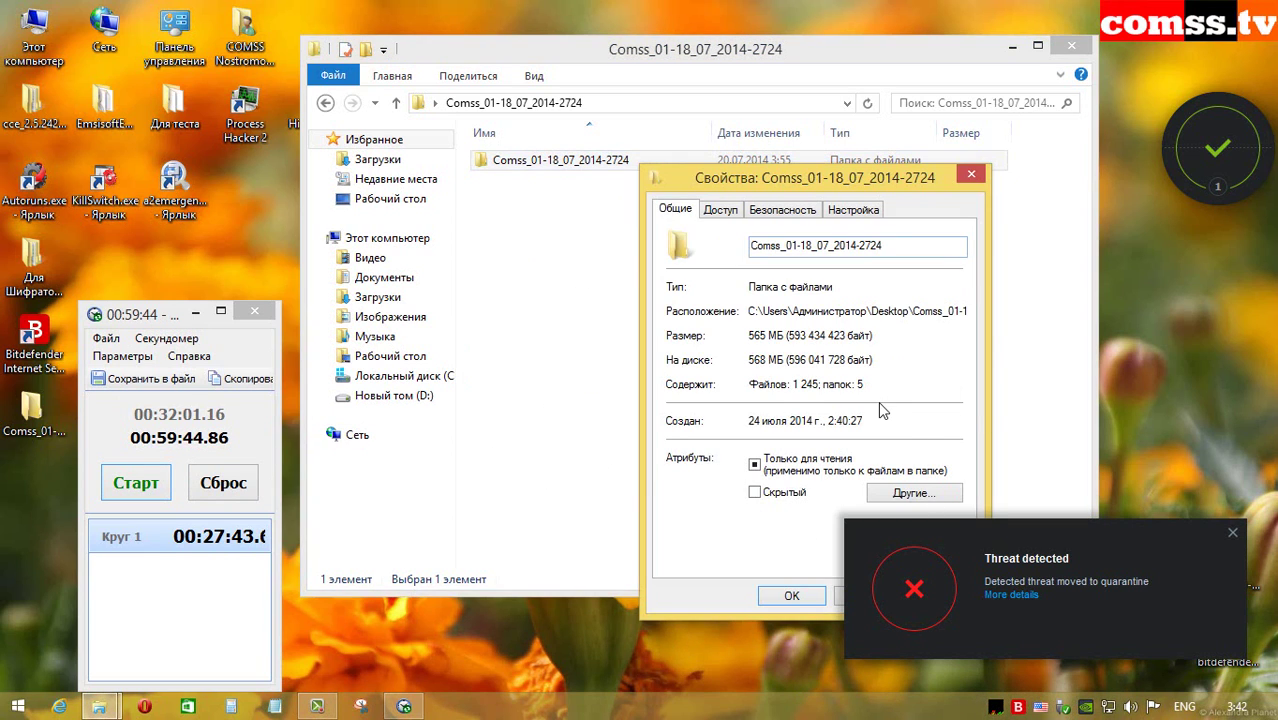
click(971, 174)
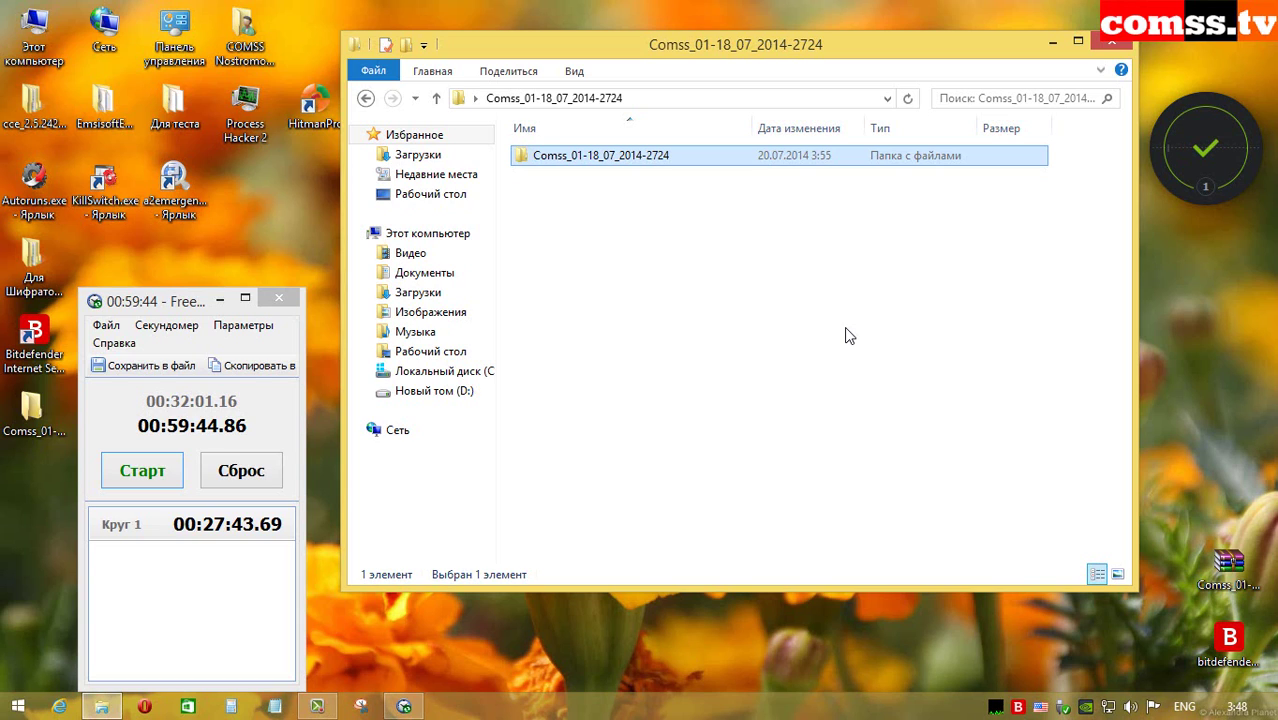
Step: Run Scan with Bitdefender on the Comss folder and wait for 192 threats in 275 objects
right_click(695, 155)
mouse_move(748, 258)
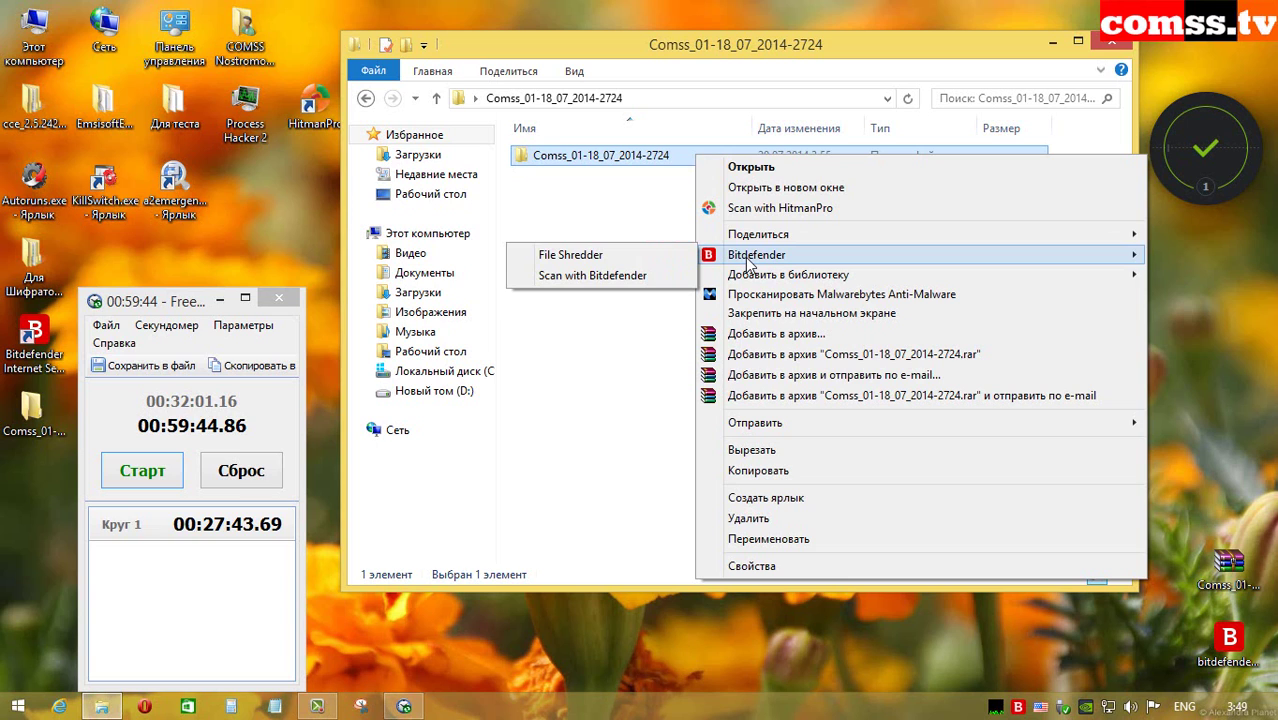
click(592, 275)
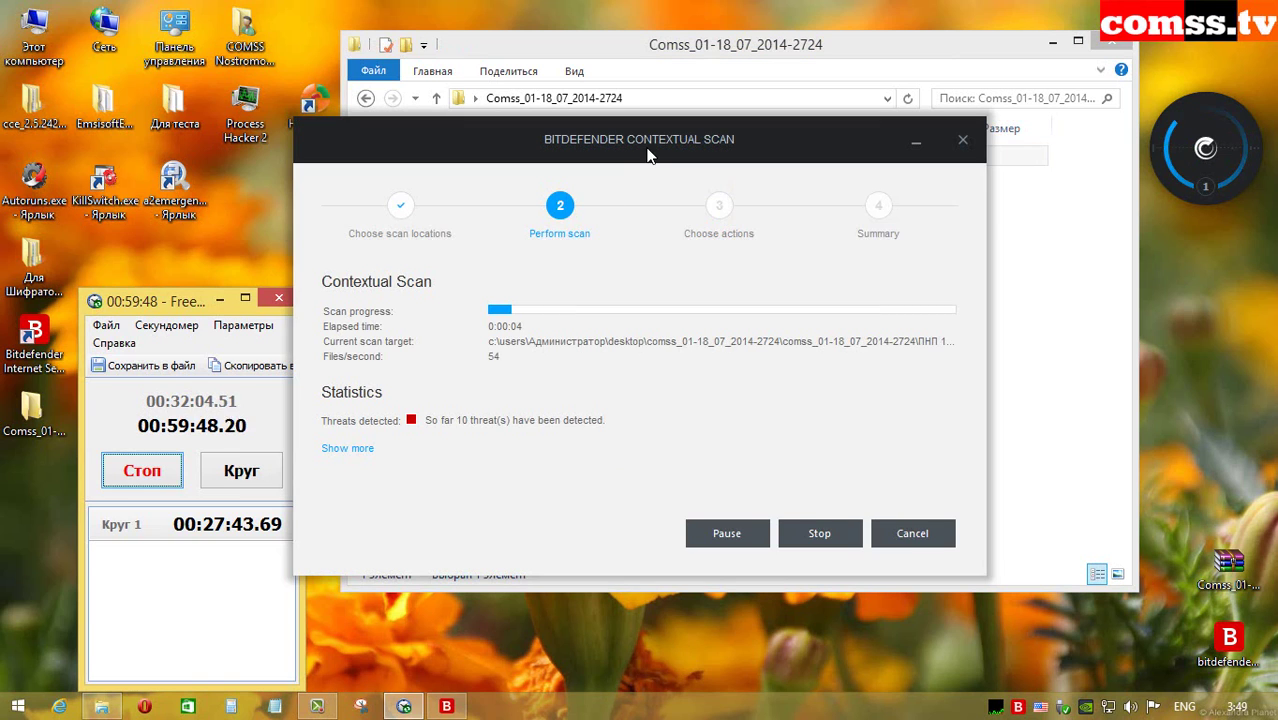
drag(666, 142, 717, 122)
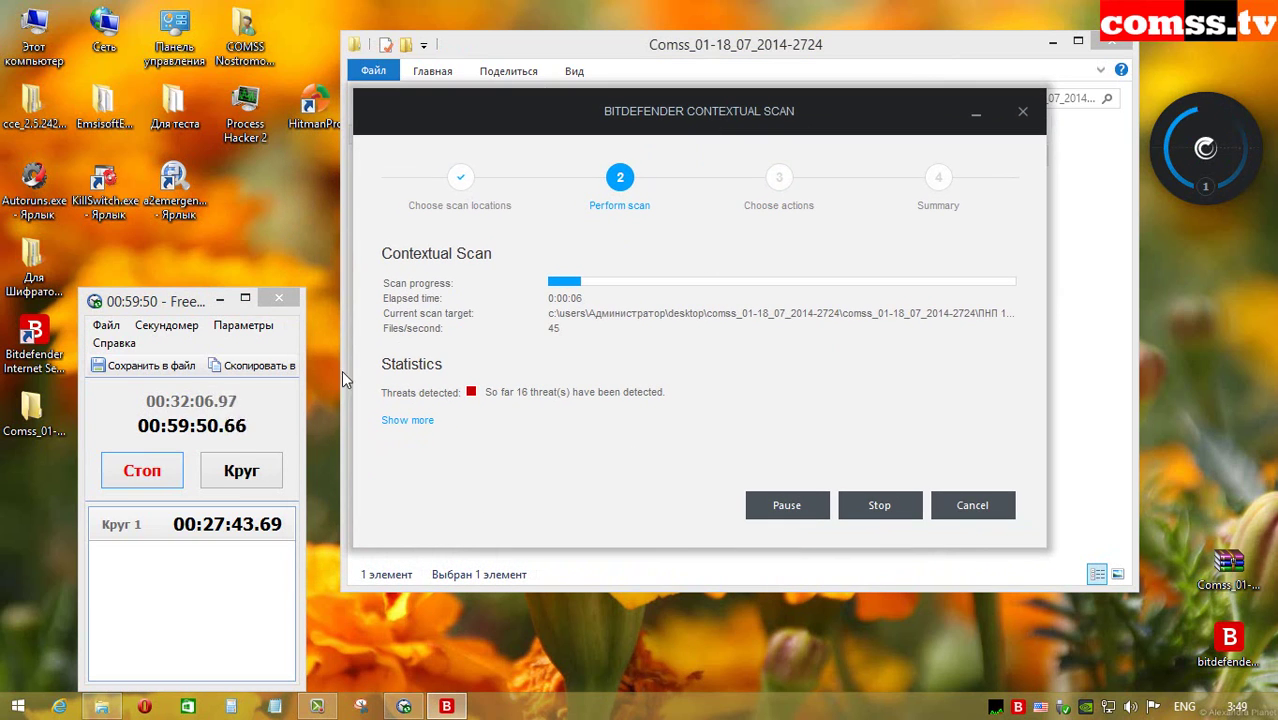
mouse_move(998, 708)
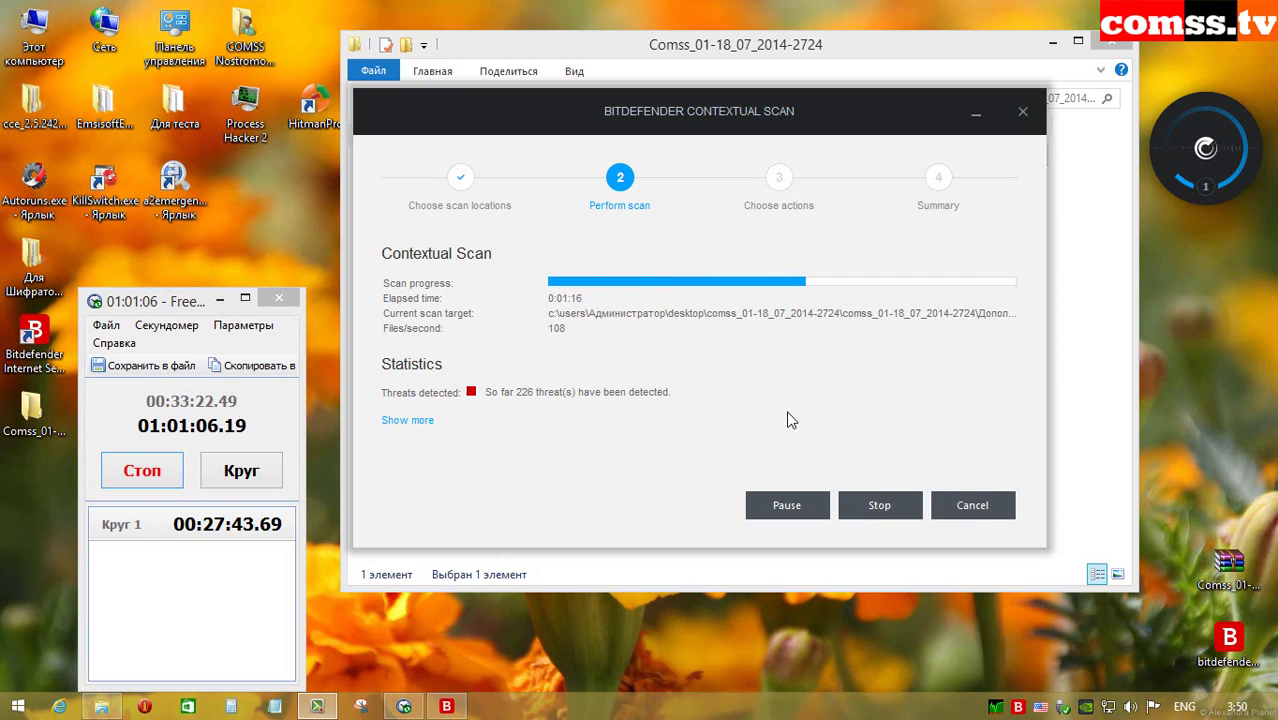
mouse_move(995, 706)
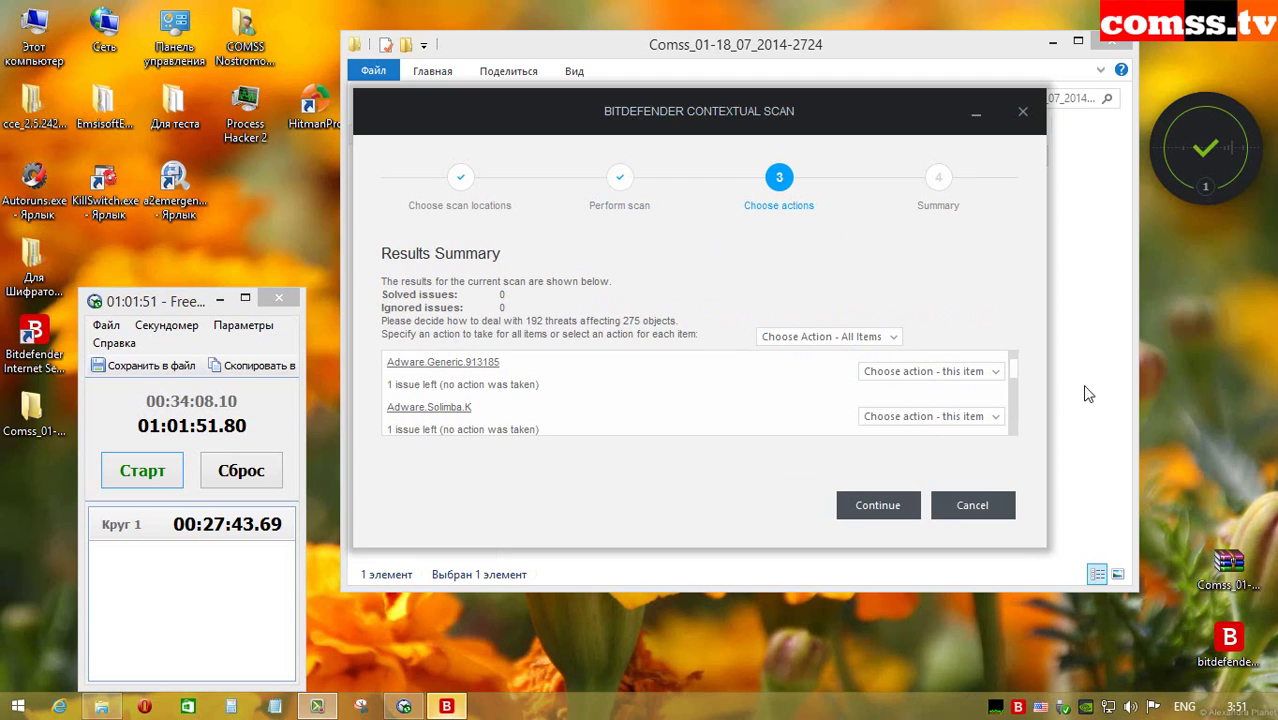
Step: Apply Delete to all 192 detected threats and continue the cleanup
scroll(1011, 411, down, 5)
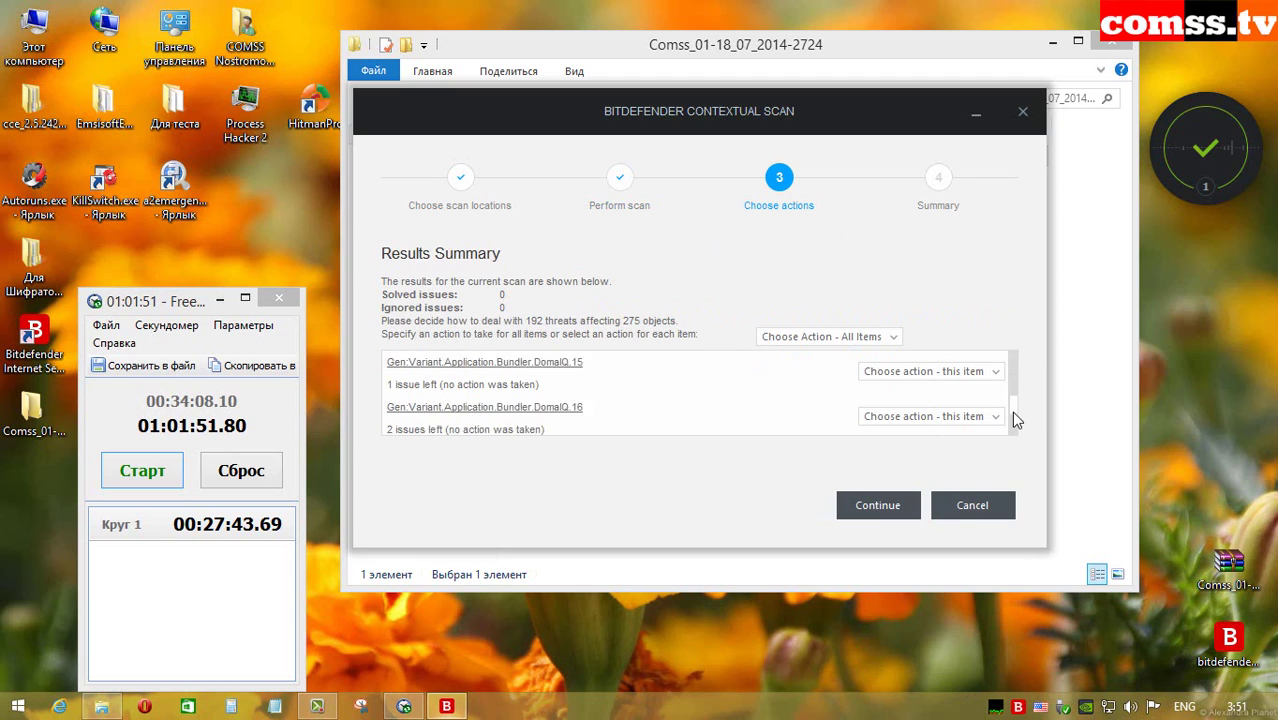
scroll(1010, 423, up, 5)
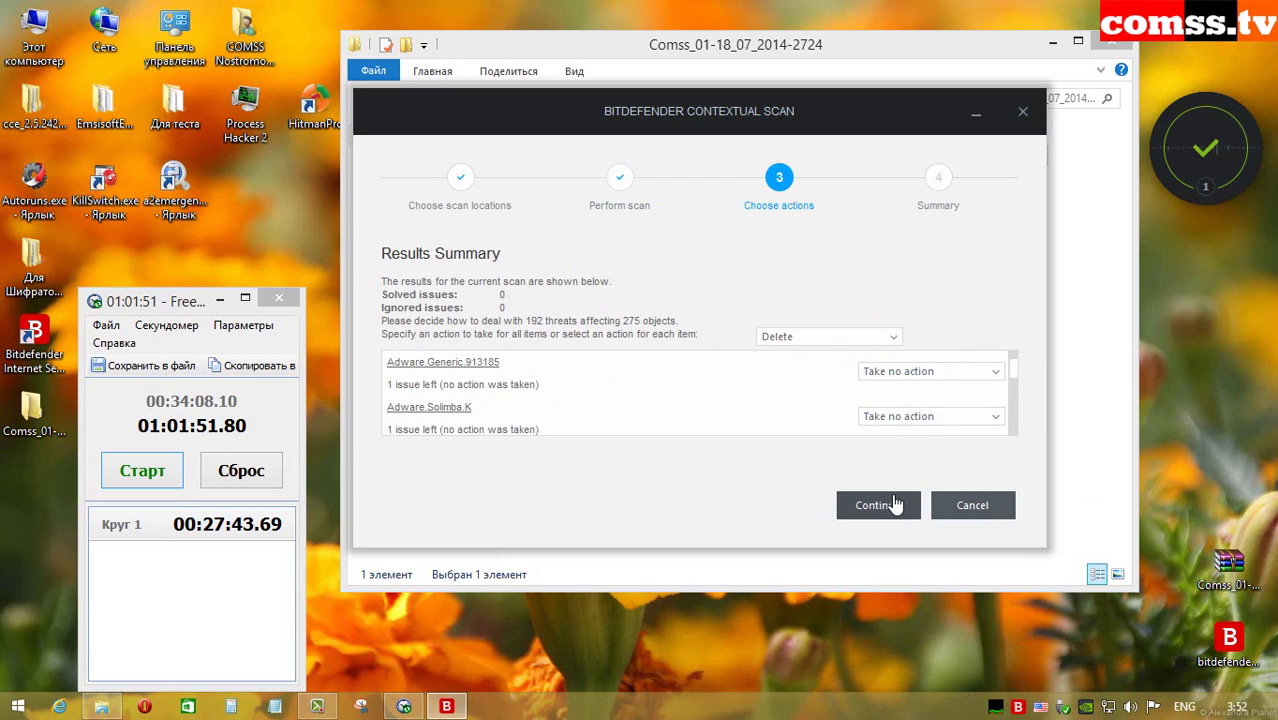
click(878, 505)
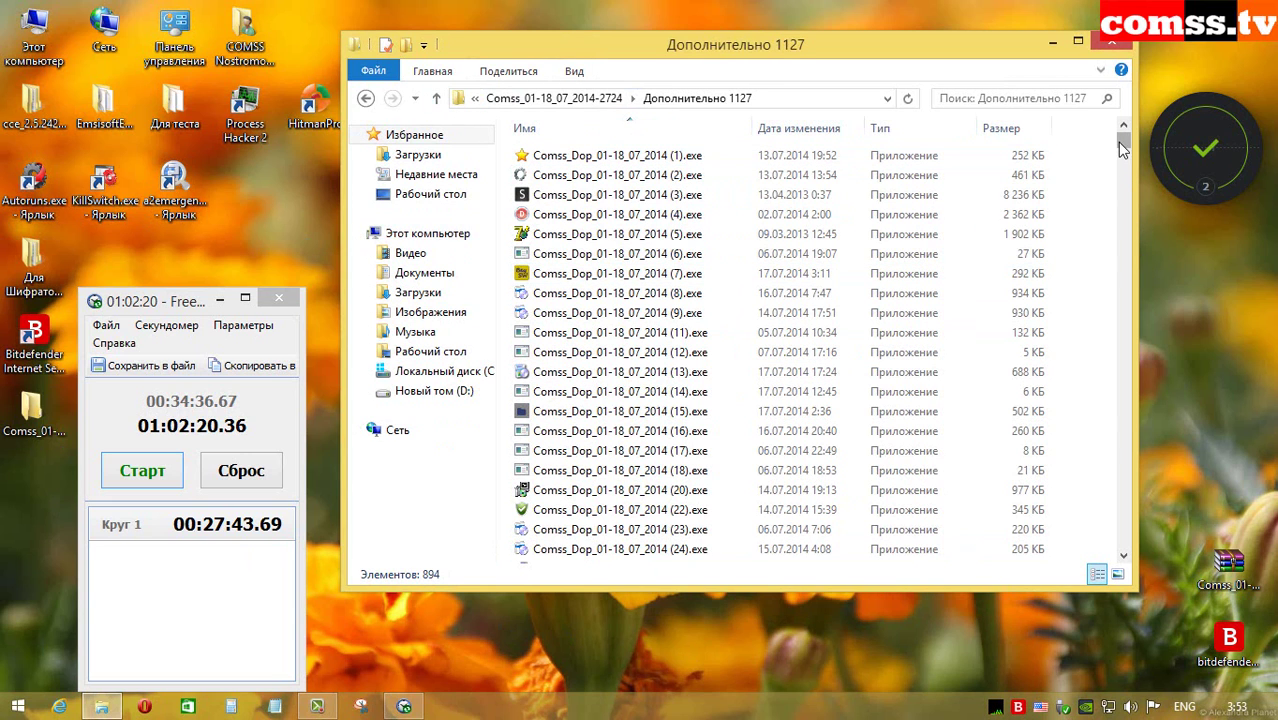
Step: Scroll the Дополнительно 1127 list, then go up two levels to Comss_01-18_07_2014-2724
drag(1122, 148, 1130, 546)
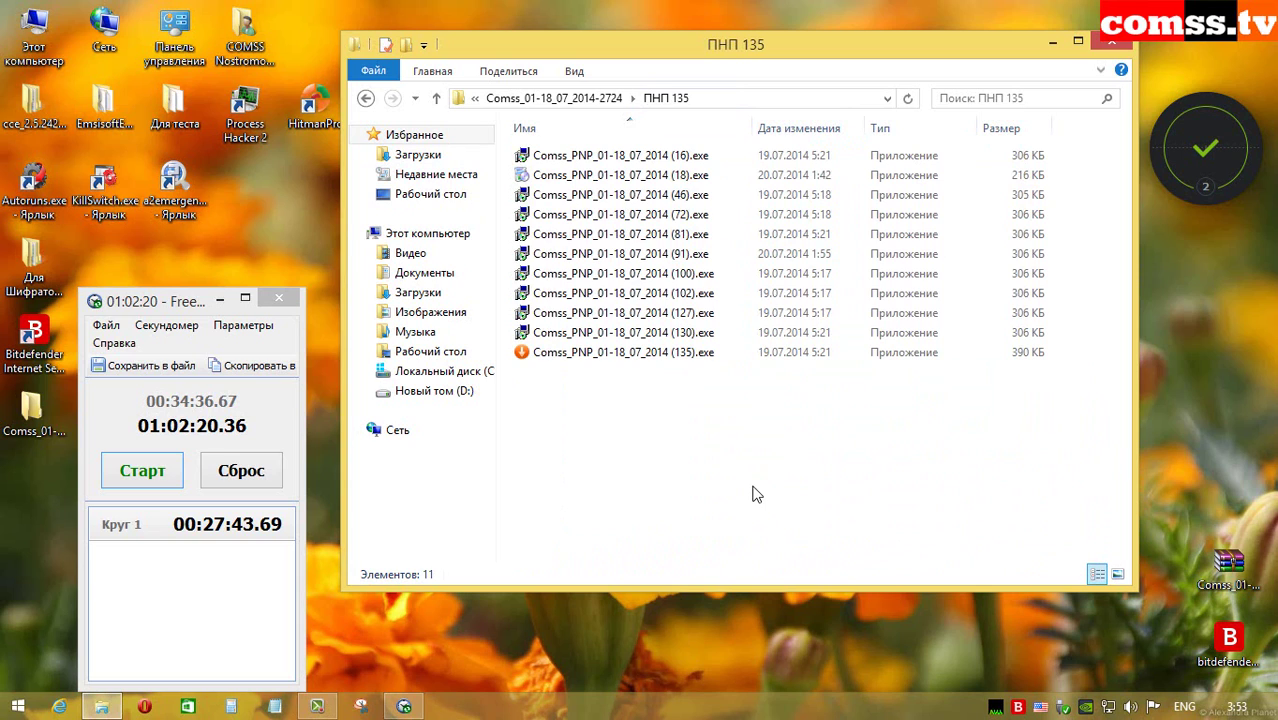
click(436, 97)
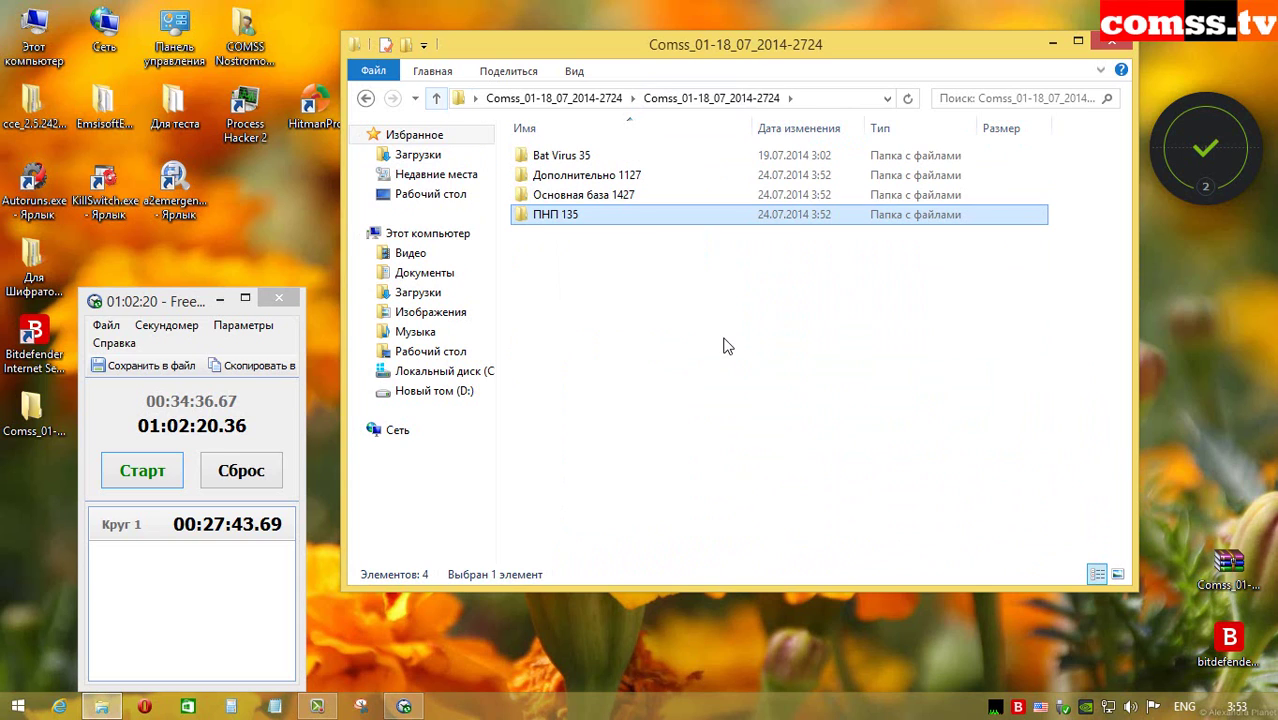
key(alt+Up)
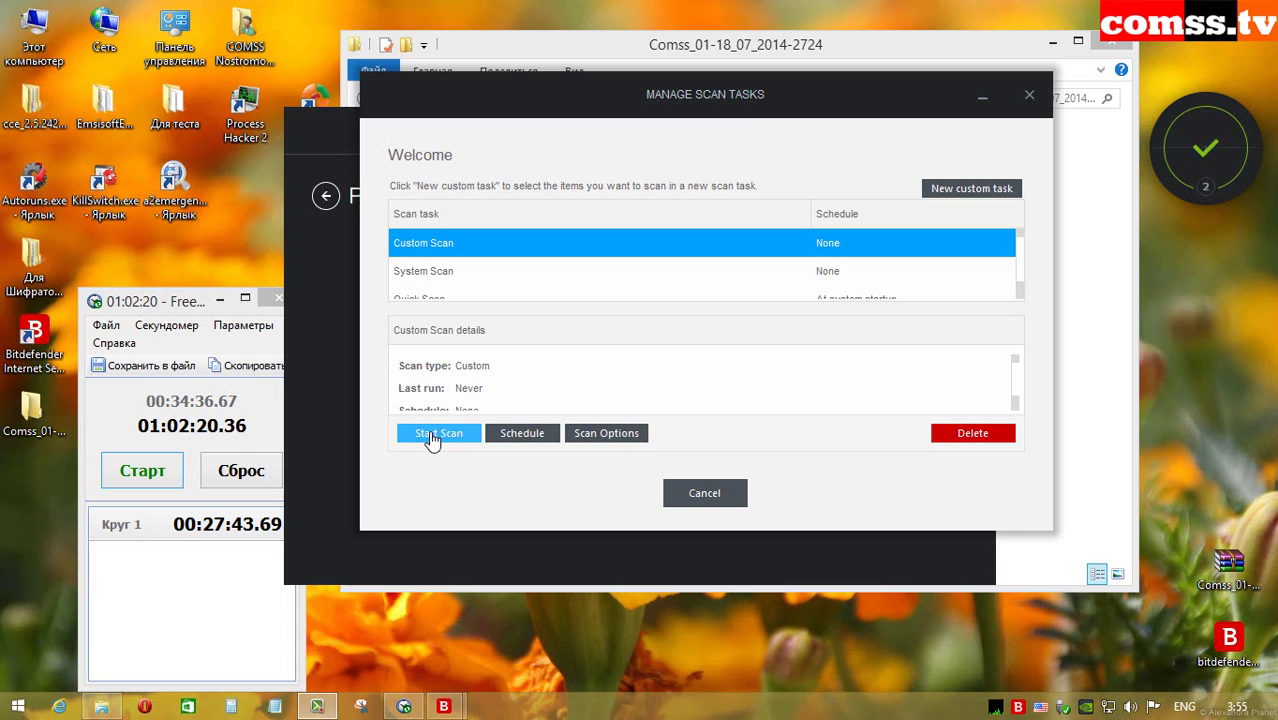
Step: Run the Custom Scan task to completion: 182188 items scanned, 3 infected objects deleted
click(435, 438)
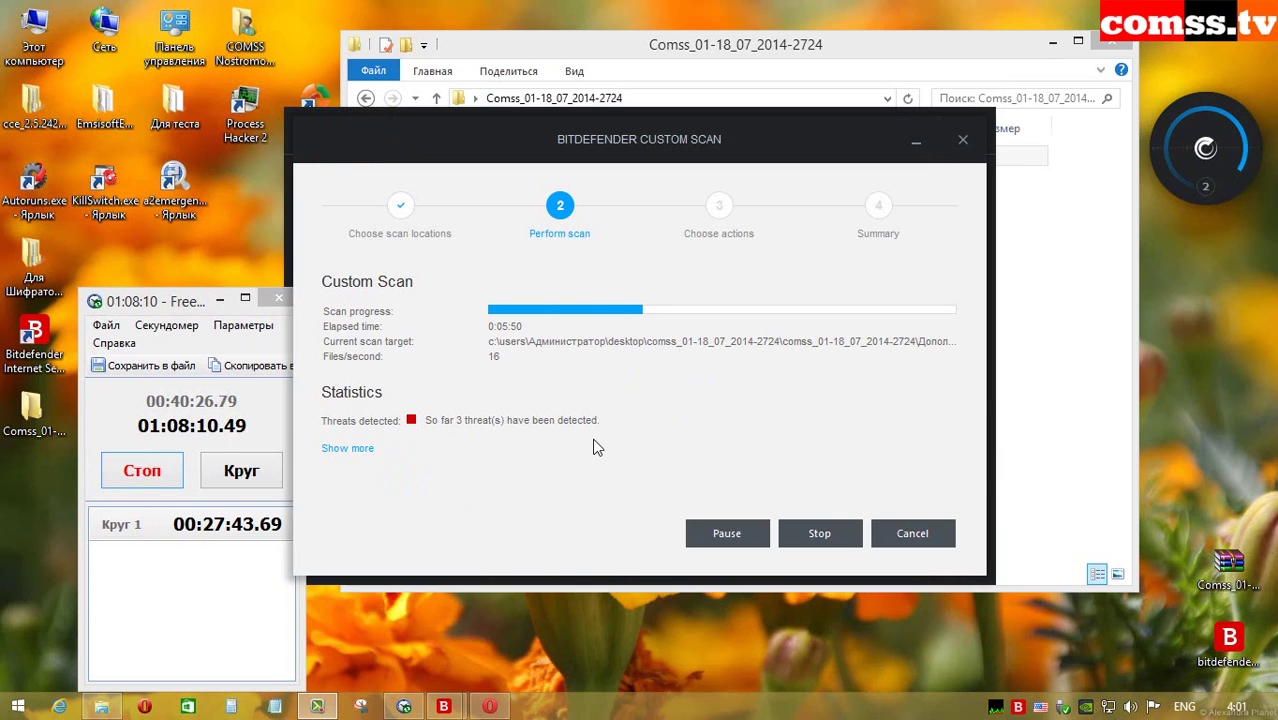
mouse_move(994, 708)
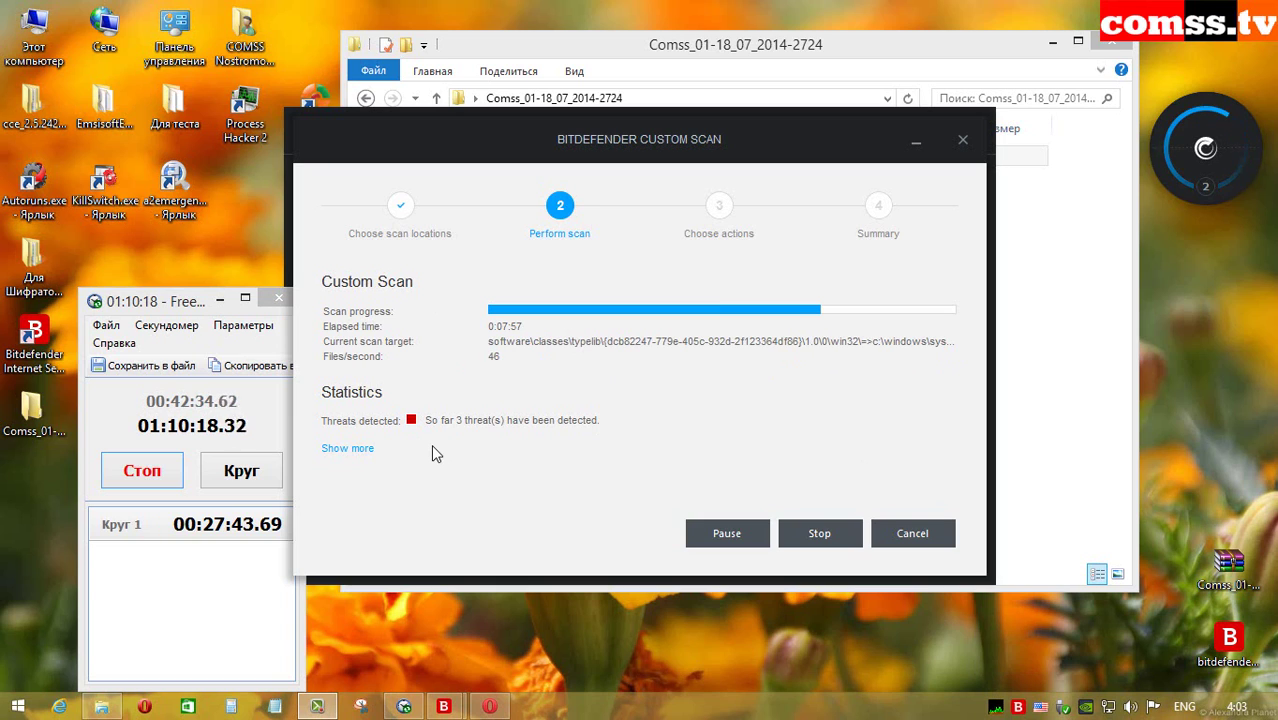
mouse_move(997, 708)
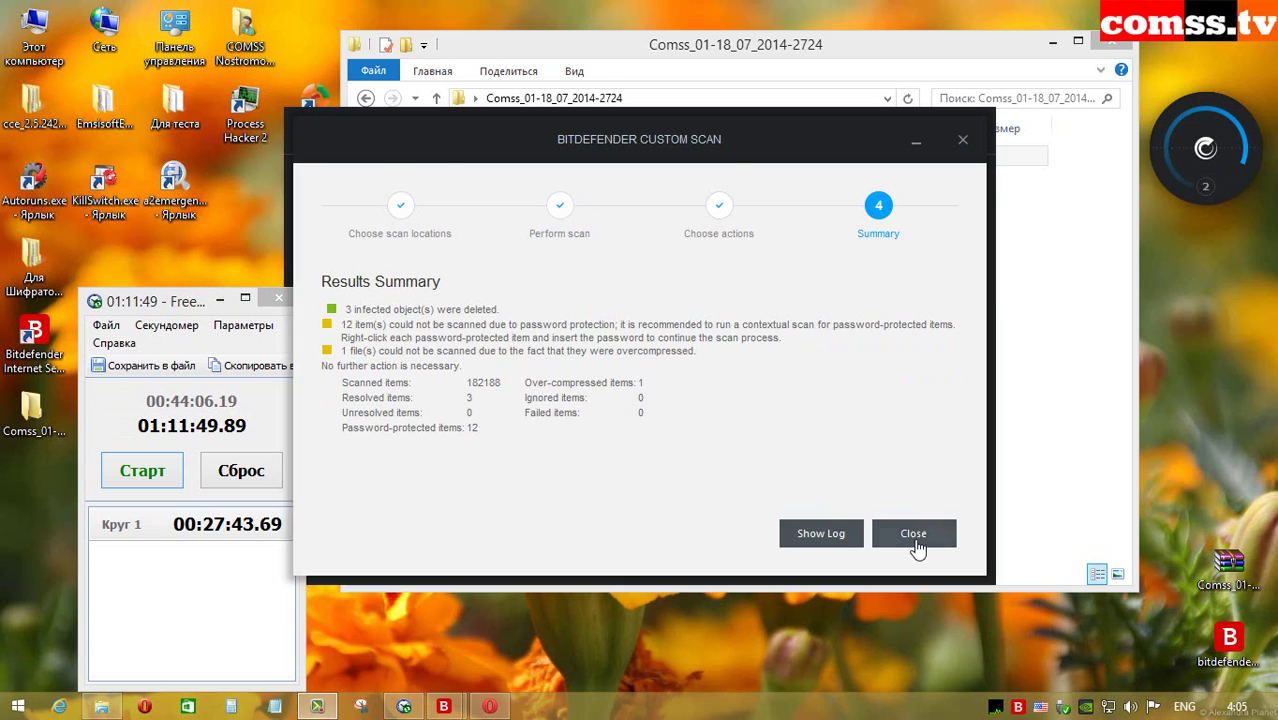
Step: Dismiss the scan summary and check the sample folder's properties, which show 981 files
click(913, 533)
right_click(733, 163)
click(836, 572)
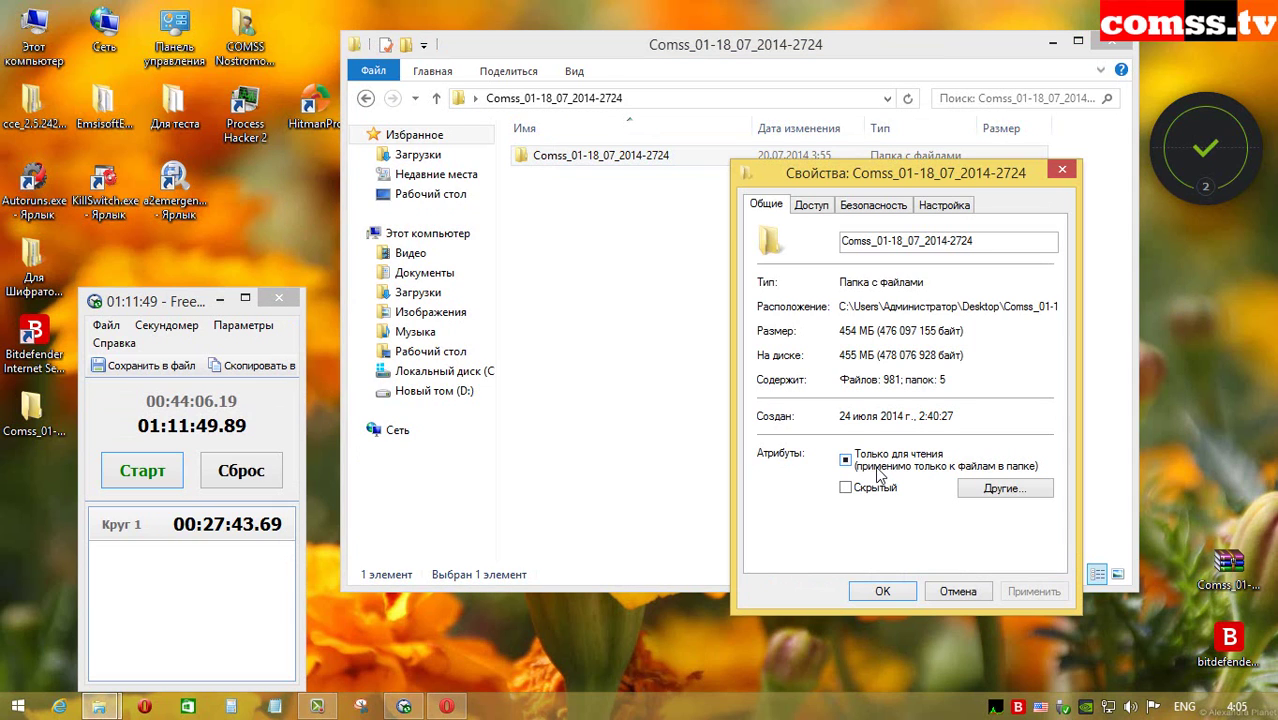
click(958, 591)
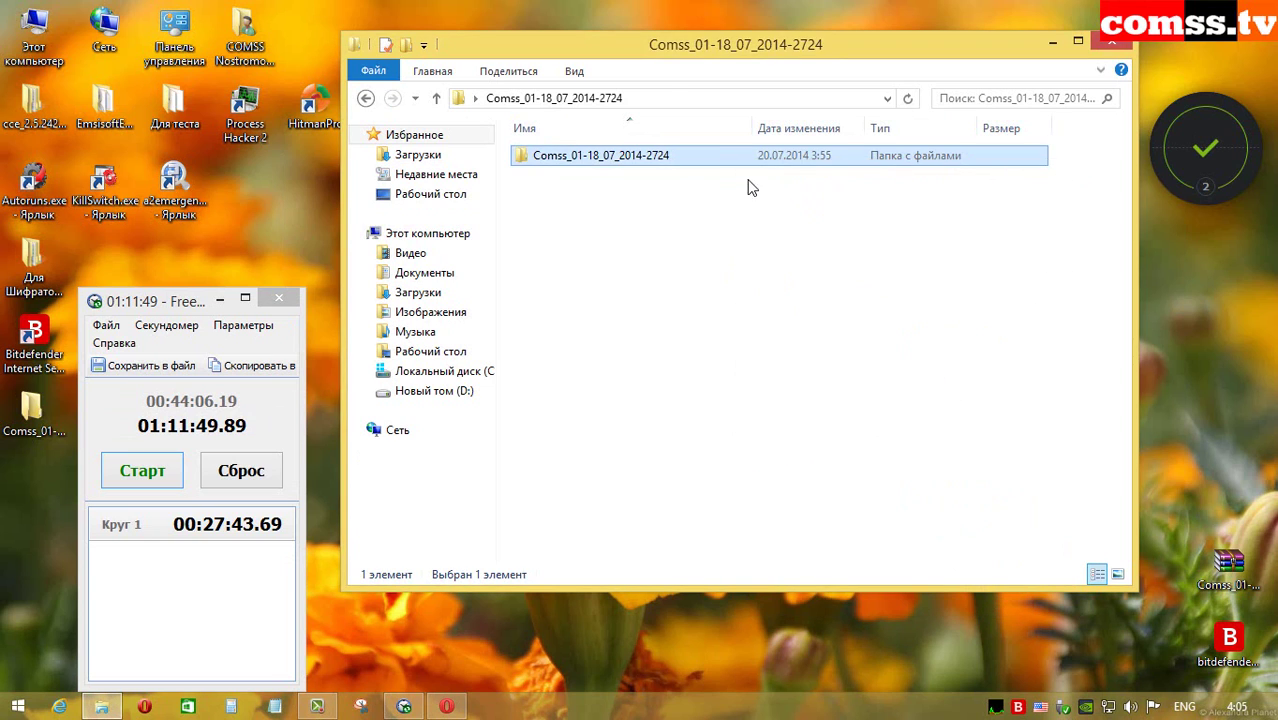
Step: Browse into the sample folder and Bat Virus 35, then return to the top-level Comss folder
double_click(740, 157)
double_click(672, 160)
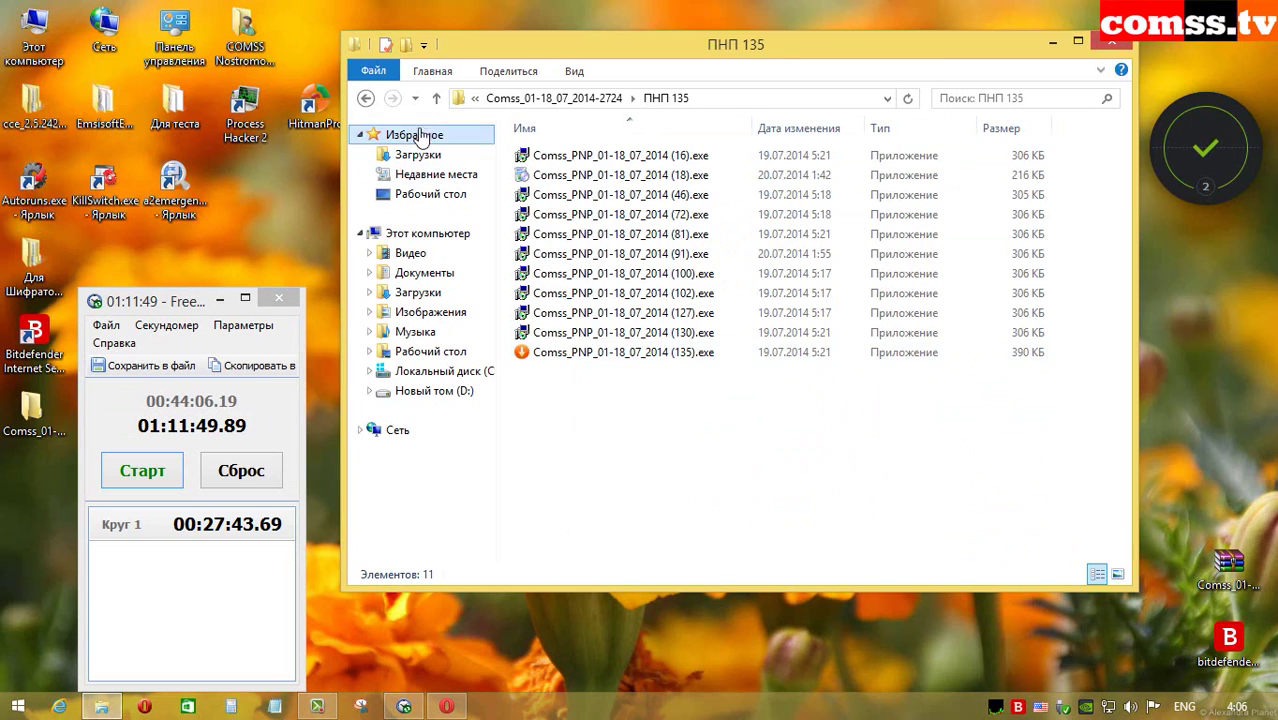
click(436, 98)
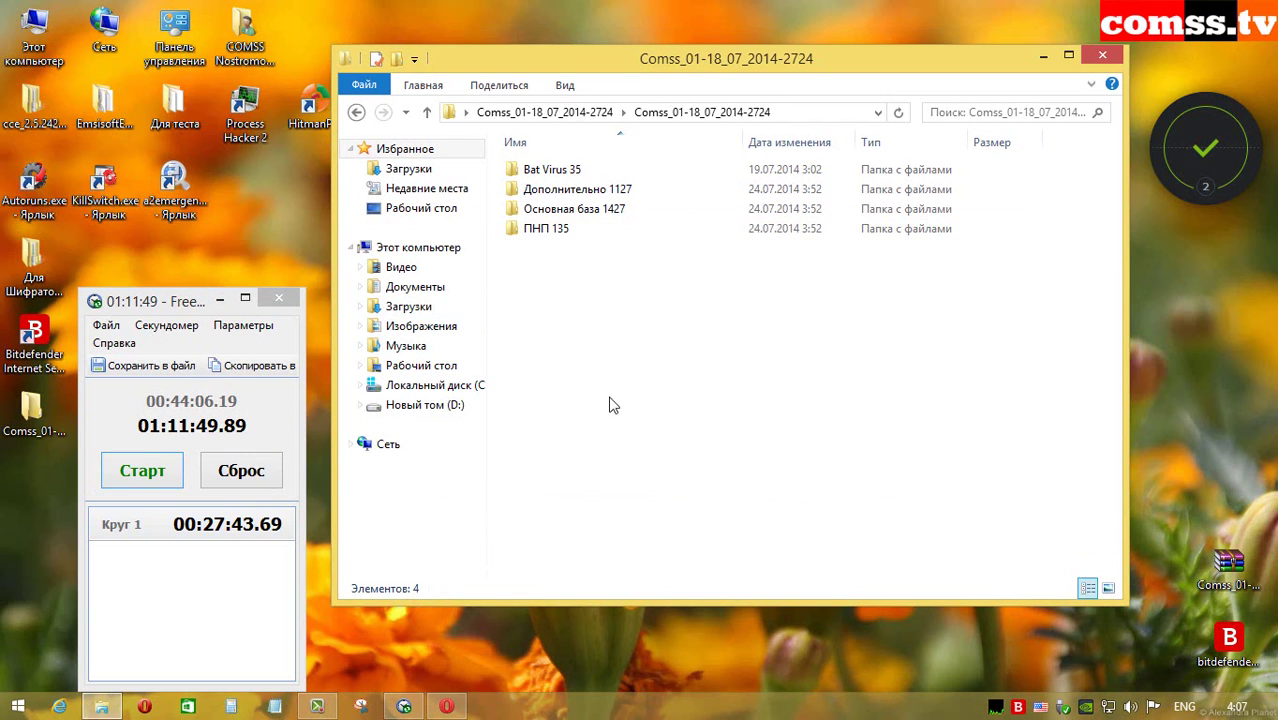
key(BackSpace)
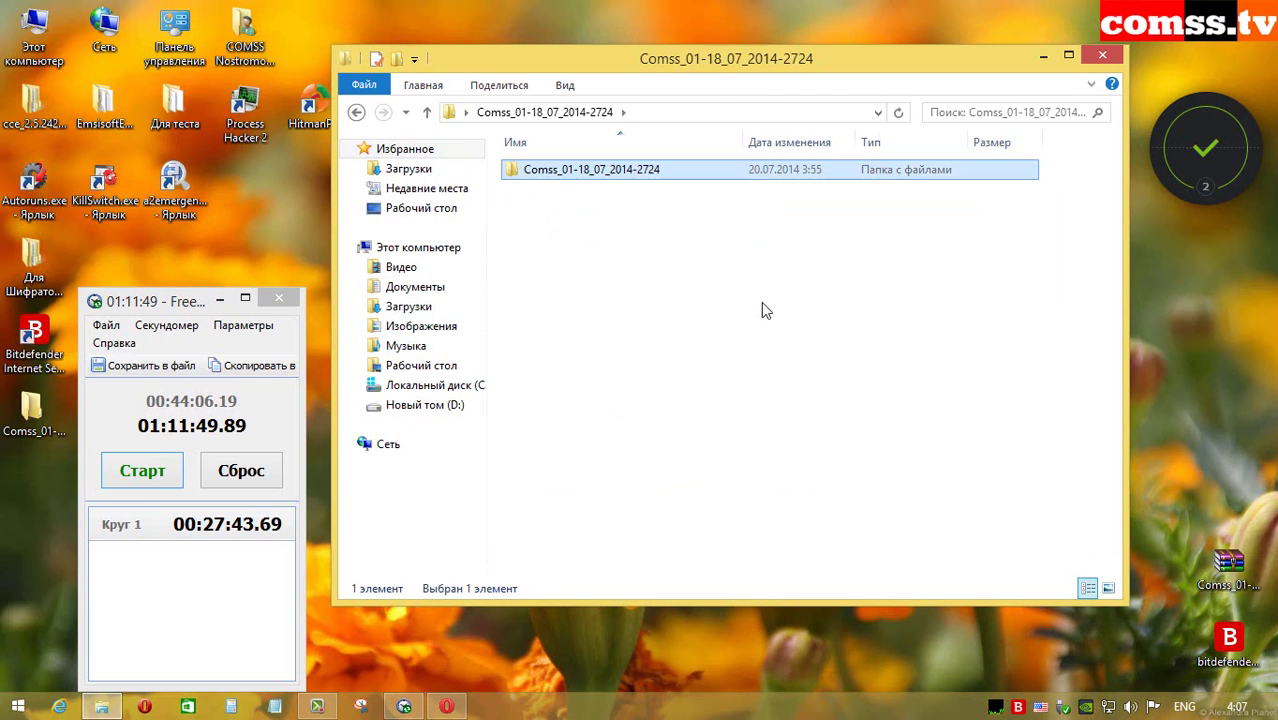
Step: Pack the sample folder into 981.rar and review the archive's properties
right_click(652, 172)
click(800, 354)
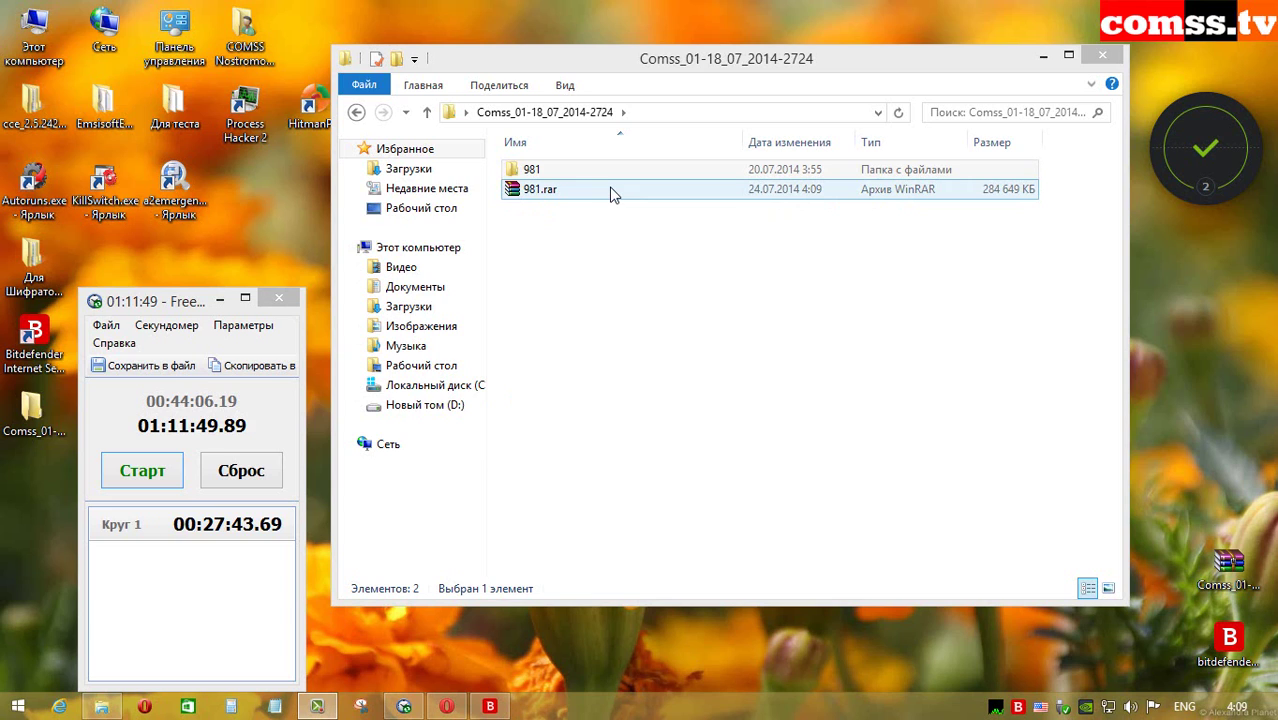
right_click(612, 194)
click(660, 434)
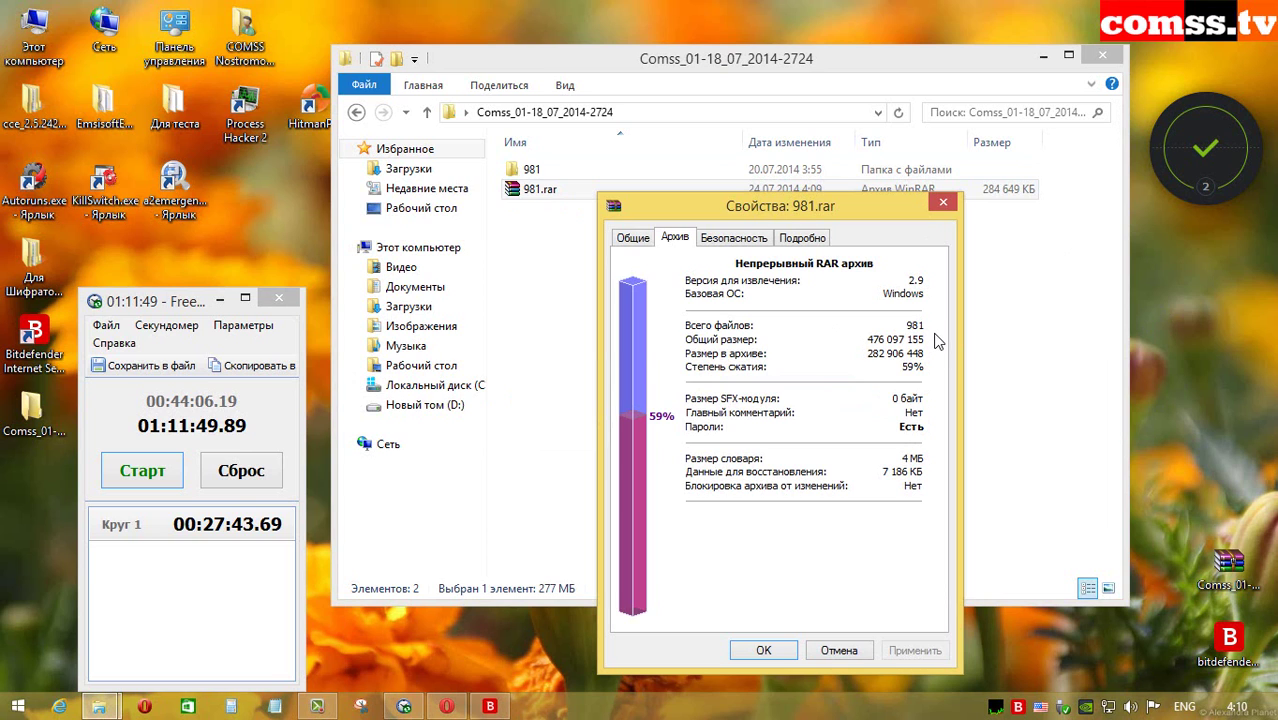
click(839, 650)
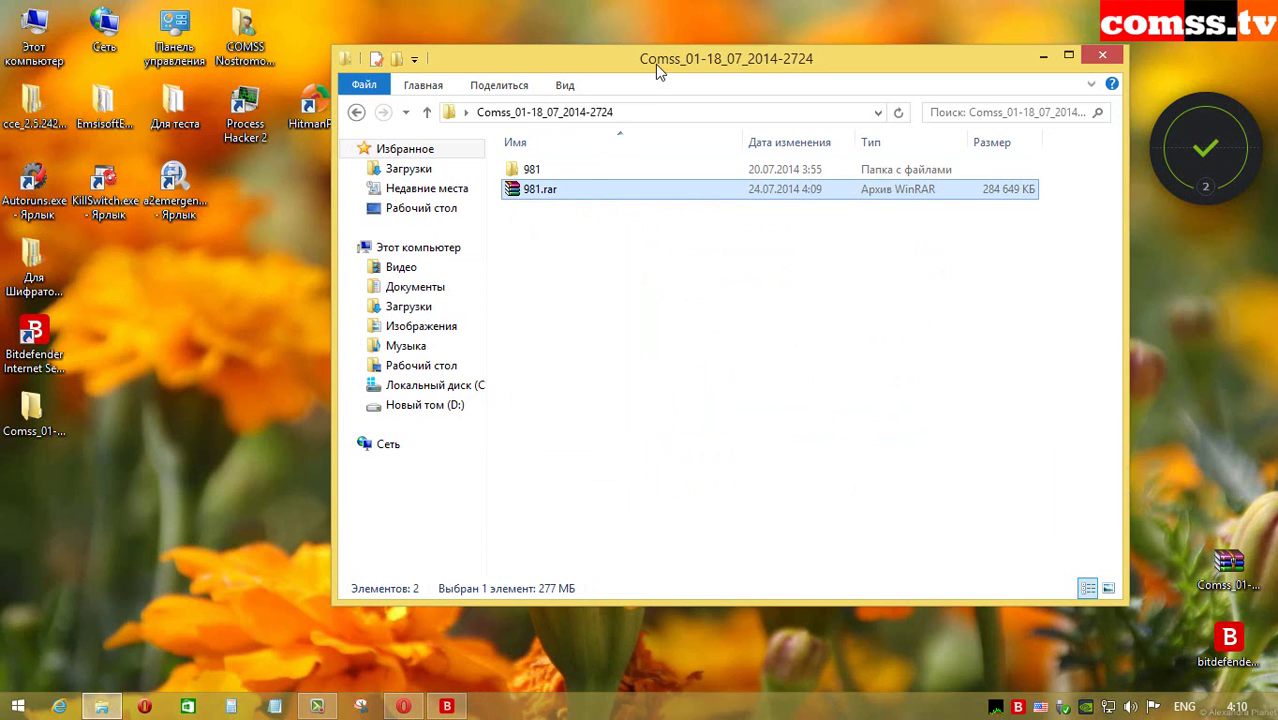
Step: Inside the 981 folder, scan the ПНП 135 folder with HitmanPro
drag(655, 66, 597, 98)
double_click(551, 203)
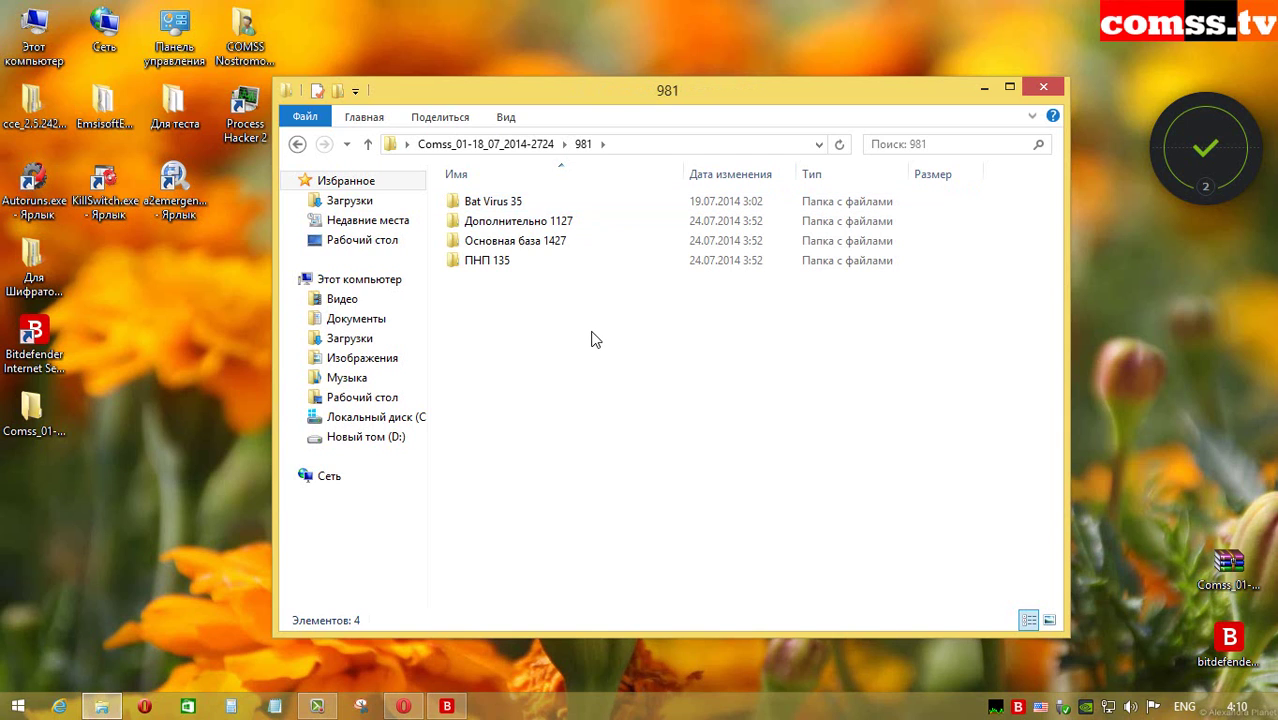
double_click(559, 263)
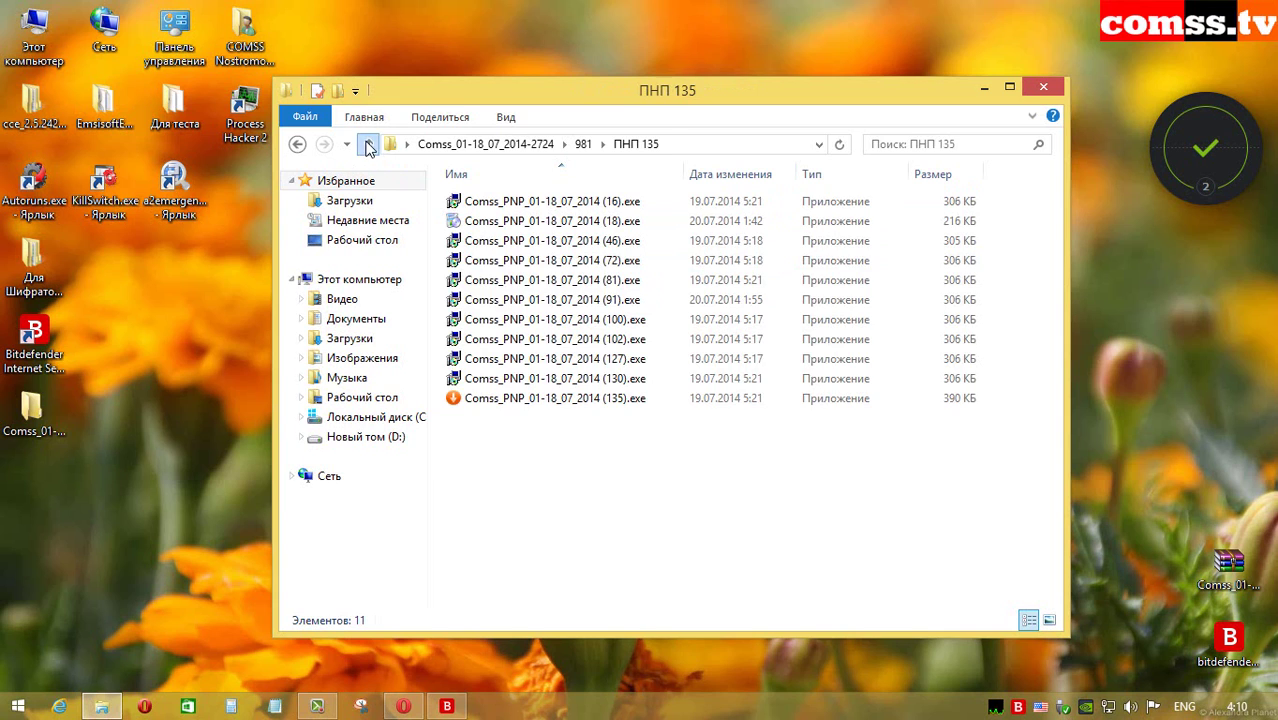
click(368, 144)
right_click(566, 265)
click(643, 319)
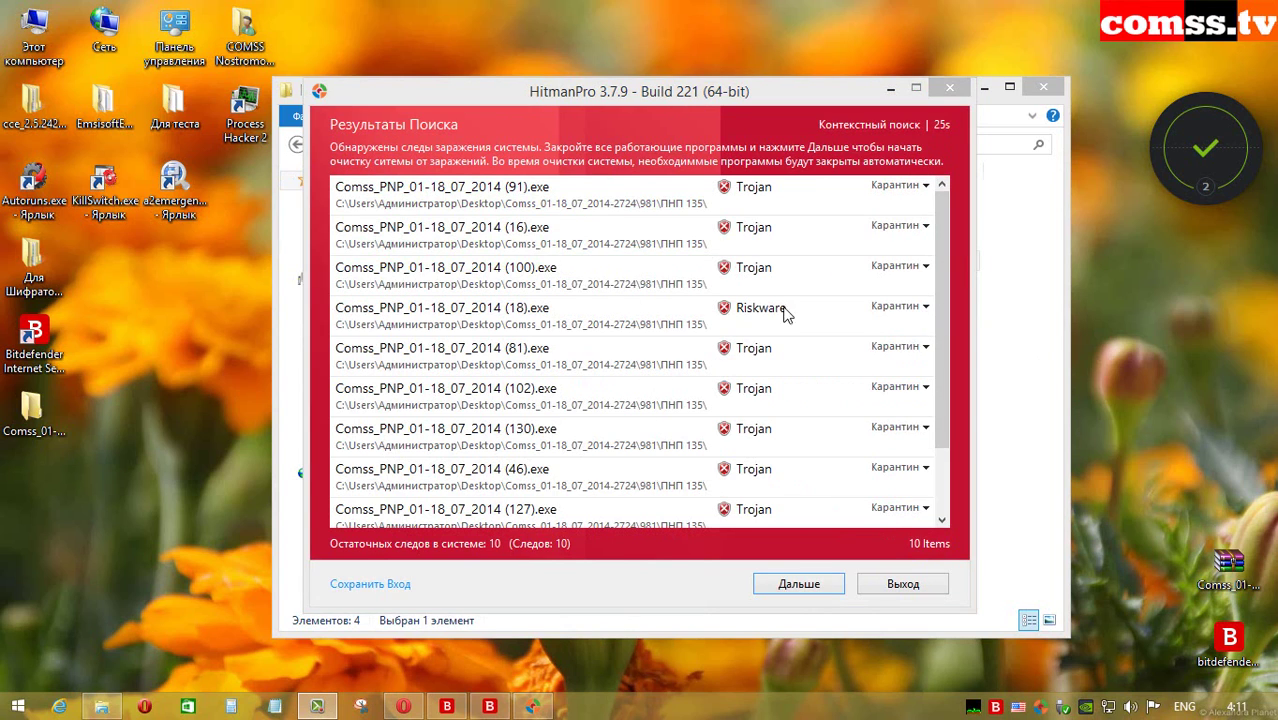
Step: Expand each HitmanPro result, e.g. (91).exe, (16).exe, (100).exe, (72).exe, to read its detection name
mouse_move(944, 257)
mouse_down()
mouse_move(940, 330)
mouse_move(941, 262)
mouse_up()
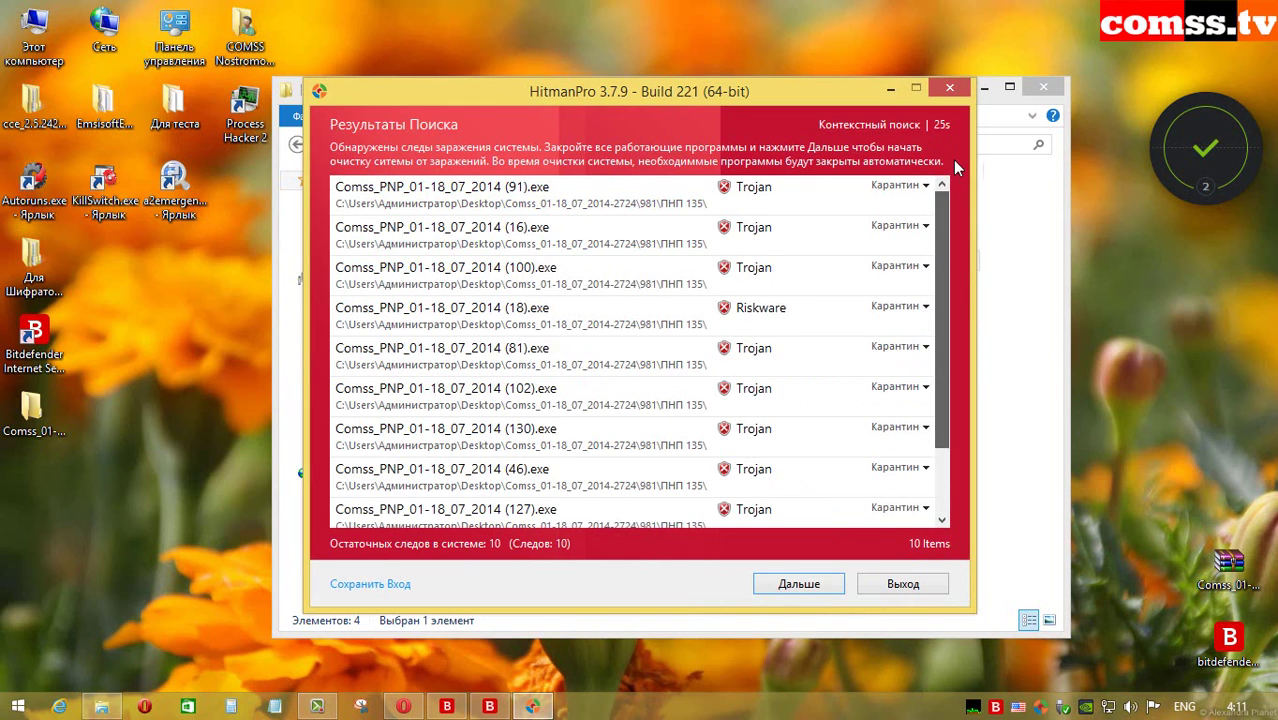
click(522, 208)
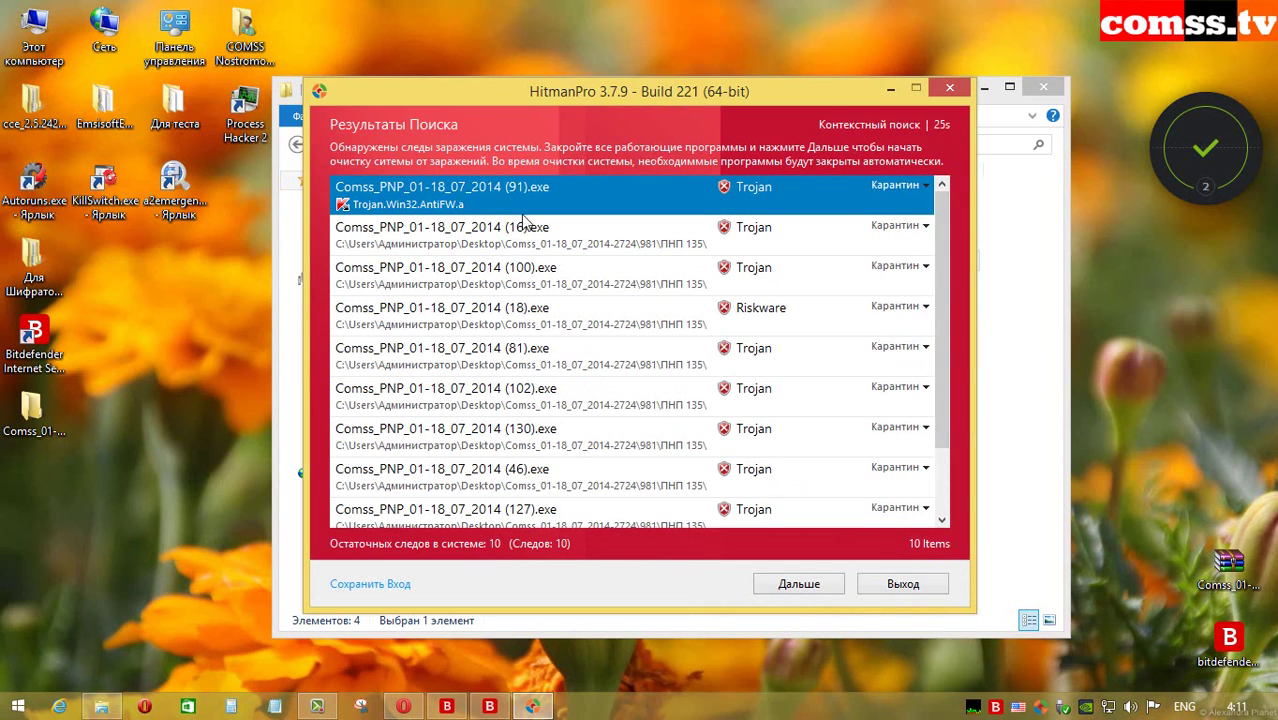
click(455, 238)
click(483, 285)
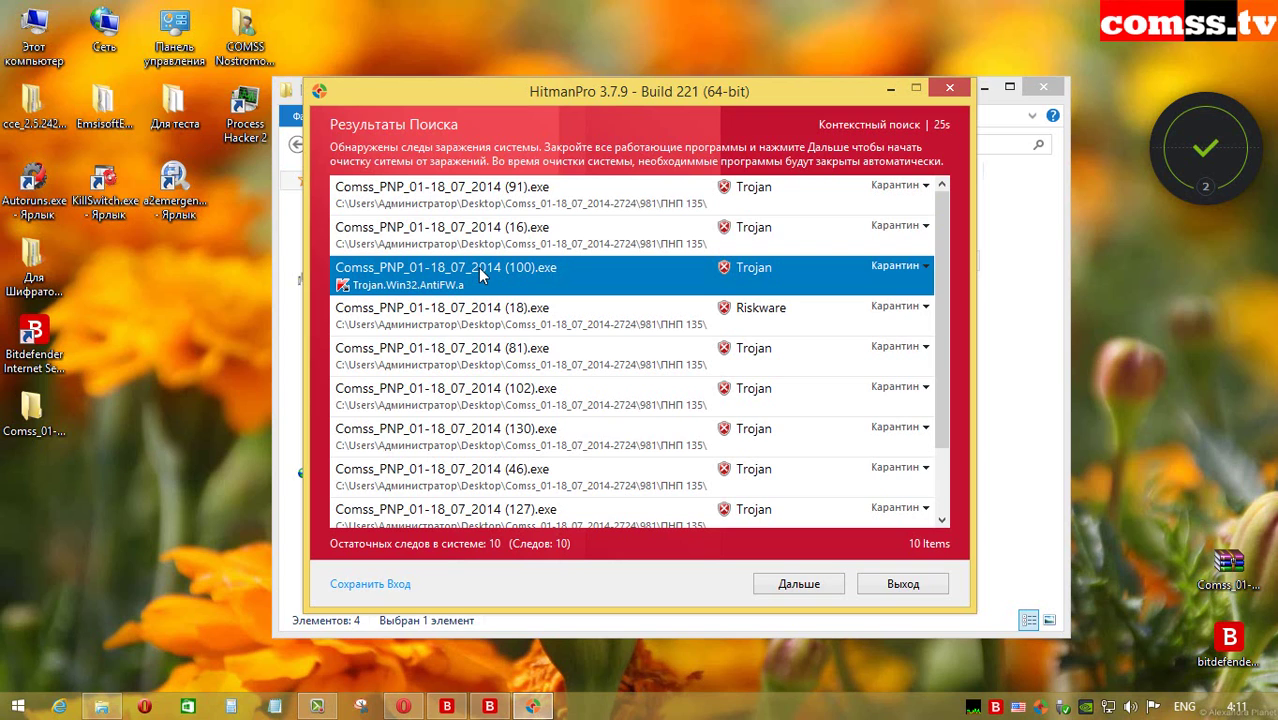
click(496, 328)
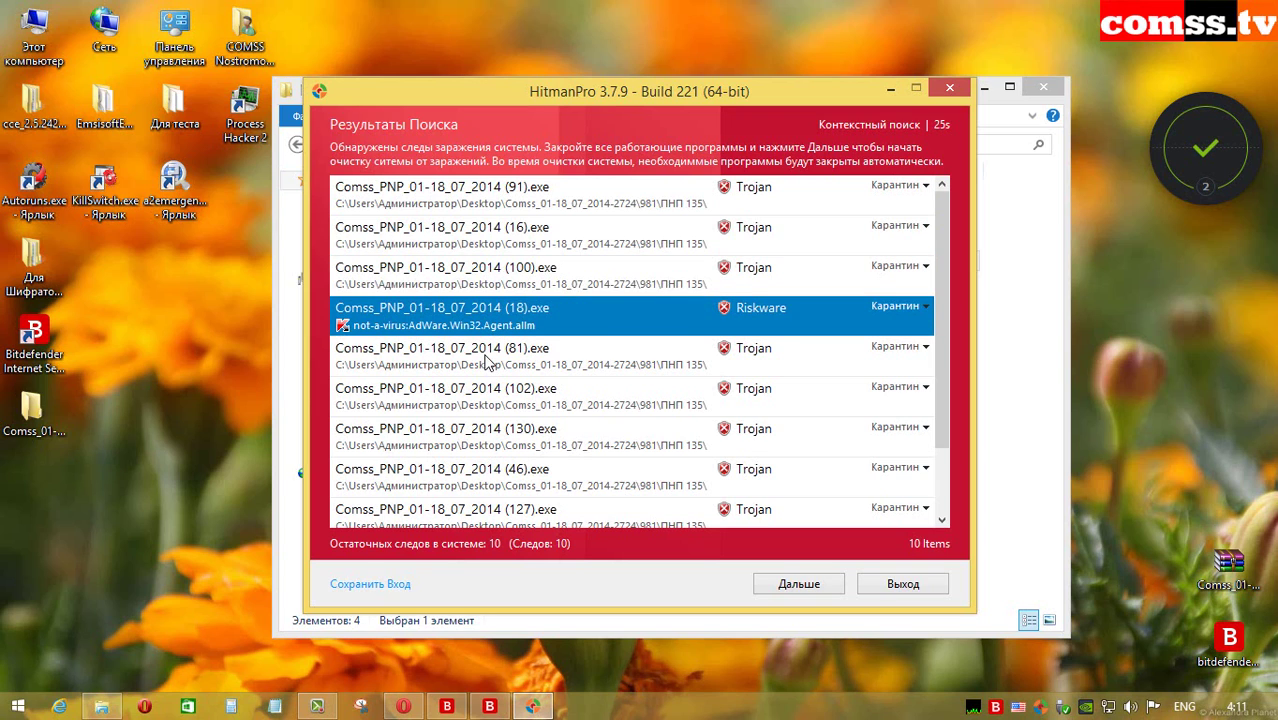
click(421, 372)
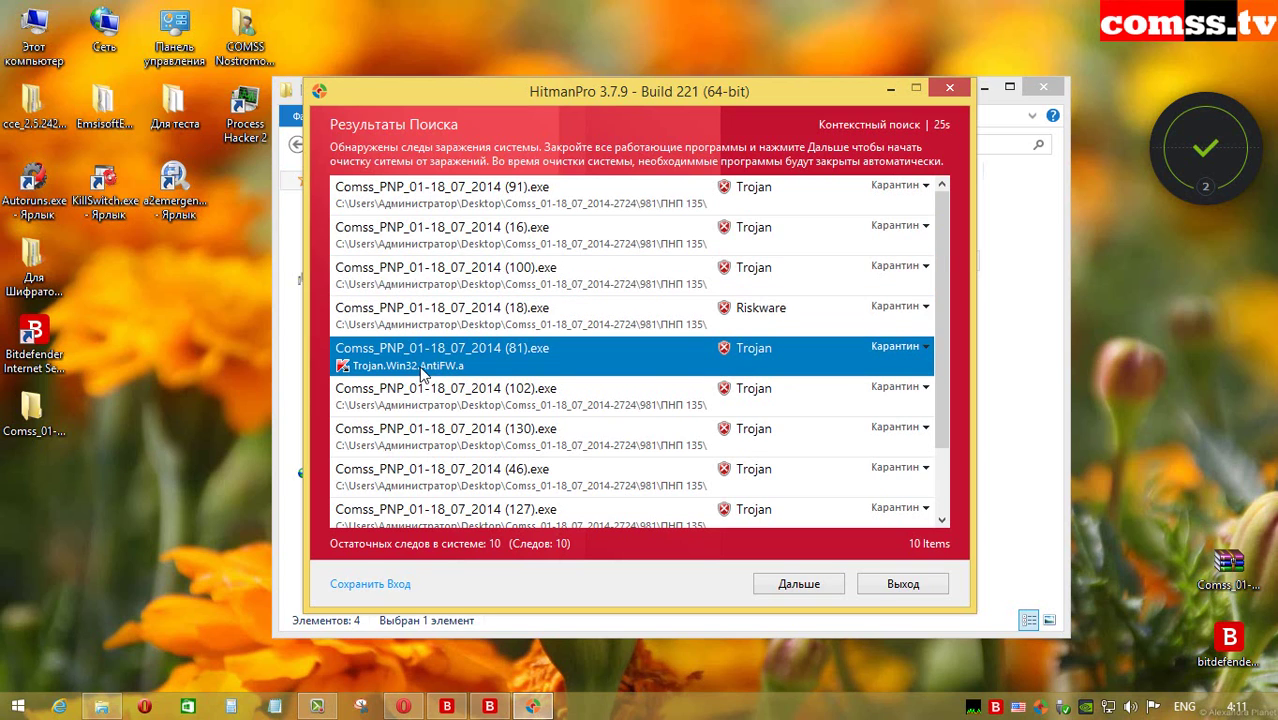
scroll(421, 372, down, 1)
click(541, 480)
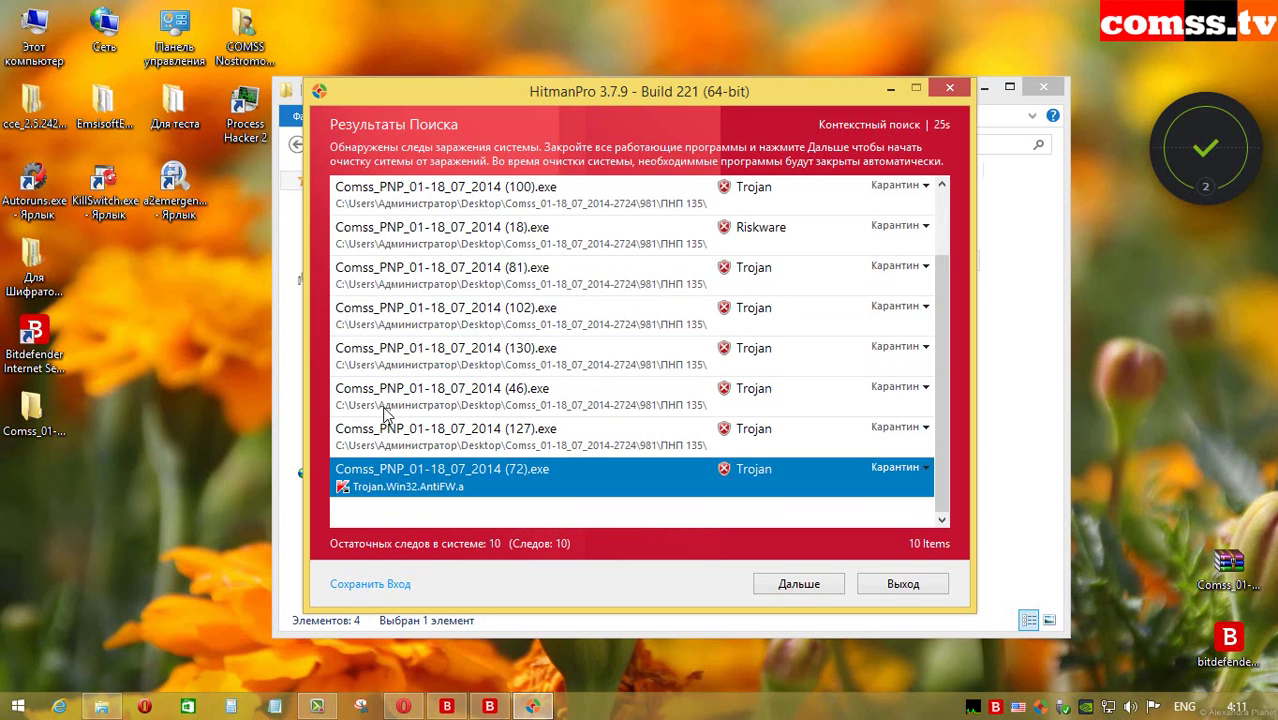
click(521, 450)
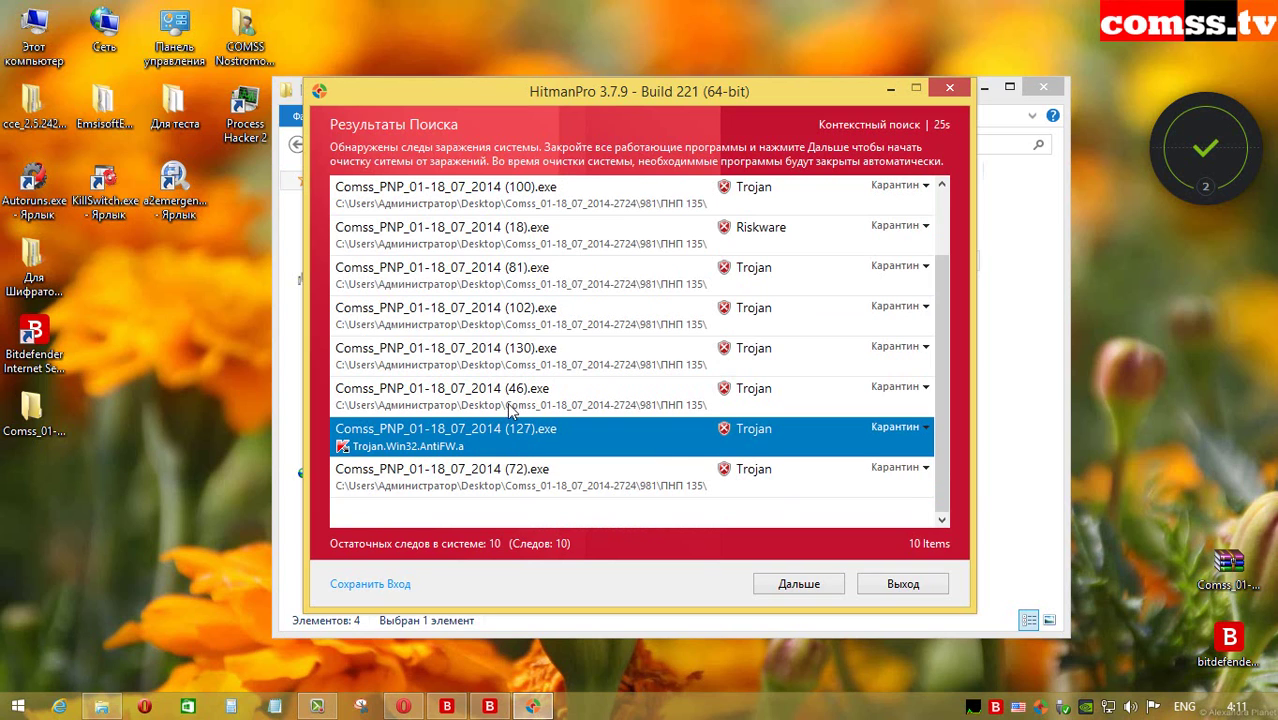
click(516, 352)
click(522, 318)
click(518, 275)
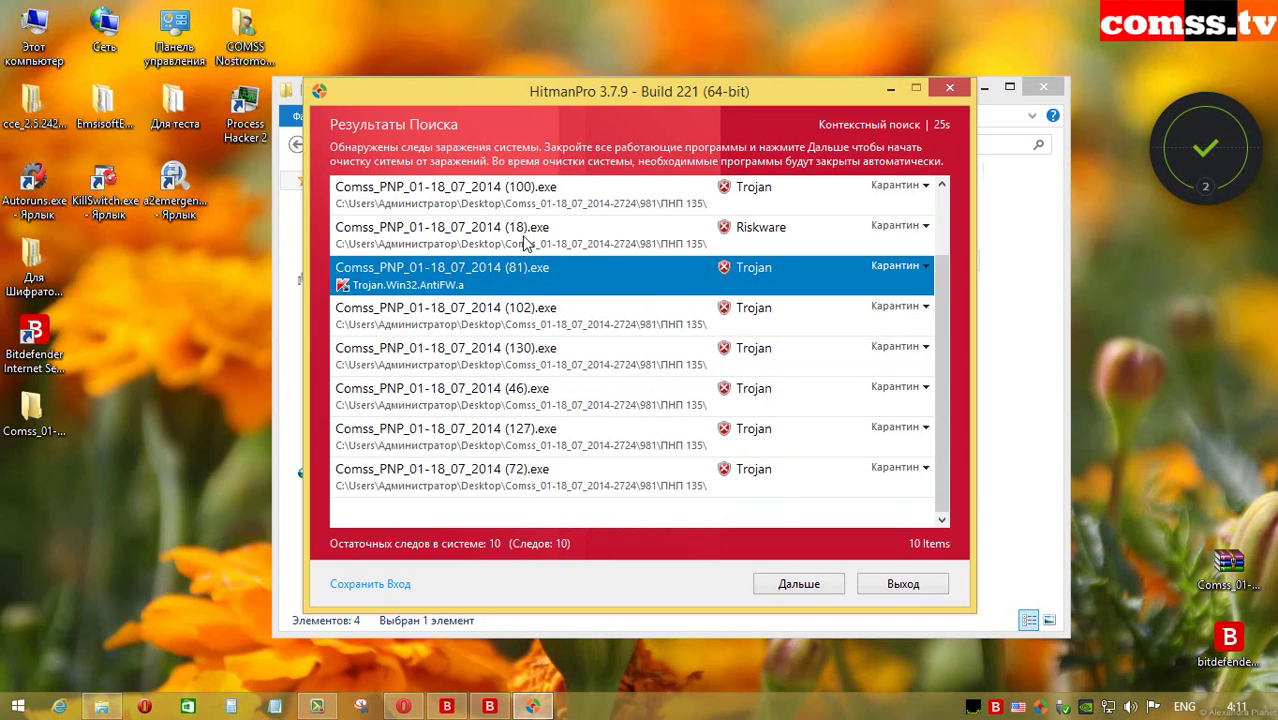
click(524, 240)
click(524, 192)
click(524, 240)
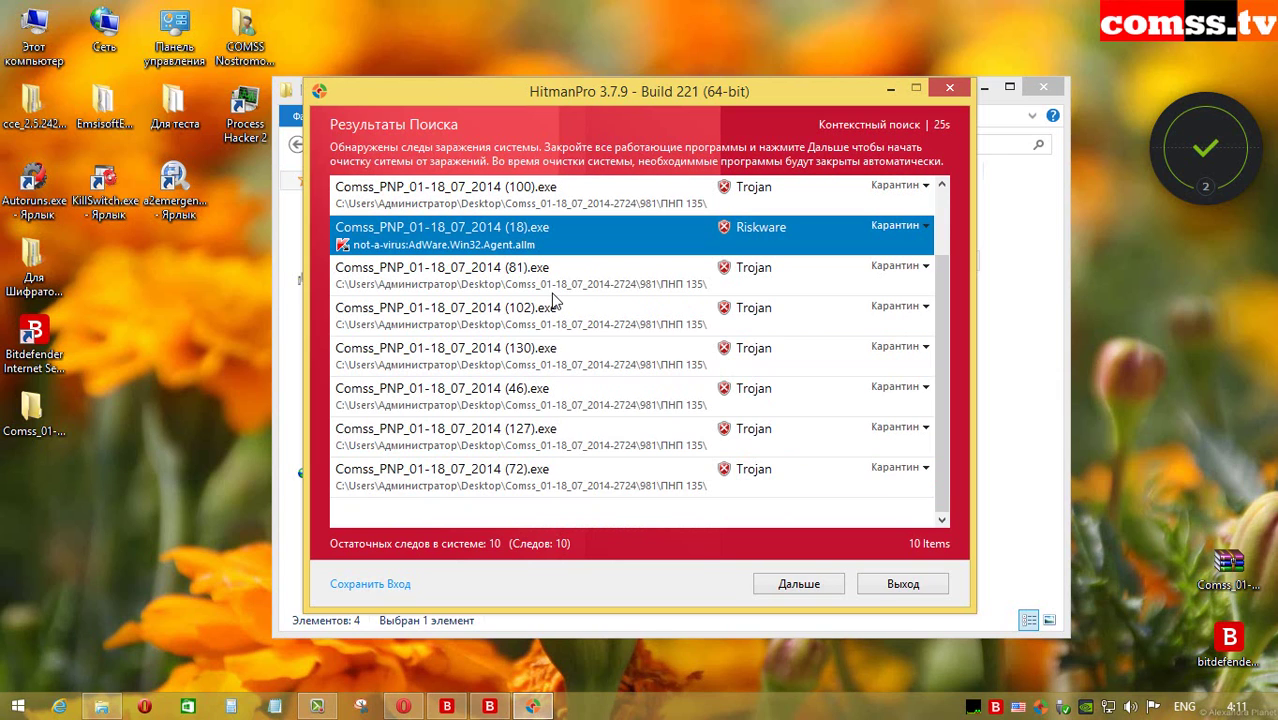
drag(945, 356, 960, 231)
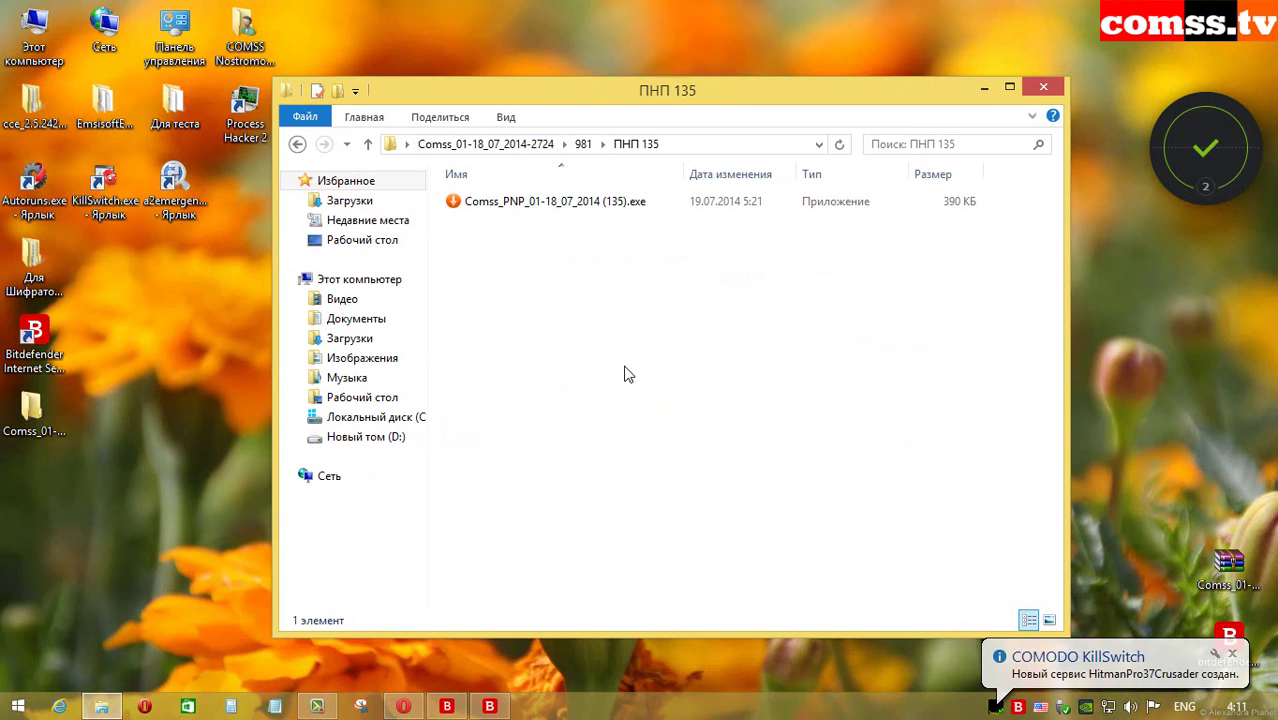
Step: Start a HitmanPro scan of the Основная база 1427 folder from the 981 folder
click(368, 144)
click(604, 250)
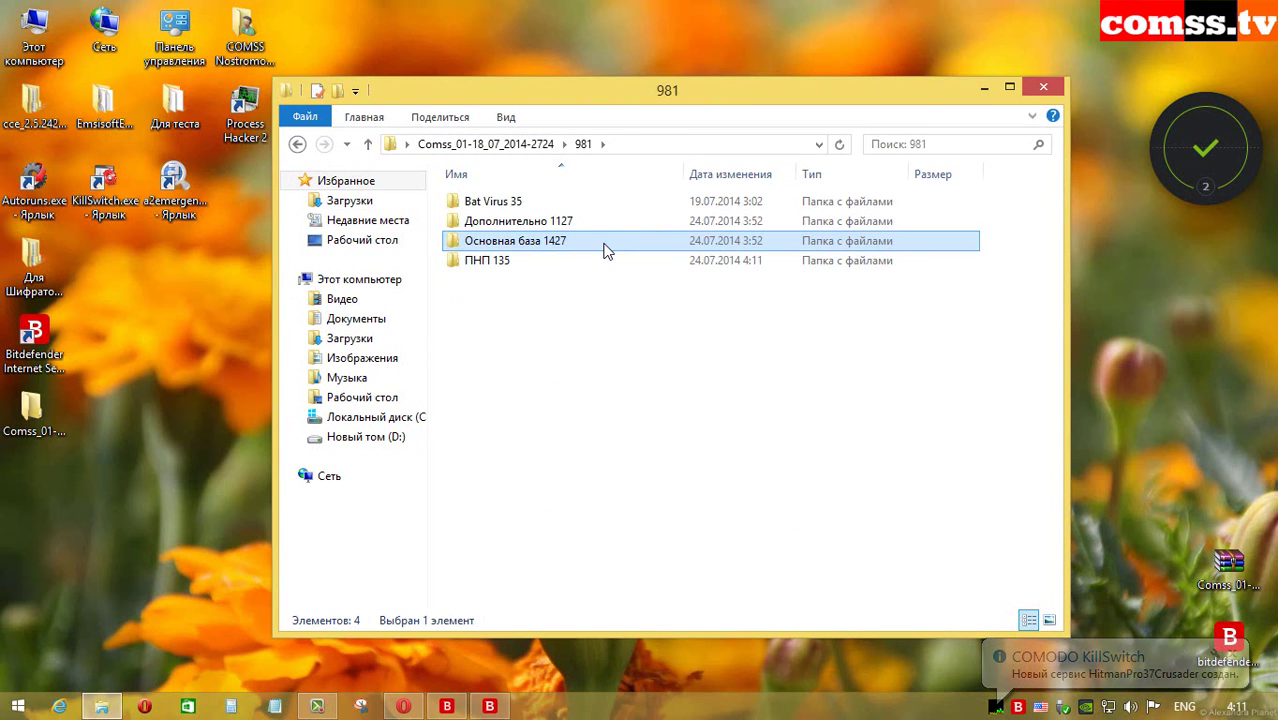
double_click(604, 250)
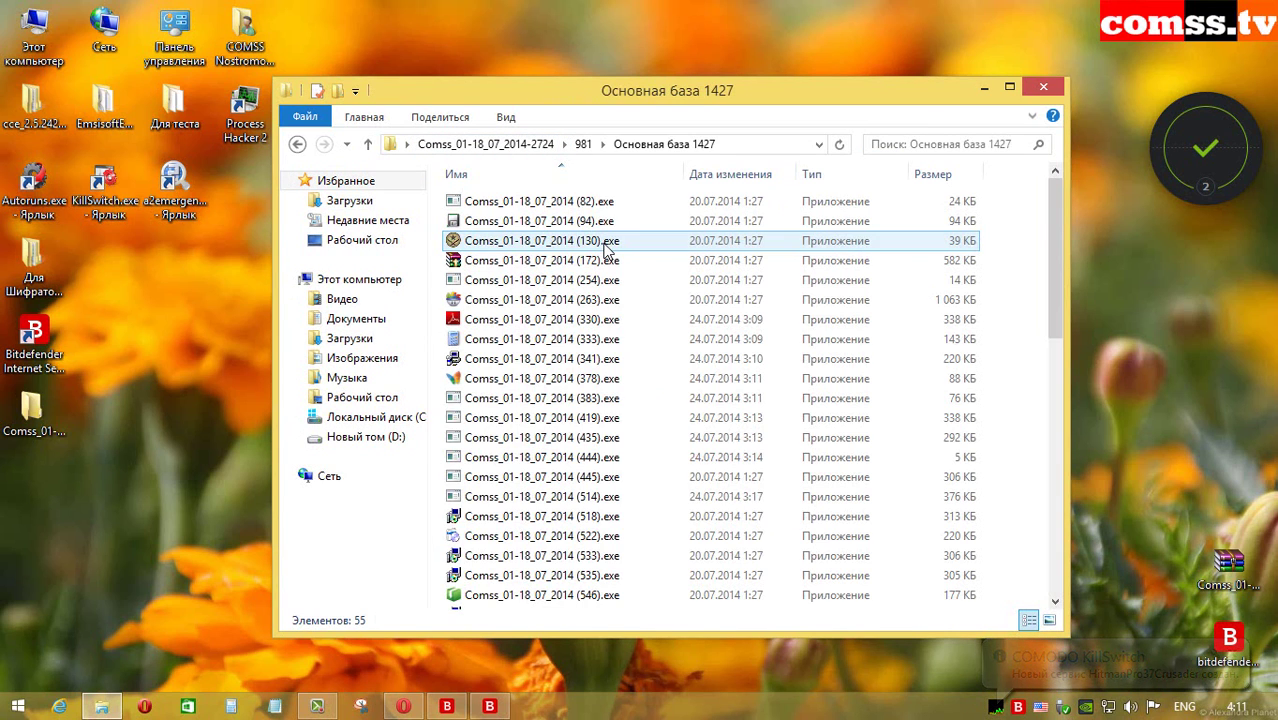
click(368, 144)
right_click(612, 250)
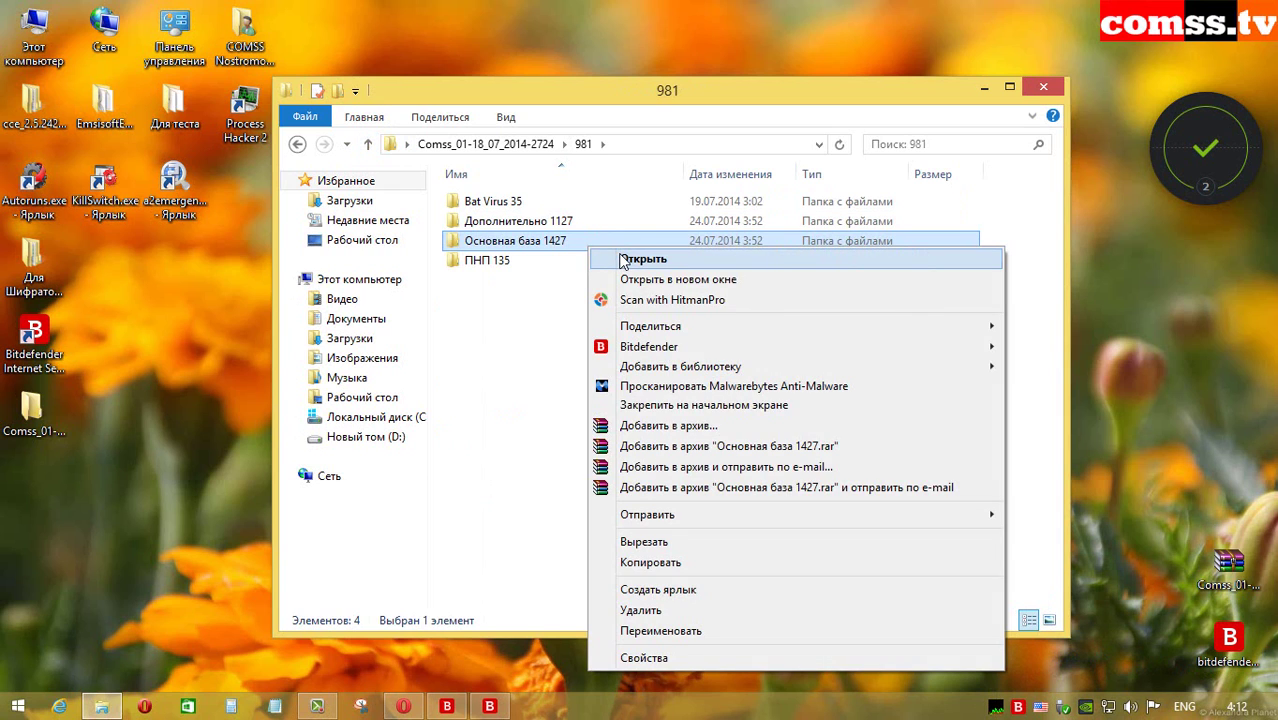
click(665, 300)
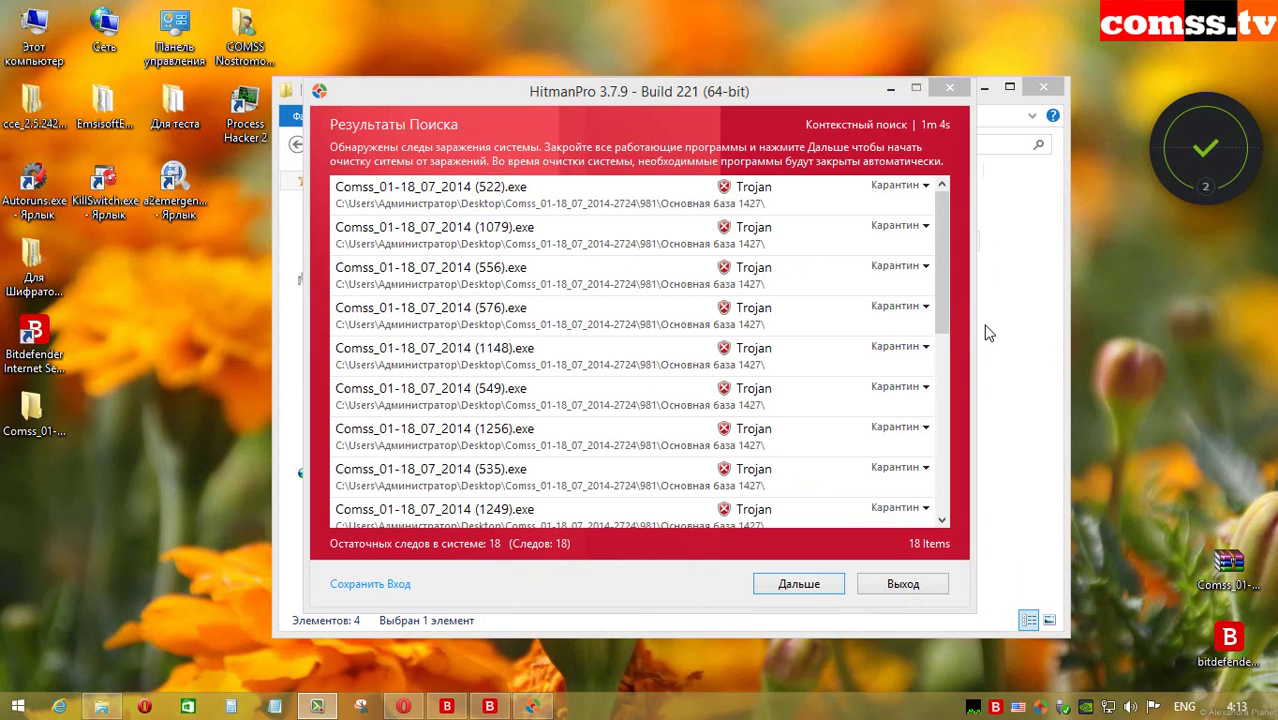
Step: Review detection names for 1079.exe, 556.exe, 535.exe, 1249.exe, 445.exe, 94.exe and 546.exe
mouse_move(942, 260)
mouse_down()
mouse_move(942, 315)
mouse_move(942, 260)
mouse_up()
click(570, 244)
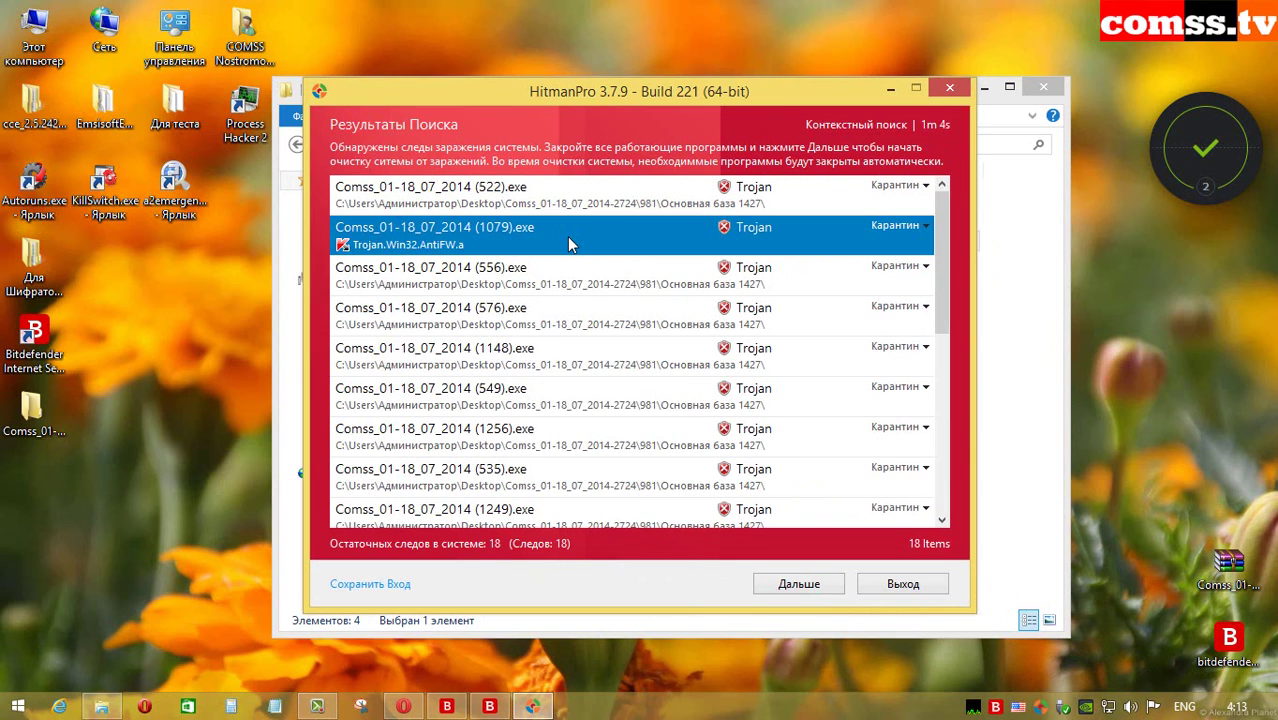
click(563, 288)
click(584, 459)
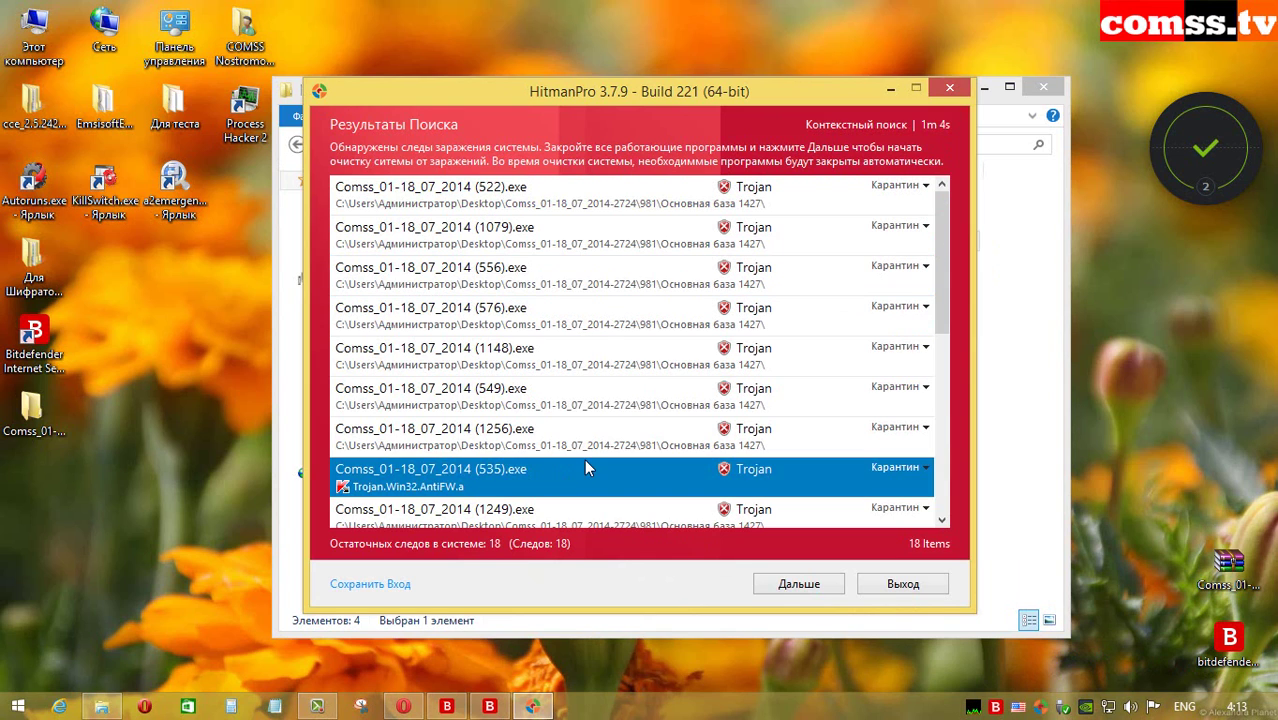
scroll(584, 459, down, 3)
click(566, 288)
click(563, 325)
click(506, 400)
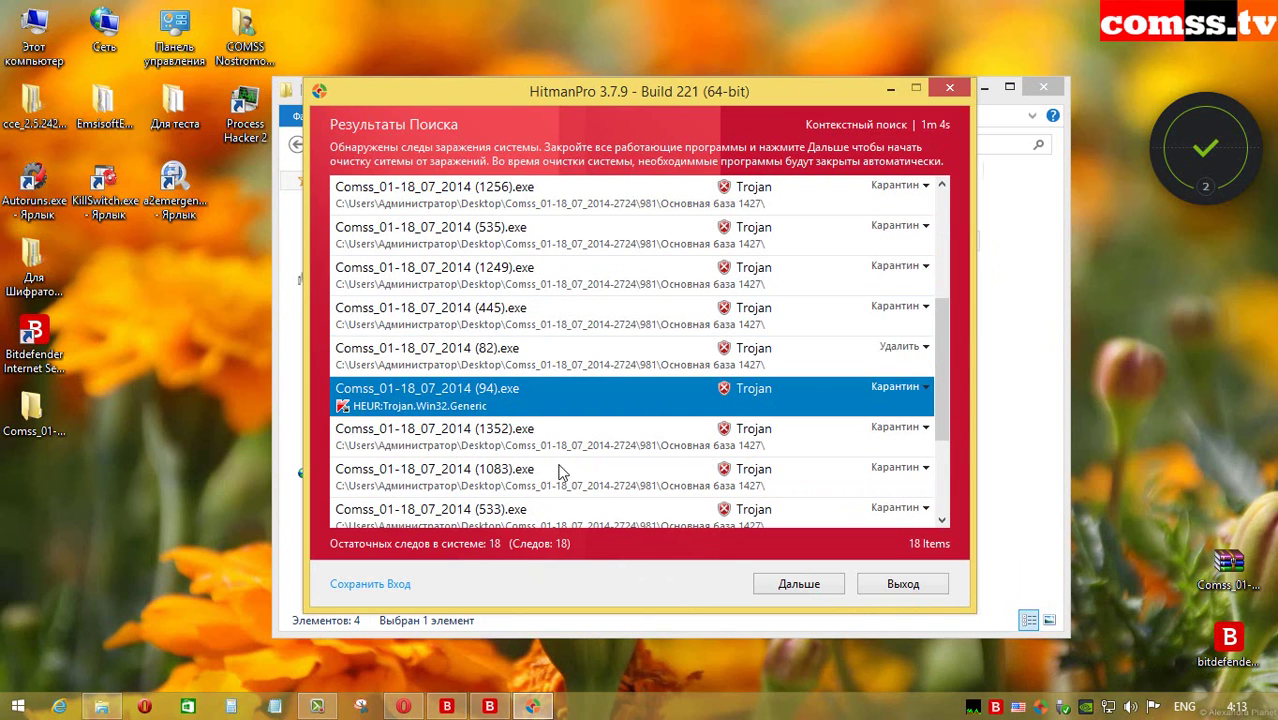
scroll(549, 452, down, 3)
click(552, 472)
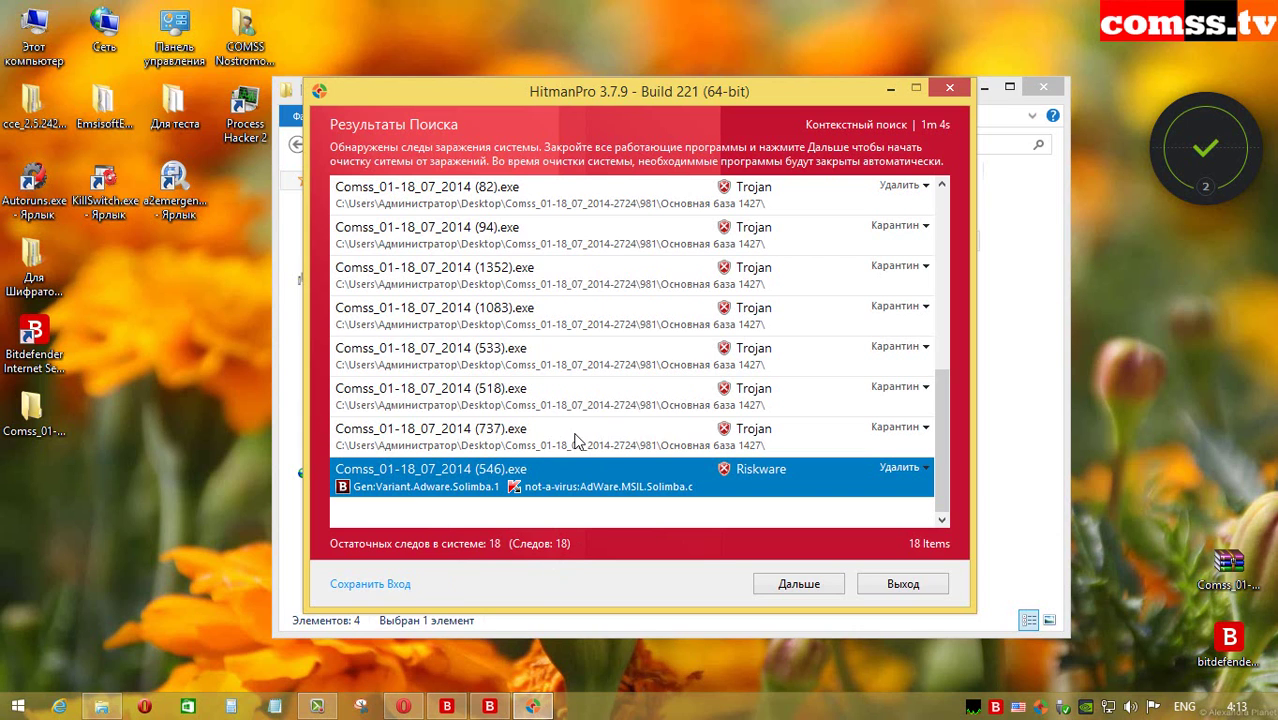
scroll(808, 428, up, 4)
Step: Select the first result, 522.exe, and pick an action from its context menu
click(662, 198)
right_click(662, 198)
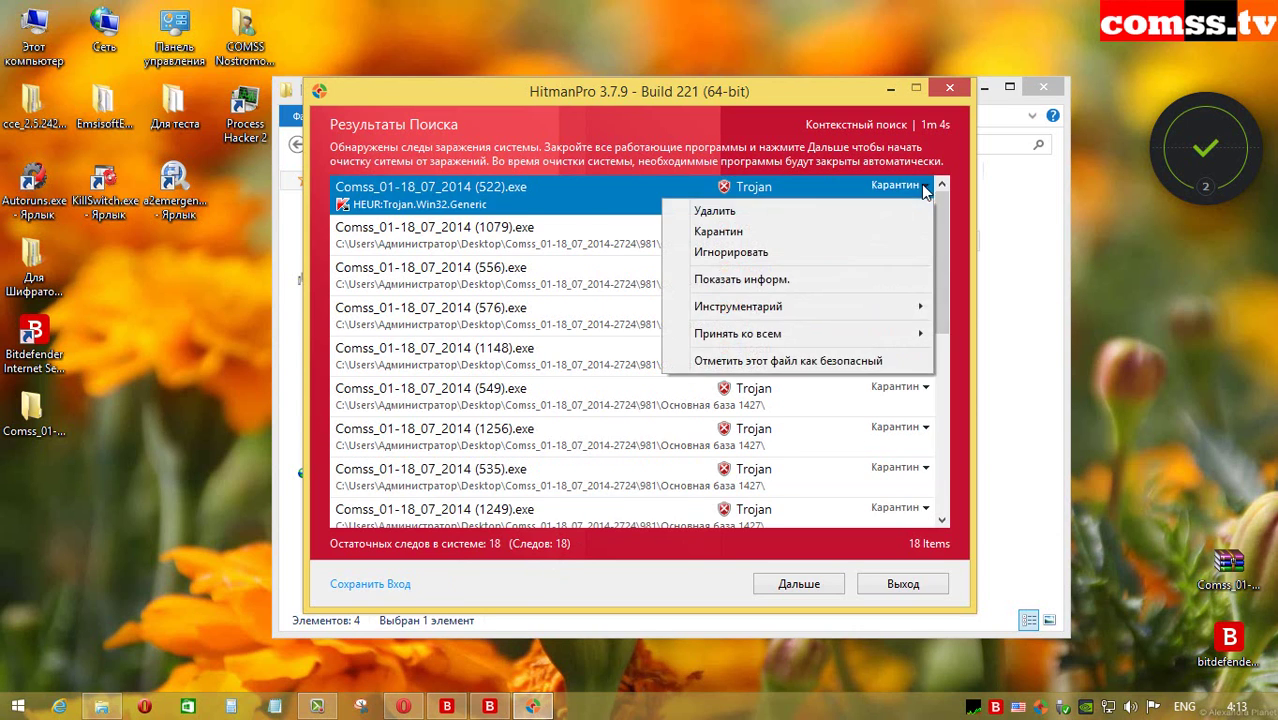
click(700, 280)
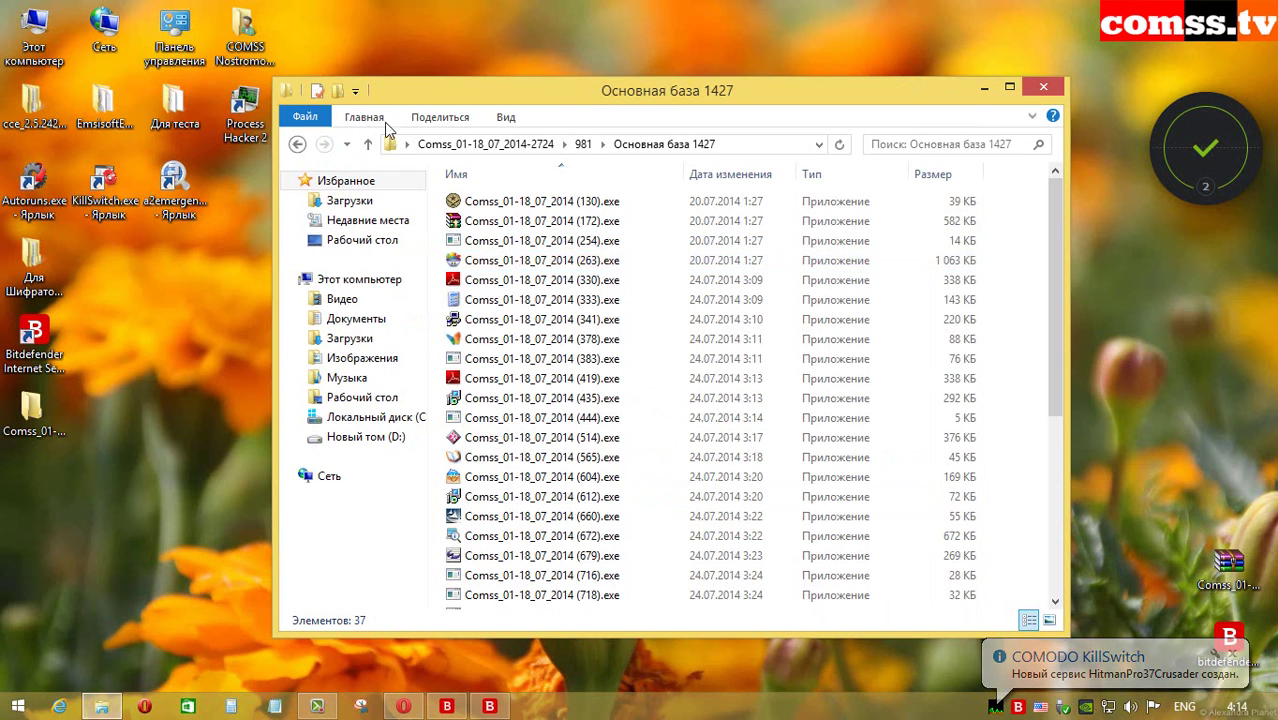
Step: Start a HitmanPro scan of the Дополнительно 1127 folder from the 981 folder
click(368, 144)
click(612, 221)
double_click(612, 221)
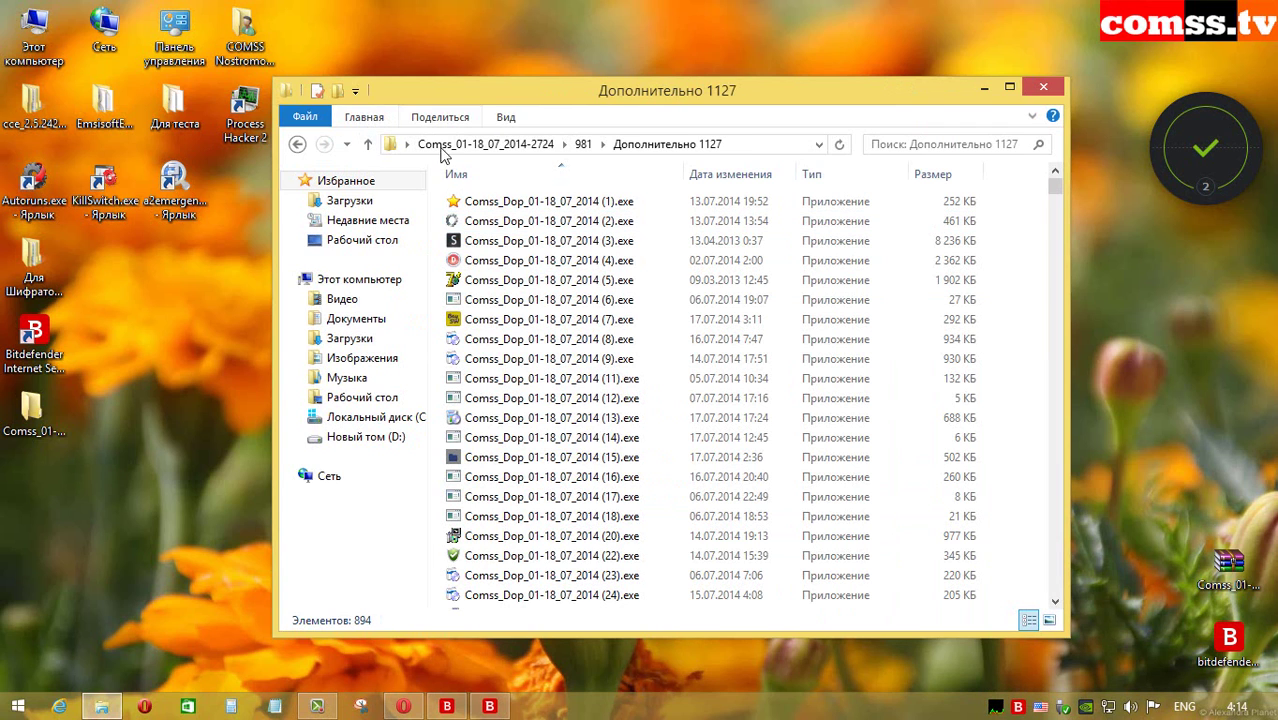
click(368, 144)
right_click(607, 225)
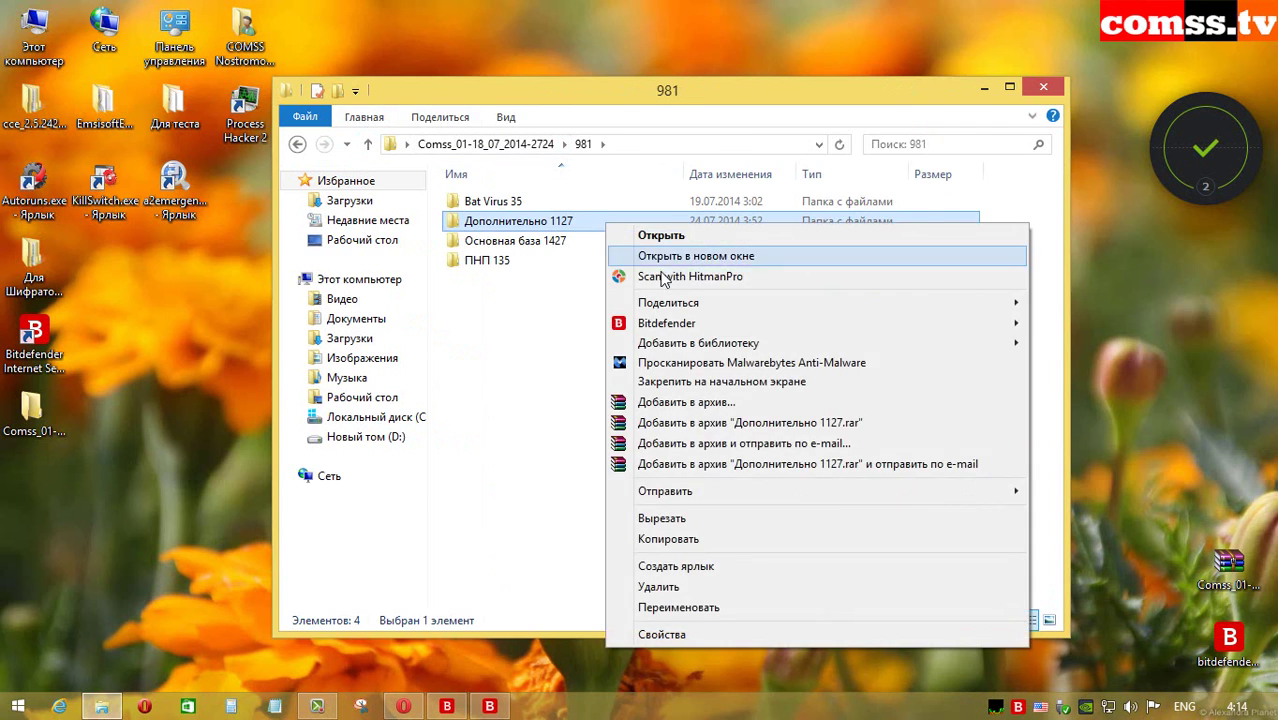
click(664, 272)
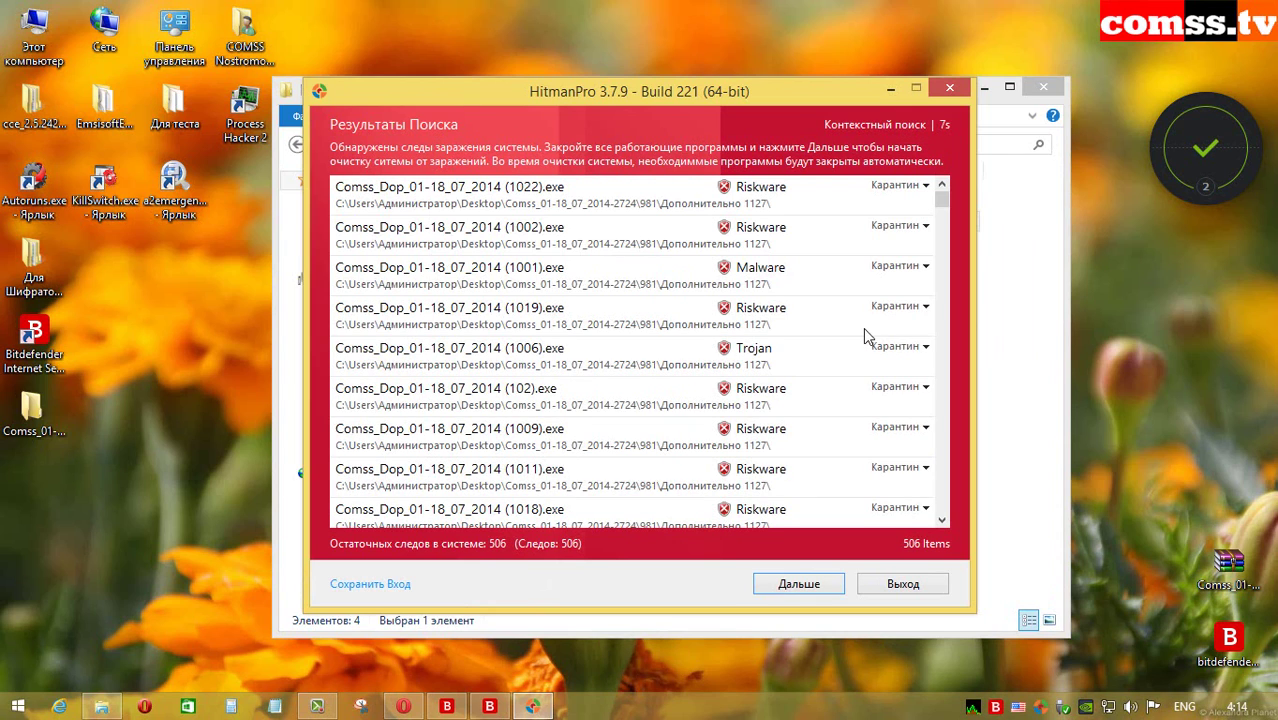
Step: Review detection names from 1022.exe, 1002.exe and 1019.exe down through 1124.exe, 144.exe and 198.exe
click(636, 205)
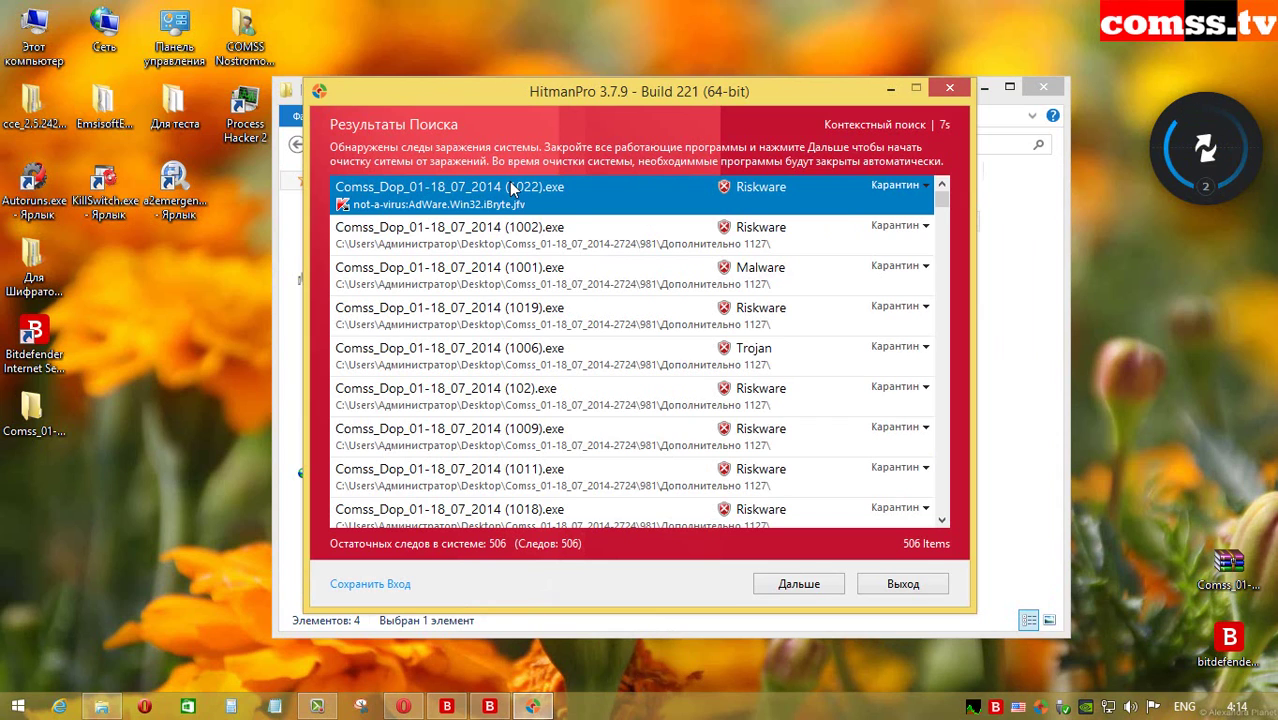
click(532, 225)
click(580, 320)
click(592, 358)
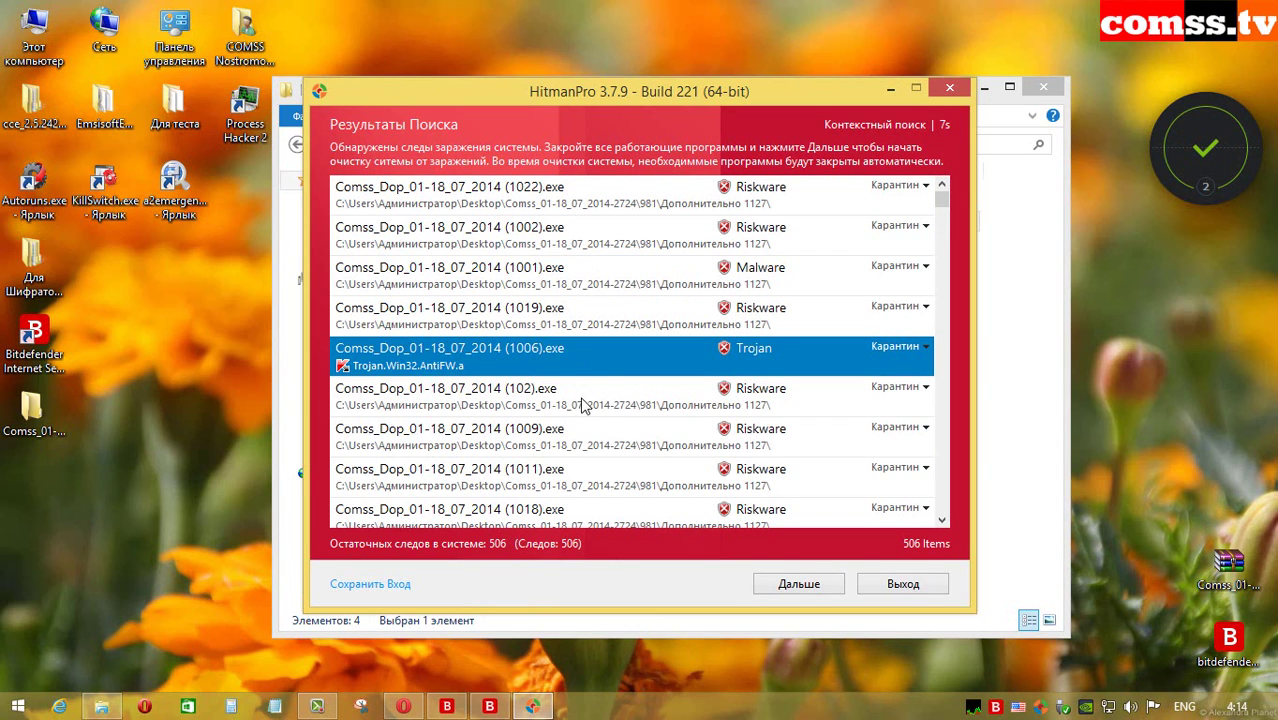
click(584, 404)
scroll(940, 245, down, 3)
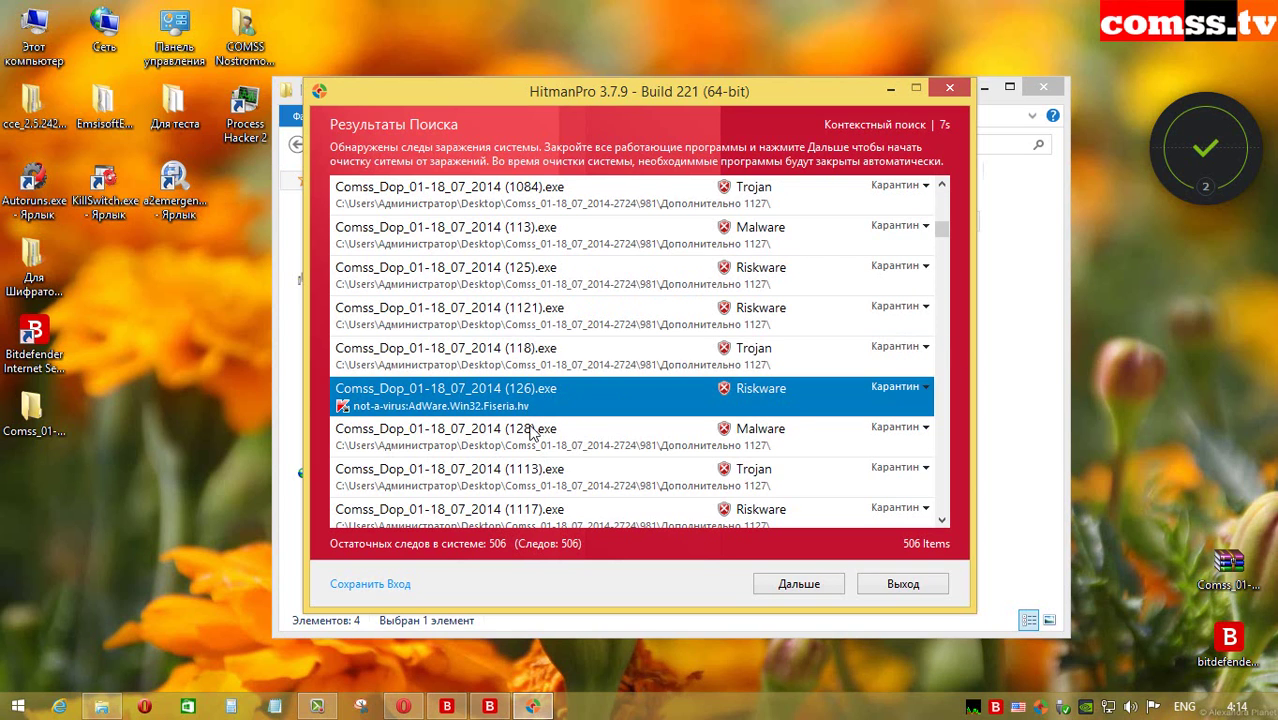
click(590, 470)
scroll(594, 300, down, 3)
click(576, 228)
click(524, 316)
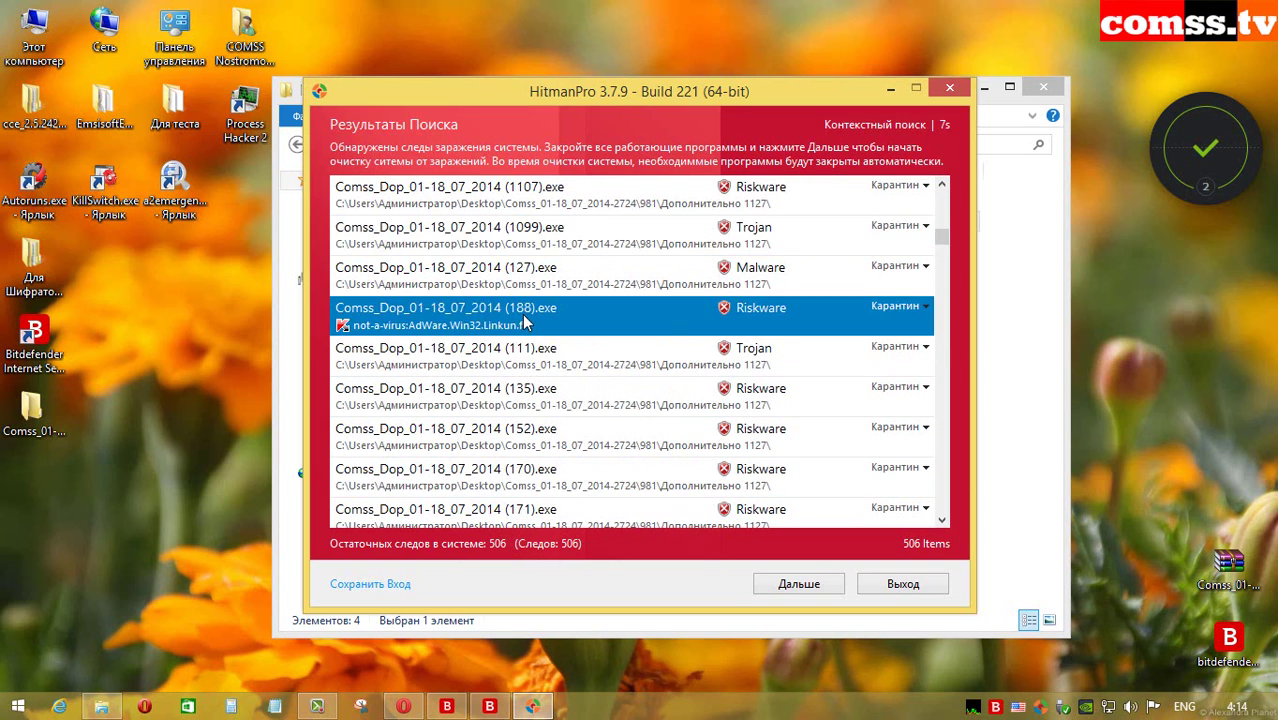
click(522, 422)
scroll(530, 400, down, 5)
click(560, 350)
click(557, 470)
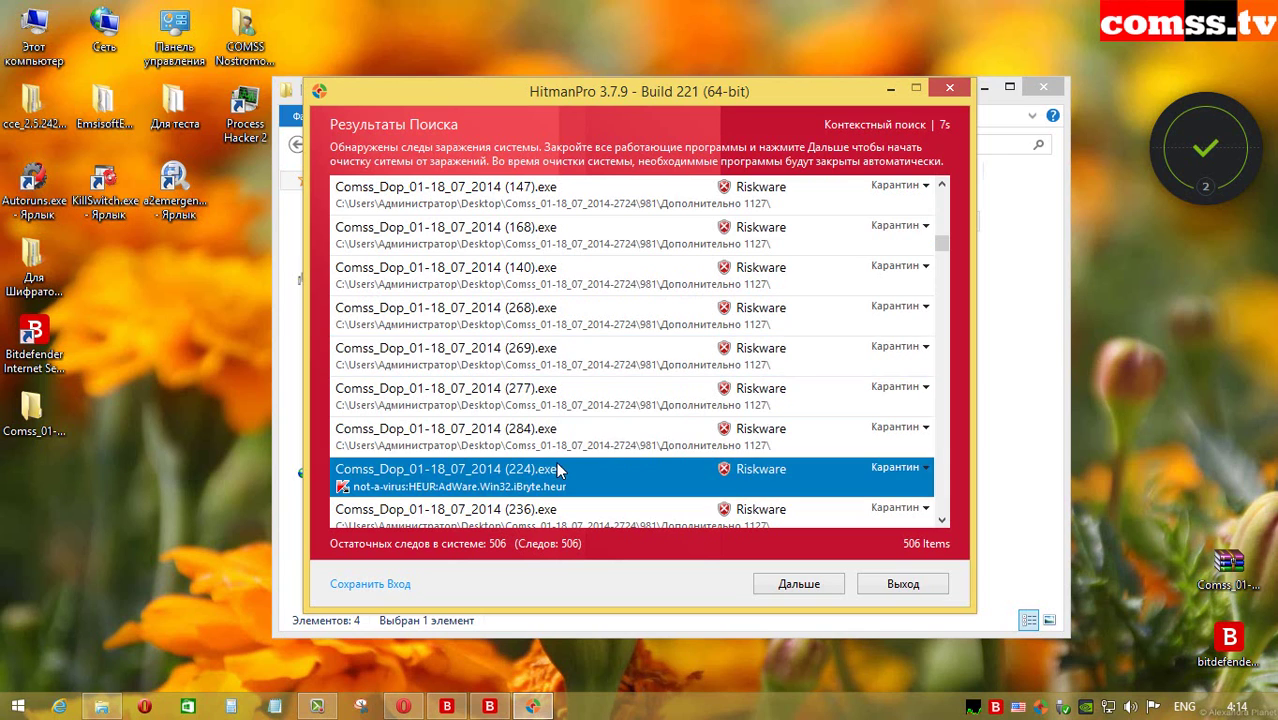
scroll(557, 470, down, 3)
click(552, 286)
click(556, 358)
click(551, 465)
scroll(560, 460, down, 3)
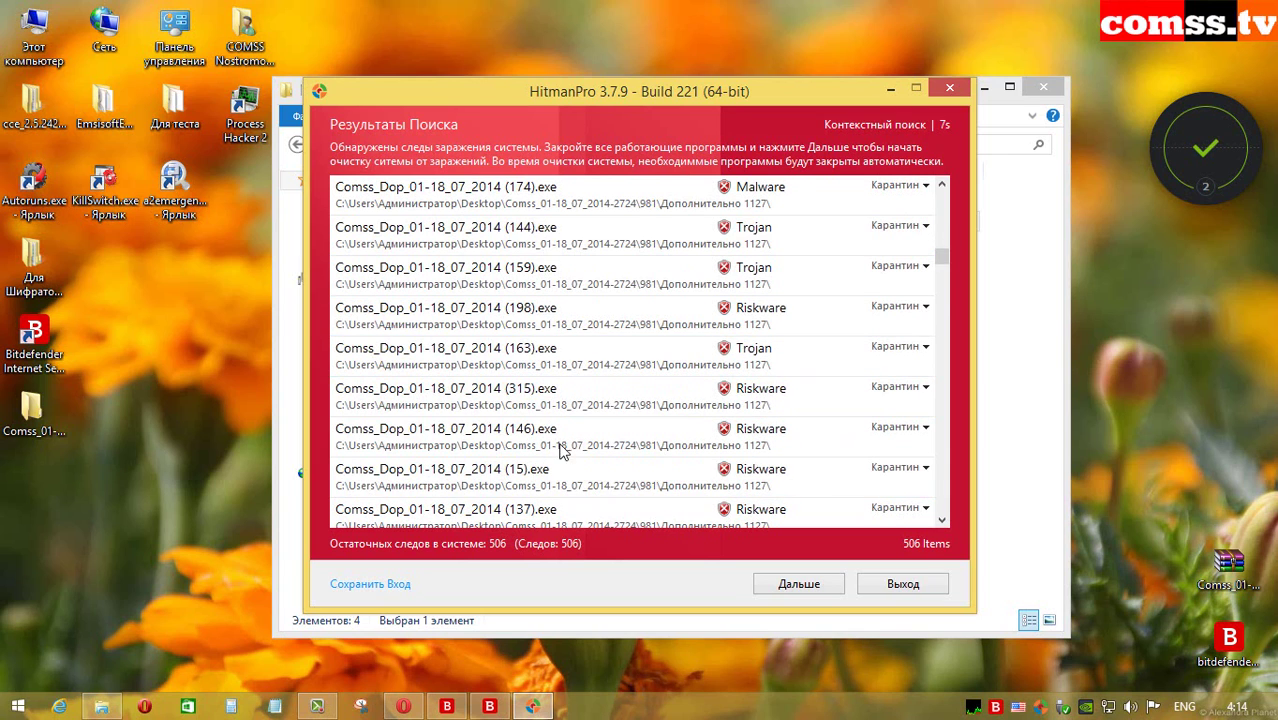
click(589, 246)
click(568, 330)
click(563, 455)
Step: Continue through the remaining detections, (20).exe to 952.exe, then bring up actions for 973.exe
scroll(563, 455, down, 3)
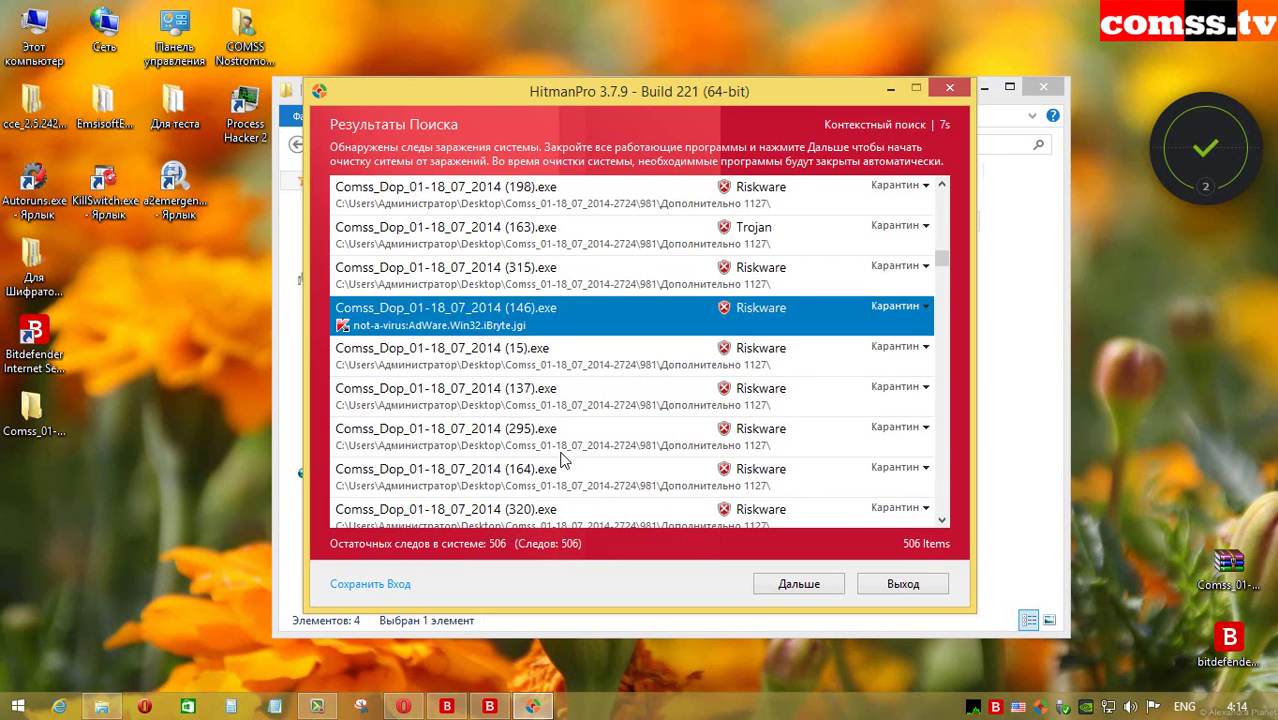
scroll(563, 455, down, 3)
click(560, 252)
click(565, 470)
scroll(583, 288, down, 5)
click(552, 253)
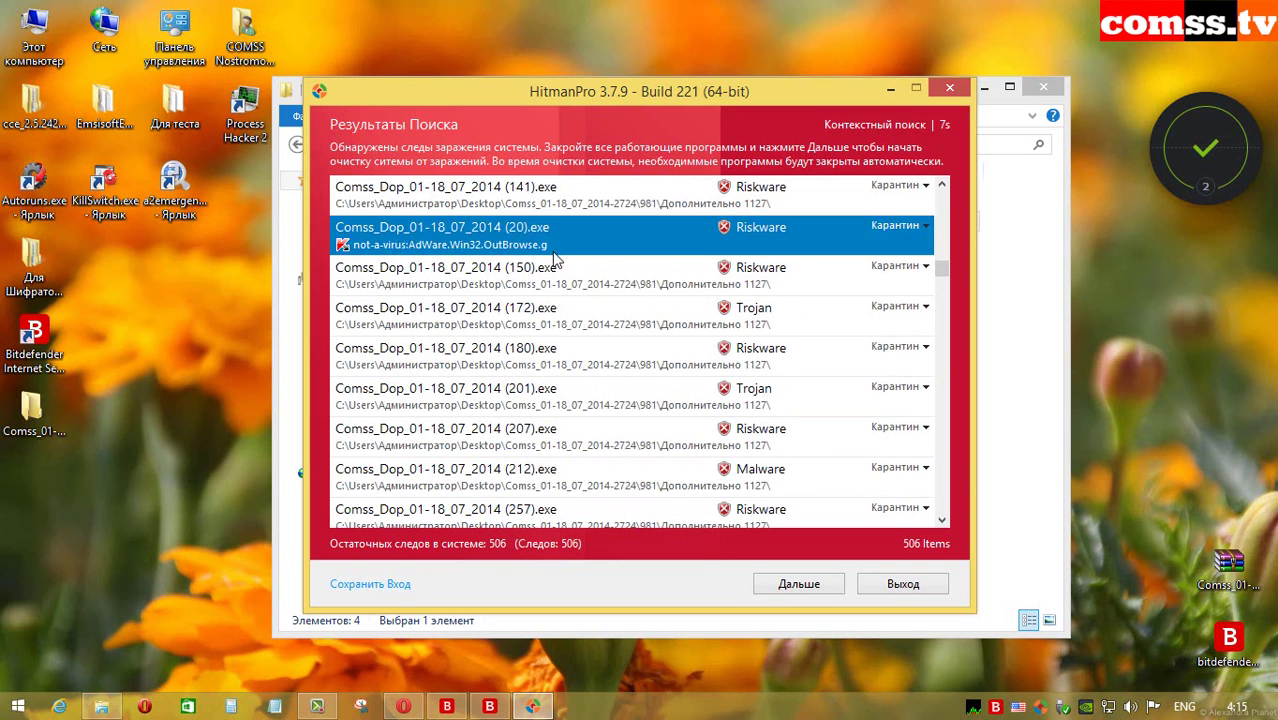
click(550, 314)
click(531, 405)
scroll(531, 405, down, 5)
click(562, 325)
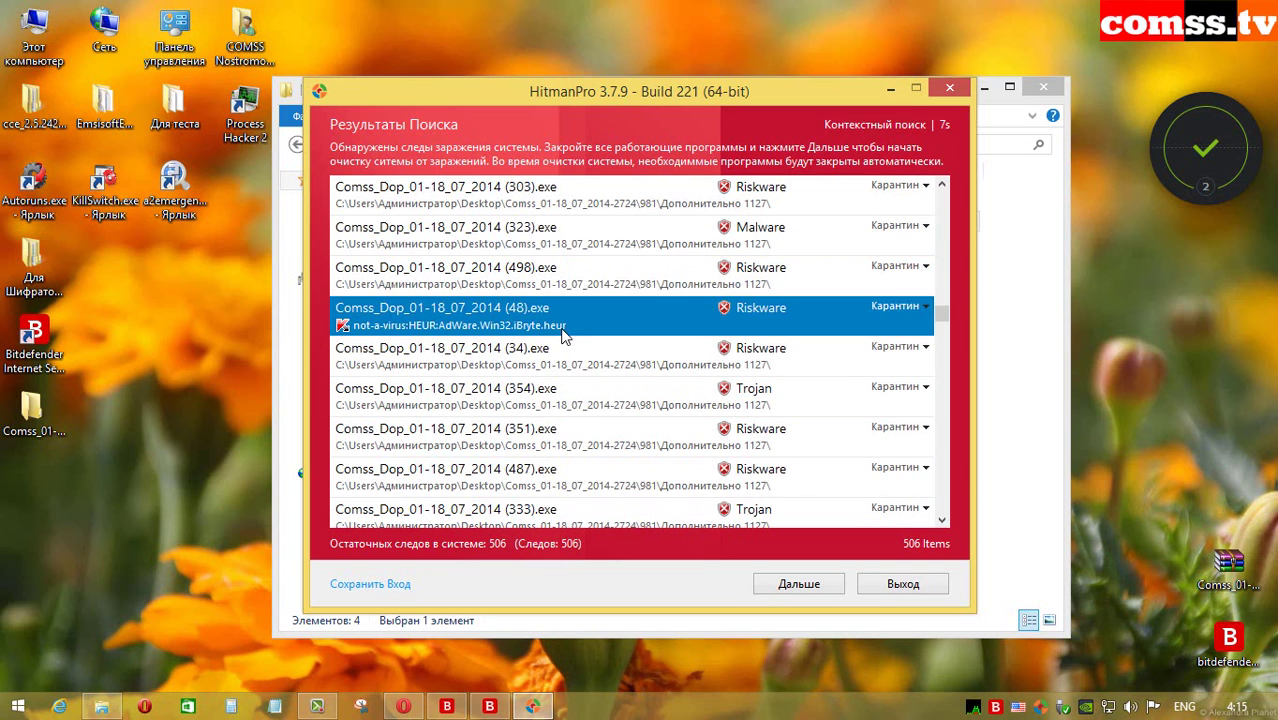
click(548, 450)
scroll(603, 352, down, 5)
click(605, 242)
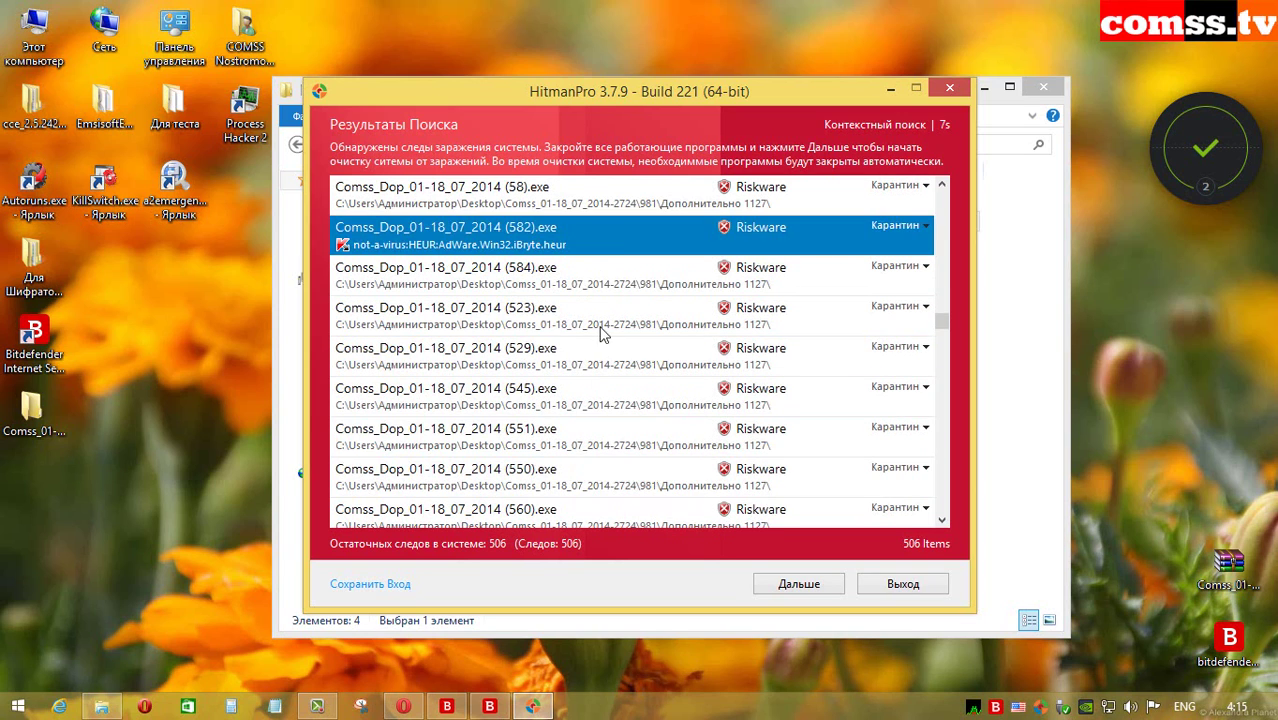
click(598, 330)
click(578, 488)
scroll(603, 350, down, 5)
click(607, 252)
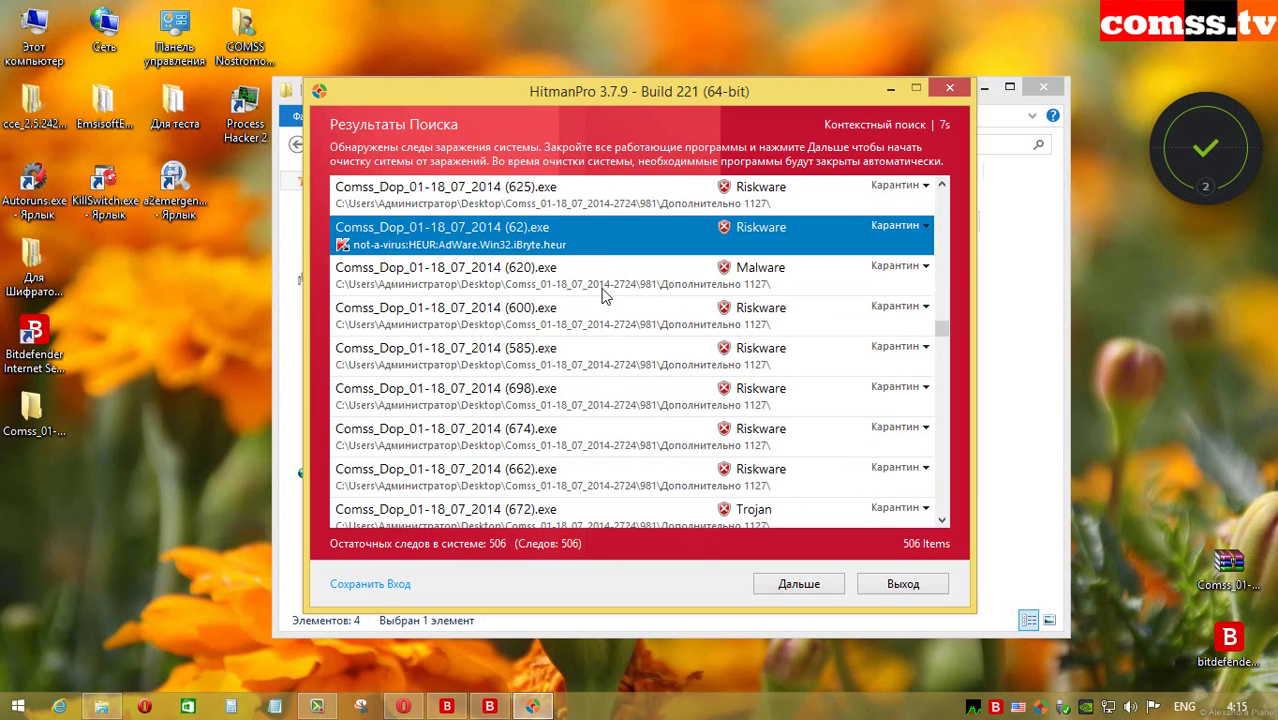
click(605, 302)
click(579, 440)
scroll(590, 505, down, 5)
click(605, 240)
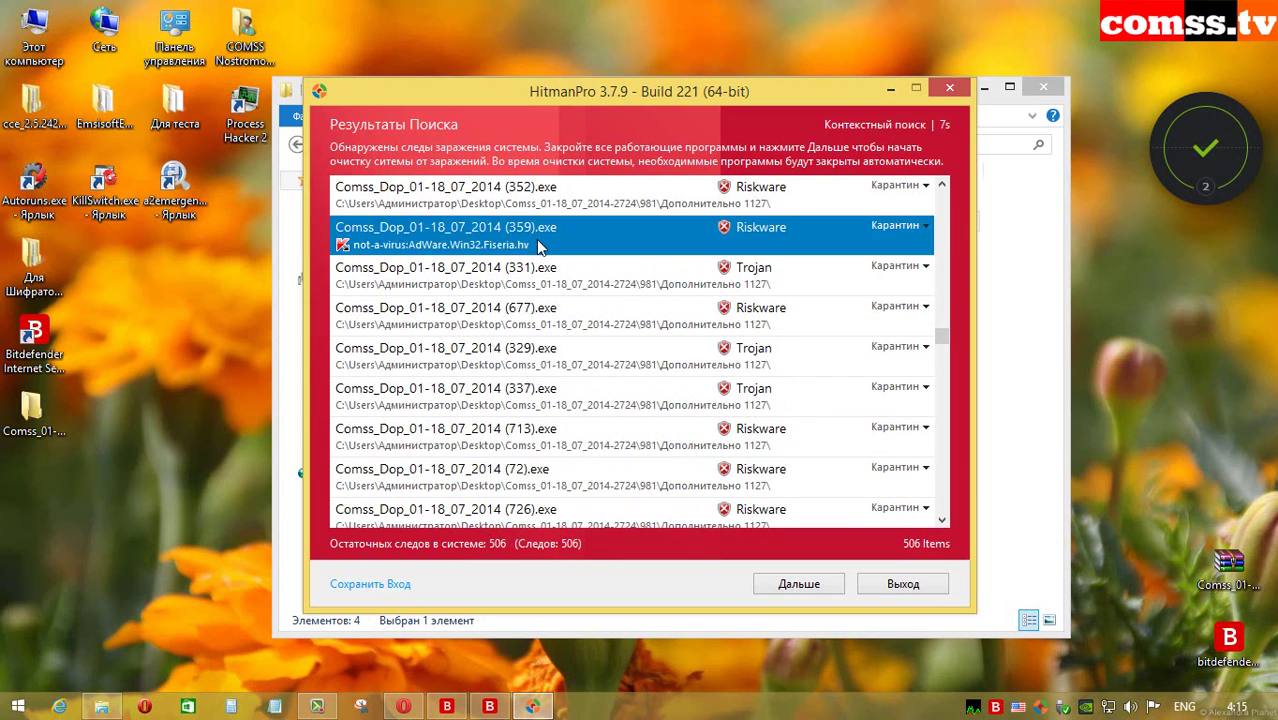
click(556, 368)
click(571, 458)
scroll(572, 458, down, 5)
click(577, 296)
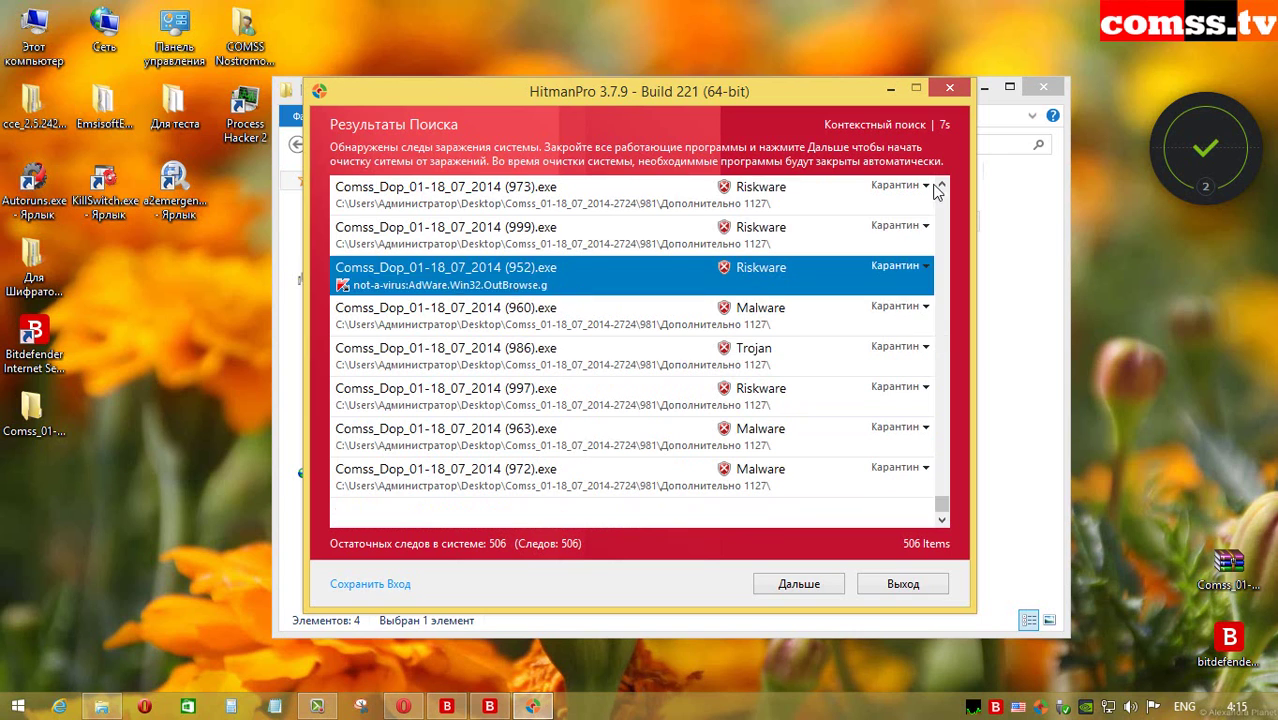
click(934, 187)
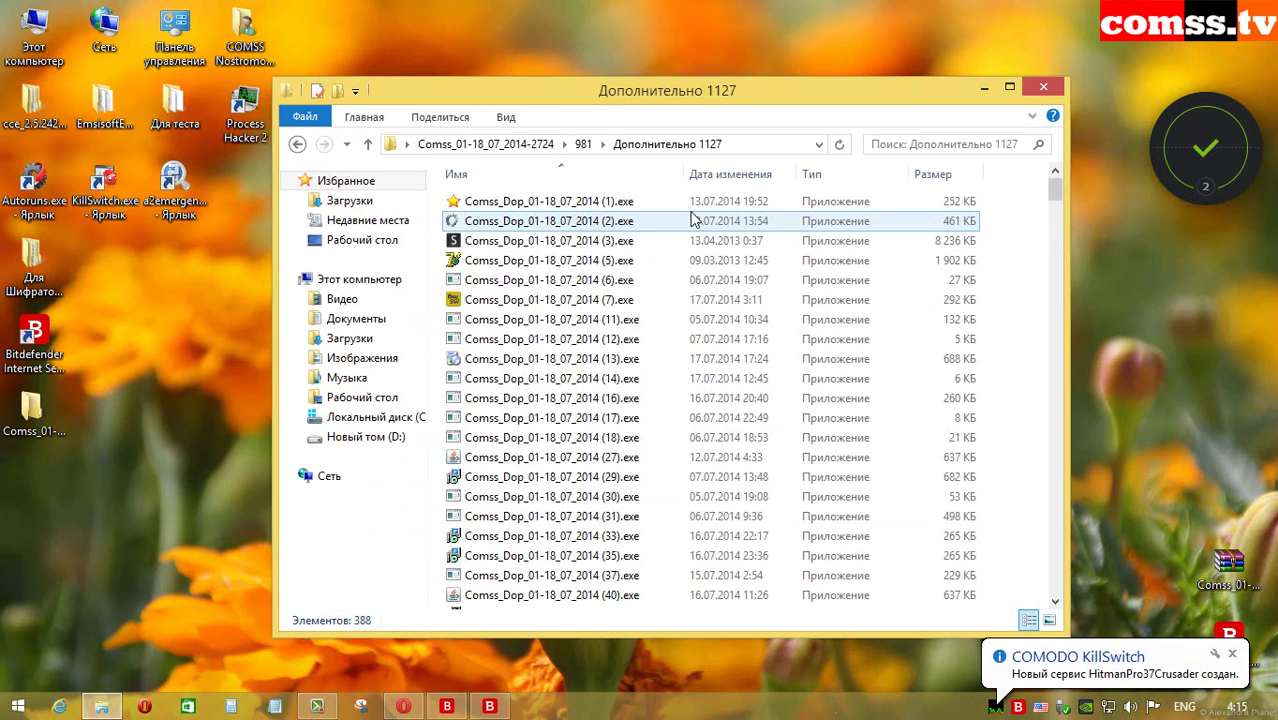
Step: Scan the Bat Virus folder inside Bat Virus 35 with HitmanPro and close the clean results
click(368, 144)
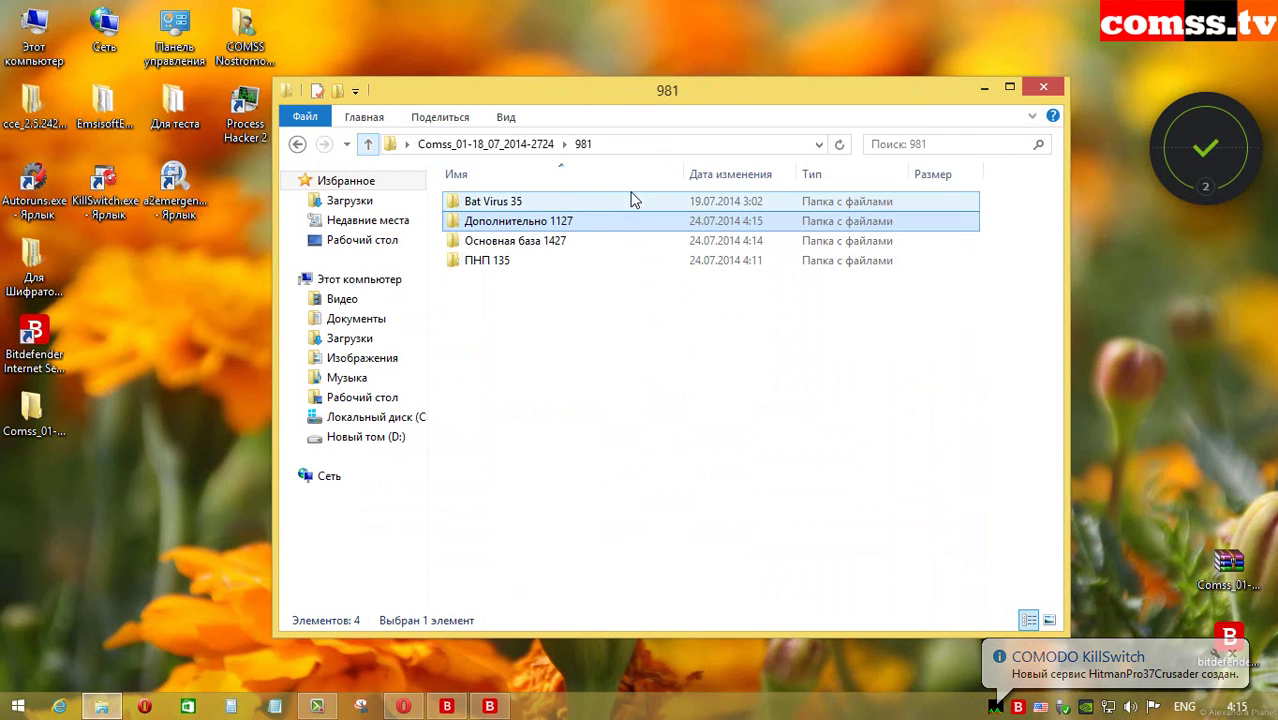
double_click(590, 201)
right_click(541, 210)
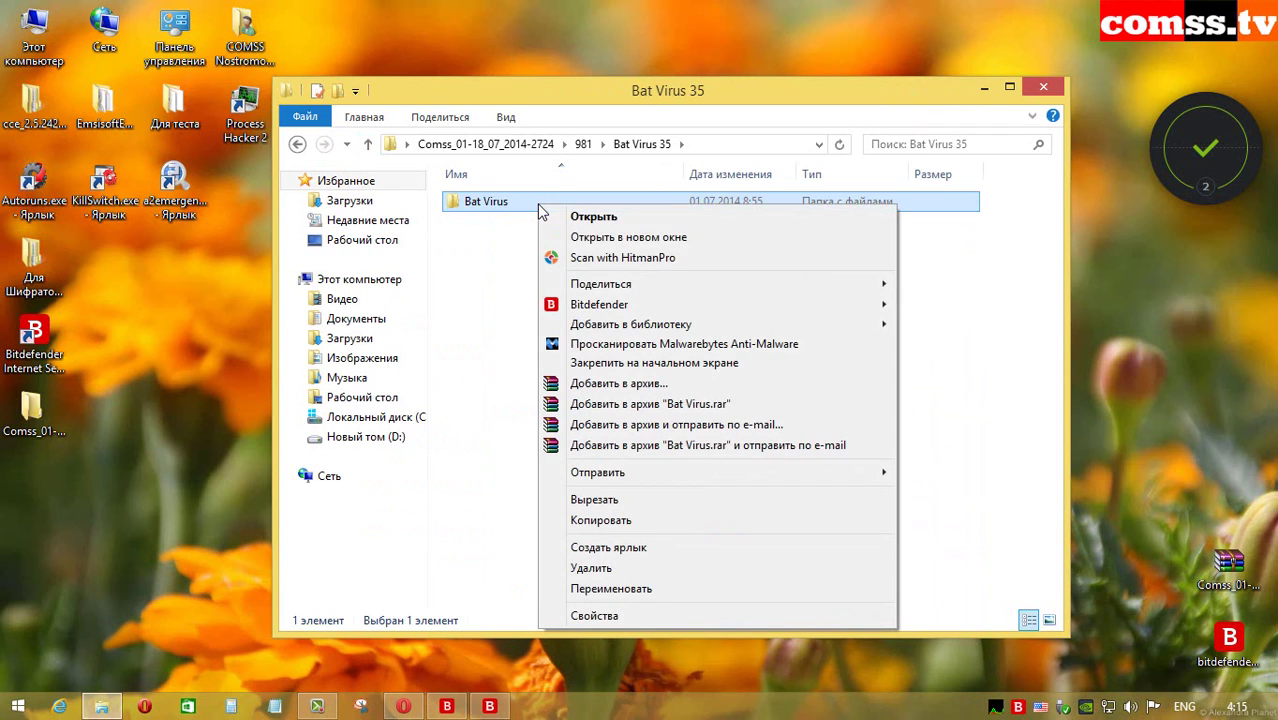
click(613, 258)
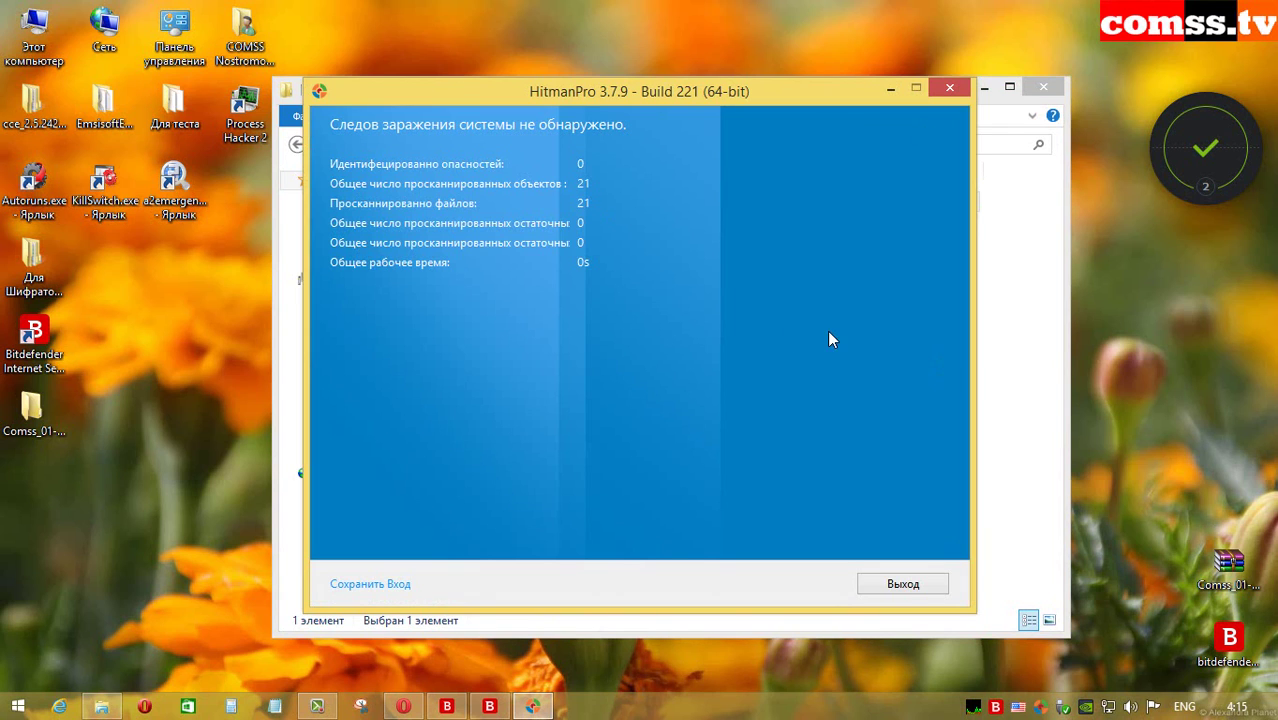
click(900, 583)
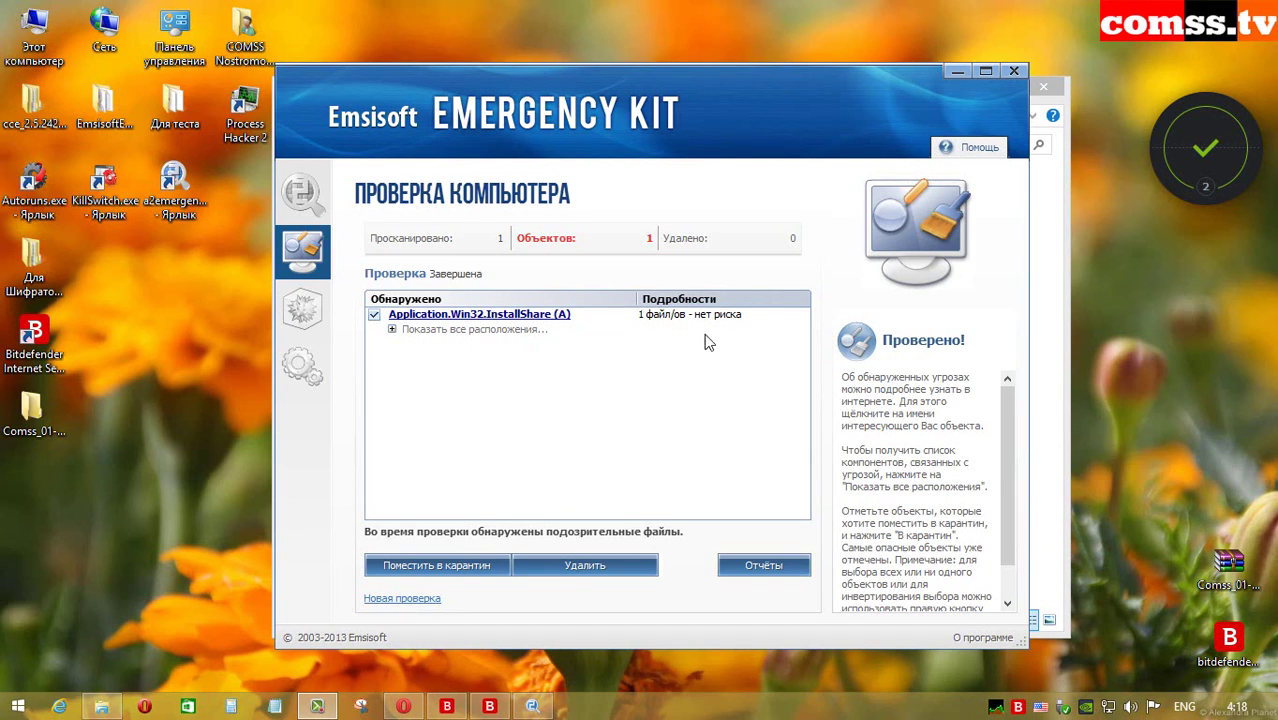
Step: Permanently delete the detected InstallShare file and go up from the emptied ПНП 135 folder to 981
click(392, 330)
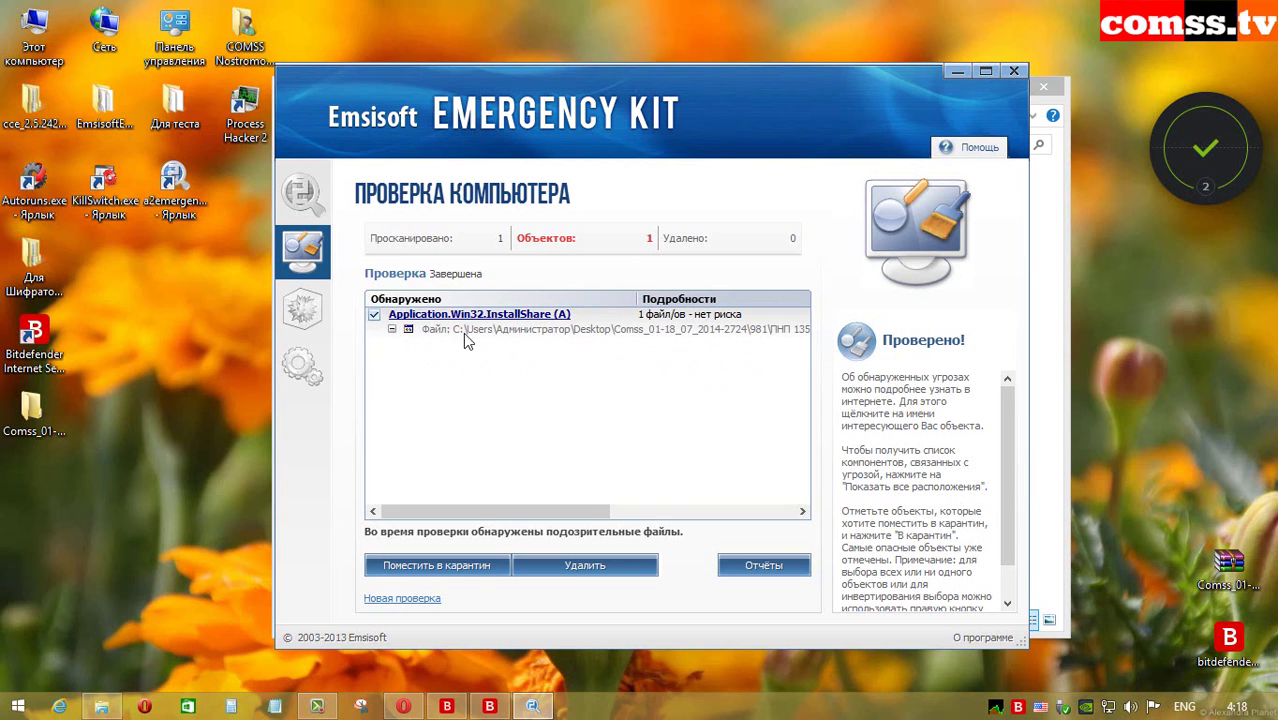
key(Delete)
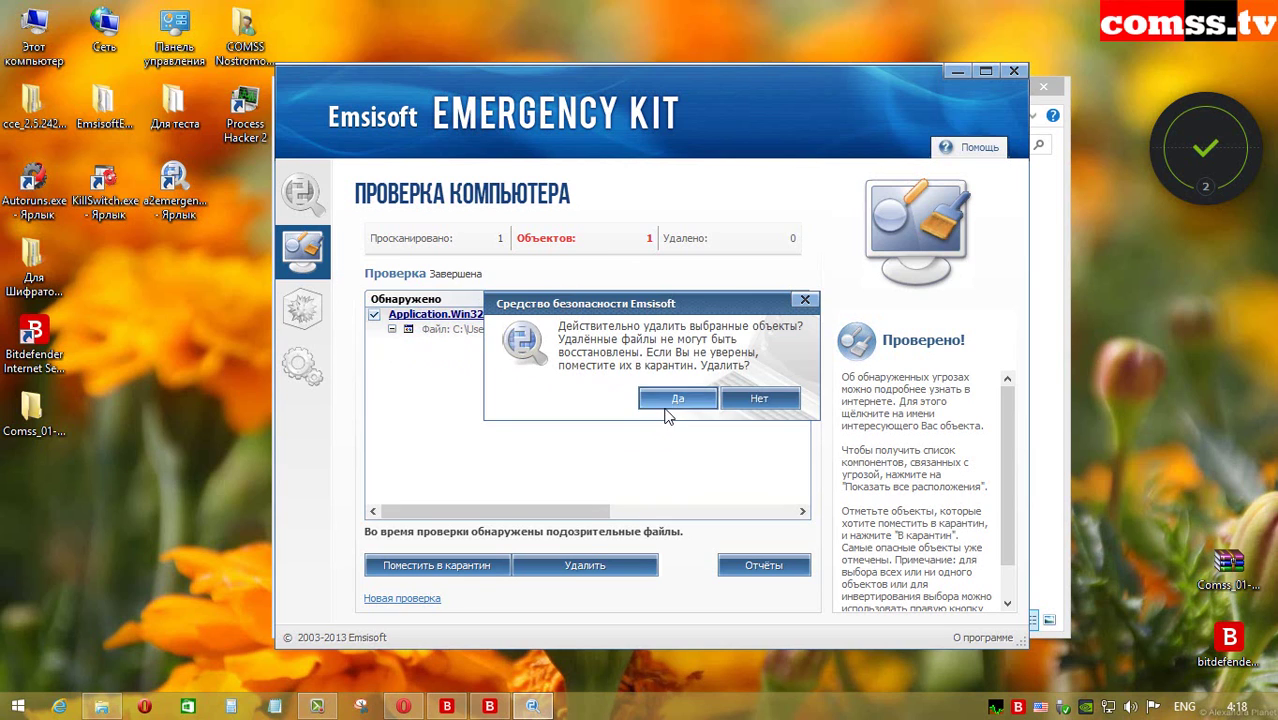
click(675, 403)
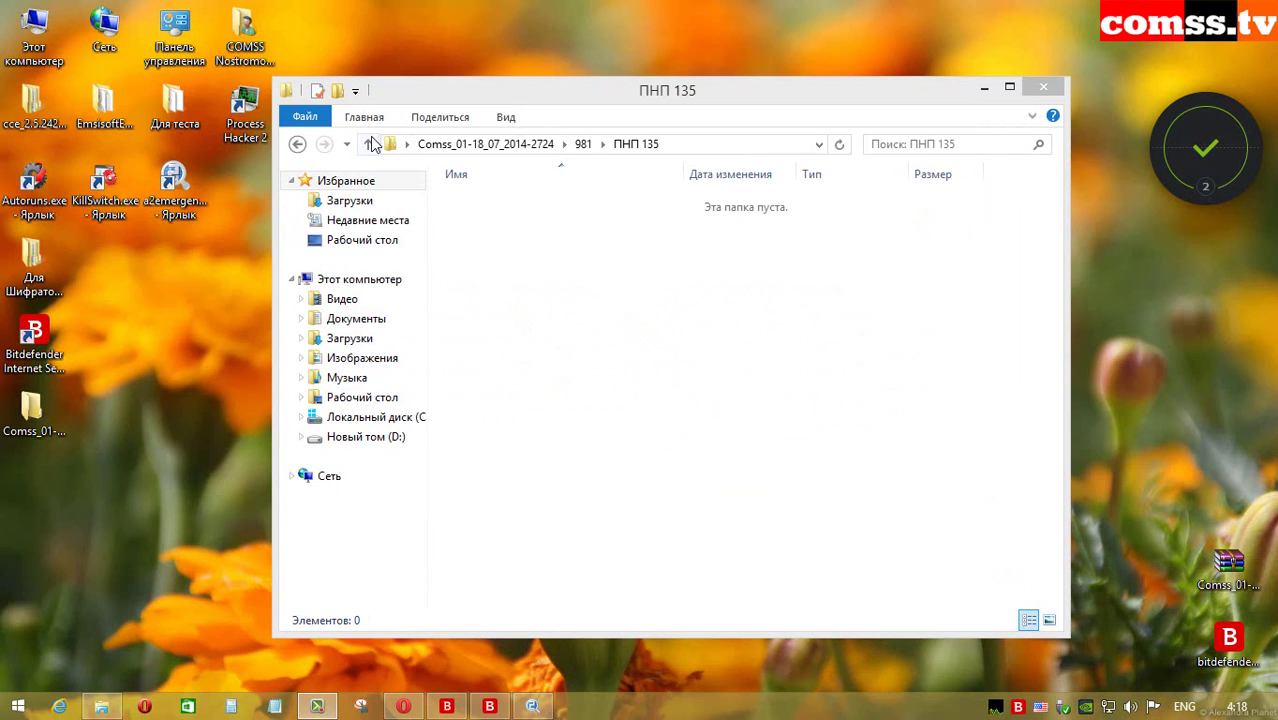
click(369, 142)
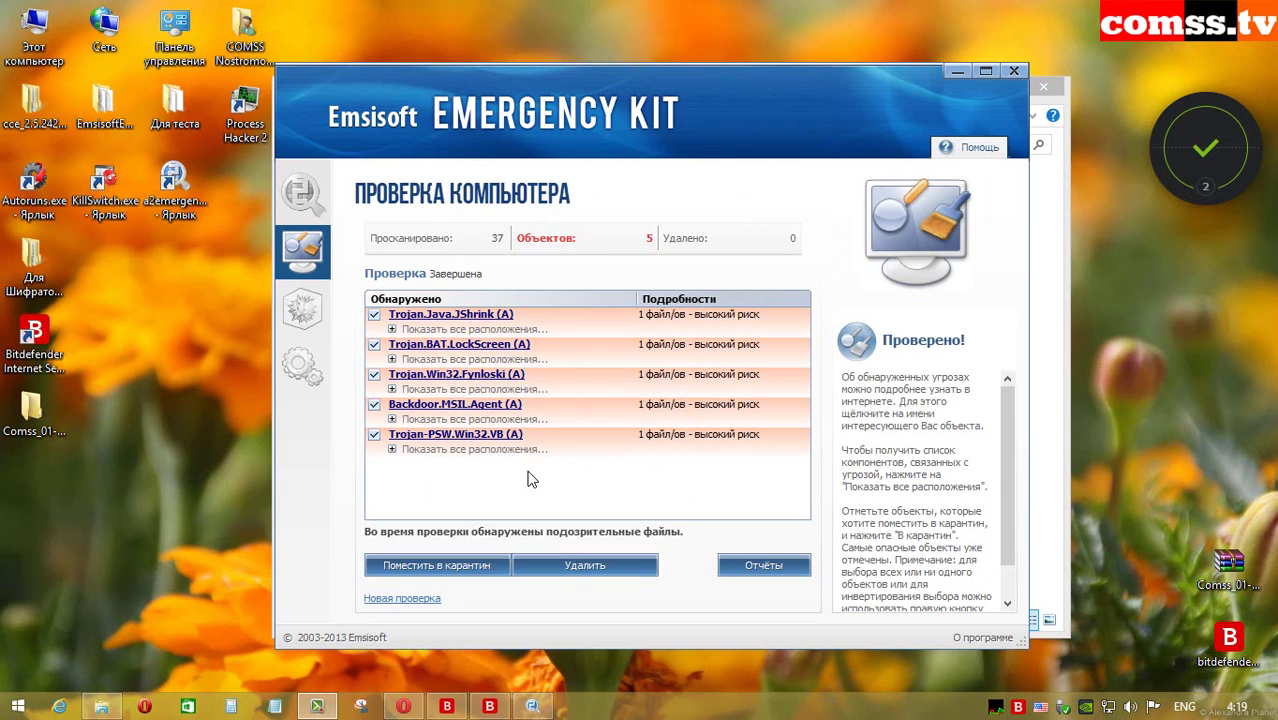
Step: Show the file locations of all five Emsisoft detections and delete them
click(391, 329)
click(391, 359)
click(391, 389)
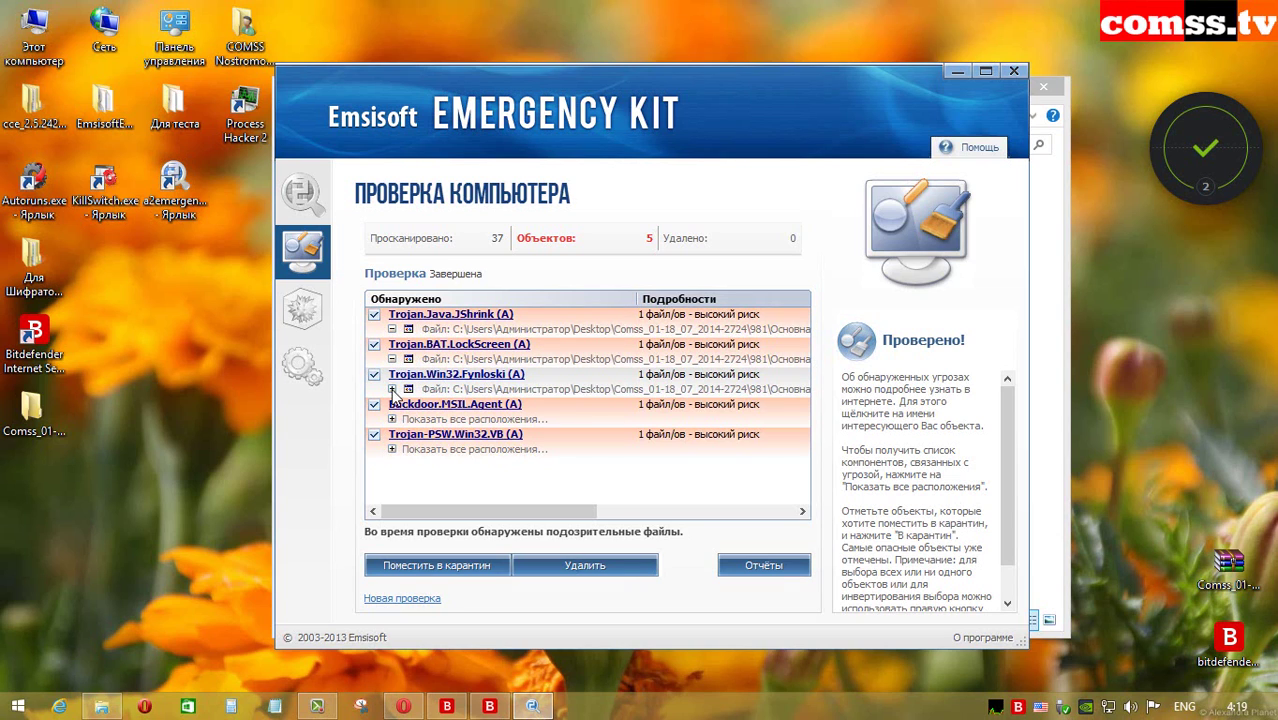
click(391, 419)
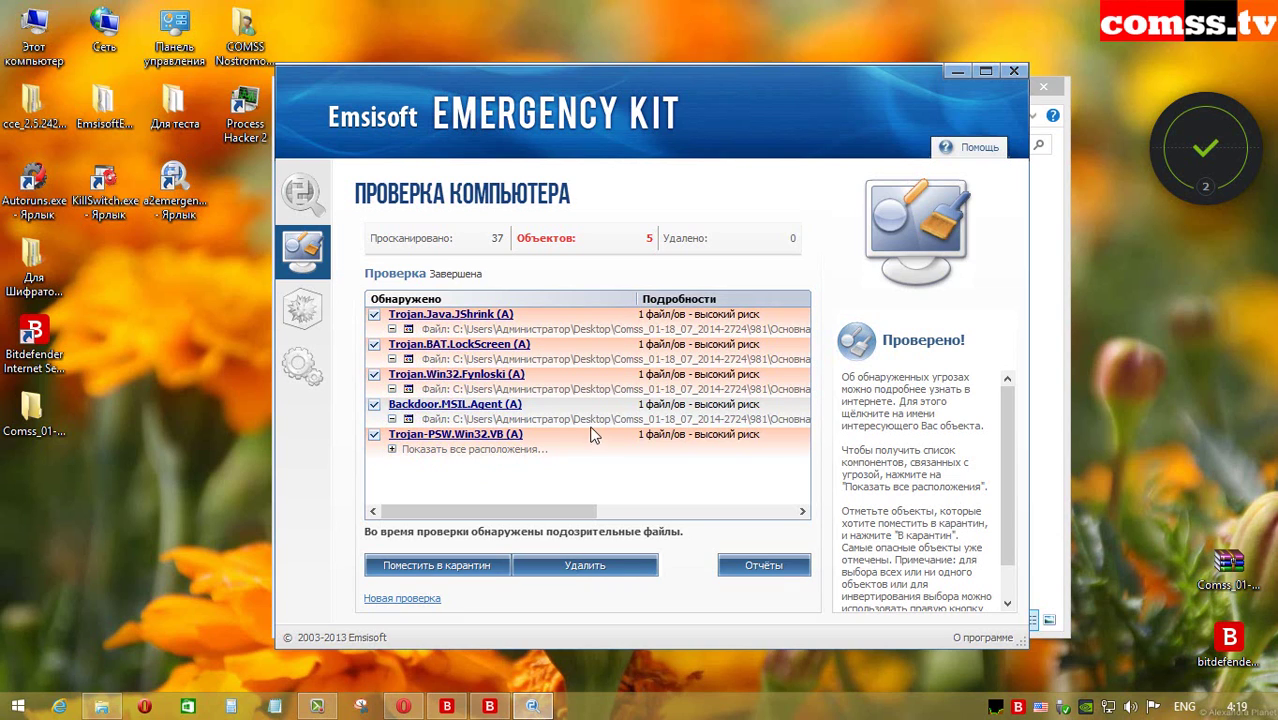
click(391, 449)
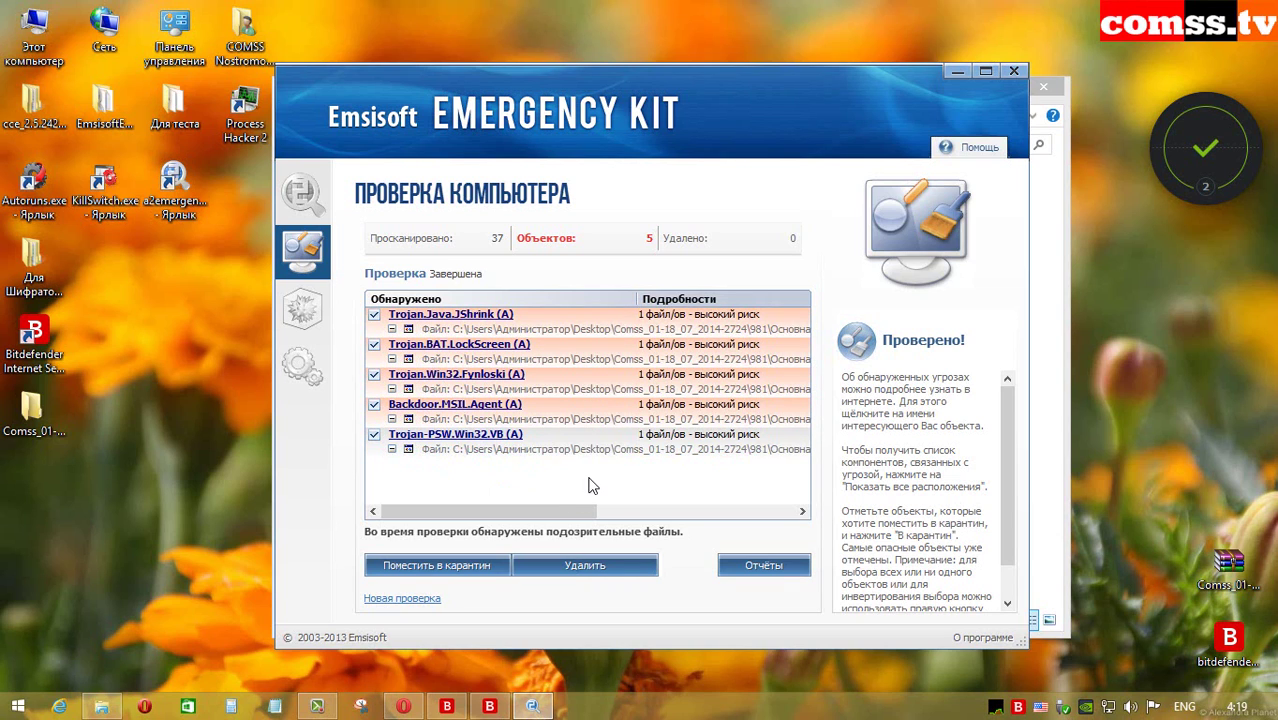
click(585, 565)
key(Return)
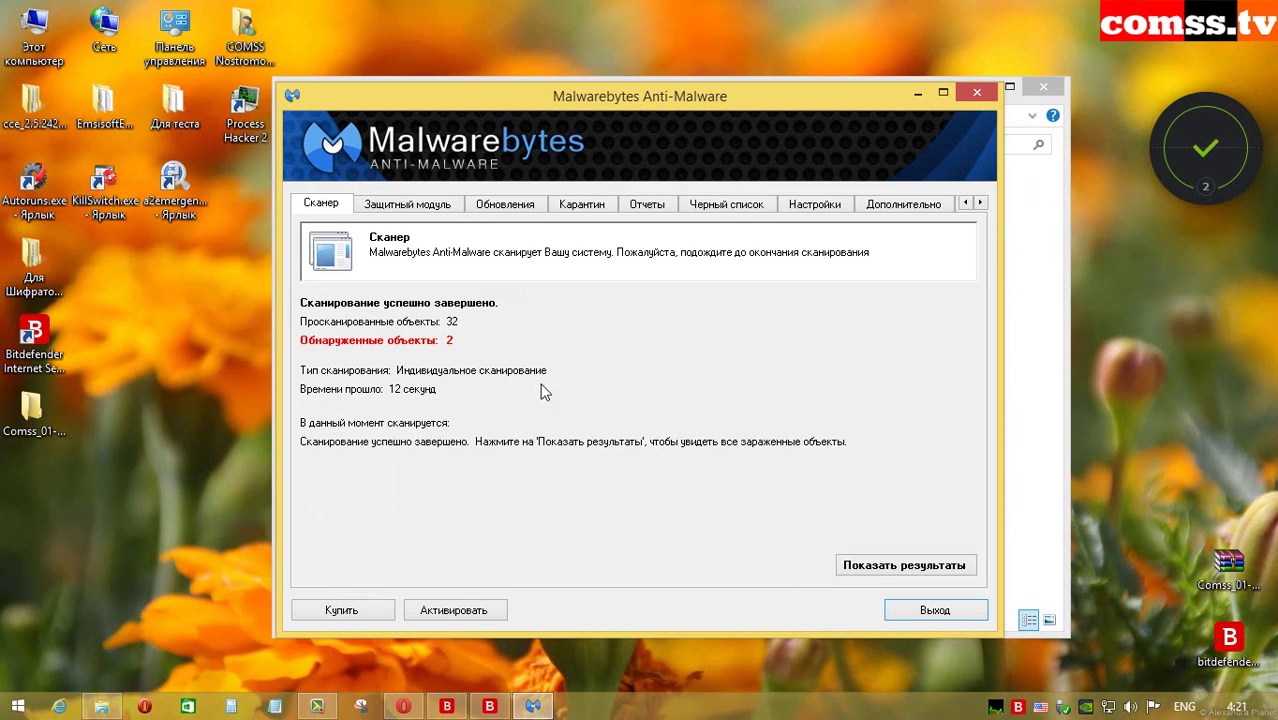
Step: After reviewing the earlier results, scan the Дополнительно 1127 folder with Malwarebytes Anti-Malware
click(903, 567)
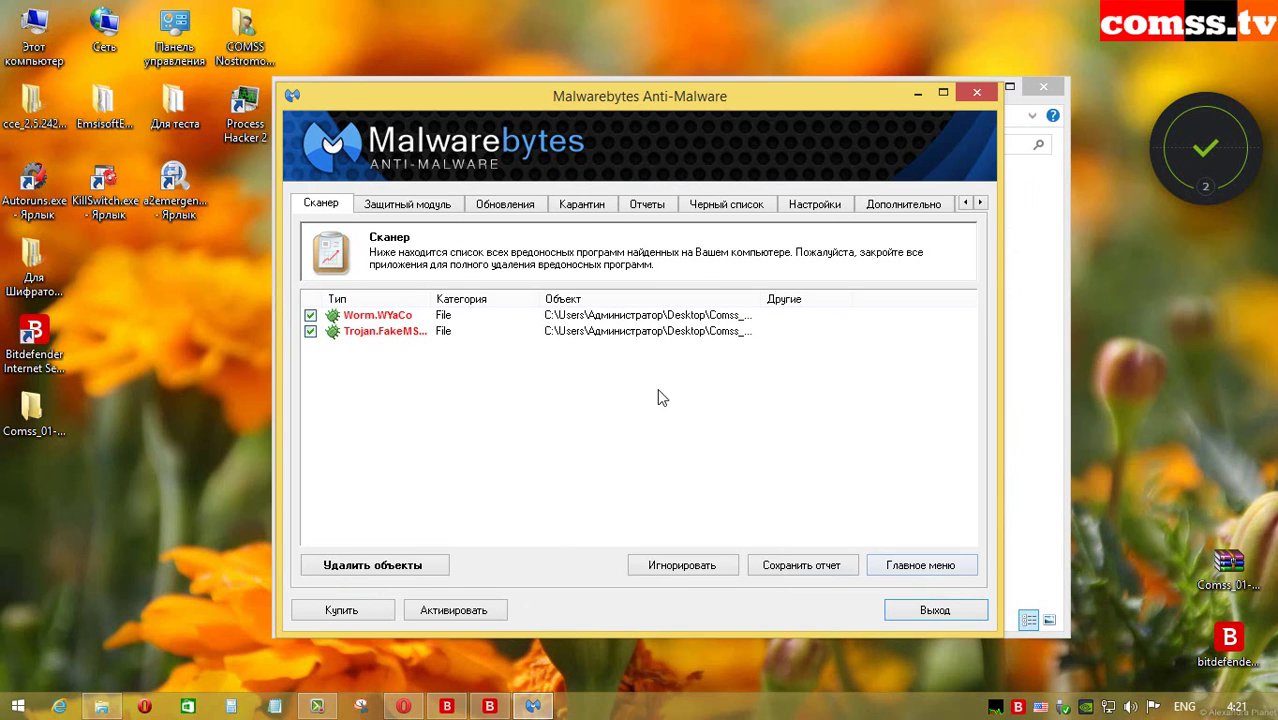
drag(431, 298, 541, 300)
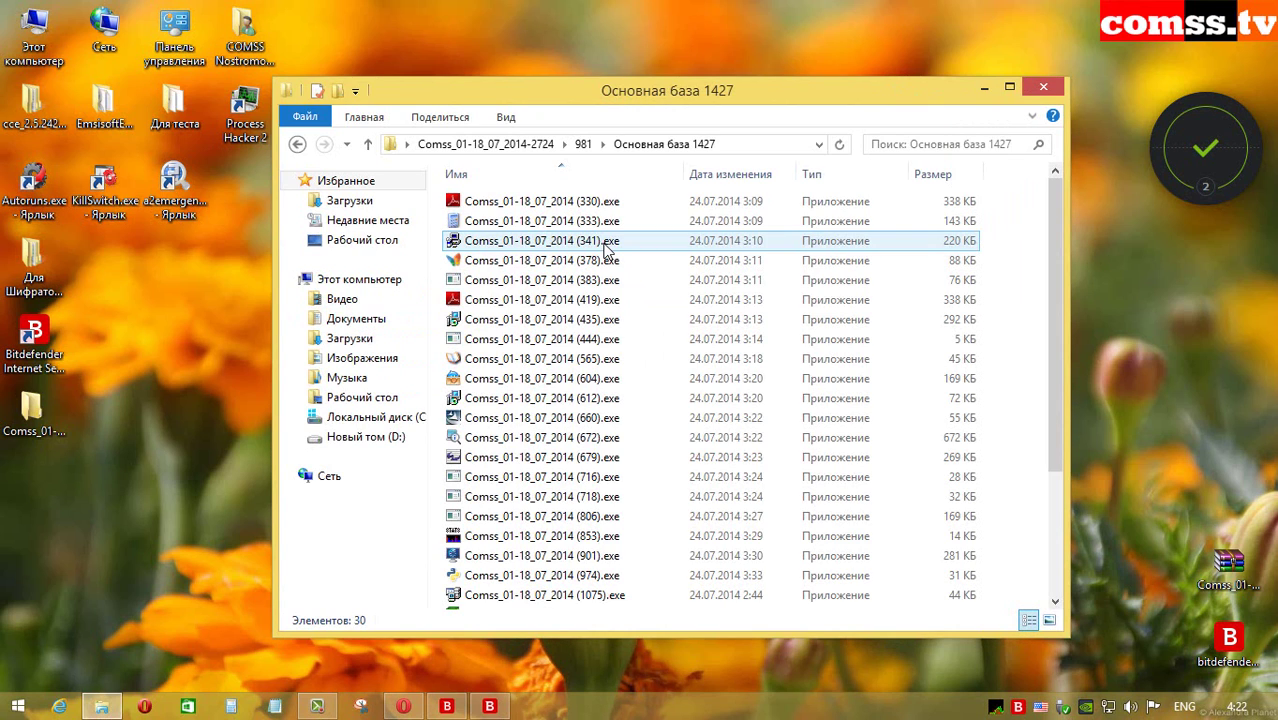
key(BackSpace)
right_click(585, 220)
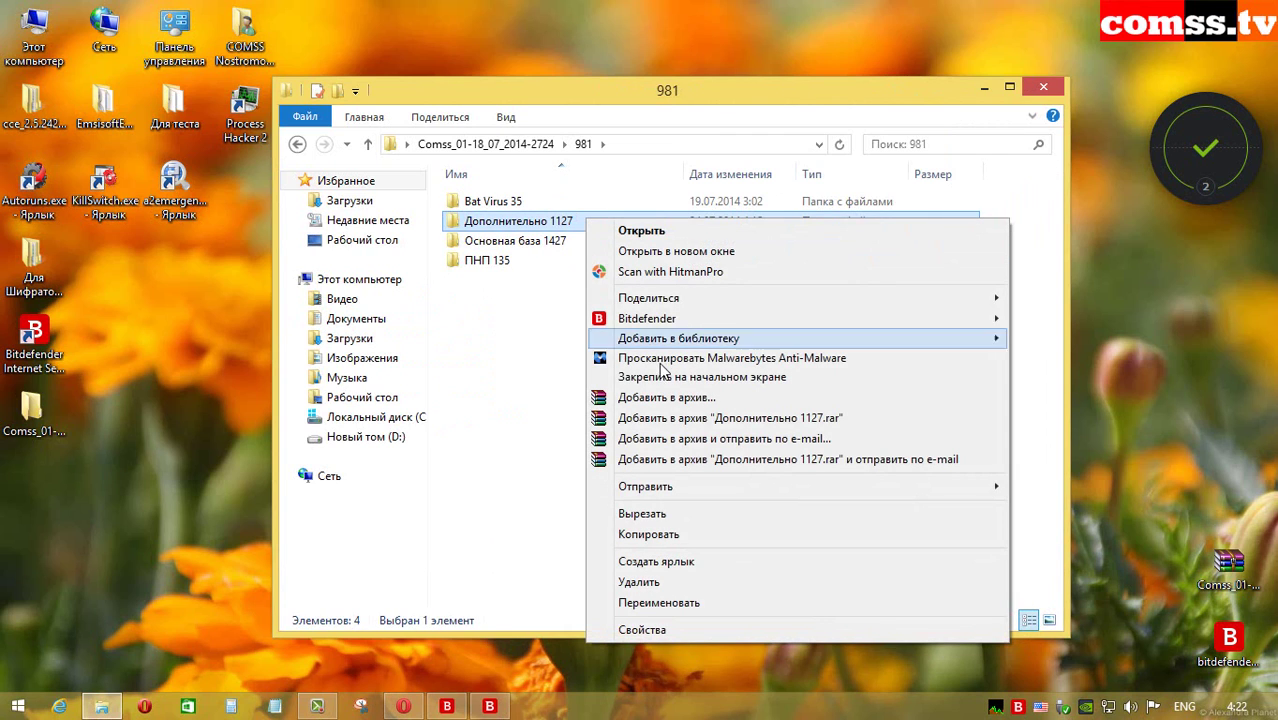
click(662, 358)
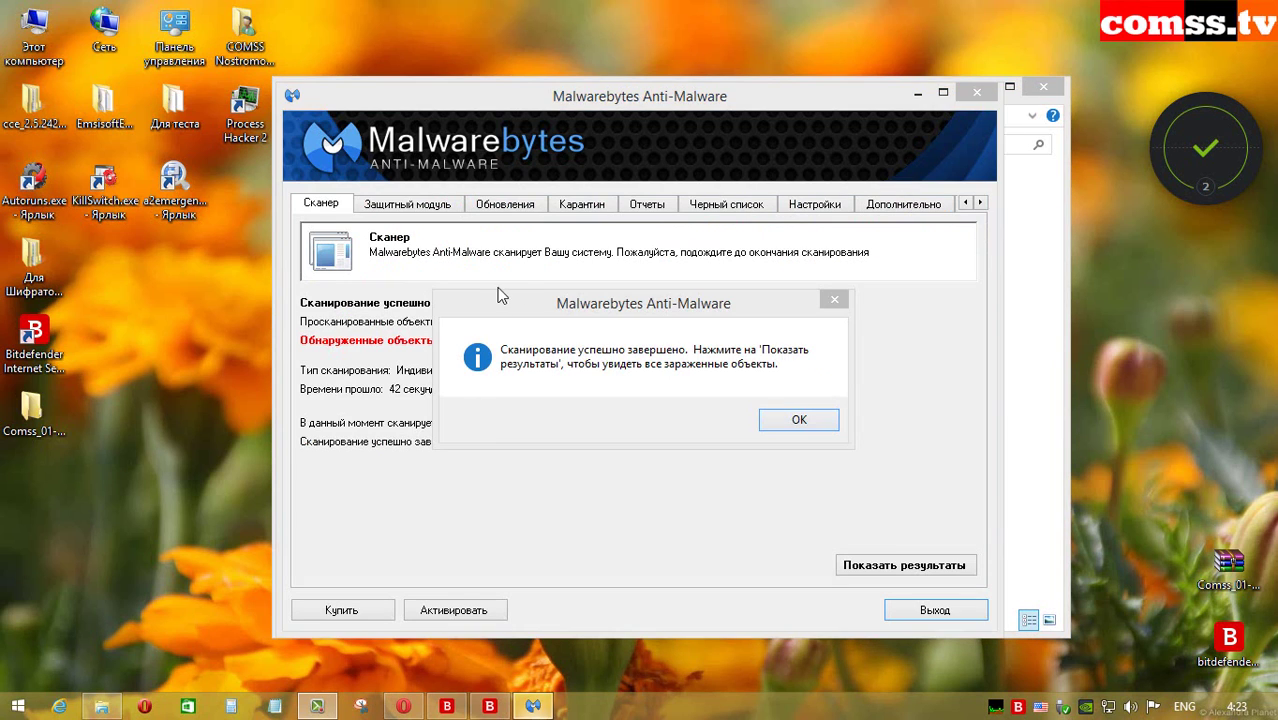
click(787, 424)
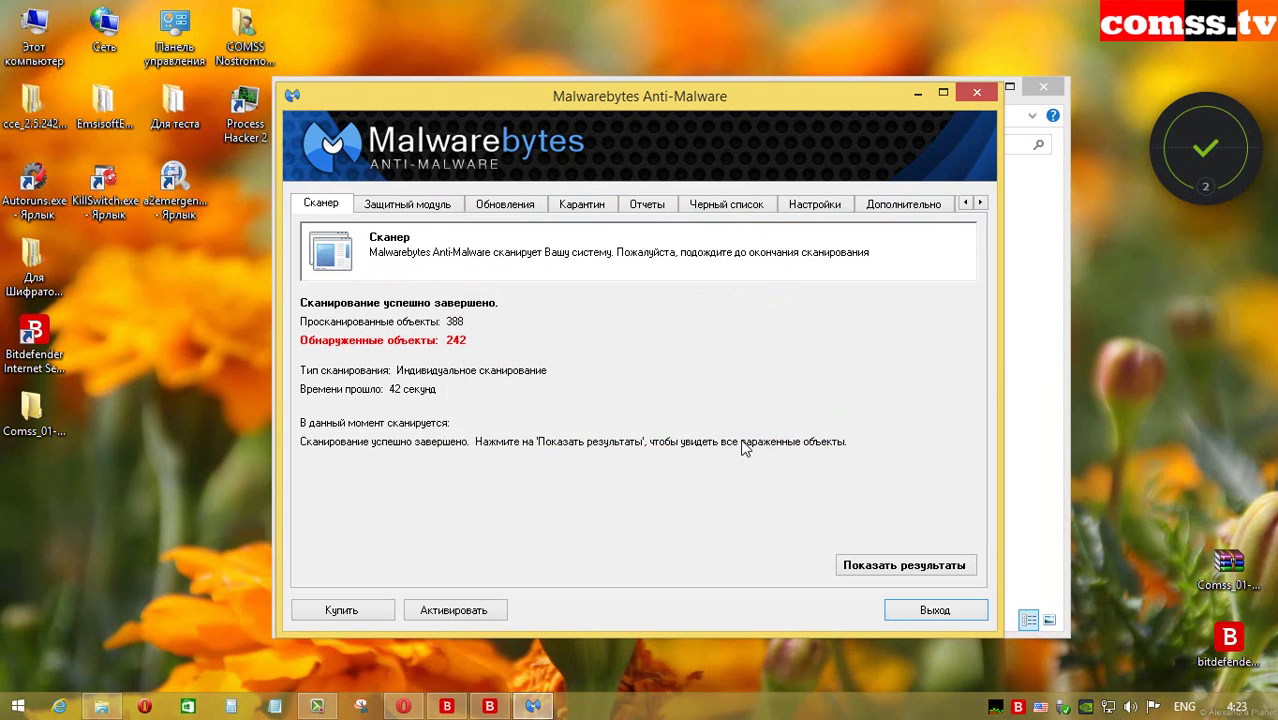
Step: List the detected threats in a maximized window, then open a PUP.Optional.InstallCore file's folder location
click(860, 568)
click(943, 93)
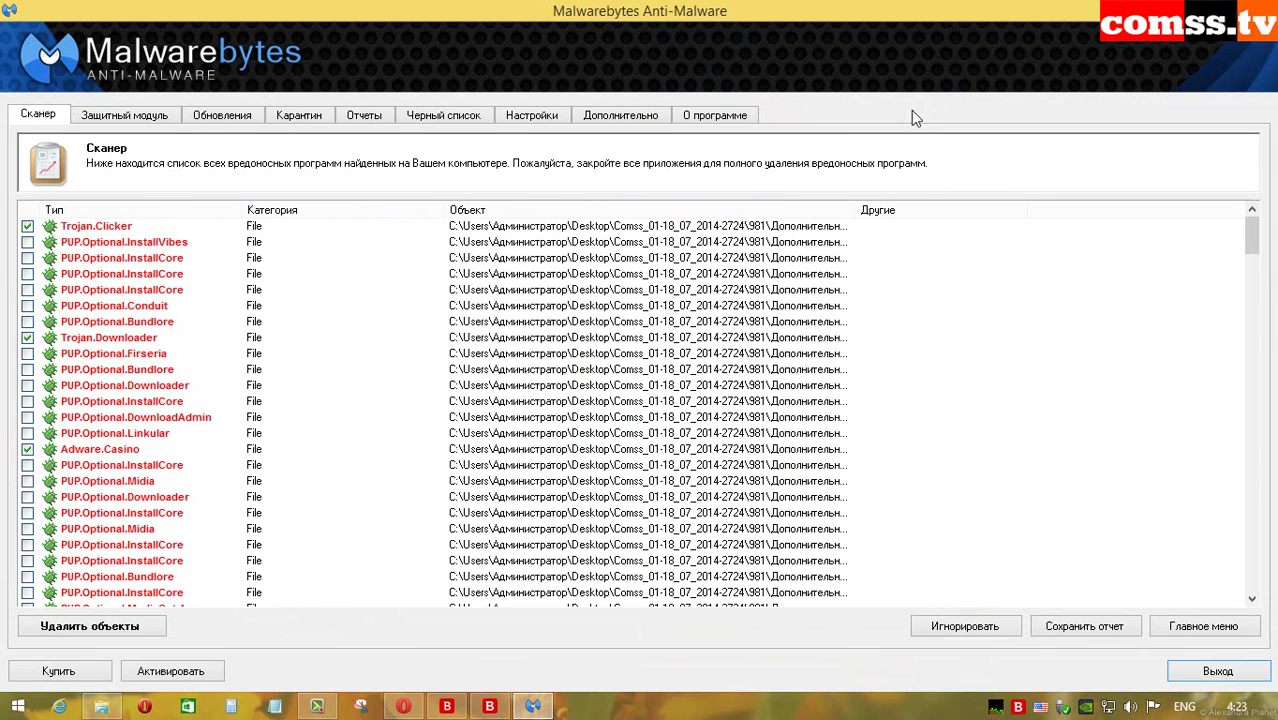
drag(245, 210, 355, 228)
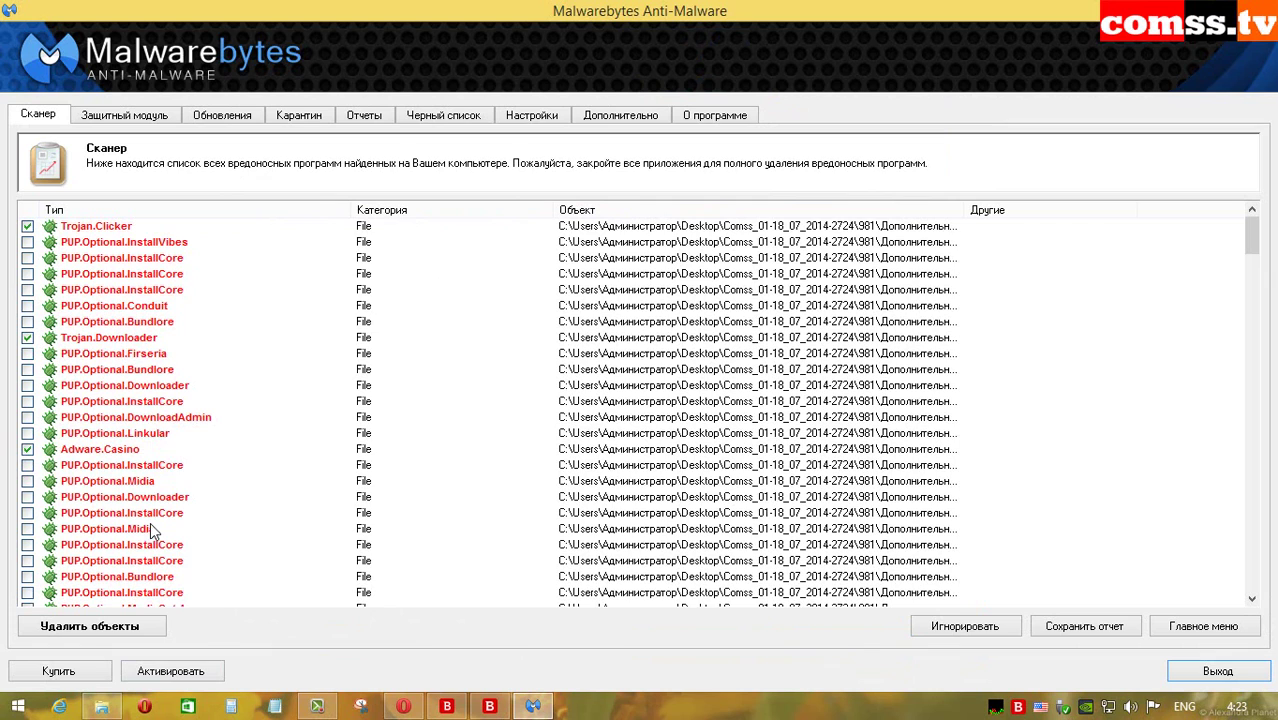
click(259, 485)
scroll(499, 479, down, 8)
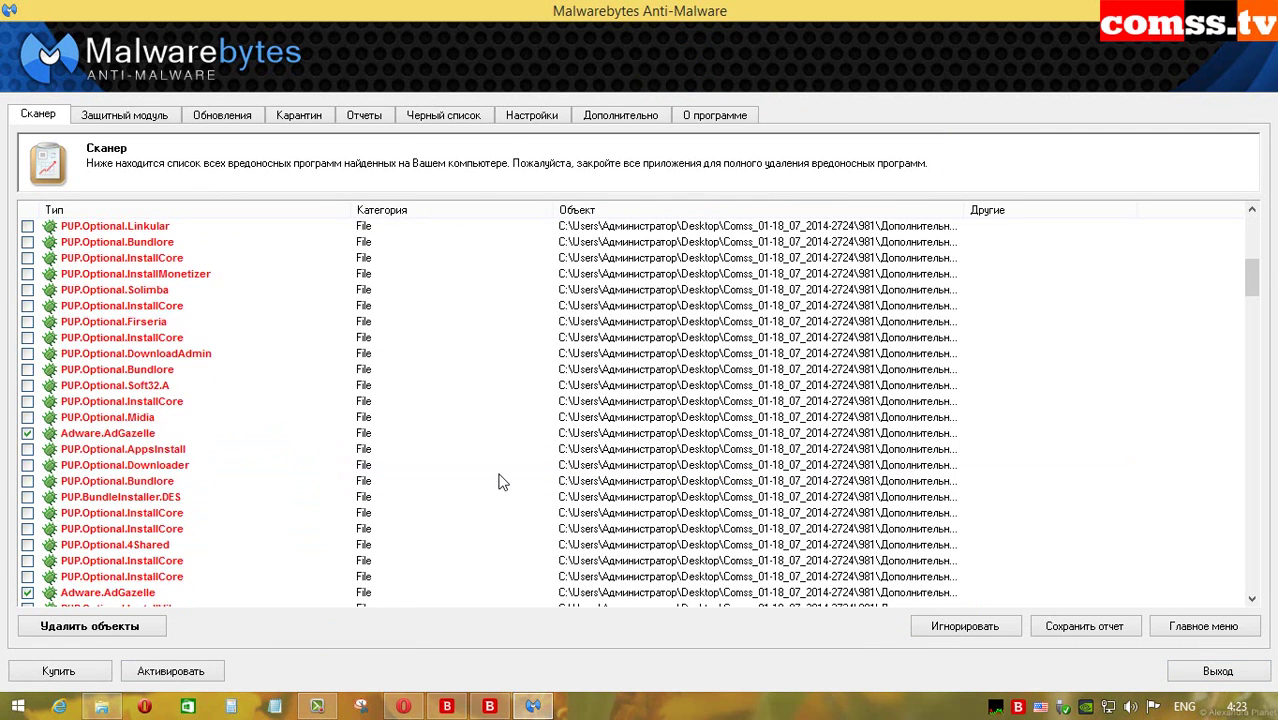
scroll(502, 478, down, 10)
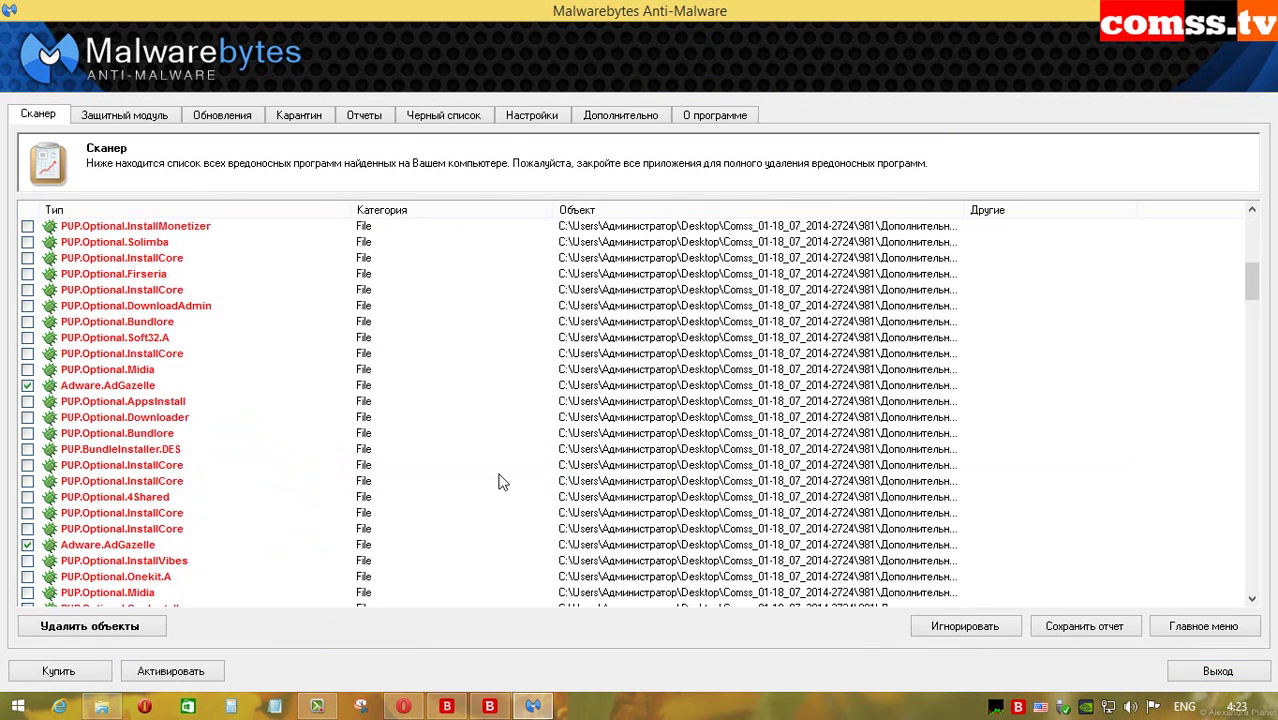
right_click(106, 360)
click(199, 399)
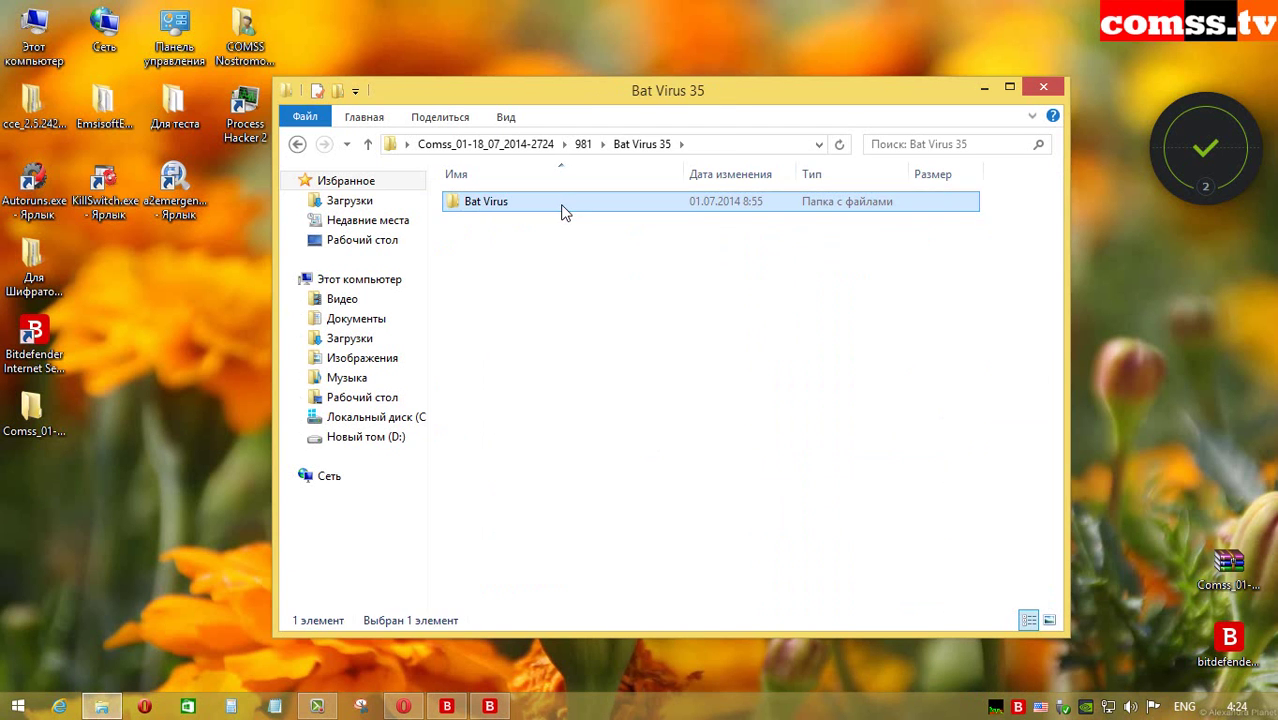
Step: Scan the Bat Virus folder with Malwarebytes and dismiss the no-malware-found message
right_click(563, 212)
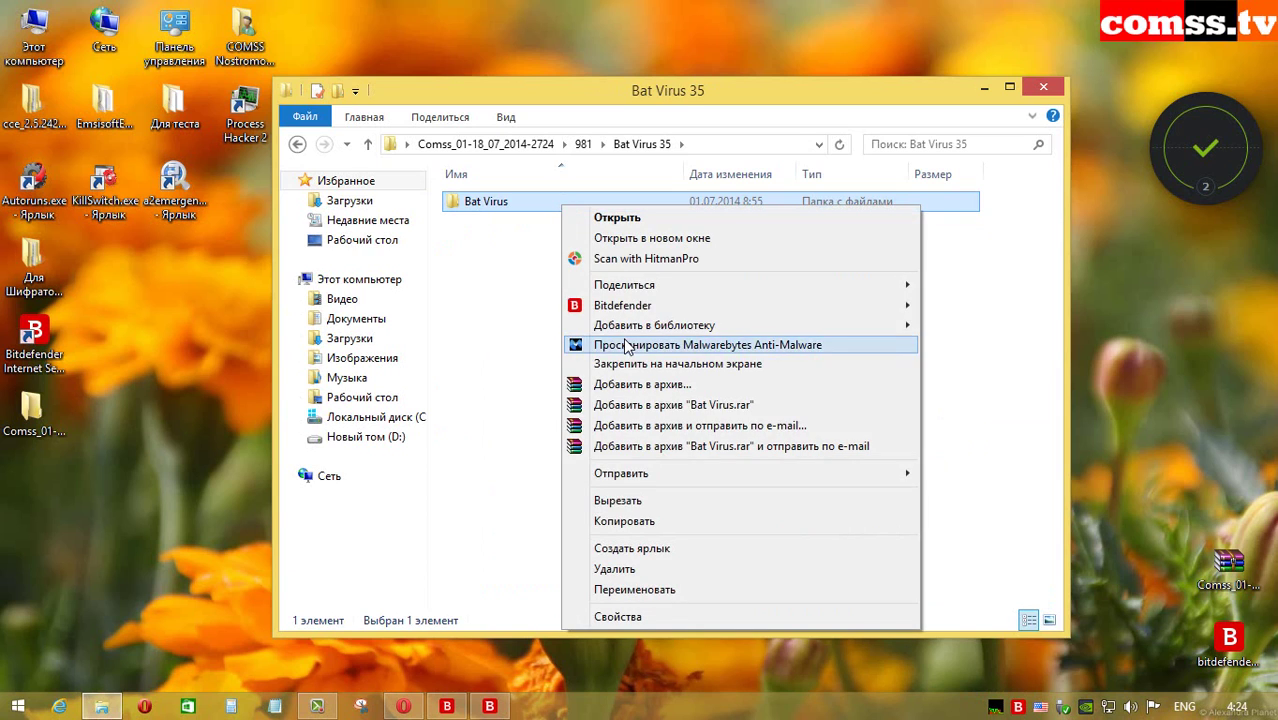
click(628, 344)
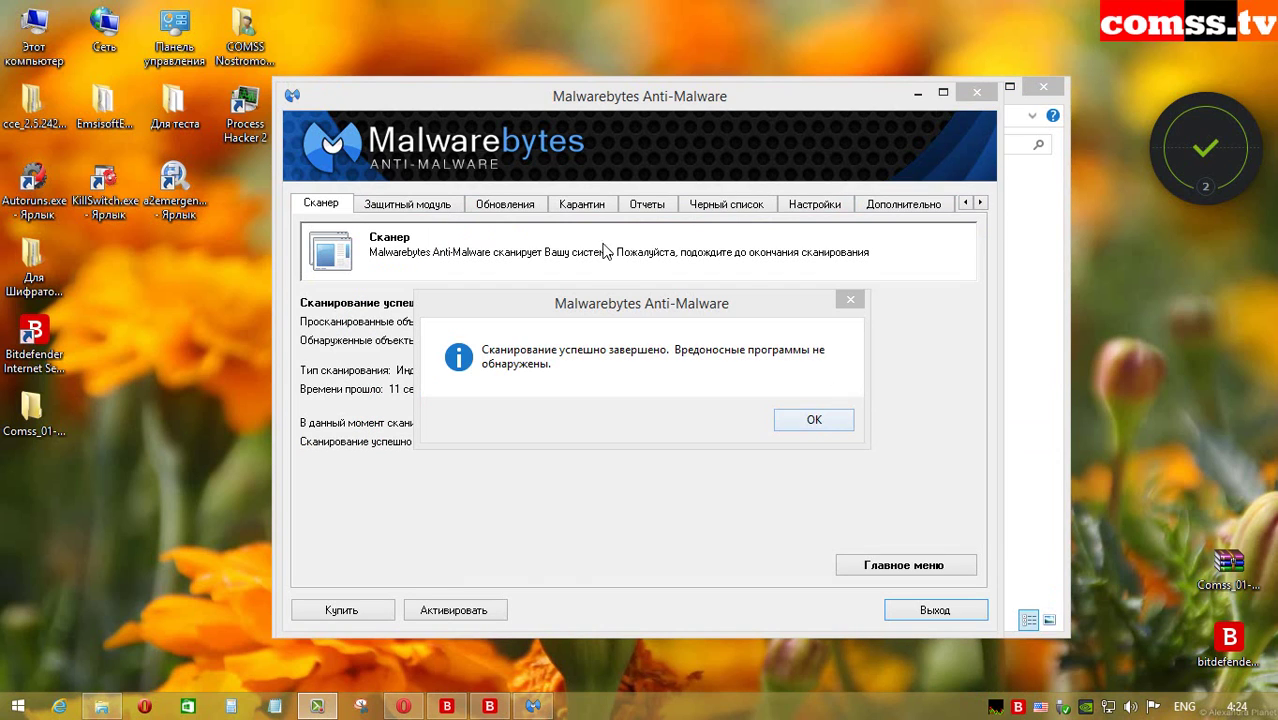
click(812, 421)
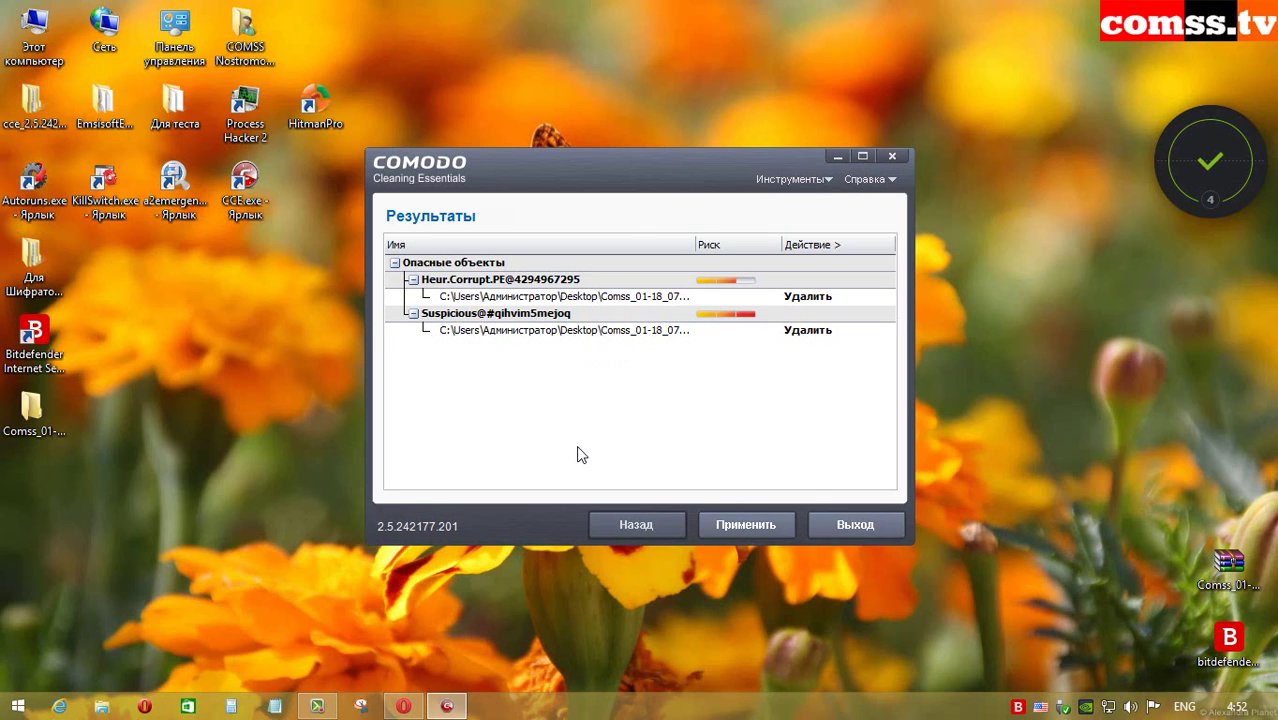
Step: Delete the two detected objects, then the 144 dangerous objects found in folder 981
click(737, 528)
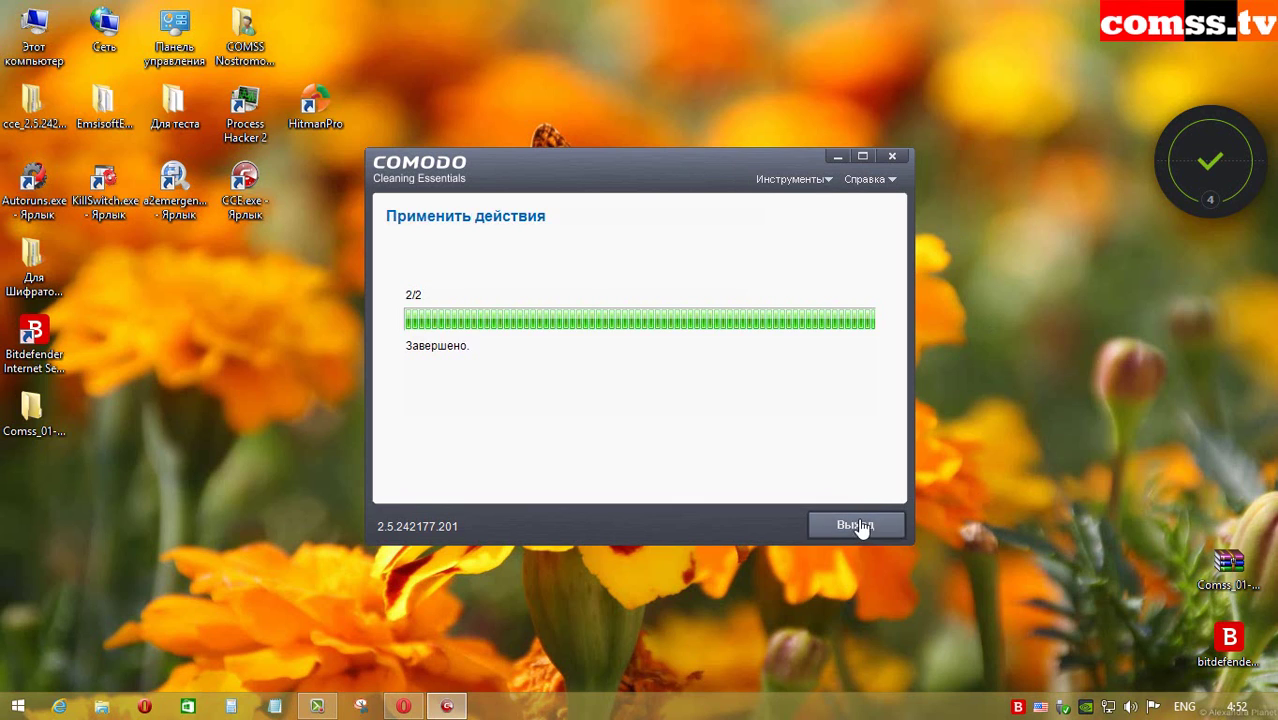
click(855, 526)
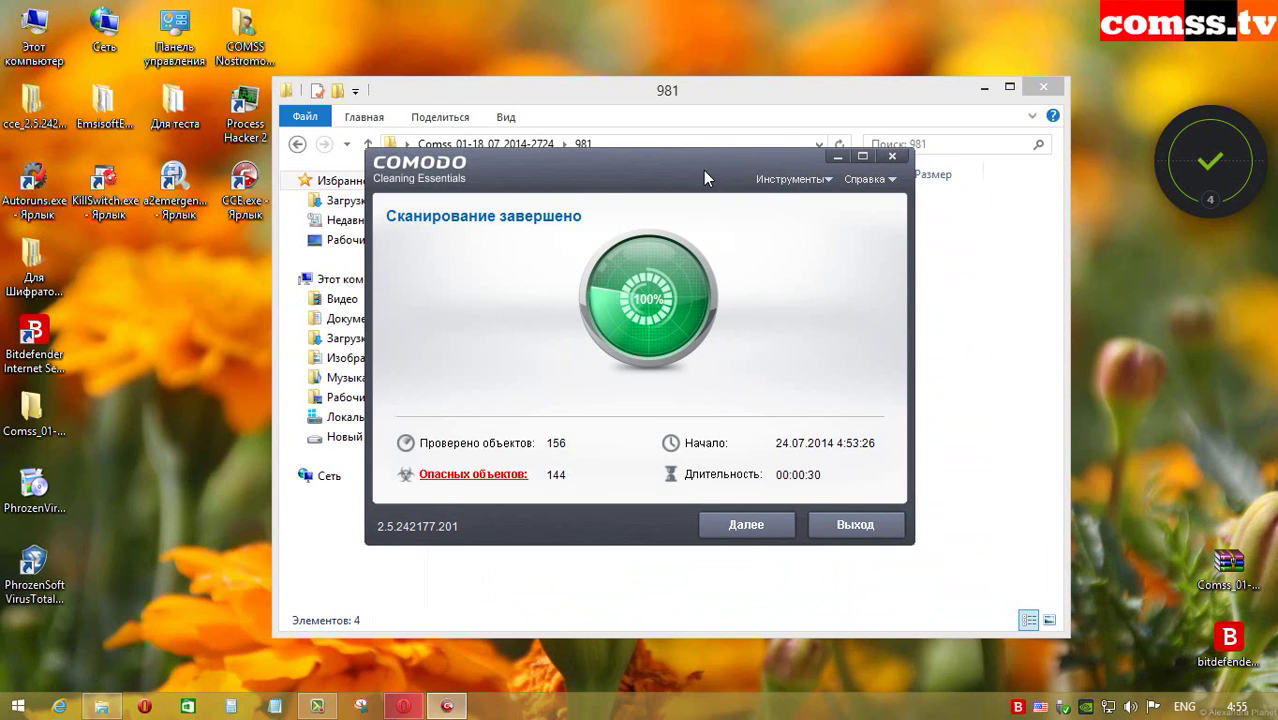
drag(703, 170, 725, 172)
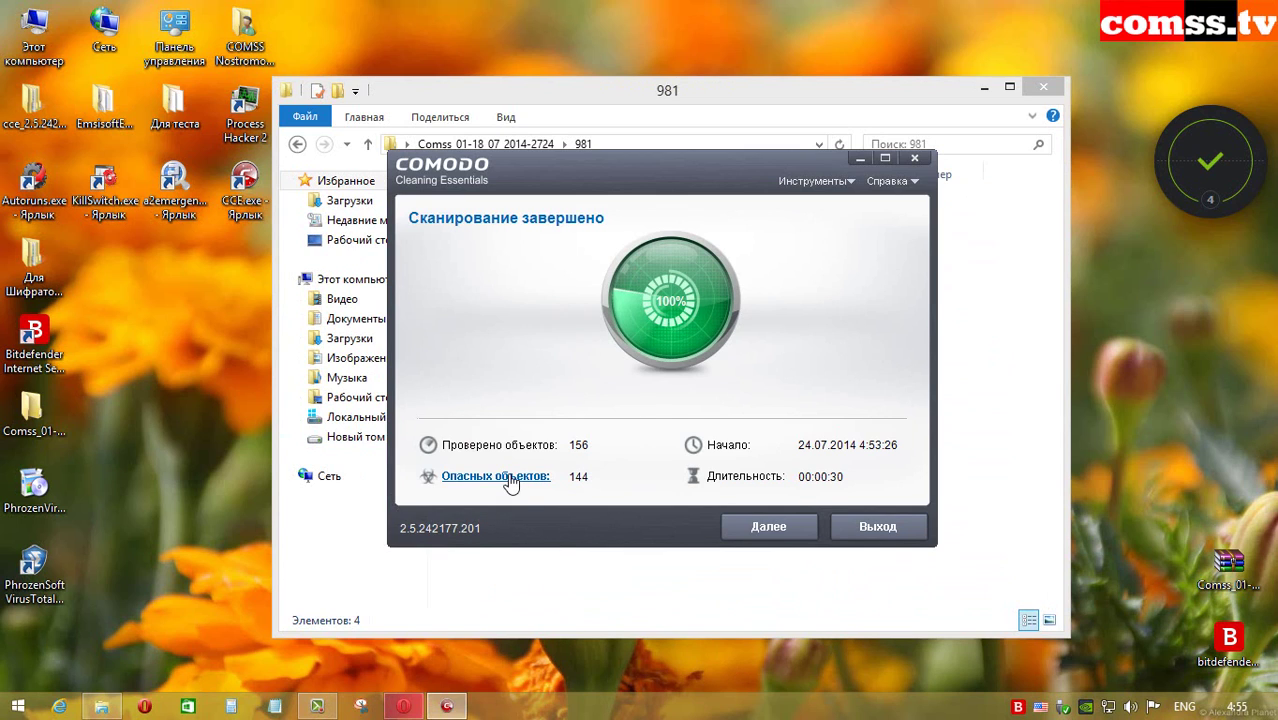
click(512, 480)
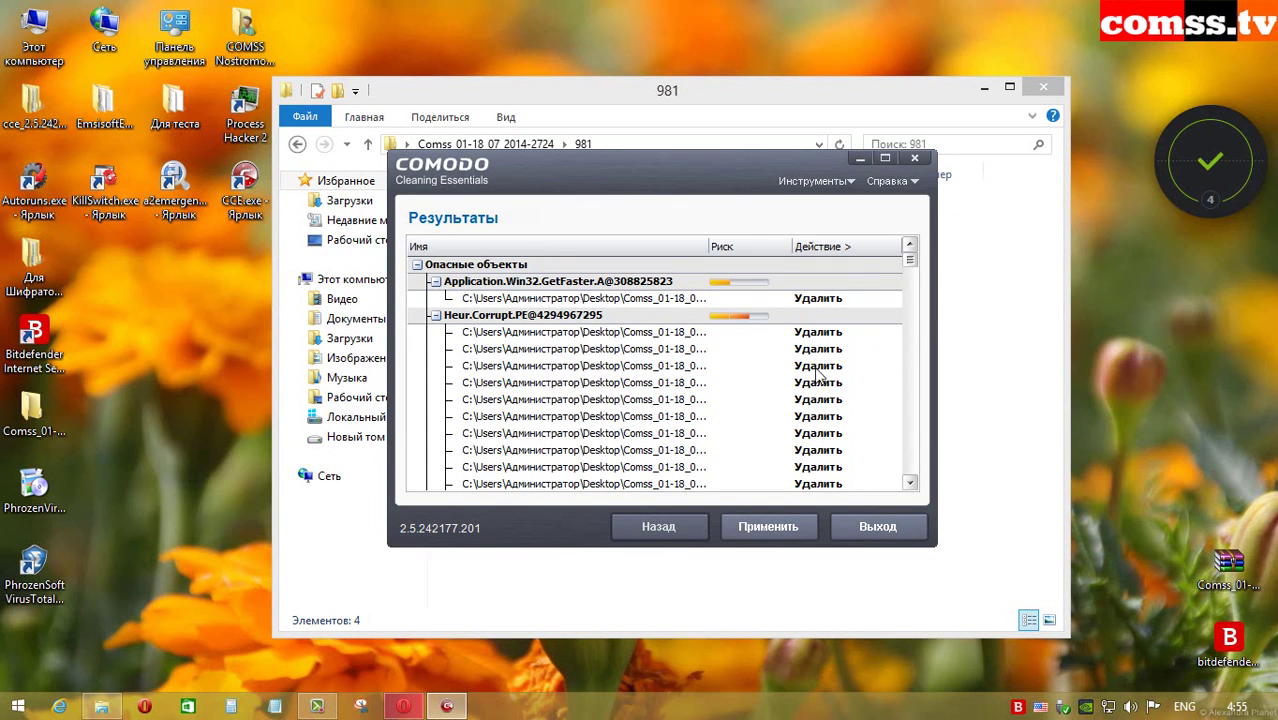
drag(910, 262, 985, 555)
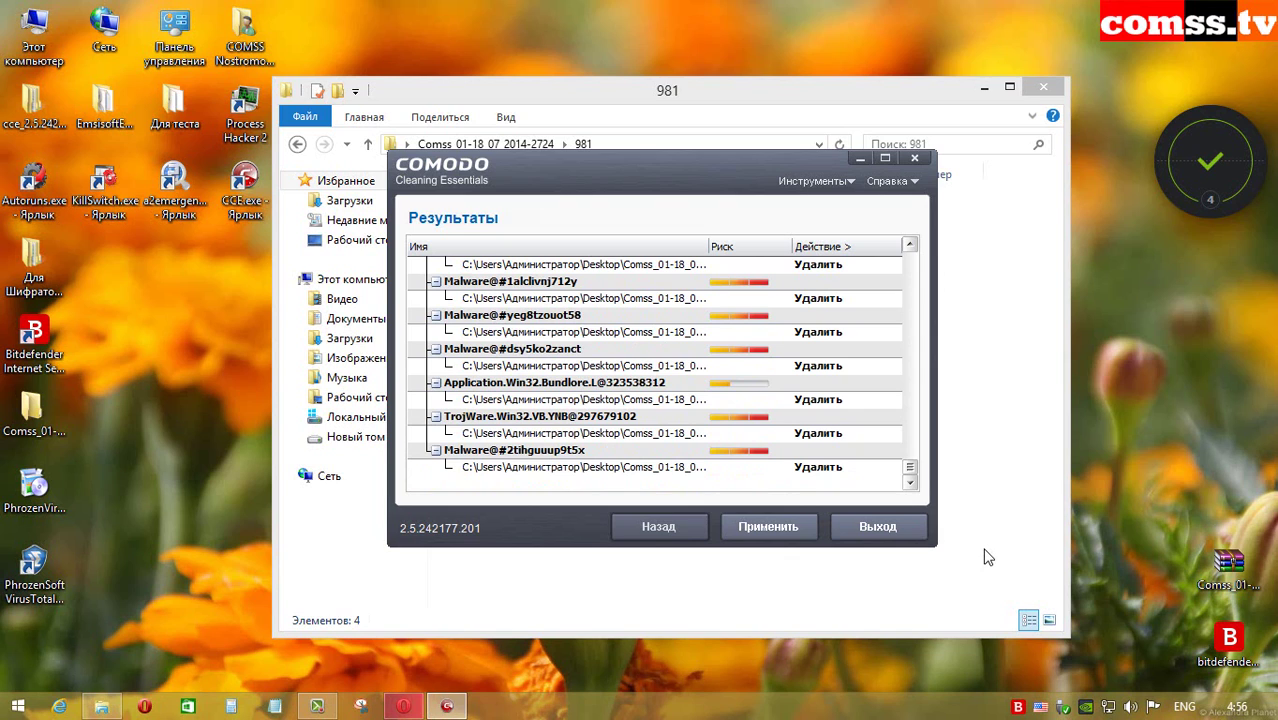
click(772, 527)
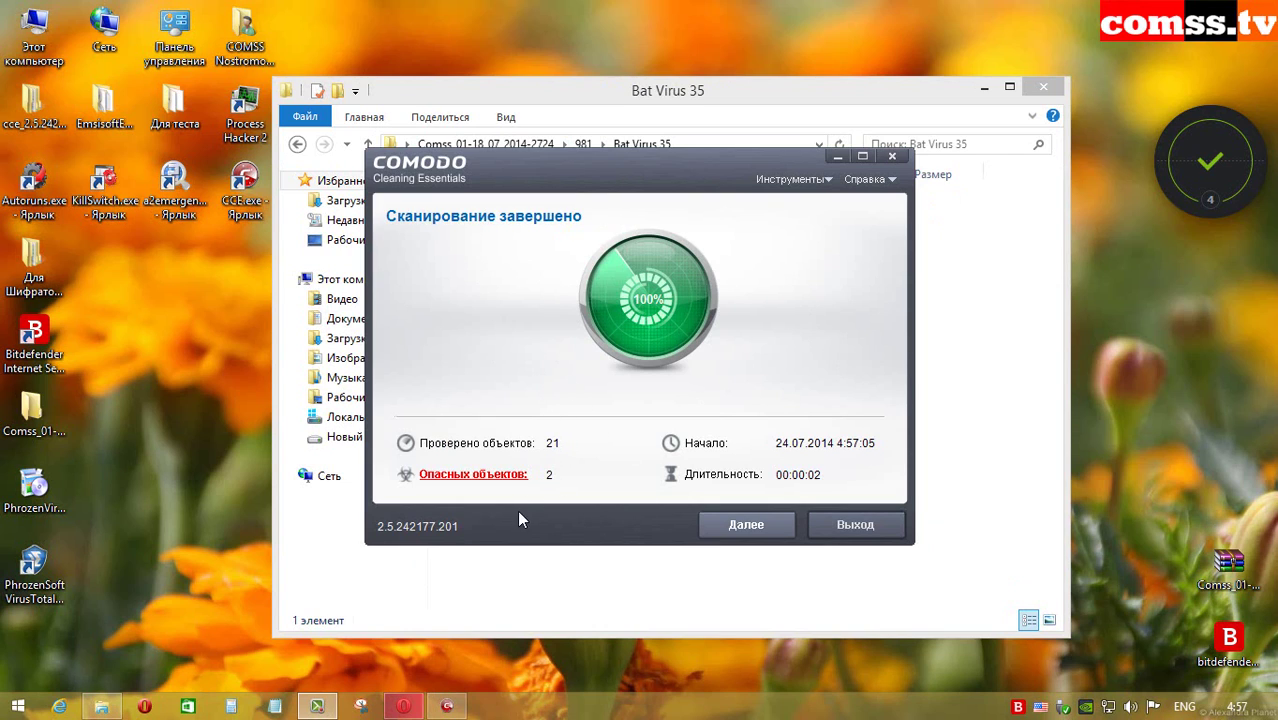
Step: Delete the two malware objects in Bat Virus 35 and close Comodo
click(489, 475)
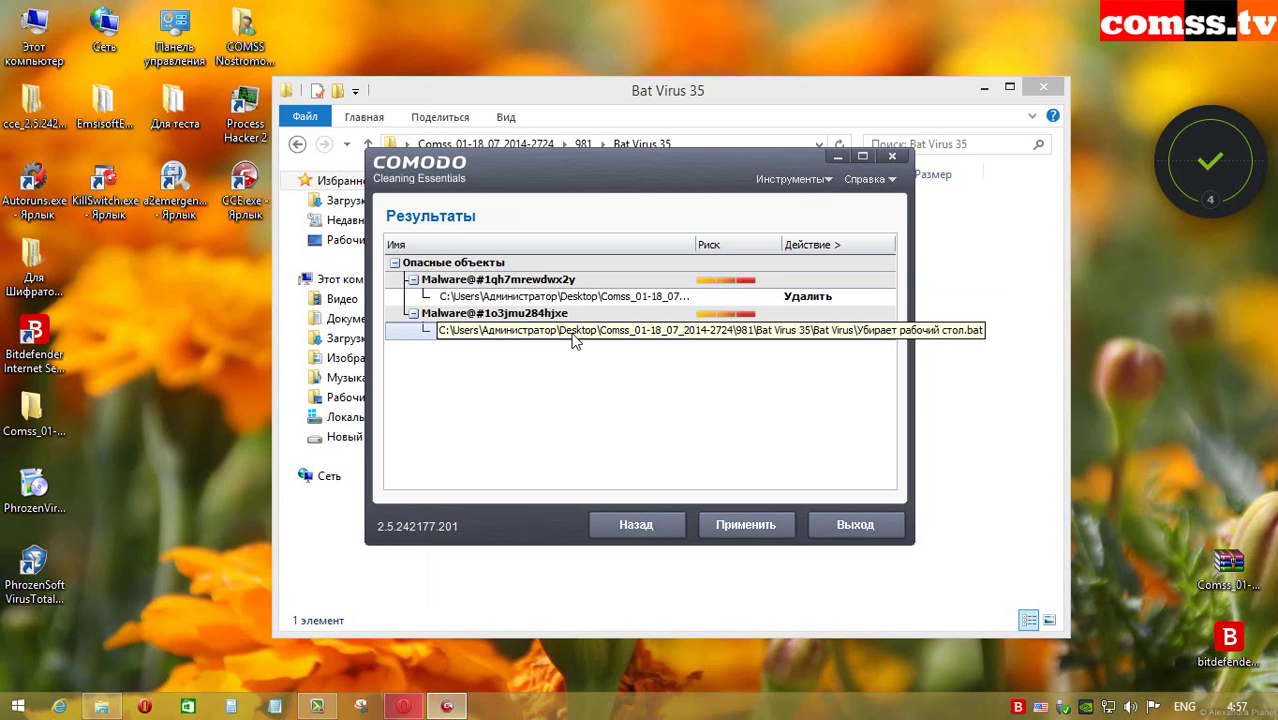
click(750, 523)
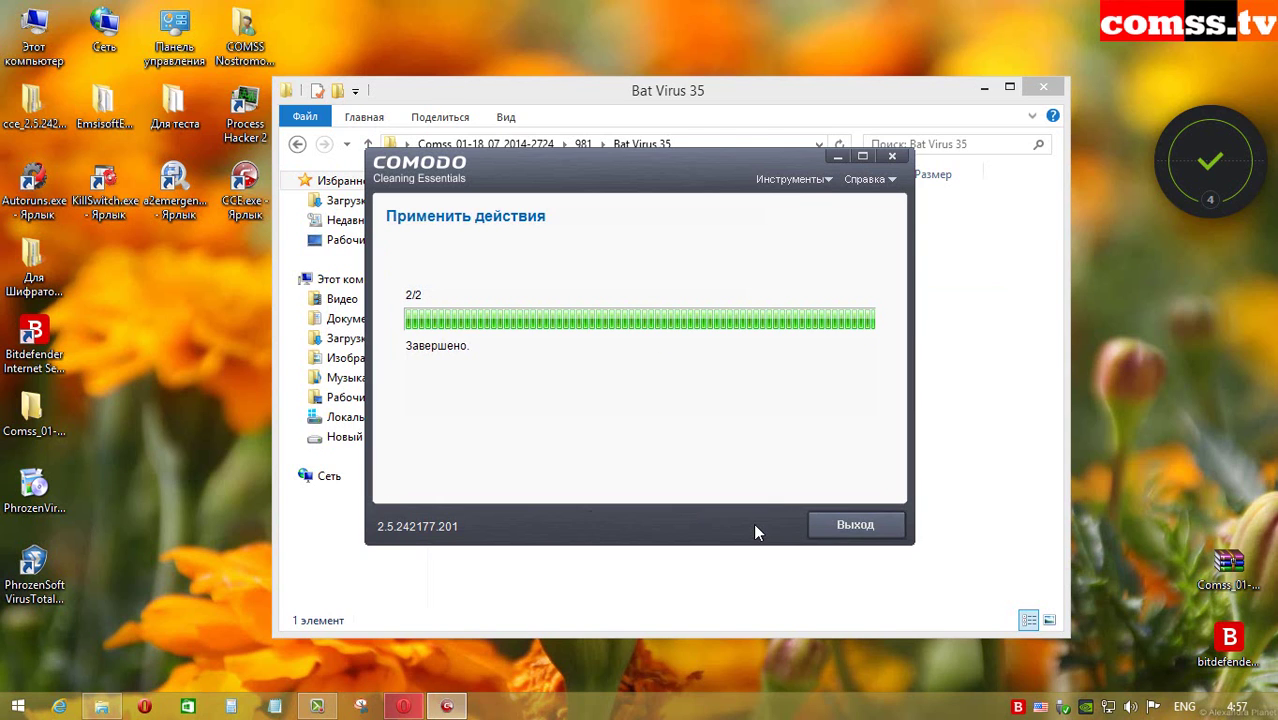
click(855, 524)
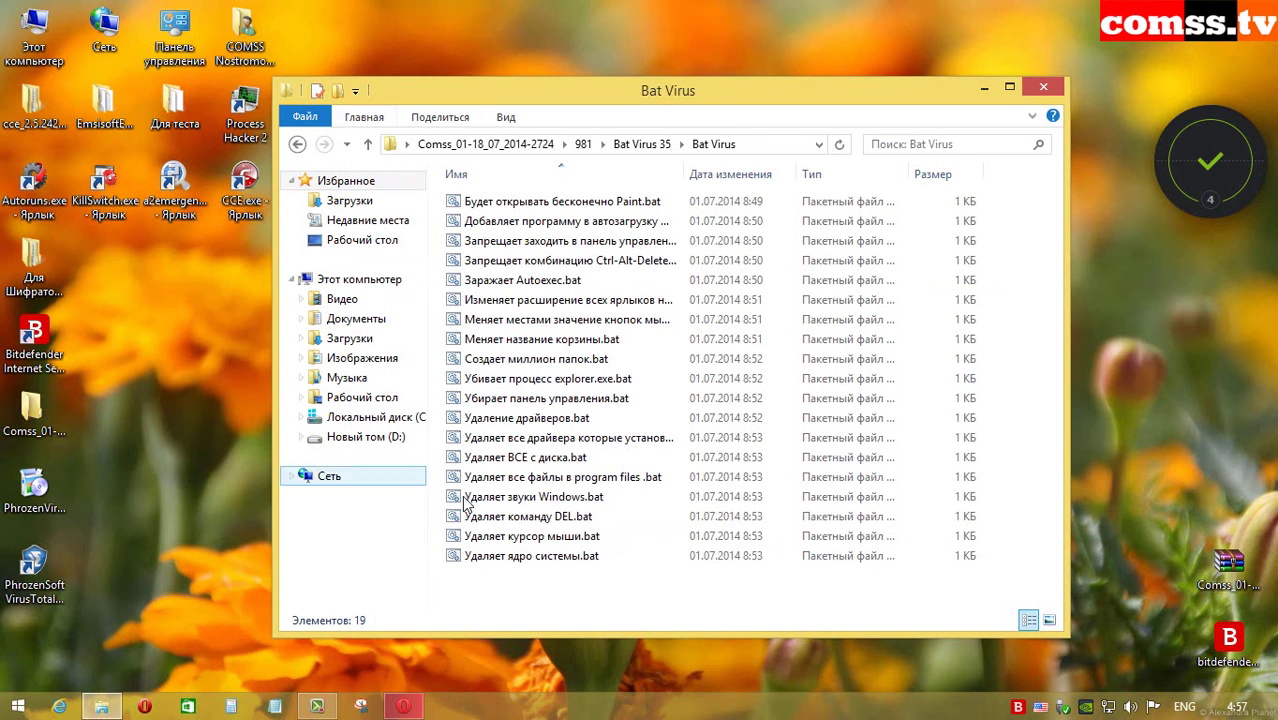
Step: Go up from the Bat Virus folder to Bat Virus 35
click(368, 144)
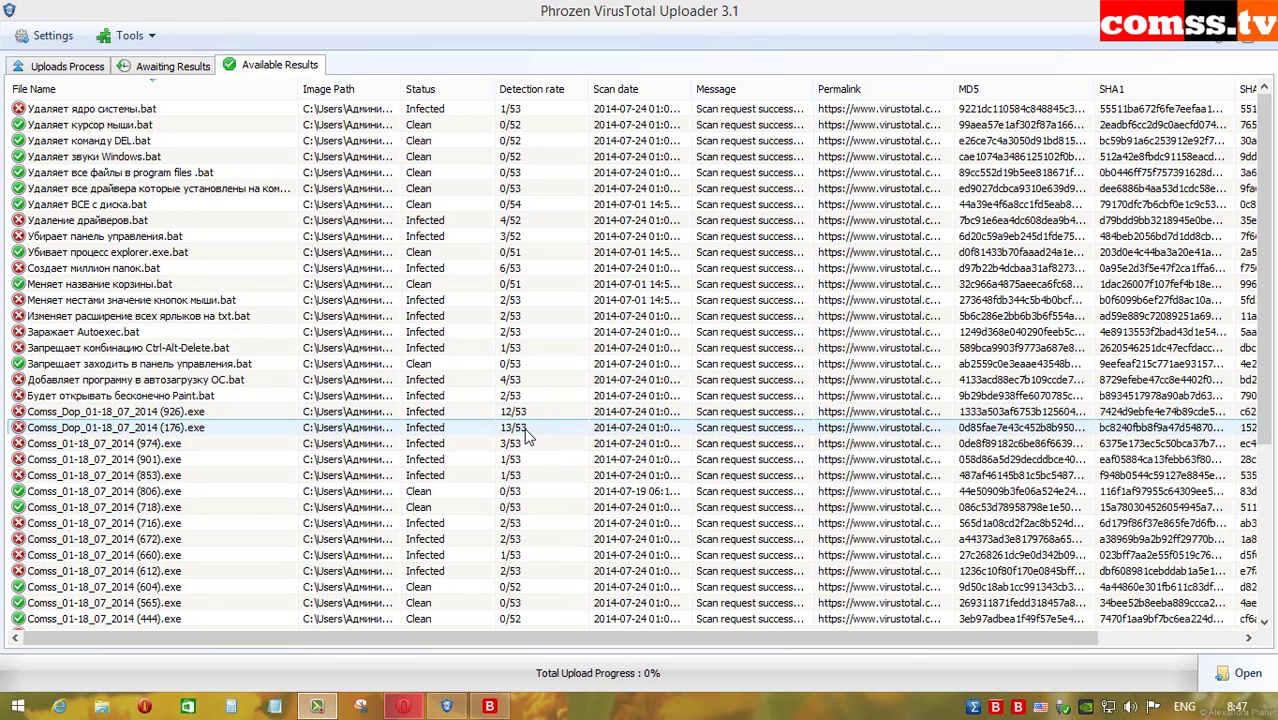
Step: Review the Comss .exe results rated 13/53 and 15/53, and the (974).exe result
click(529, 430)
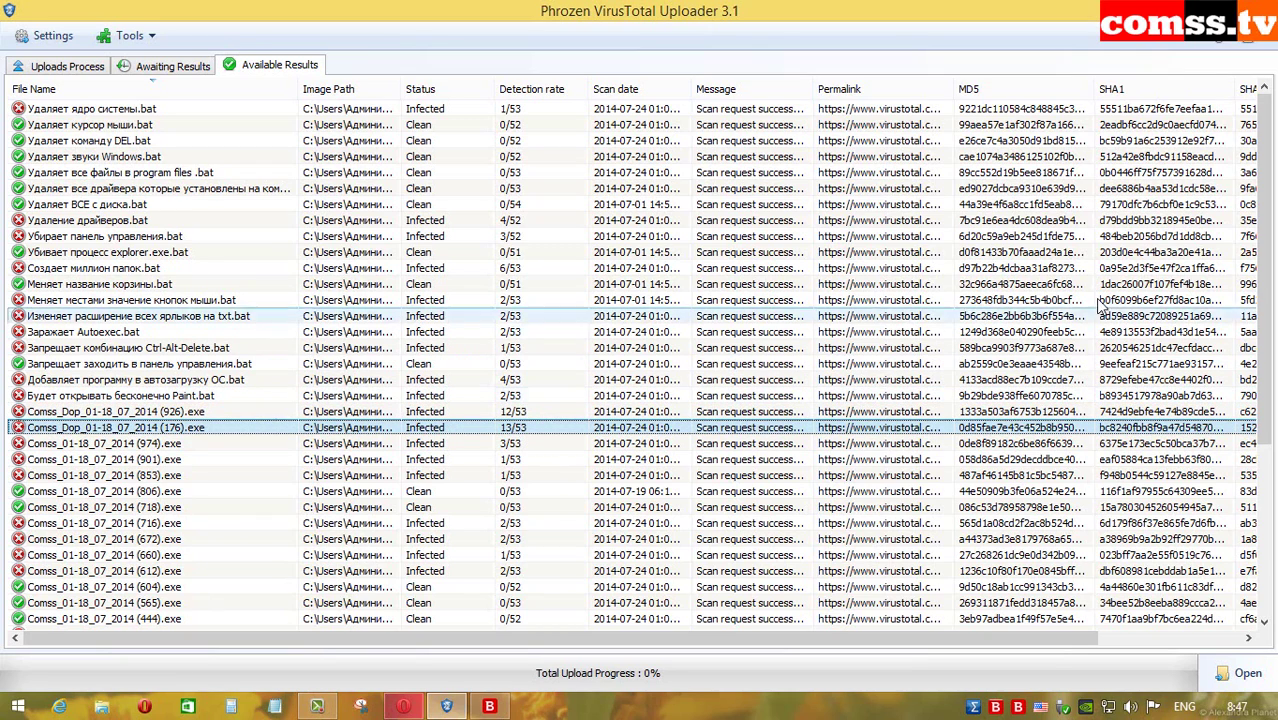
scroll(485, 252, down, 5)
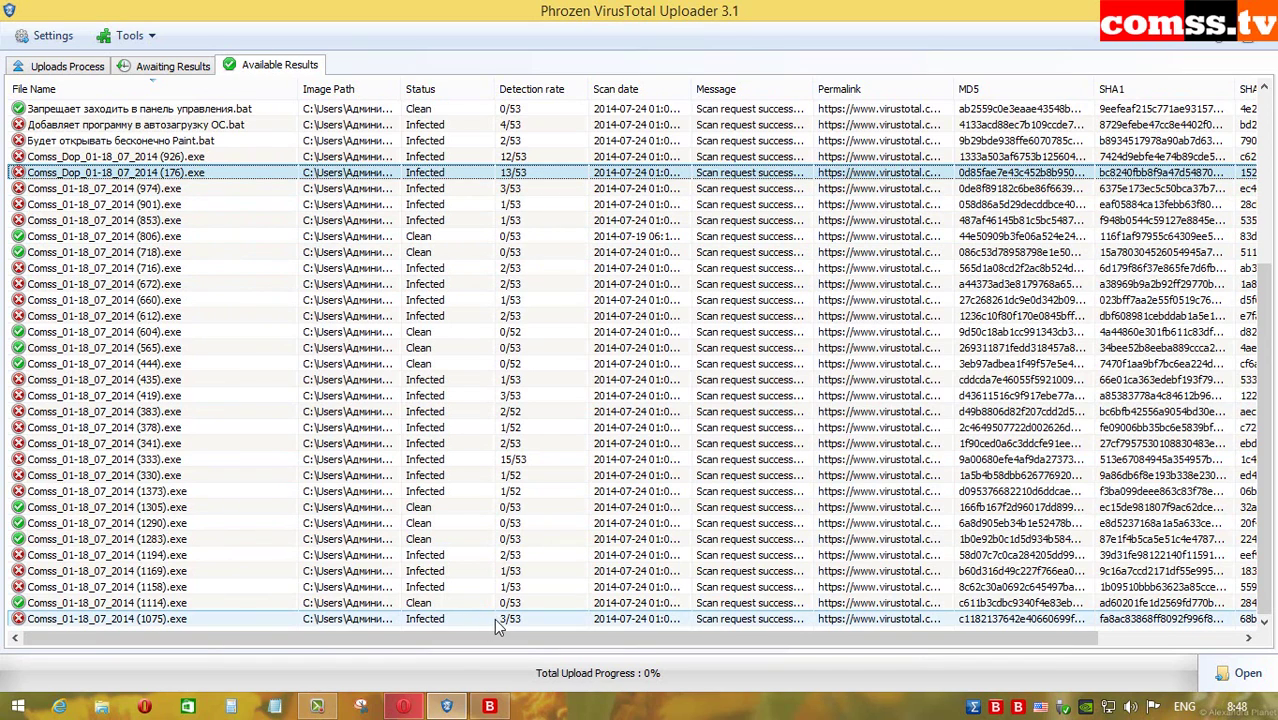
click(525, 462)
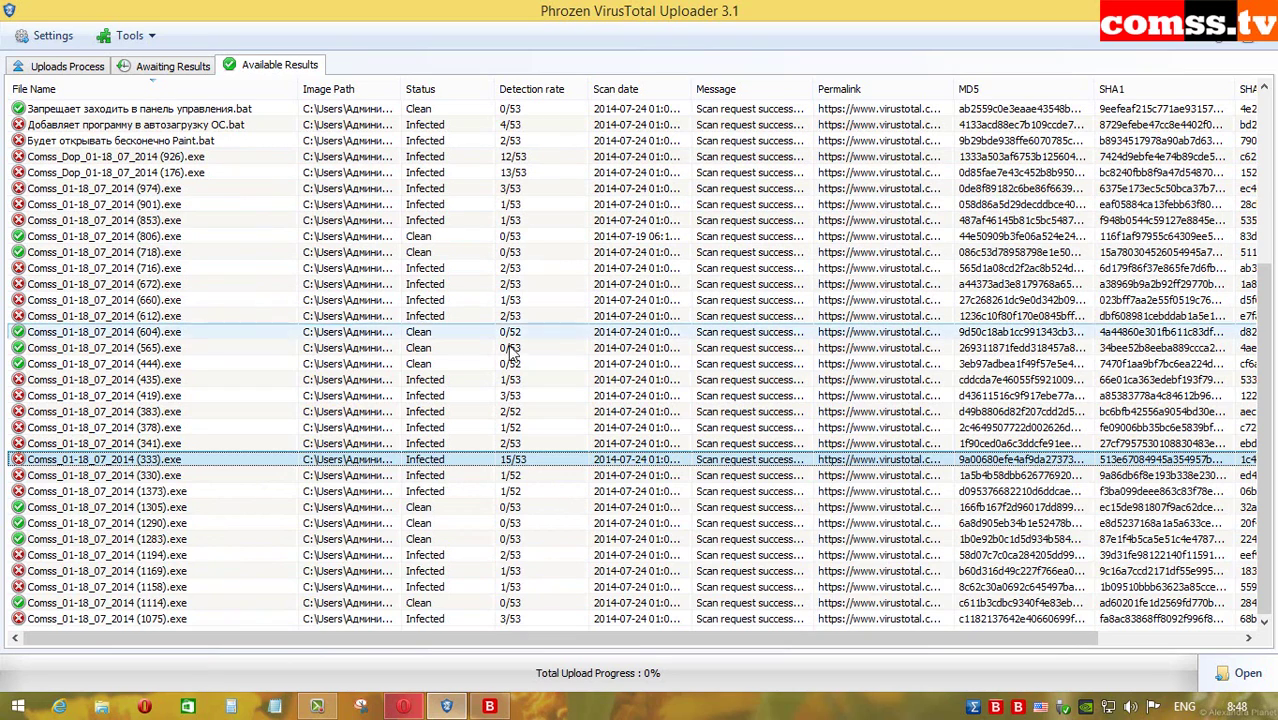
scroll(516, 465, up, 5)
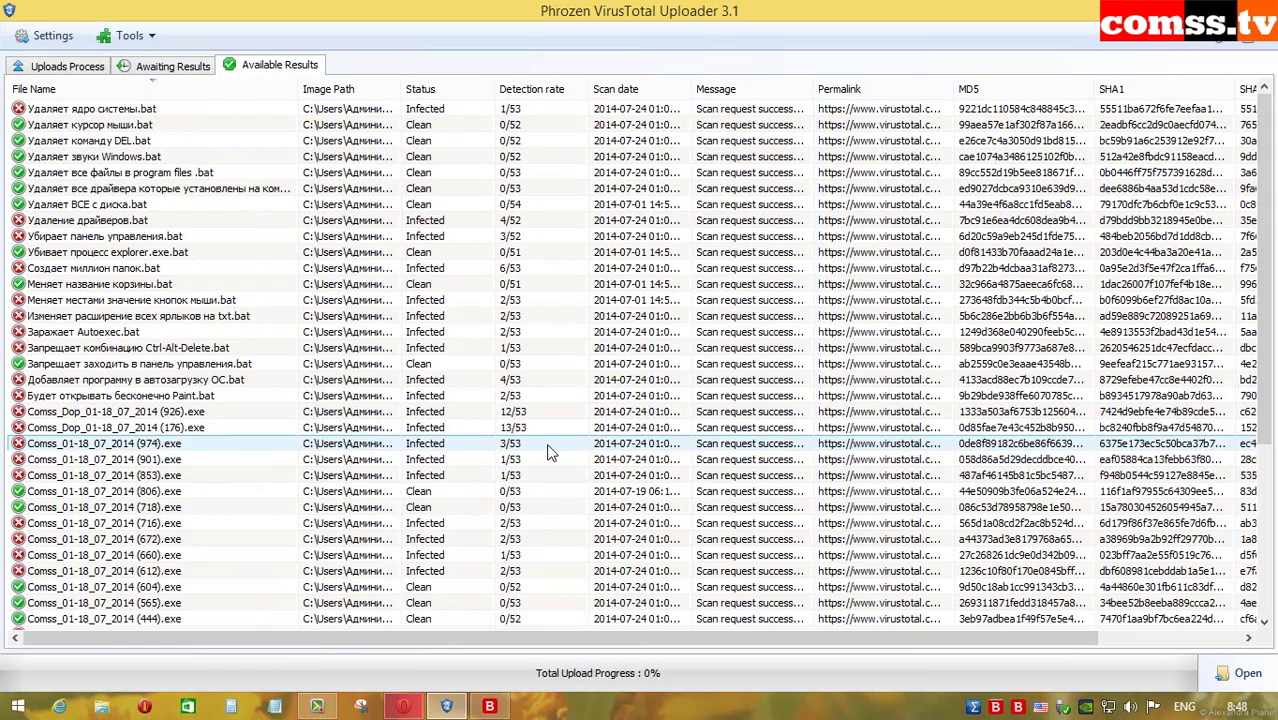
click(548, 453)
scroll(548, 453, down, 5)
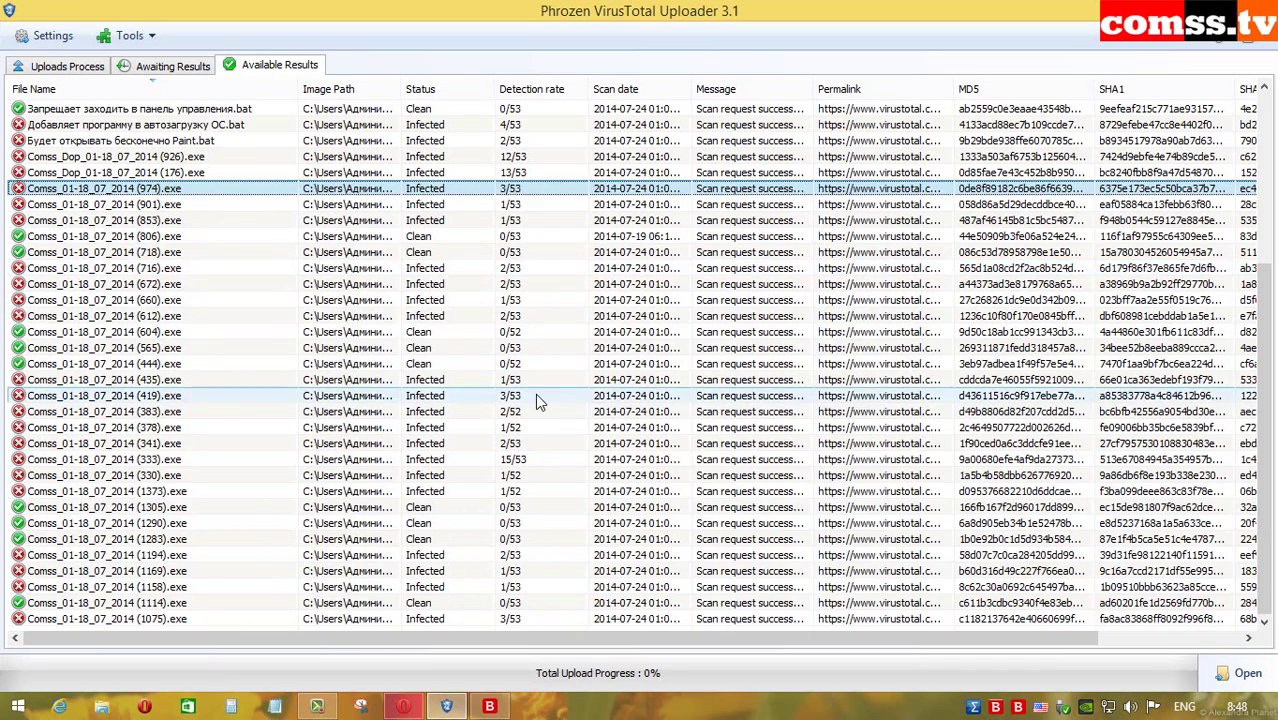
scroll(535, 397, up, 2)
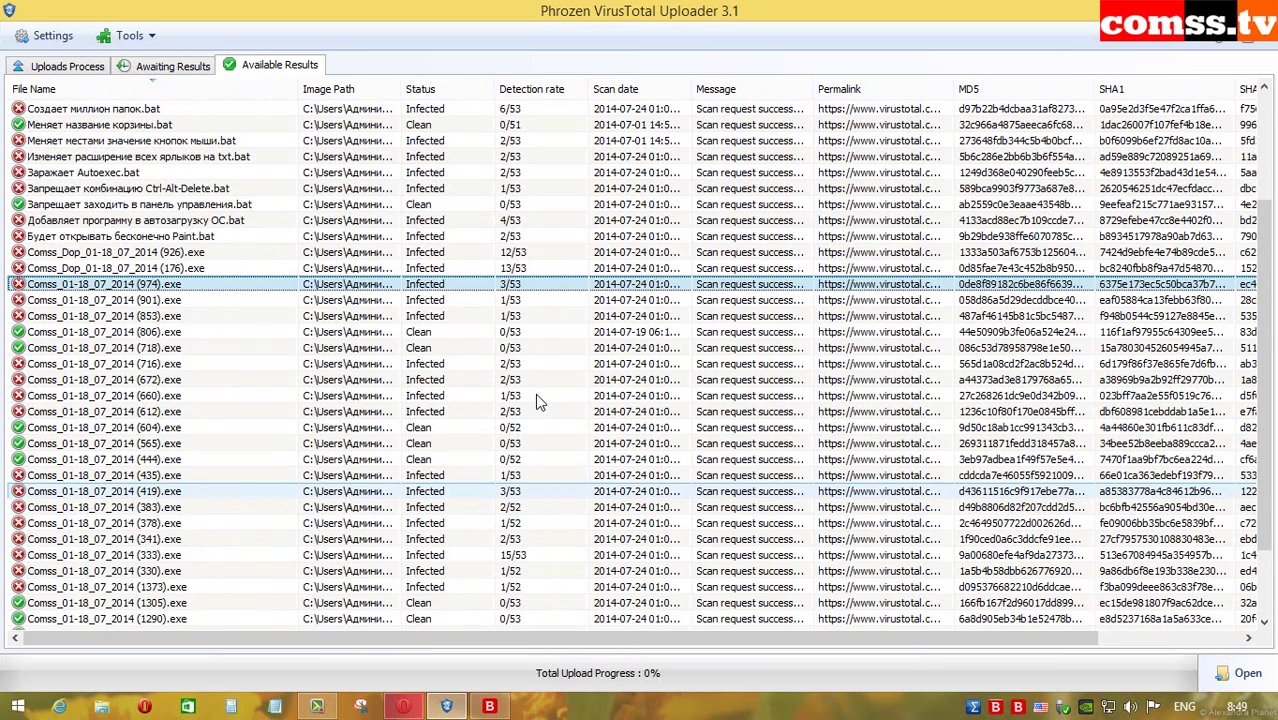
scroll(535, 397, up, 3)
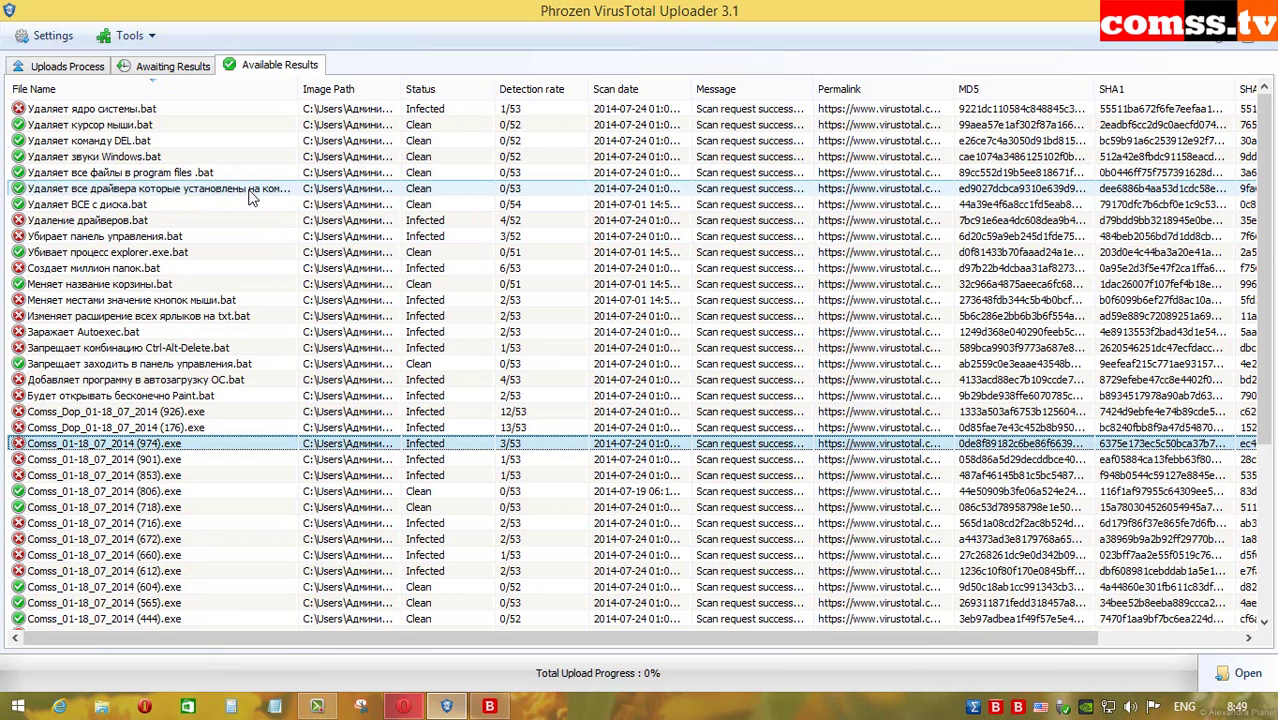
Step: Review the .bat results, including the Paint.bat one, then show the desktop with Win+D
click(252, 192)
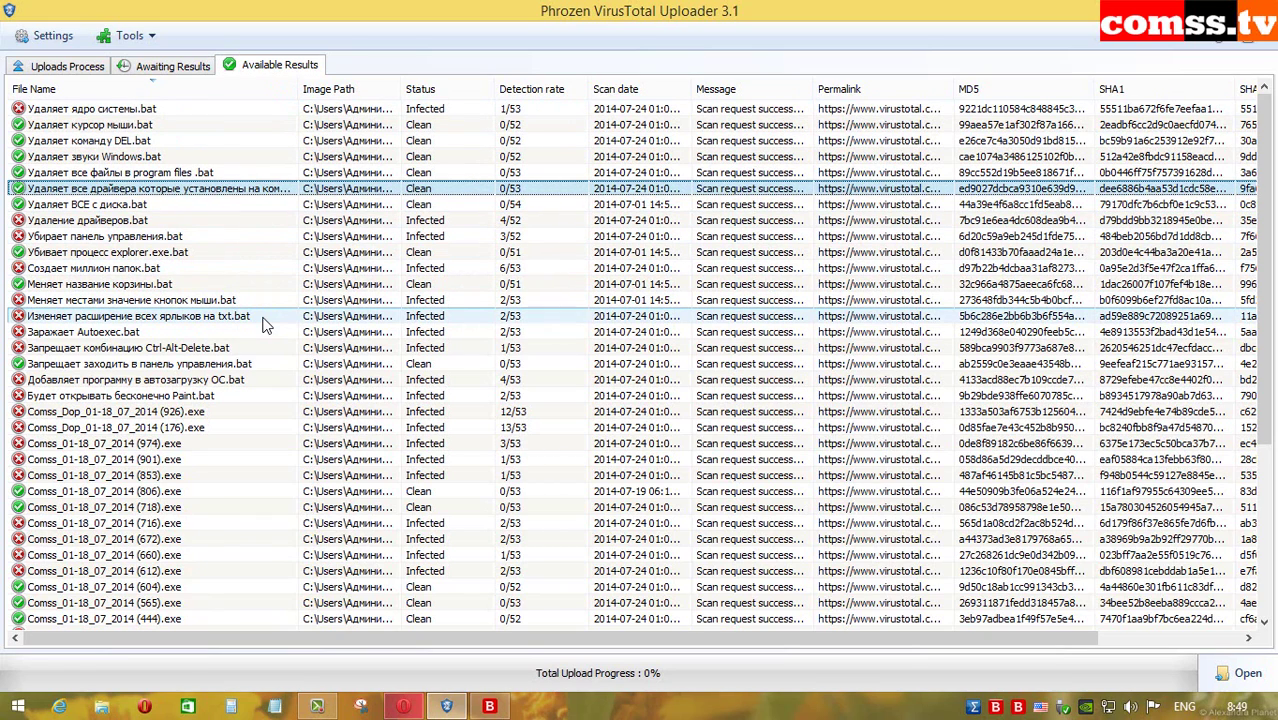
click(523, 395)
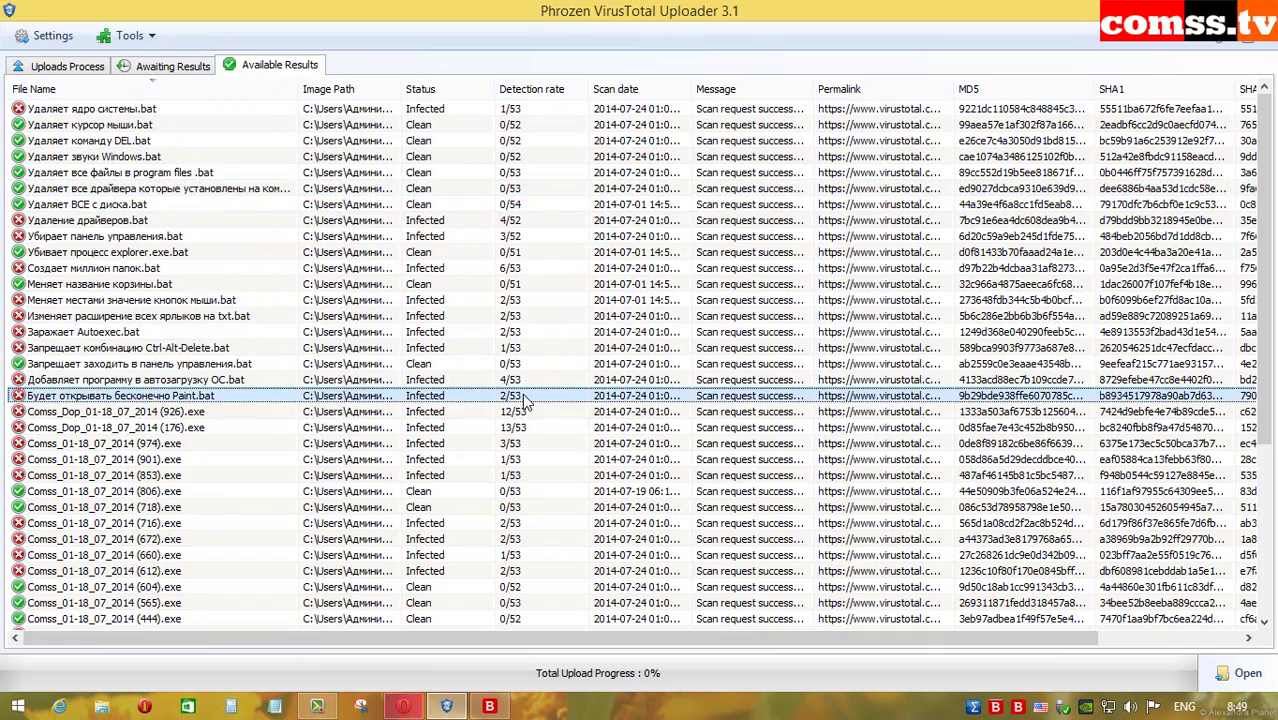
scroll(523, 394, down, 4)
scroll(523, 394, down, 1)
key(super+d)
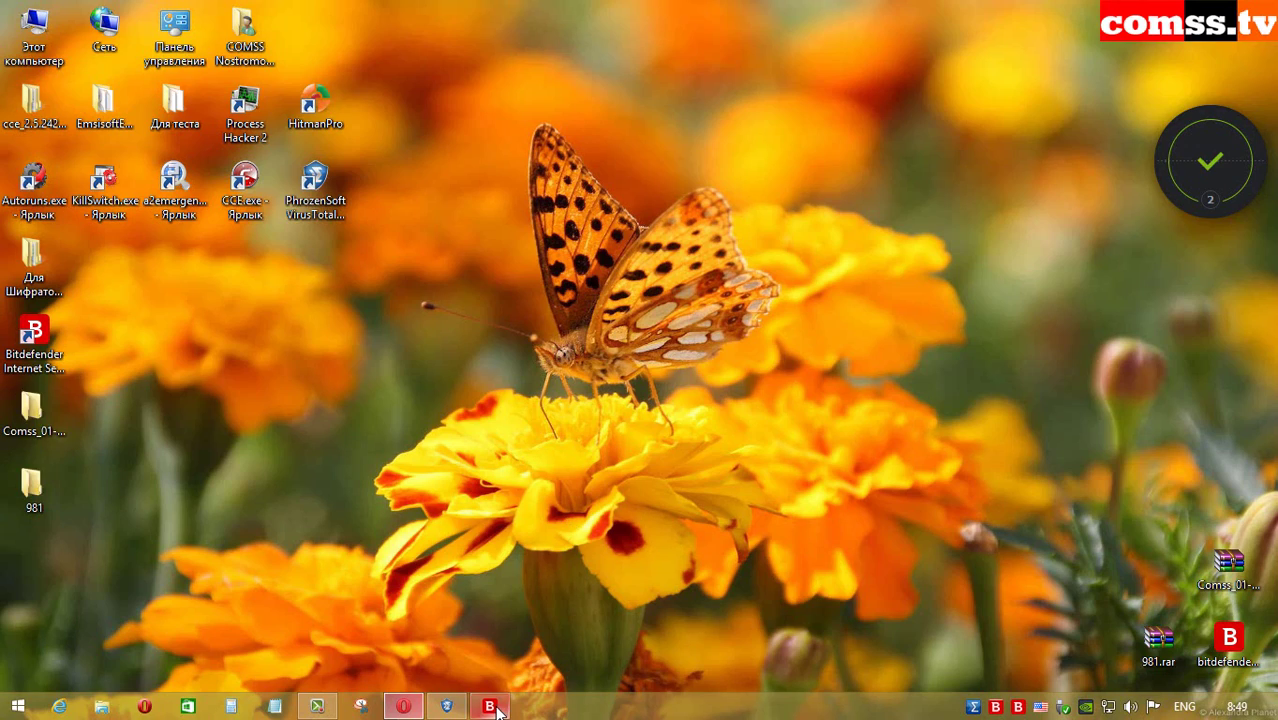
Step: Restore the Bitdefender Security Center window from its taskbar icon
mouse_move(497, 709)
click(489, 708)
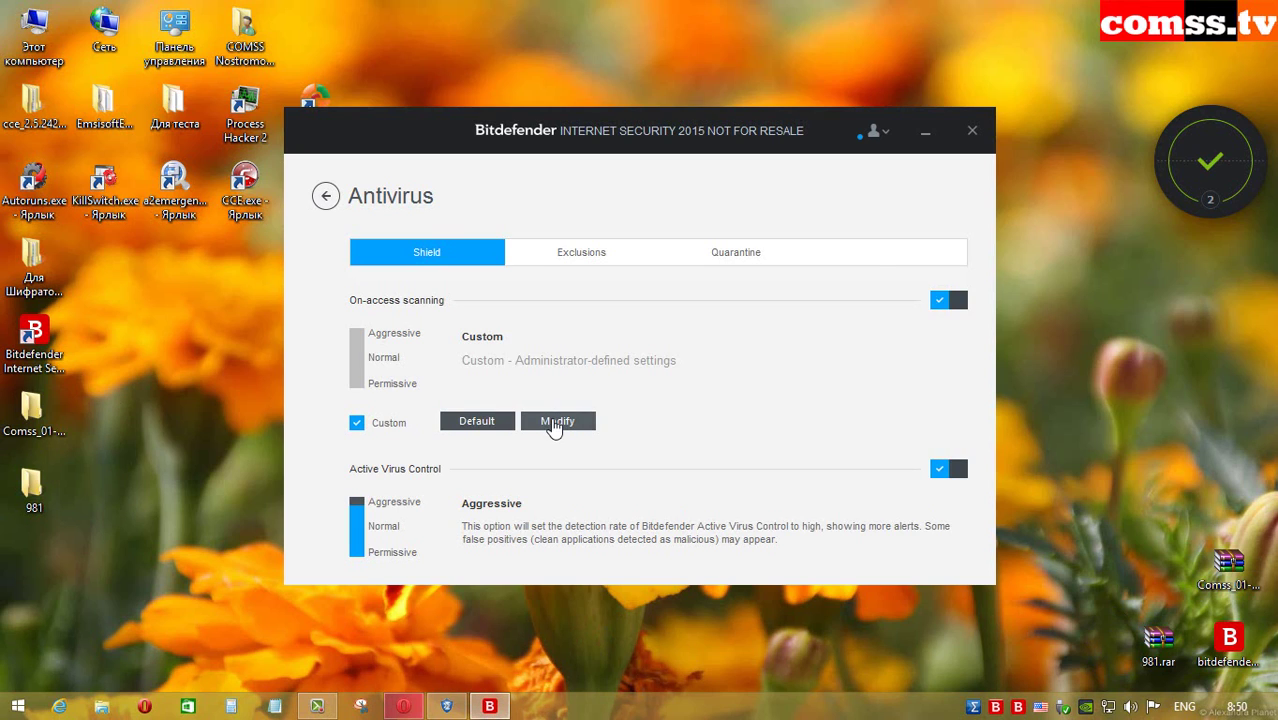
Step: Check the antivirus shield's Archives and Actions settings and close them unchanged
click(556, 428)
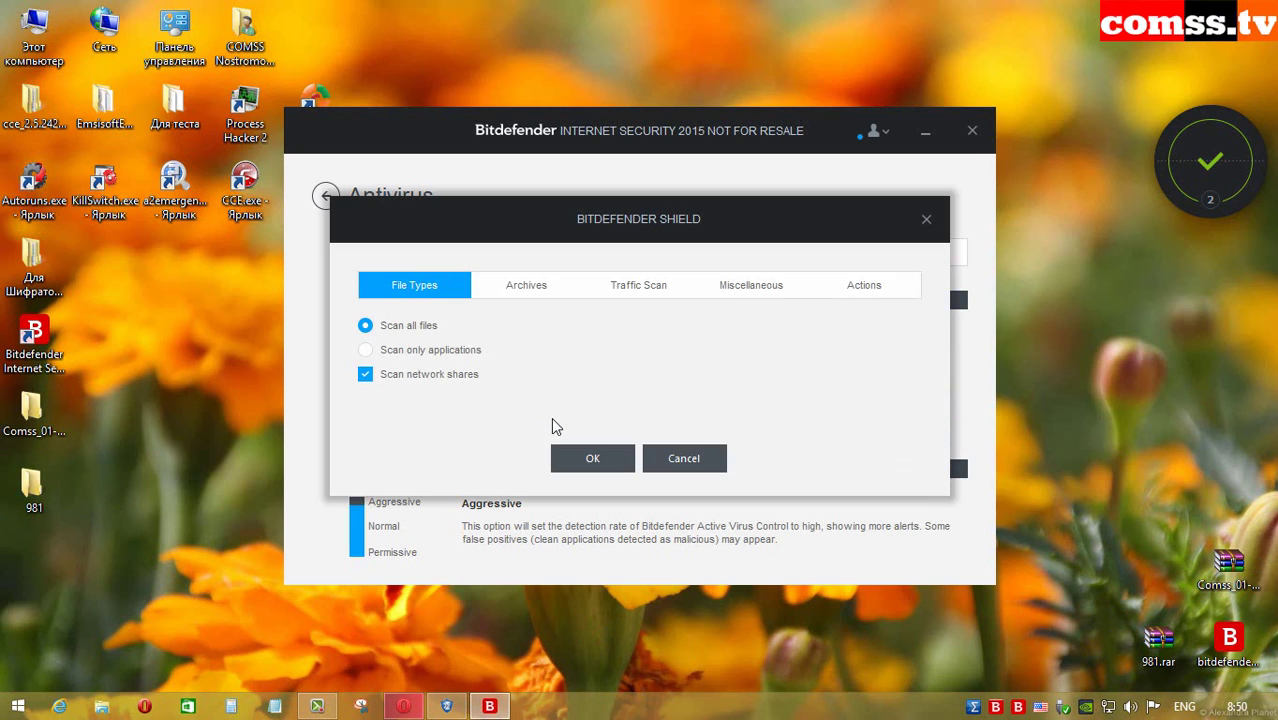
click(505, 292)
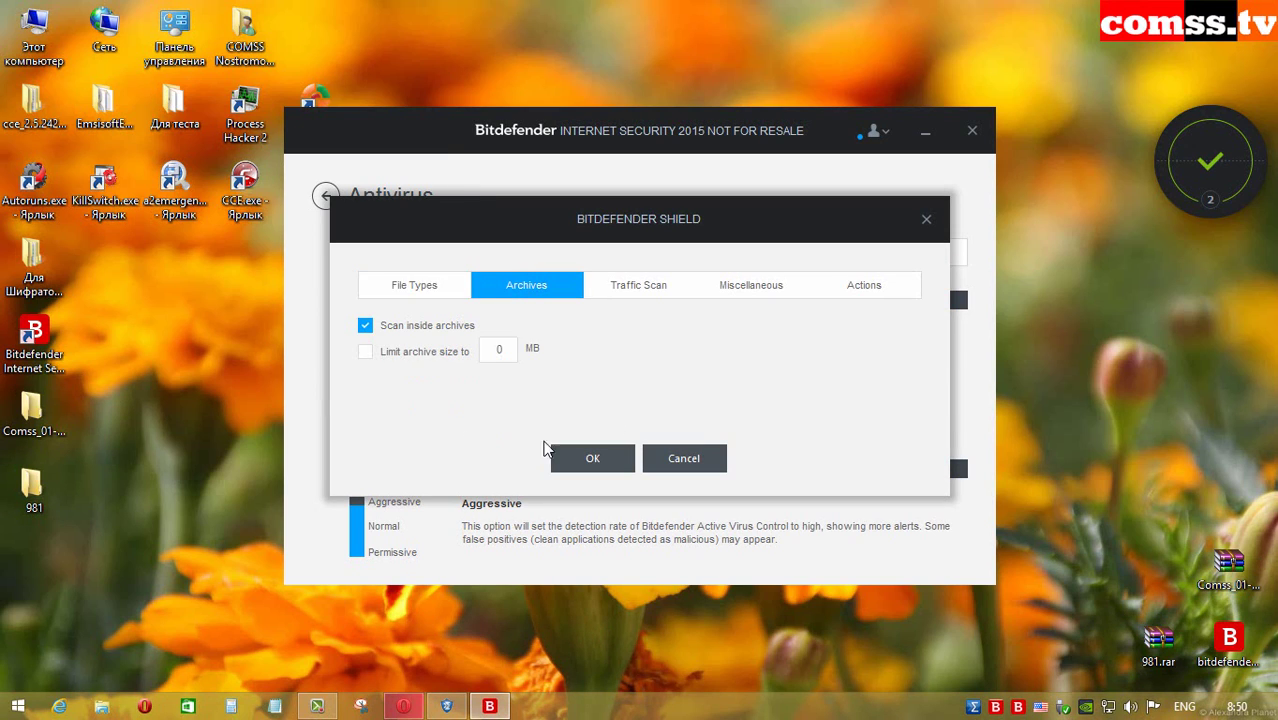
click(836, 287)
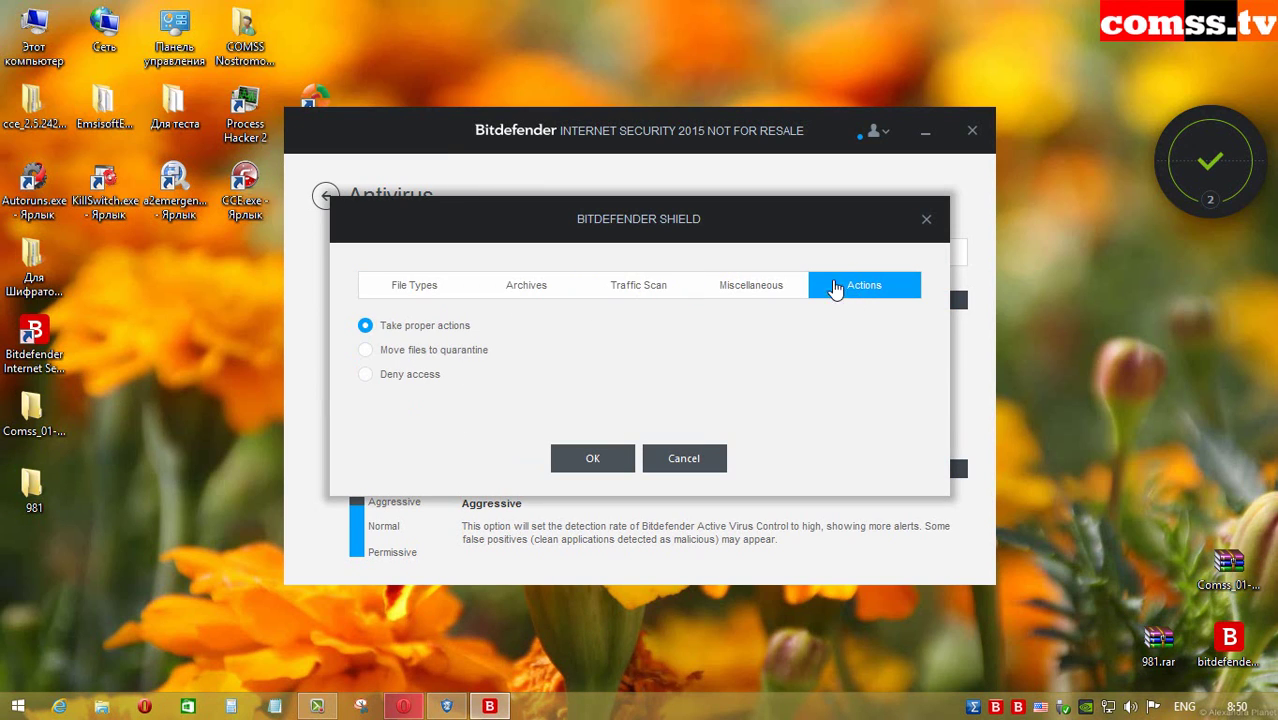
click(602, 462)
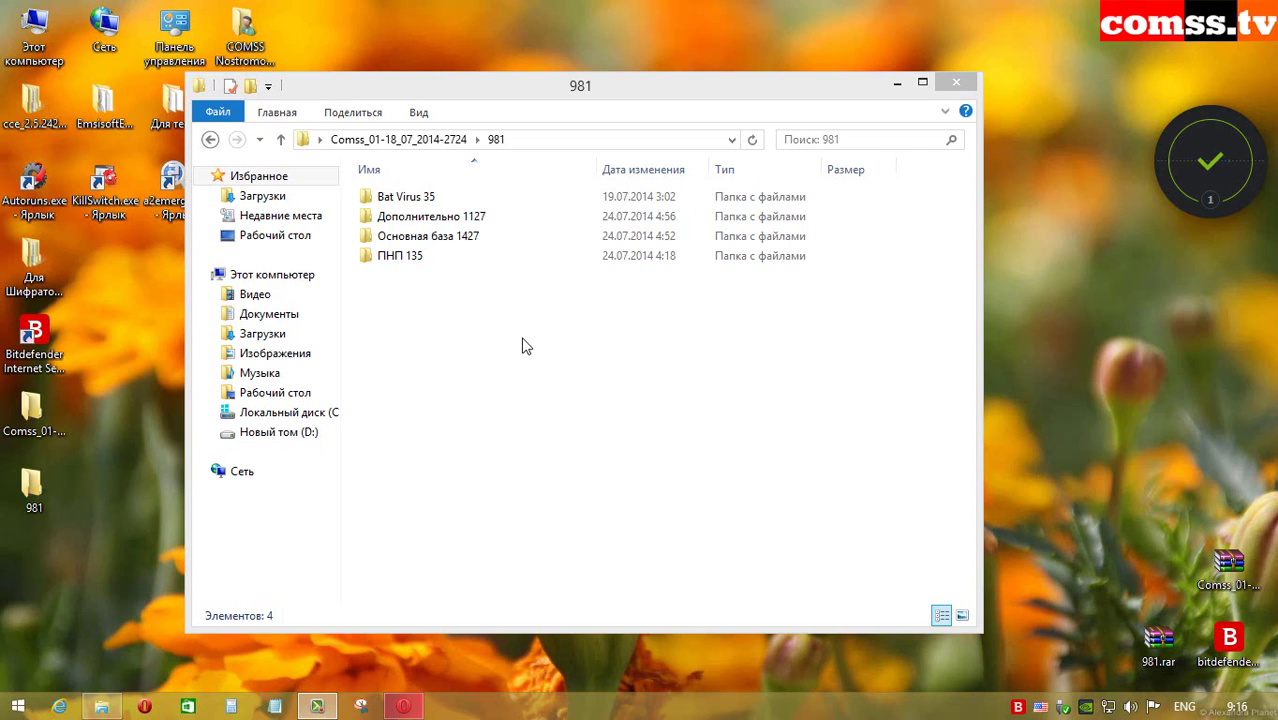
Step: Open the empty ПНП 135 folder, return to 981, and open Основная база 1427
click(483, 262)
double_click(470, 258)
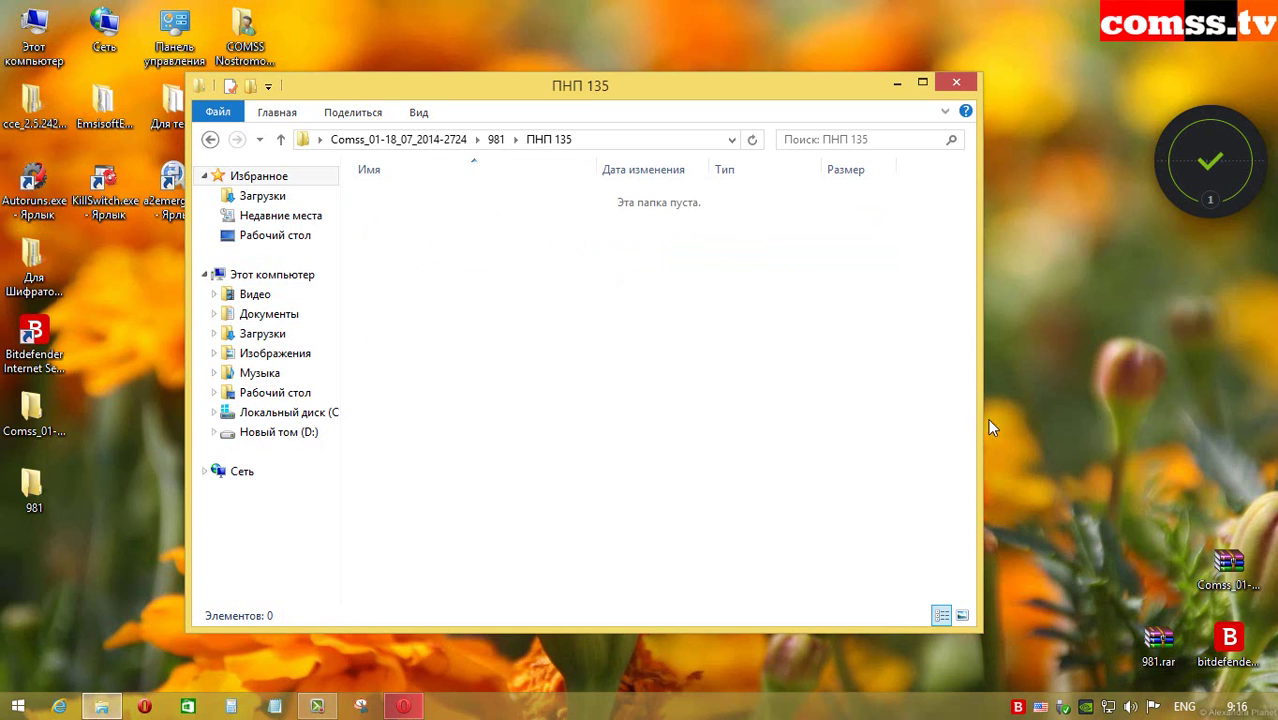
click(496, 139)
double_click(500, 240)
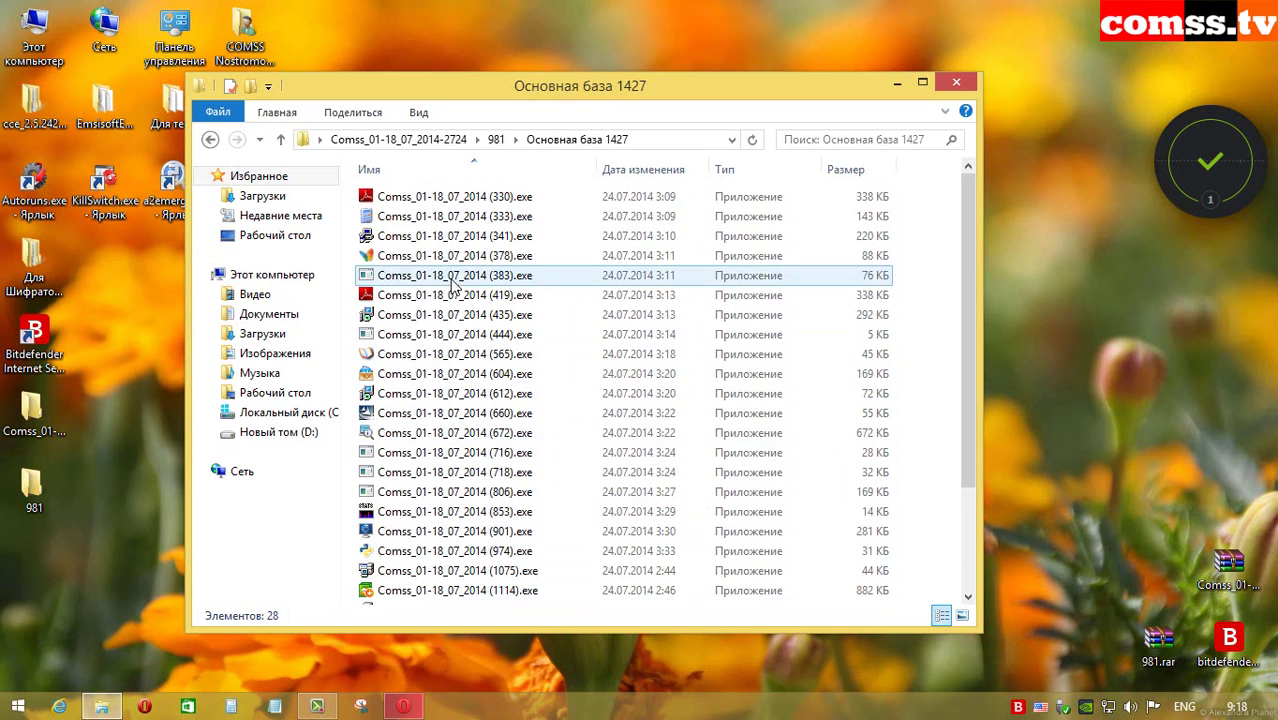
Step: View Дополнительно 1127's two remaining .exe files, then open Bat Virus 35 and its Bat Virus folder
click(281, 139)
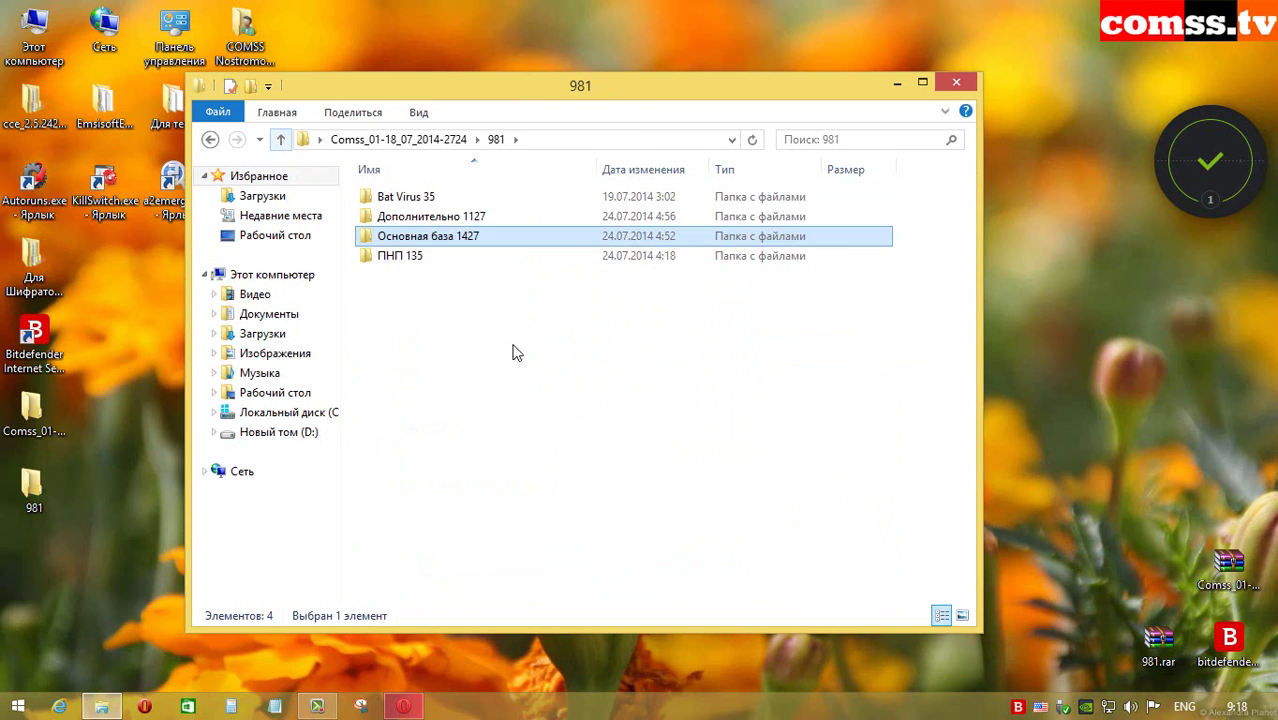
click(516, 226)
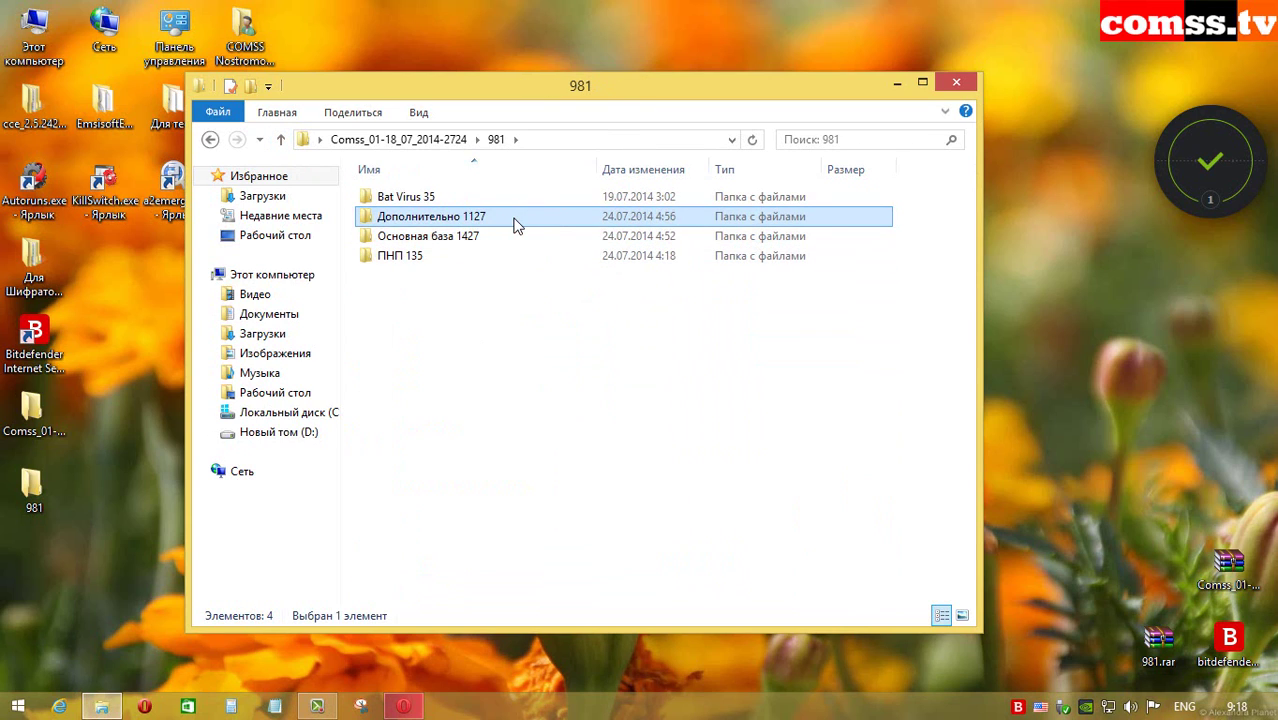
double_click(516, 226)
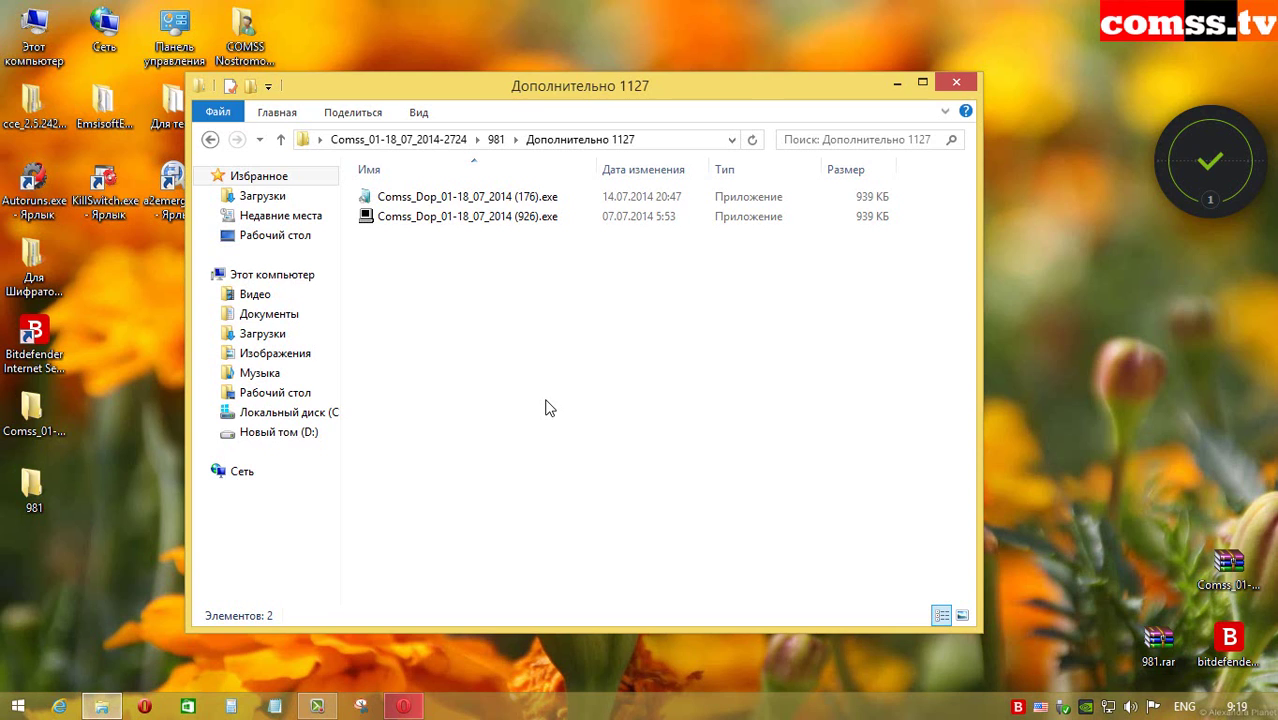
key(BackSpace)
double_click(466, 199)
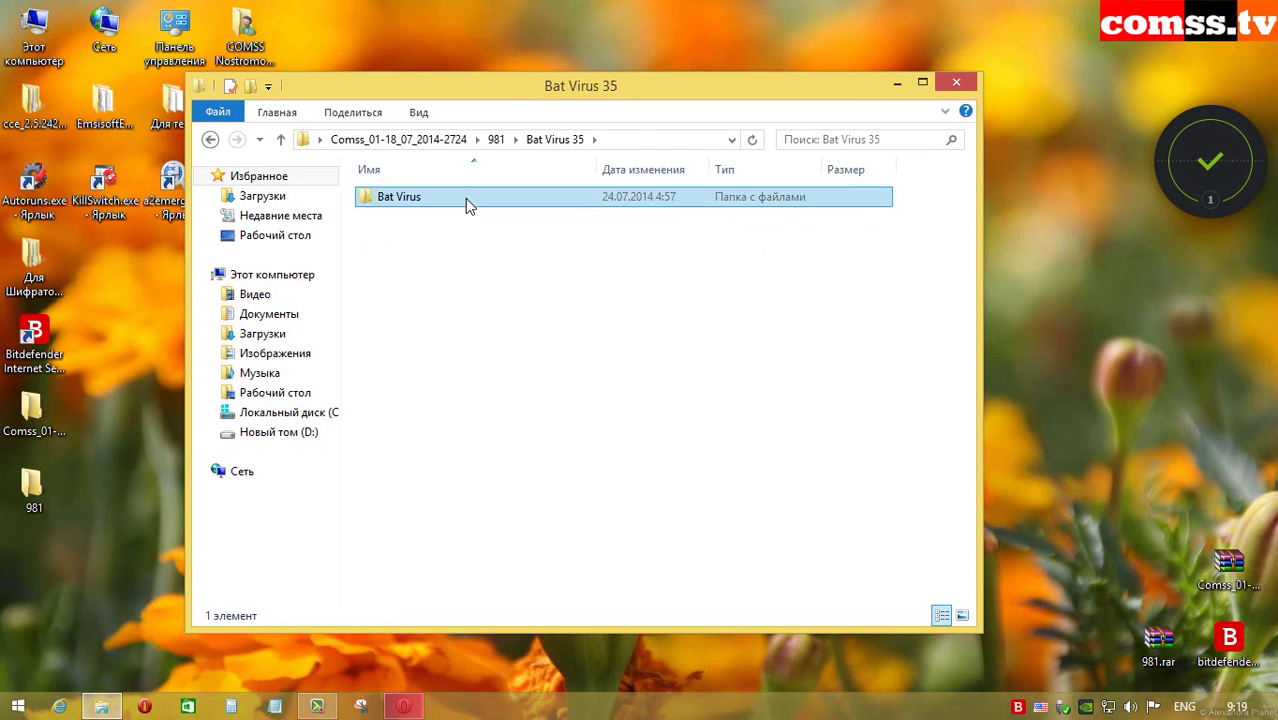
double_click(465, 198)
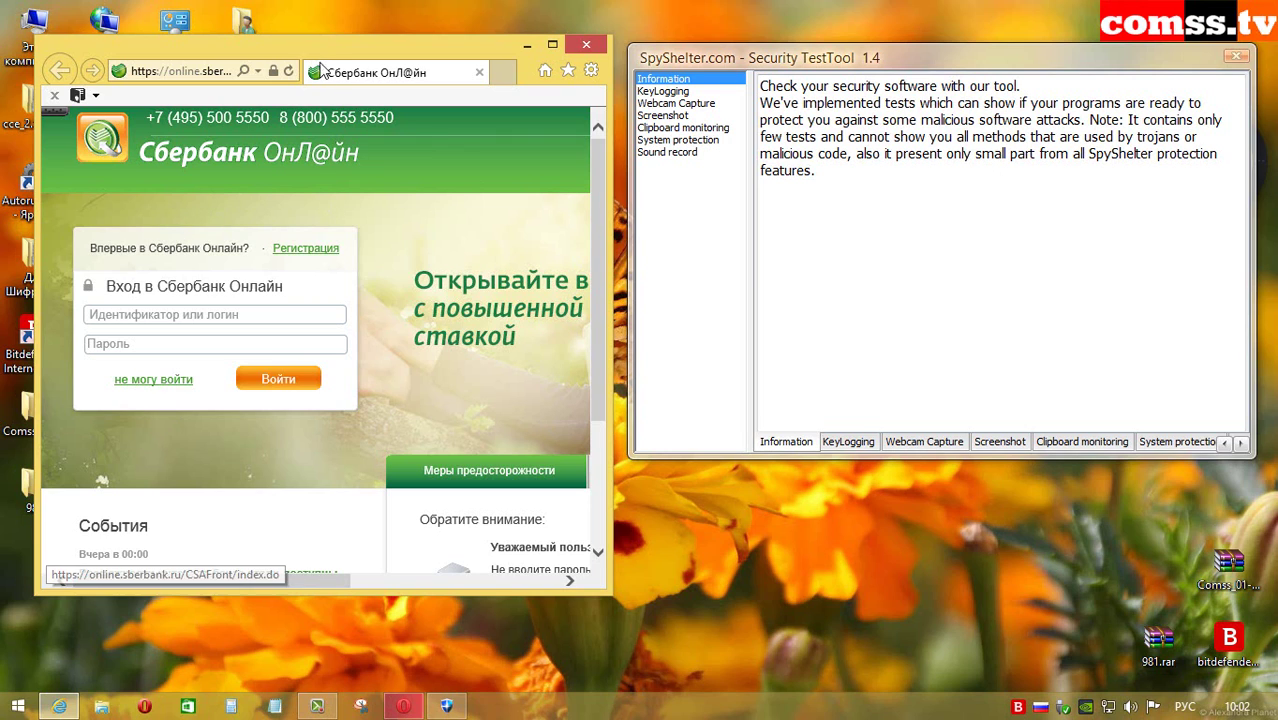
Step: Start the keylogging and clipboard tests, enter test login and password text, and copy the login
click(663, 91)
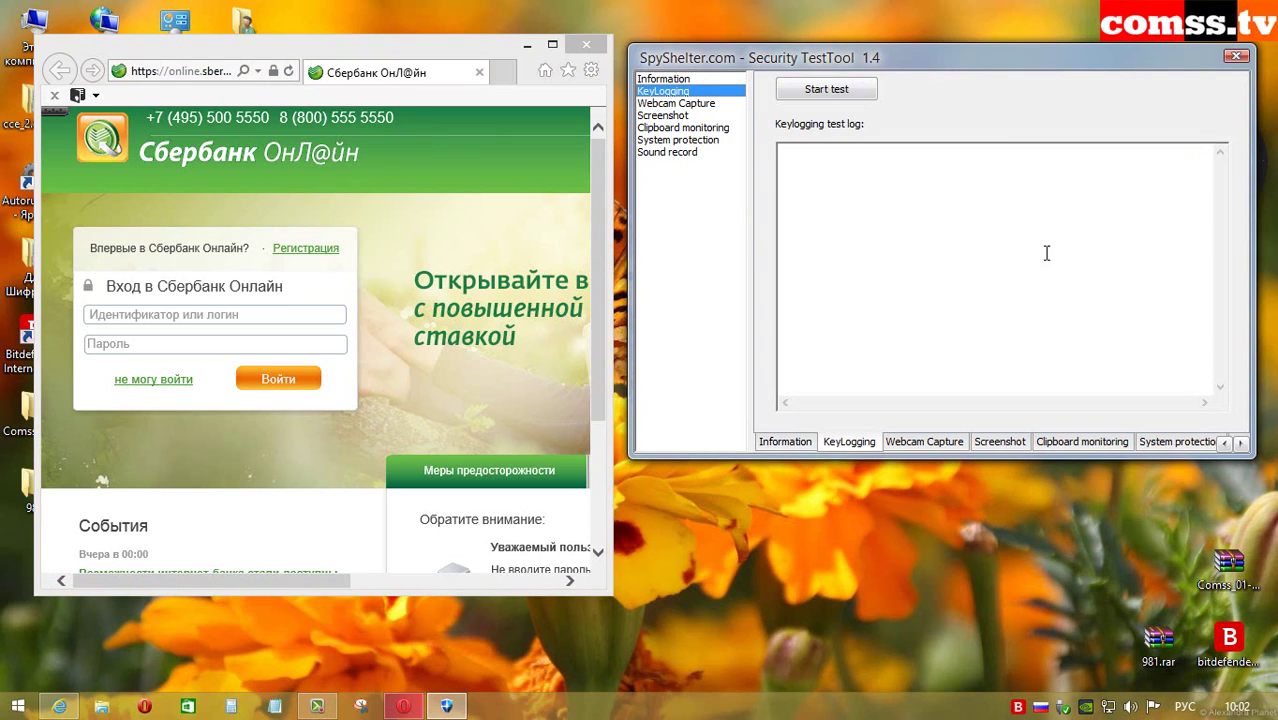
click(825, 91)
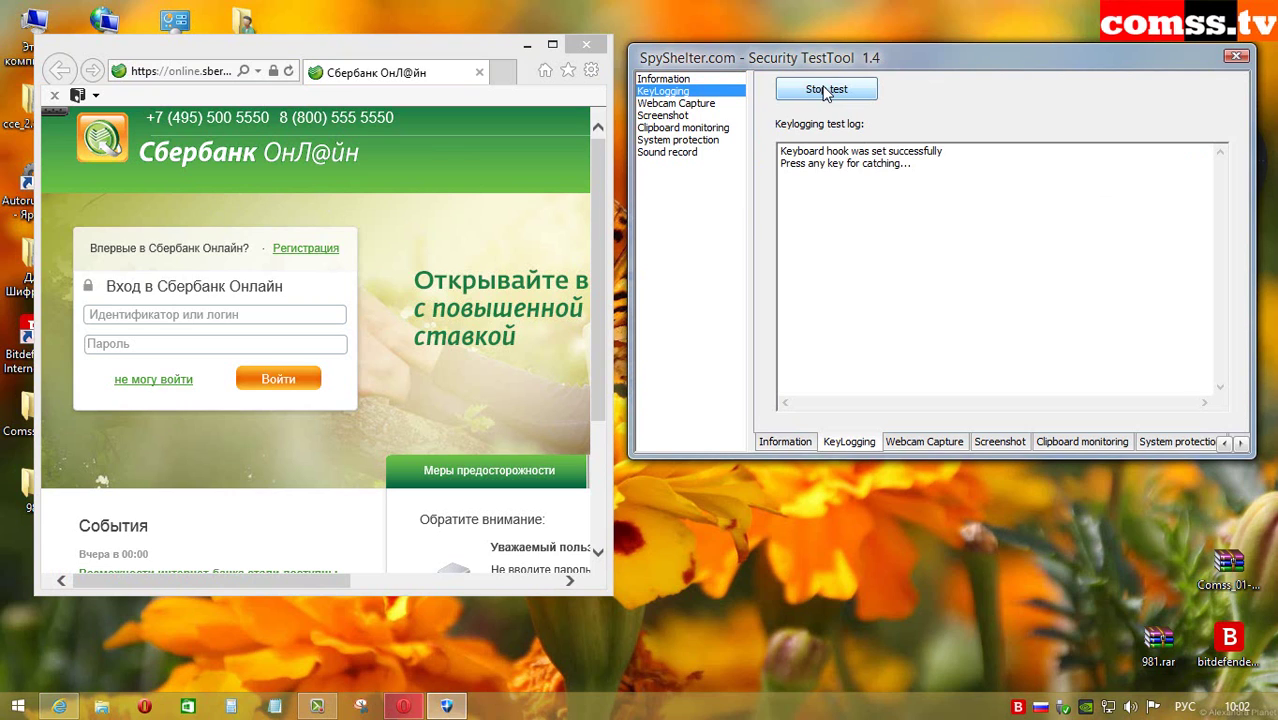
click(684, 128)
click(836, 91)
click(146, 313)
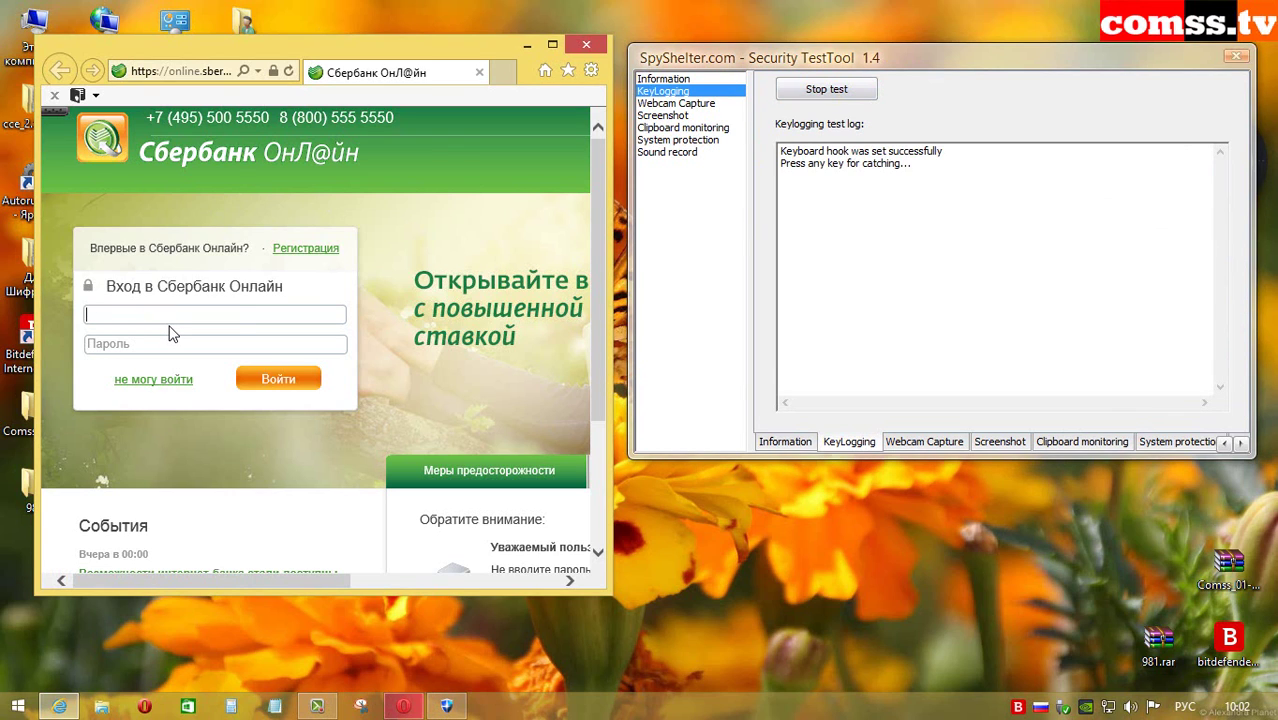
text(укукукукукукук)
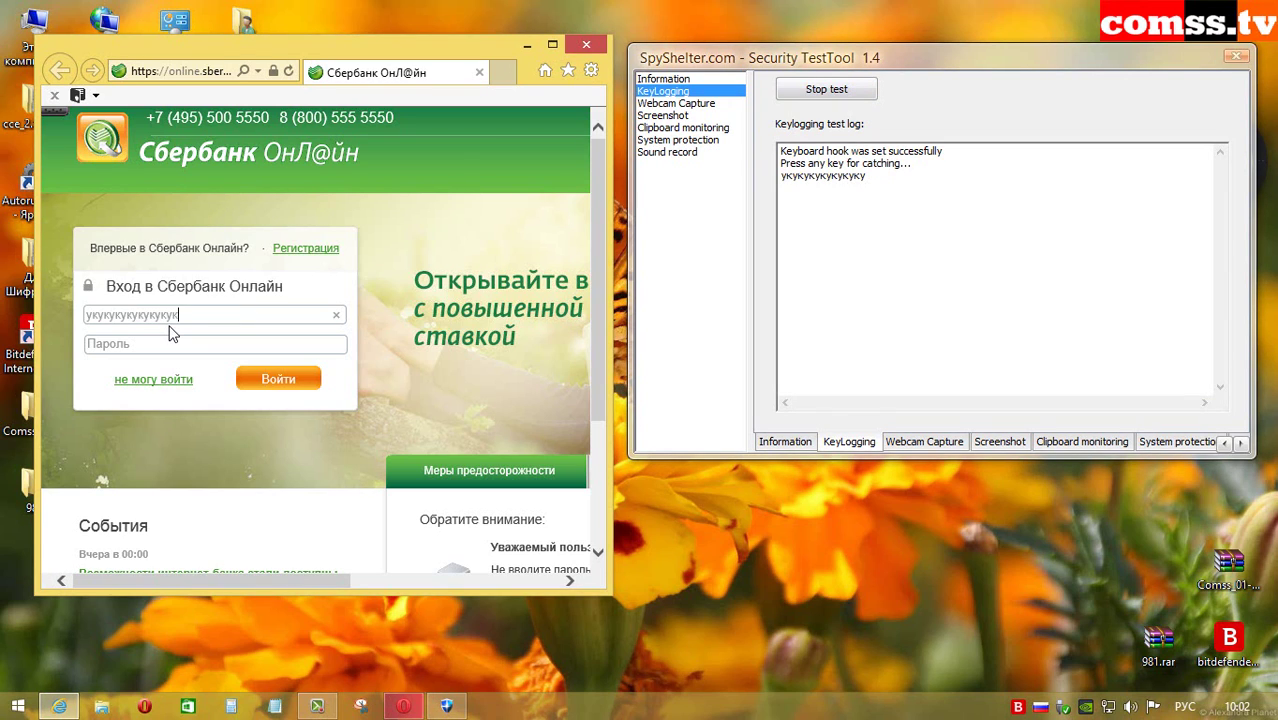
click(172, 343)
text(343434343434343434)
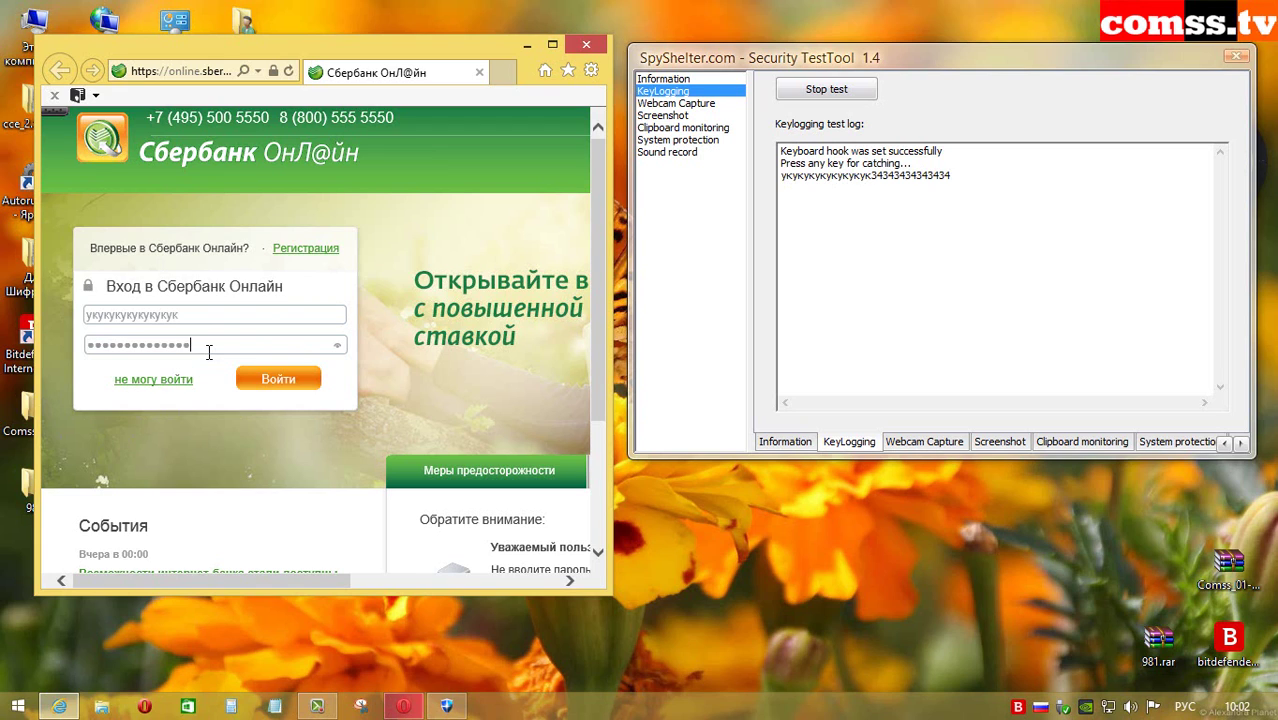
text(34)
double_click(134, 315)
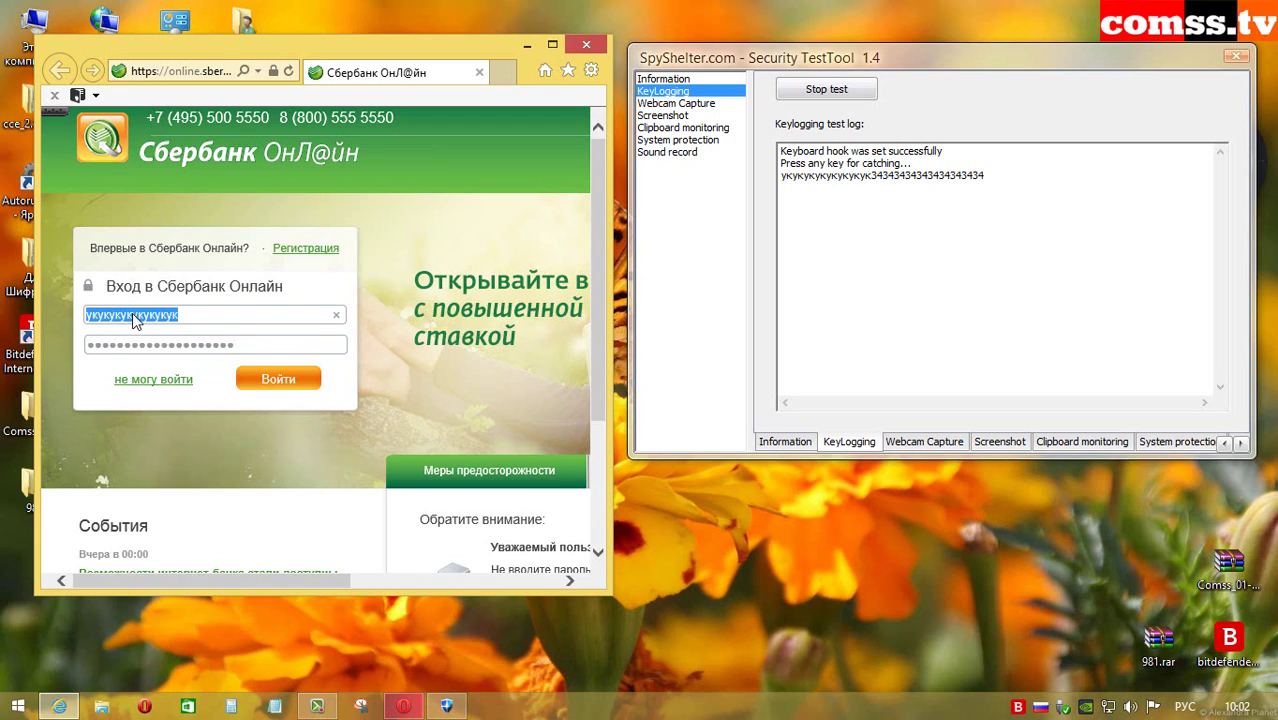
right_click(134, 316)
click(216, 377)
click(670, 128)
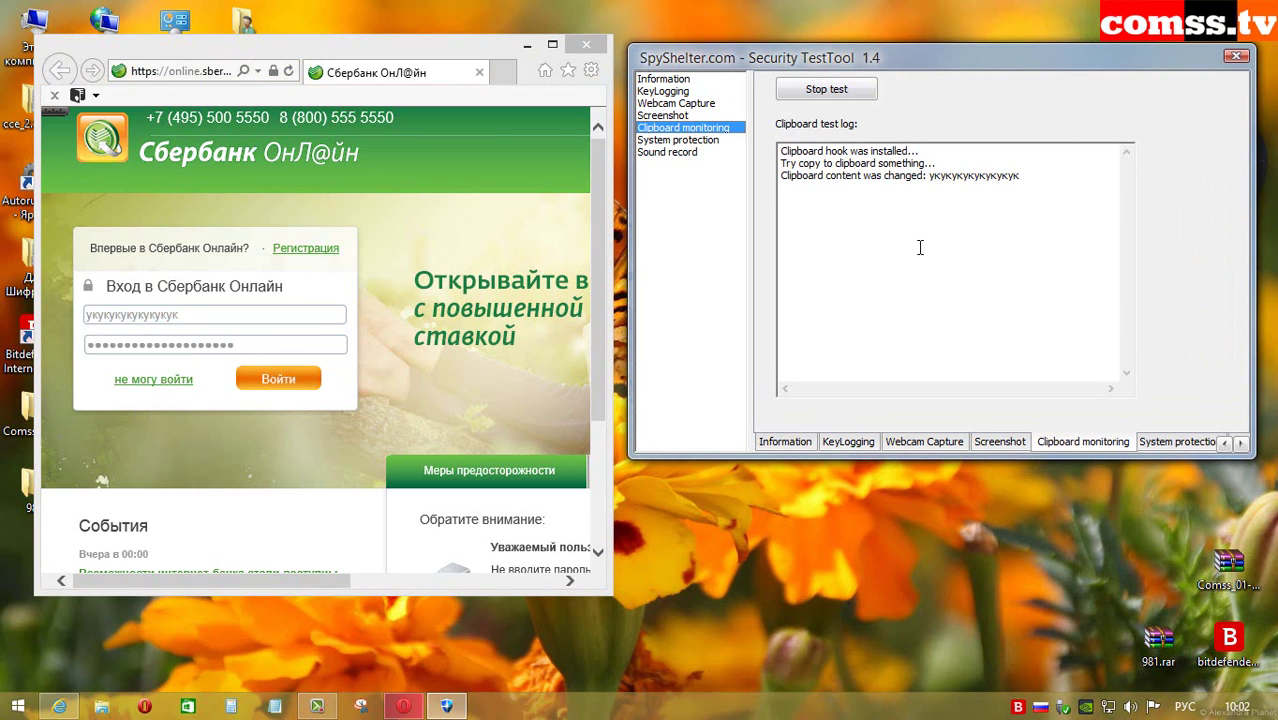
Step: Run every screenshot capture test, Test1a through Test5b
key(Up)
click(779, 94)
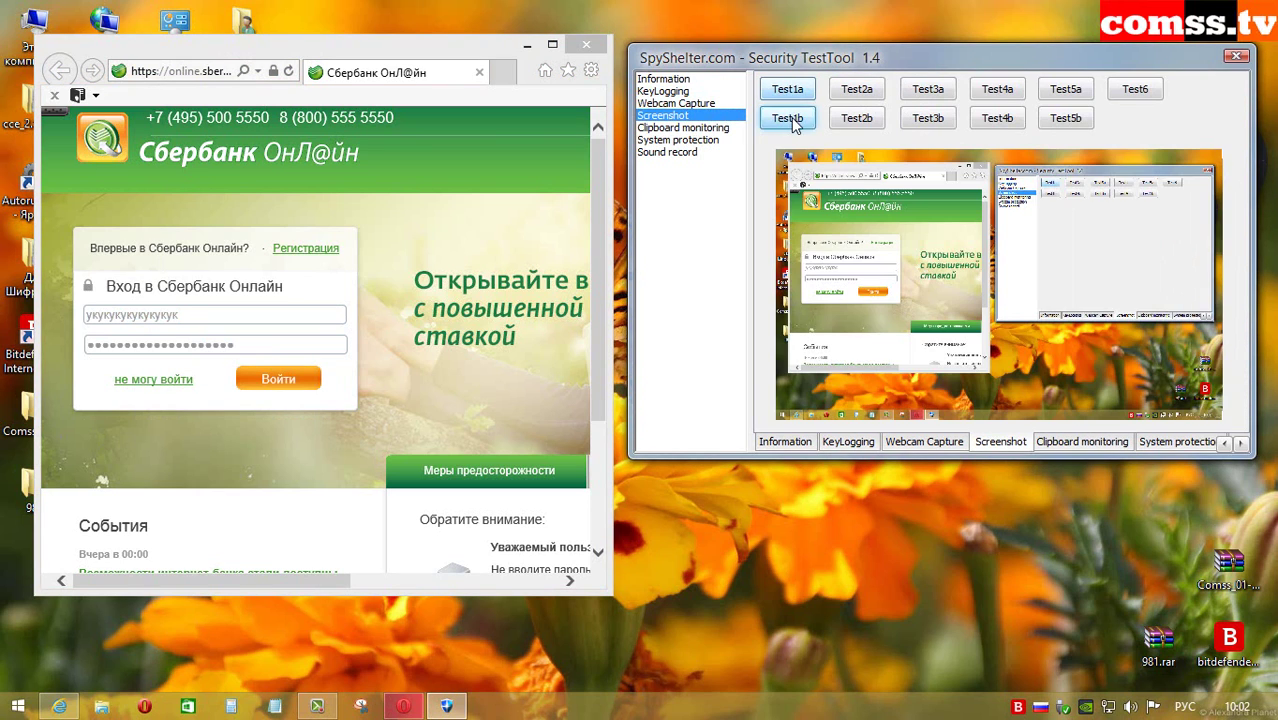
click(856, 89)
click(856, 118)
click(926, 92)
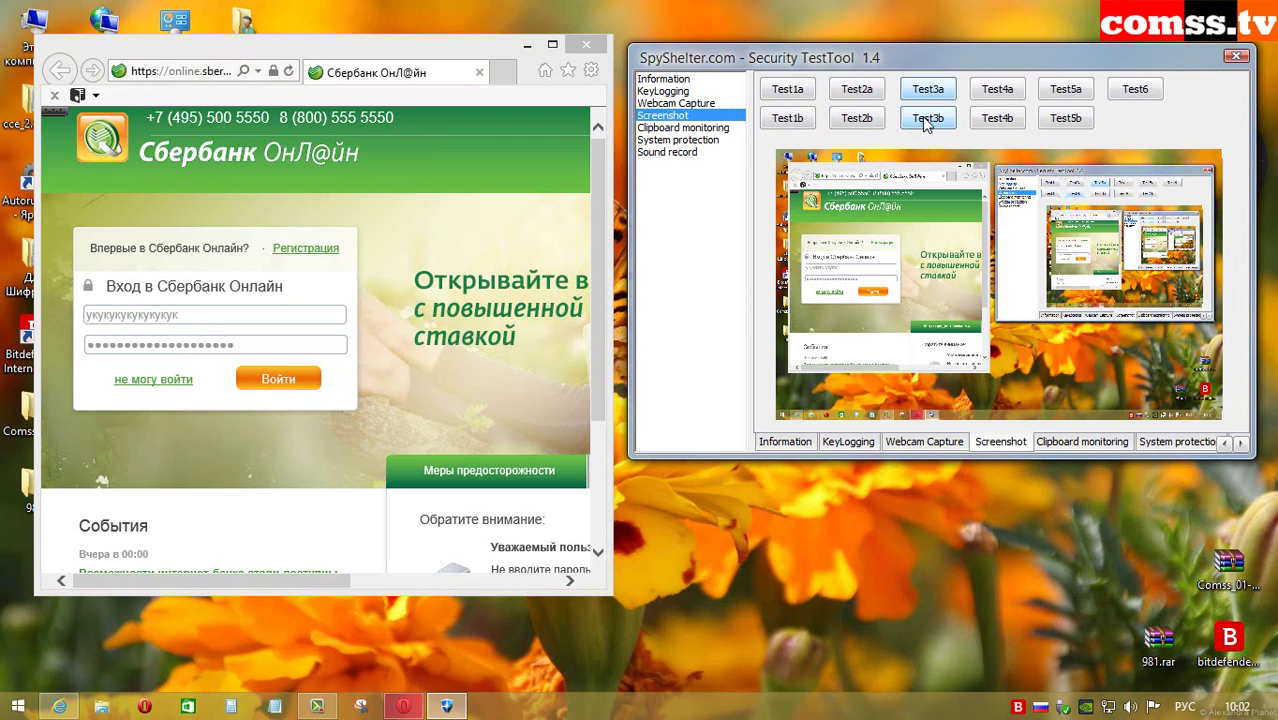
click(928, 118)
click(997, 89)
click(997, 118)
click(1066, 89)
click(1066, 116)
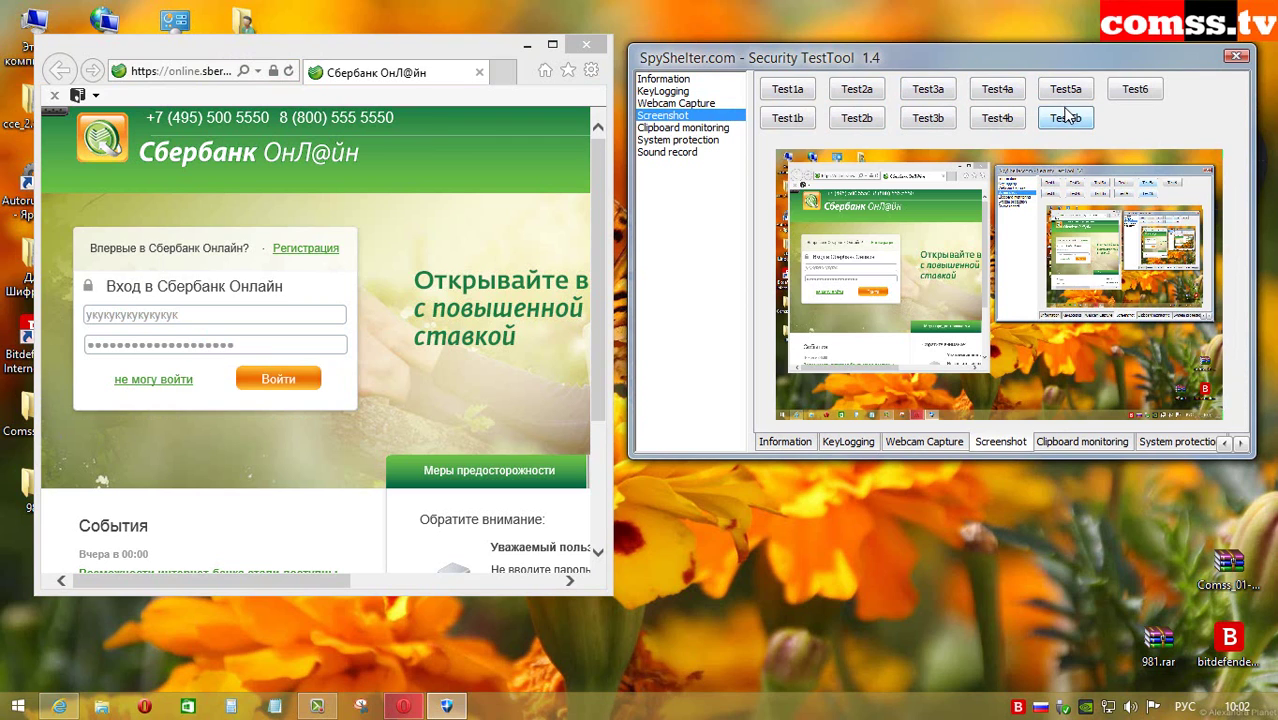
Step: Run registry access tests 1 and 2 on the system protection page
key(ctrl+Tab)
key(ctrl+Tab)
click(824, 85)
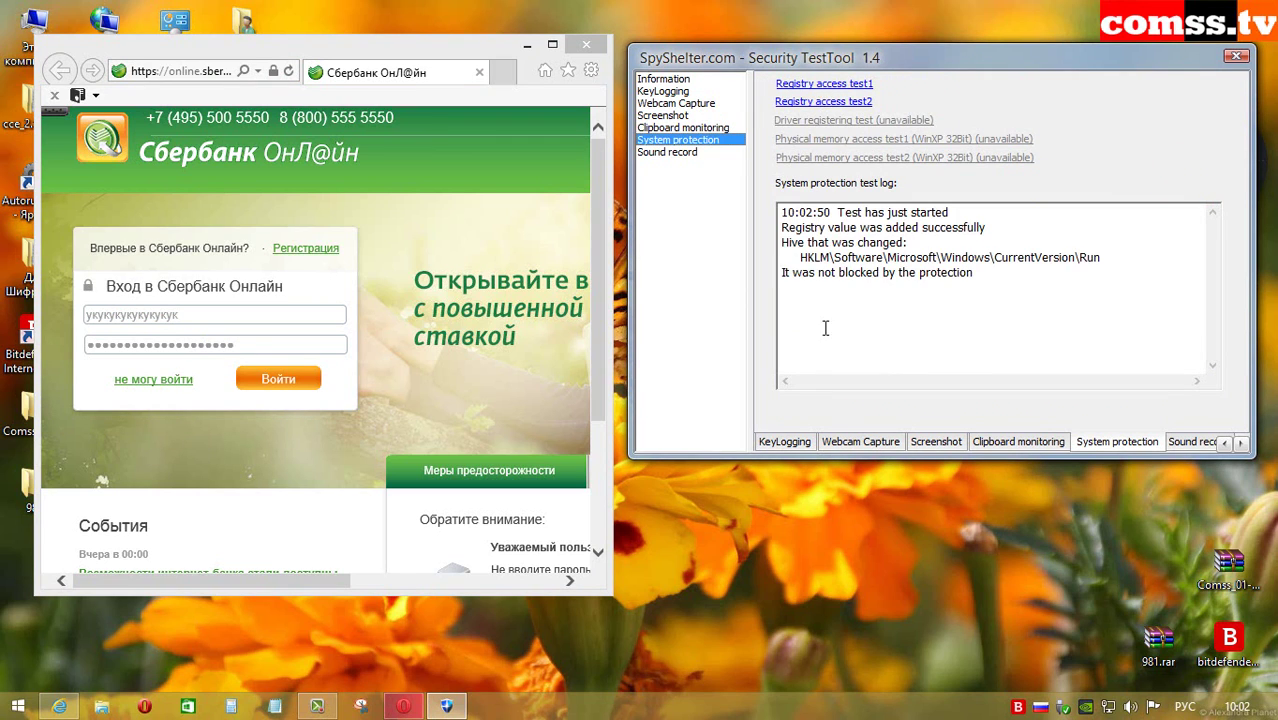
click(831, 103)
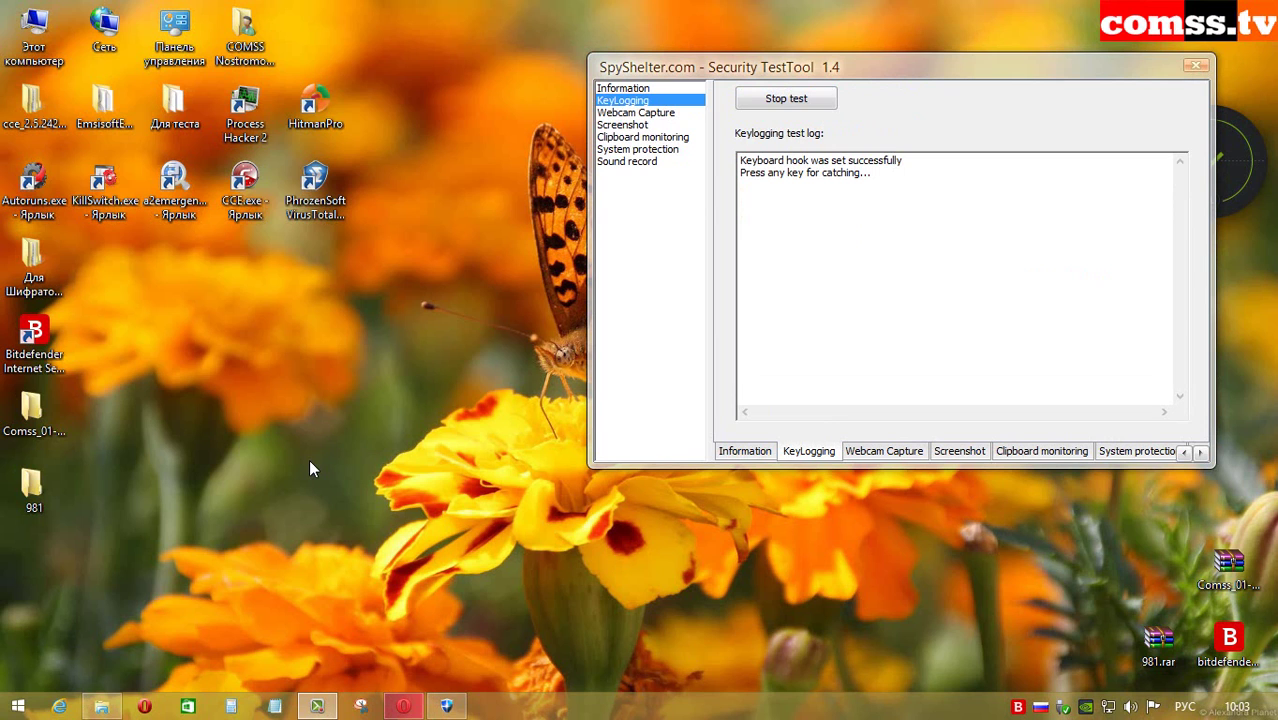
Step: Try launching Bitdefender Safepay secure browsing from the main window
click(1238, 180)
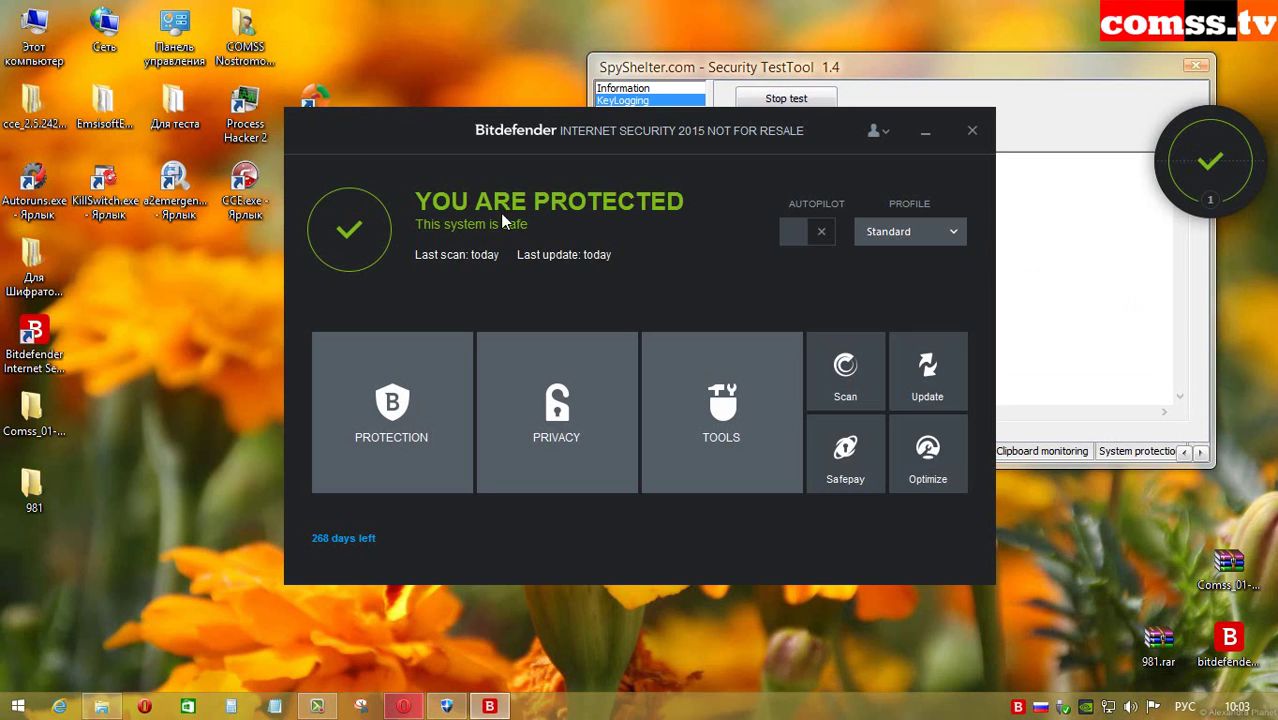
click(862, 463)
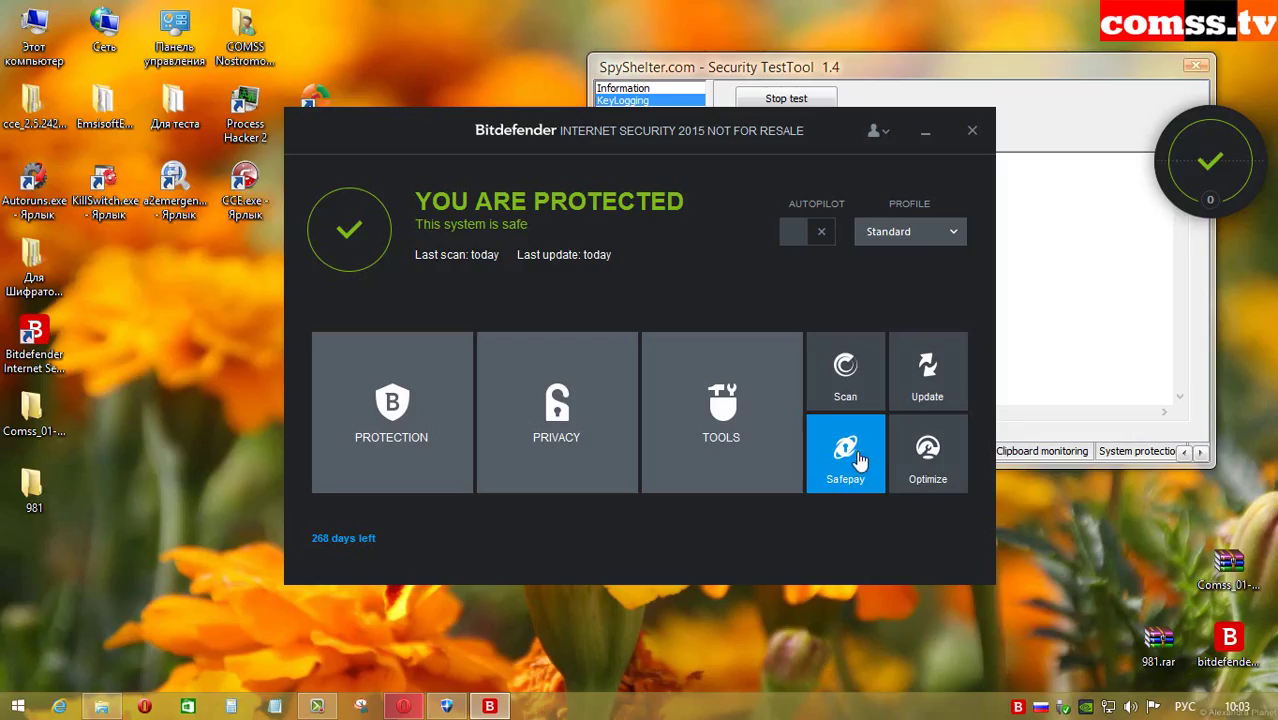
click(862, 463)
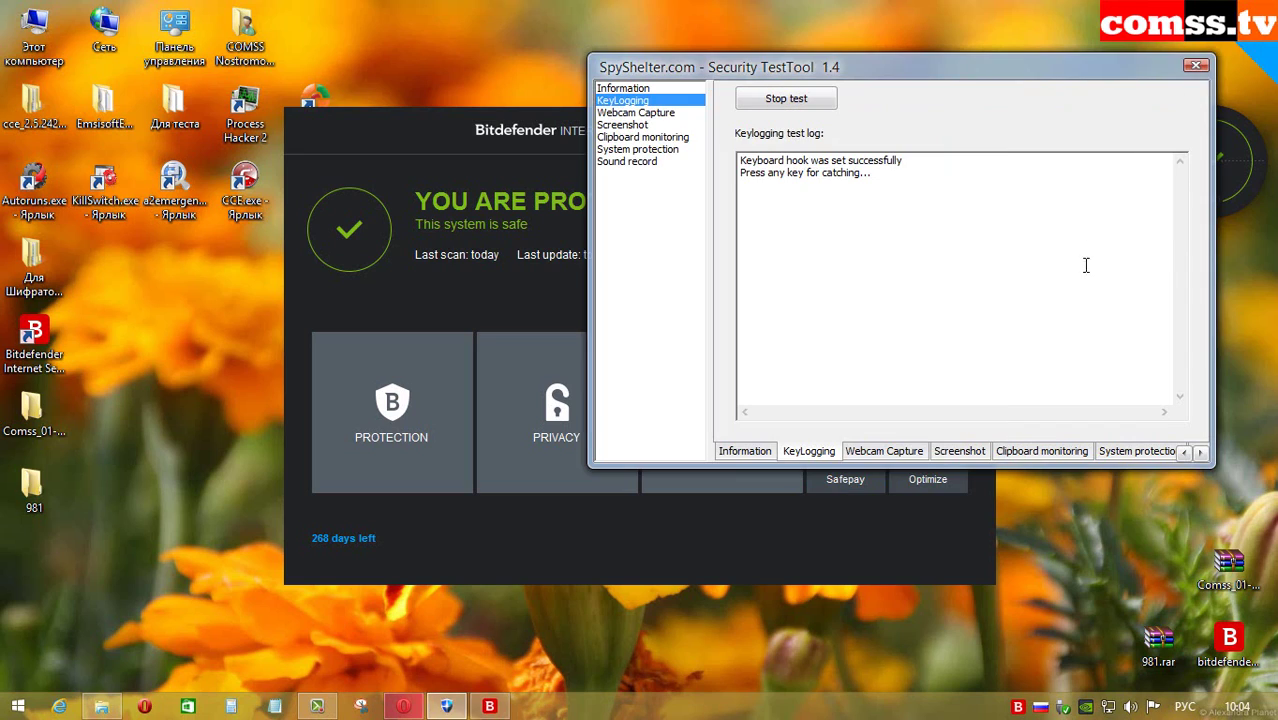
Step: Run the keylogging and clipboard tests, then screenshot tests Test1a through Test4b
click(879, 222)
click(645, 137)
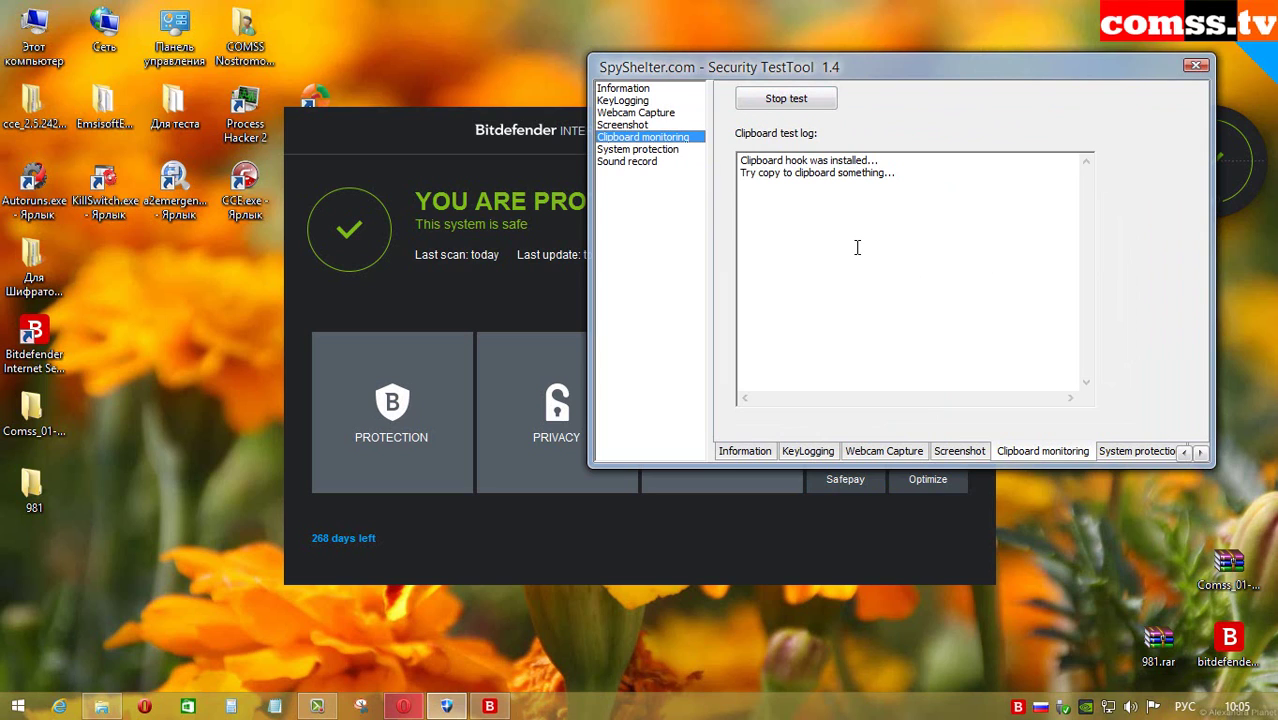
click(625, 124)
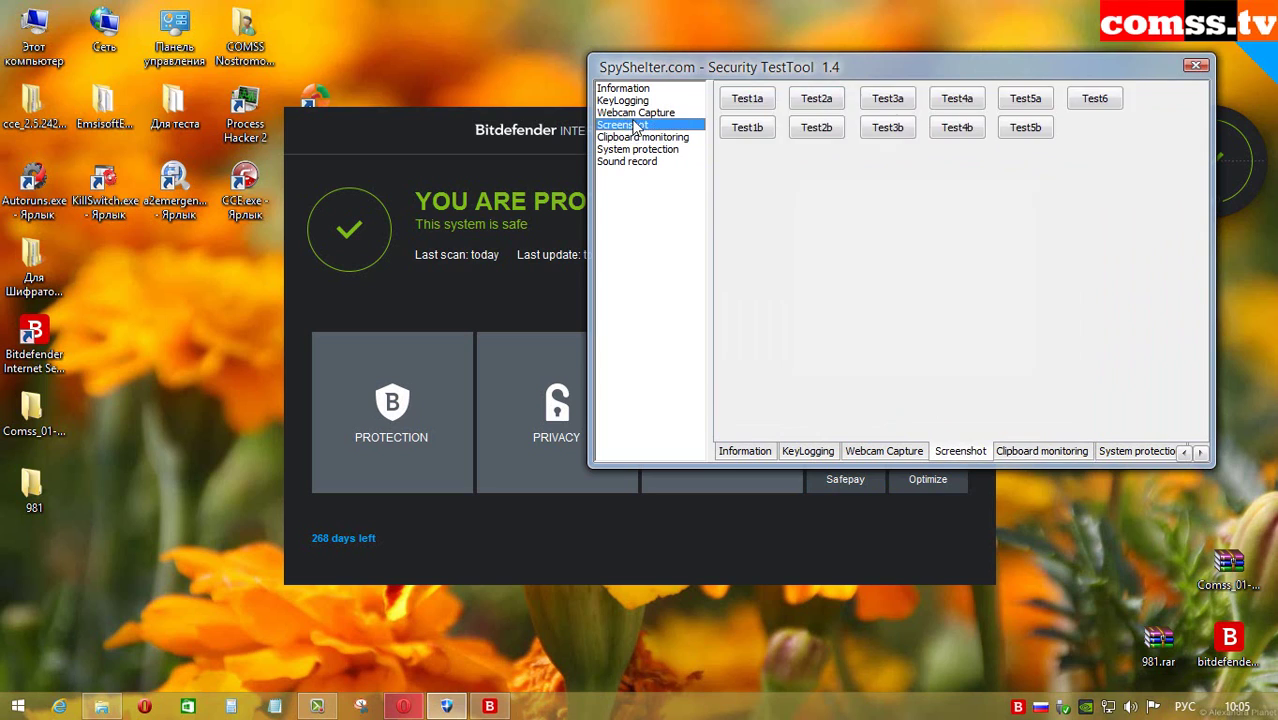
click(747, 98)
click(747, 127)
click(816, 98)
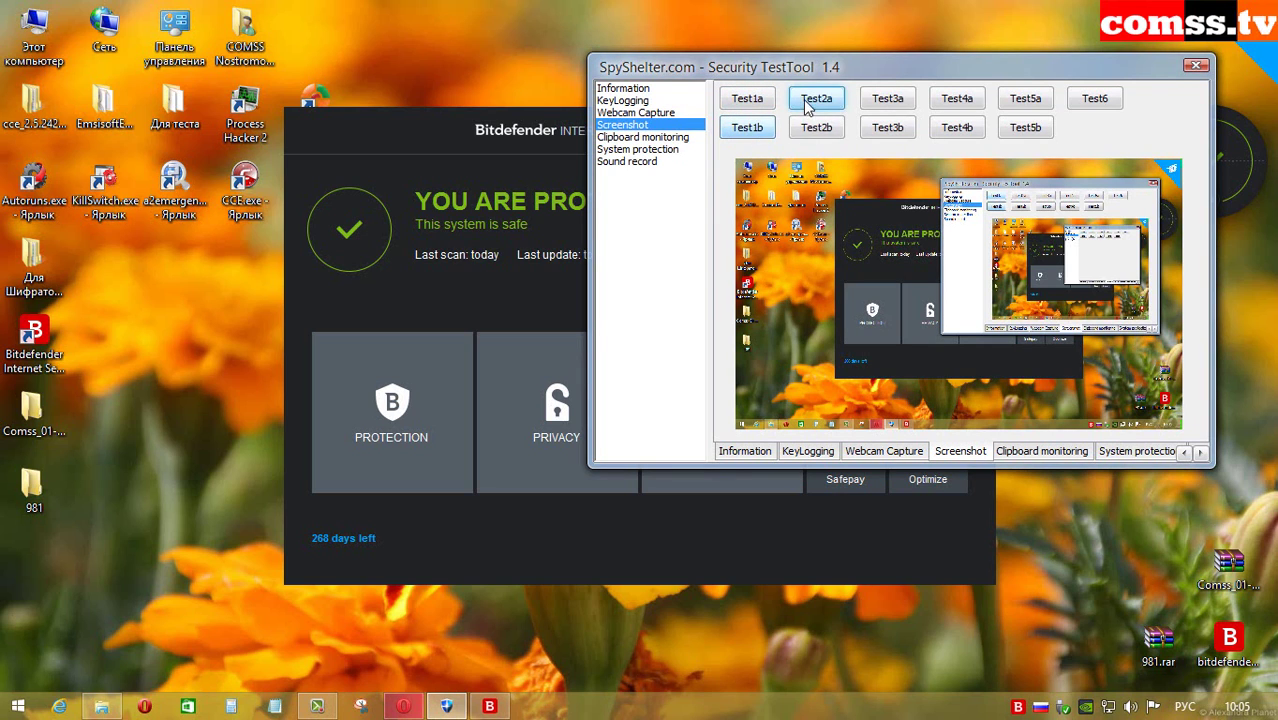
click(816, 127)
click(887, 98)
click(885, 130)
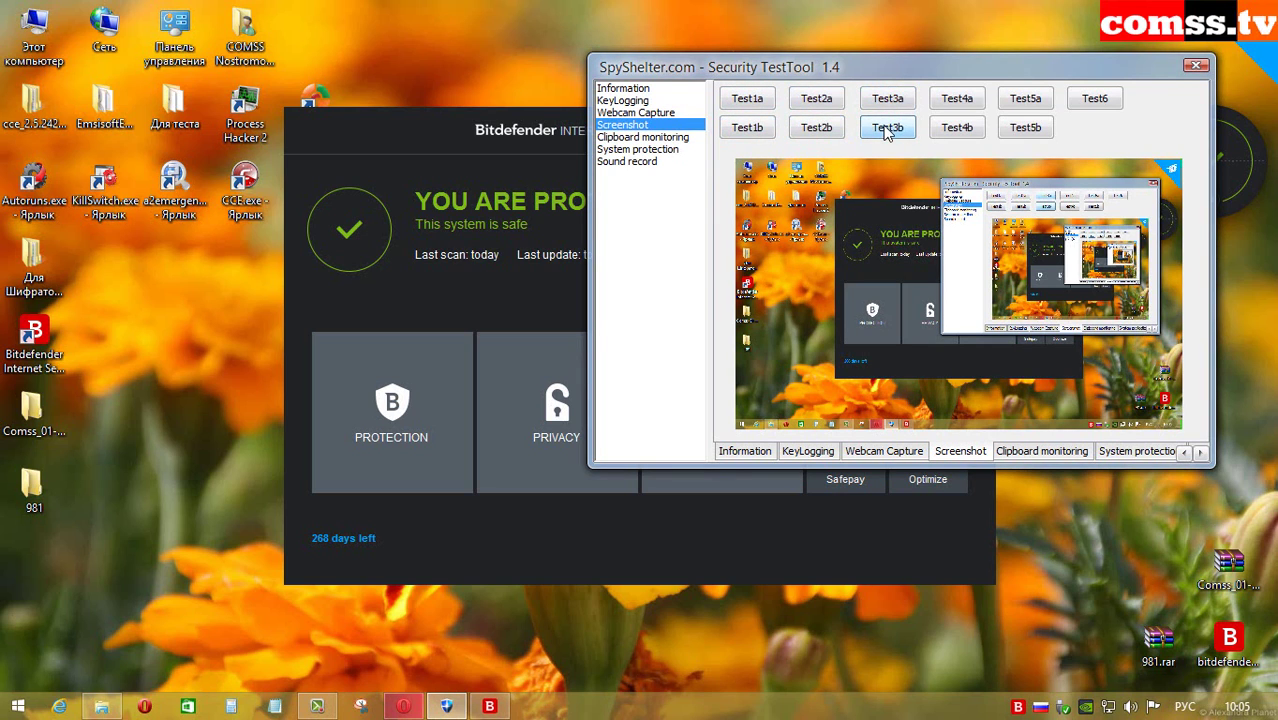
click(956, 98)
click(956, 128)
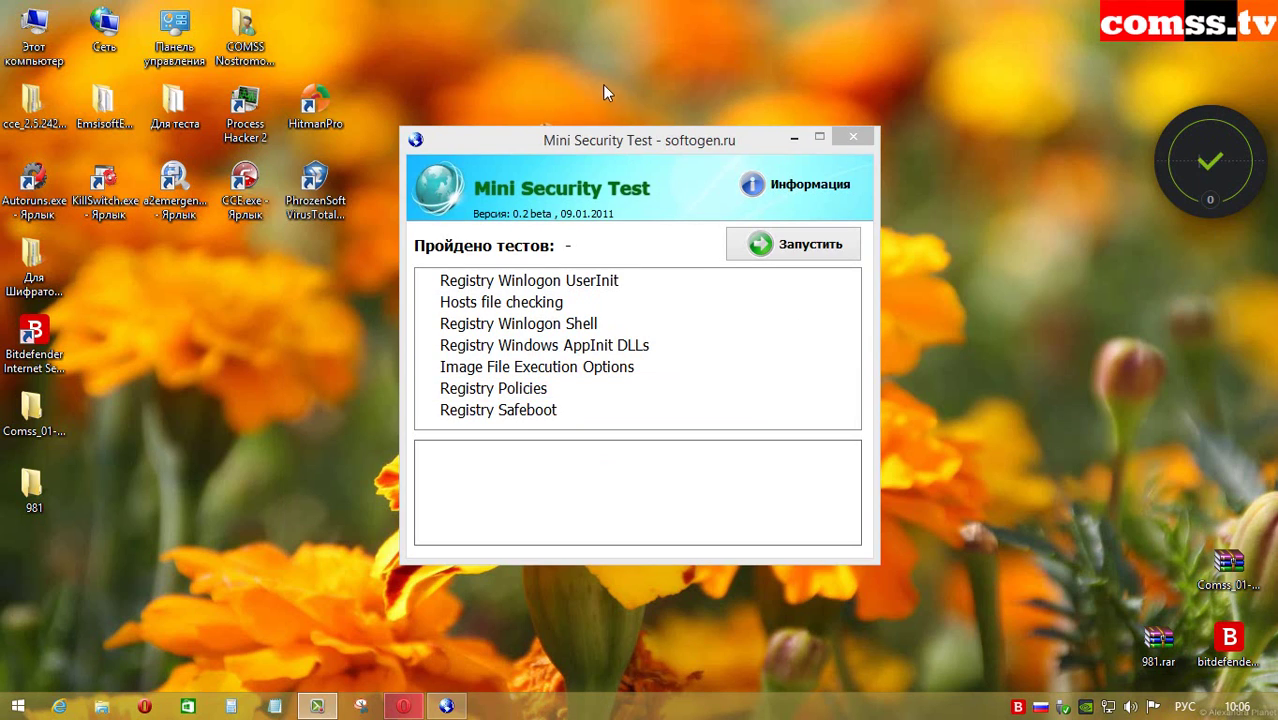
Step: Run all seven Mini Security Test registry and hosts-file checks, which score 0 of 7
click(591, 136)
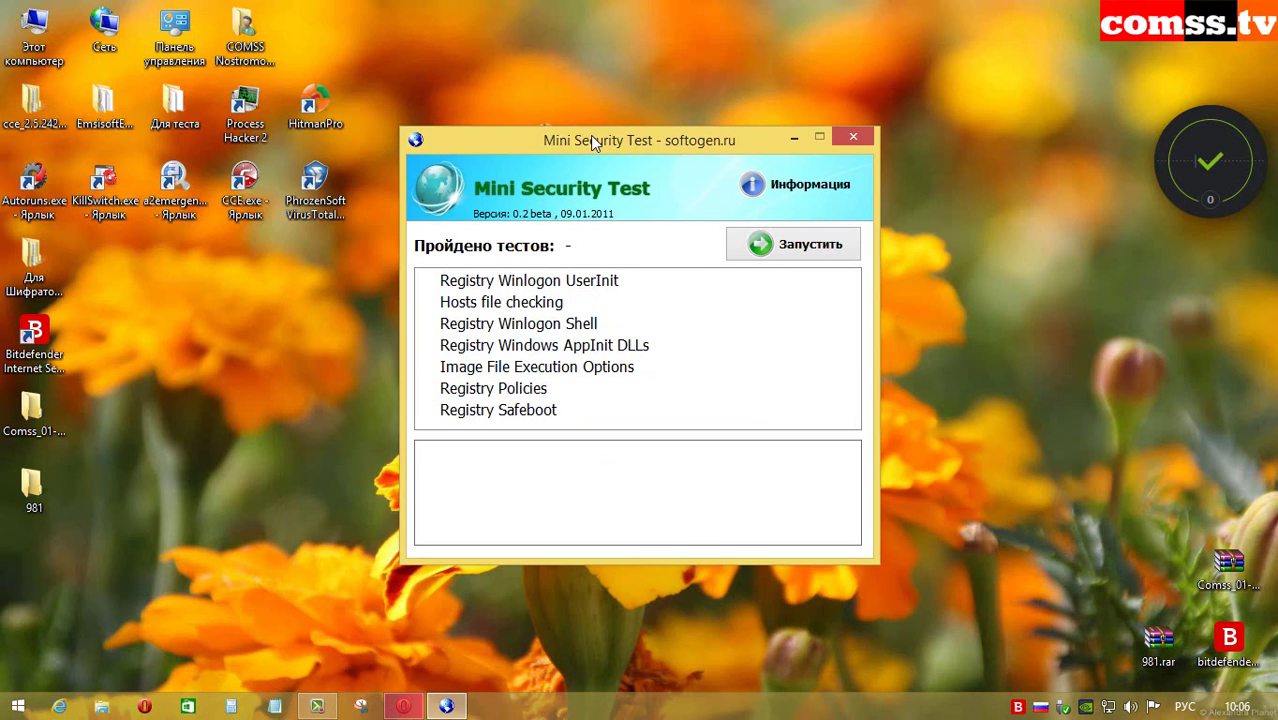
click(789, 251)
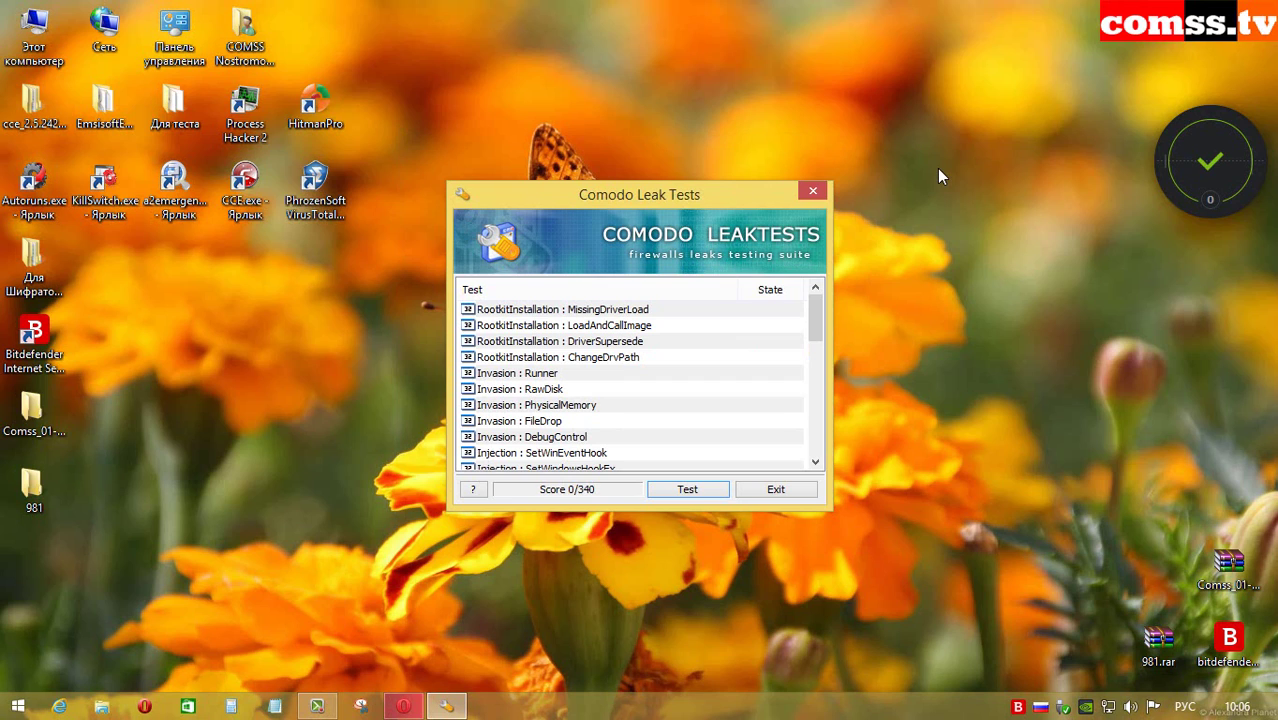
Step: Run the full Comodo Leak Tests suite to 210/340 and close it to reveal the report
click(690, 489)
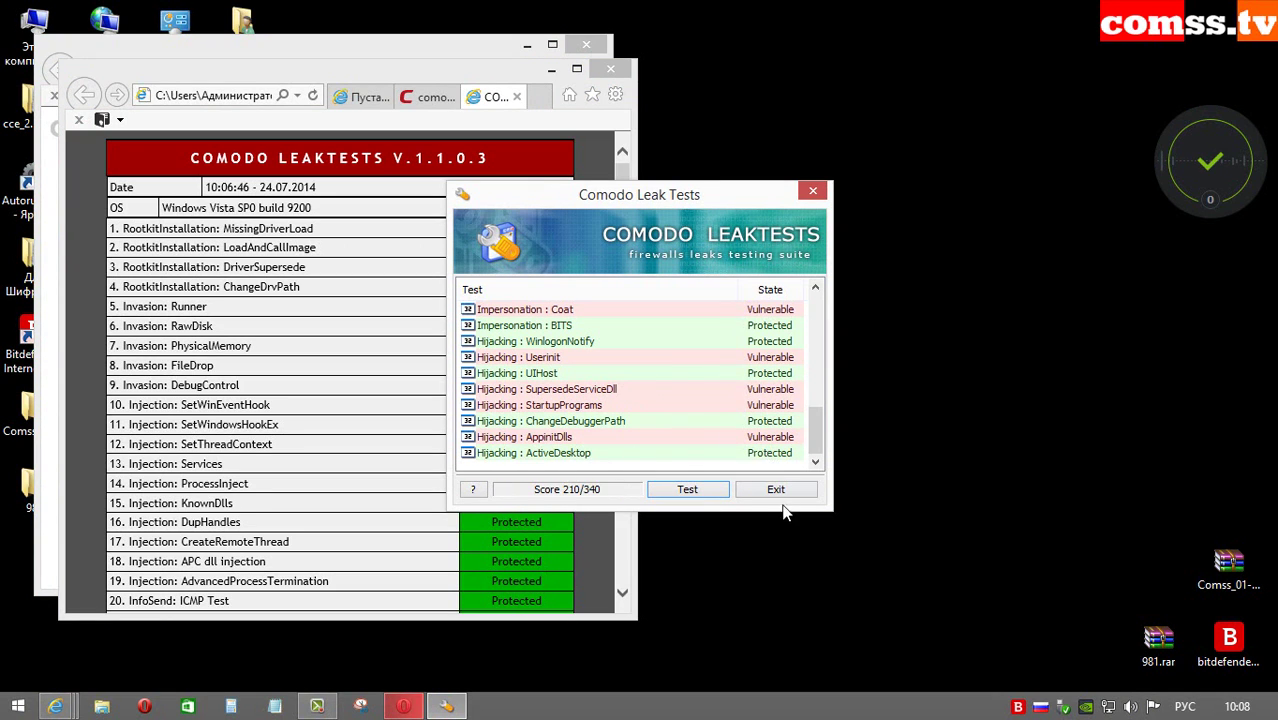
click(778, 492)
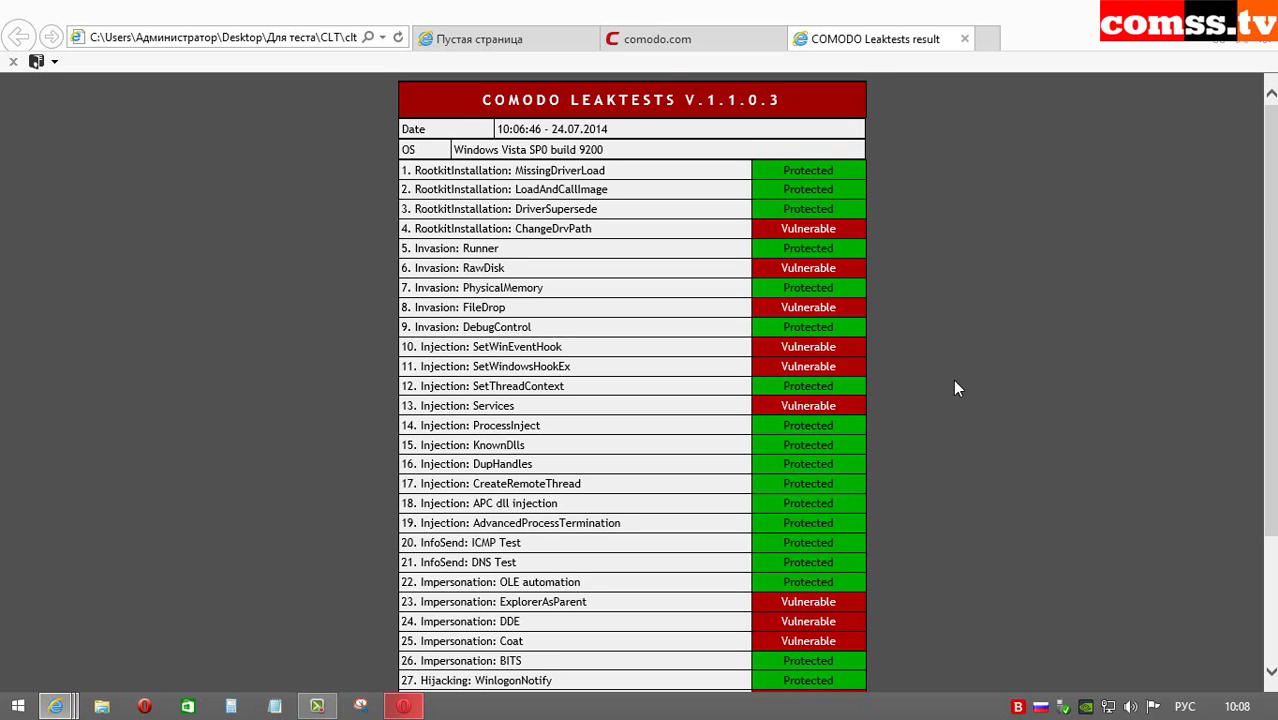
Step: Scroll the COMODO Leaktests result page down to the Vulnerable and Protected test rows
scroll(957, 388, down, 2)
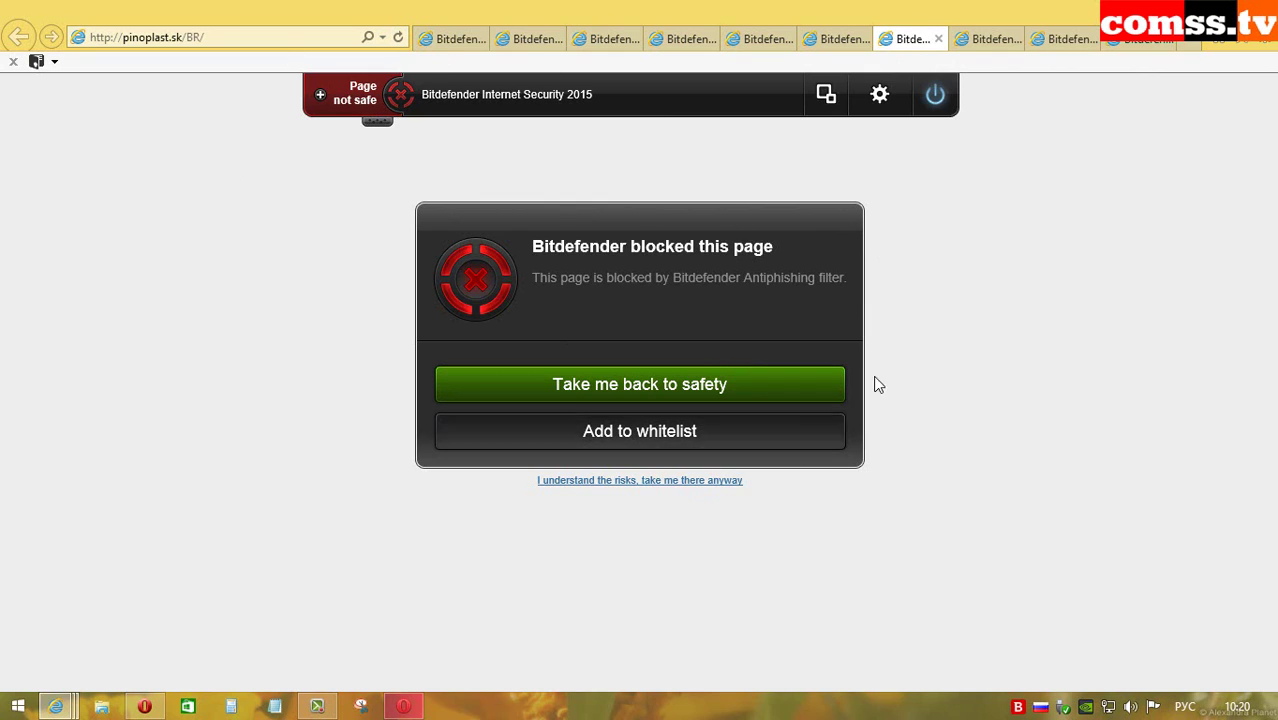
Step: Step back through six phishing tabs to the first, each showing Bitdefender's block page
key(ctrl+shift+Tab)
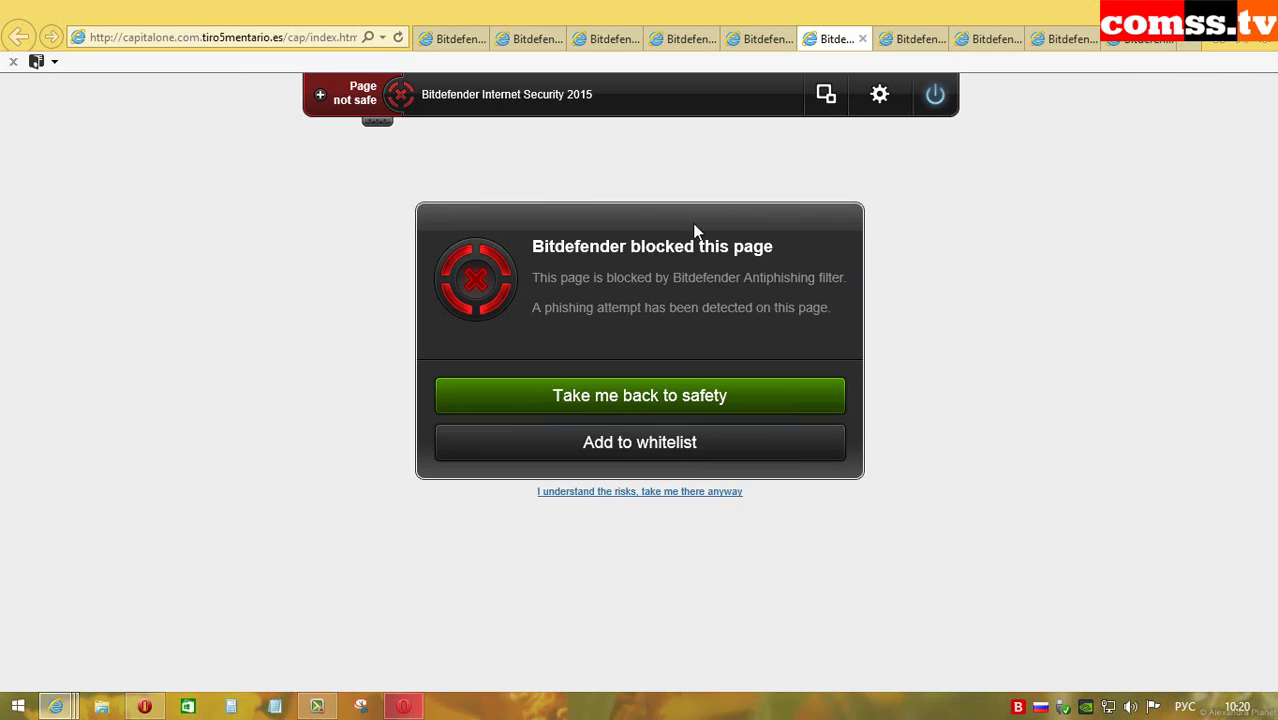
key(ctrl+shift+Tab)
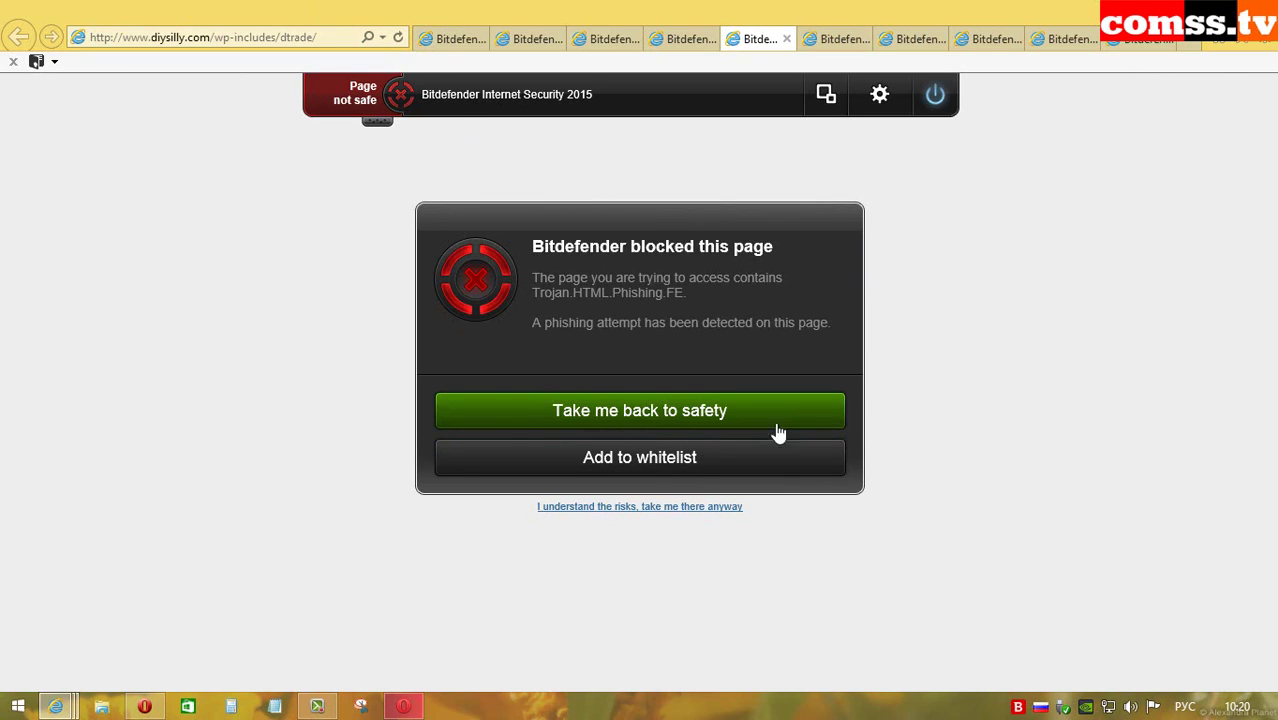
key(ctrl+shift+Tab)
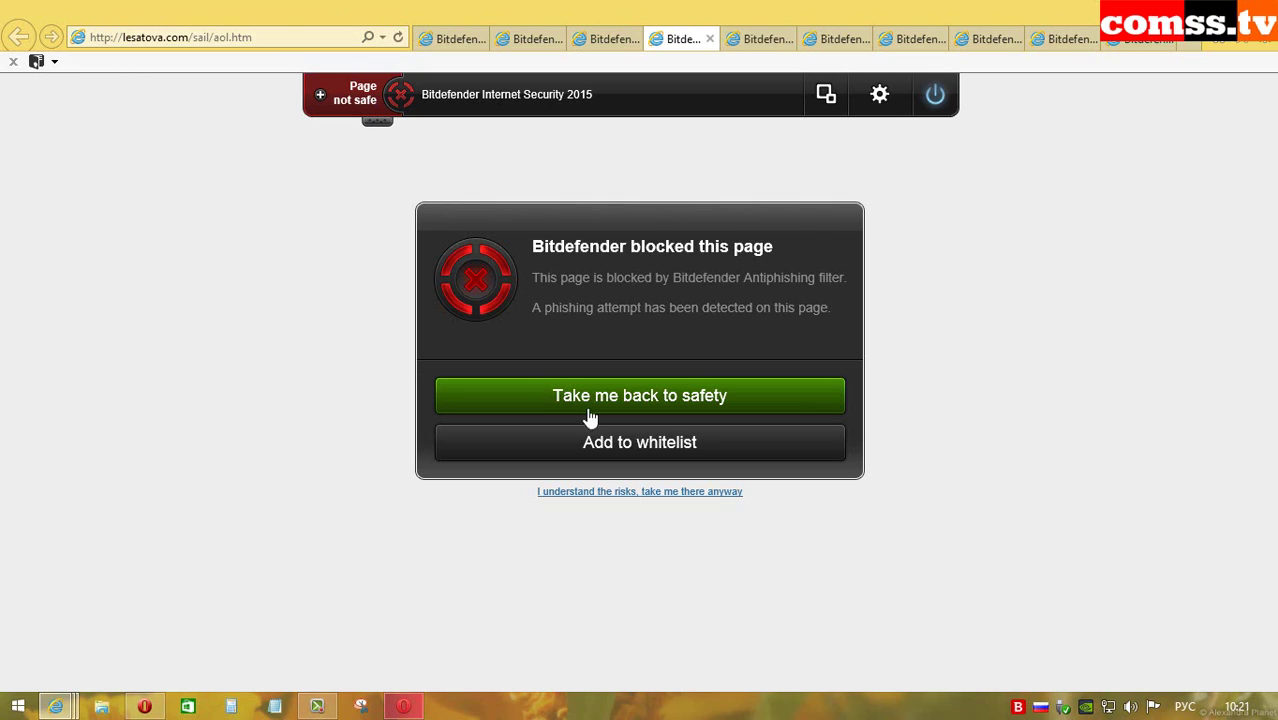
key(ctrl+shift+Tab)
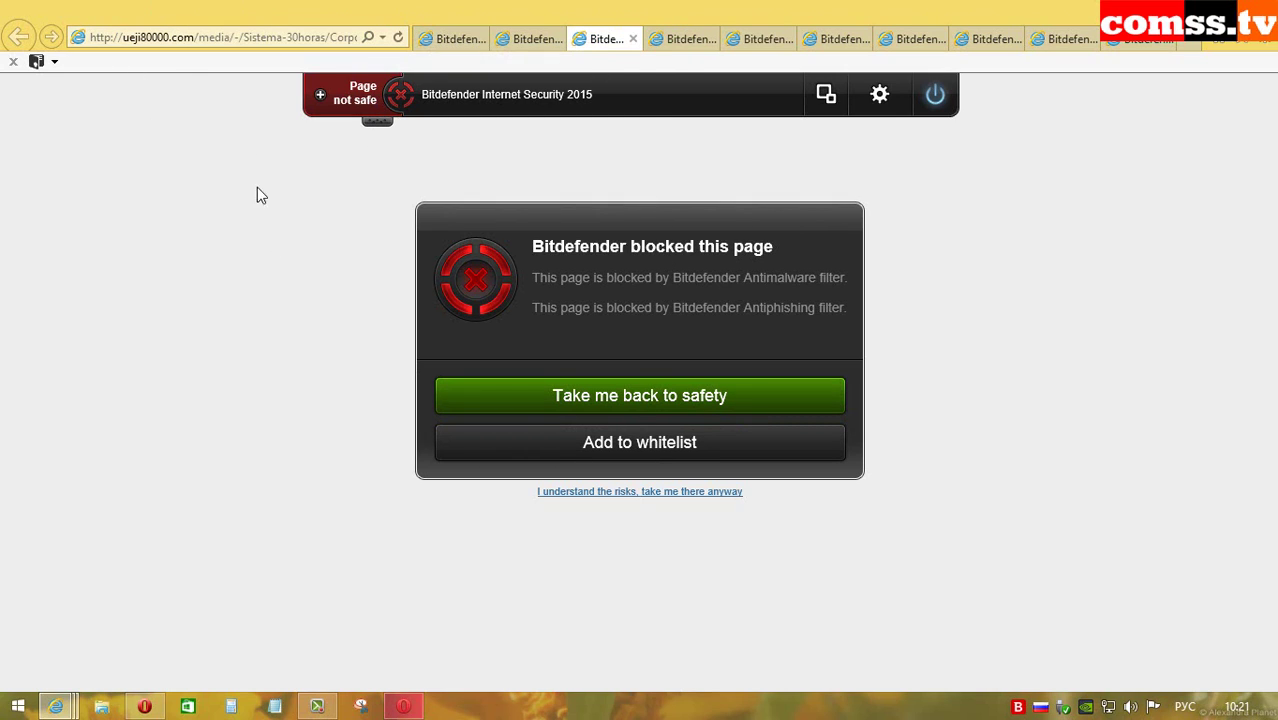
key(ctrl+shift+Tab)
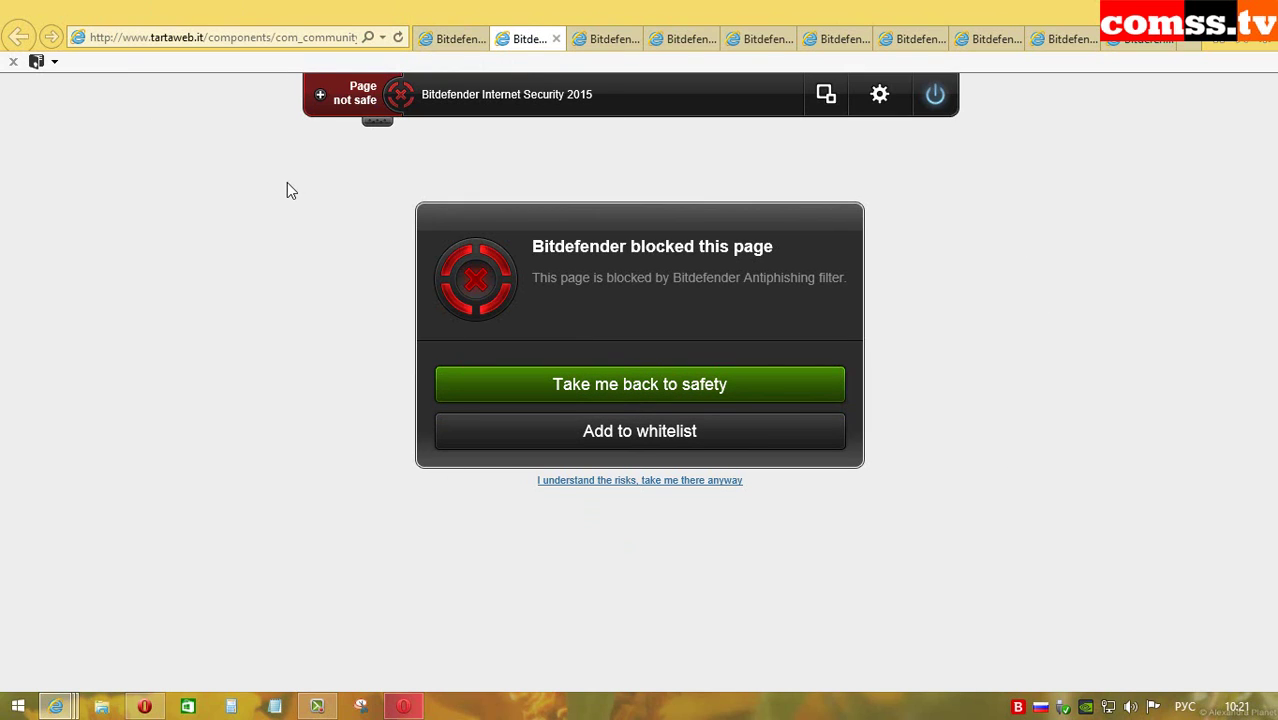
key(ctrl+shift+Tab)
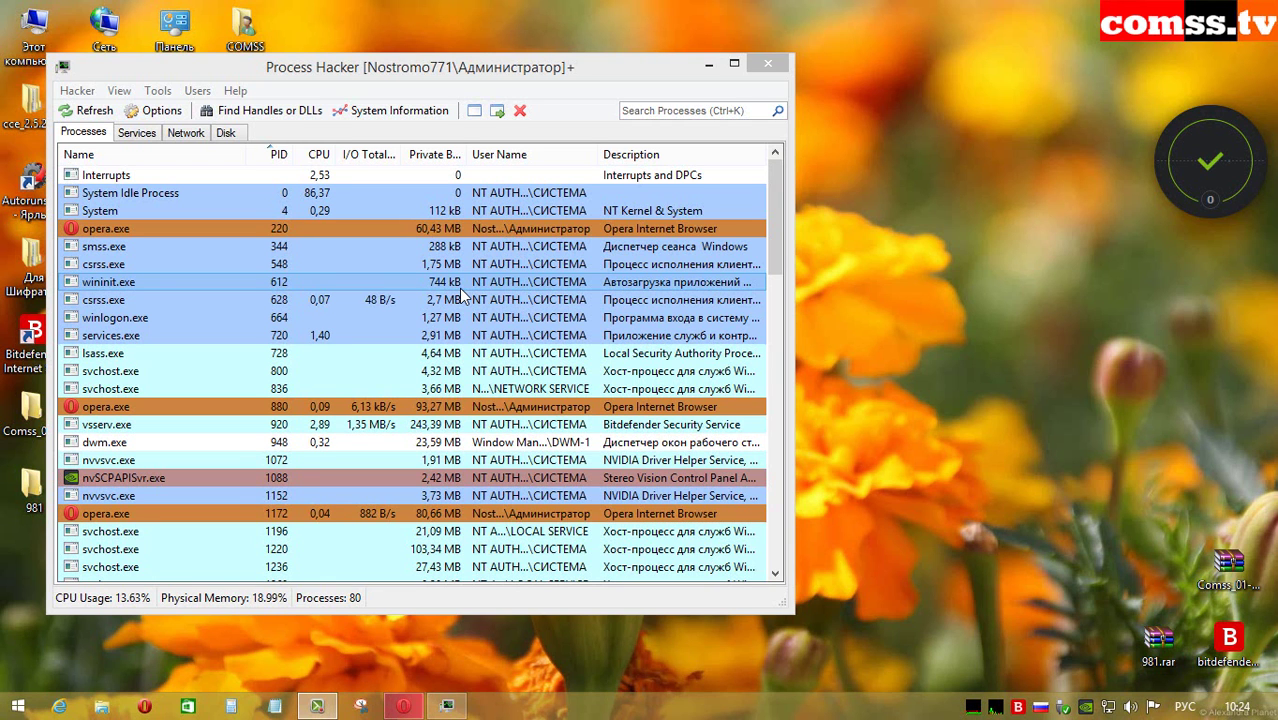
Step: Bring Process Hacker's process list forward, showing vsserv.exe among 80 processes
click(410, 78)
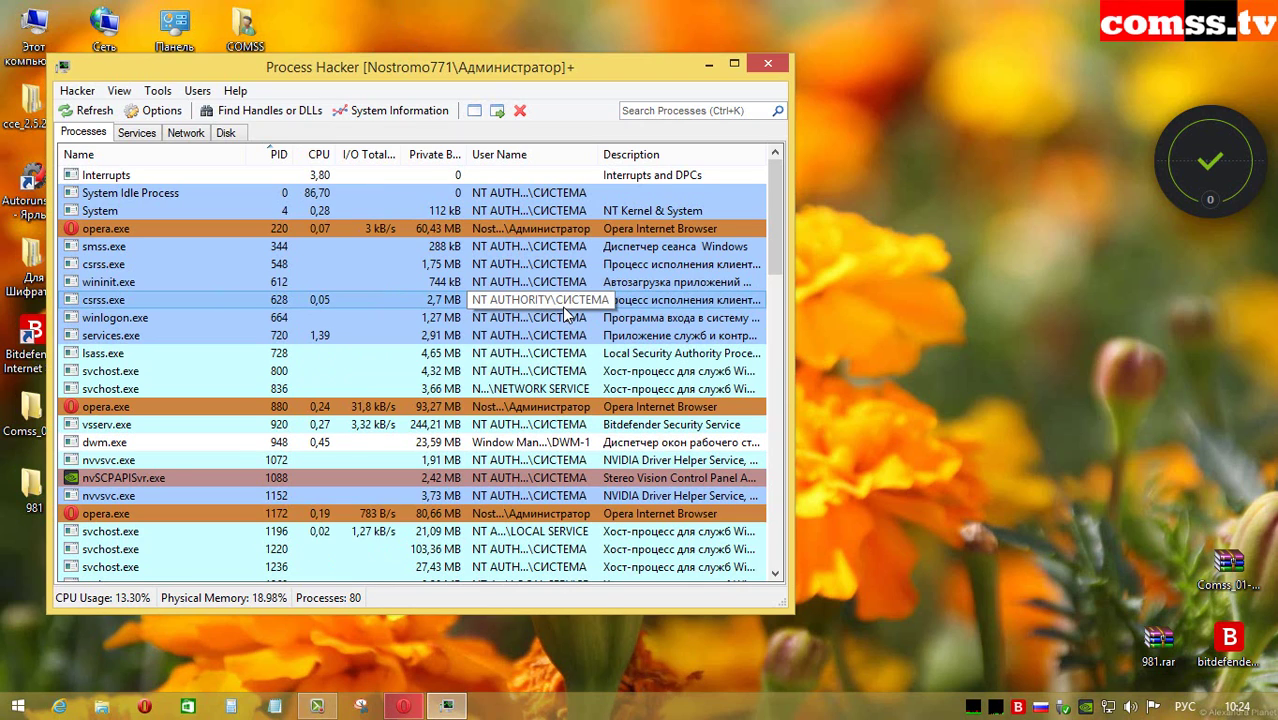
Step: Kill vsserv.exe (PID 920) with Process Hacker's Terminator using TT4, leaving 79 processes
right_click(332, 424)
mouse_move(462, 258)
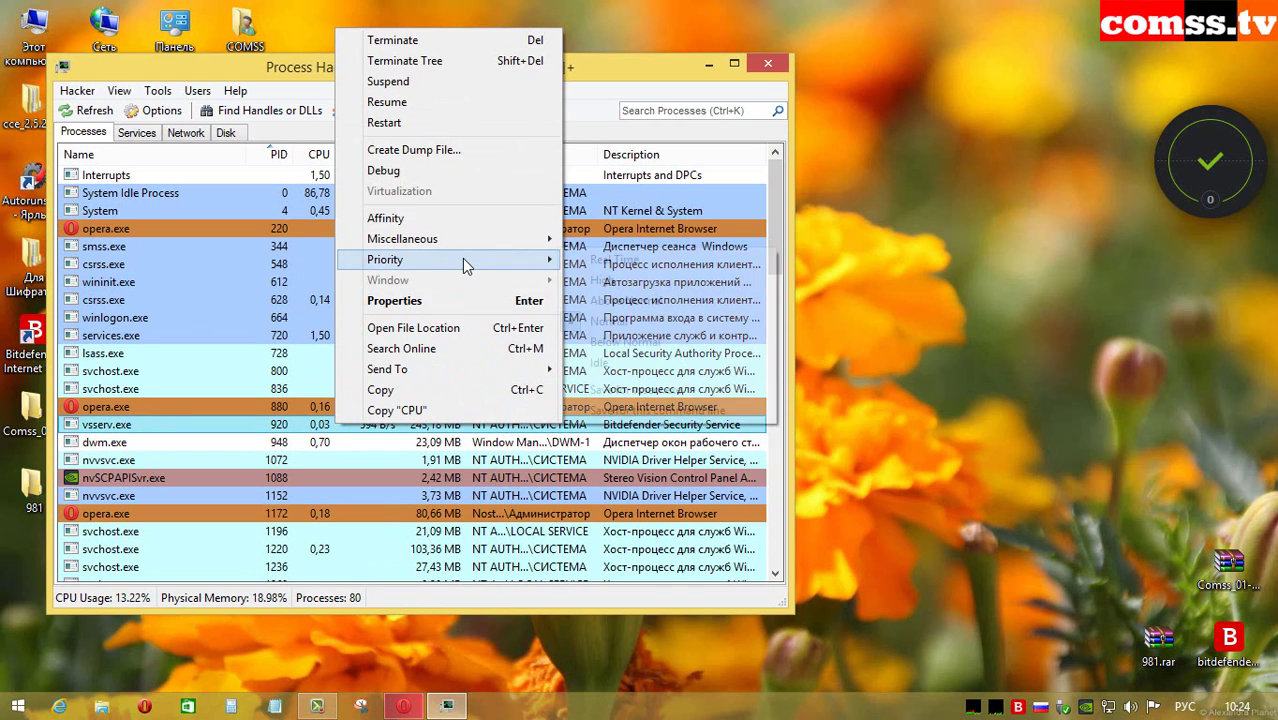
click(640, 372)
click(866, 401)
click(1114, 509)
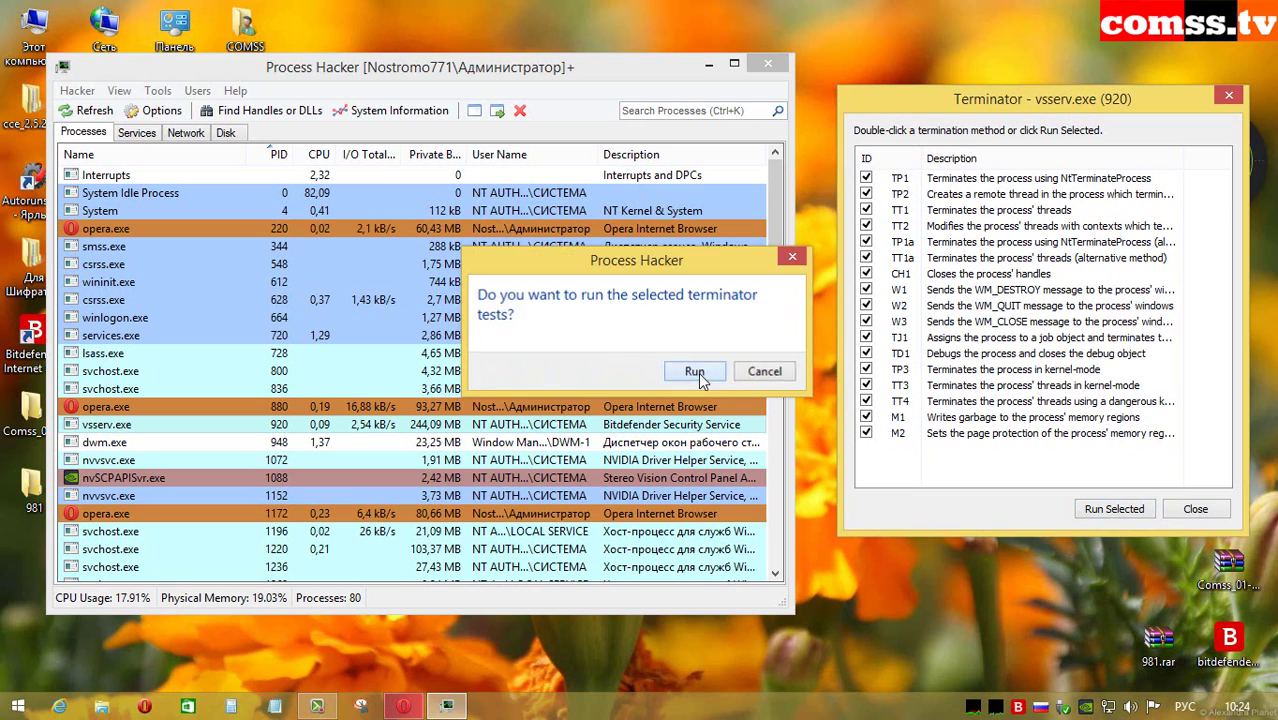
click(693, 369)
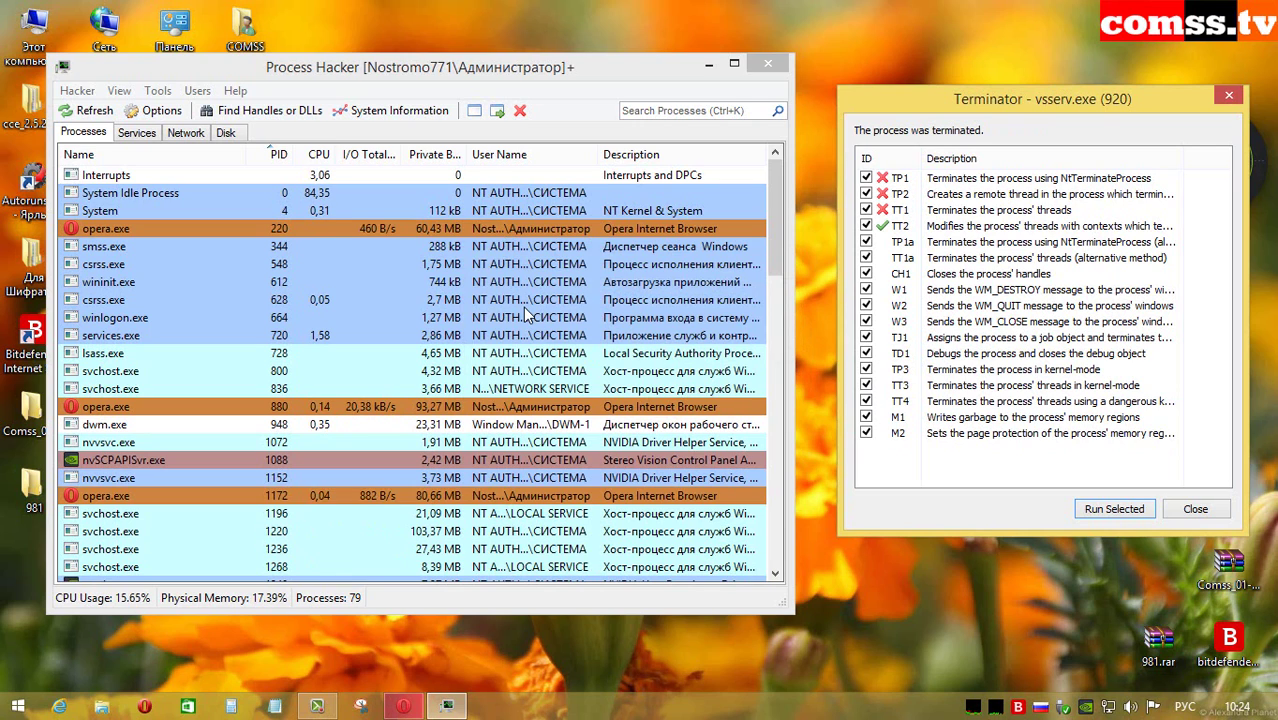
key(Escape)
scroll(437, 290, down, 4)
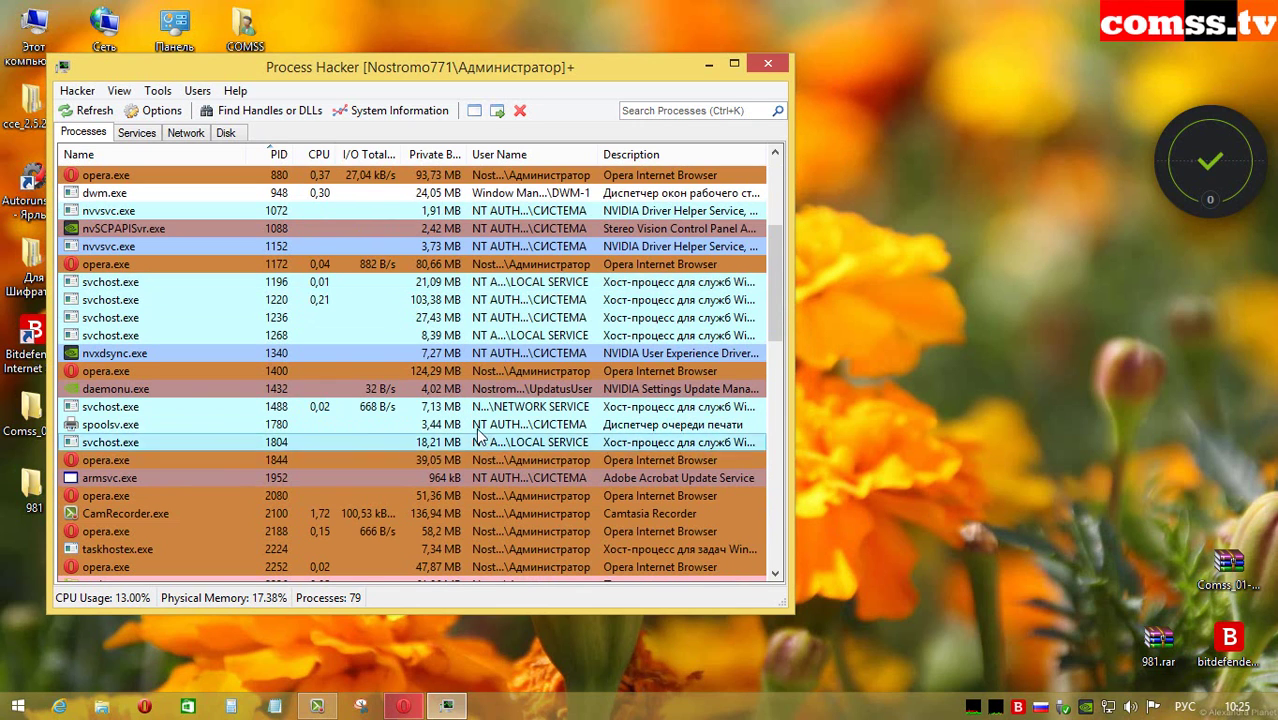
Step: Terminate updatesrv.exe (PID 2476) with the Terminator and close its results
scroll(289, 484, down, 3)
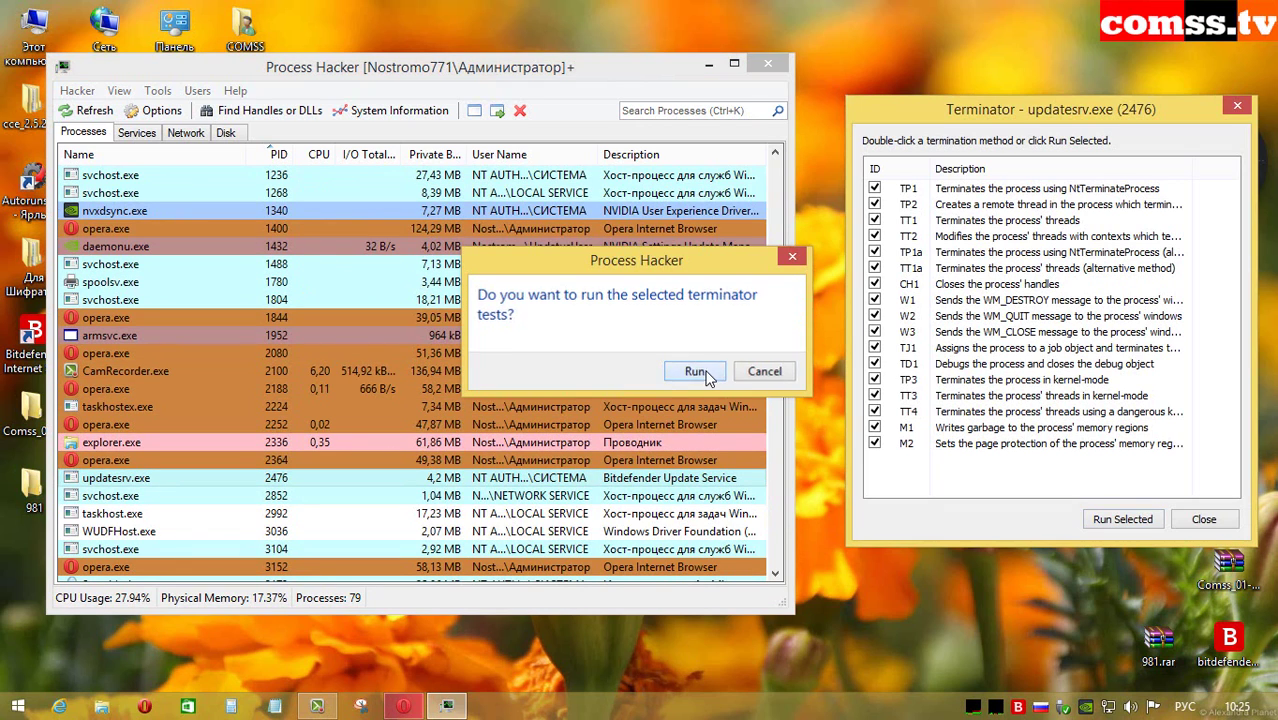
click(693, 371)
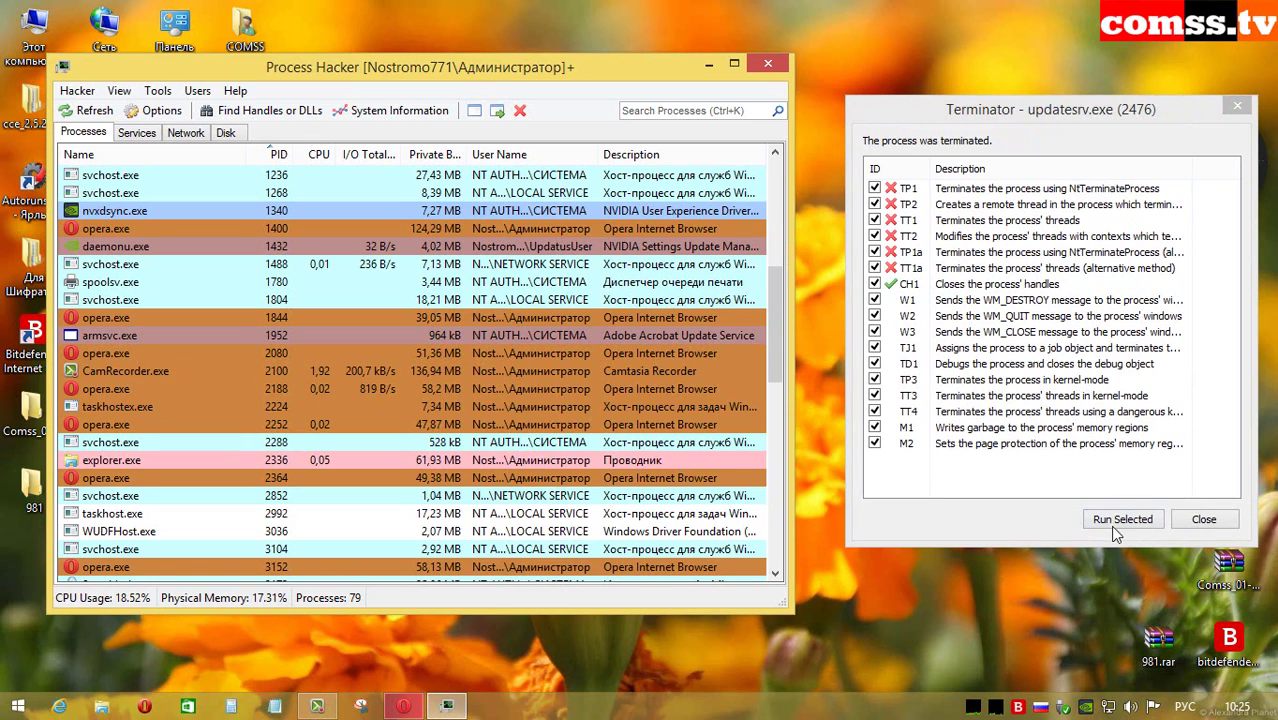
click(1201, 519)
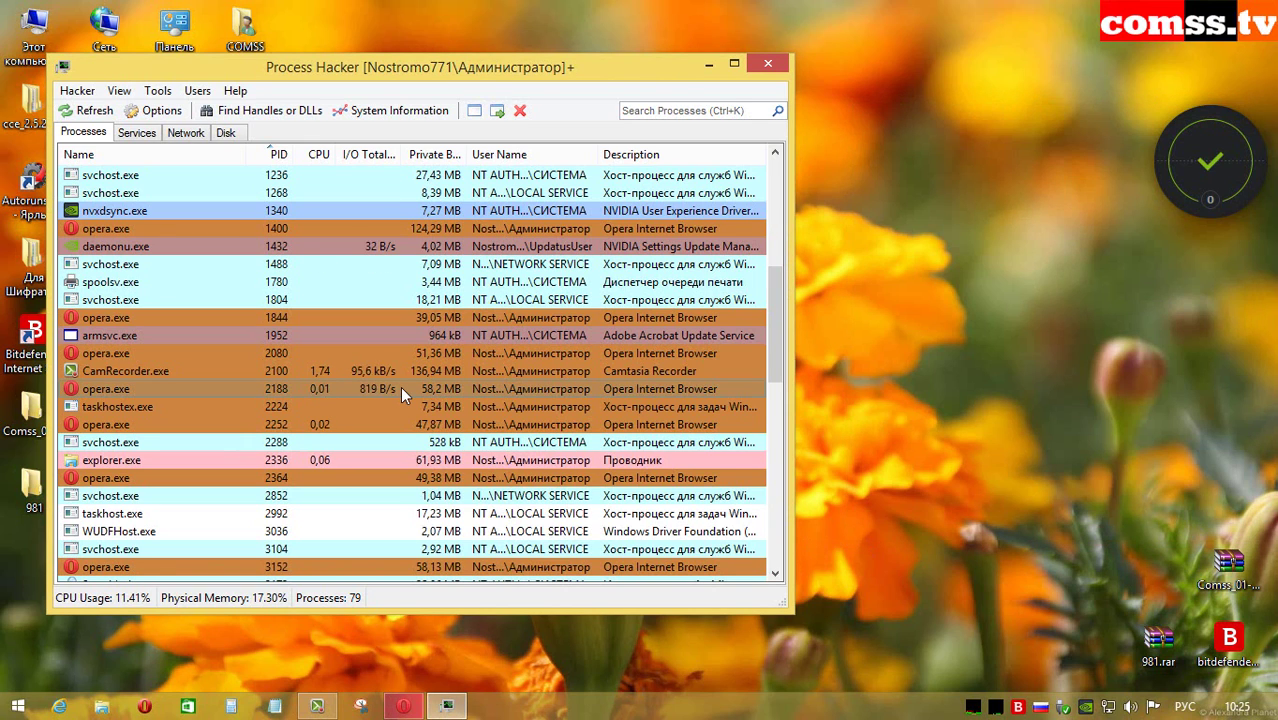
scroll(400, 386, down, 7)
right_click(296, 410)
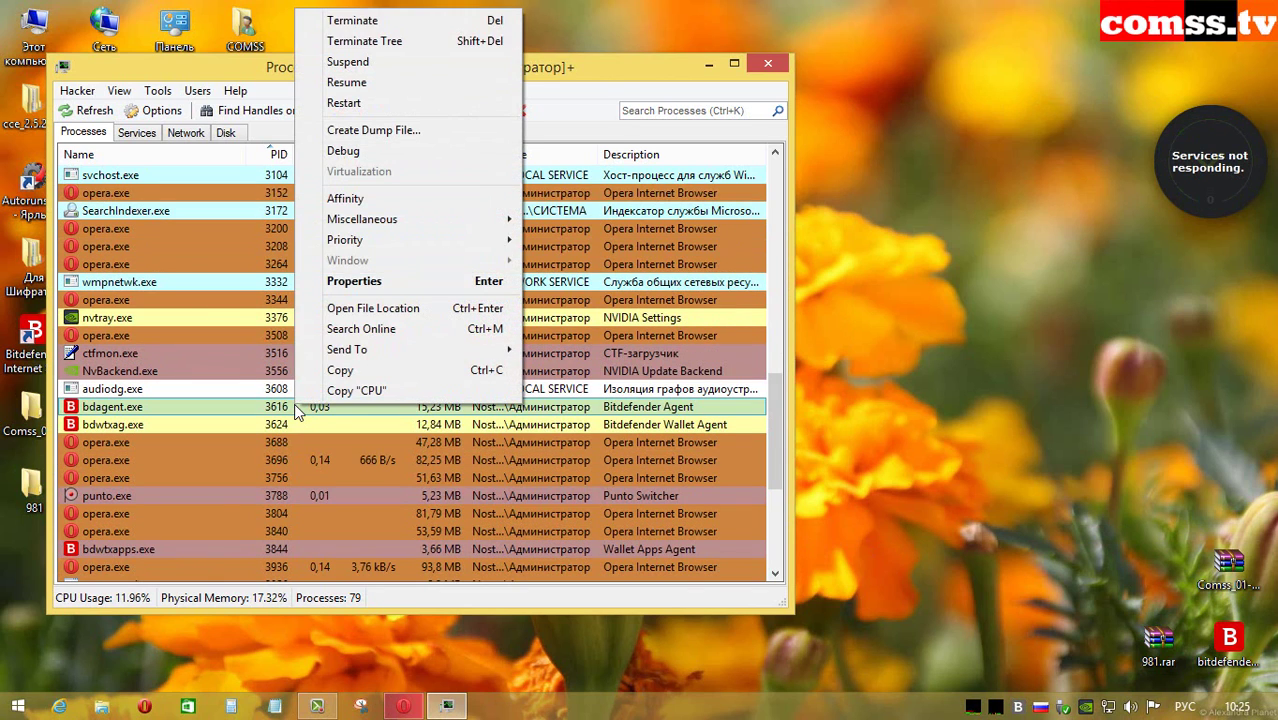
click(362, 219)
click(560, 400)
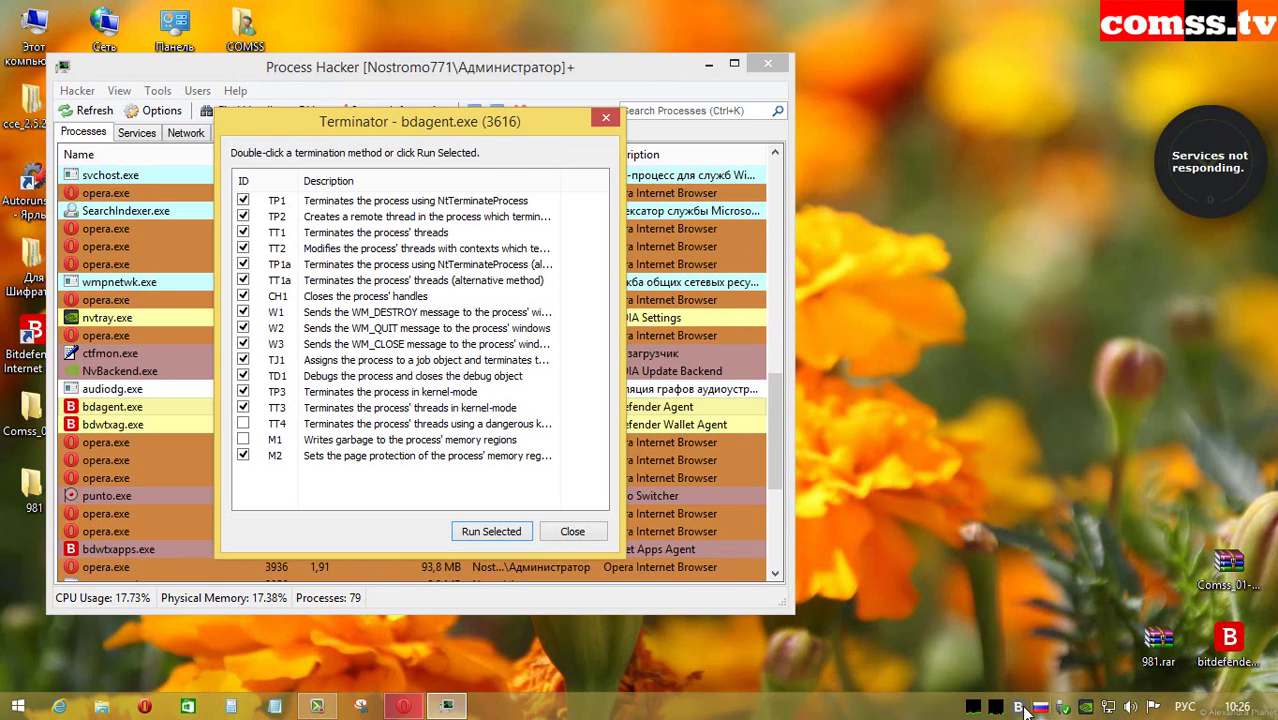
mouse_move(1020, 710)
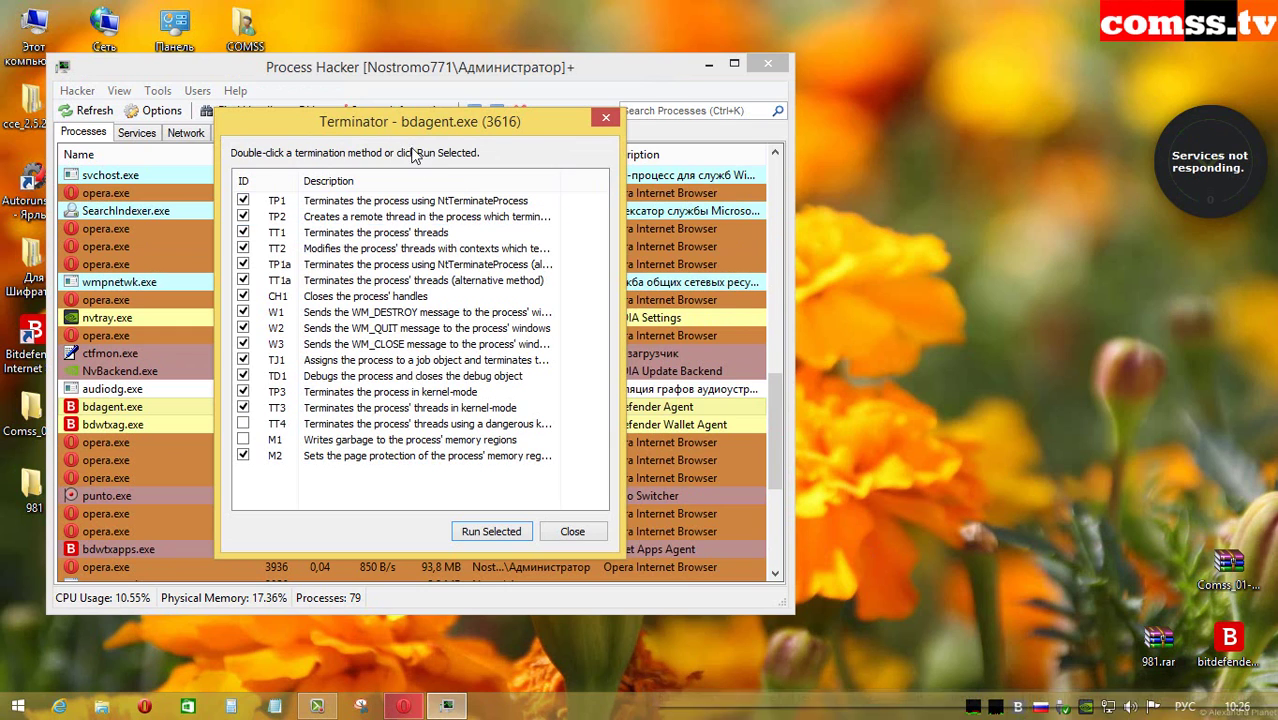
drag(371, 123, 813, 139)
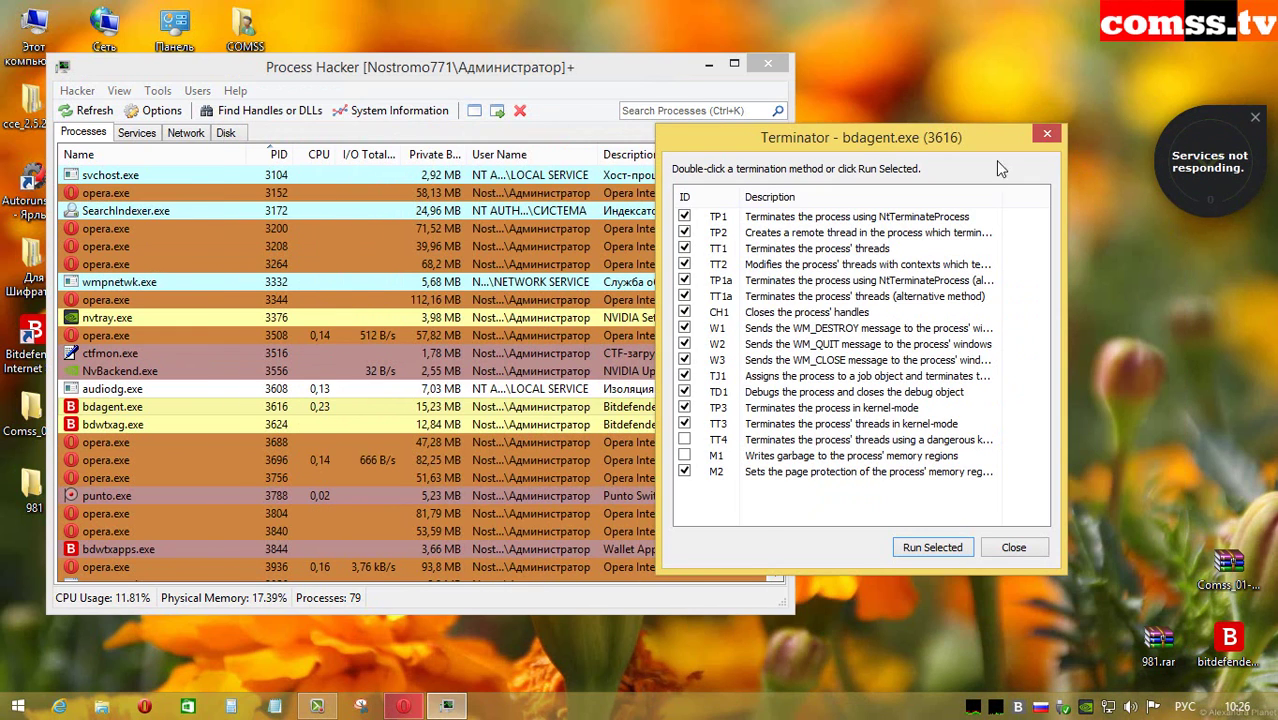
drag(881, 138, 1055, 92)
click(857, 394)
click(857, 410)
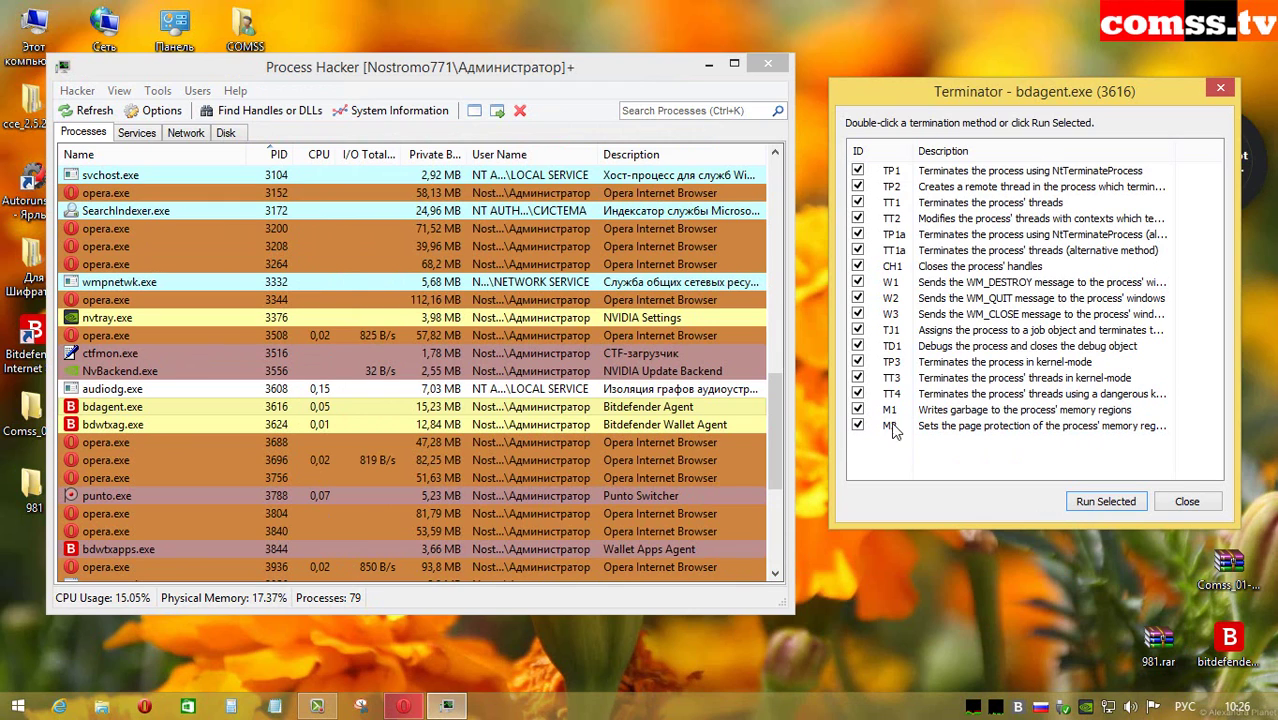
click(1105, 501)
click(697, 370)
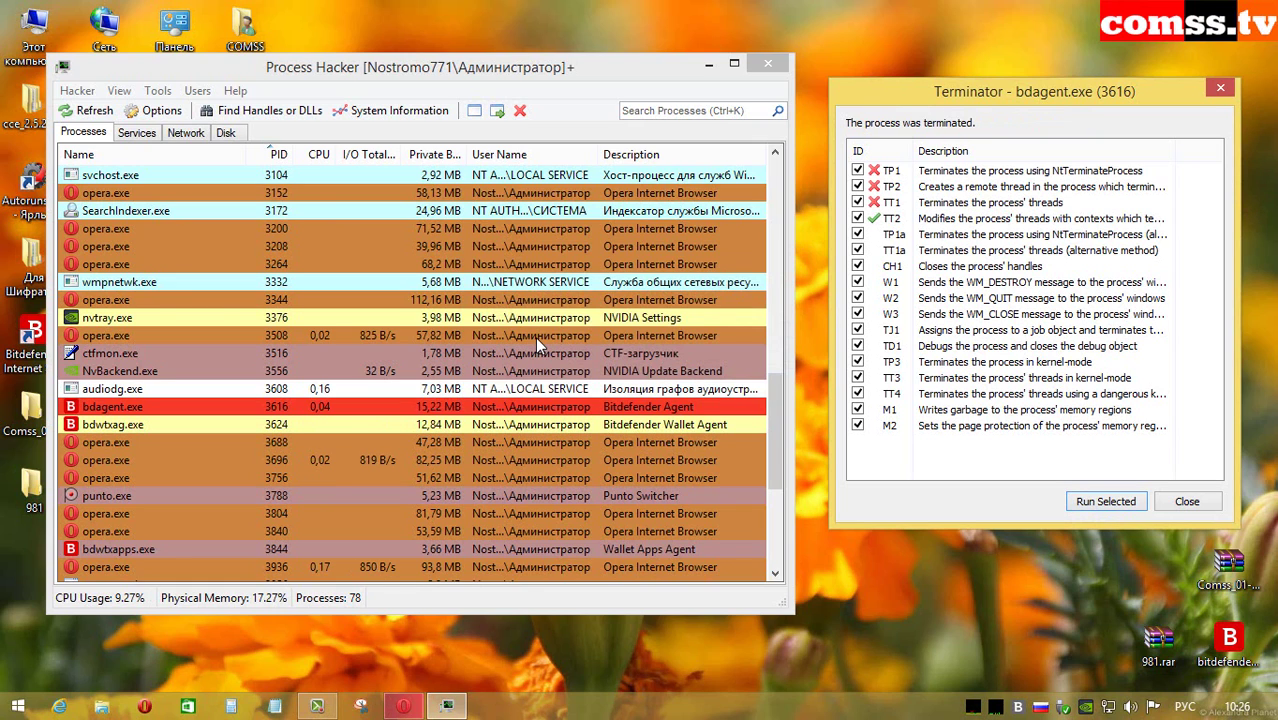
click(1187, 501)
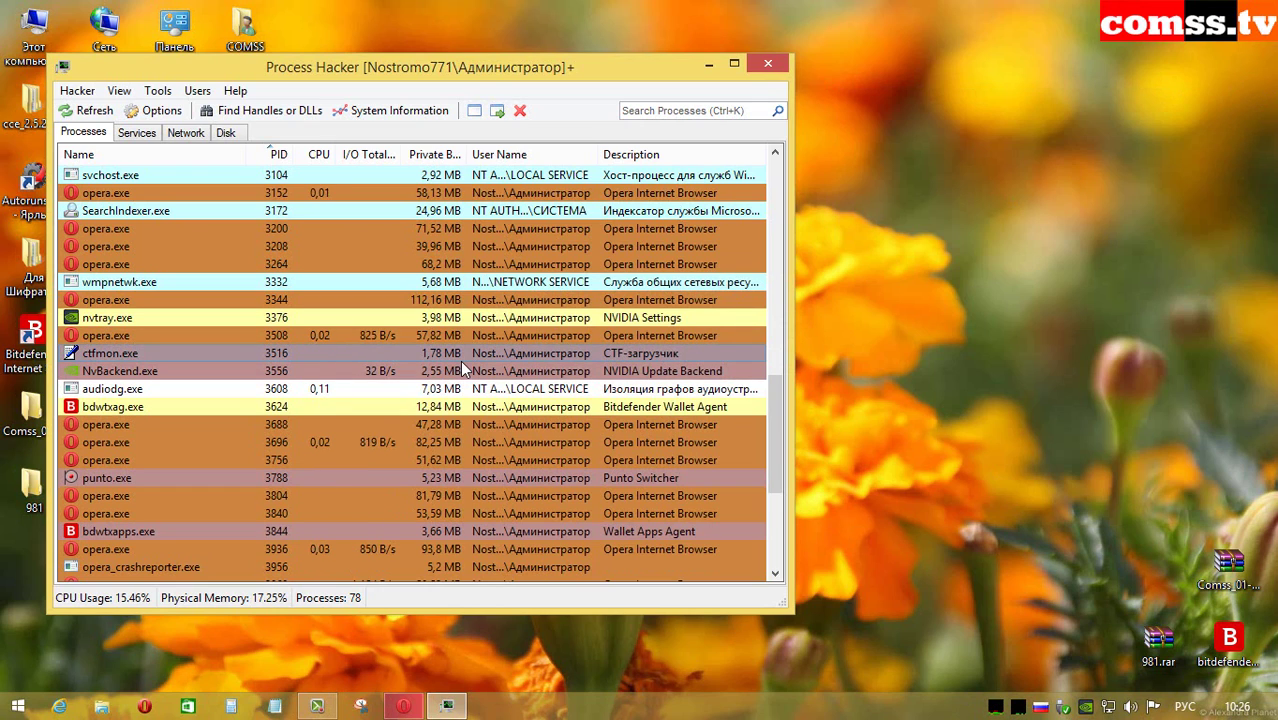
Step: Terminate bdwtxag.exe with Process Hacker's Terminator and close the results
right_click(296, 405)
mouse_move(470, 214)
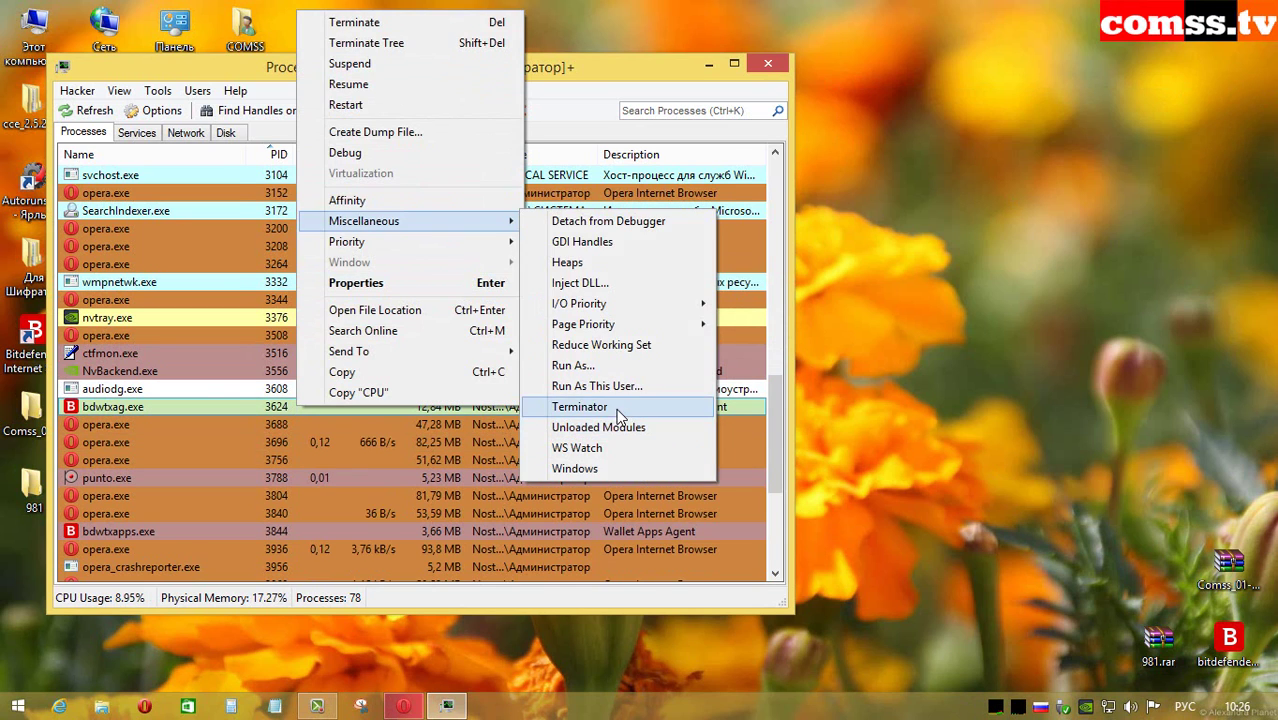
click(616, 406)
key(Return)
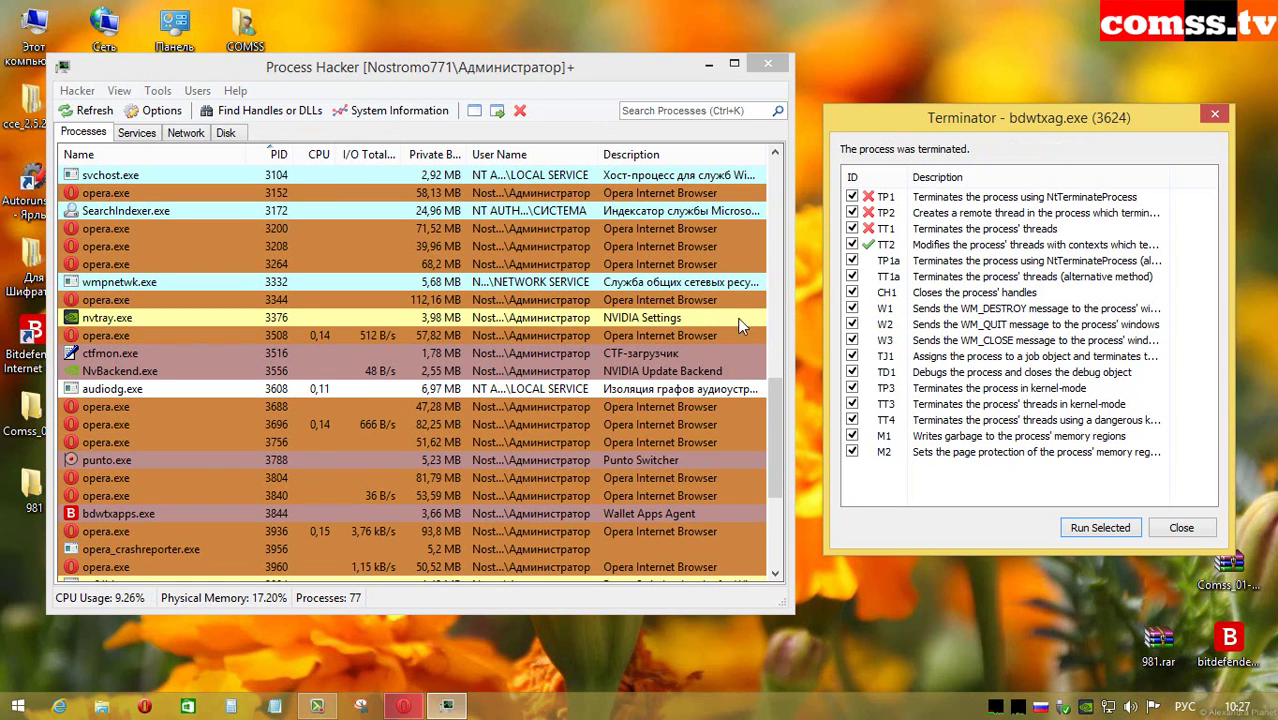
click(1181, 527)
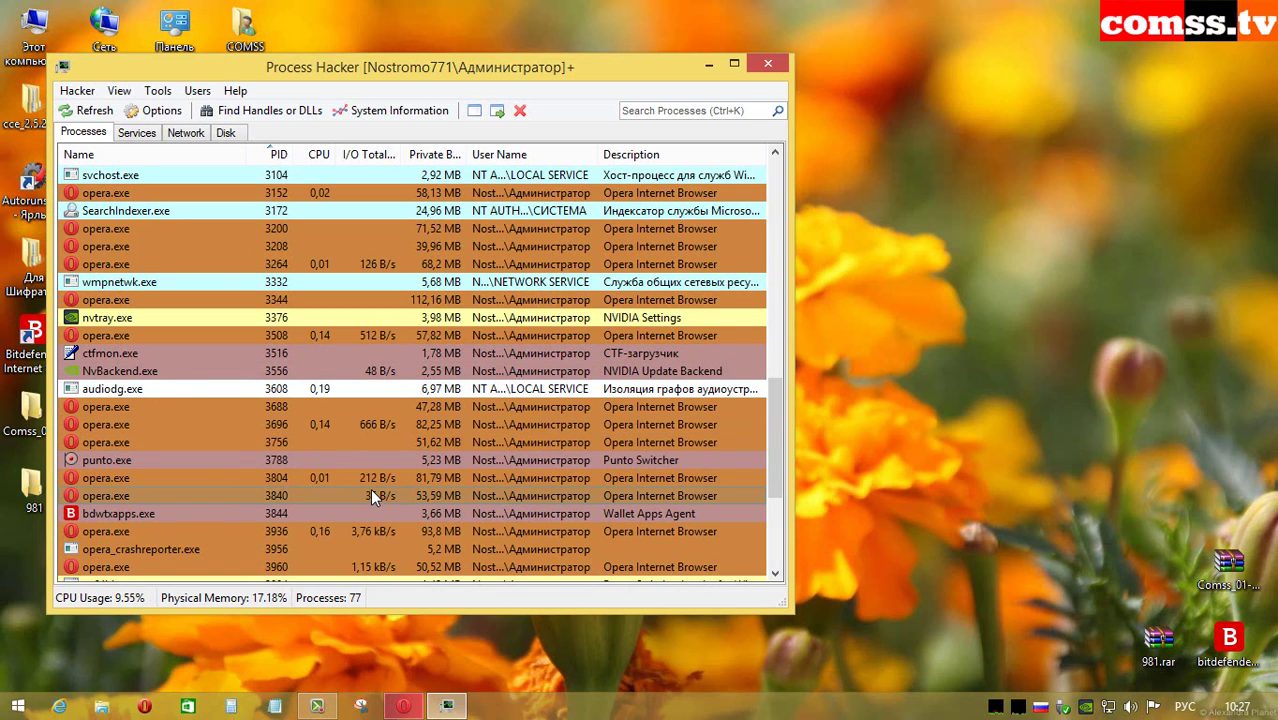
Step: Terminate bdwtxapps.exe the same way and close the results
click(303, 510)
right_click(303, 510)
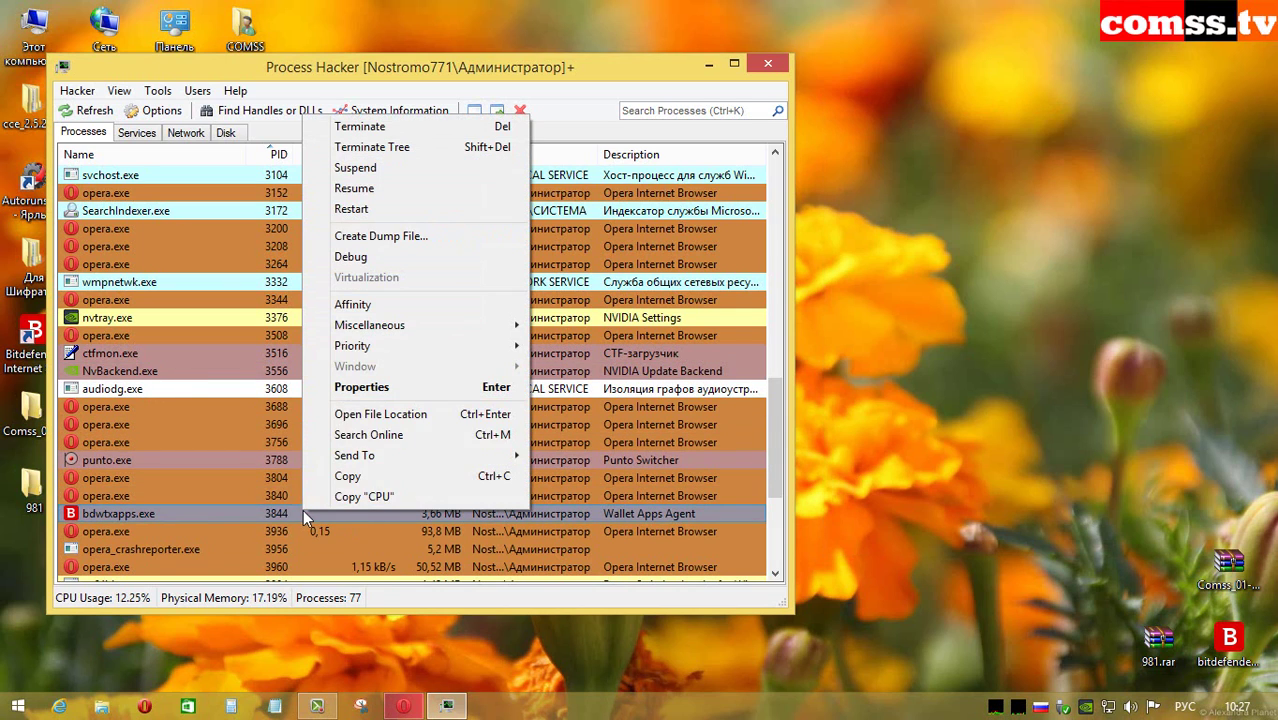
click(452, 353)
key(Return)
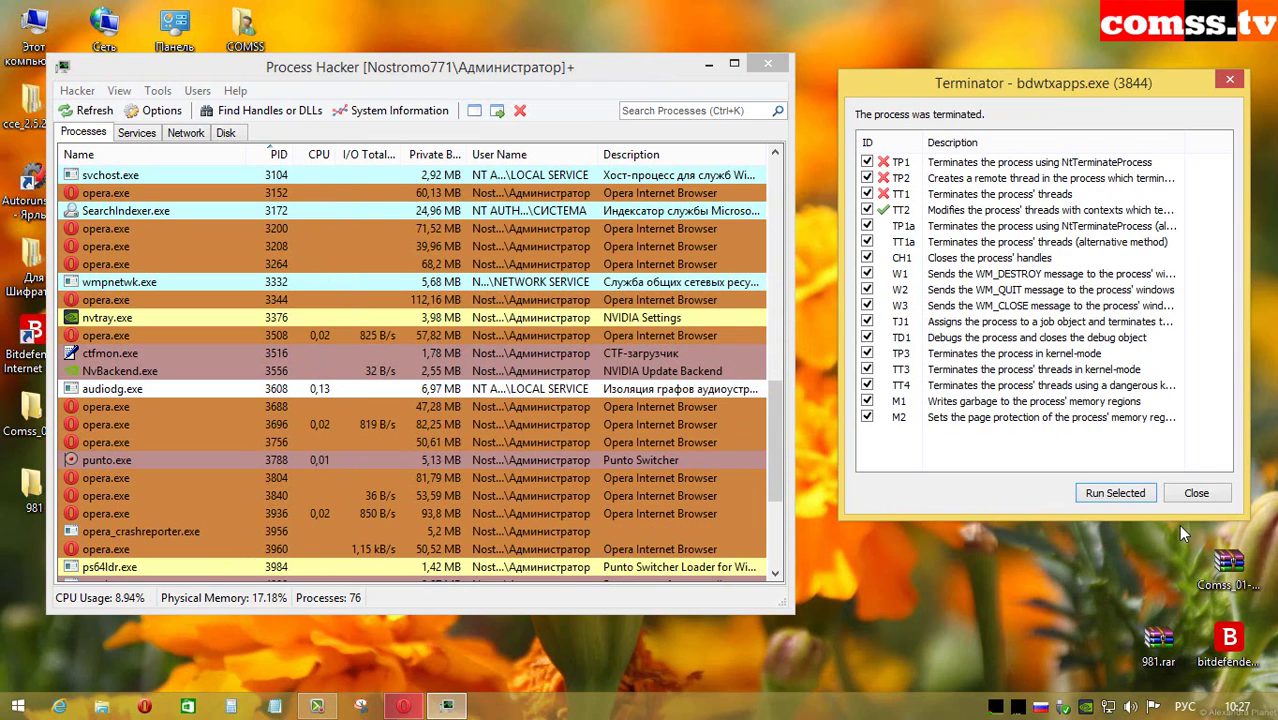
click(1196, 493)
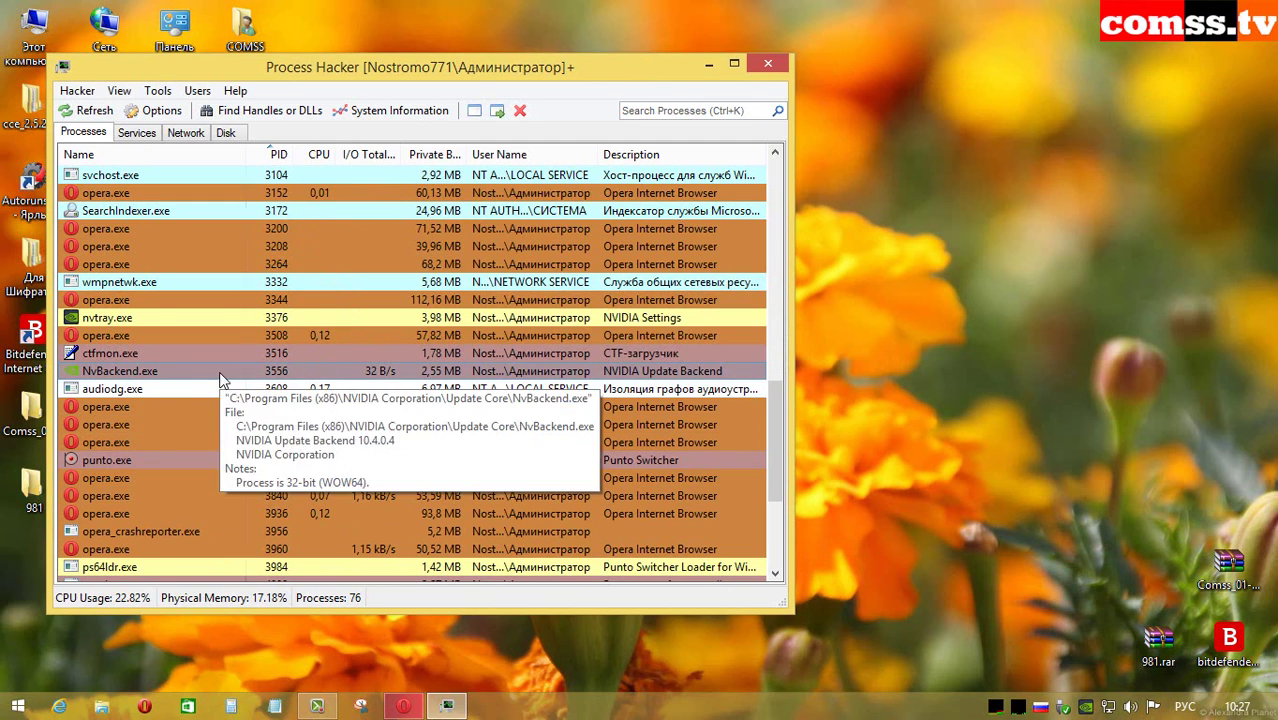
Step: Kill obkagent.exe with the TT4 method, then minimise Process Hacker
scroll(294, 476, down, 4)
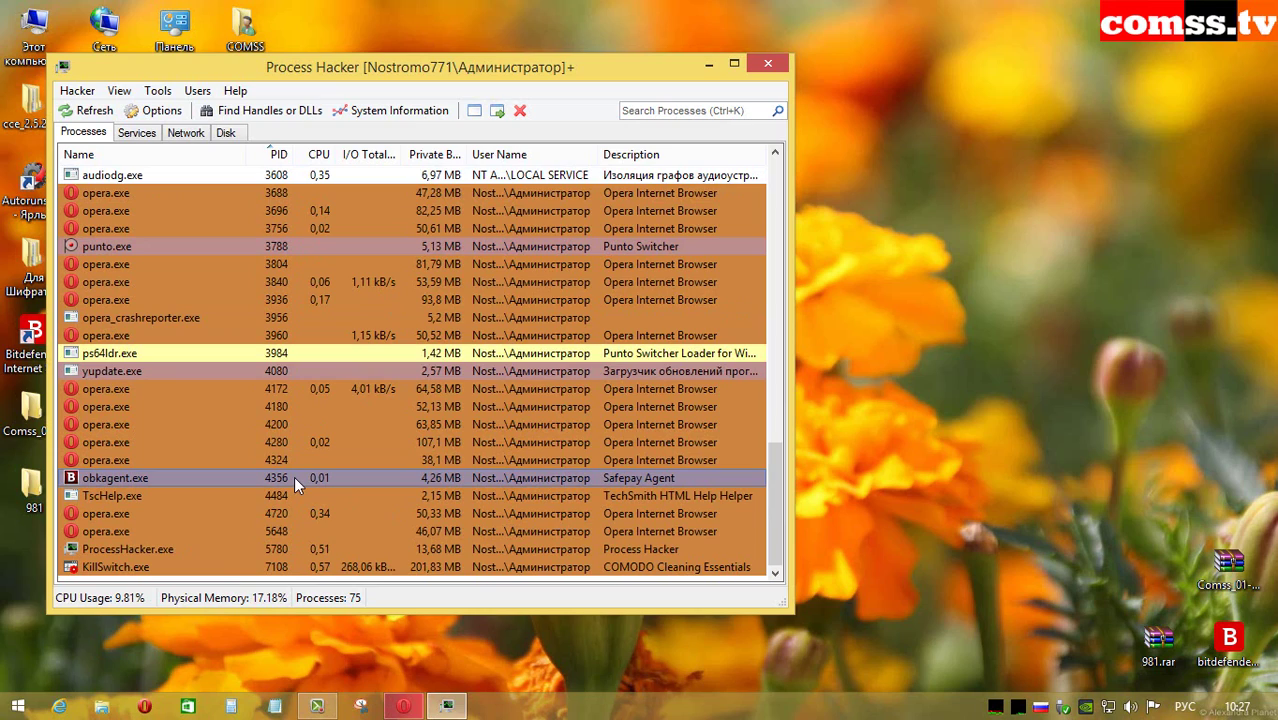
right_click(294, 476)
click(380, 112)
drag(459, 62, 1070, 78)
click(851, 379)
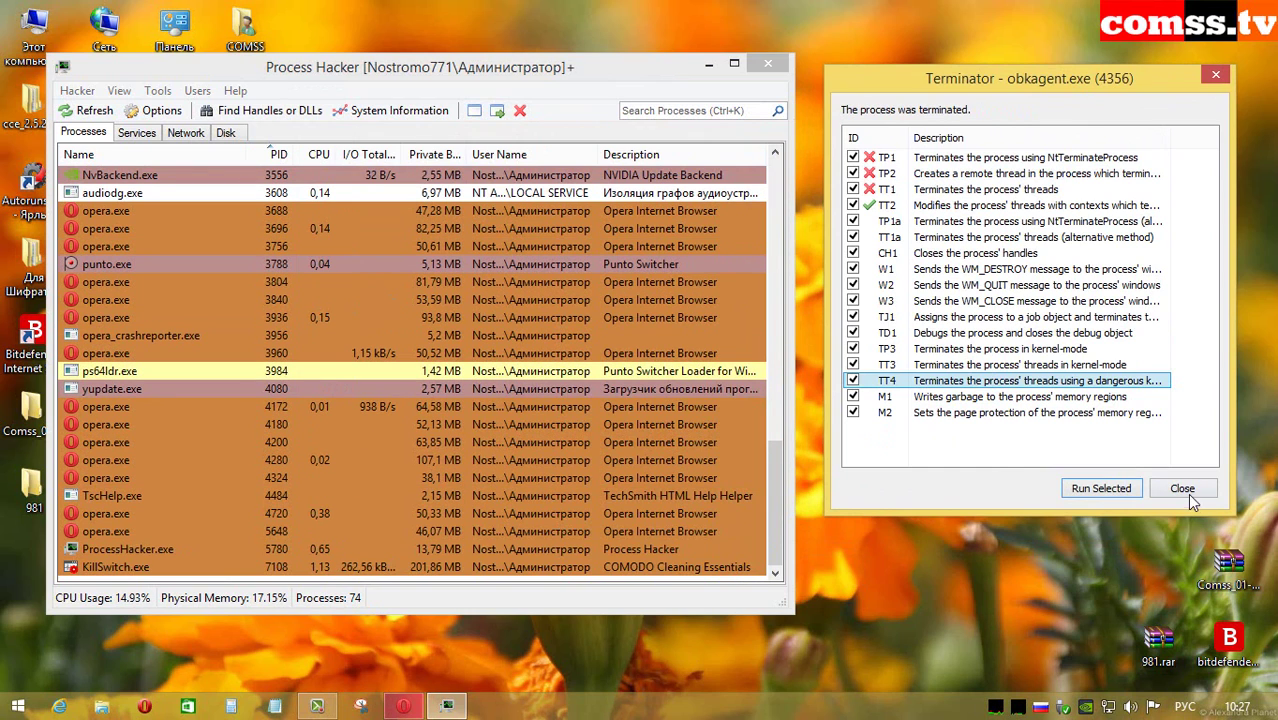
click(709, 64)
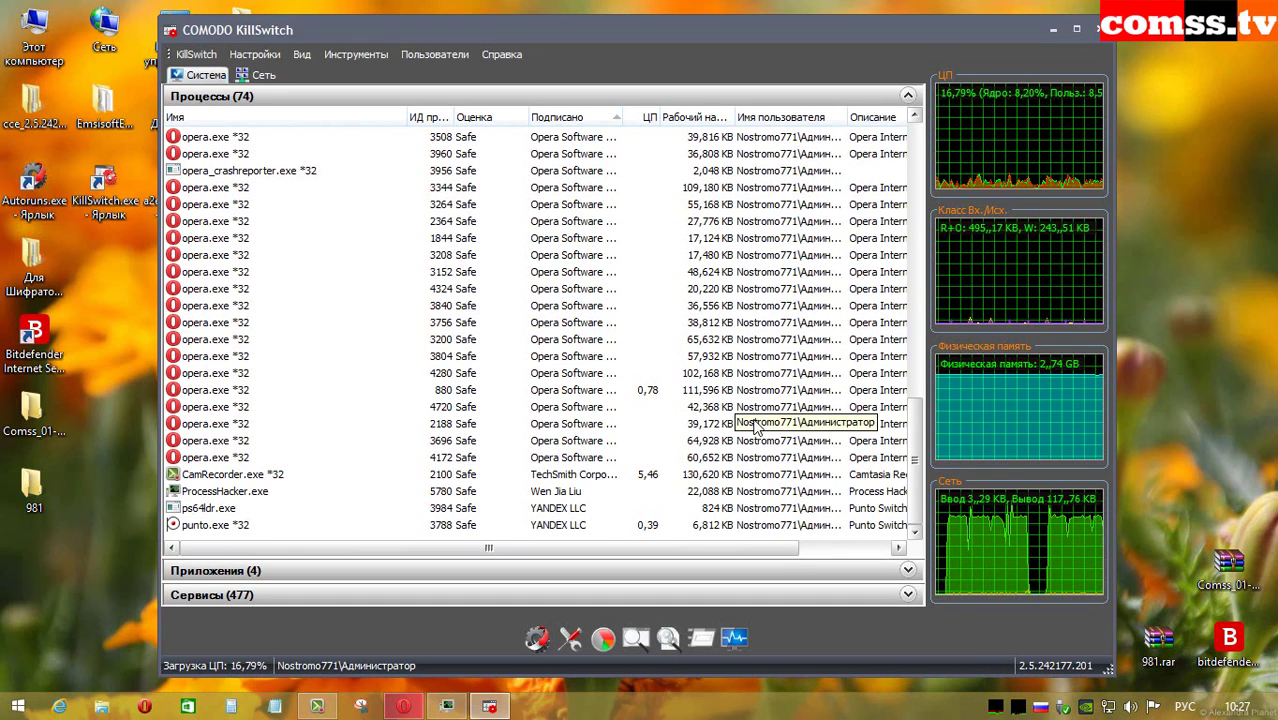
Step: Scroll through COMODO KillSwitch's list of 74 remaining processes
scroll(913, 452, up, 15)
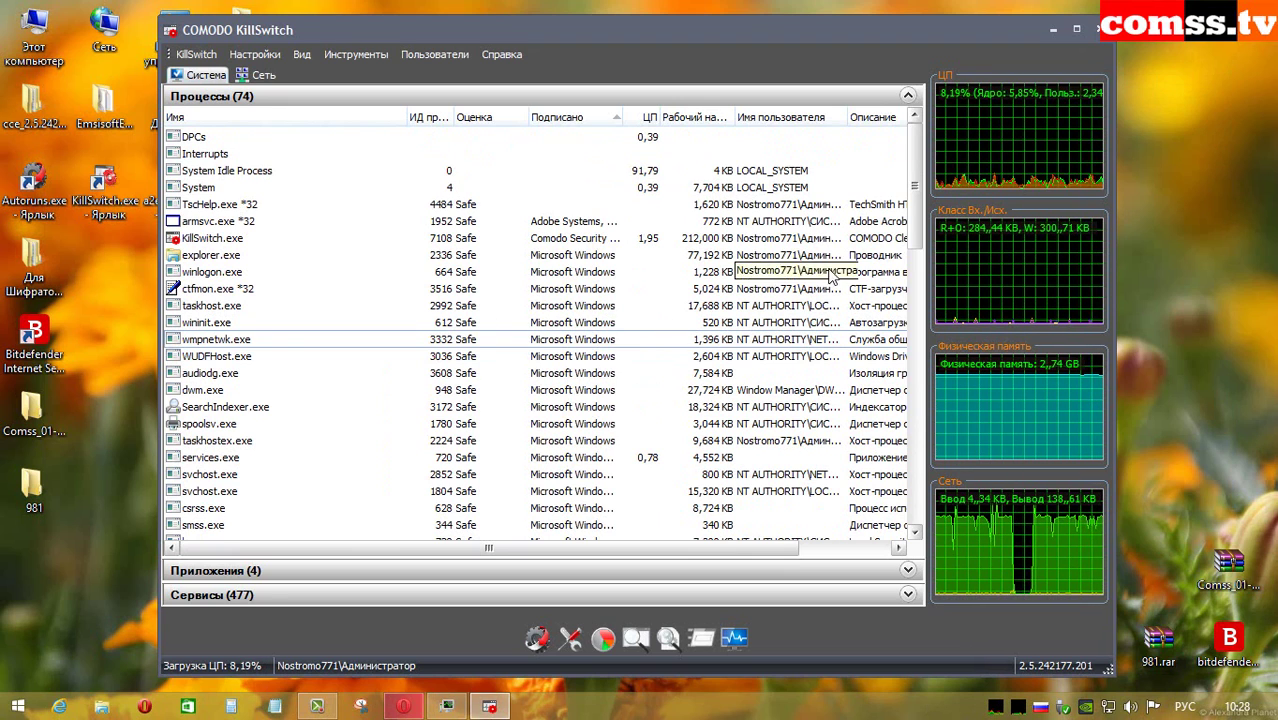
drag(916, 196, 914, 460)
Step: Check Action Center's Security section, still showing Bitdefender firewall, antivirus and antispyware on, then close it
click(1054, 30)
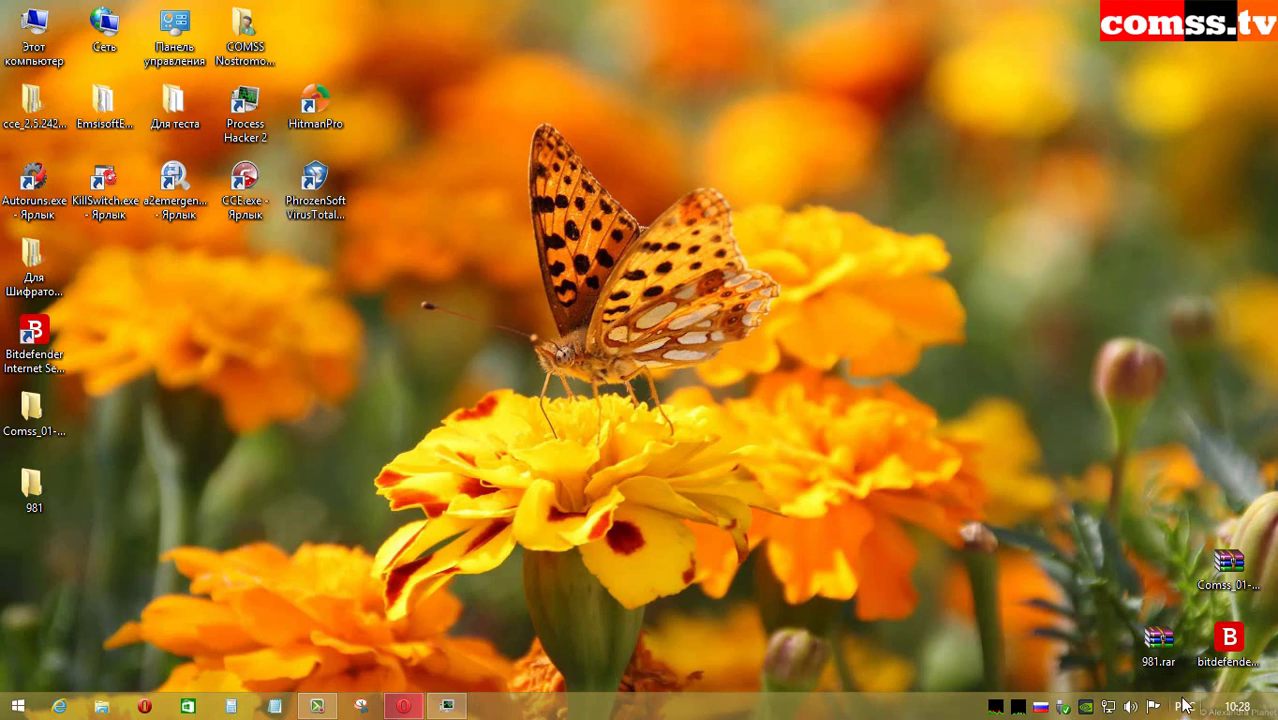
click(1154, 708)
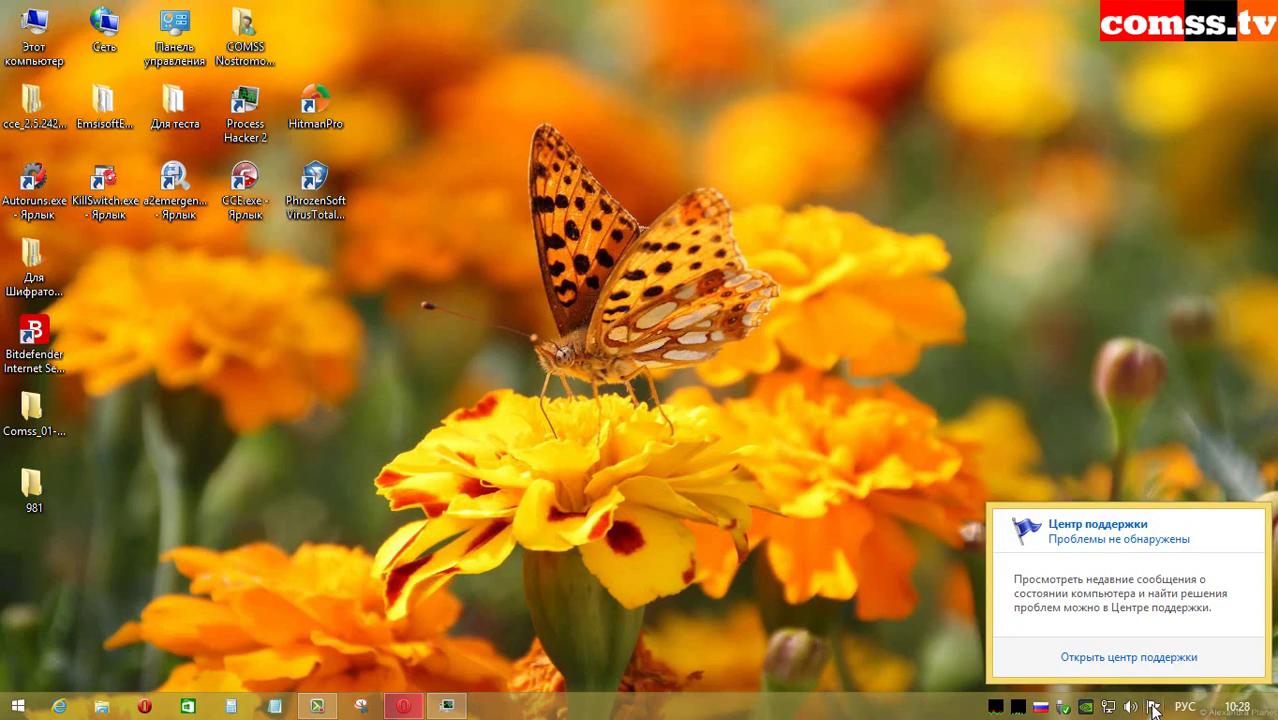
click(1130, 658)
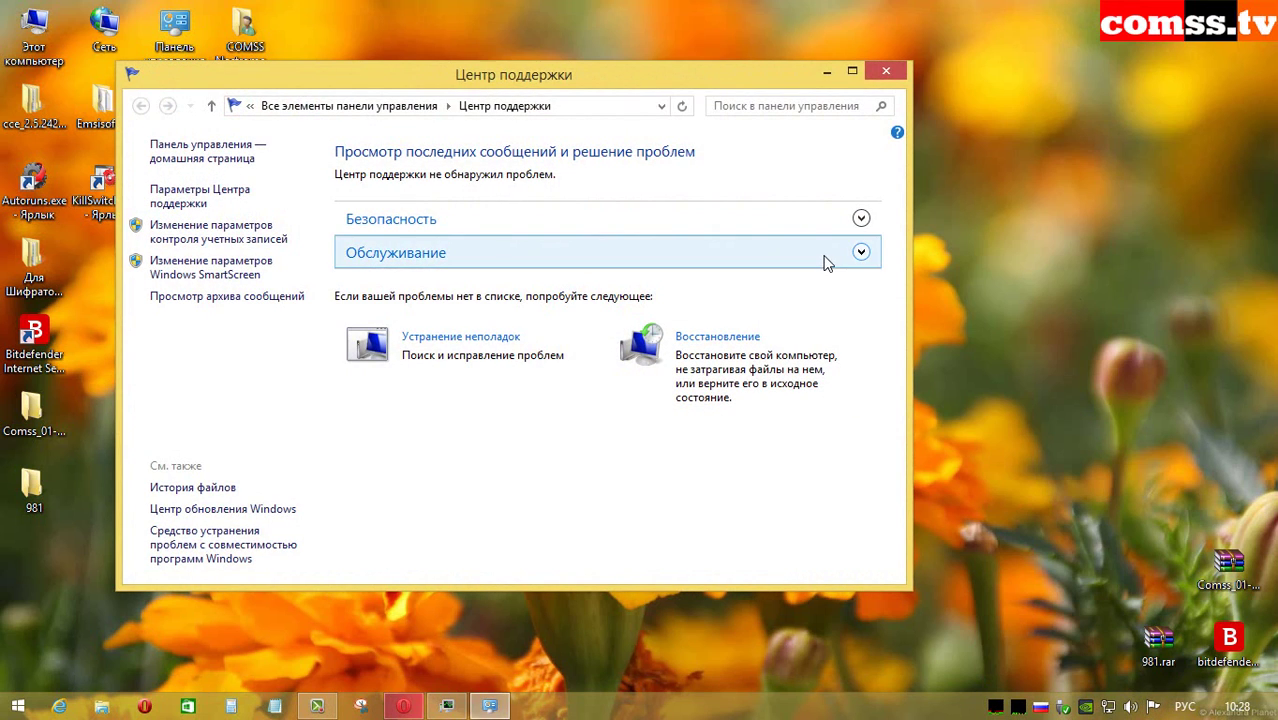
click(864, 220)
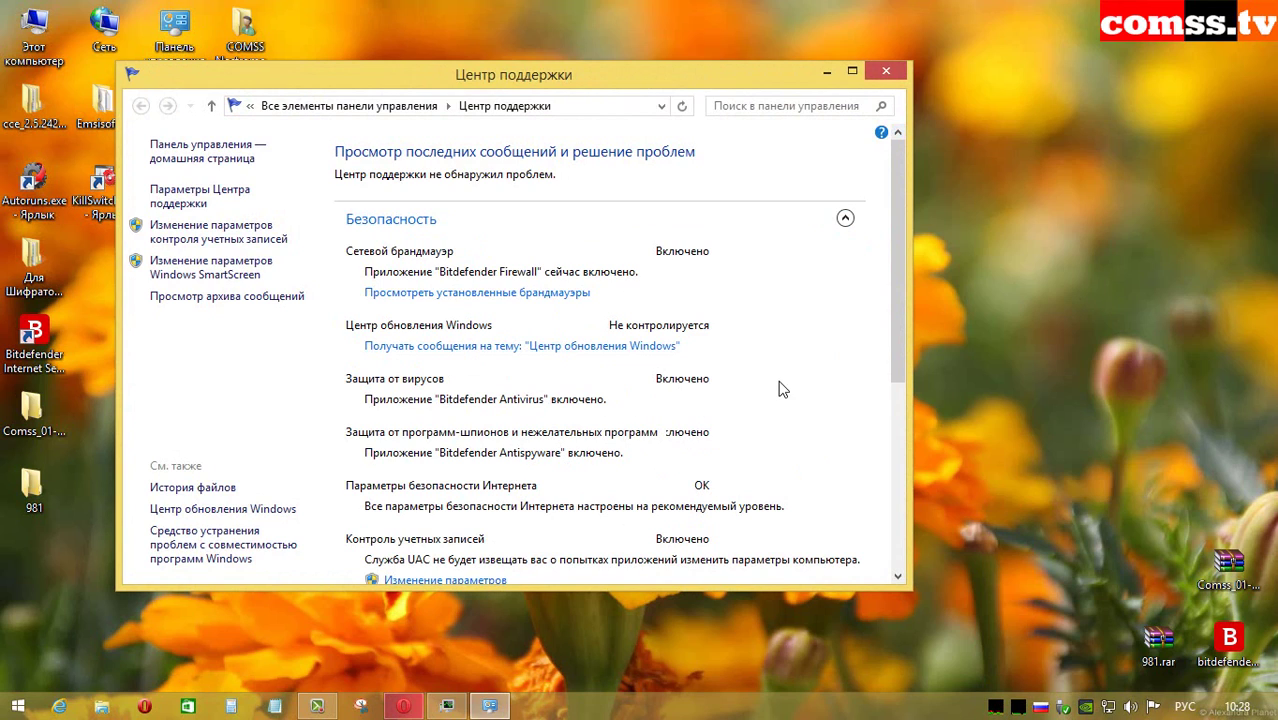
click(882, 71)
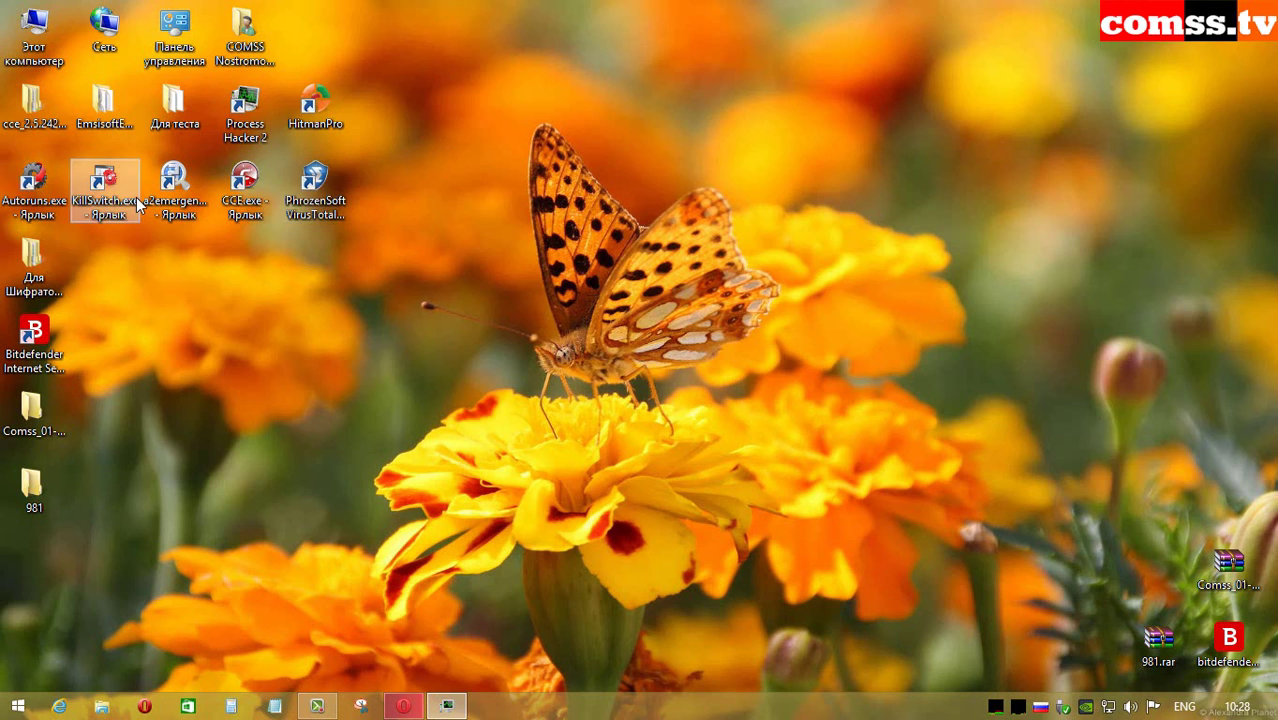
Step: Scan the Для теста folder with Bitdefender (no threats in 86 items) and close the summary
double_click(170, 113)
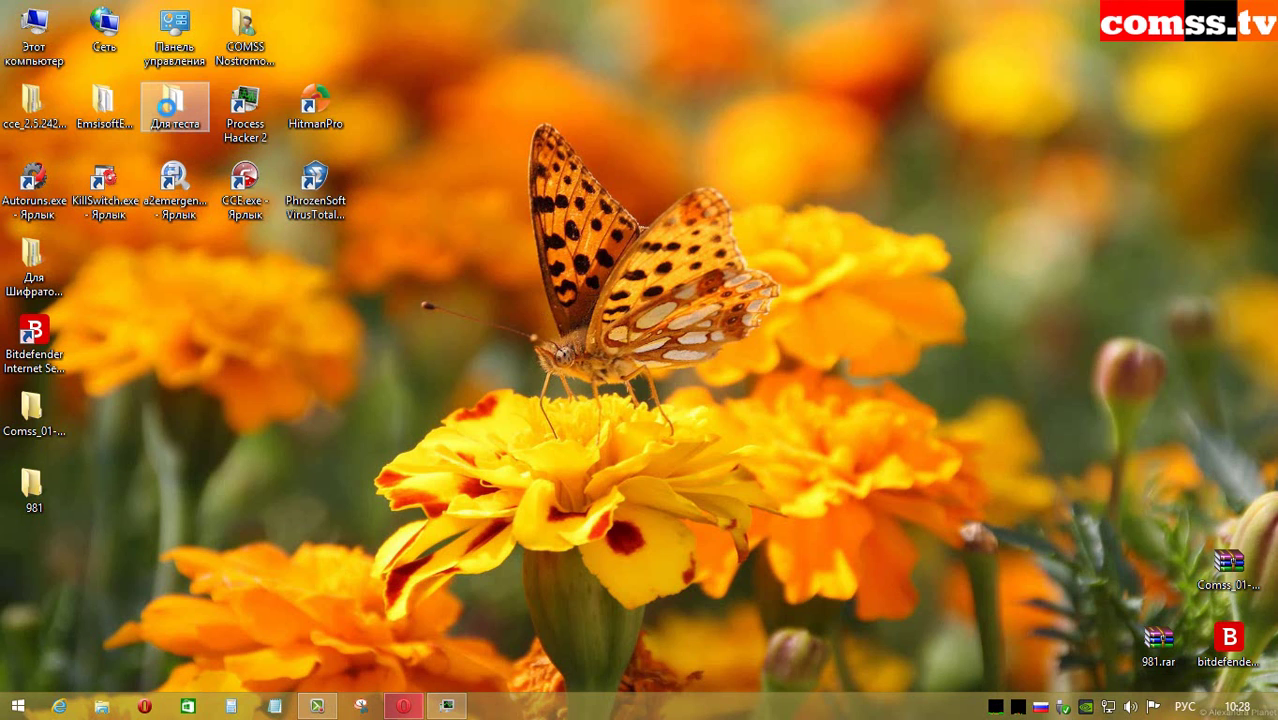
right_click(170, 108)
mouse_move(238, 192)
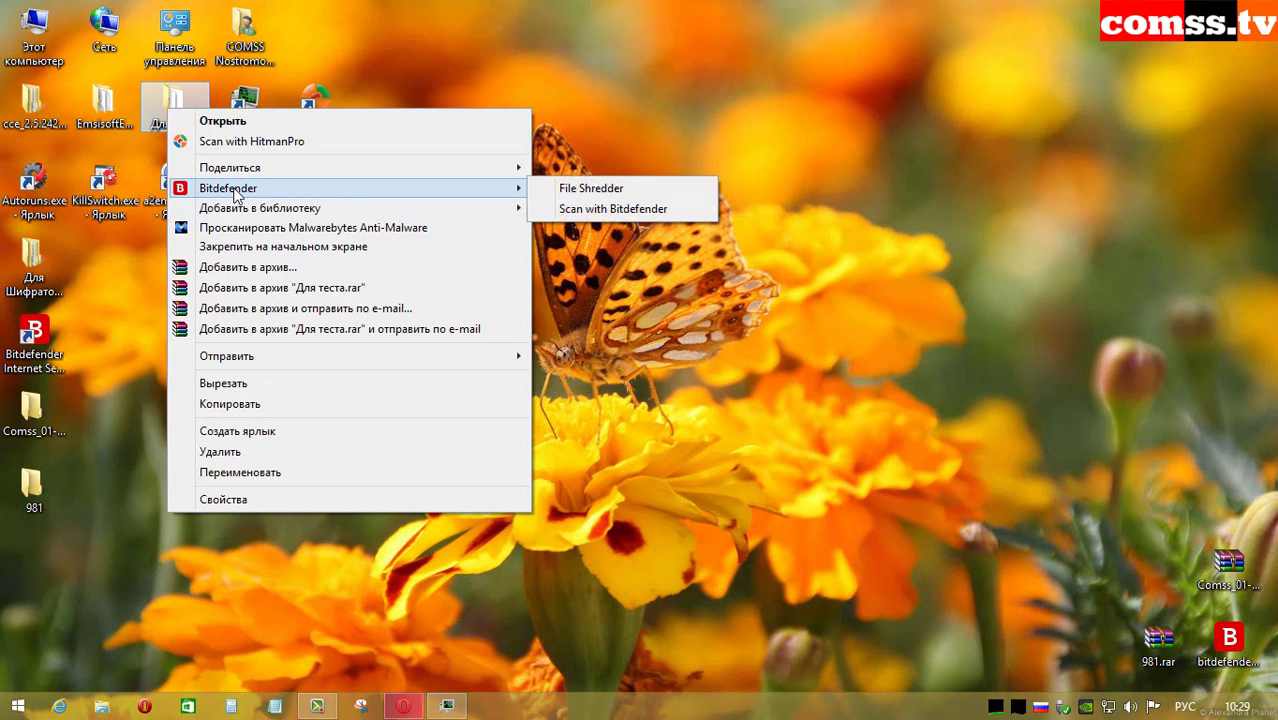
click(641, 212)
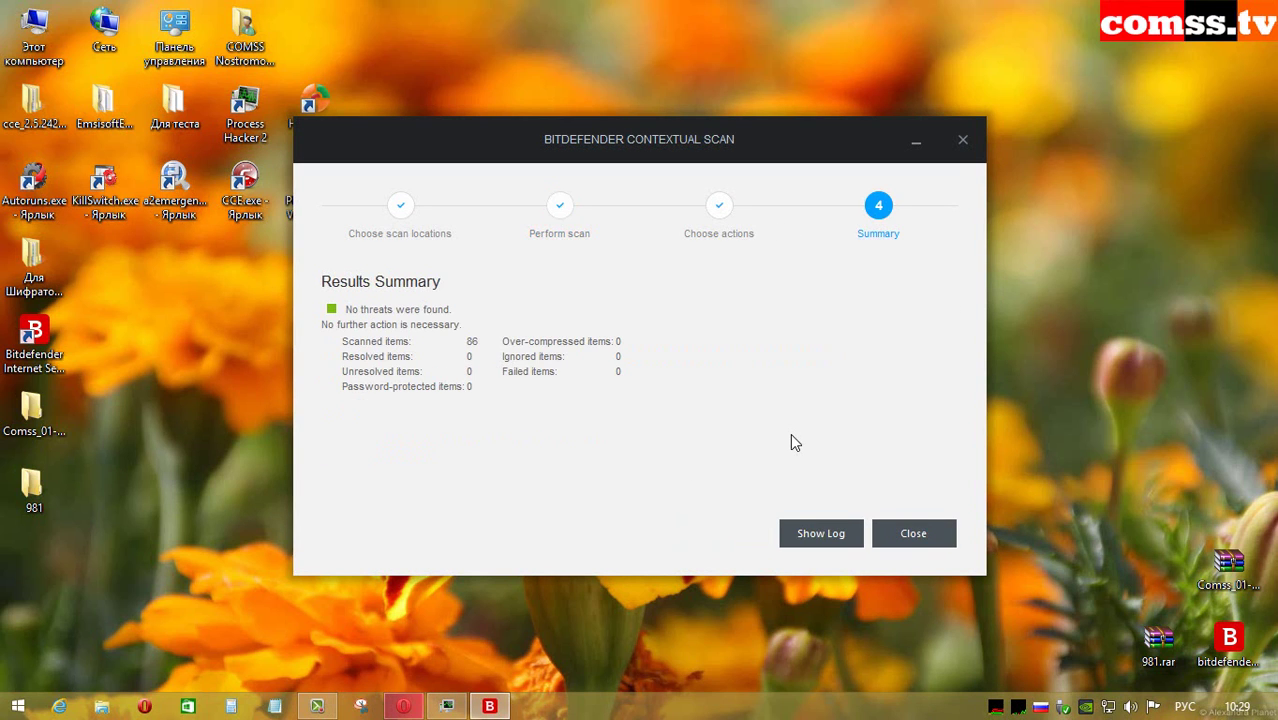
click(916, 537)
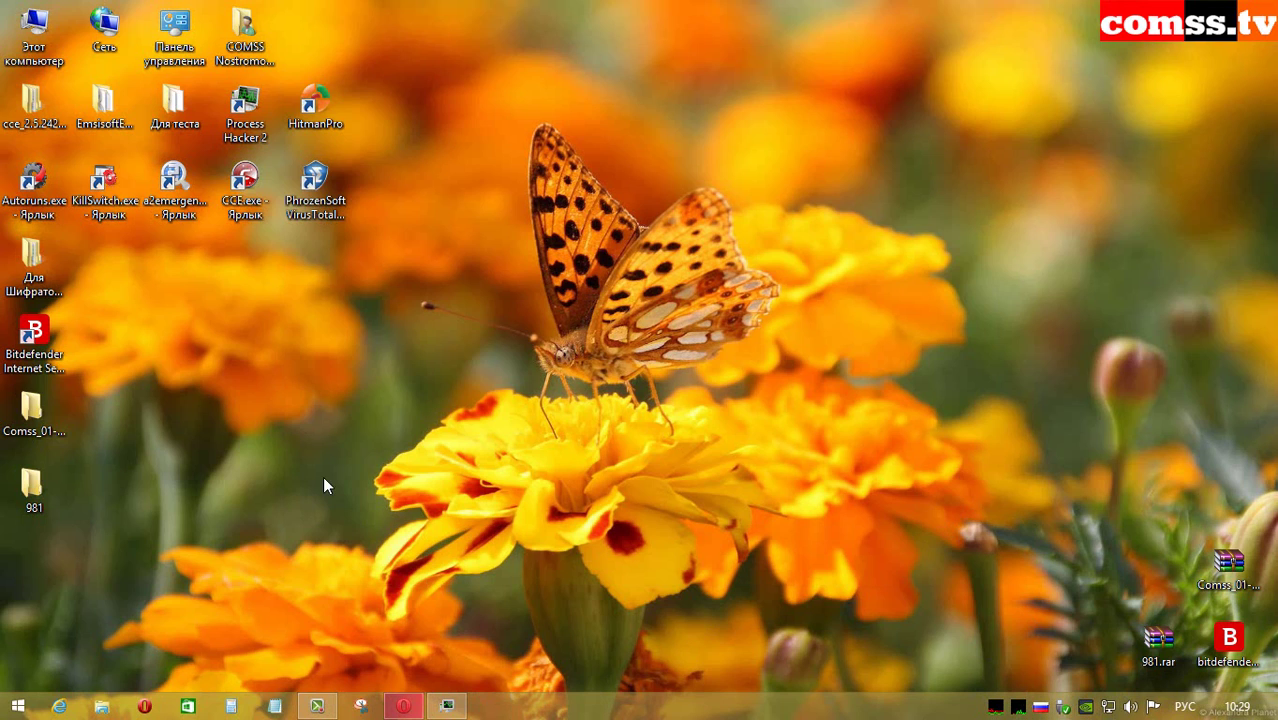
click(34, 336)
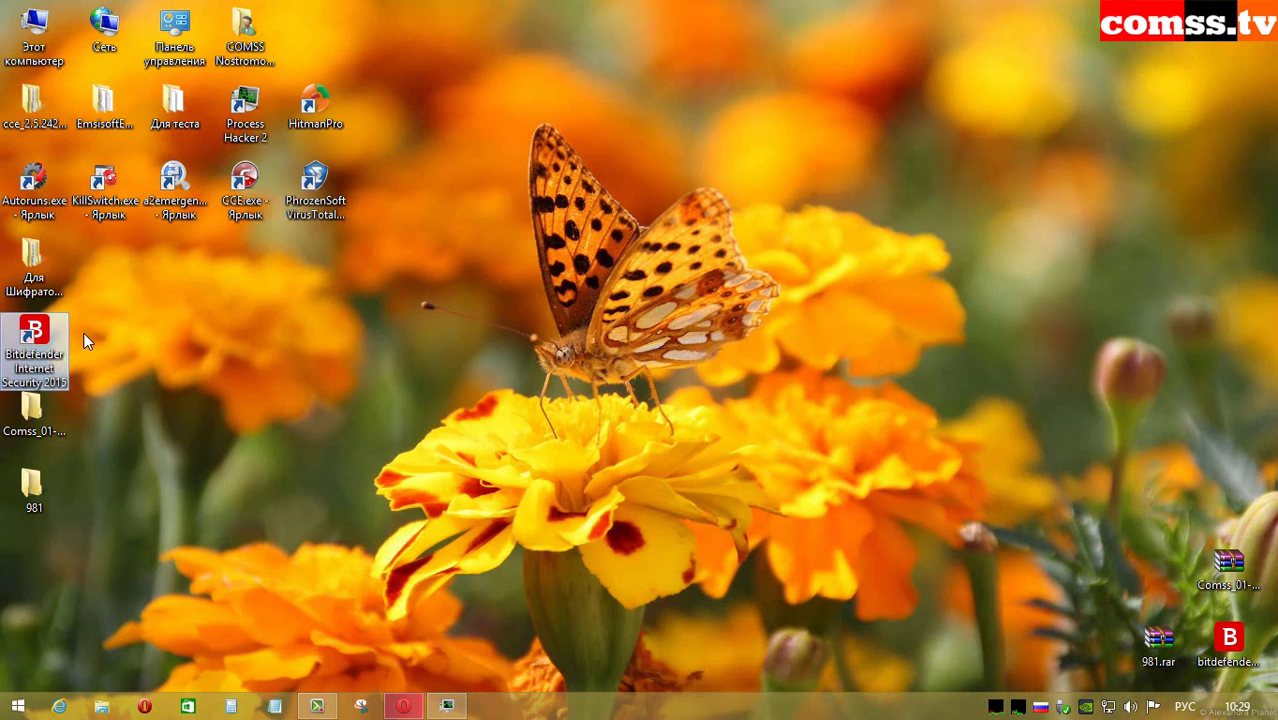
double_click(42, 340)
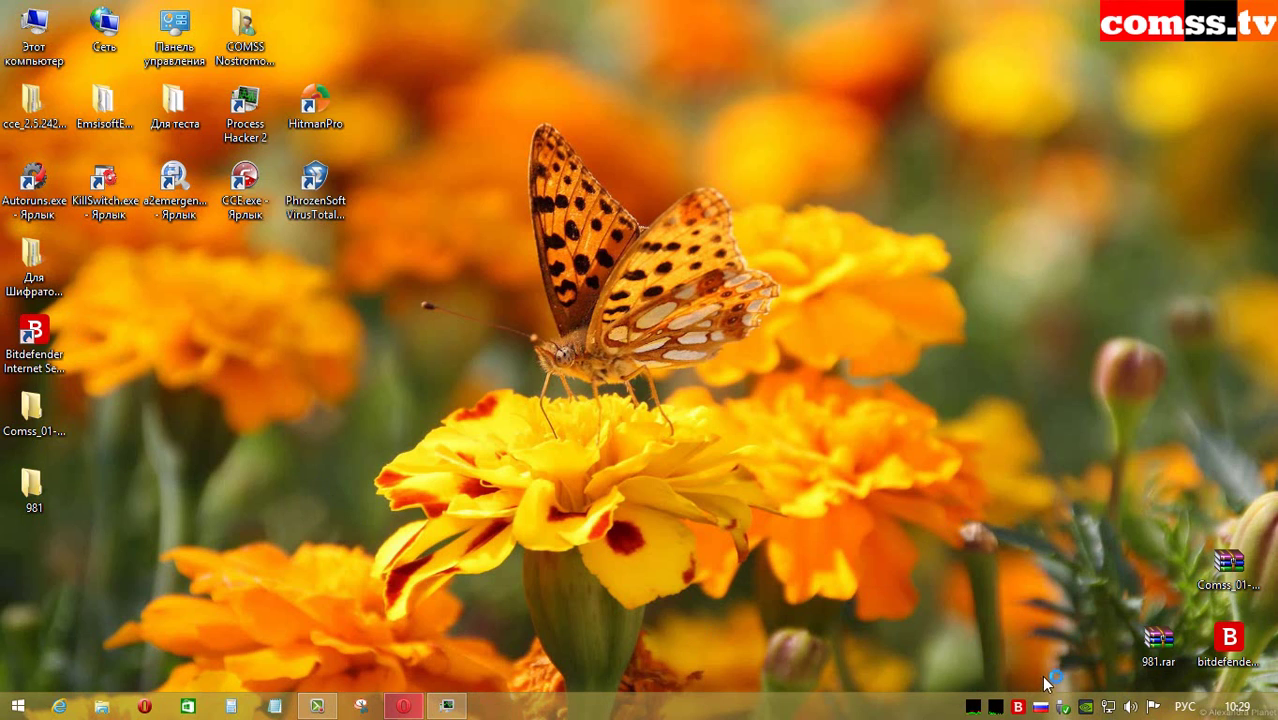
mouse_move(1021, 711)
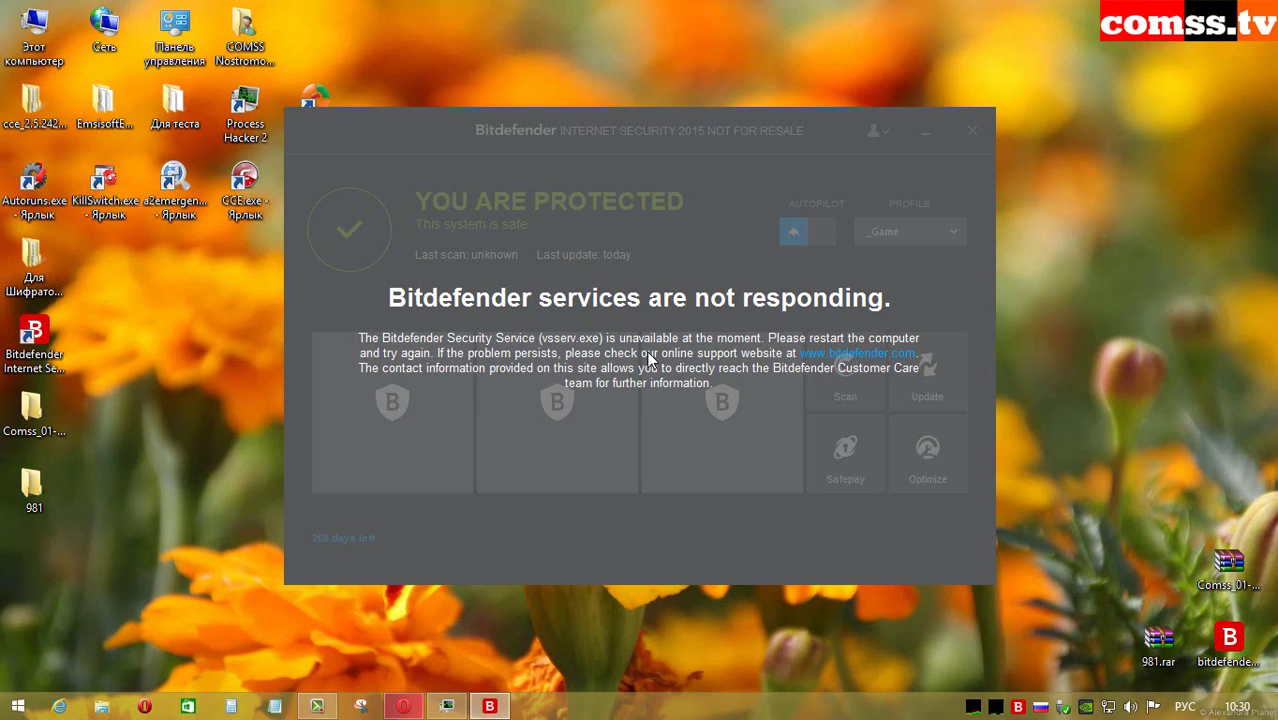
click(818, 354)
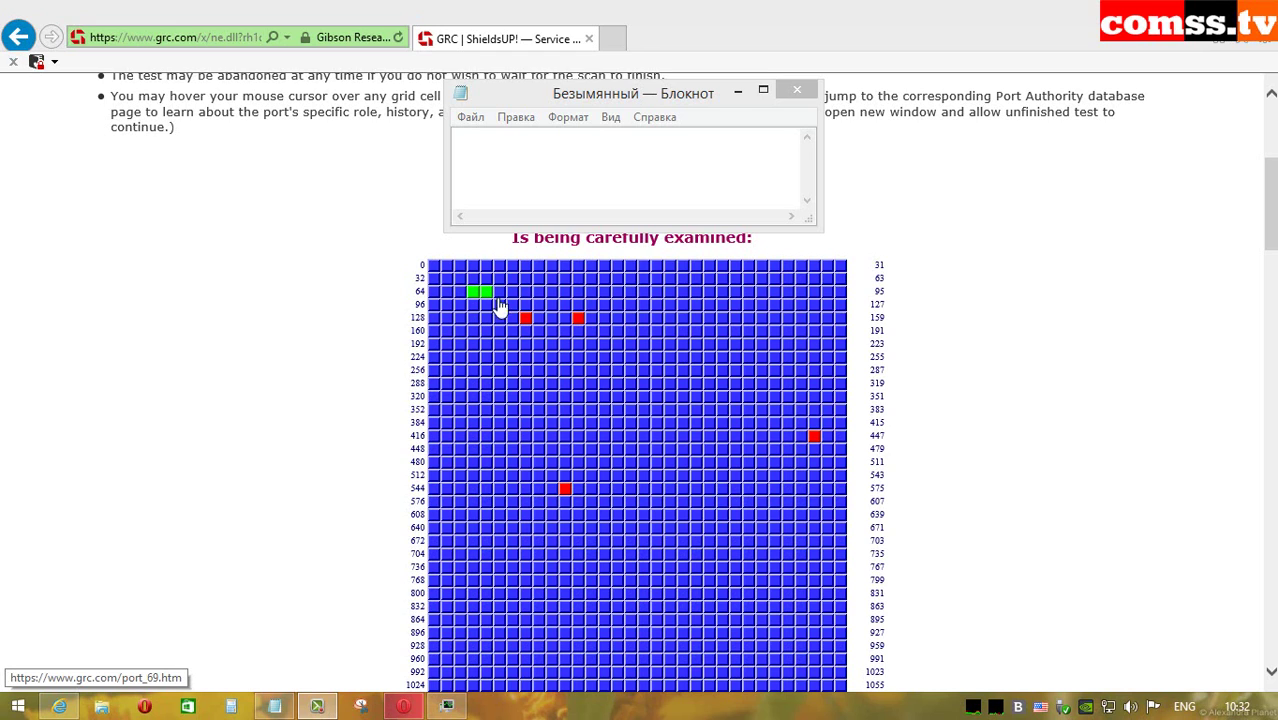
Step: Review the ShieldsUP! port scan down to the FAILED TruStealth Analysis, then leave the browser
scroll(524, 333, down, 3)
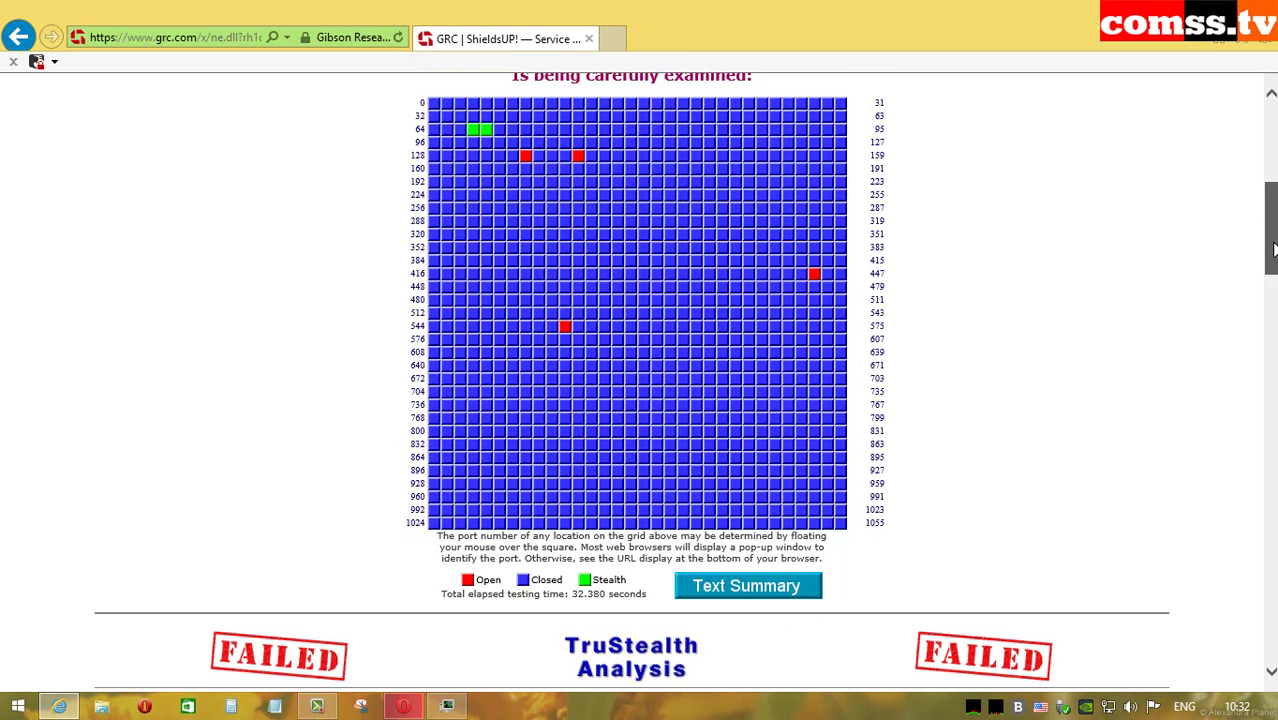
scroll(183, 437, down, 7)
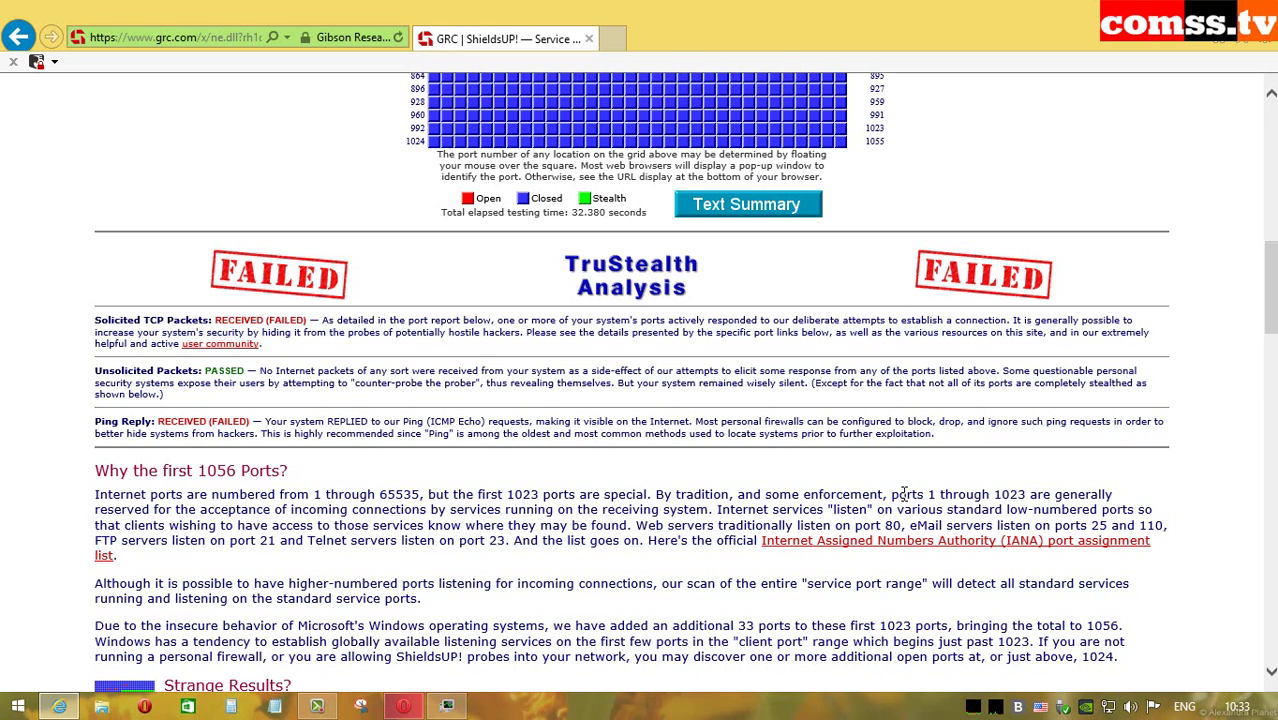
key(super+d)
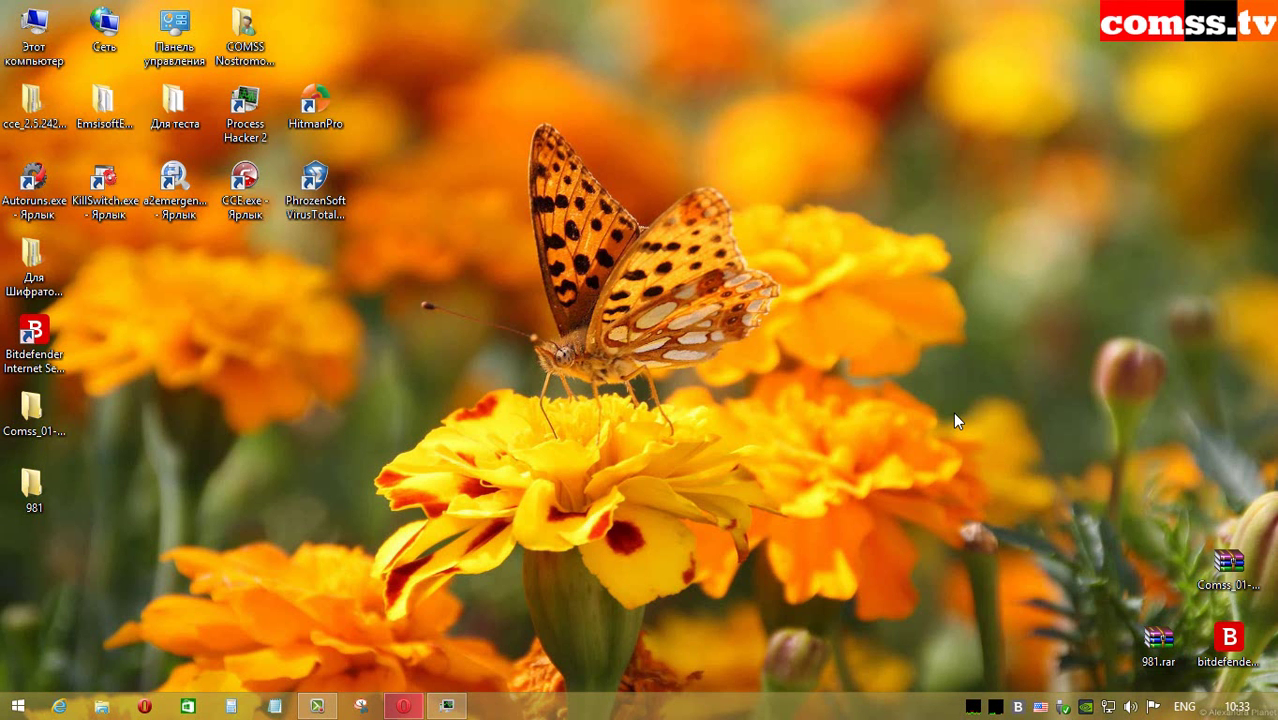
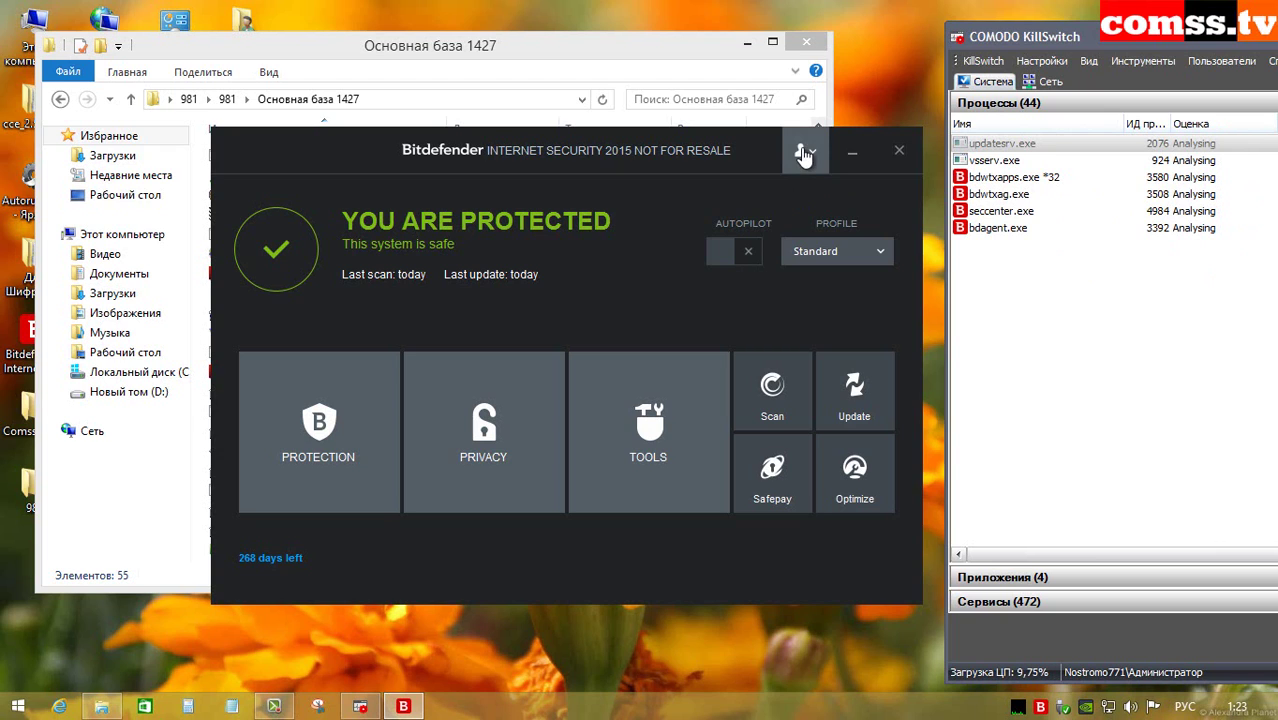
Step: Review the antivirus on-access shield's archive, traffic, miscellaneous and action tabs, then confirm with OK
click(330, 380)
click(342, 278)
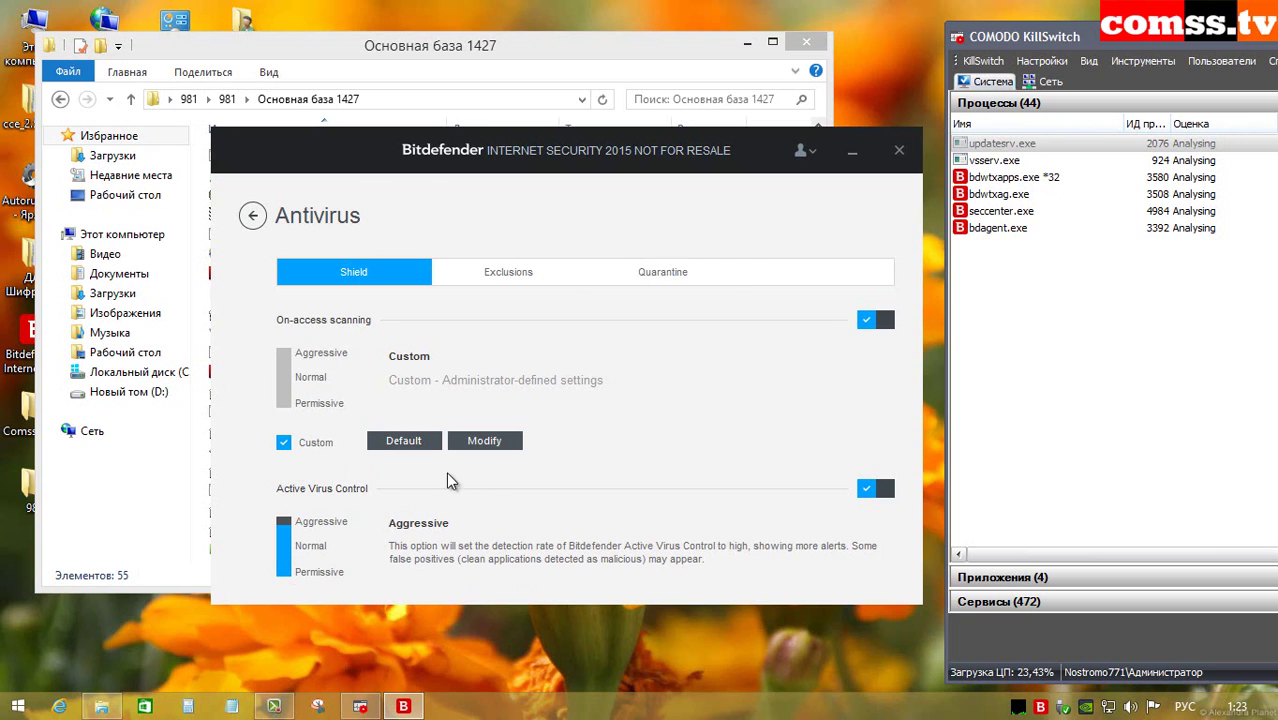
click(484, 441)
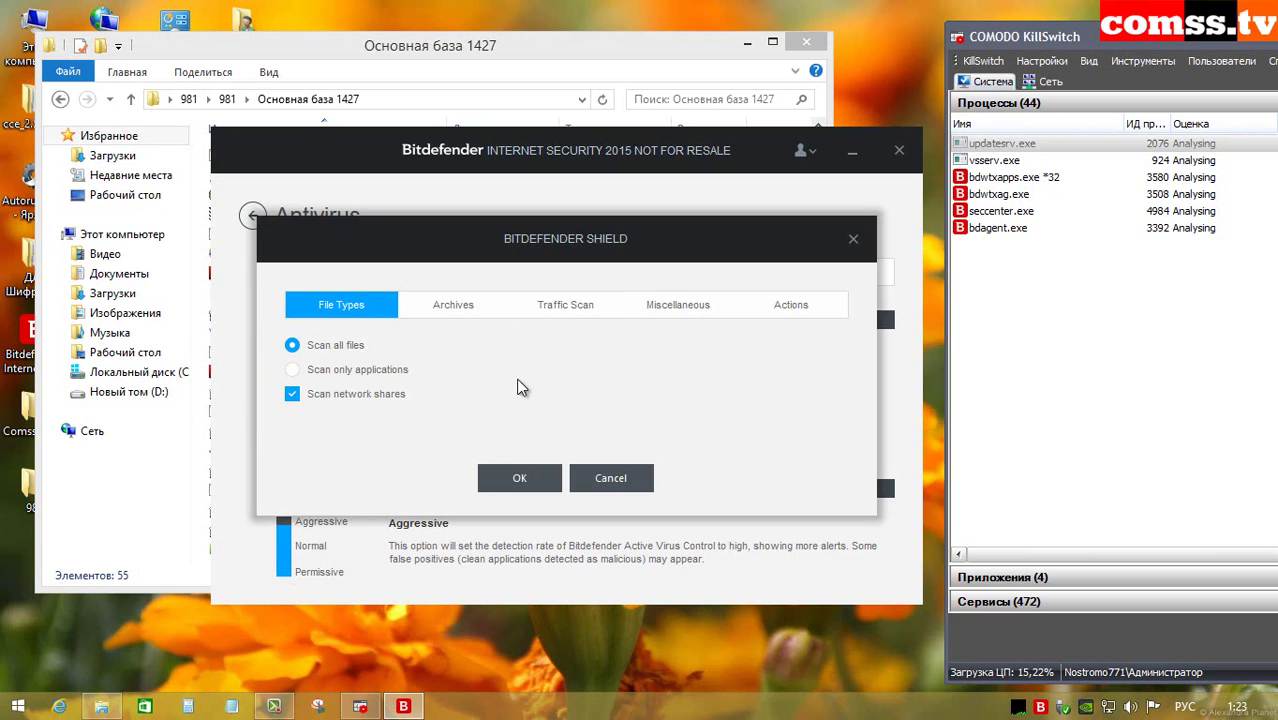
click(455, 308)
click(590, 312)
click(672, 314)
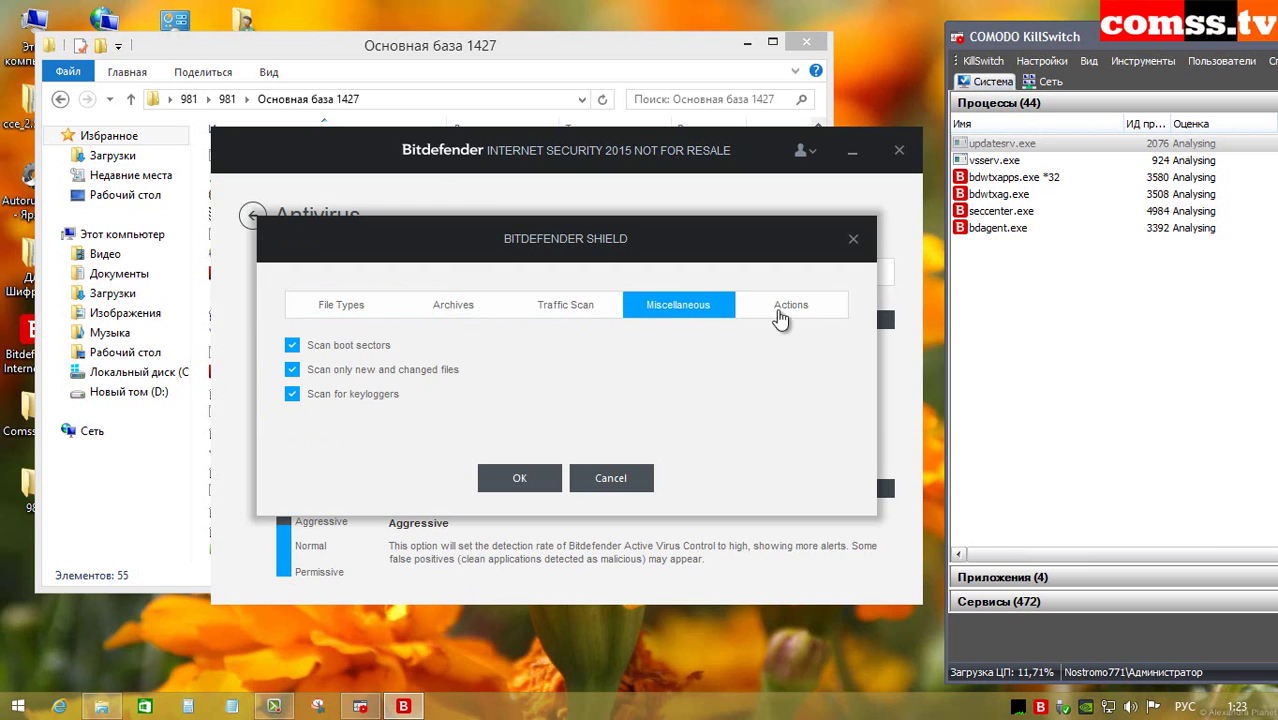
click(781, 312)
click(510, 477)
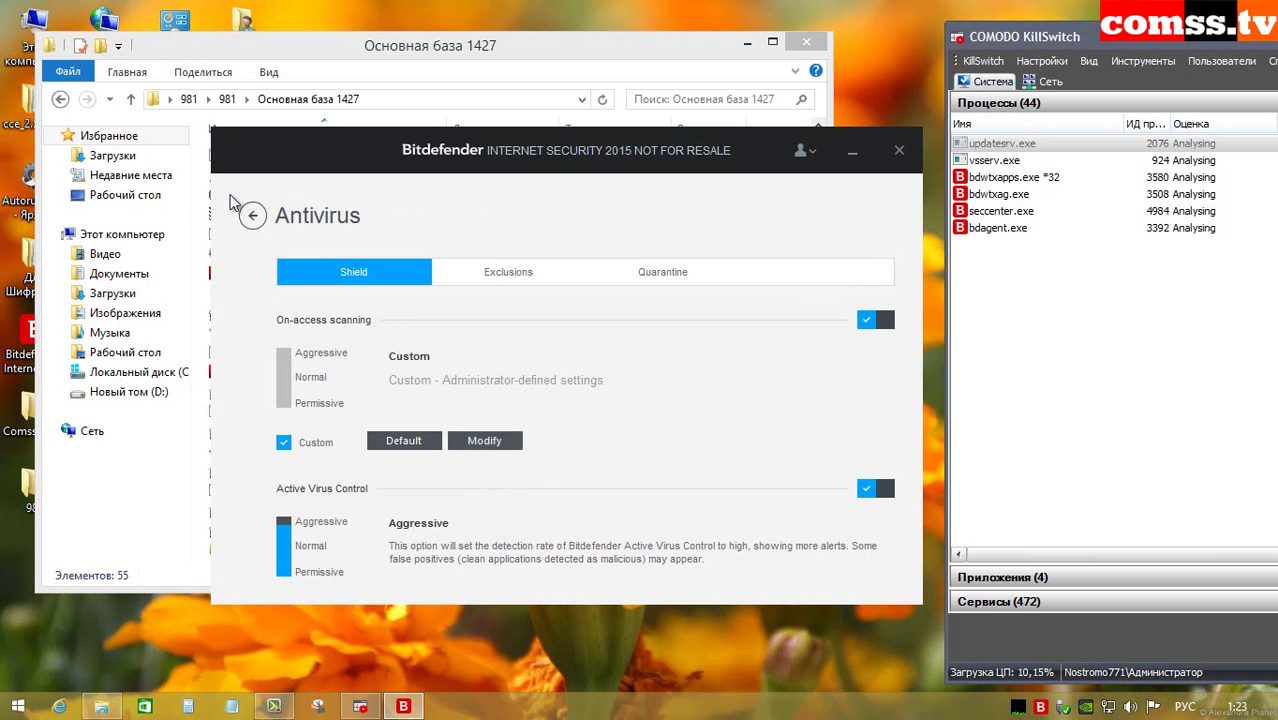
Step: Return to the main protection dashboard and start a virus definitions update
click(253, 215)
click(253, 215)
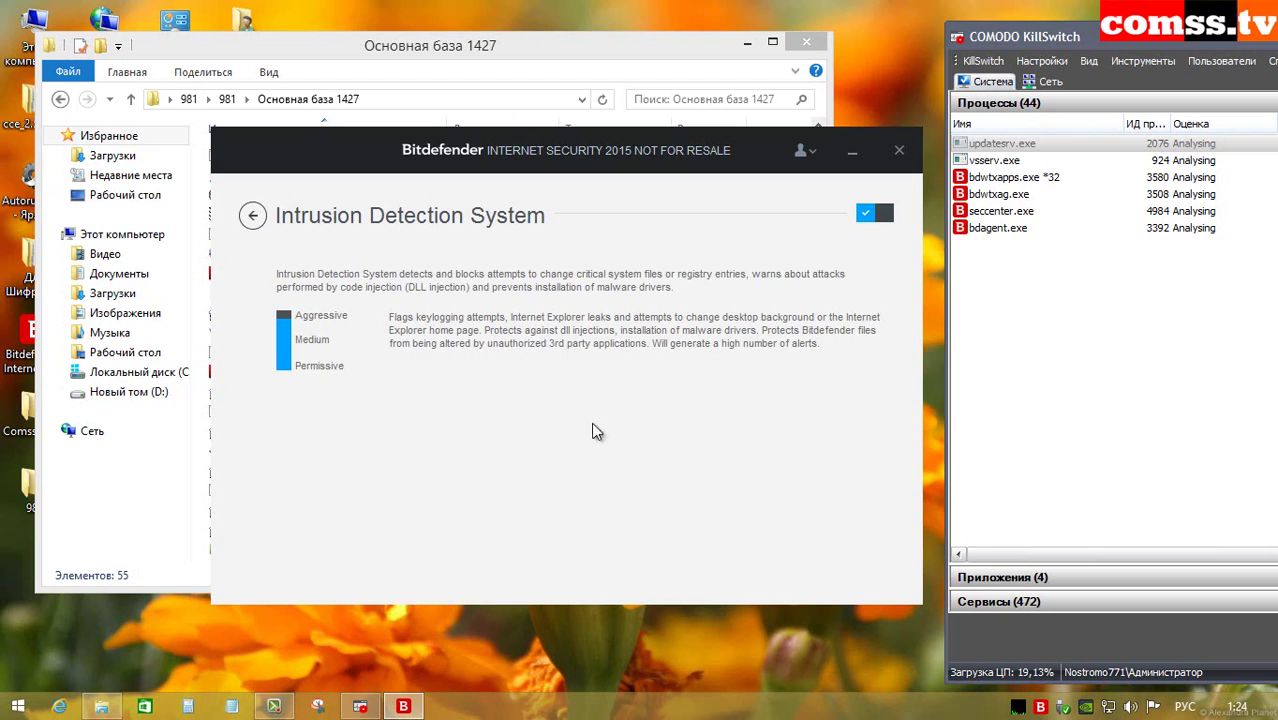
click(255, 215)
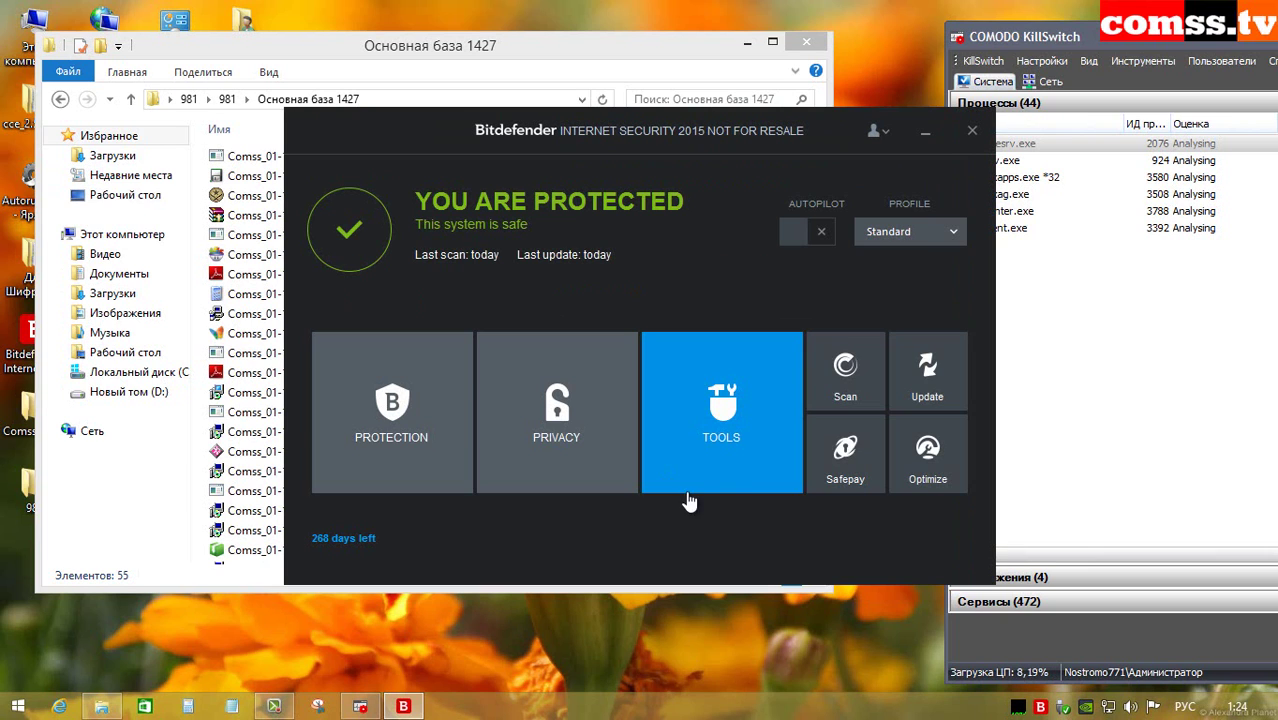
click(928, 372)
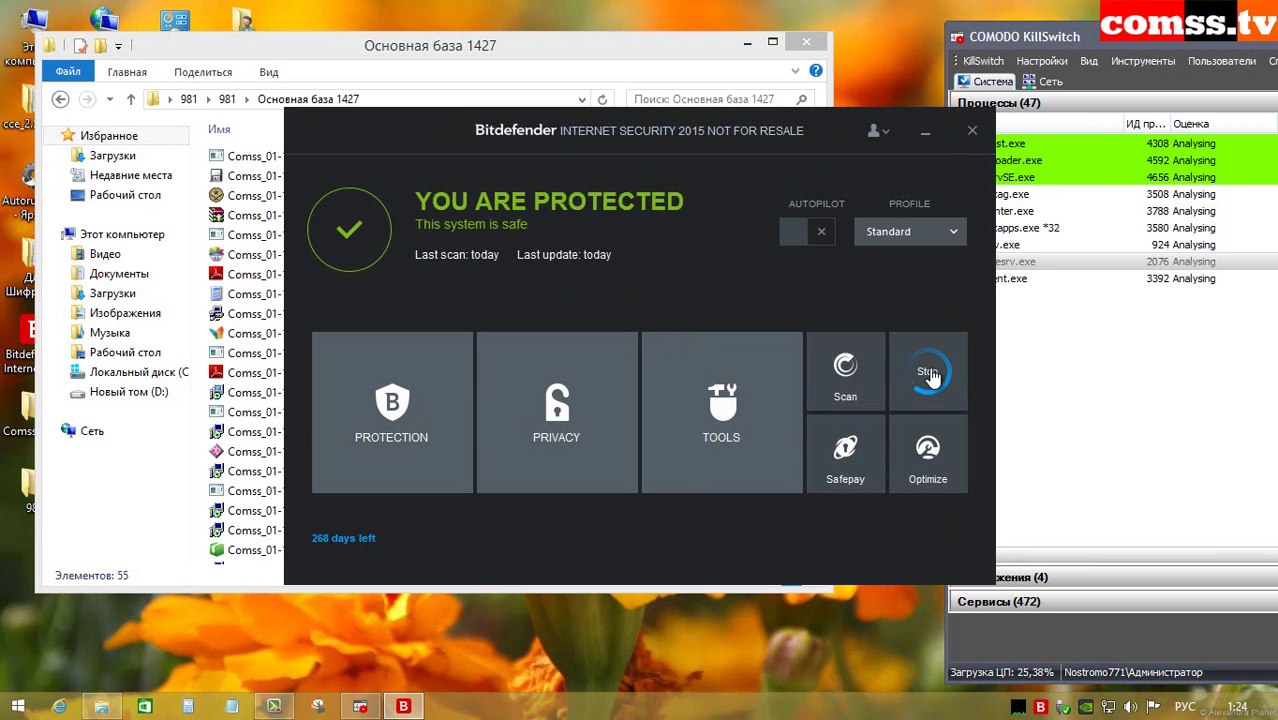
Step: Check the product build information from the tray menu, then close all Bitdefender windows
right_click(1040, 706)
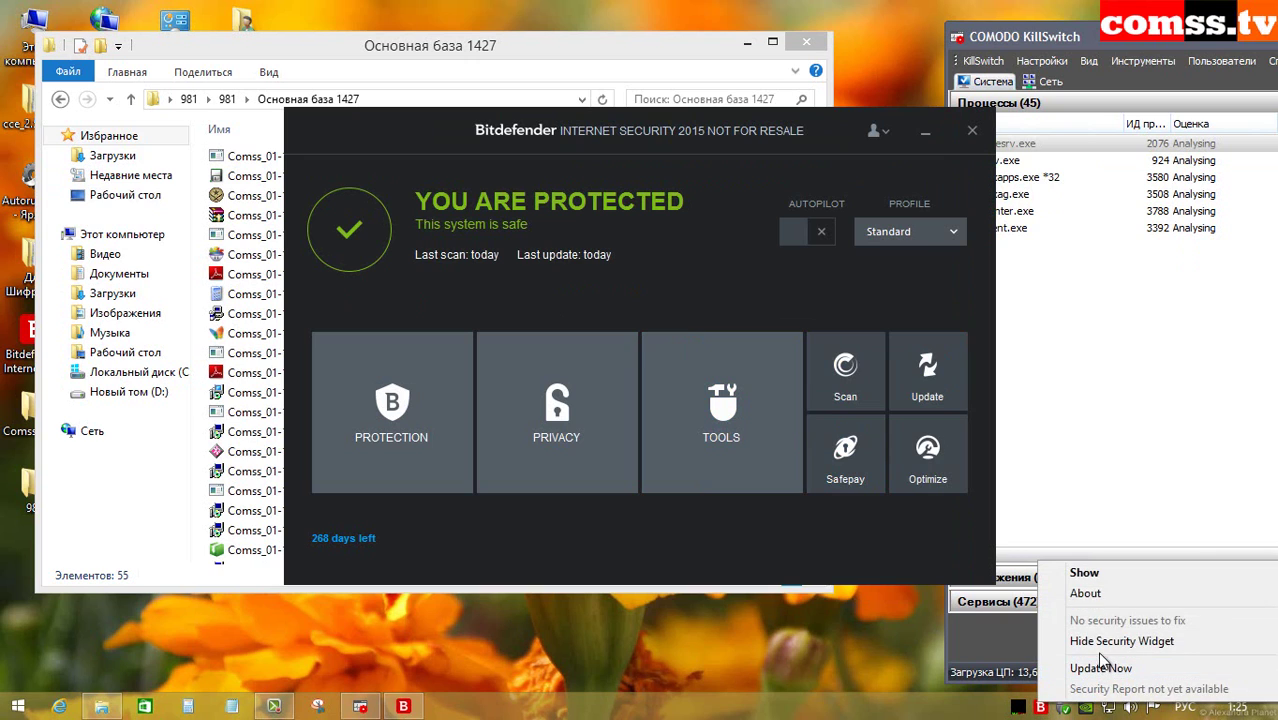
click(1085, 593)
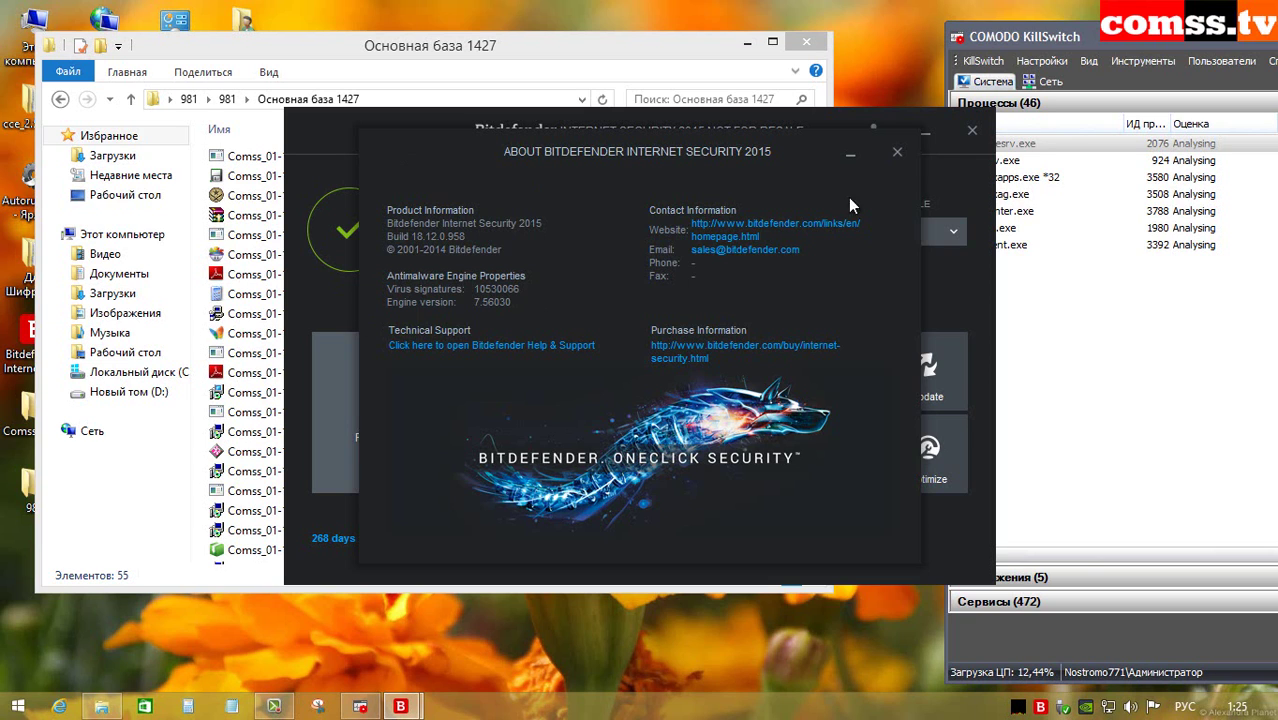
click(897, 151)
click(972, 130)
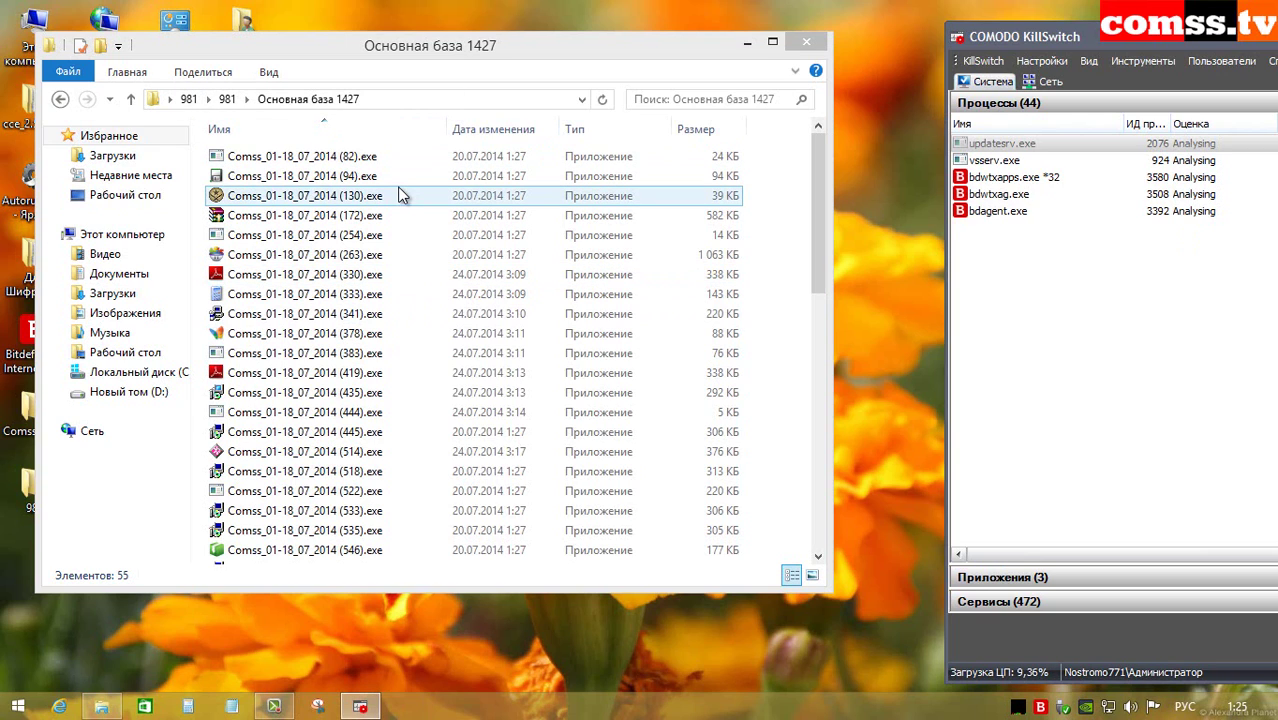
Step: Run samples (82).exe, (94).exe and (130).exe, dismissing the missing hl.exe error
double_click(370, 156)
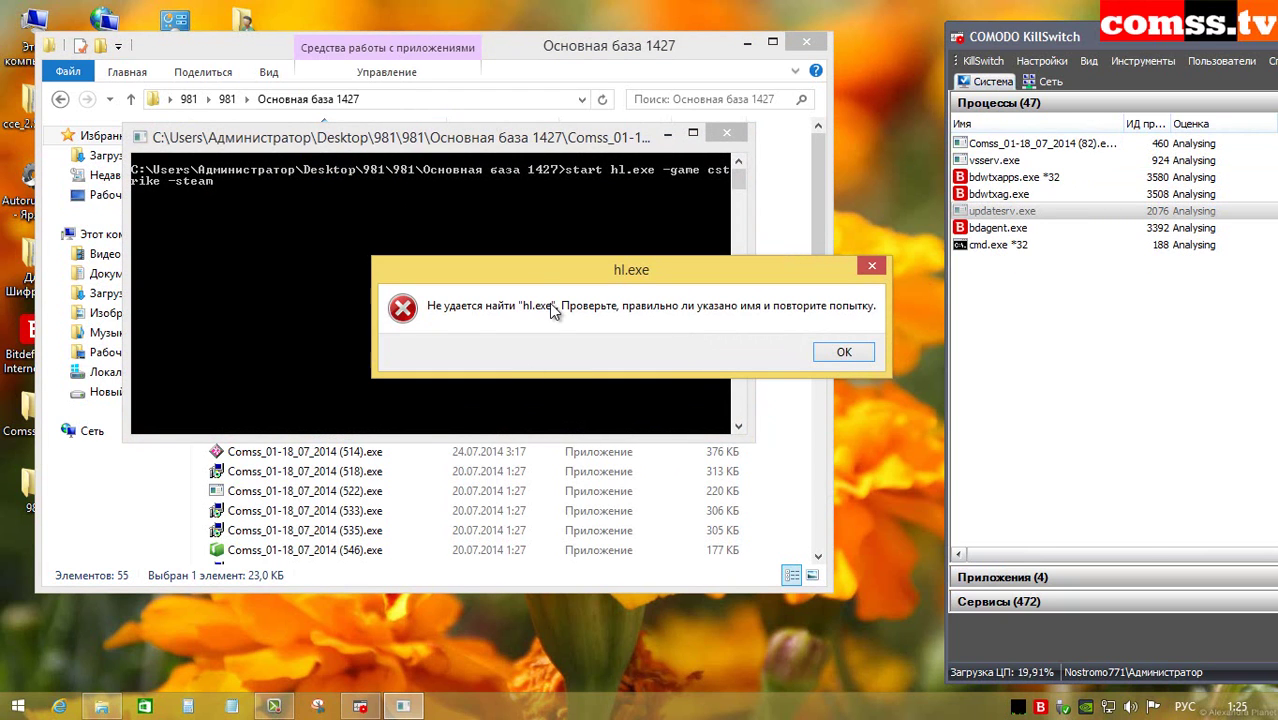
click(836, 352)
double_click(327, 176)
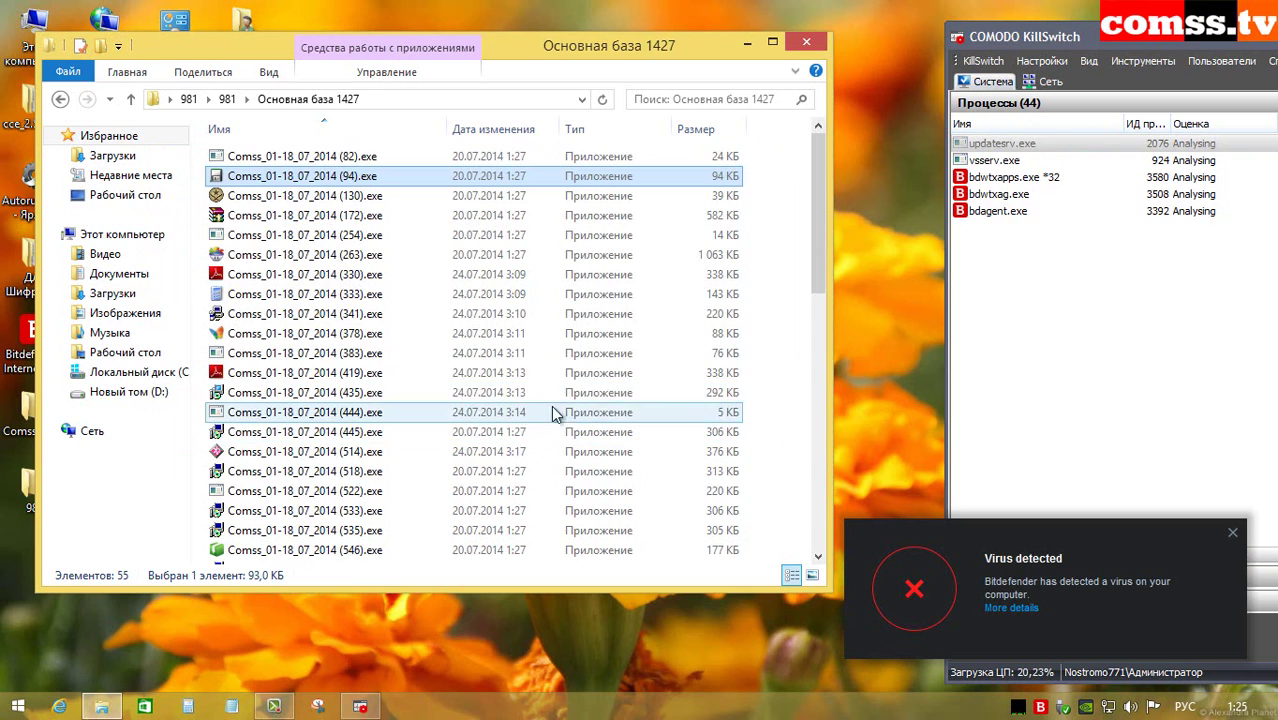
double_click(358, 198)
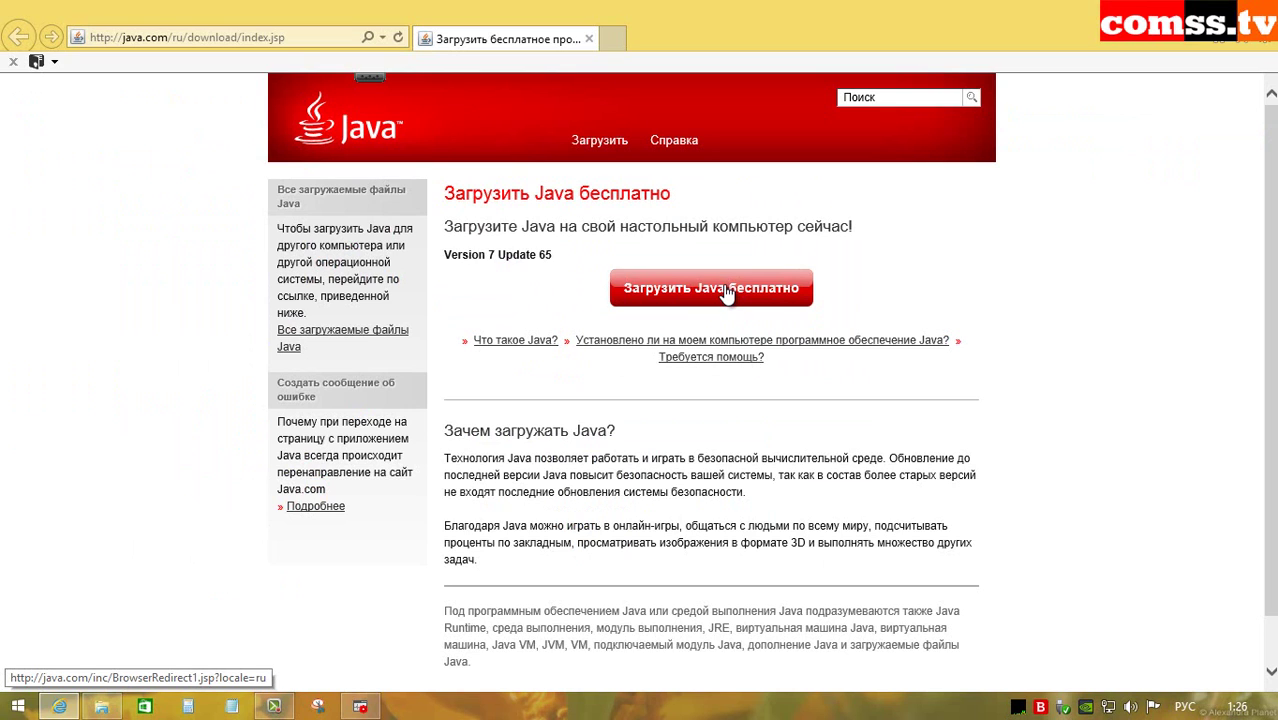
Step: Start the free Java download on java.com, then cancel the failed Java installer
click(727, 293)
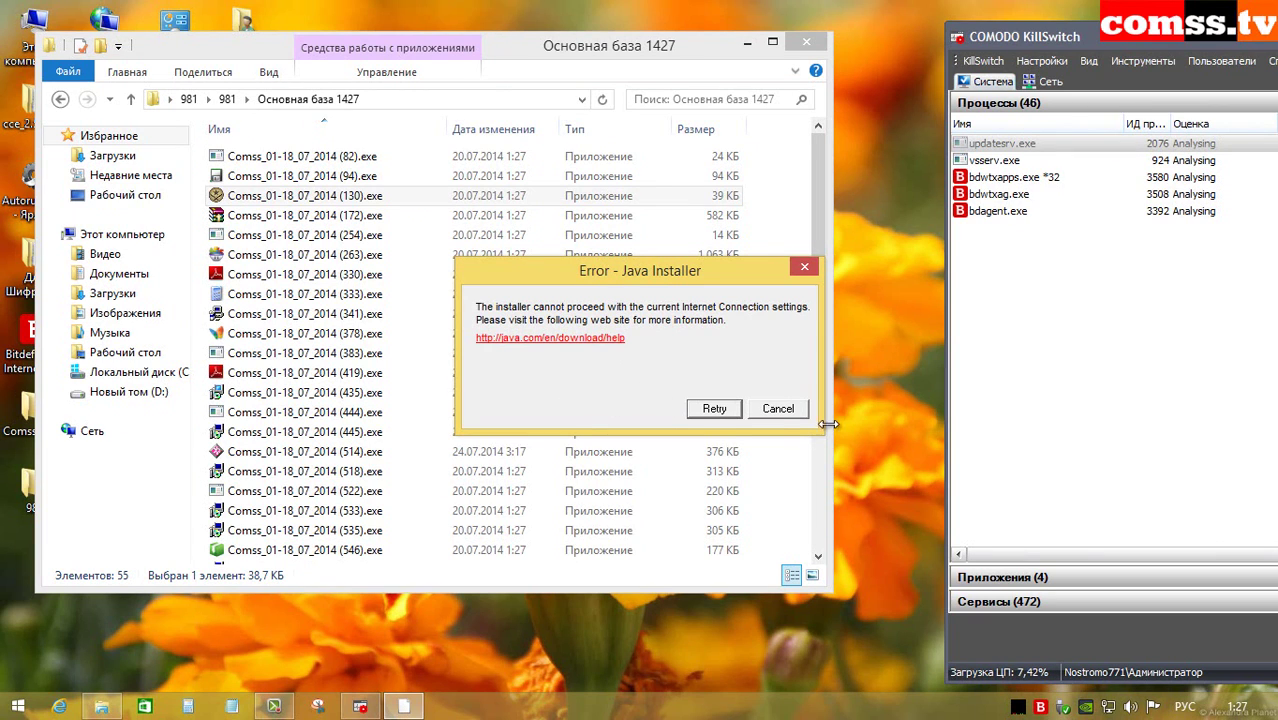
click(779, 410)
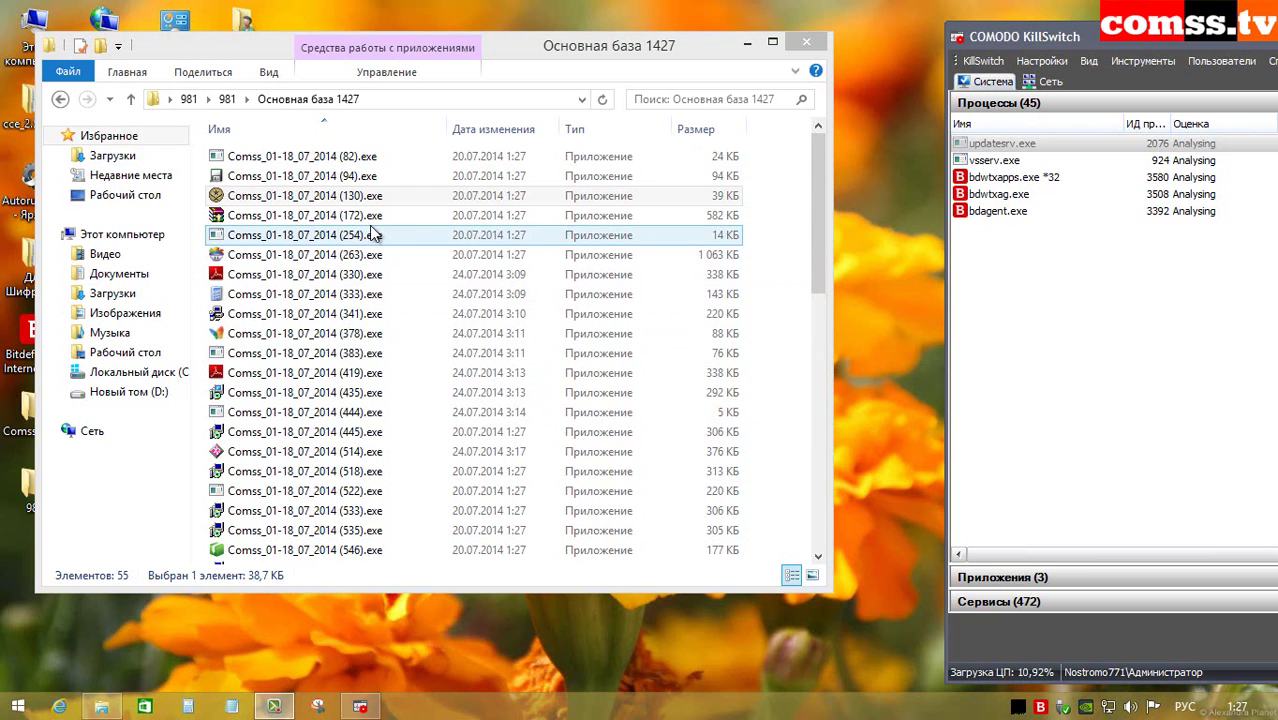
Step: Run sample (172).exe, enter a password for its archive, then clear the damaged-files error and archive window
double_click(372, 215)
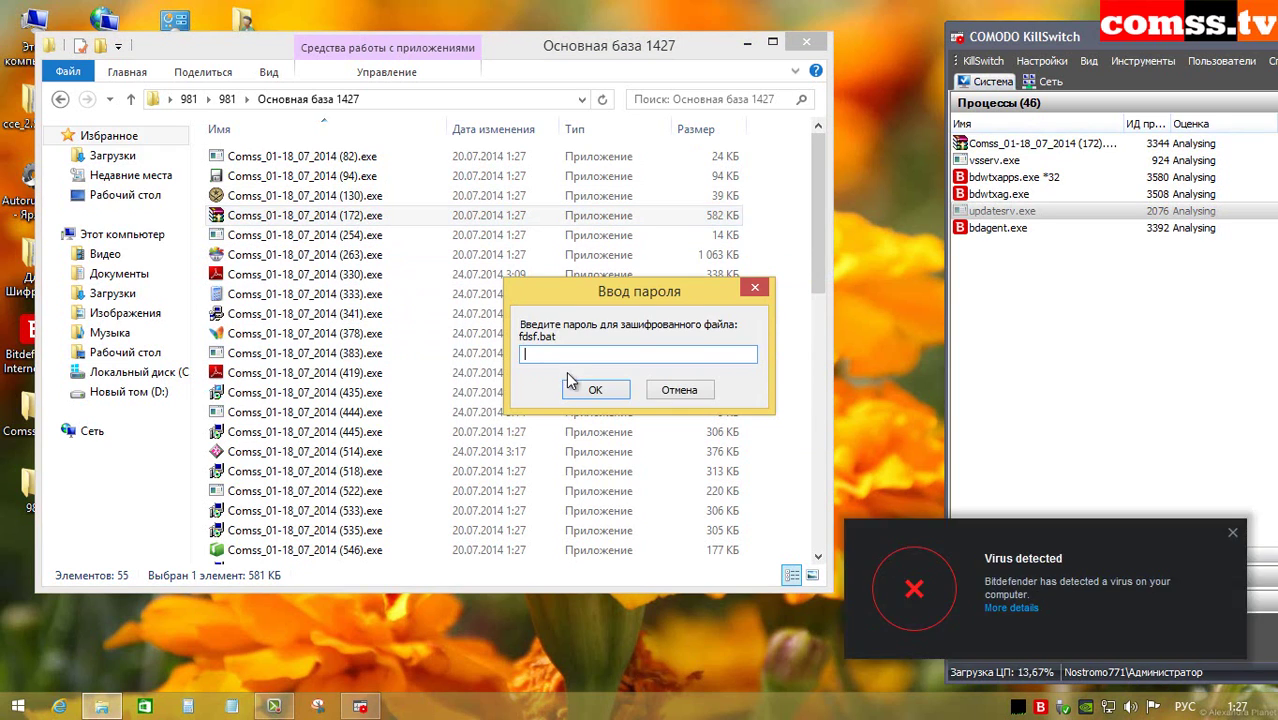
text(12345)
click(606, 397)
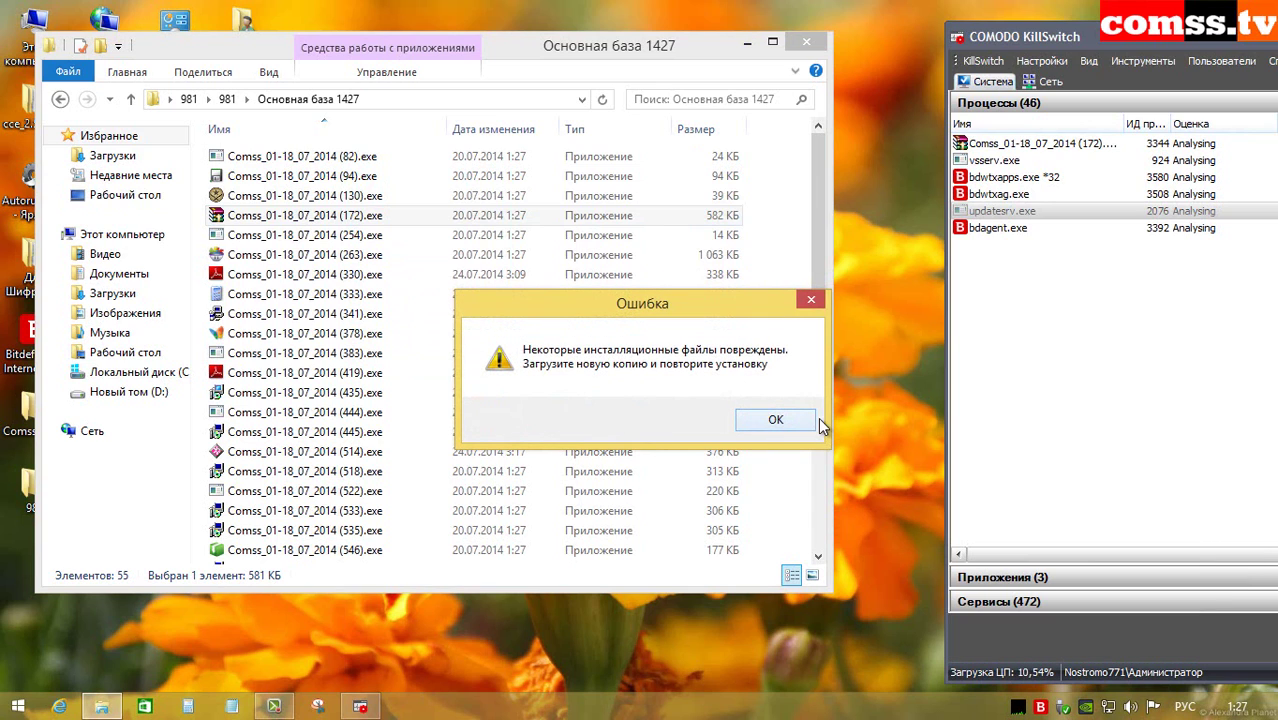
click(786, 420)
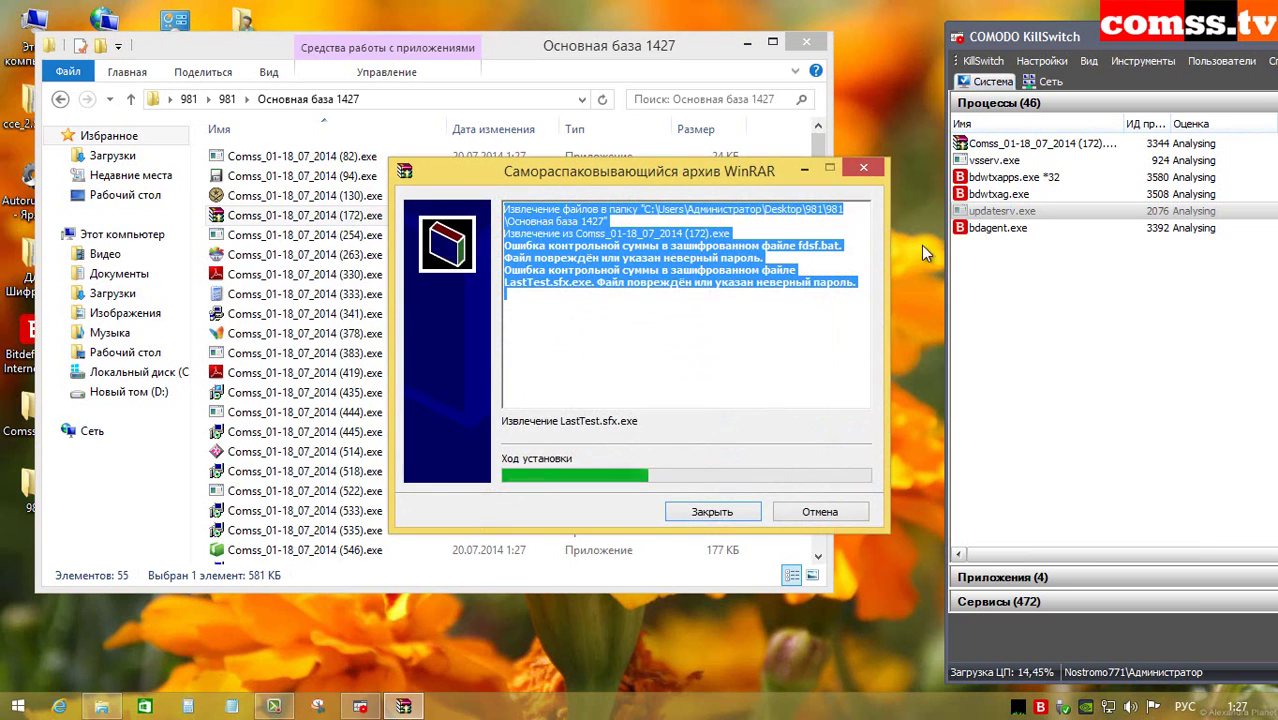
click(731, 516)
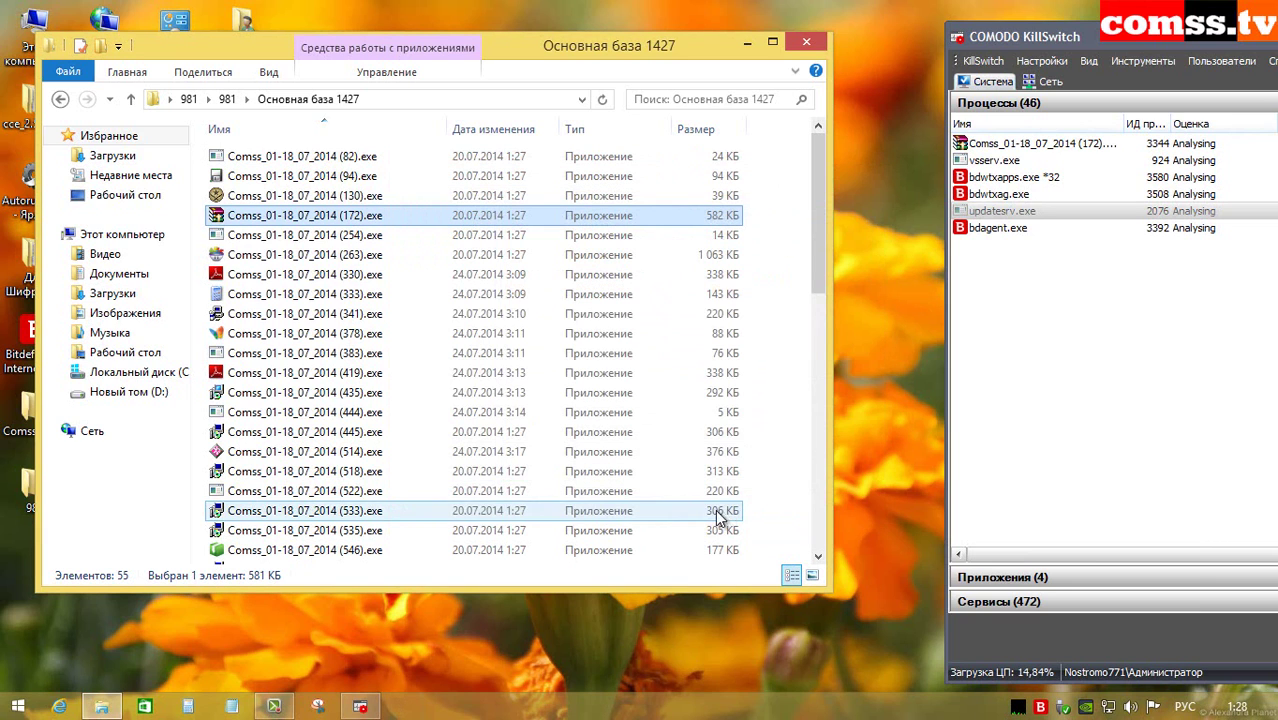
Step: Run sample (254).exe, press digits 8 and 9 in its Form1 game, then run (263).exe
double_click(304, 236)
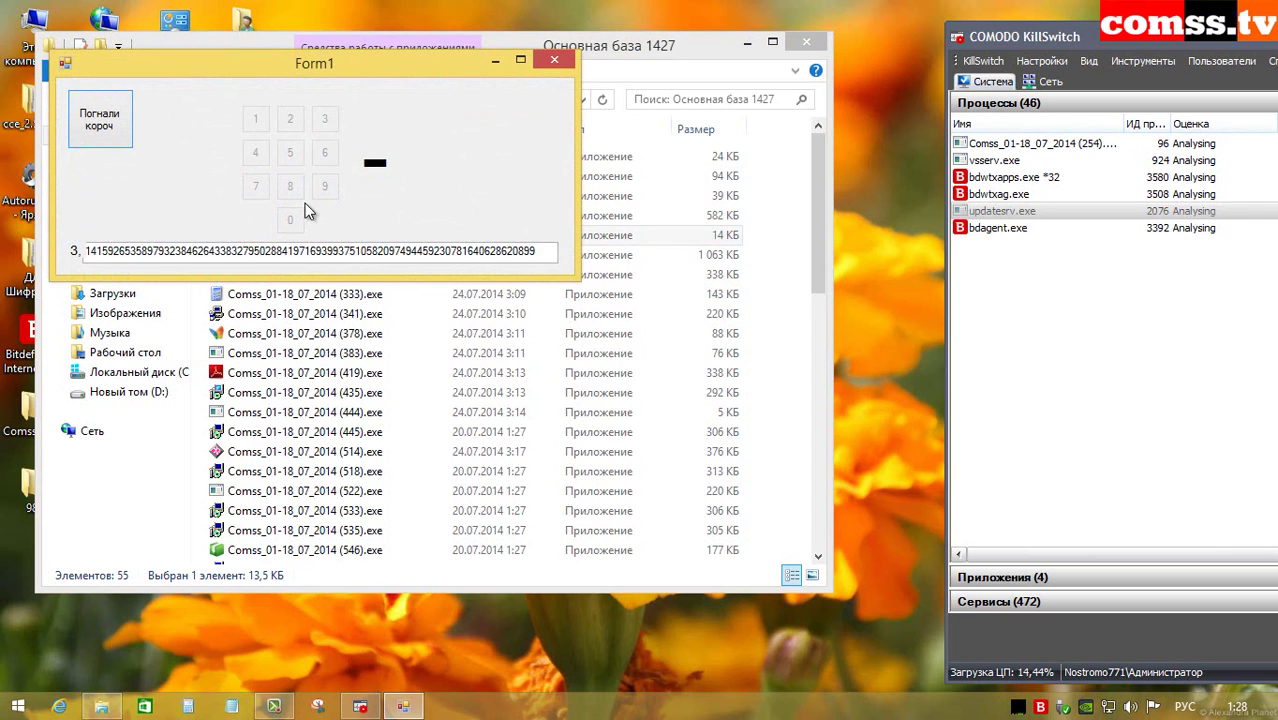
click(100, 125)
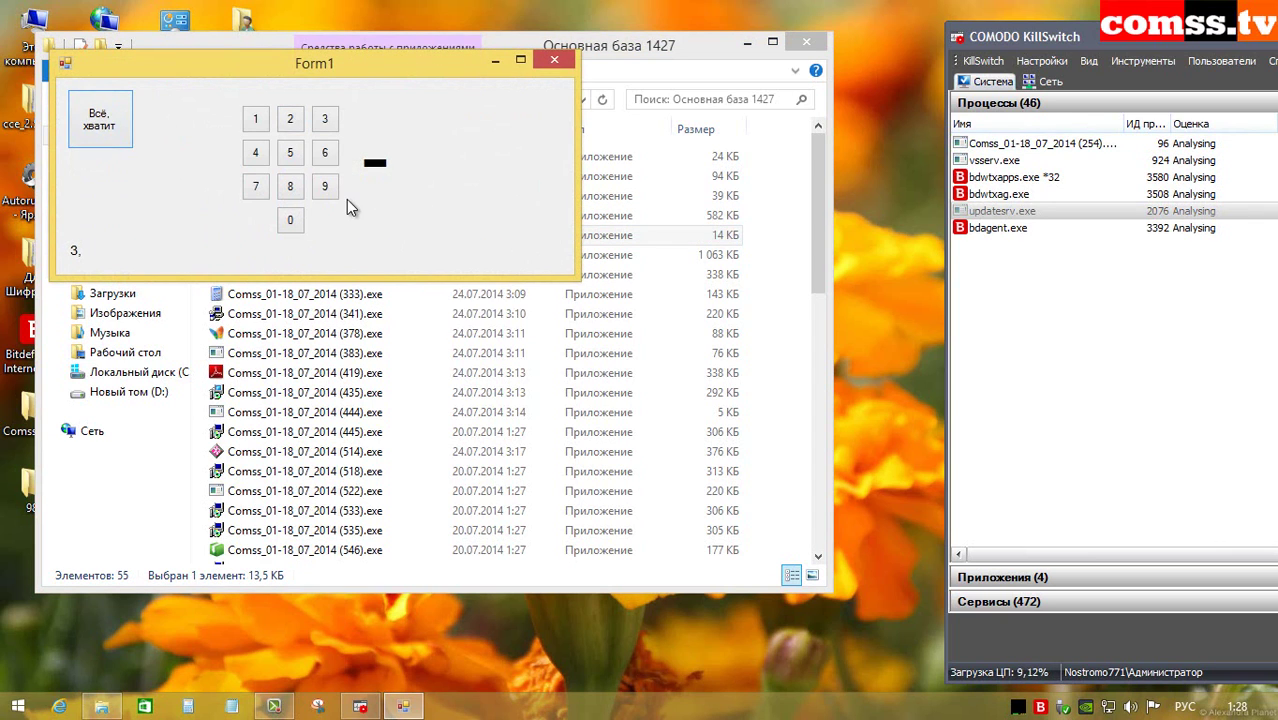
click(288, 184)
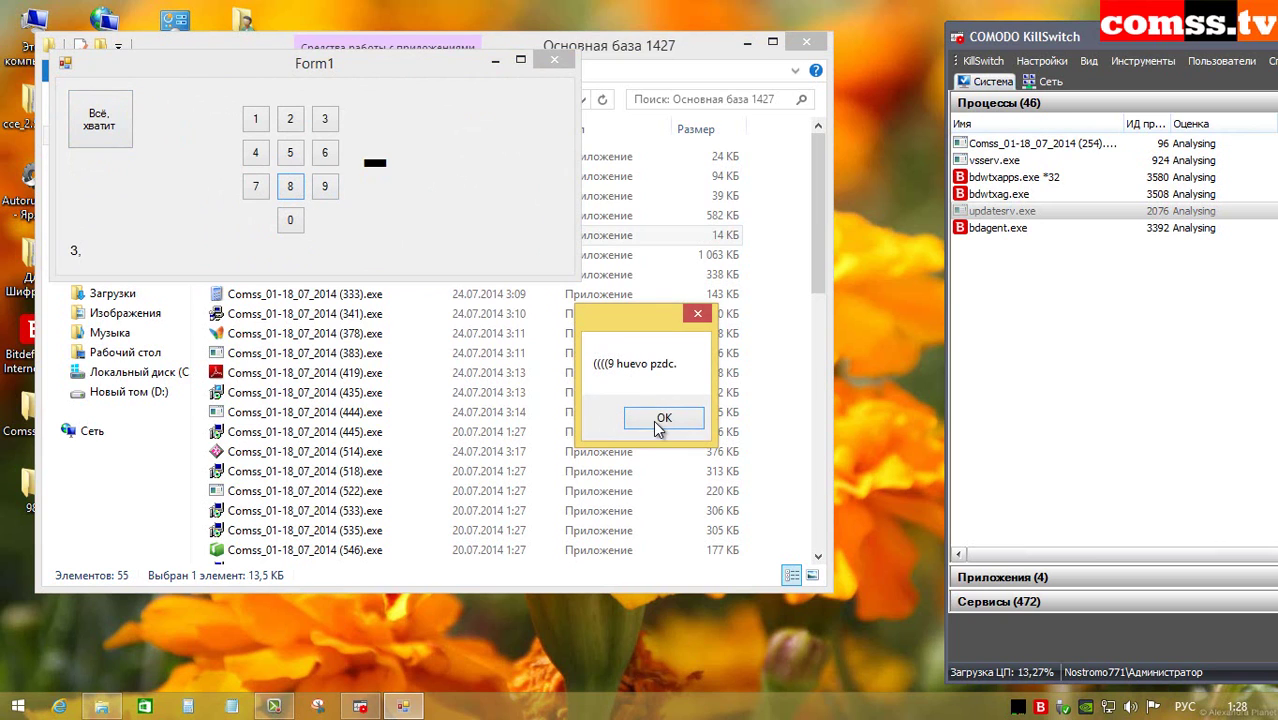
click(660, 419)
click(325, 195)
key(Return)
double_click(370, 257)
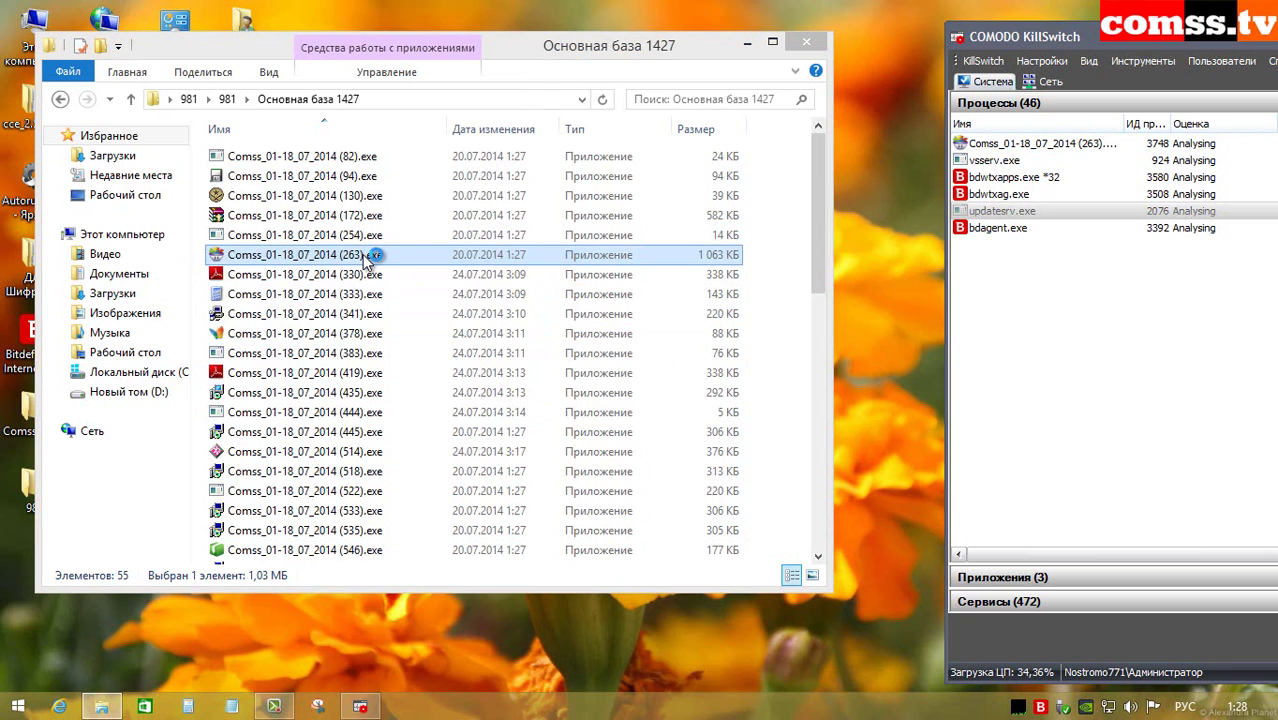
Step: Run samples (330) and (341), dismissing the Acrobat core DLL and missing UPDSPAPI.dll errors
double_click(372, 274)
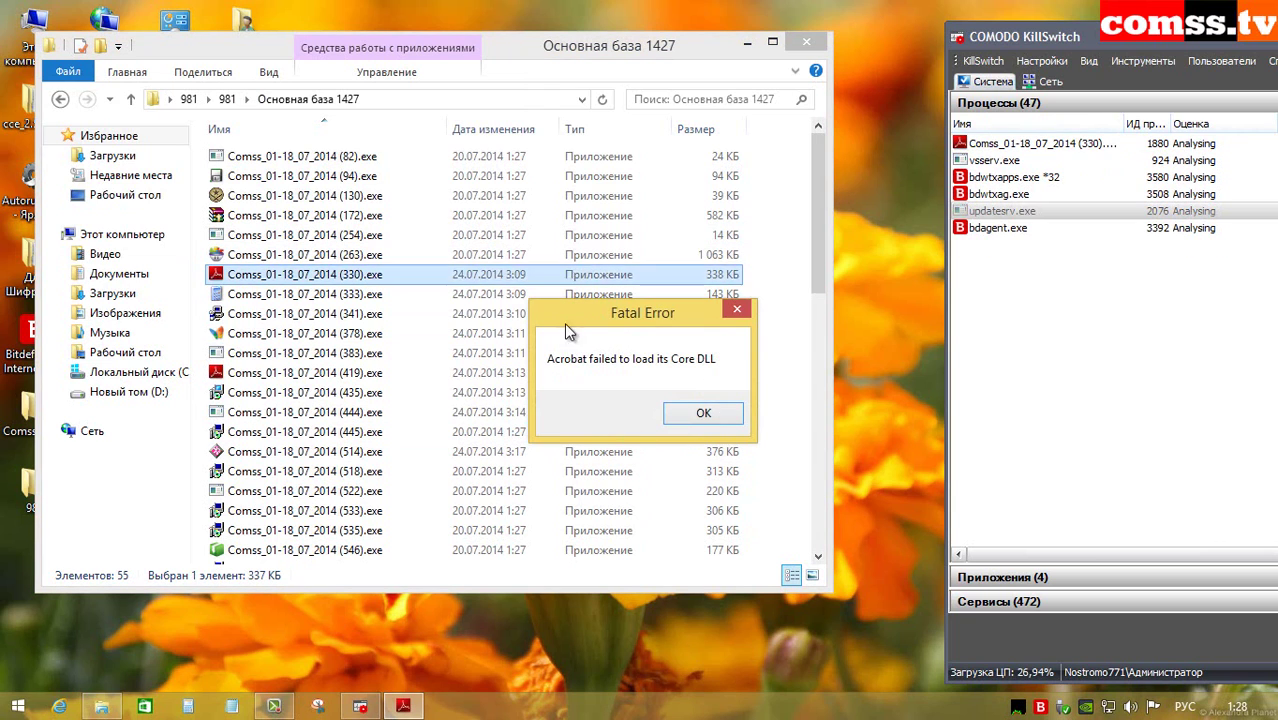
click(705, 417)
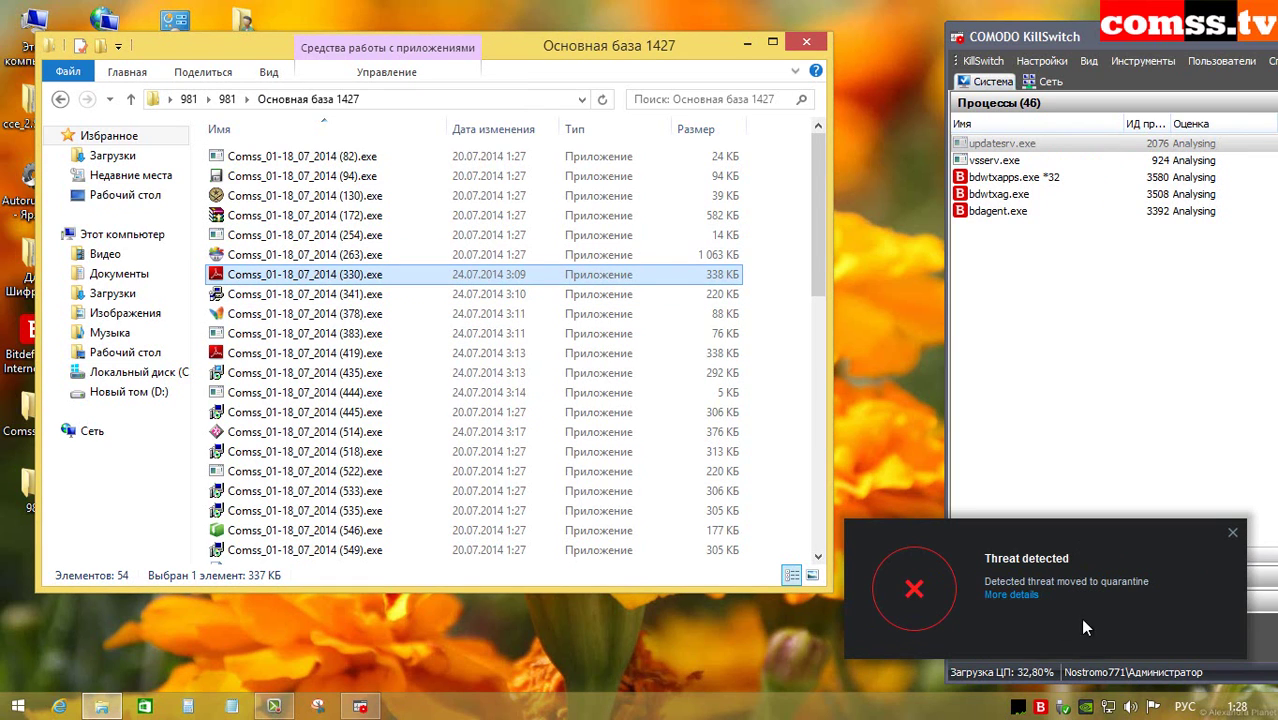
click(390, 294)
double_click(380, 293)
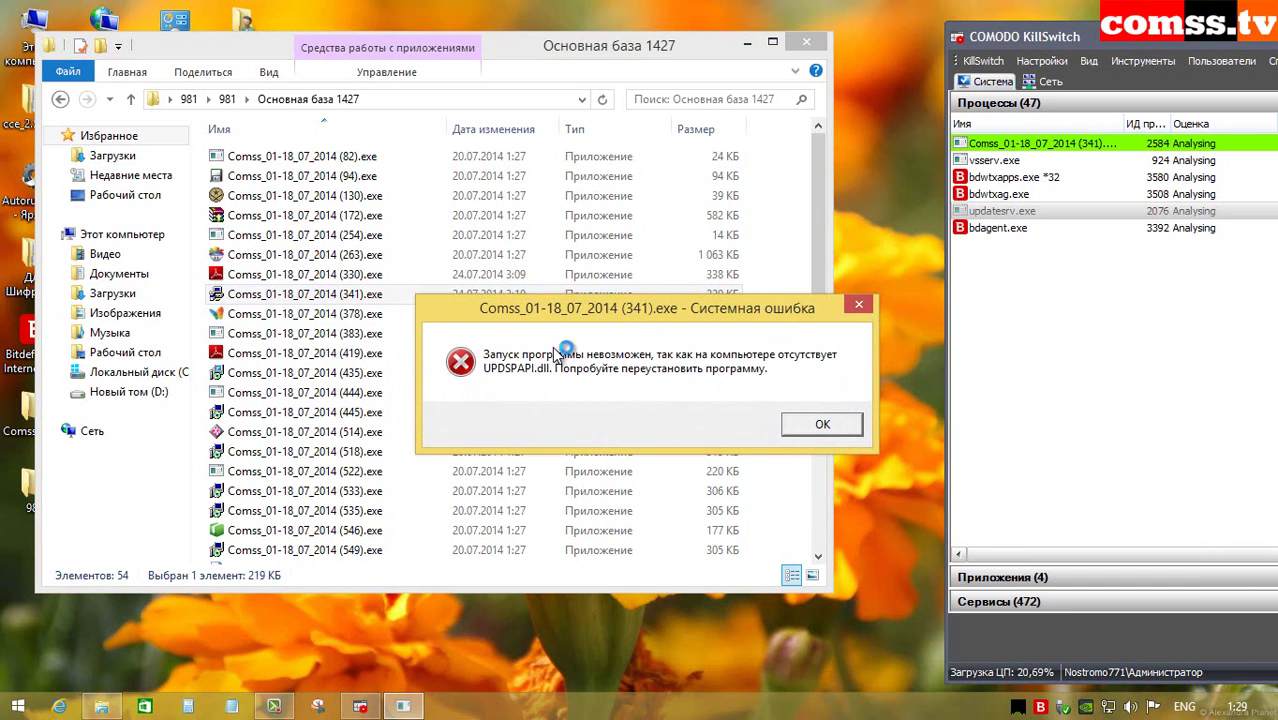
click(822, 425)
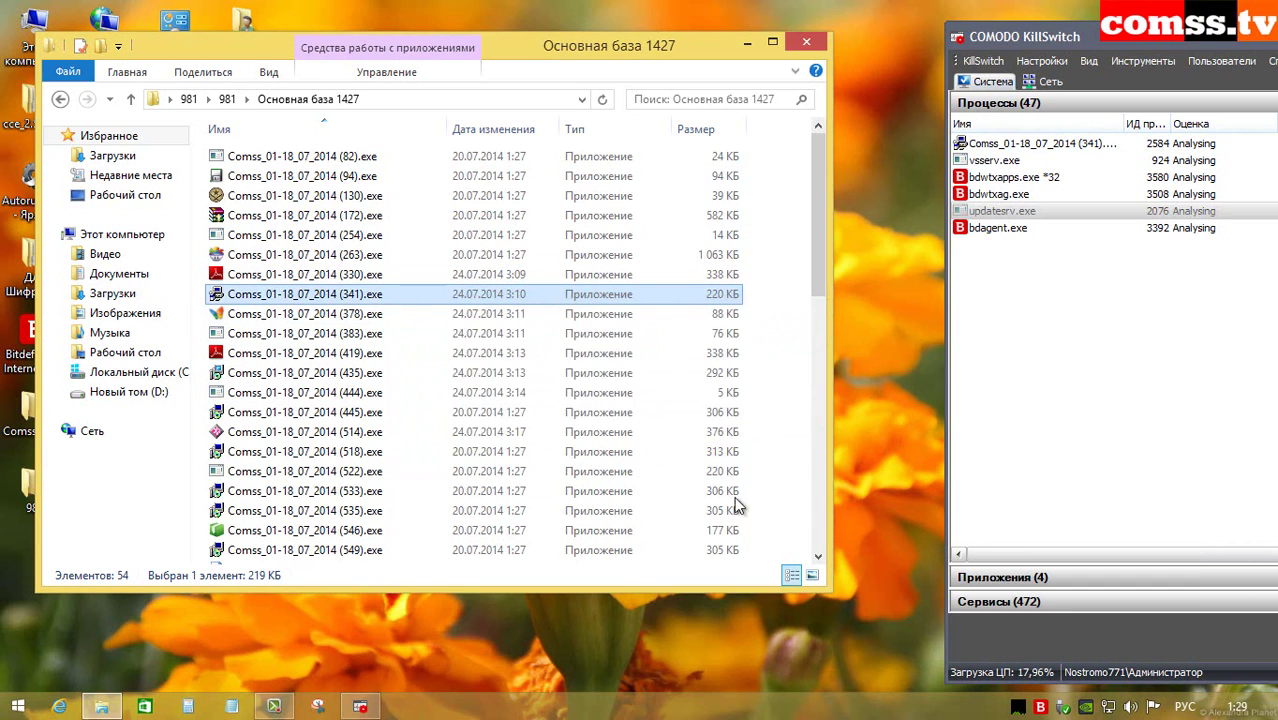
Step: Run samples (378), (383) and (419), clearing the compatibility, MSN Explorer and Acrobat fatal errors
double_click(352, 314)
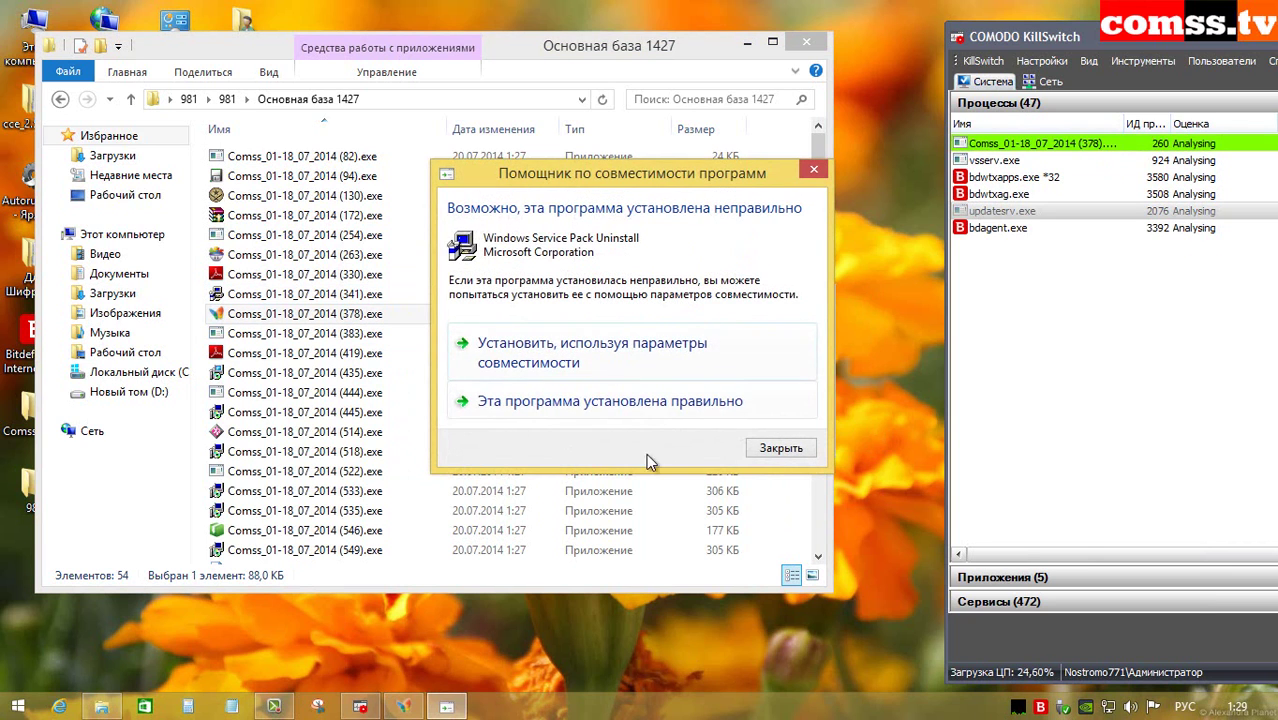
click(643, 401)
click(773, 425)
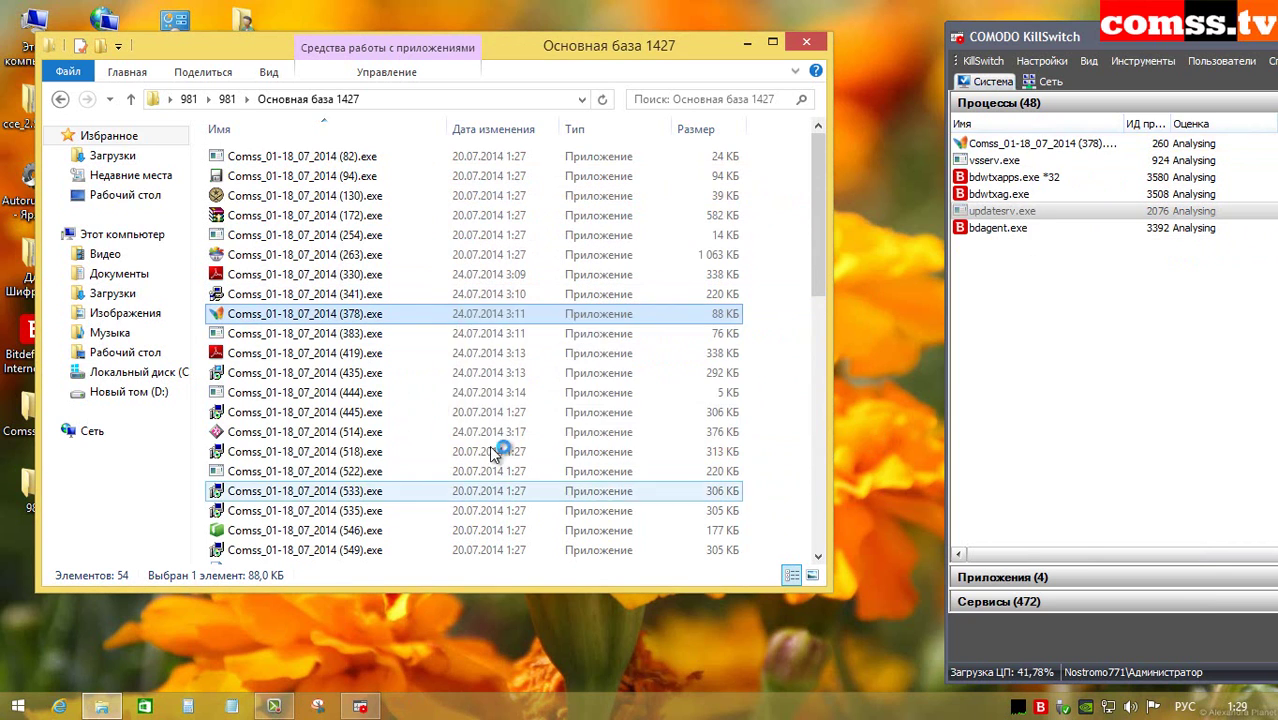
double_click(355, 336)
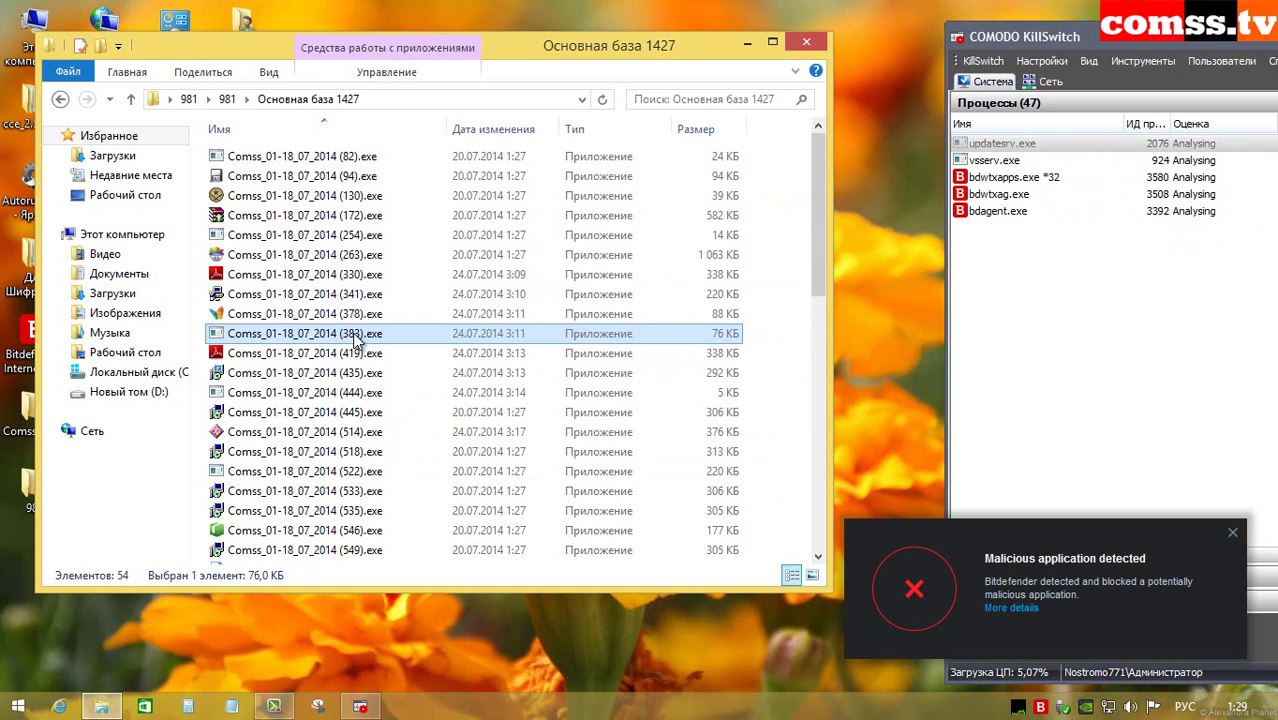
double_click(357, 354)
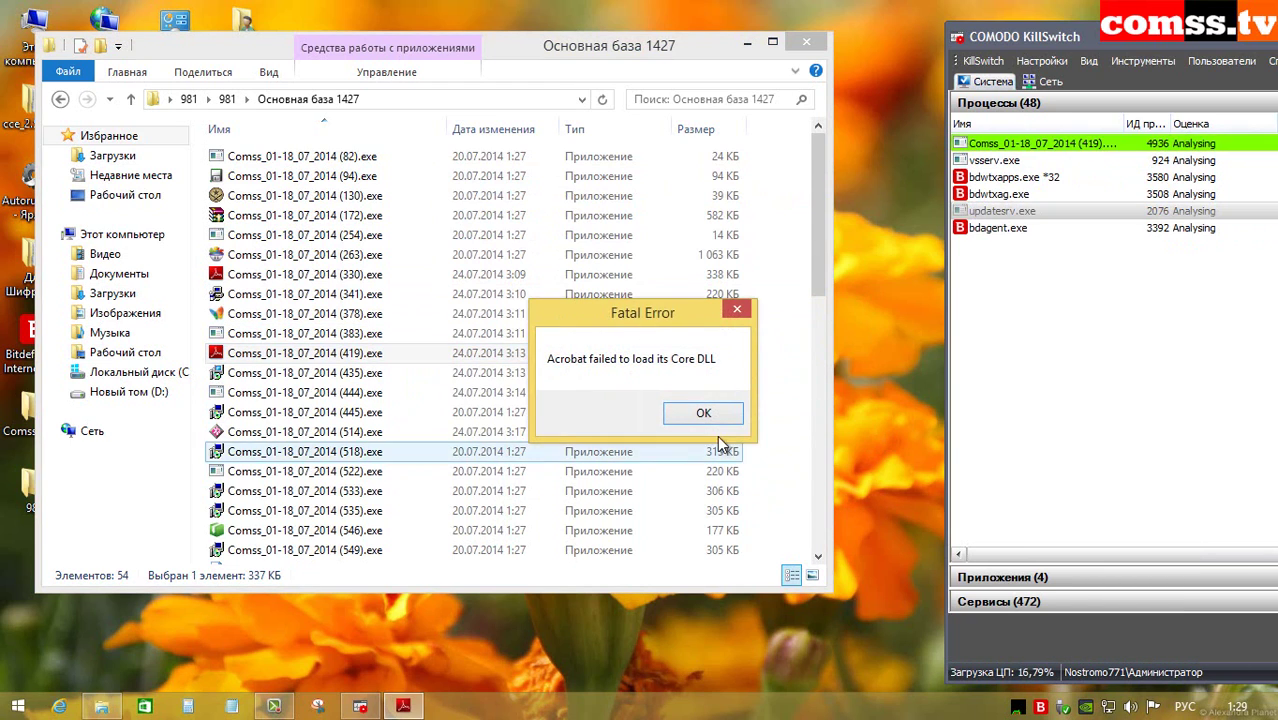
click(708, 426)
click(340, 373)
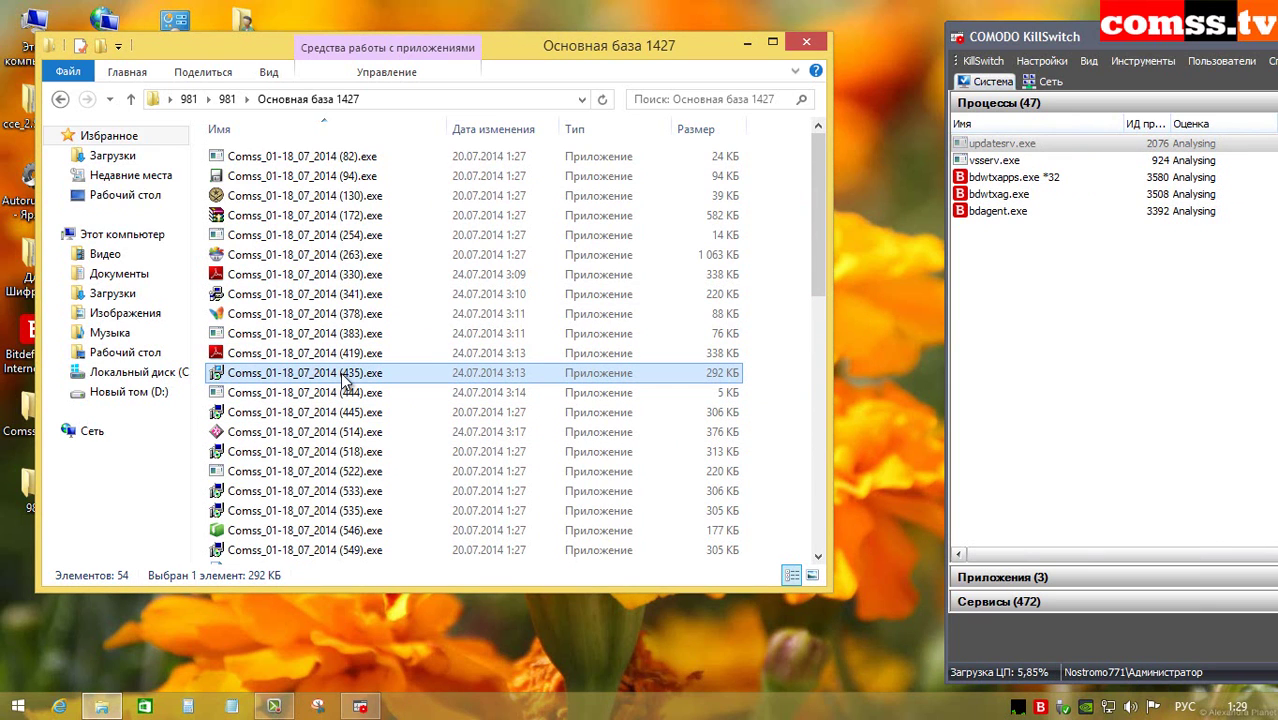
Step: Run samples (444), (445), (514), (518) and (522), closing the cannot-run and access-denied errors
double_click(348, 393)
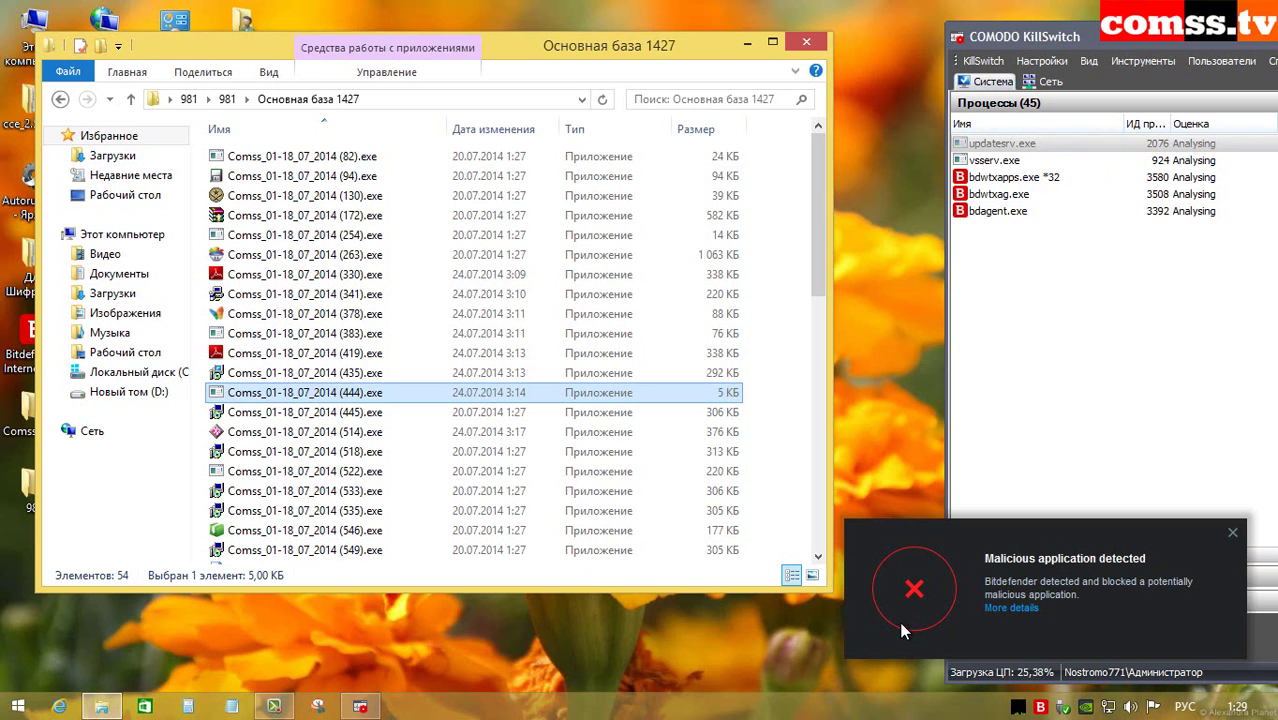
double_click(365, 412)
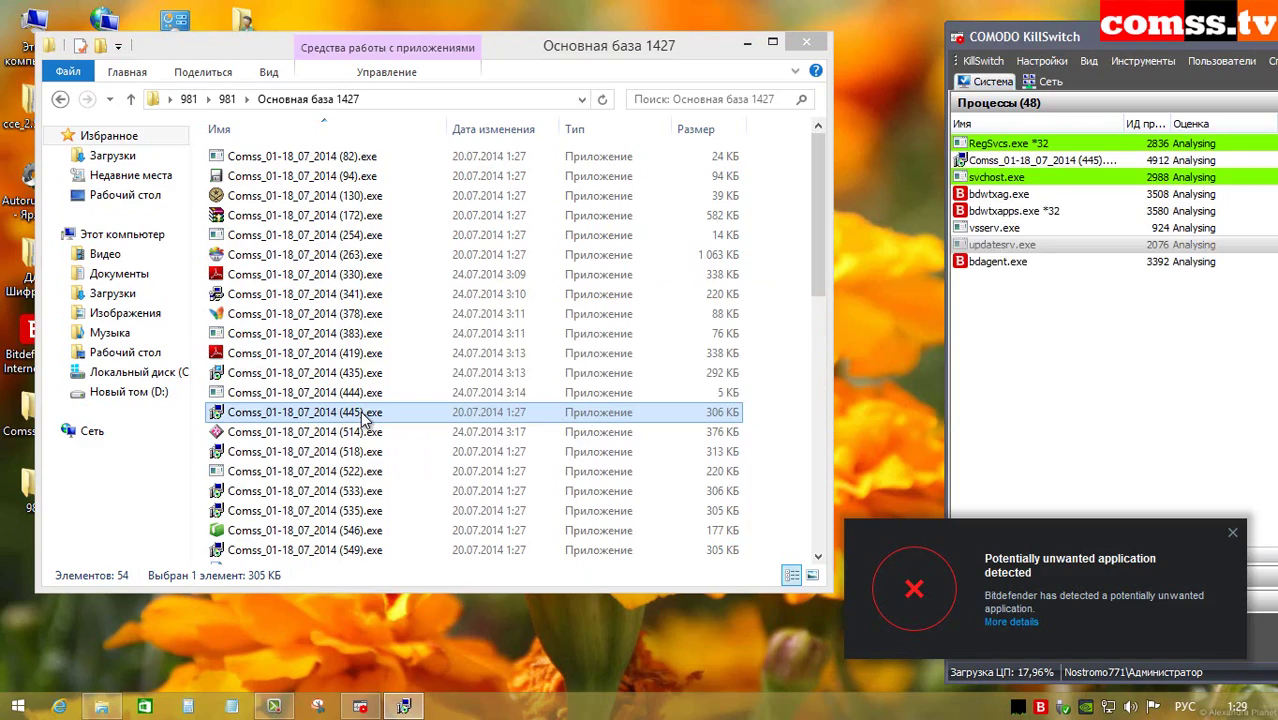
double_click(362, 431)
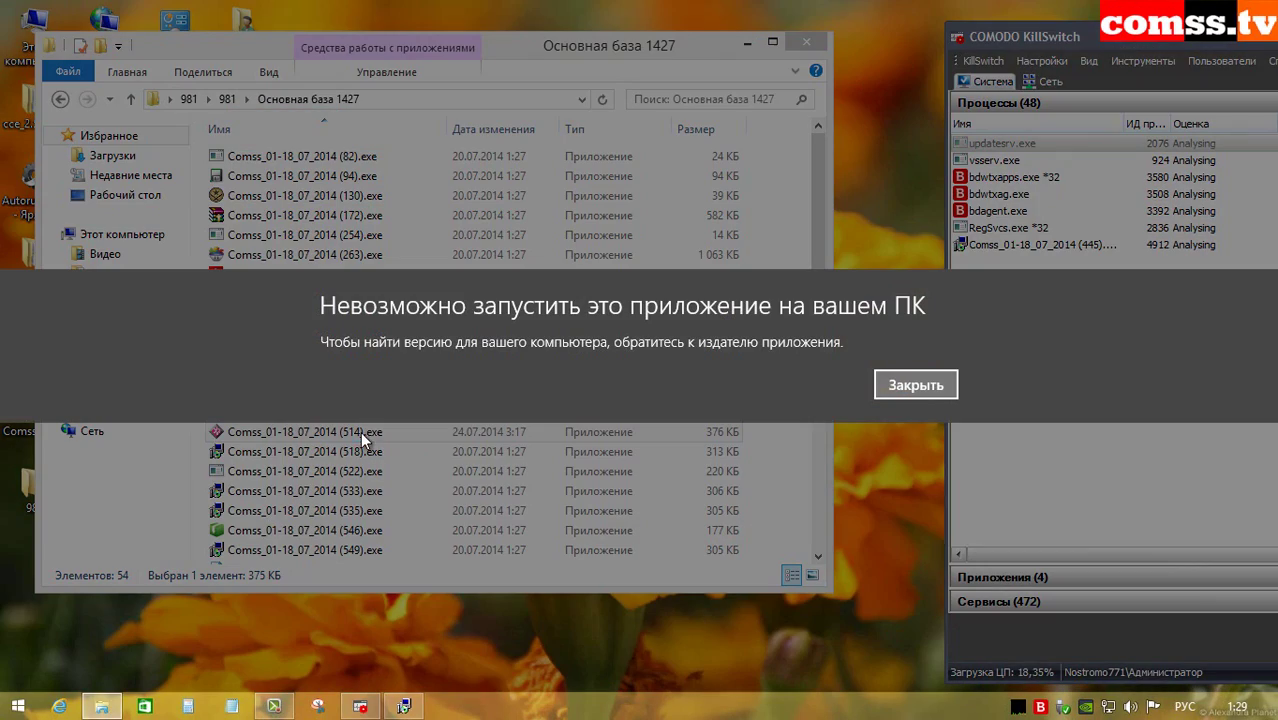
click(894, 384)
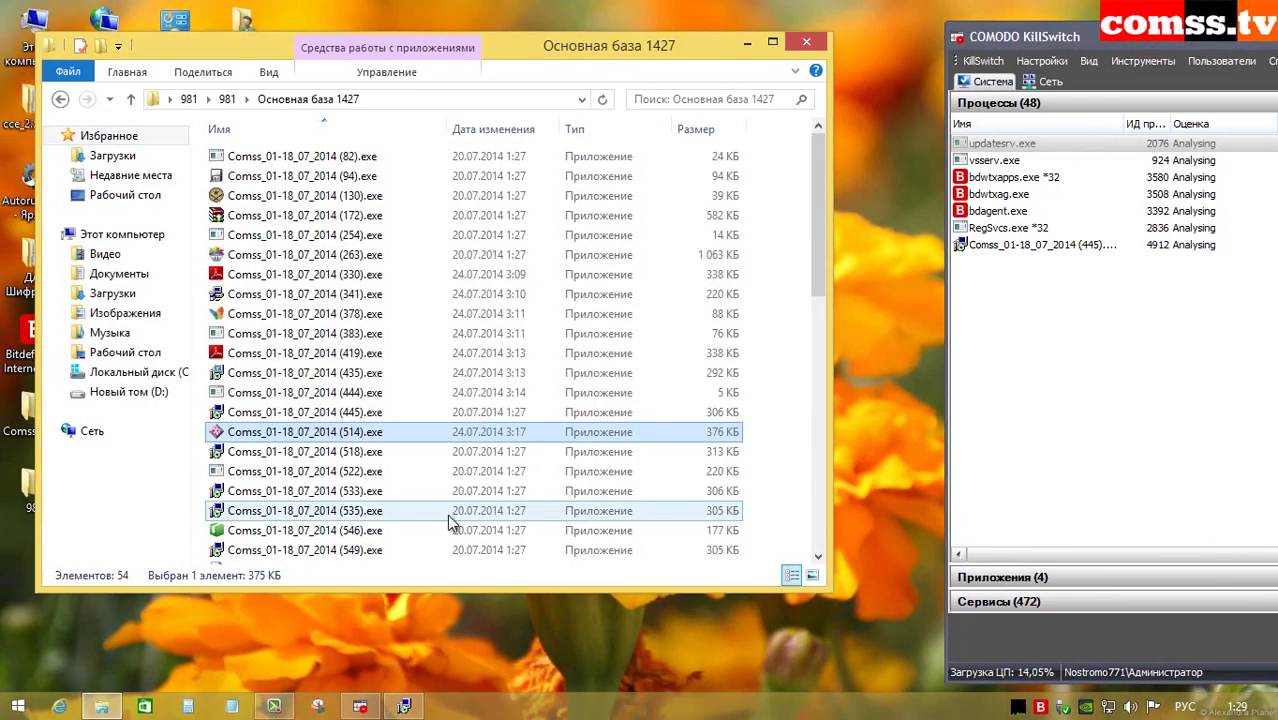
click(341, 453)
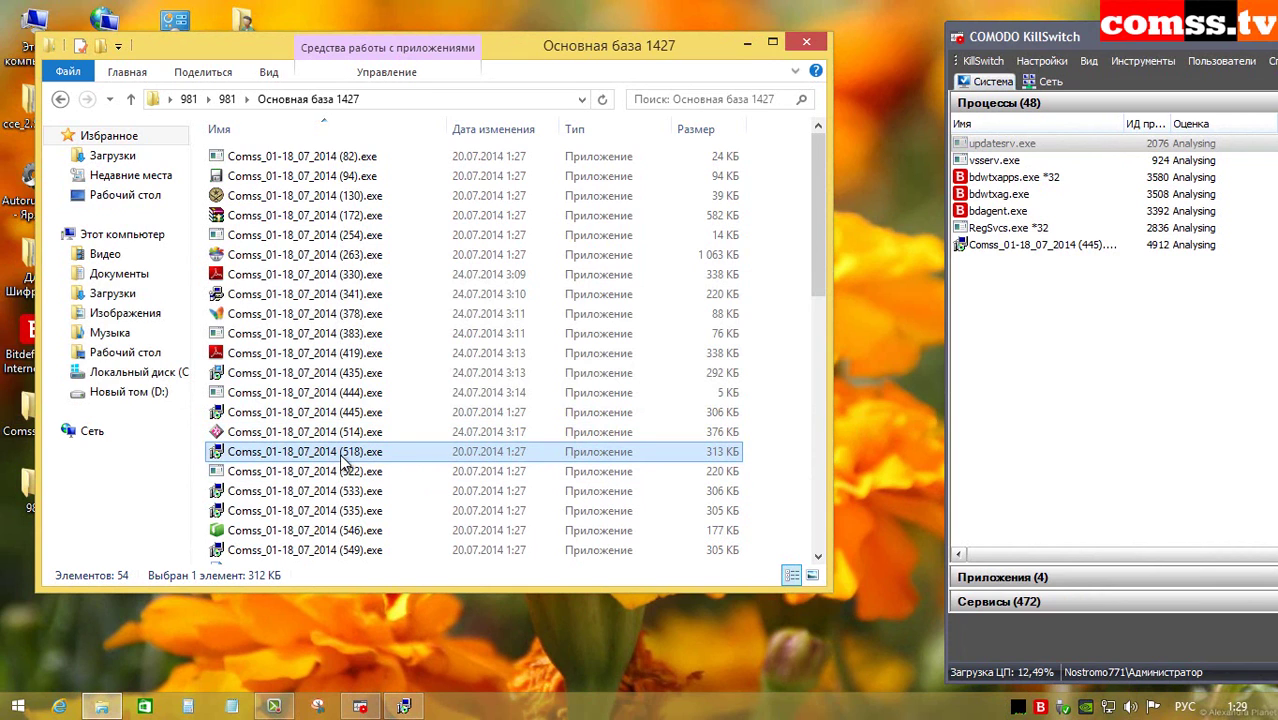
double_click(341, 456)
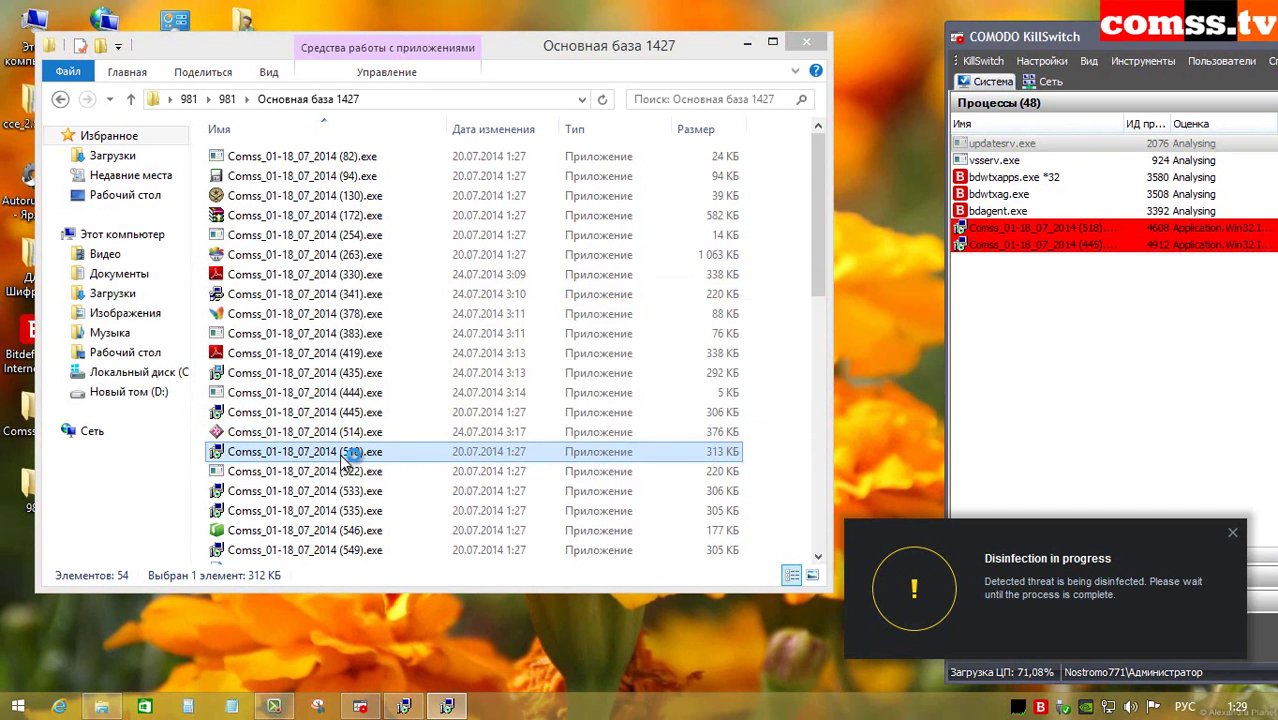
double_click(345, 470)
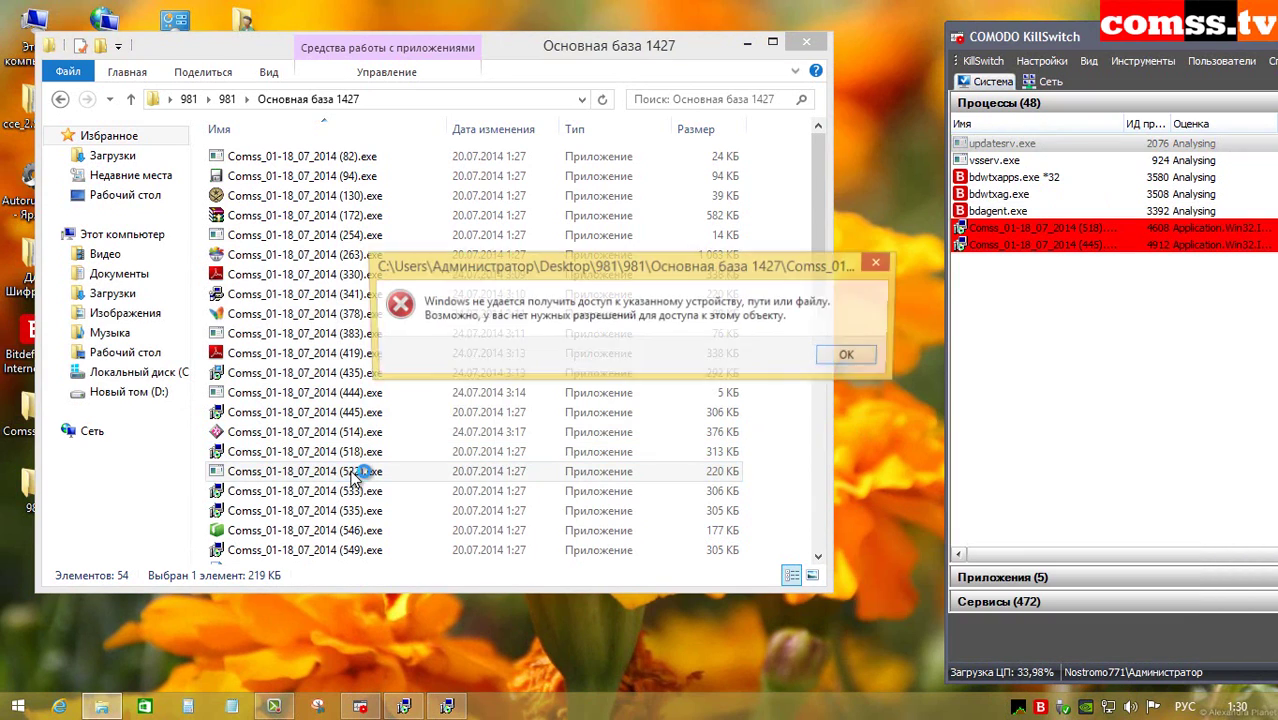
click(851, 356)
Step: Run samples (533), (535), (546), (549) and (556), cancelling the setup download and DownloadMR errors
double_click(360, 491)
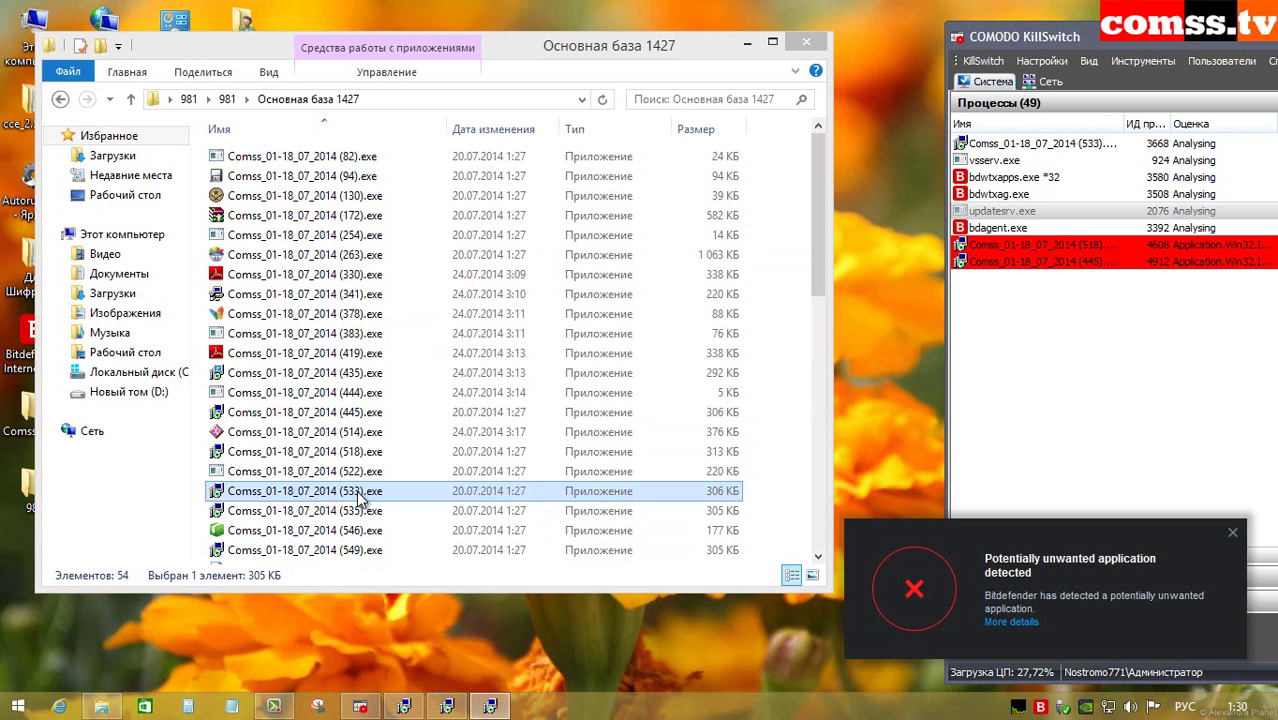
double_click(355, 511)
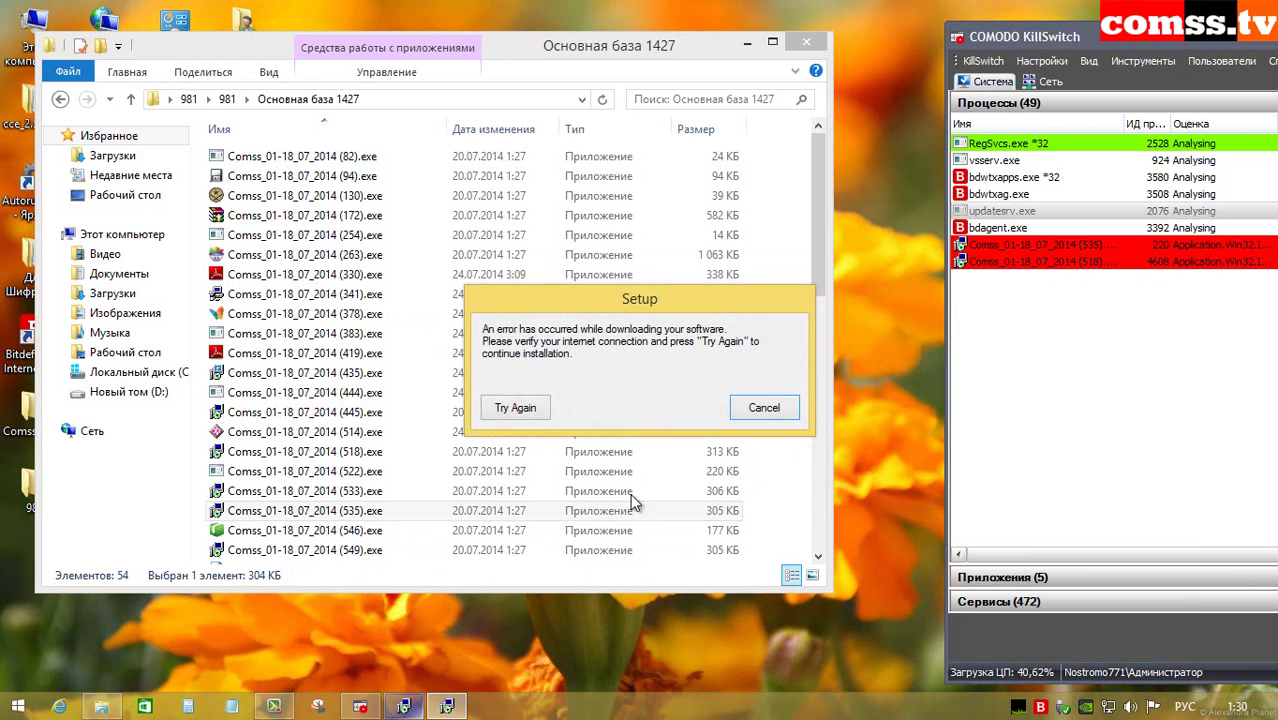
click(378, 532)
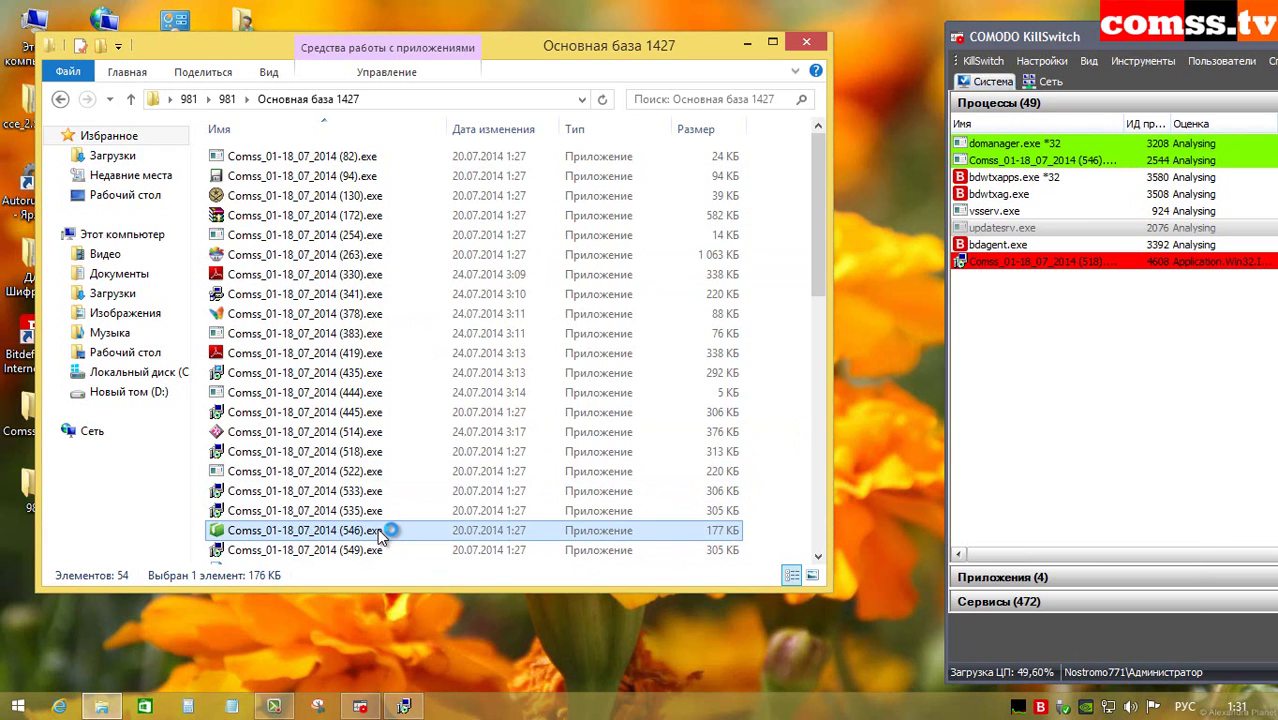
scroll(378, 537, down, 6)
click(370, 193)
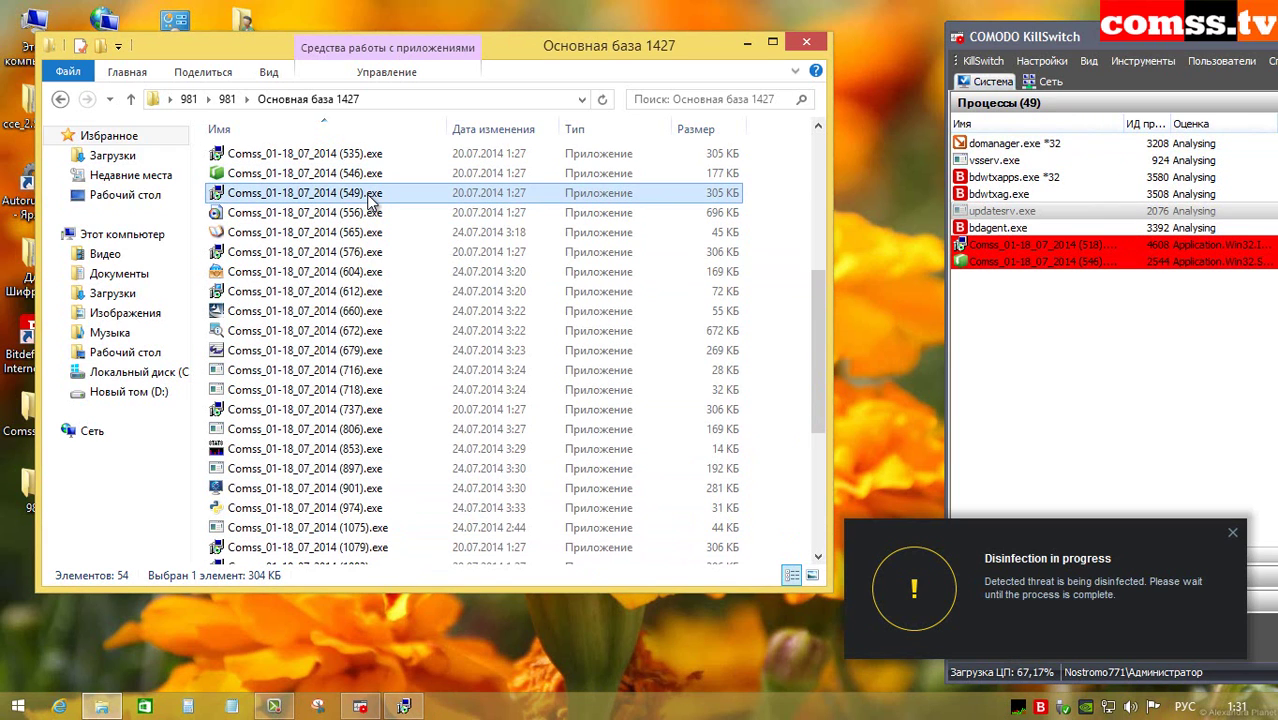
double_click(366, 196)
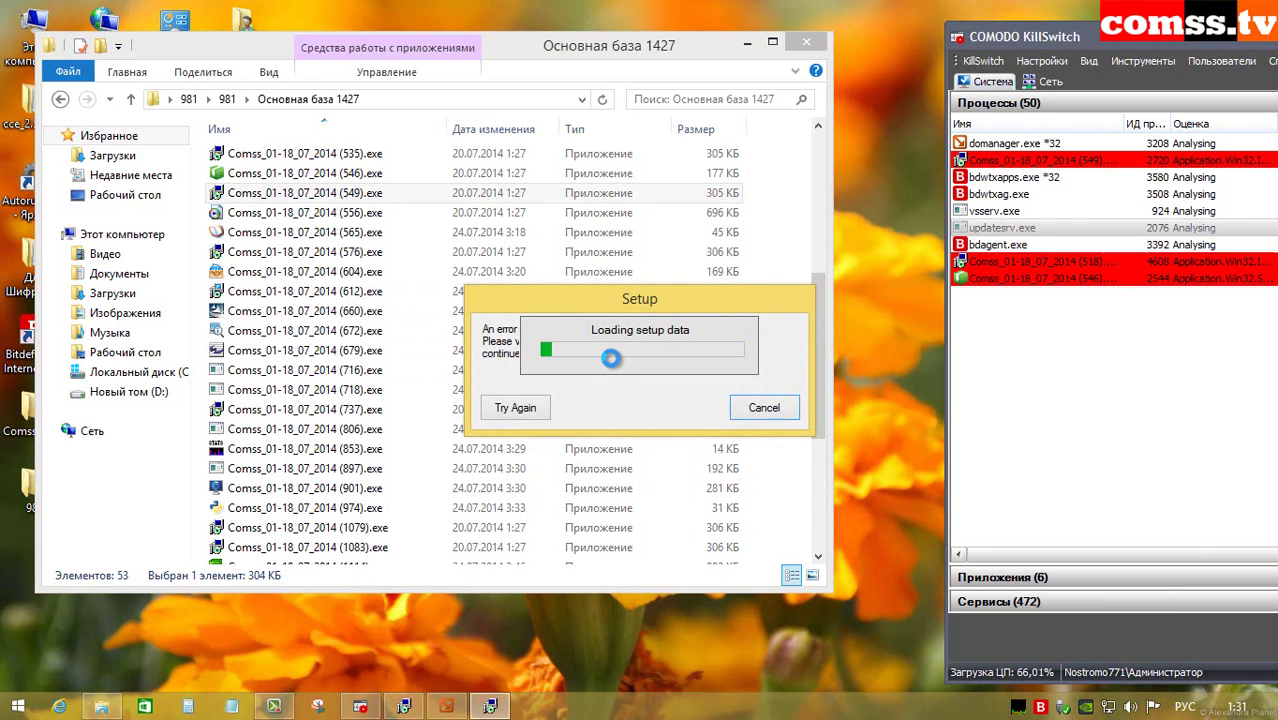
click(764, 407)
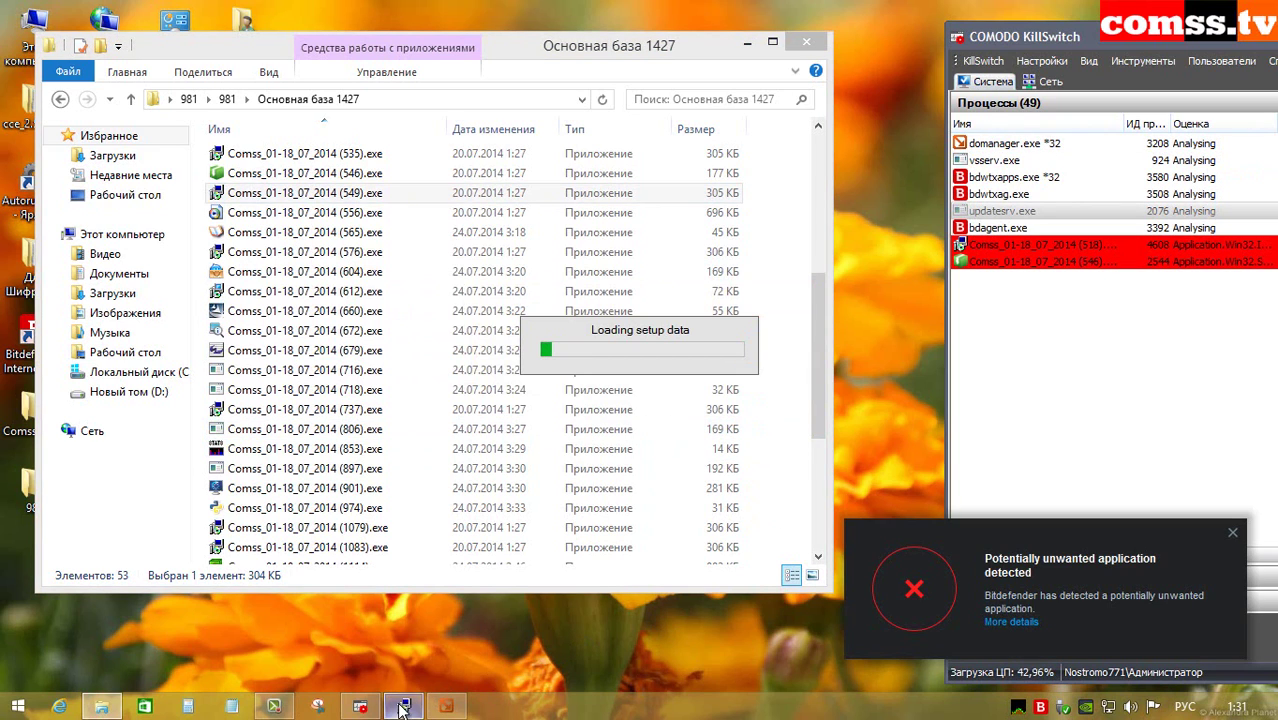
click(378, 214)
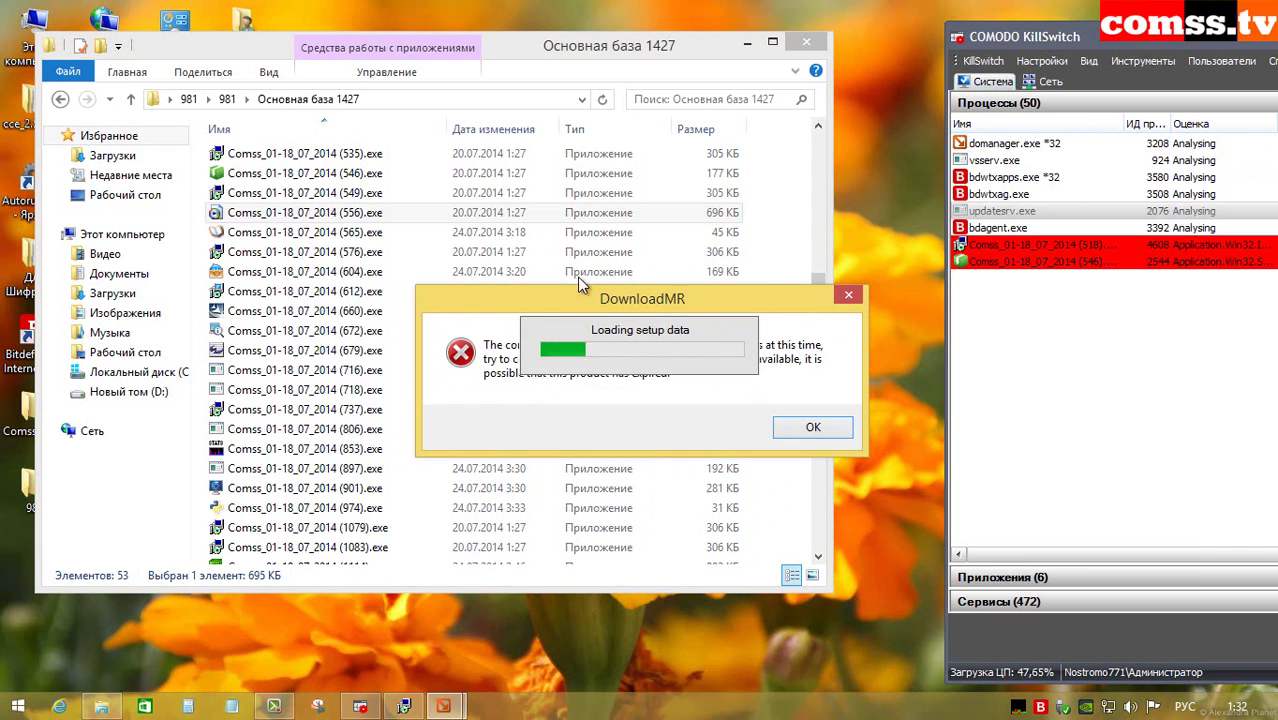
click(820, 427)
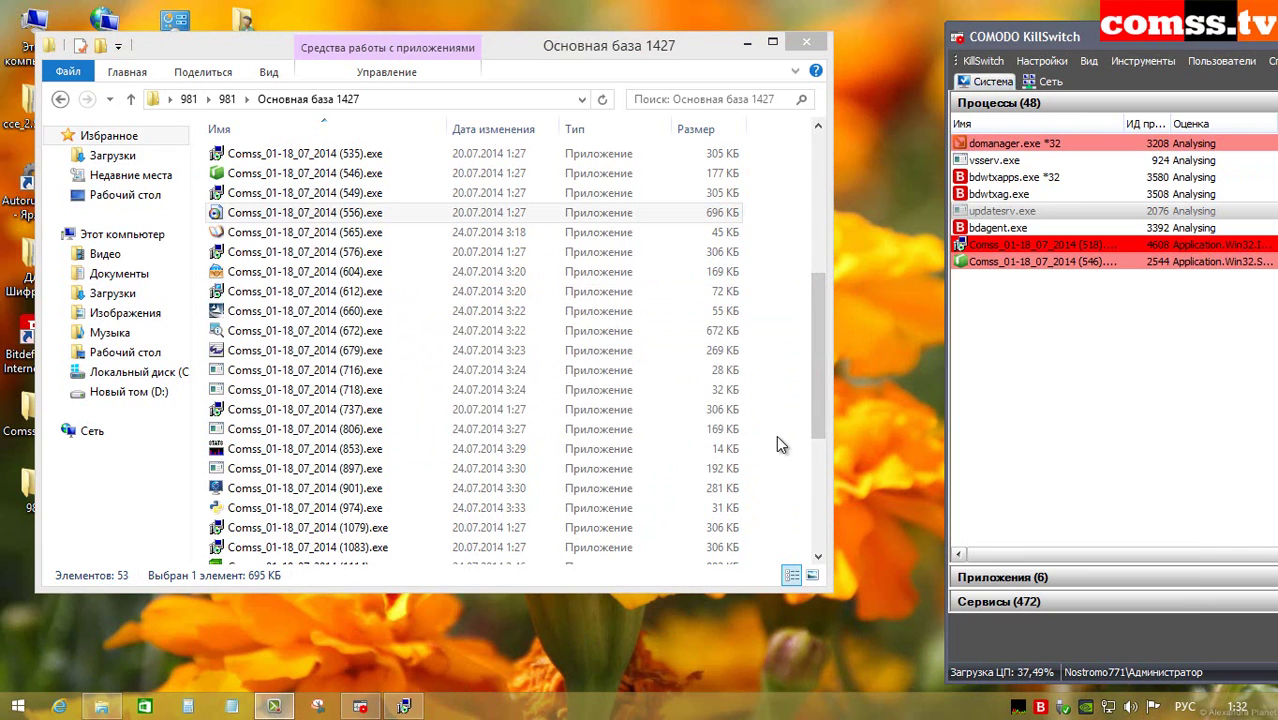
Step: Run samples (565), (576), (604) and (612), dismissing the NSIS integrity and Windows Installer messages
double_click(404, 233)
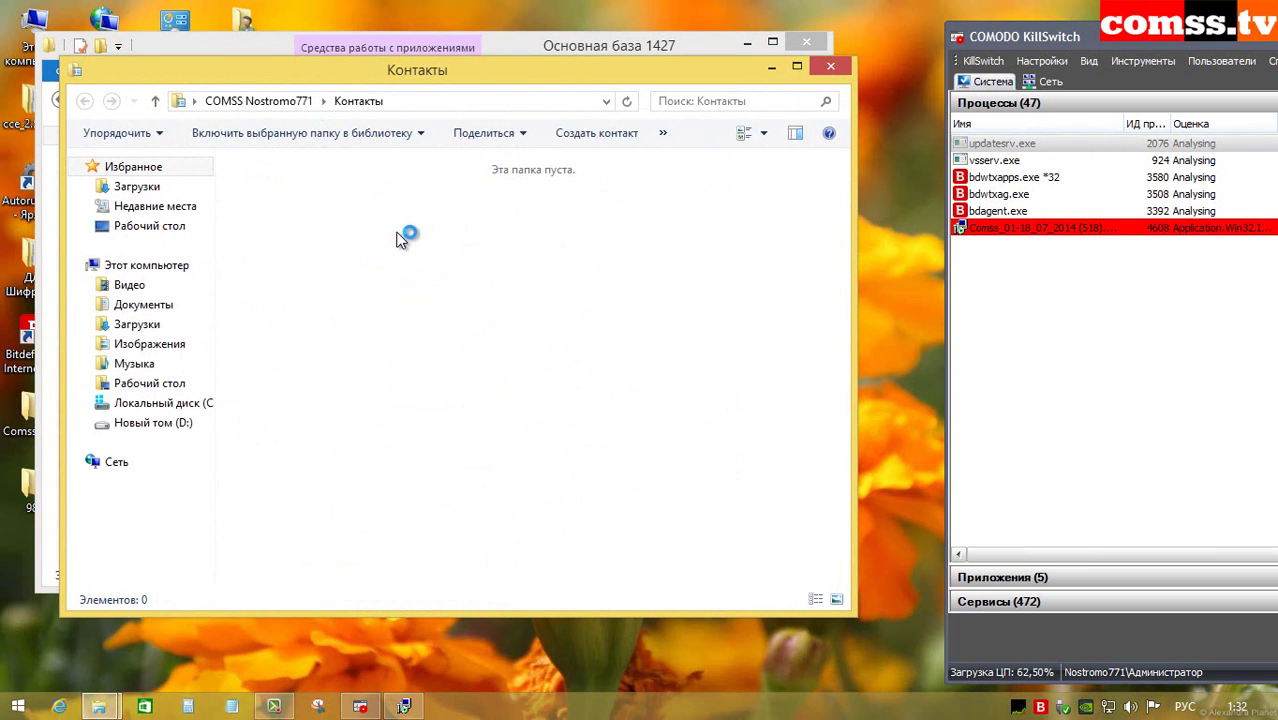
double_click(368, 255)
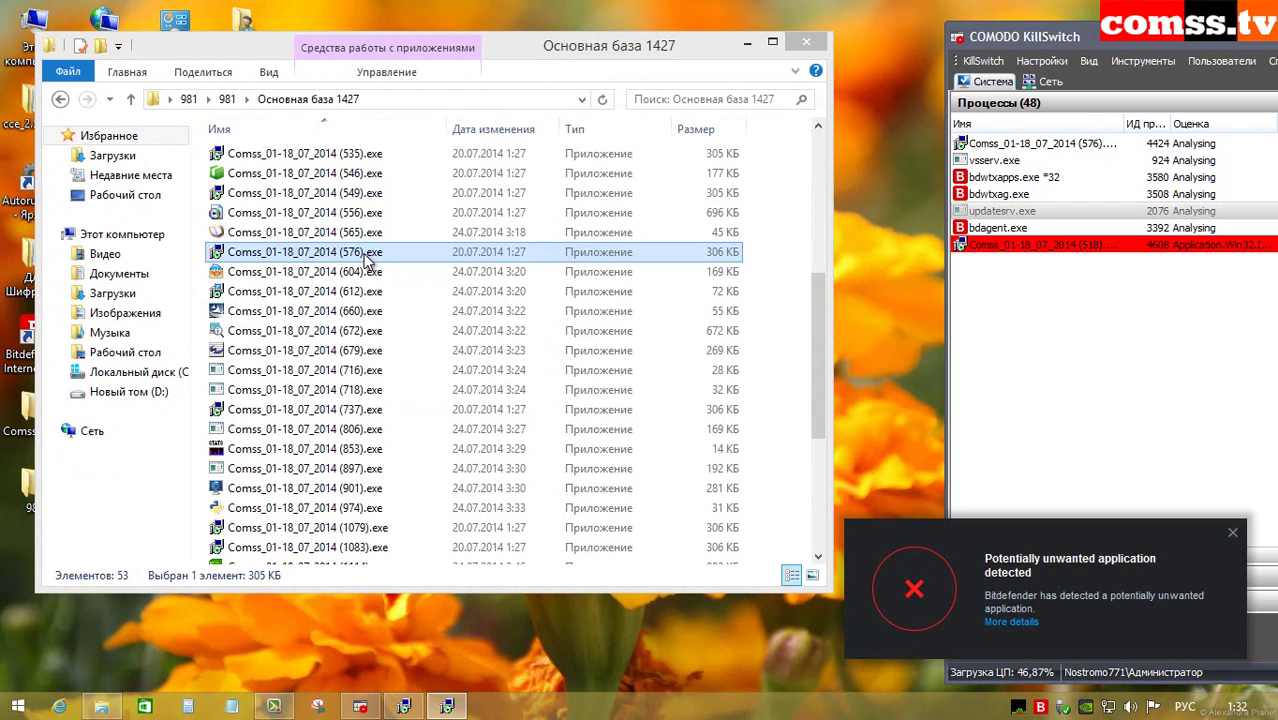
click(369, 280)
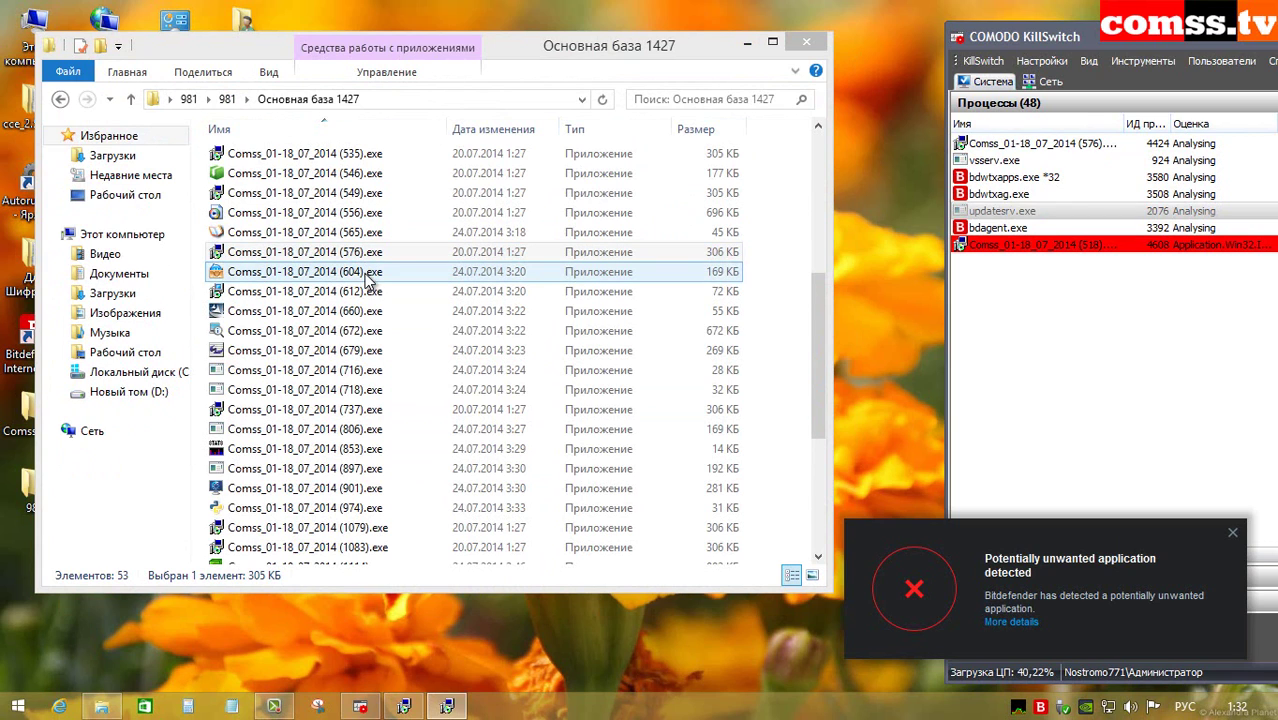
double_click(369, 280)
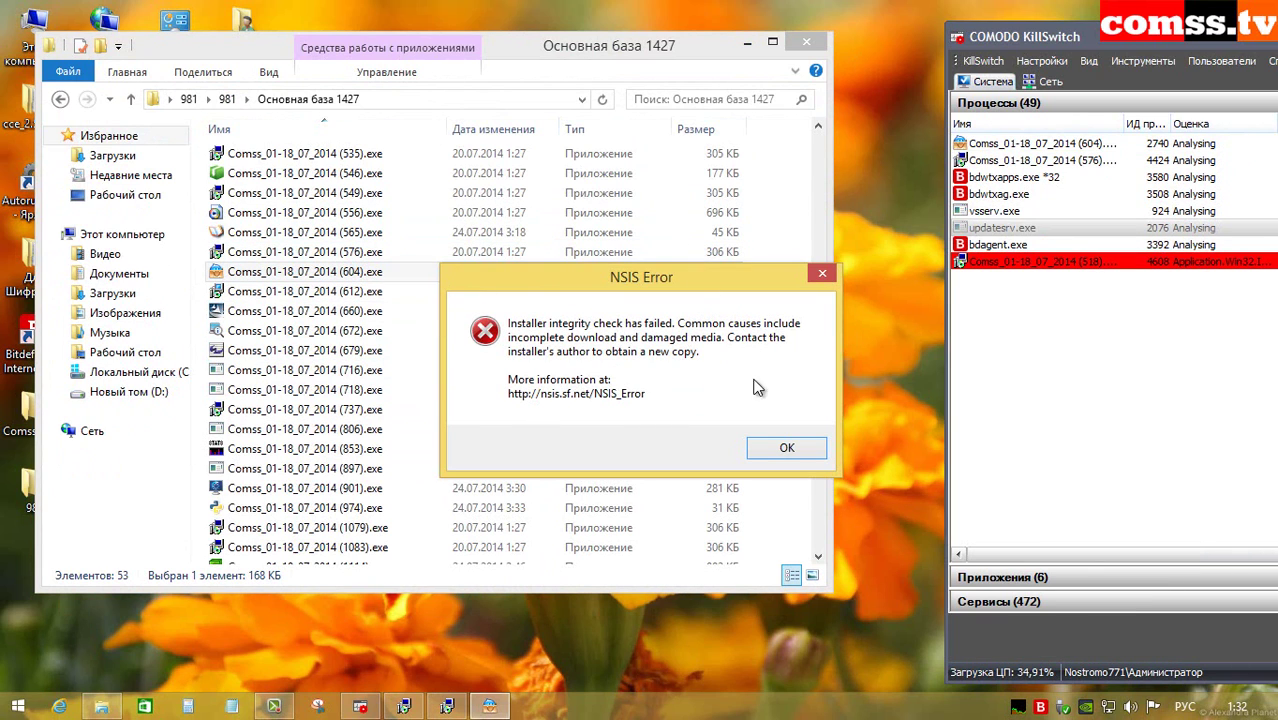
click(787, 447)
click(369, 291)
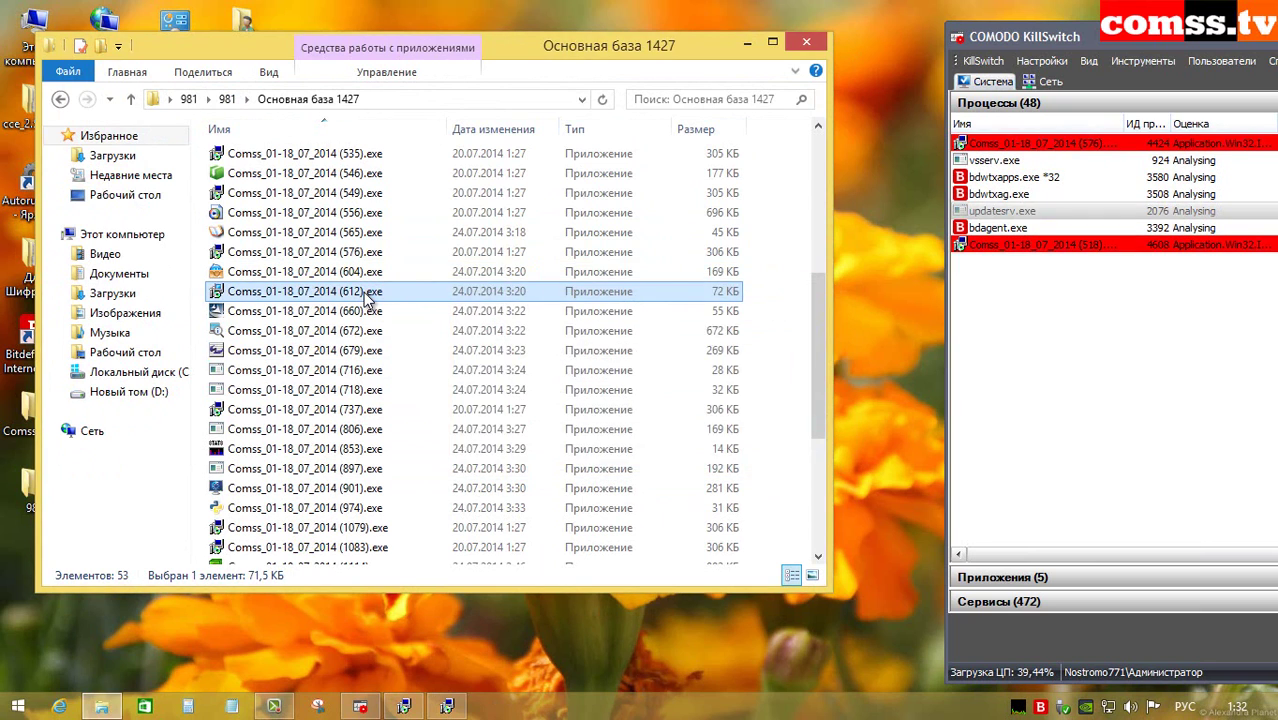
double_click(369, 291)
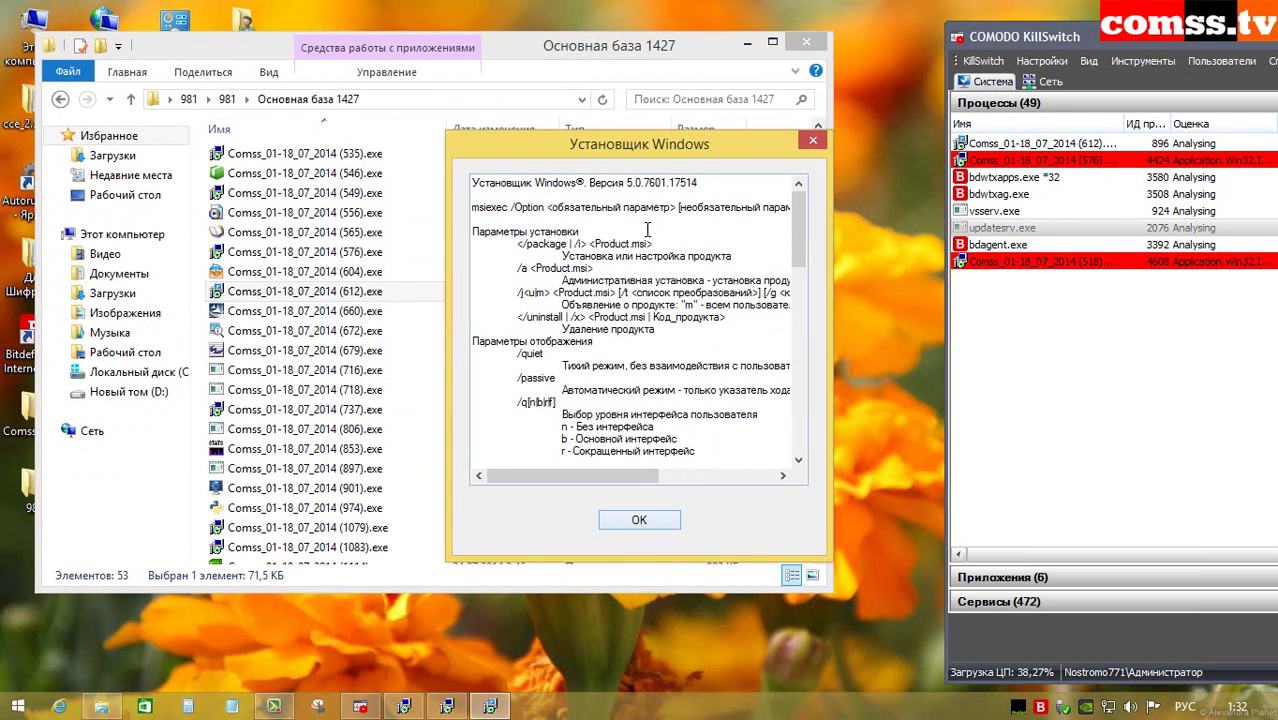
click(639, 520)
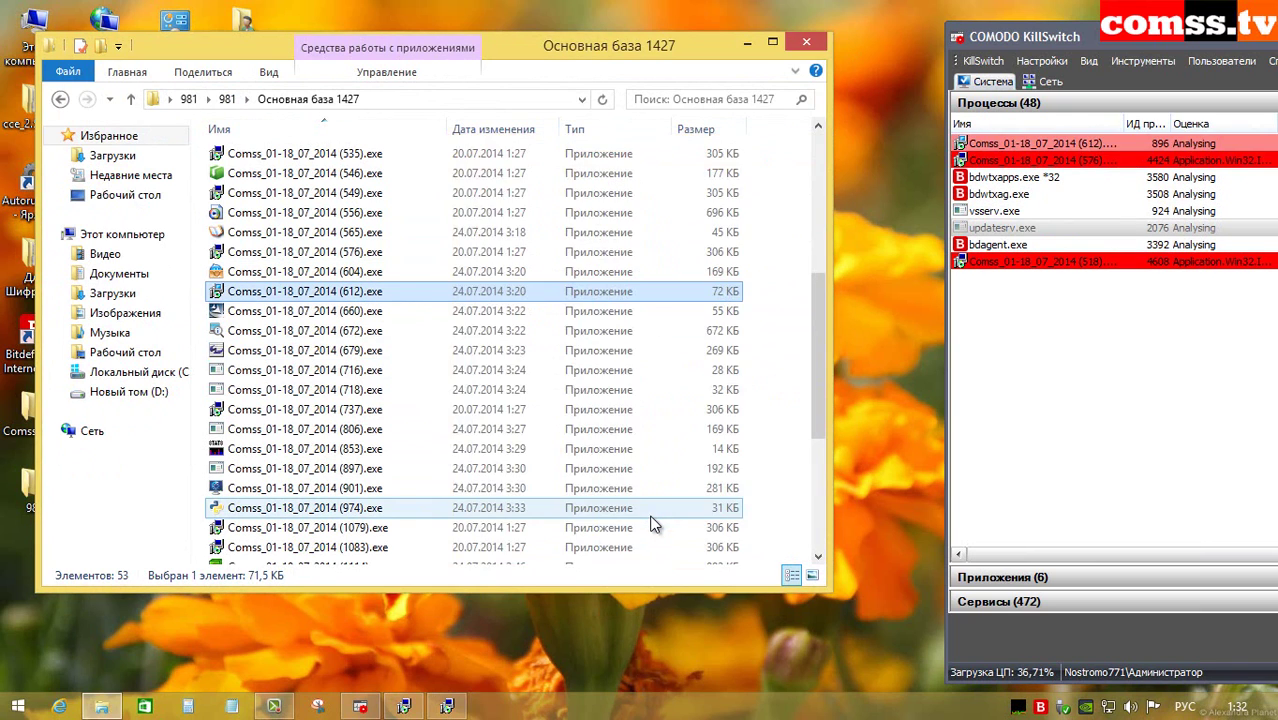
Step: Run samples (660), (672), (679), (716), (718), (737) and (806), clearing the InstallShield, application and compatibility errors
double_click(366, 311)
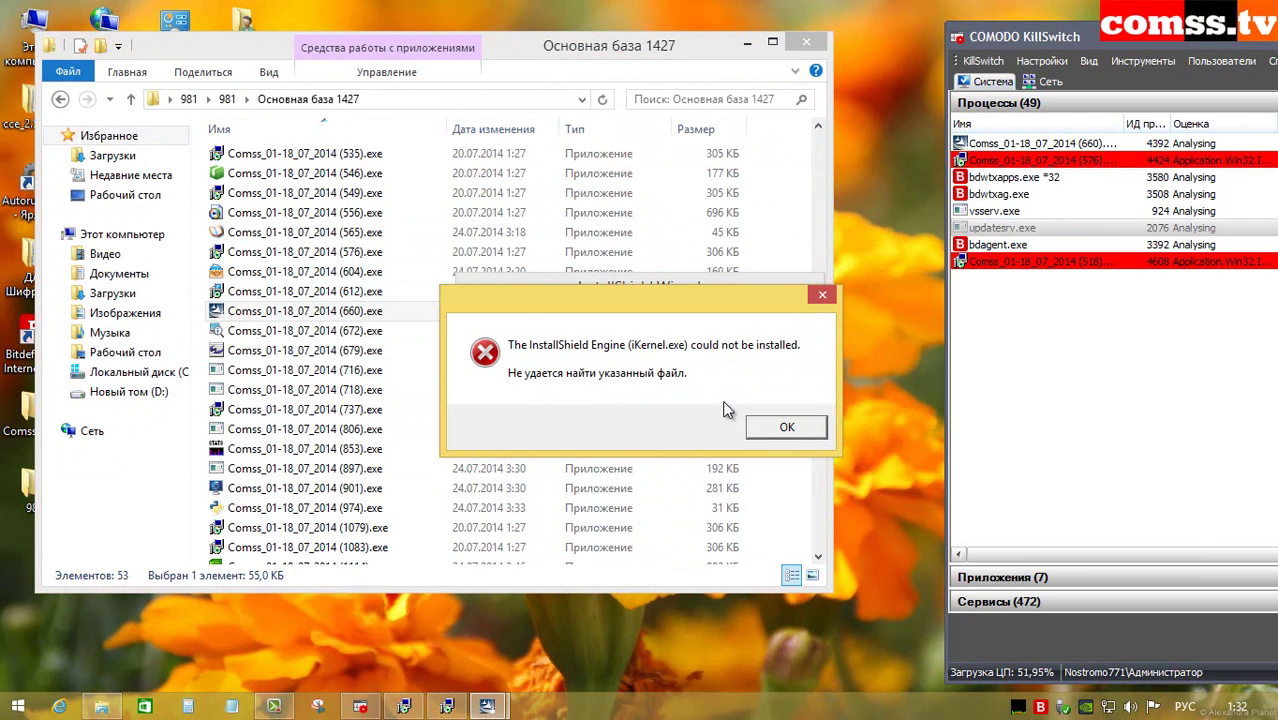
click(788, 430)
double_click(373, 330)
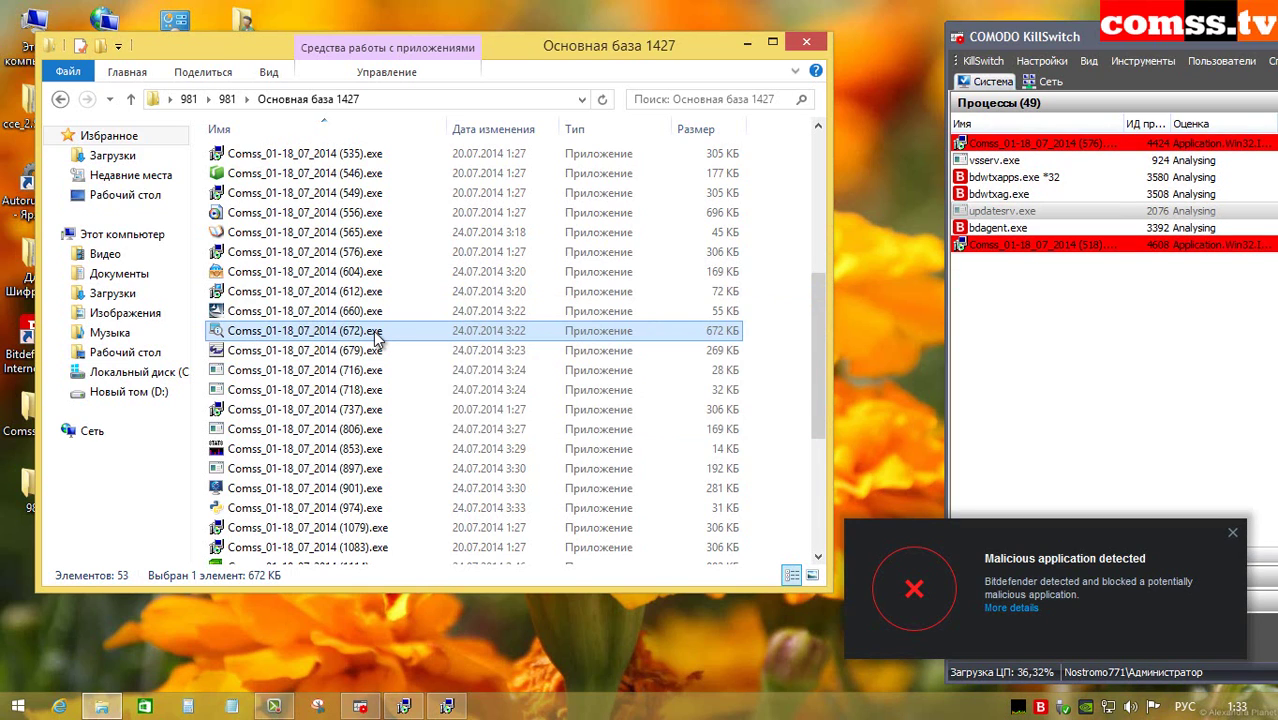
double_click(360, 350)
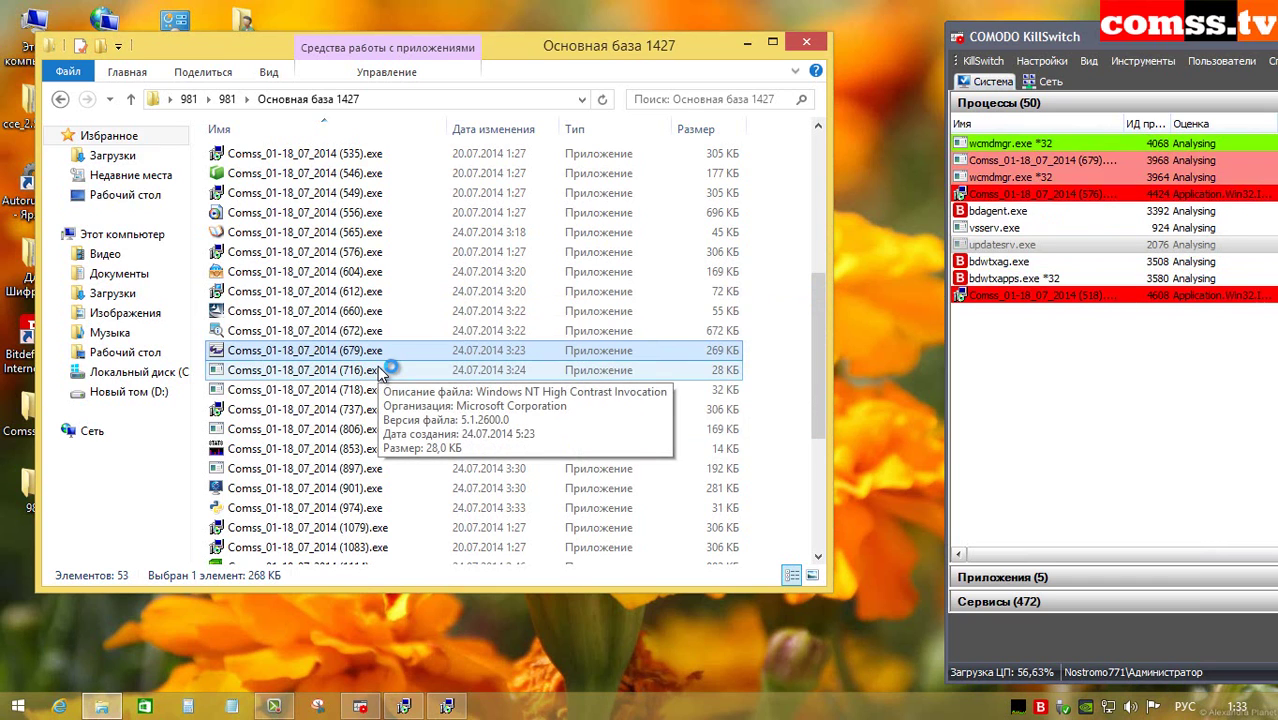
double_click(380, 370)
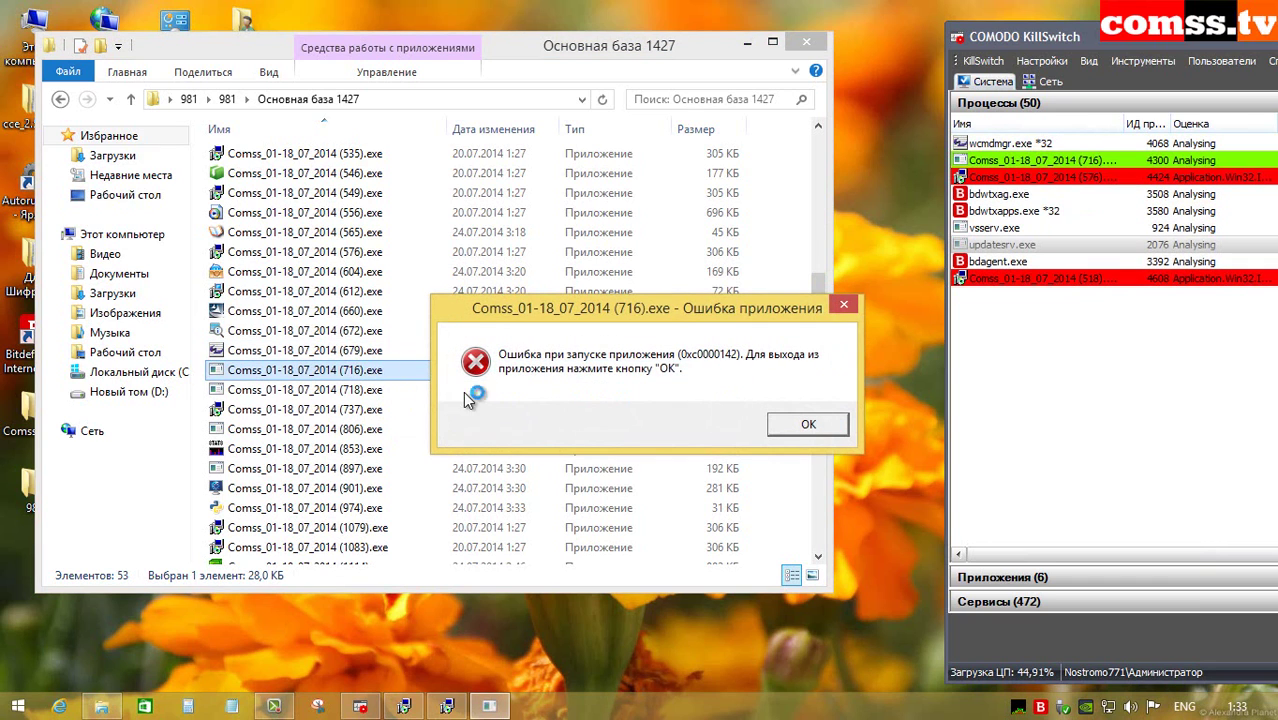
click(807, 421)
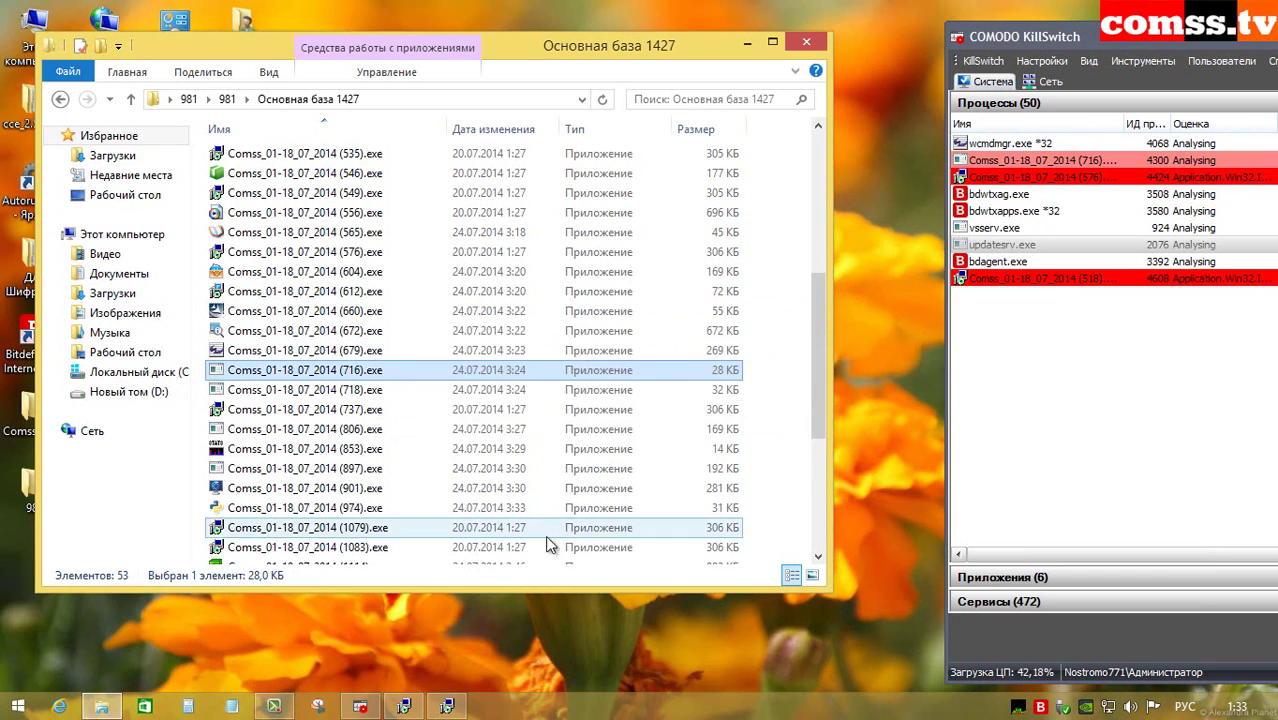
double_click(388, 389)
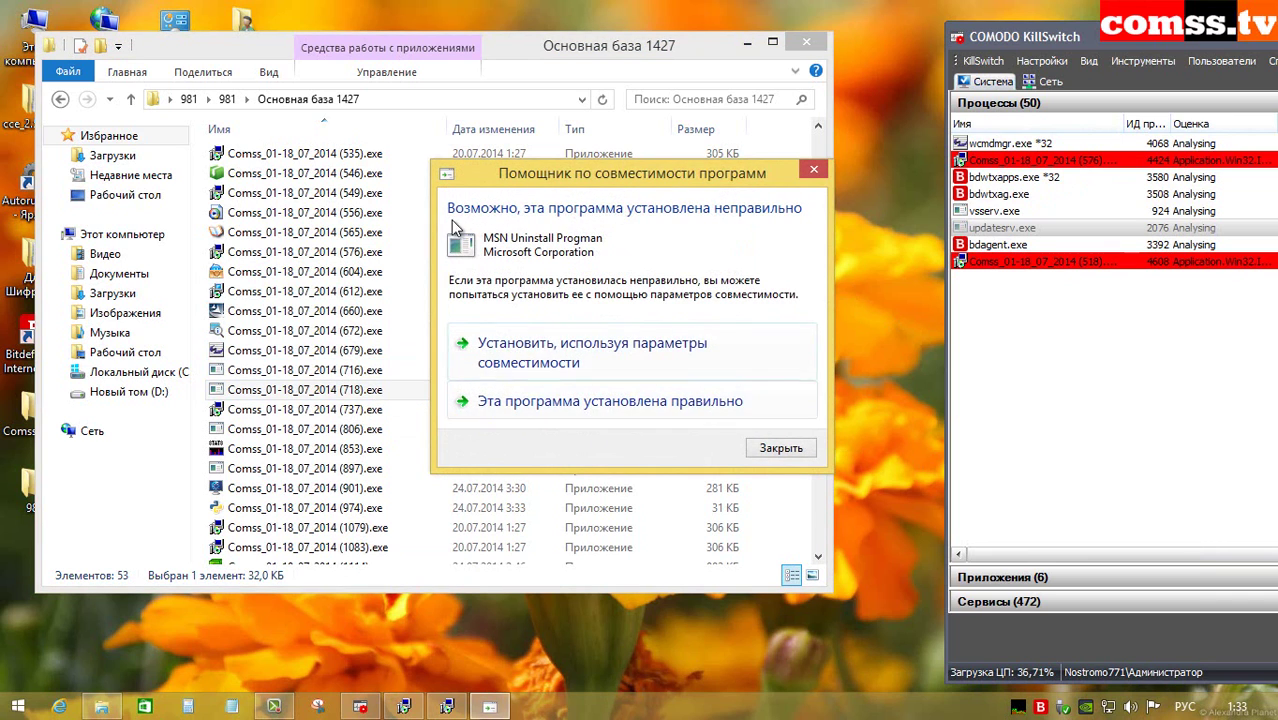
click(600, 401)
double_click(371, 410)
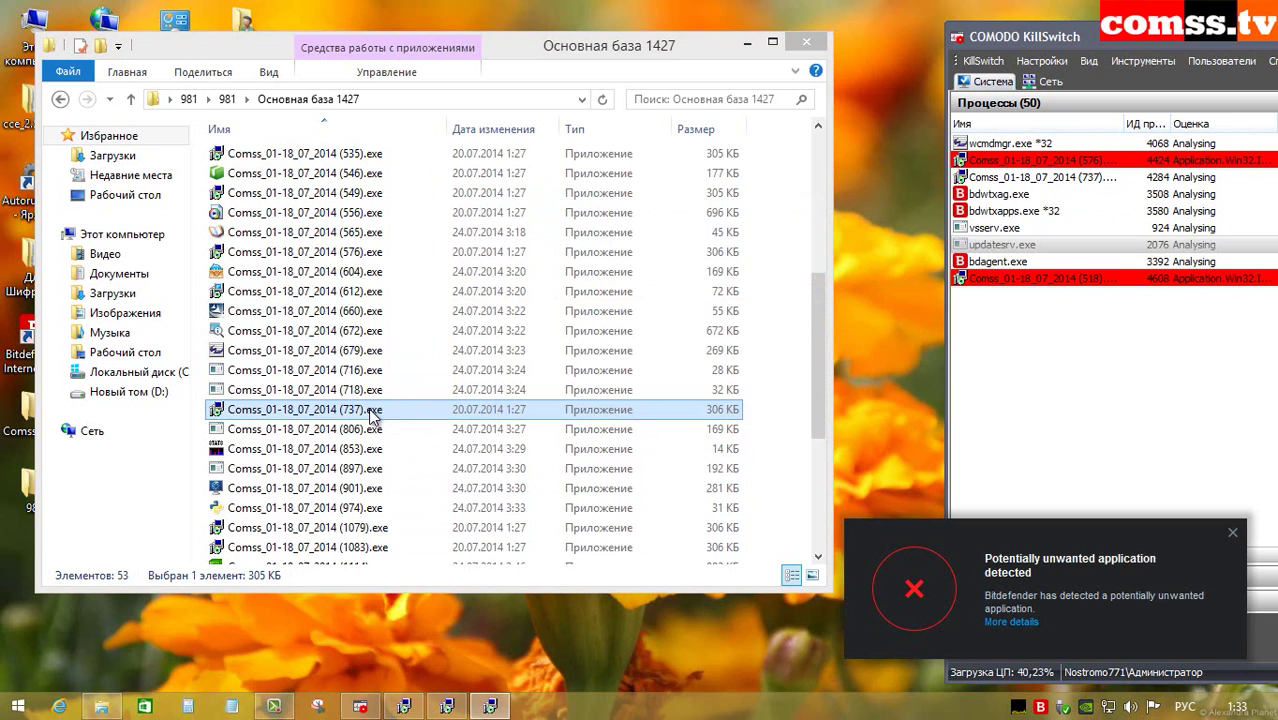
click(377, 434)
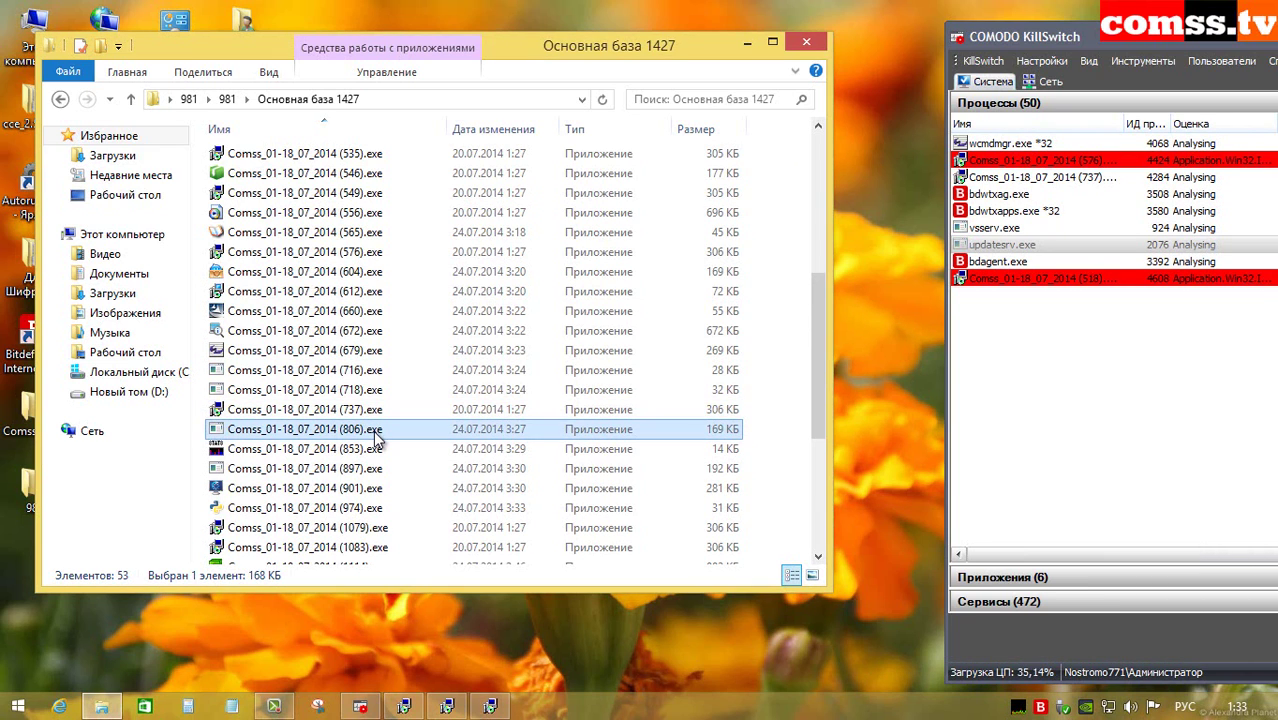
double_click(377, 434)
Step: Run samples (853) and (897), dismissing the file-open prompt and missing entry point error
double_click(377, 449)
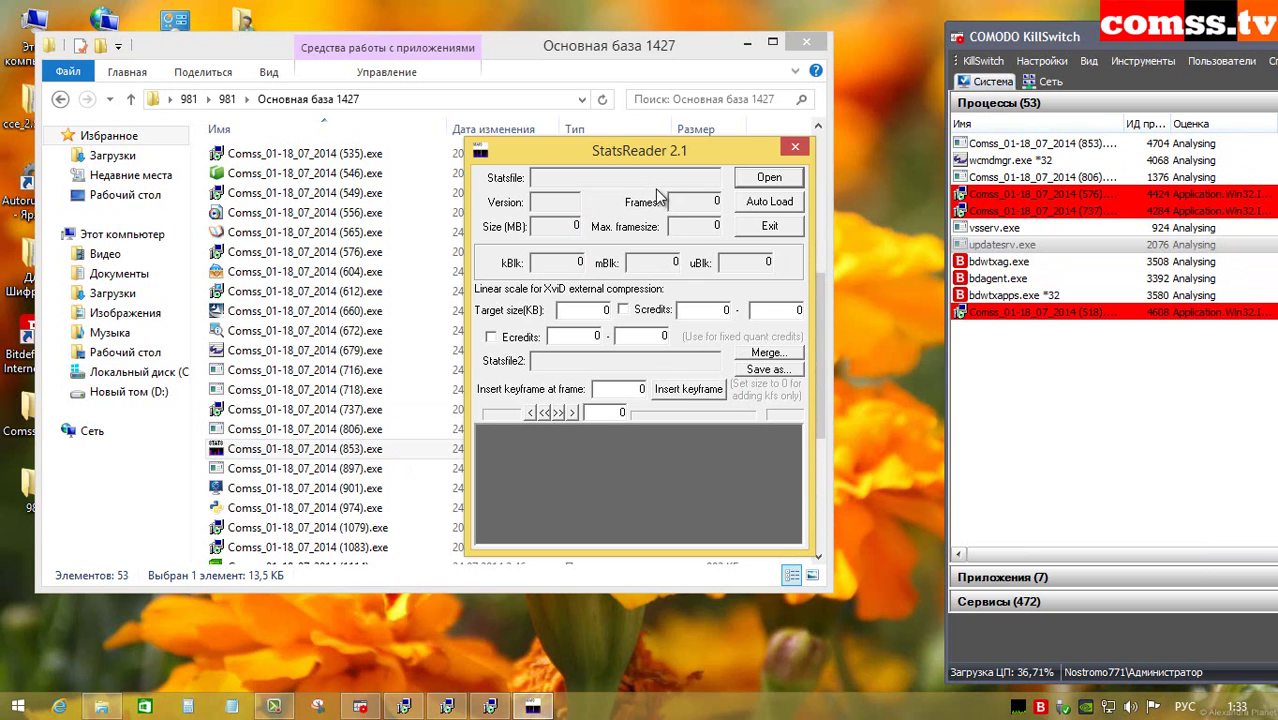
click(769, 202)
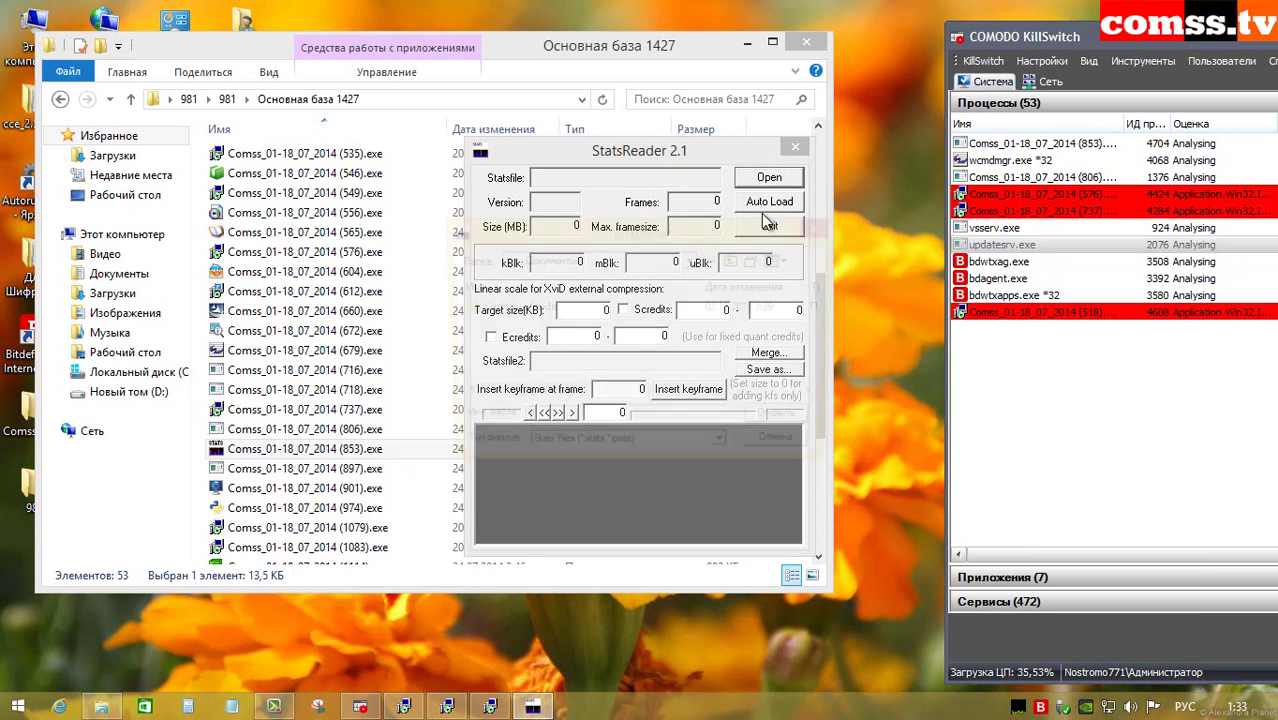
click(789, 450)
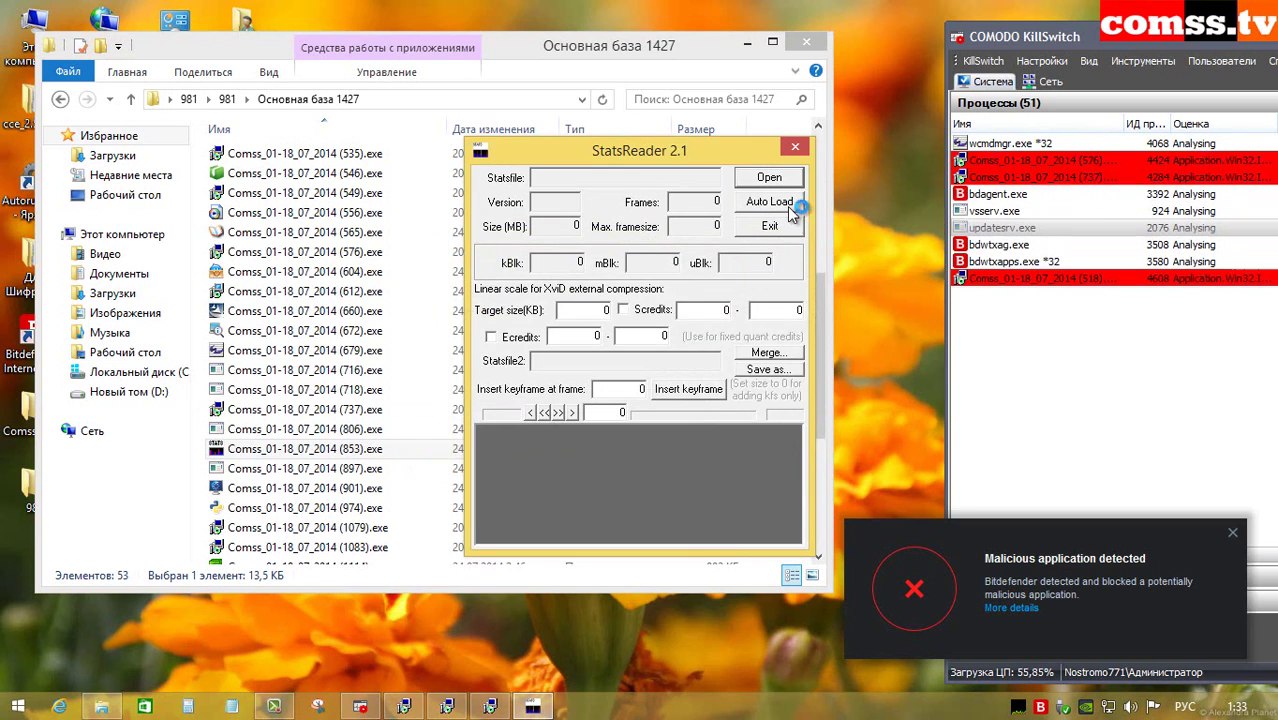
click(341, 469)
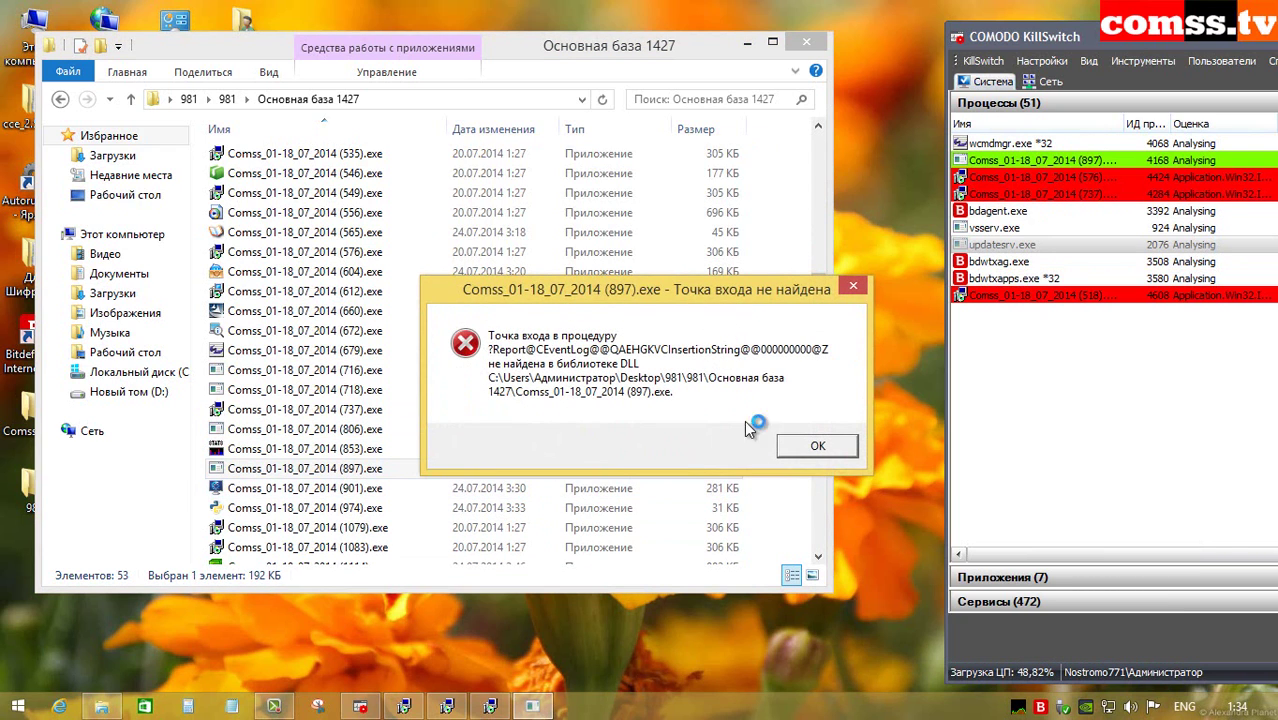
click(818, 450)
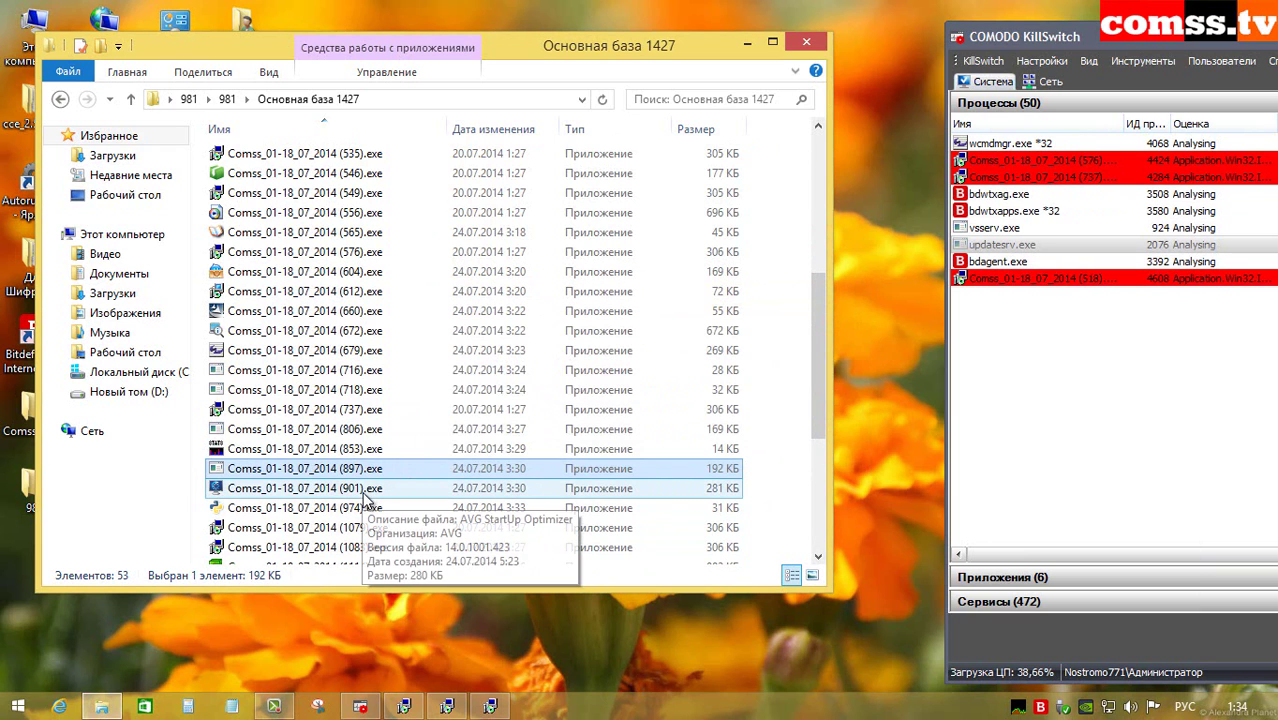
Step: Run samples (901), (974) and (1079), dismissing the missing rtl120.bpl and python27.dll errors
double_click(365, 490)
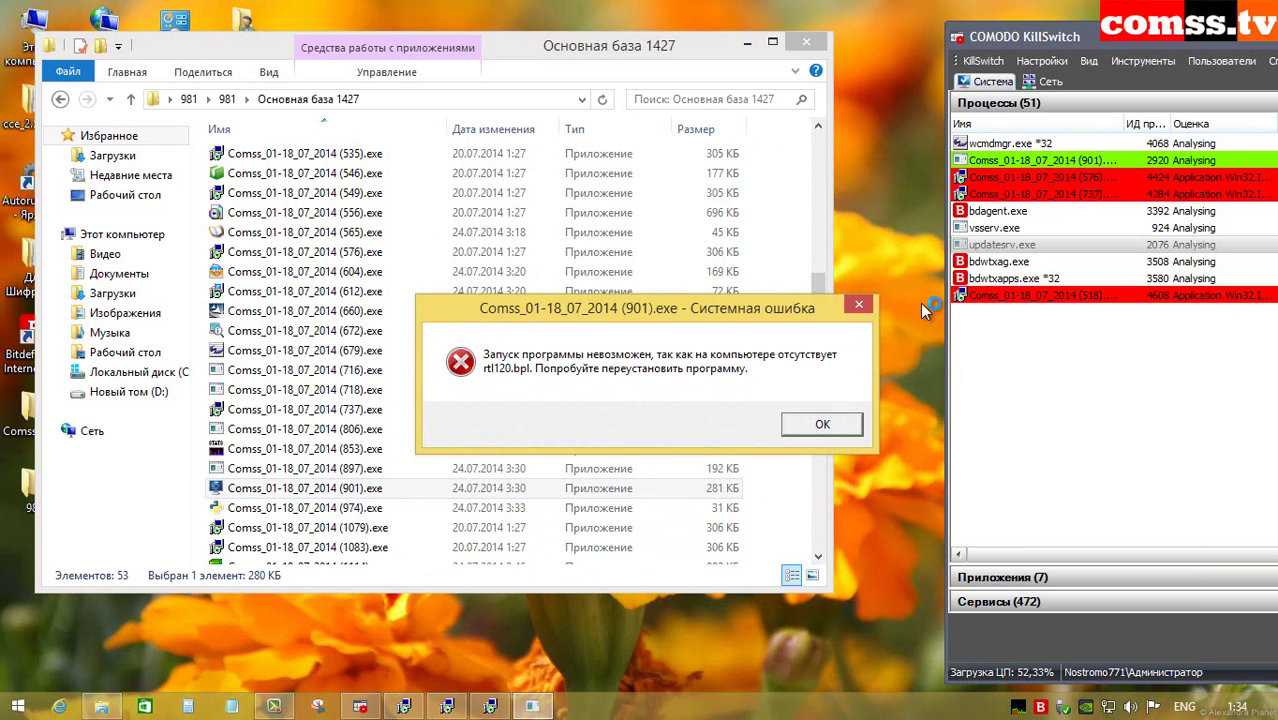
click(821, 424)
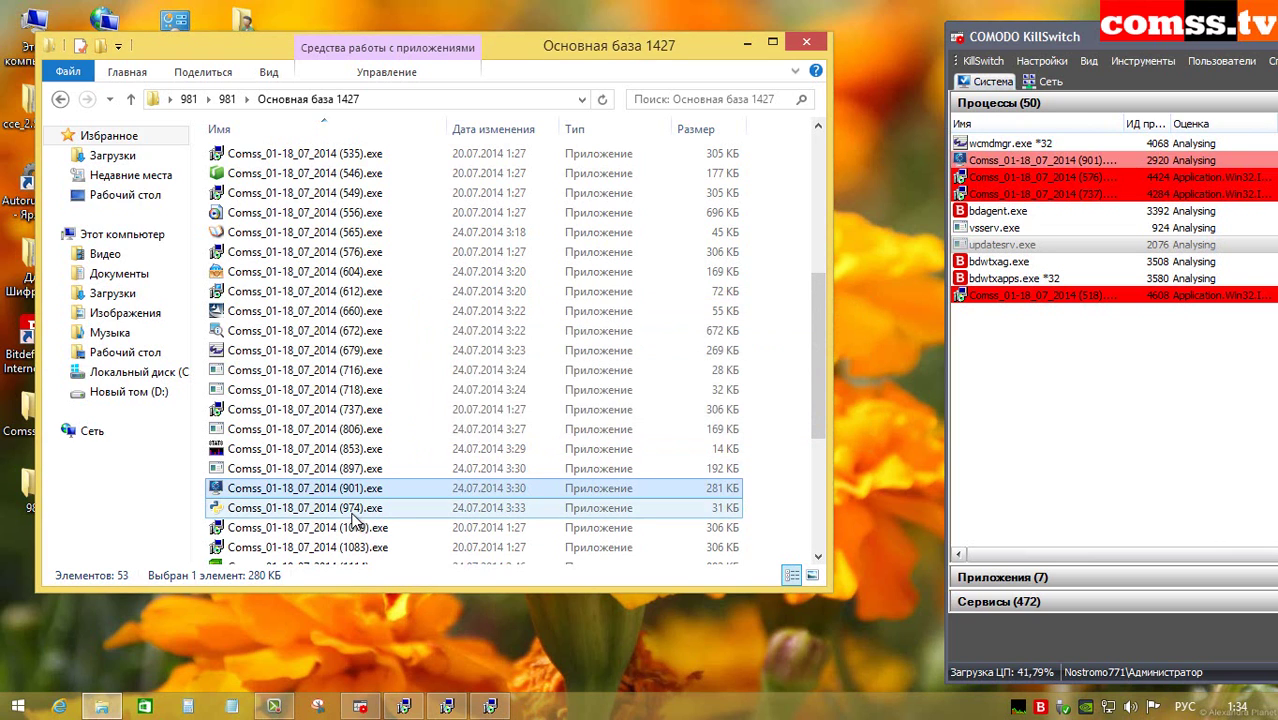
double_click(352, 510)
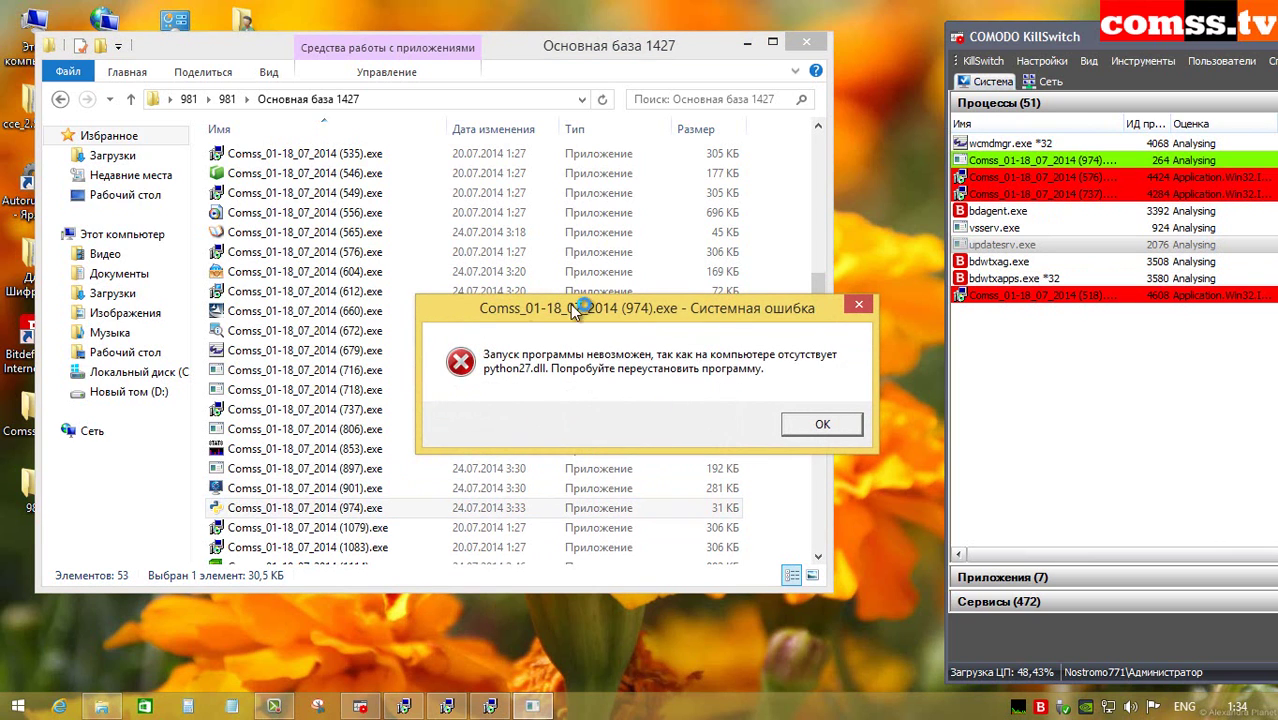
click(821, 424)
double_click(358, 530)
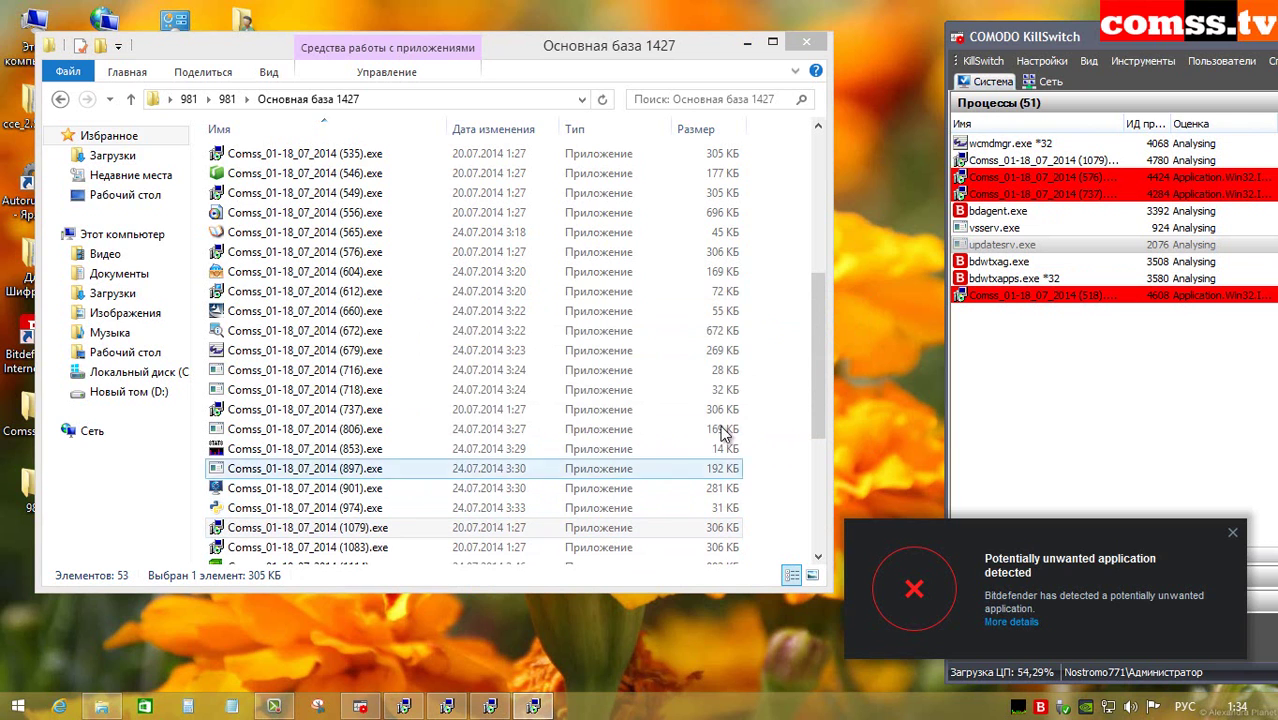
drag(815, 357, 812, 480)
Step: Run samples (1083), (1114), (1148) and (1158), cancelling the failed setup and the crashed ChangJie IME setup
double_click(360, 280)
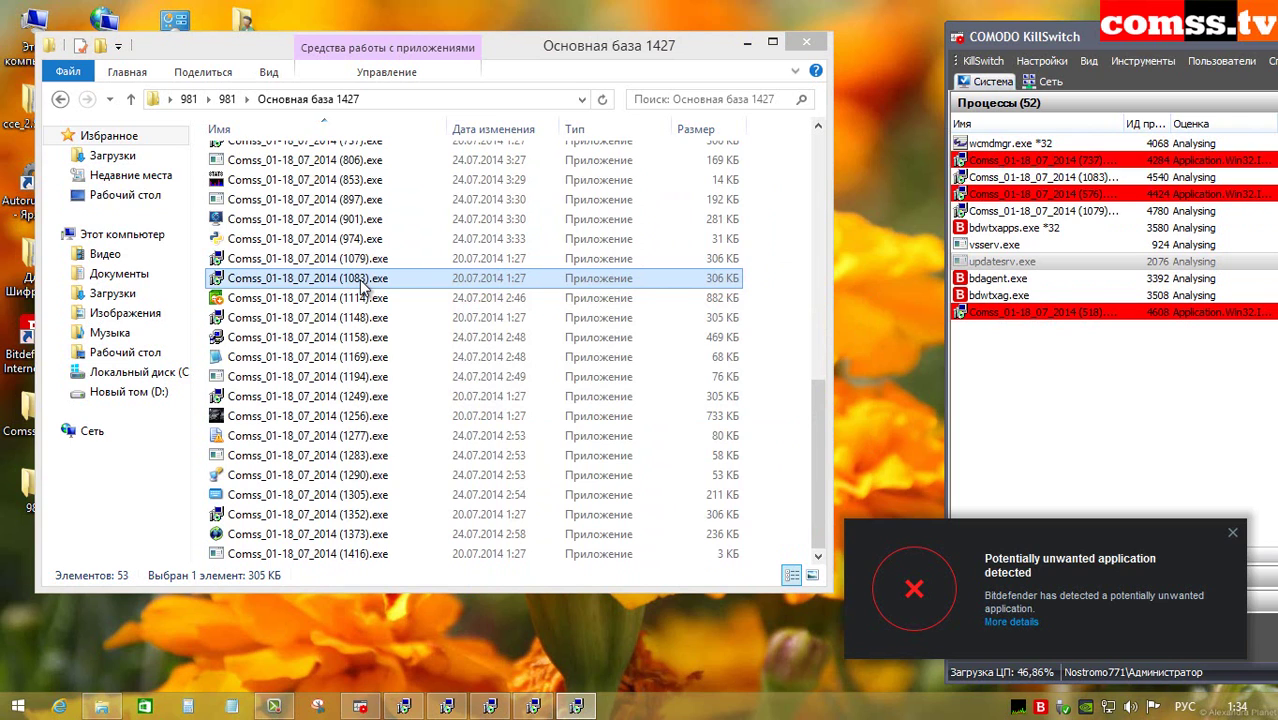
click(370, 299)
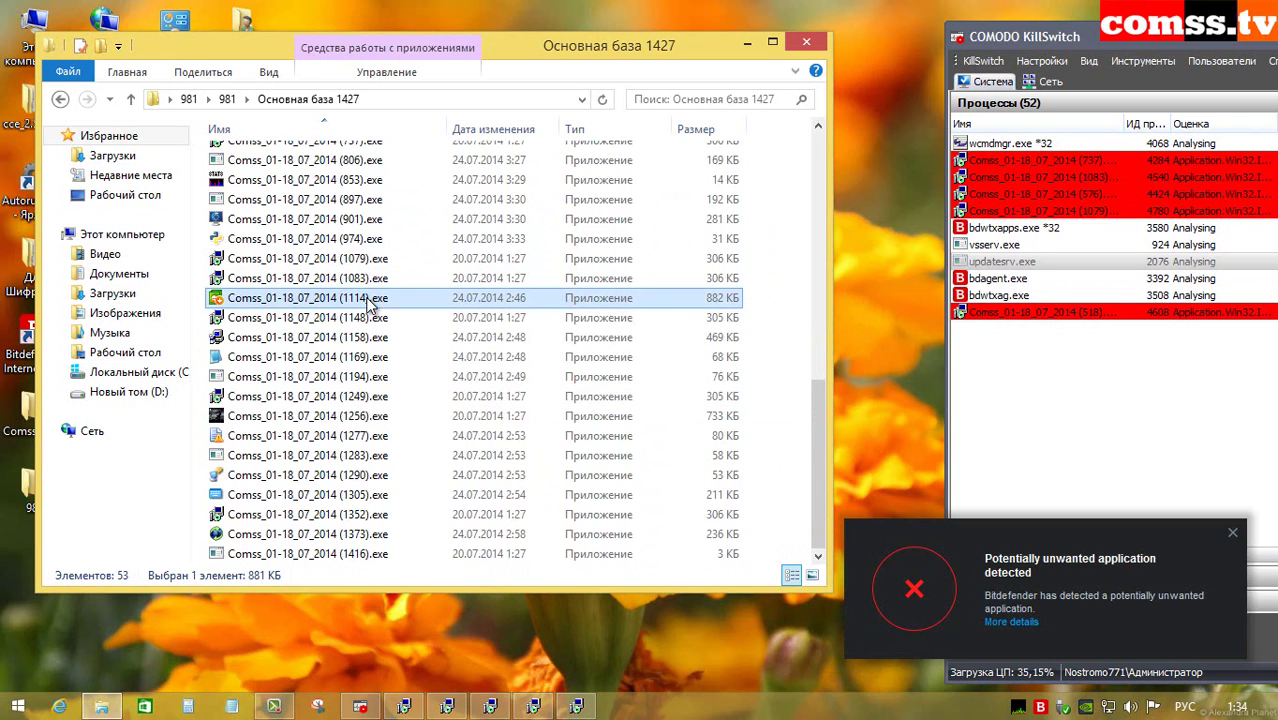
double_click(369, 299)
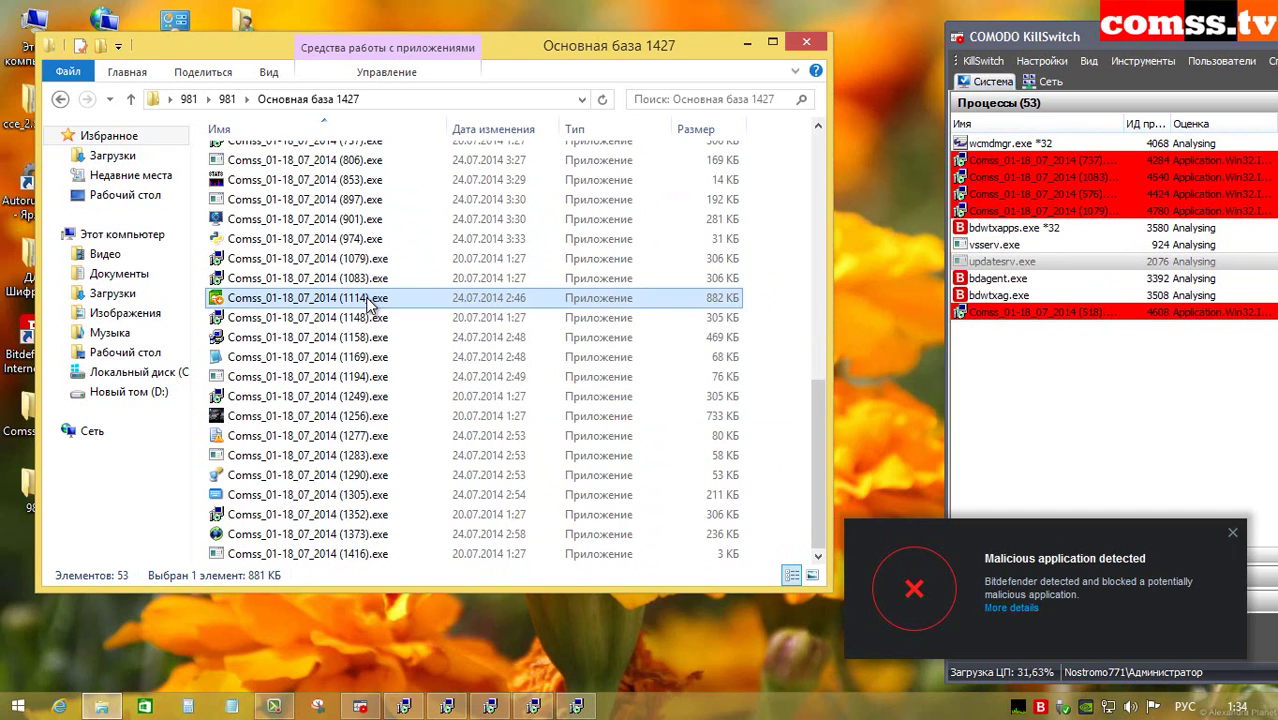
double_click(376, 318)
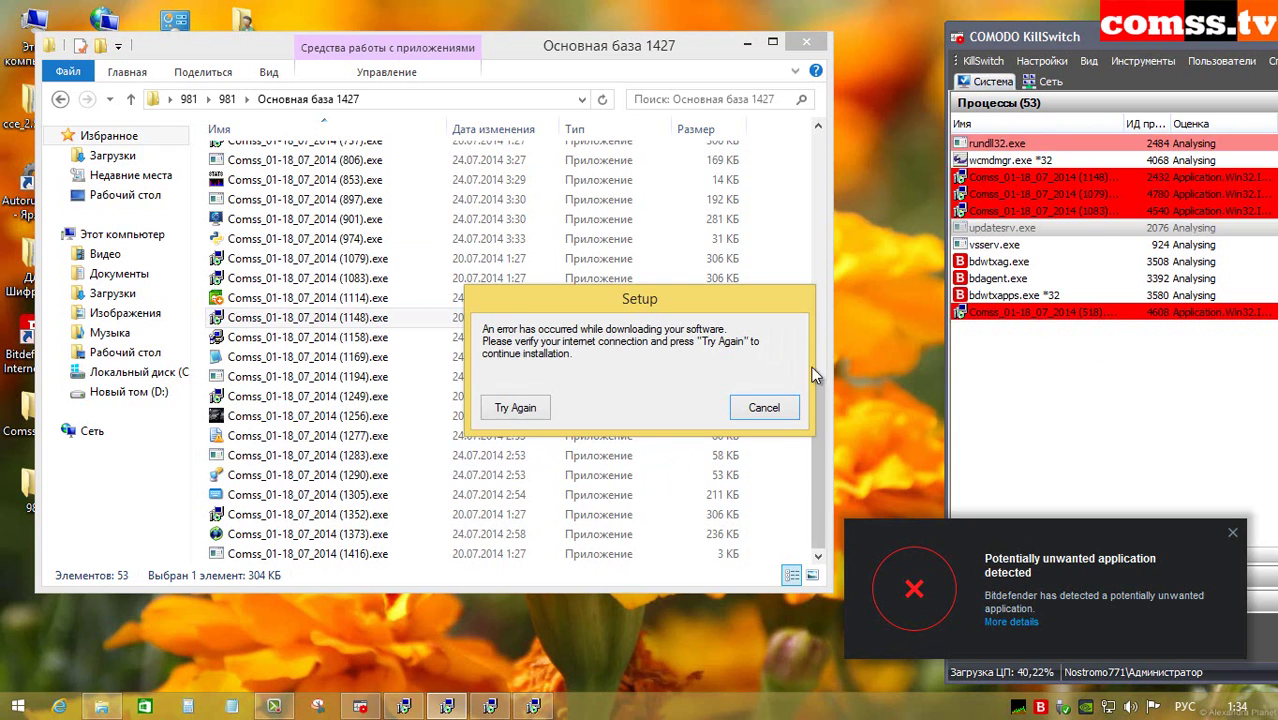
click(766, 417)
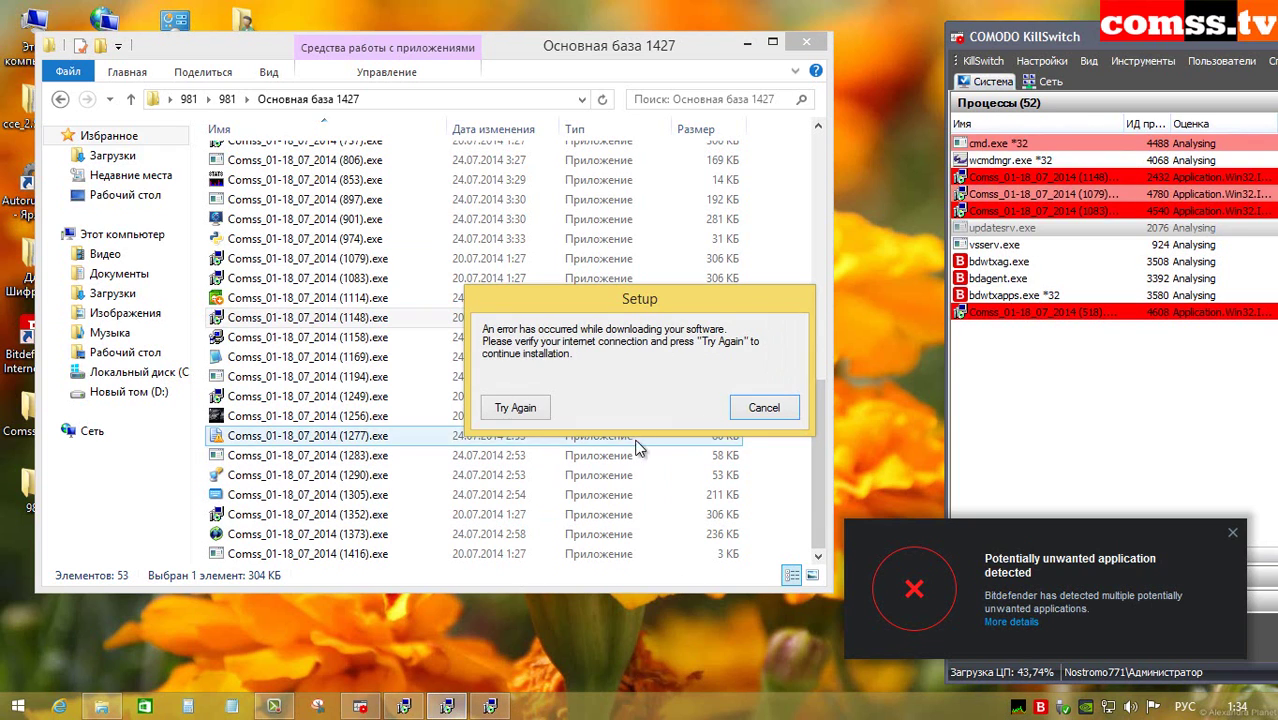
click(757, 408)
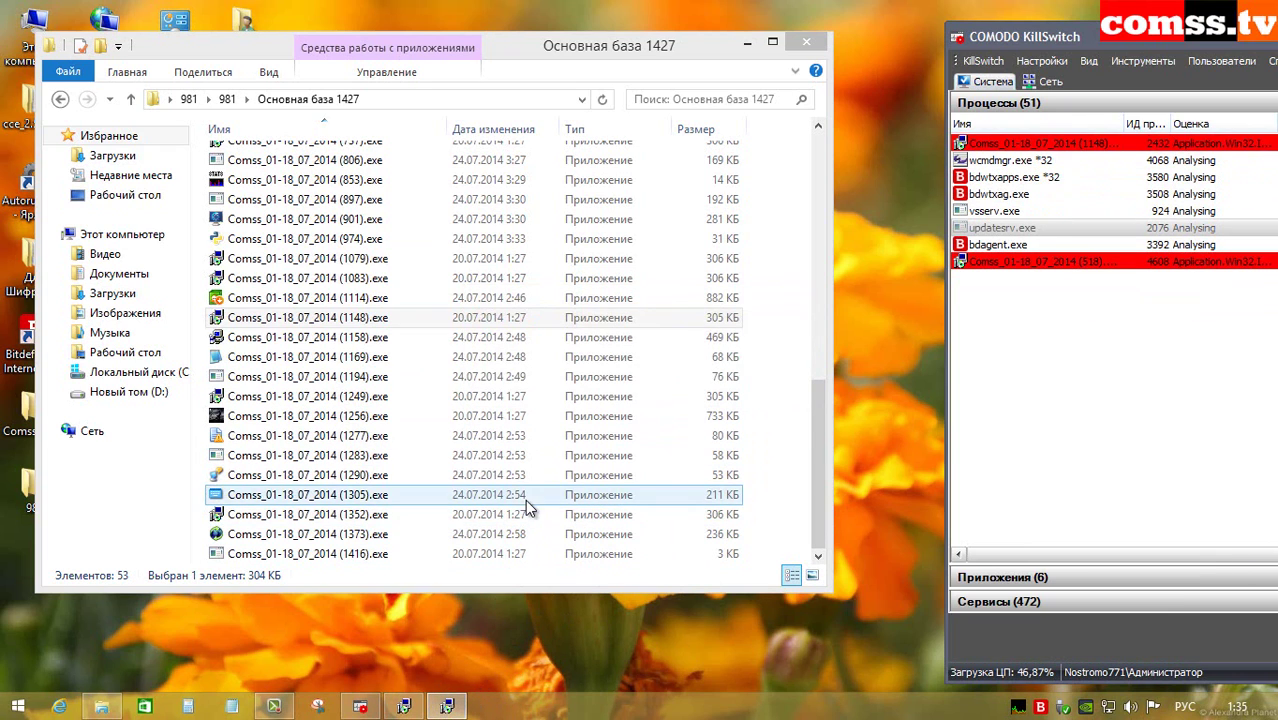
click(383, 343)
double_click(383, 343)
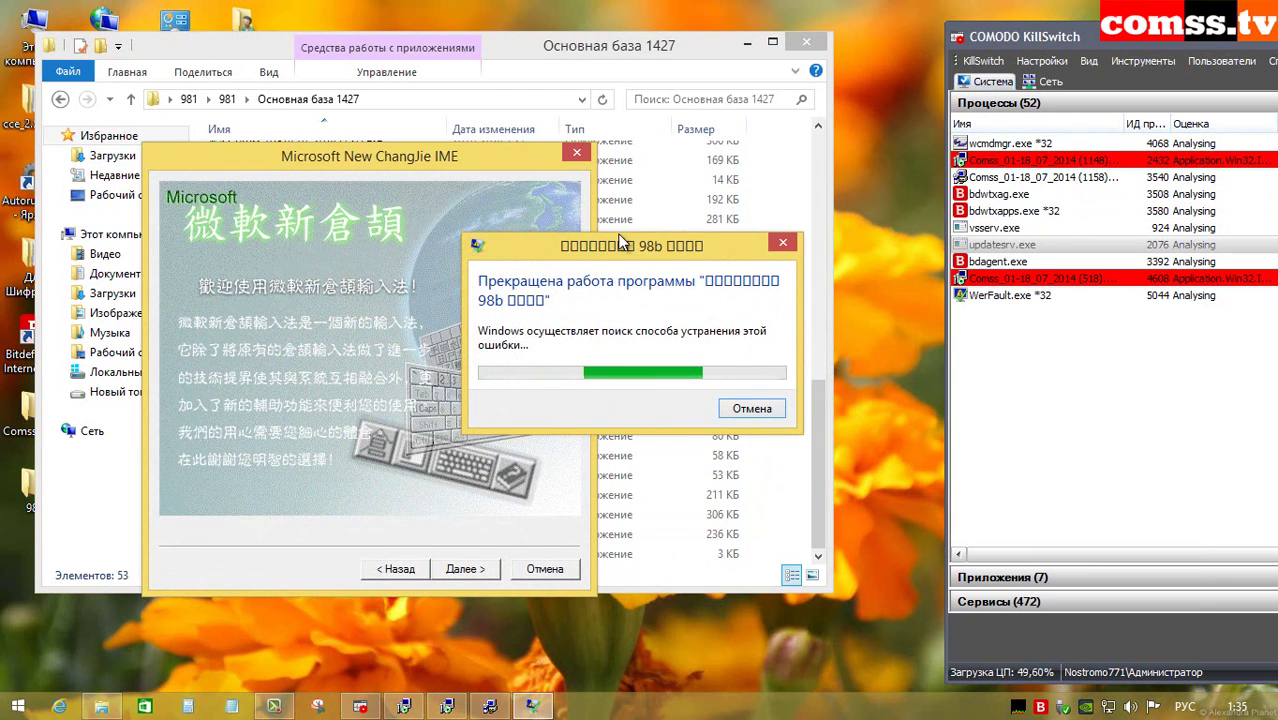
click(752, 408)
Step: Run samples (1169), (1249), (1256), (1277) and (1283) one after another
double_click(378, 357)
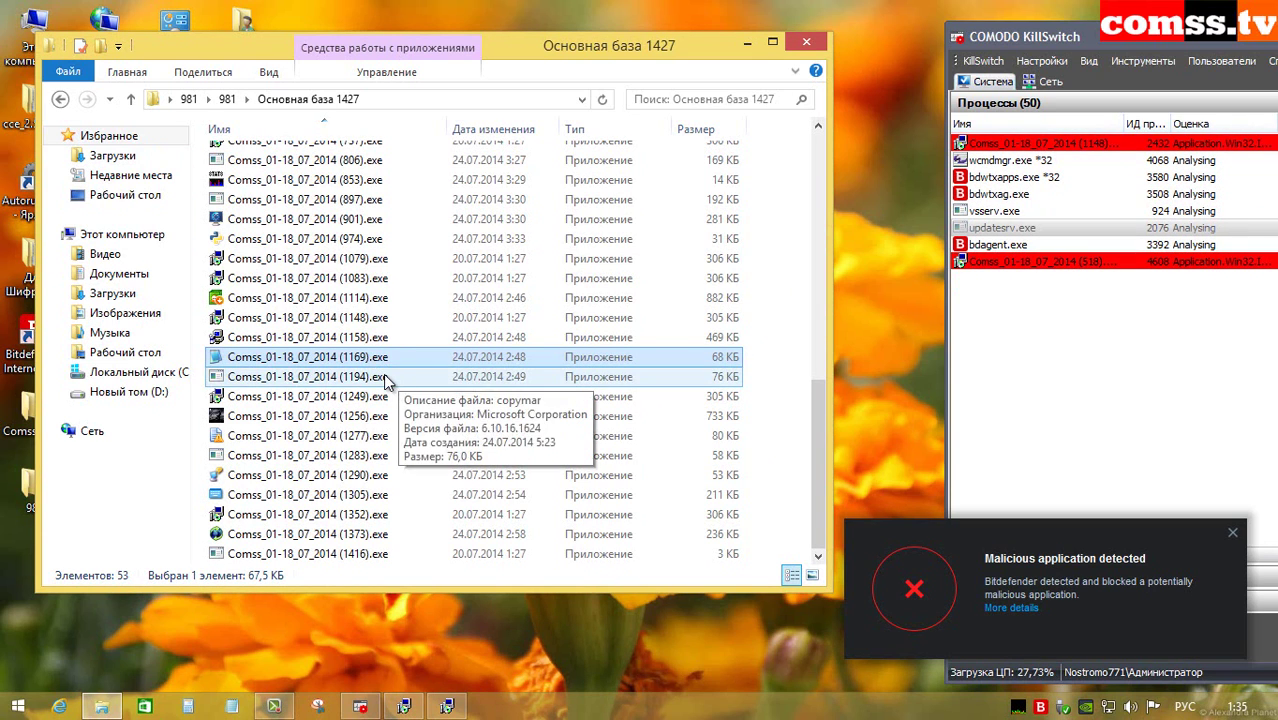
click(380, 378)
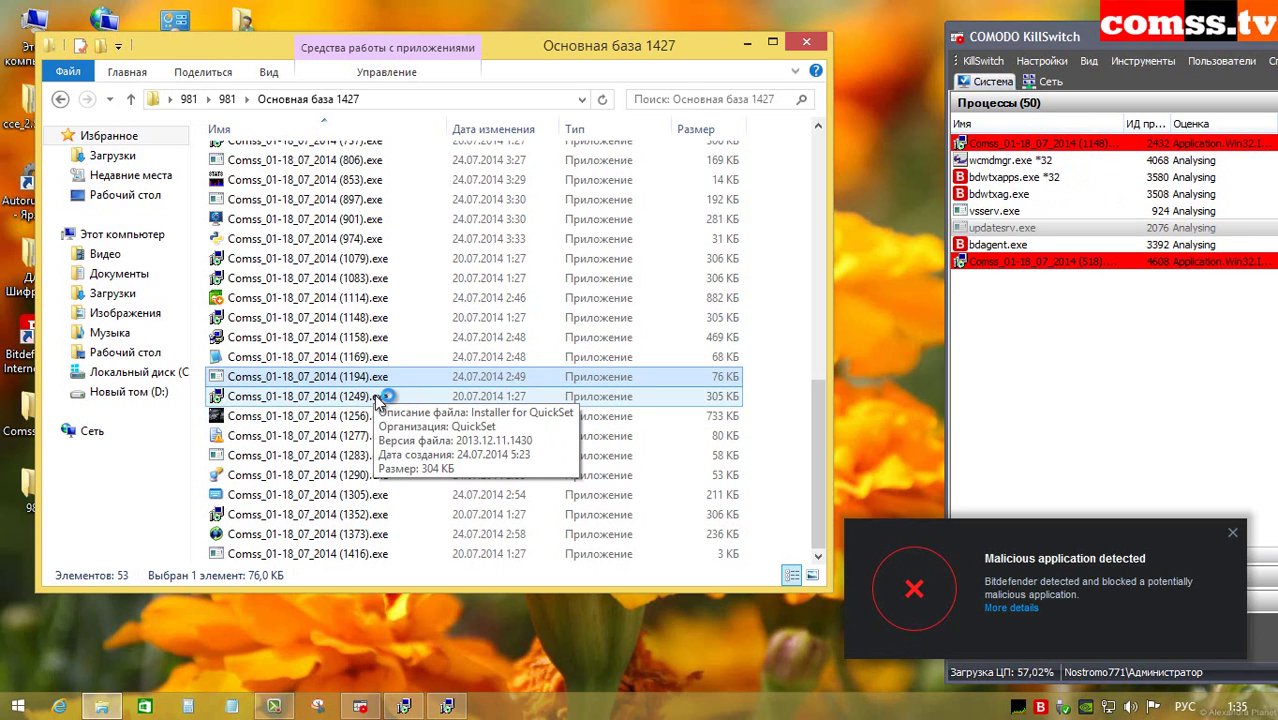
double_click(380, 398)
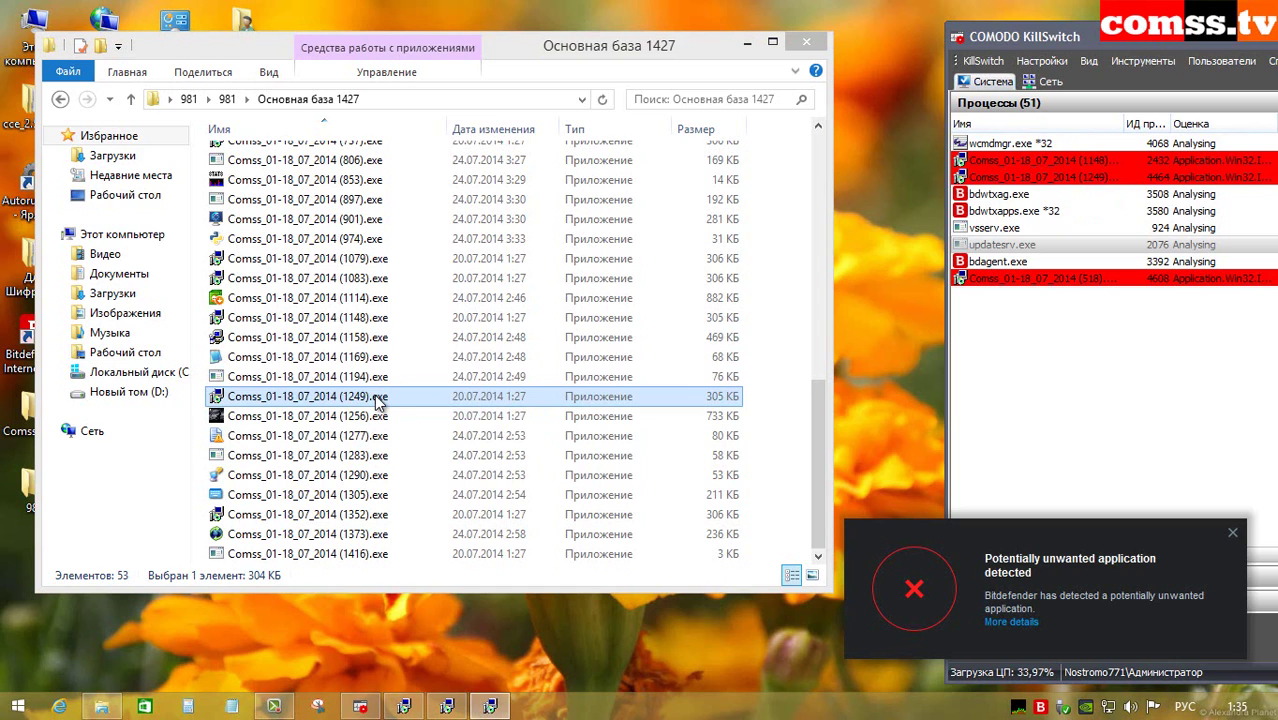
double_click(380, 415)
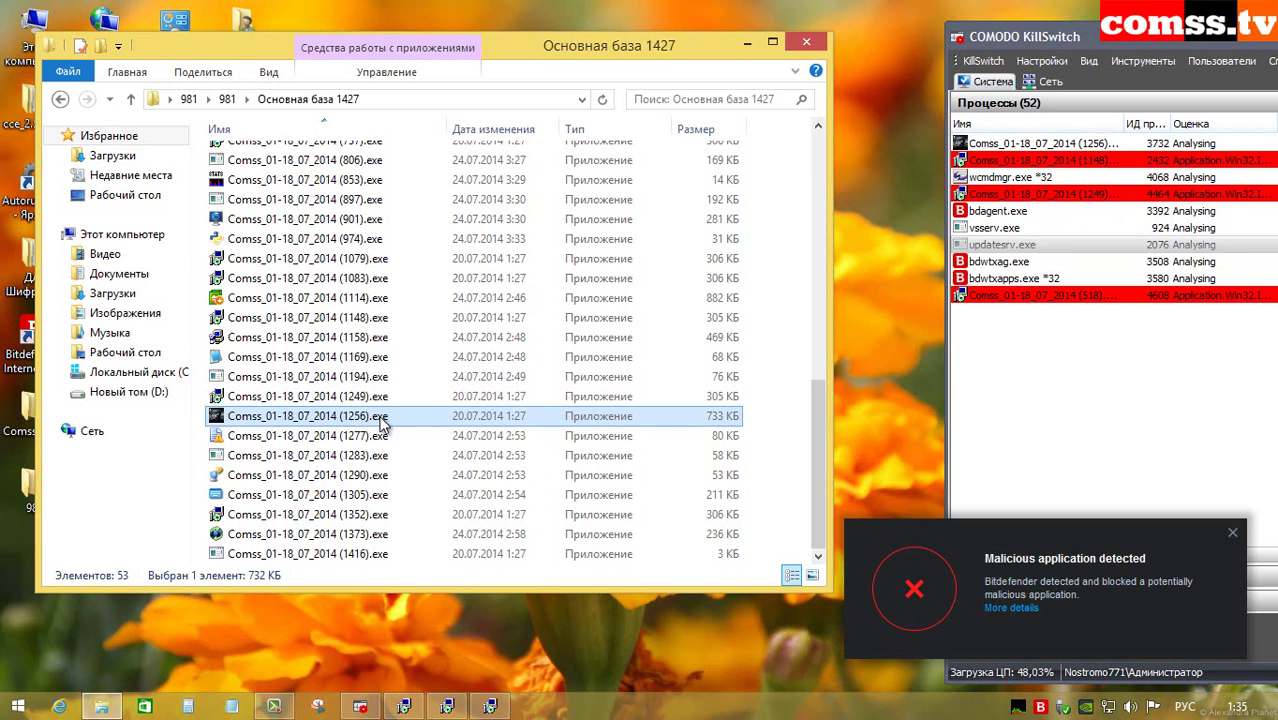
double_click(380, 436)
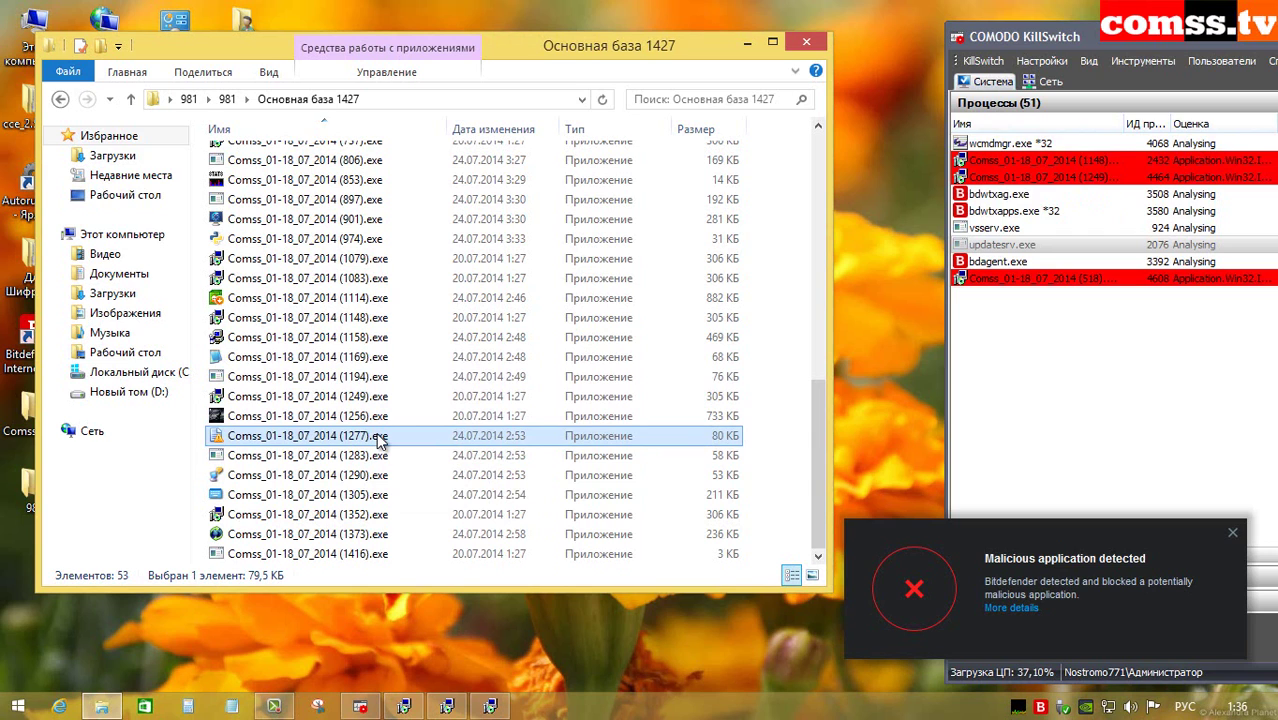
click(375, 456)
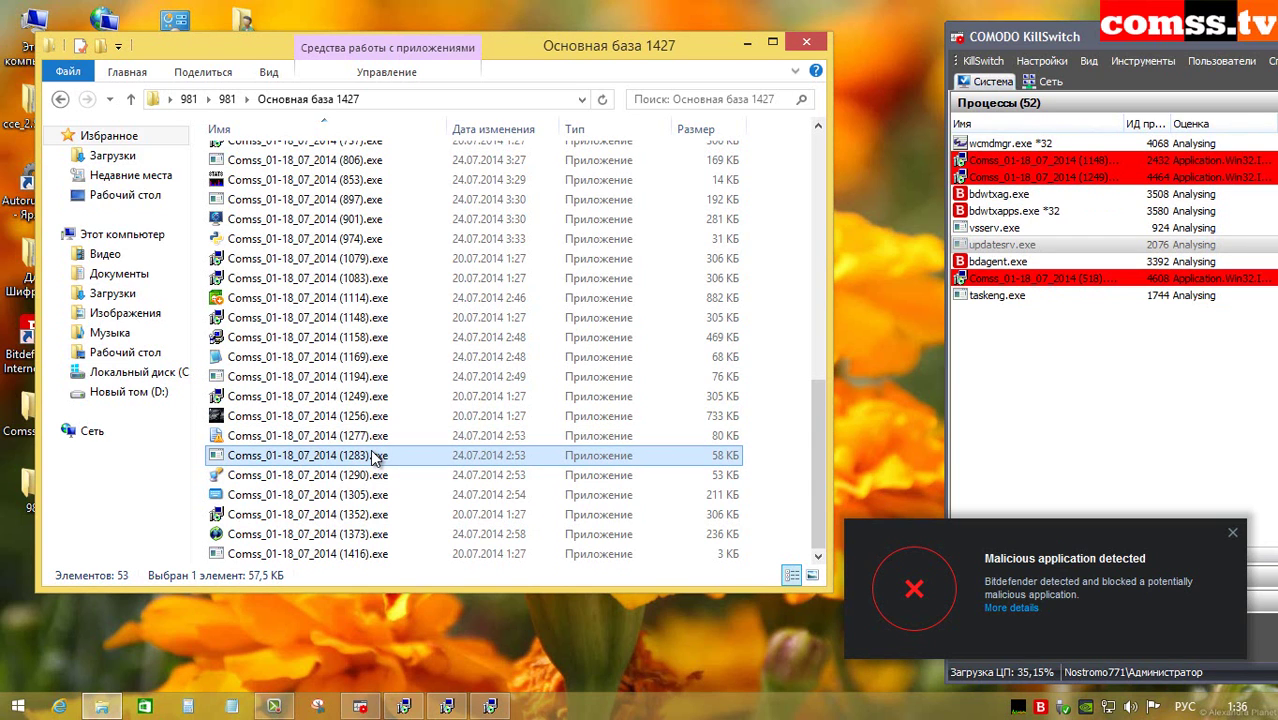
double_click(375, 456)
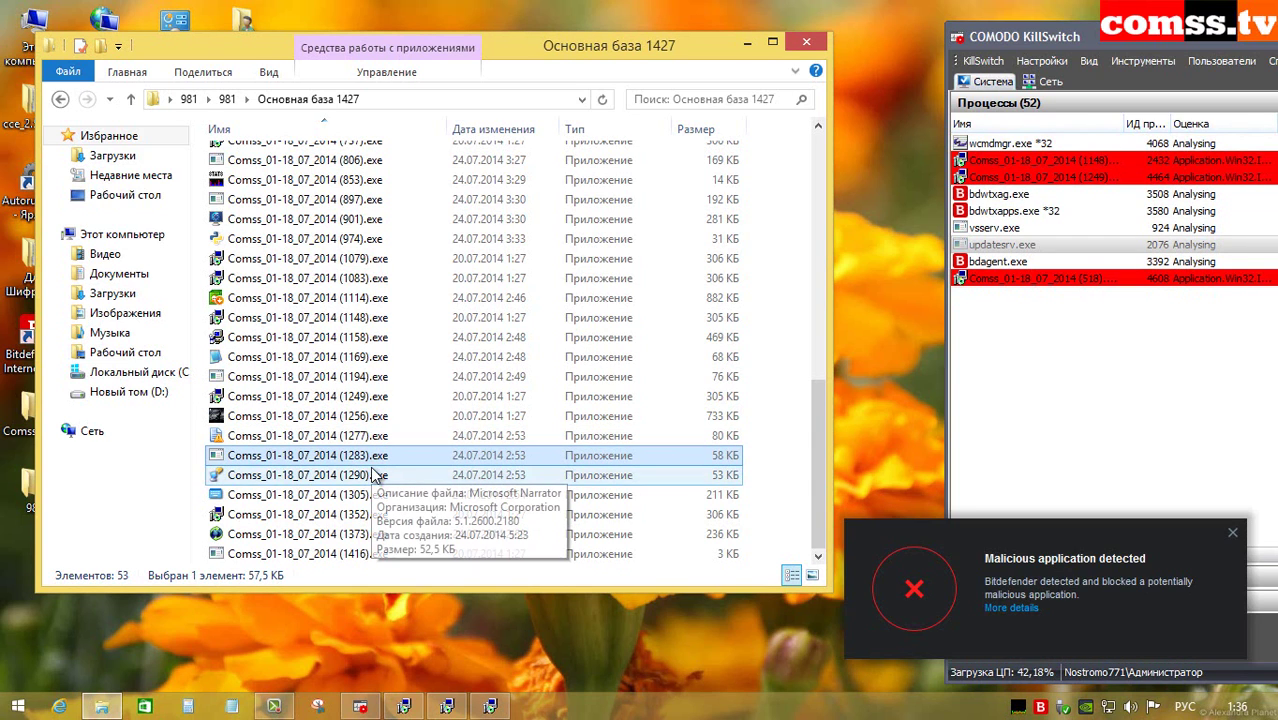
Step: Run samples (1290), (1305), (1352), (1373) and (1416), dismissing the NARRHOOK.dll, MSSWCH.dll and cannot-run errors
click(372, 478)
double_click(372, 480)
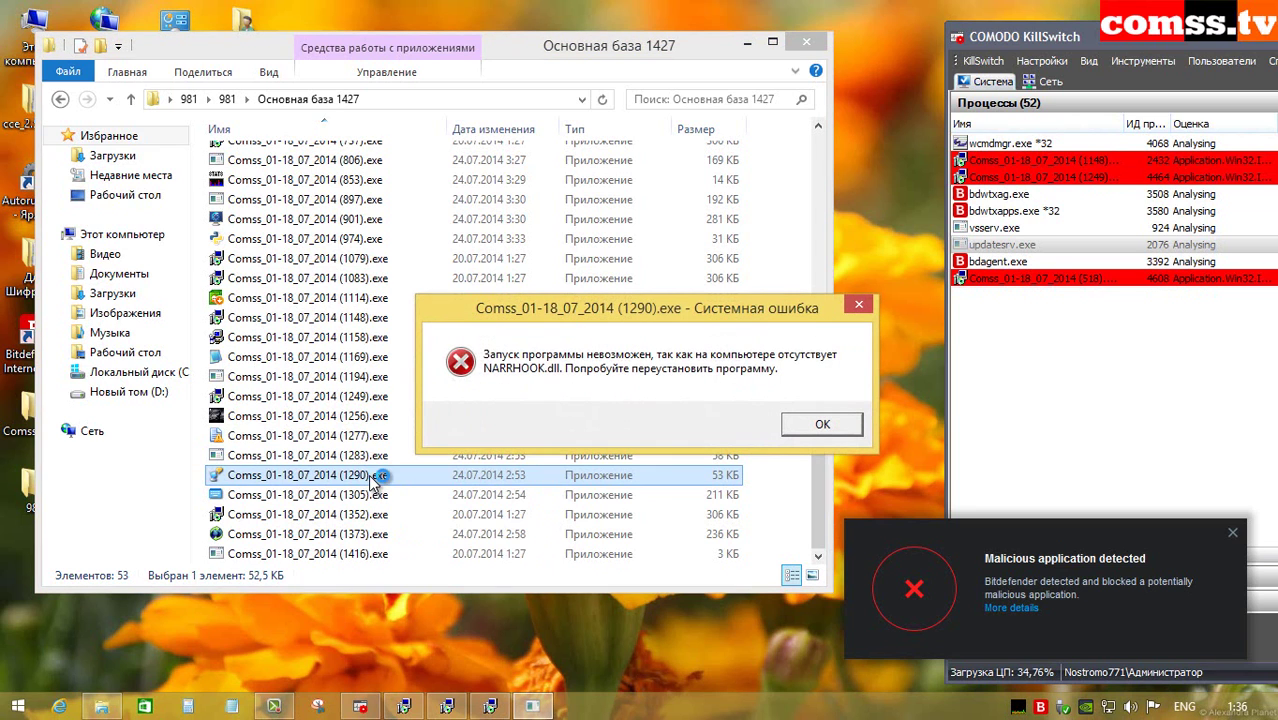
click(800, 425)
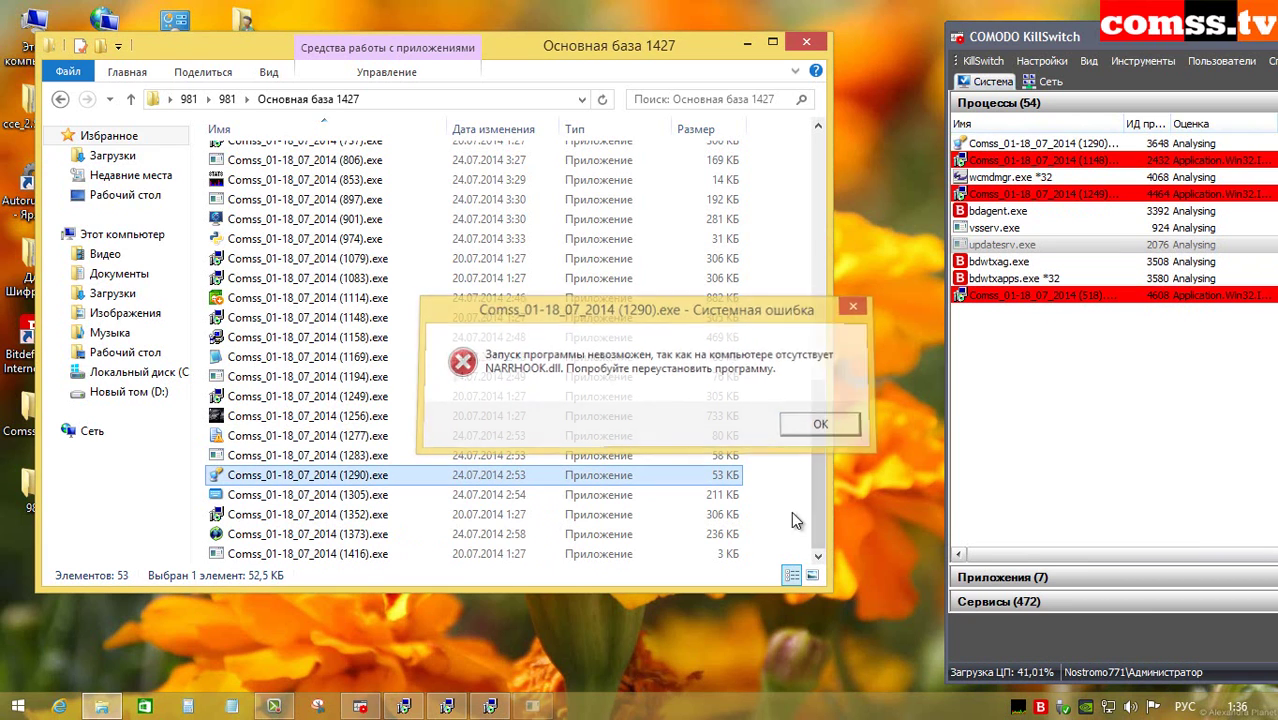
click(370, 496)
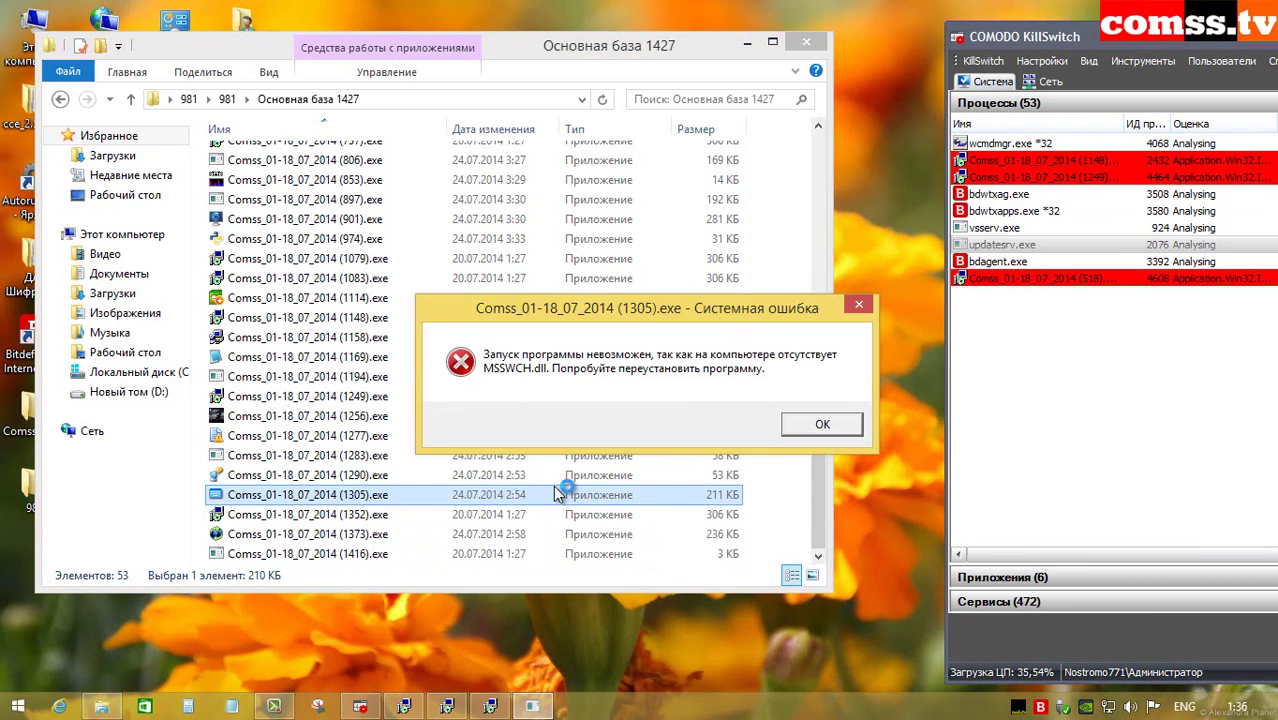
click(813, 428)
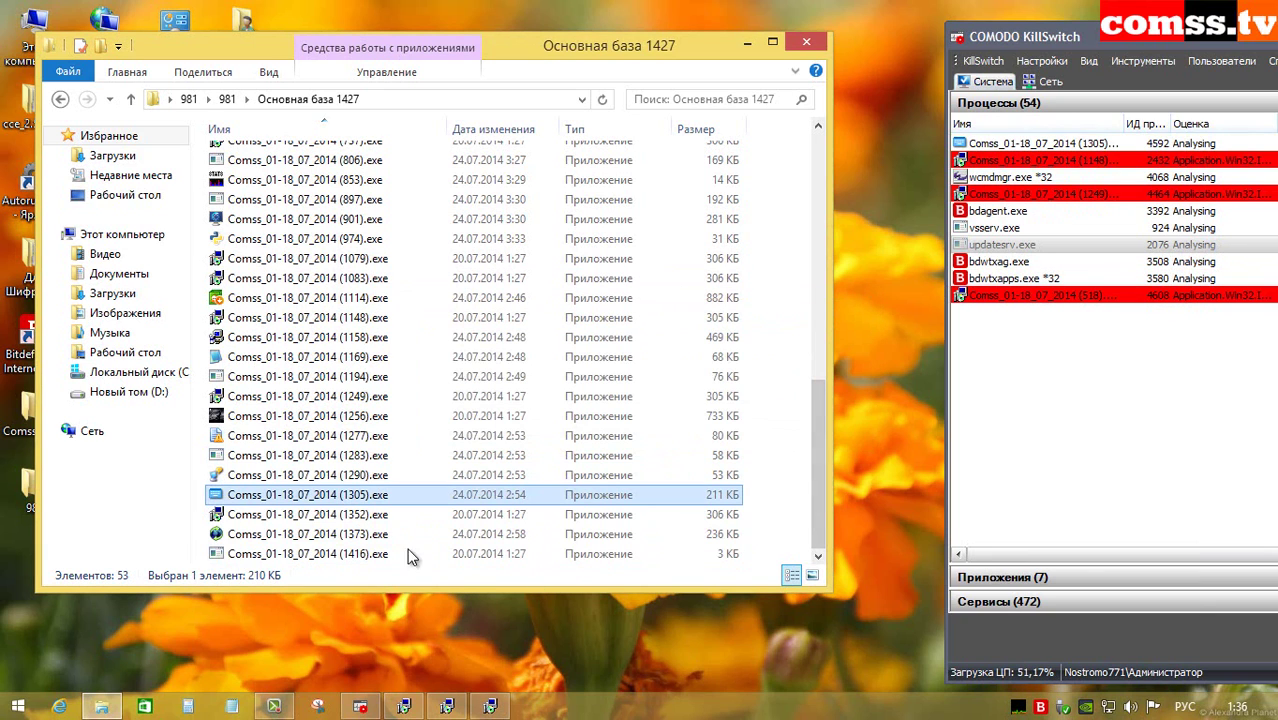
double_click(372, 514)
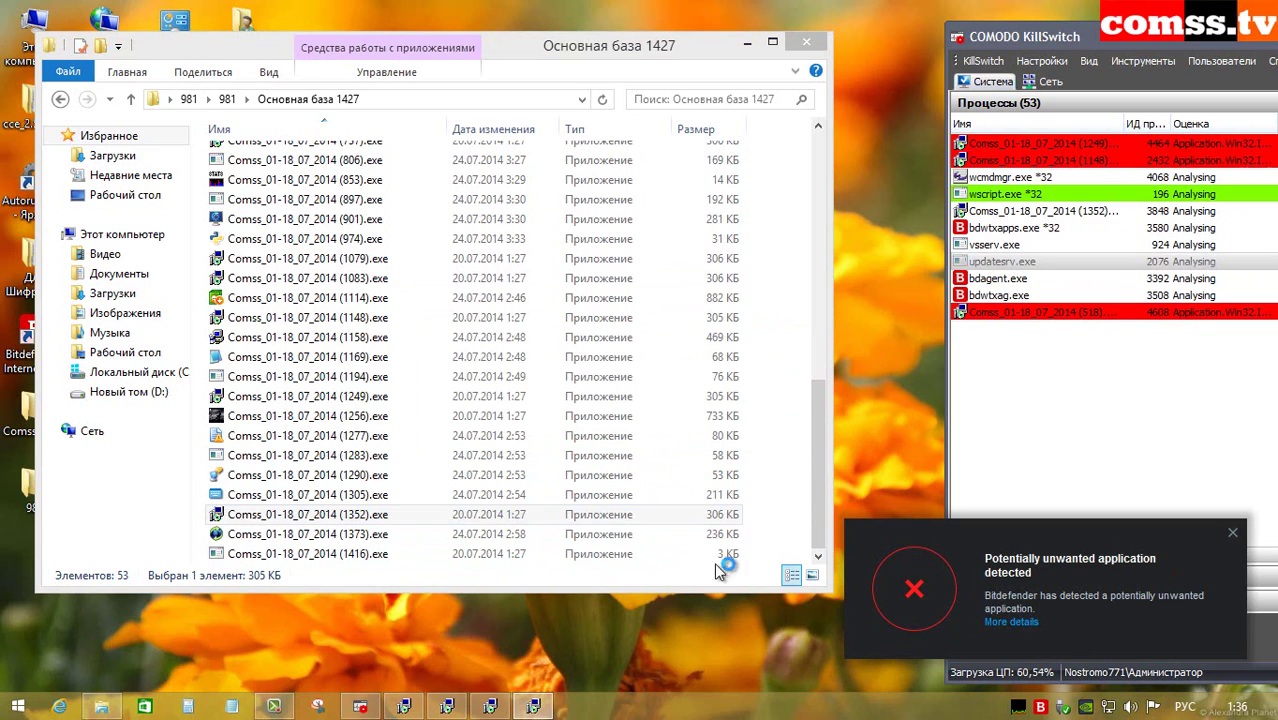
double_click(378, 534)
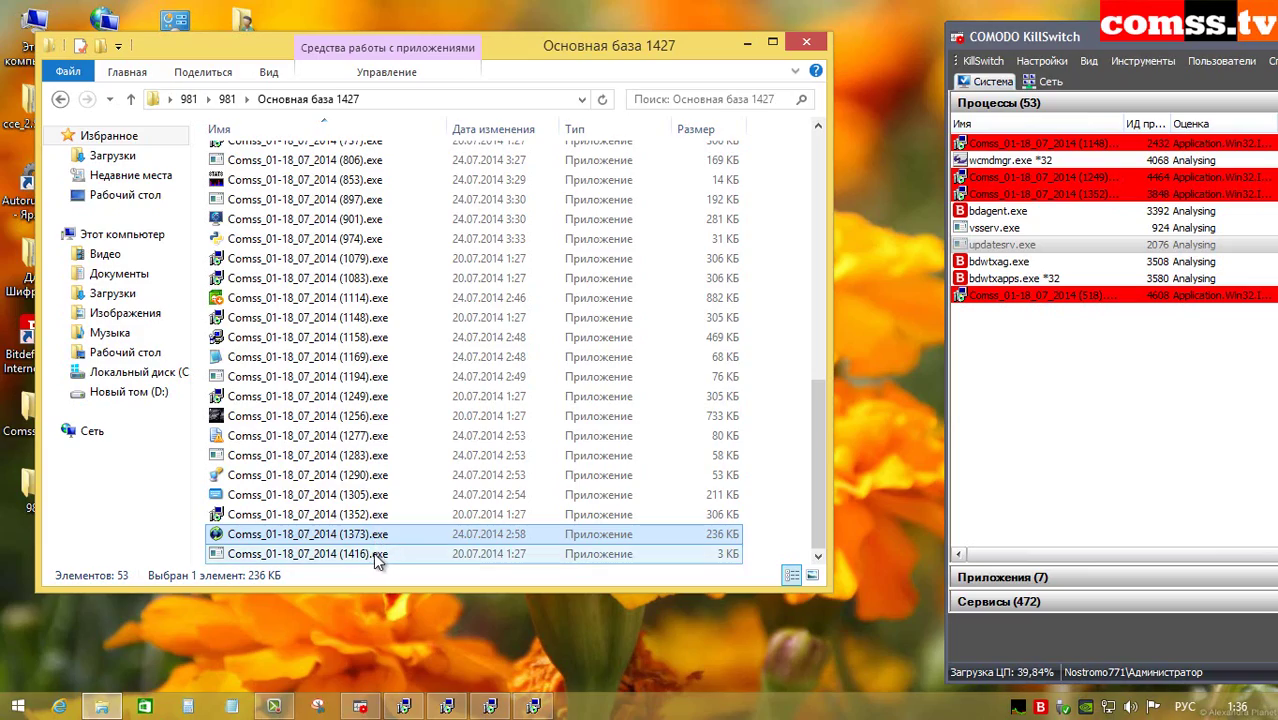
double_click(370, 555)
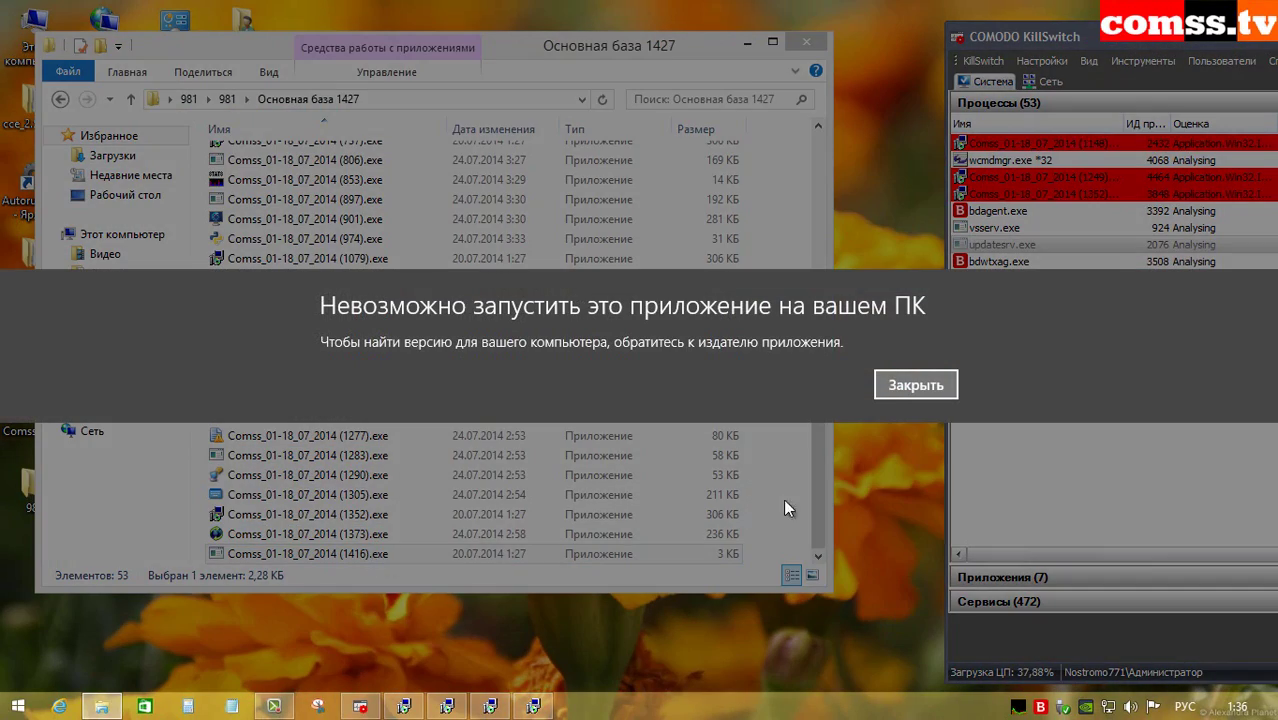
click(907, 386)
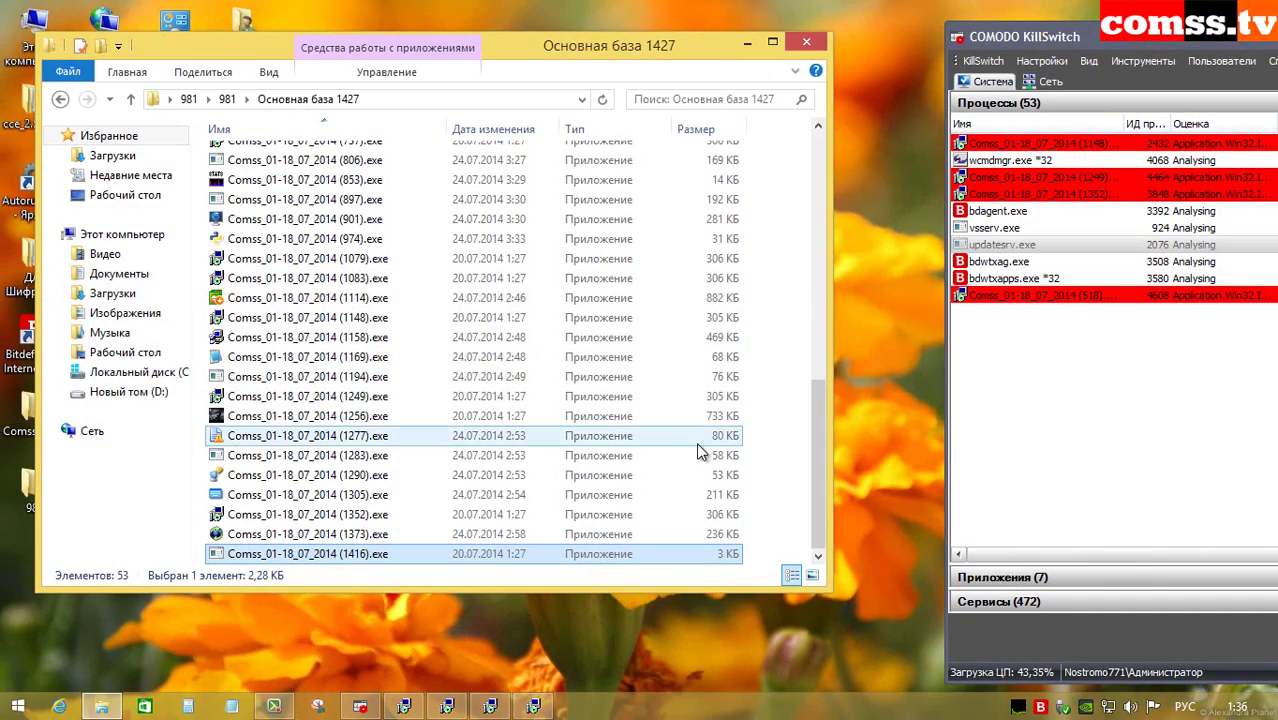
Step: Dismiss the setup download error, then delete all samples in Основная база 1427, skipping files still in use
drag(810, 479, 866, 193)
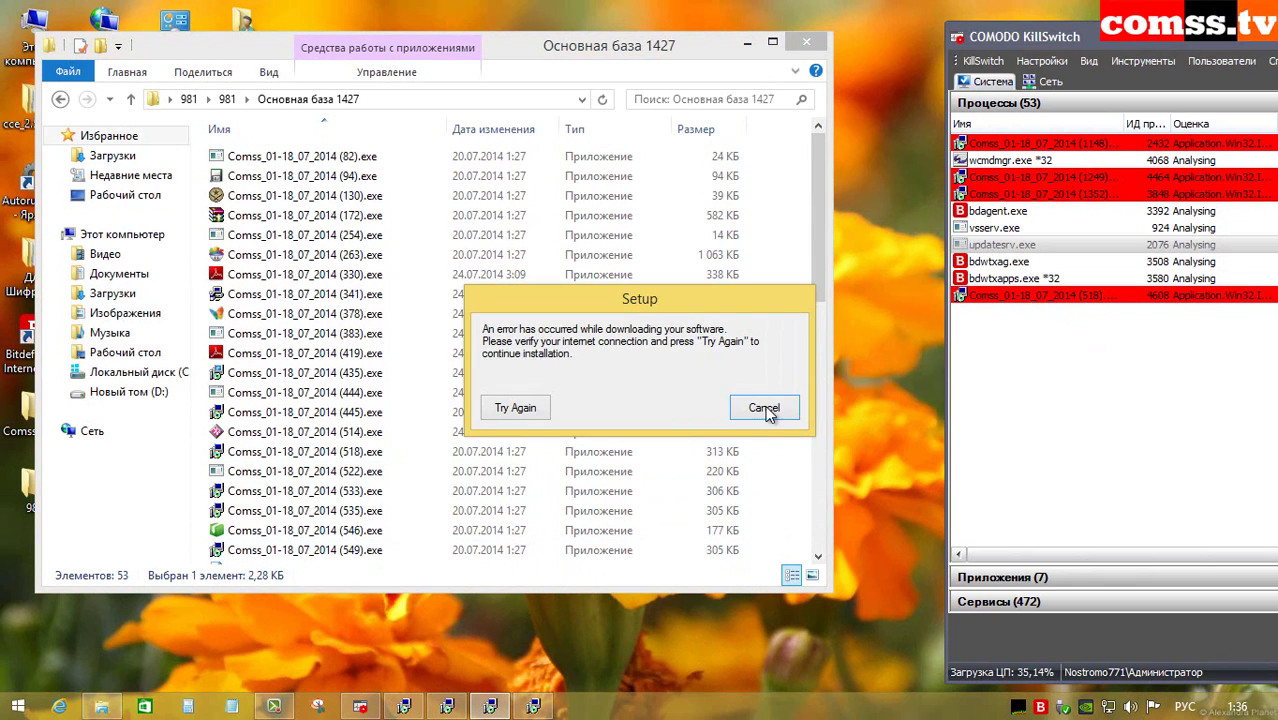
click(764, 409)
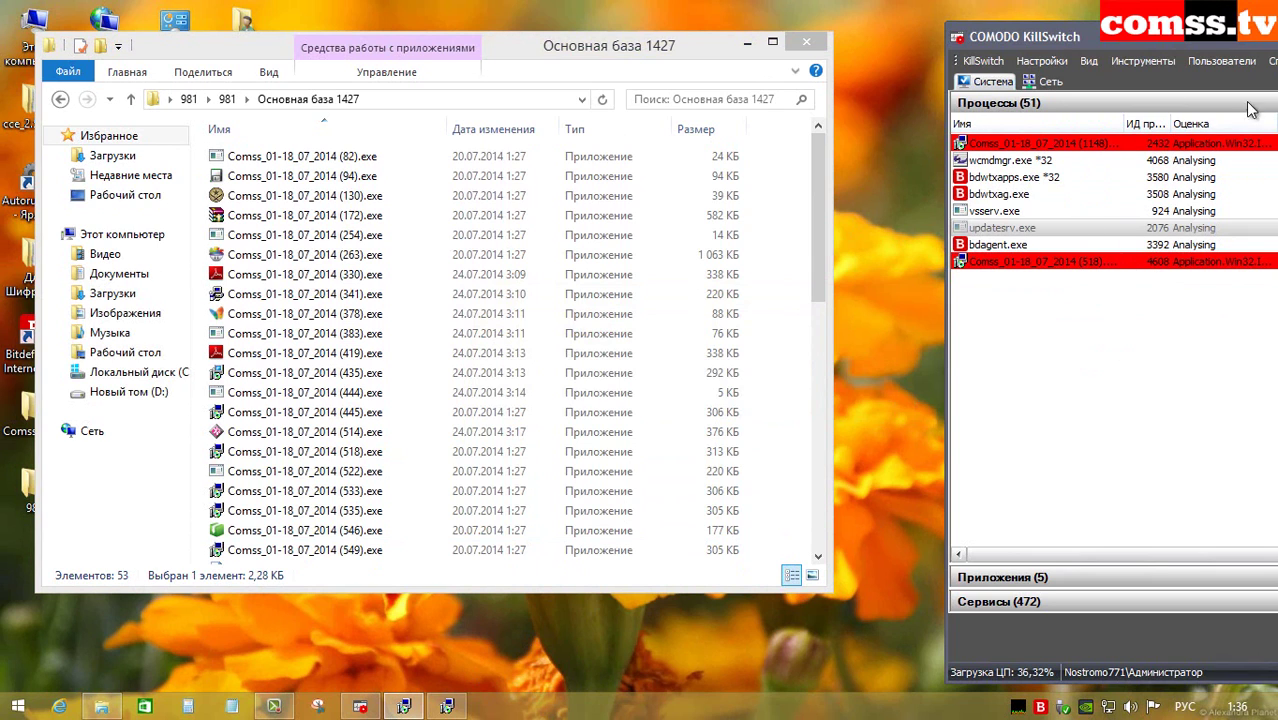
click(370, 236)
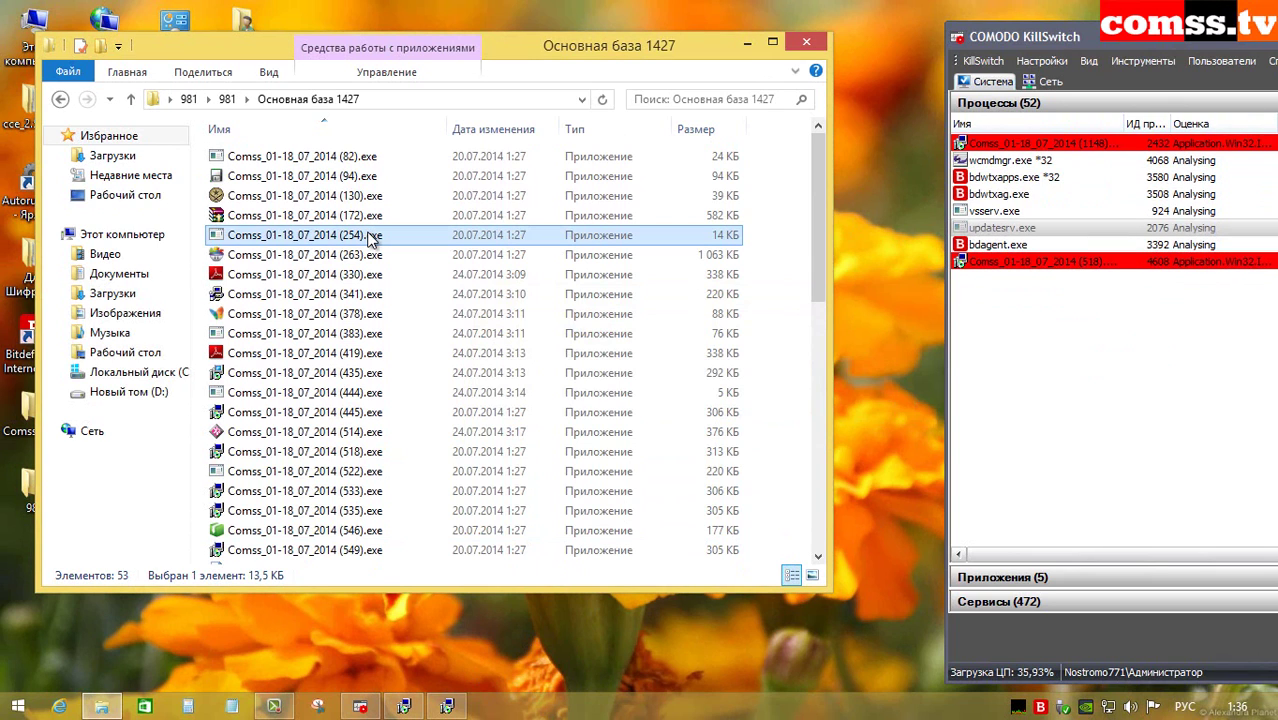
key(ctrl+a)
key(Delete)
click(348, 302)
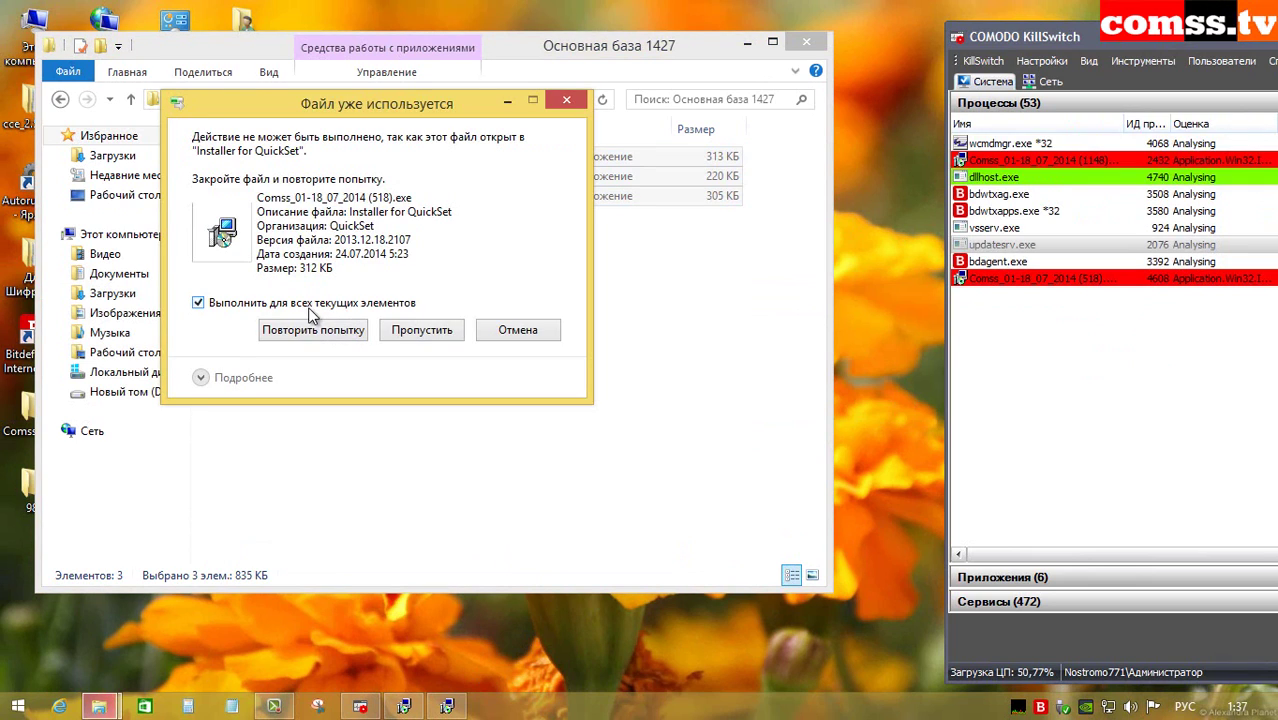
click(408, 330)
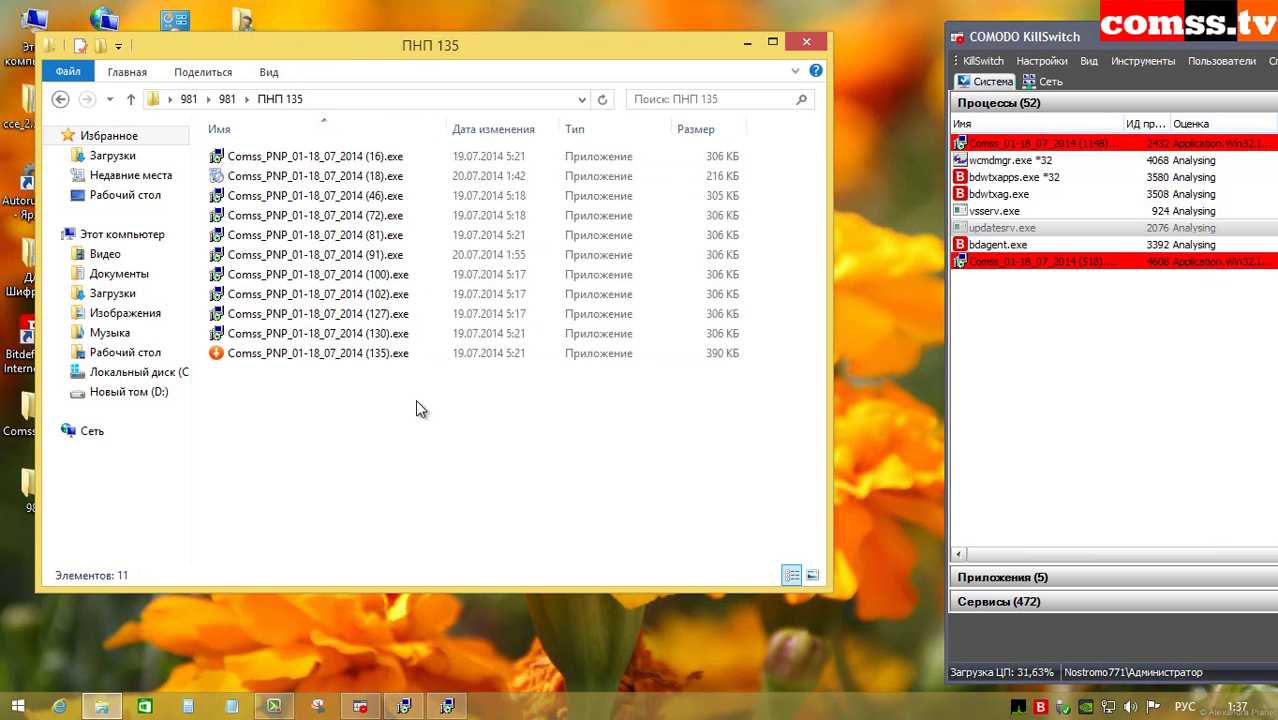
Step: Run samples (16), (18), (46), (72) and (81), dismissing the connection error and detection alerts
double_click(380, 158)
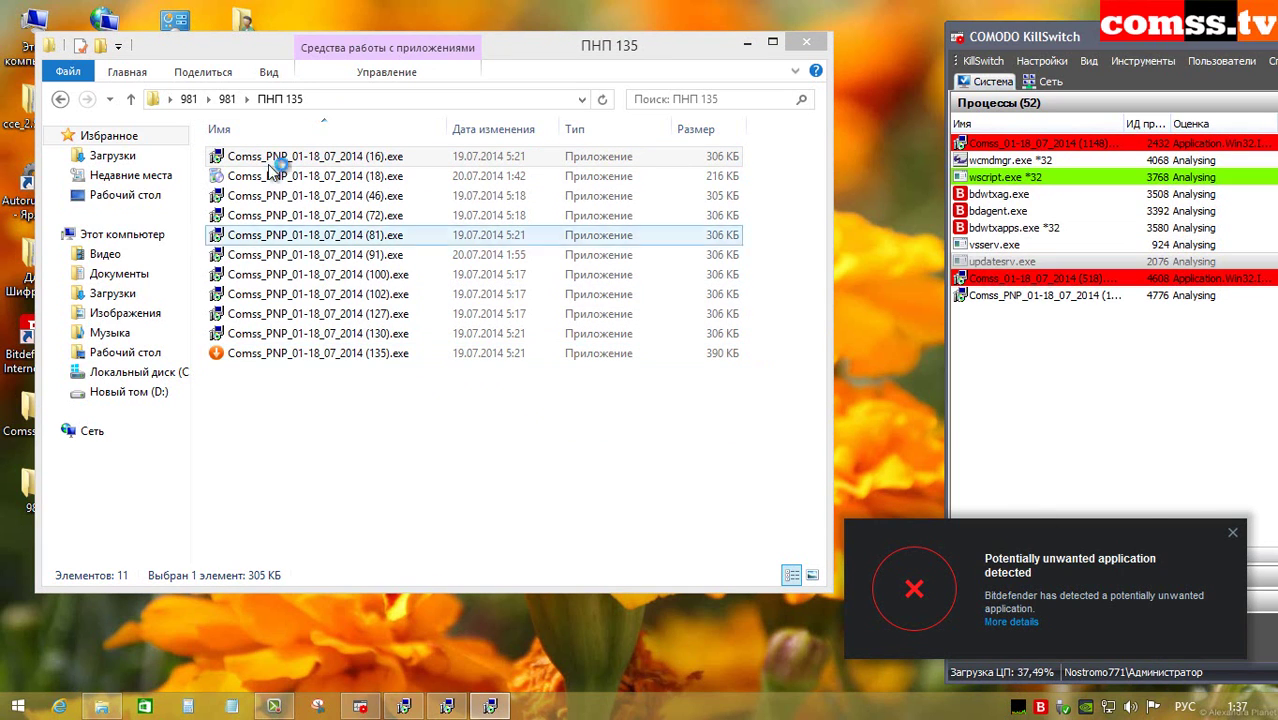
double_click(393, 178)
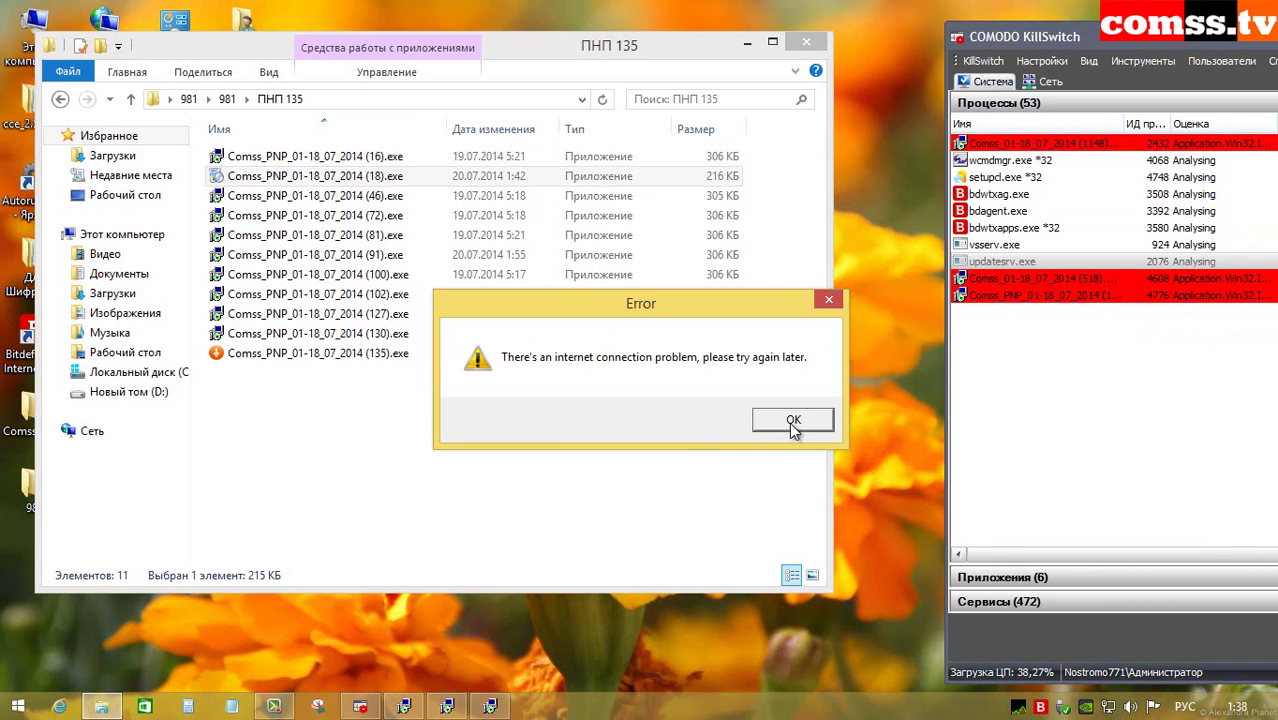
click(792, 422)
click(377, 197)
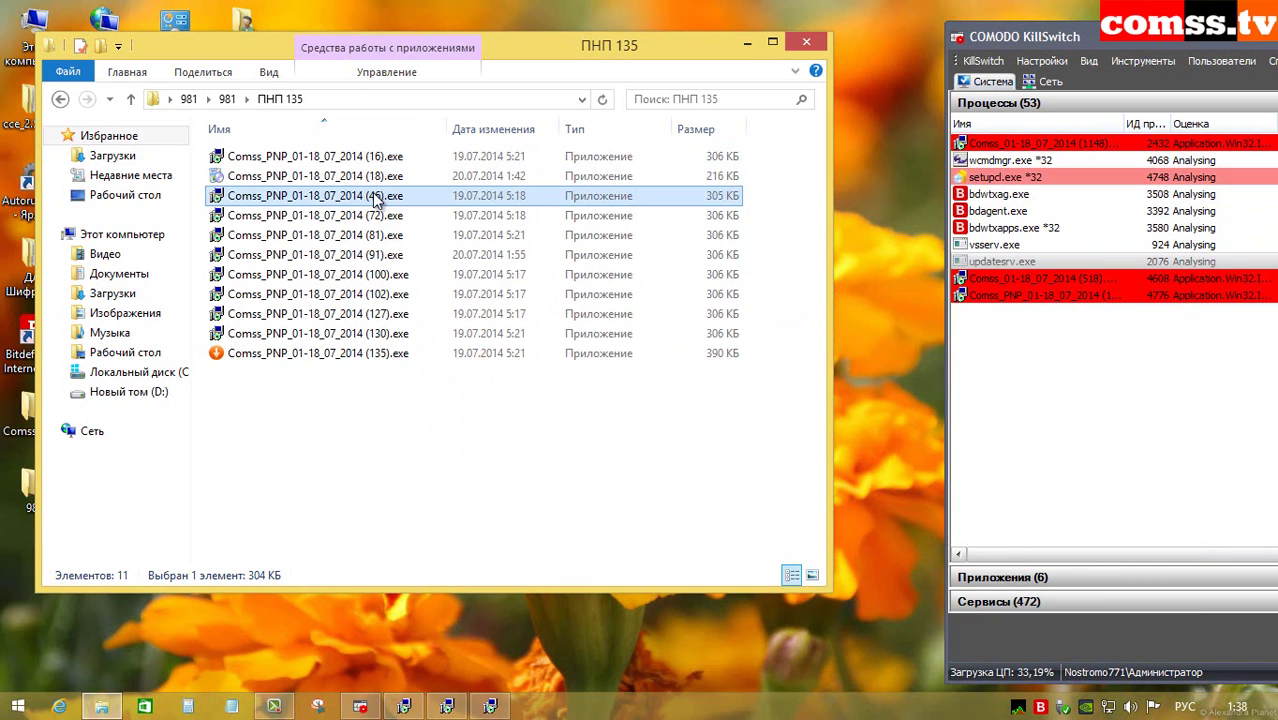
double_click(377, 197)
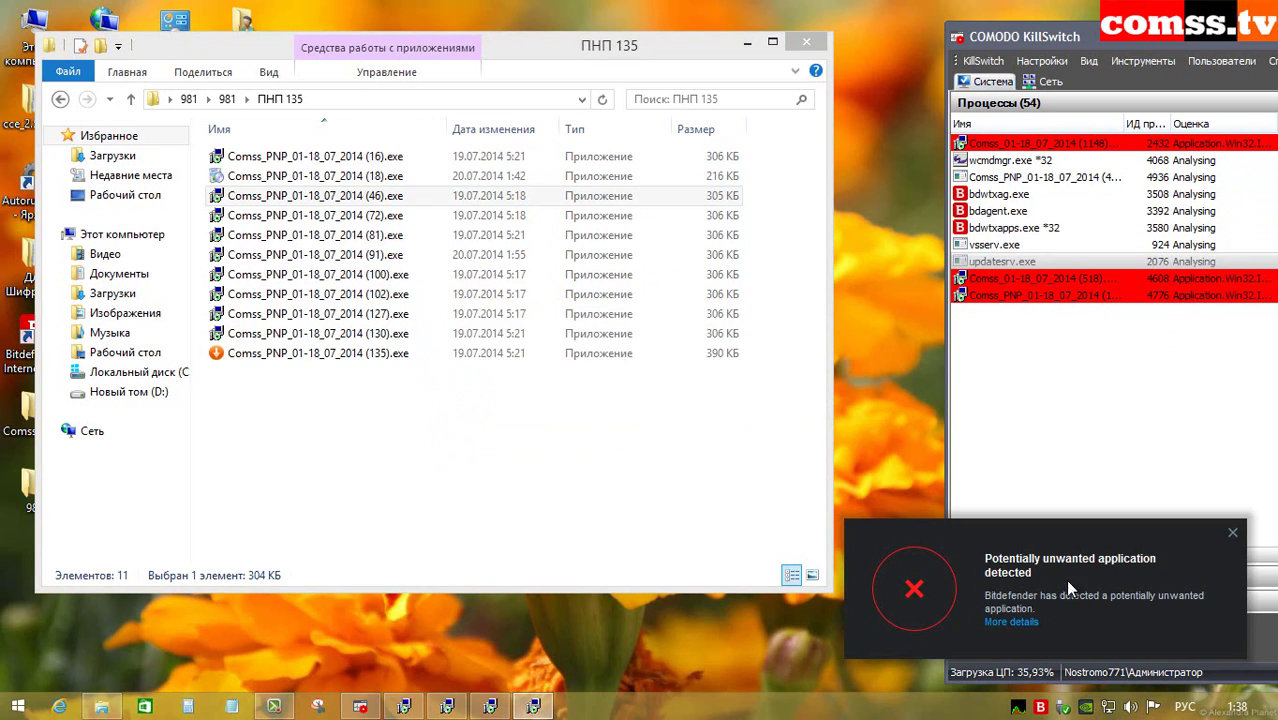
click(1231, 533)
double_click(390, 216)
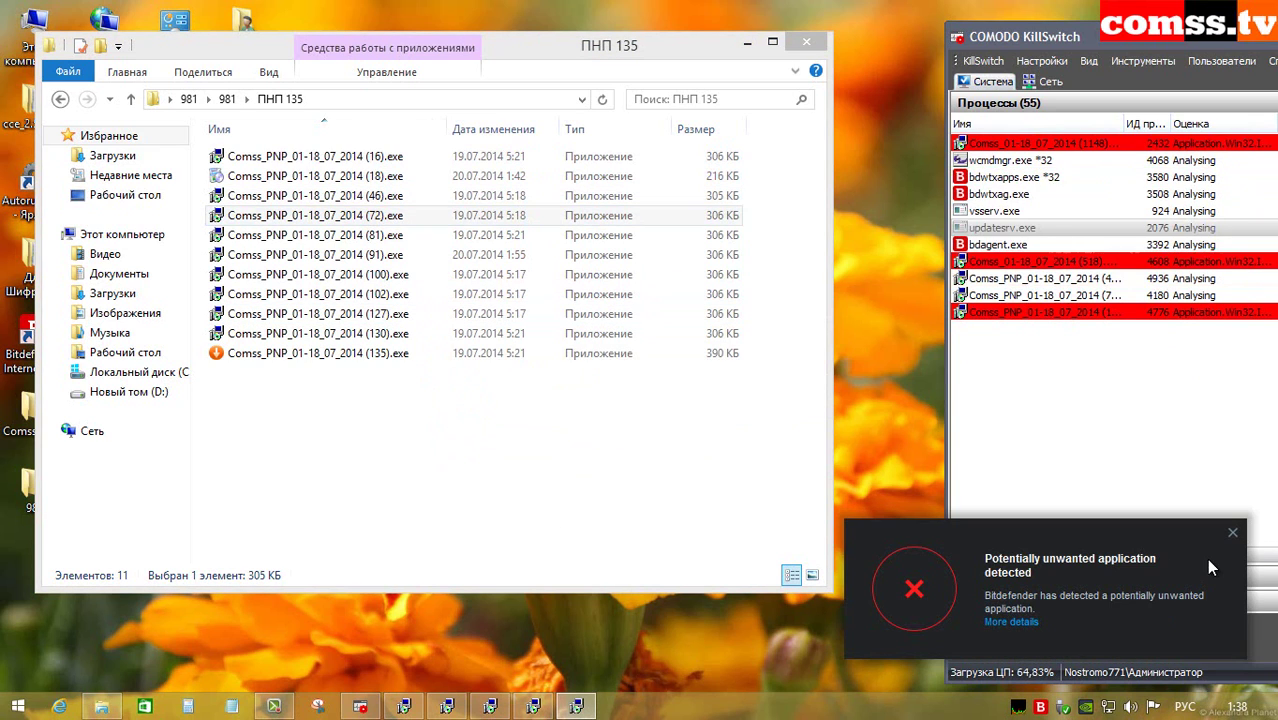
click(1232, 532)
double_click(379, 236)
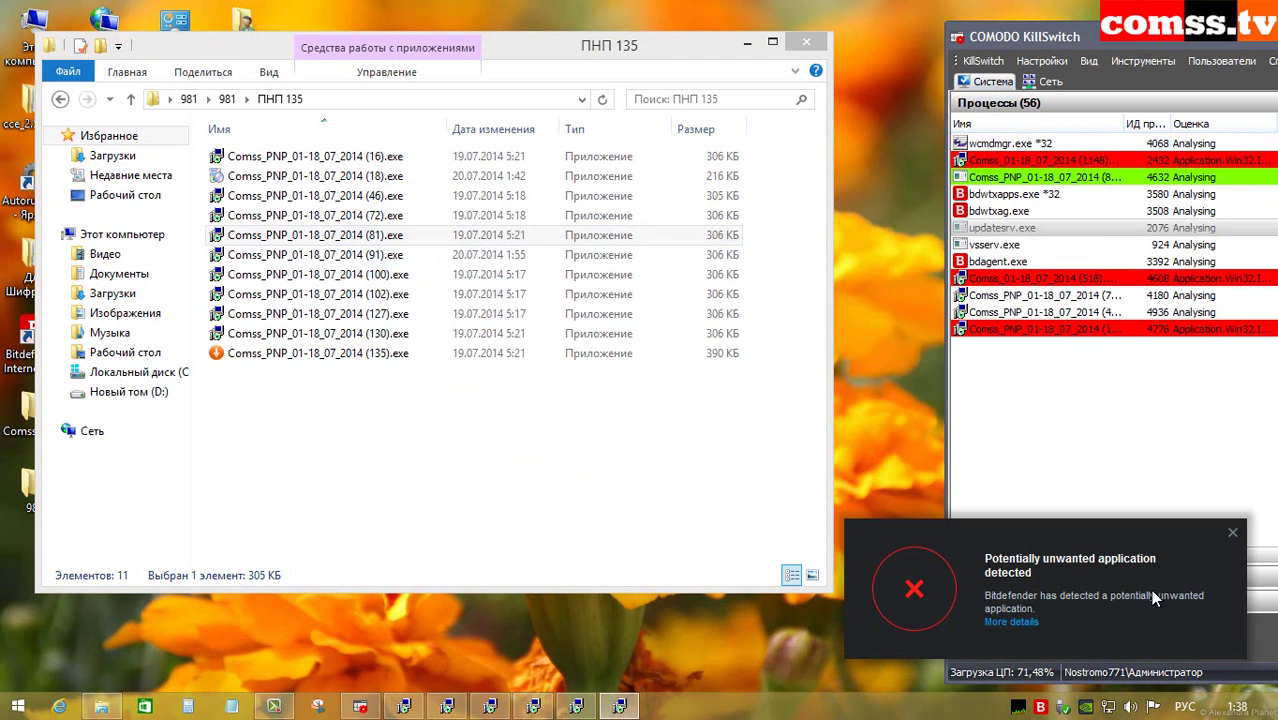
click(1232, 532)
click(430, 353)
Step: Run samples (91), (100), (102), (127), (130) and (135), closing each Bitdefender PUA alert
double_click(388, 254)
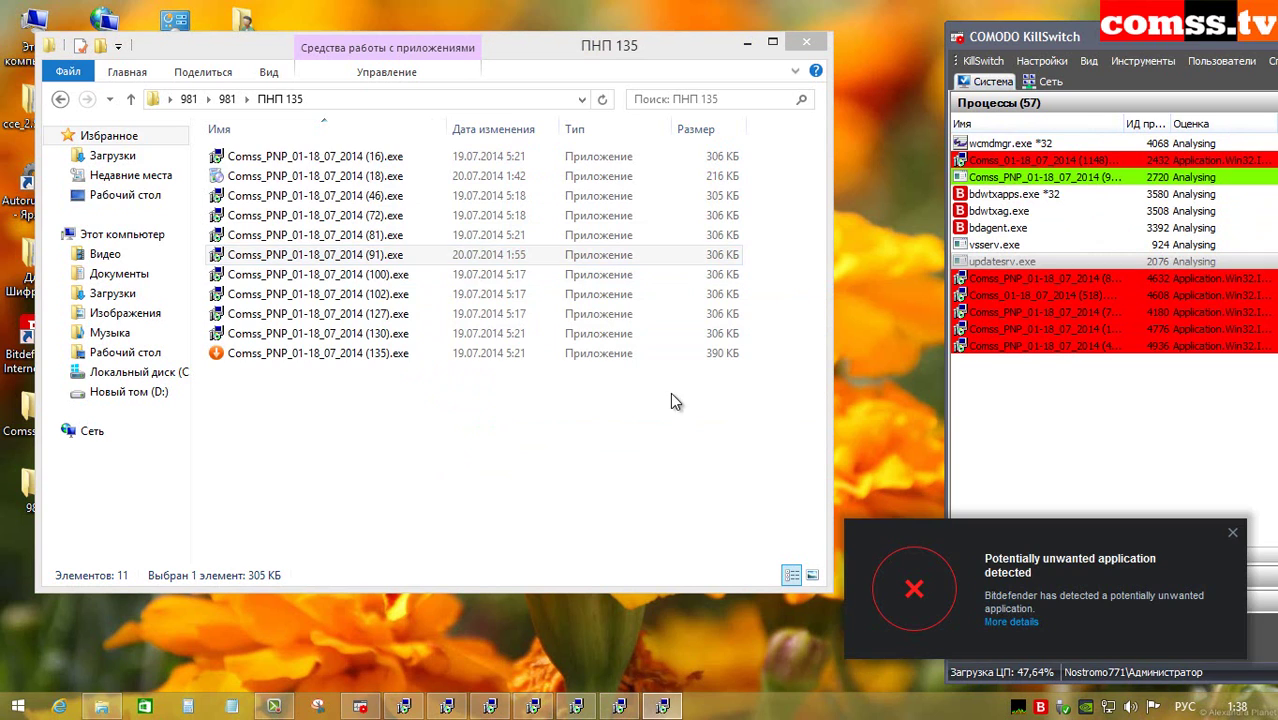
click(1232, 532)
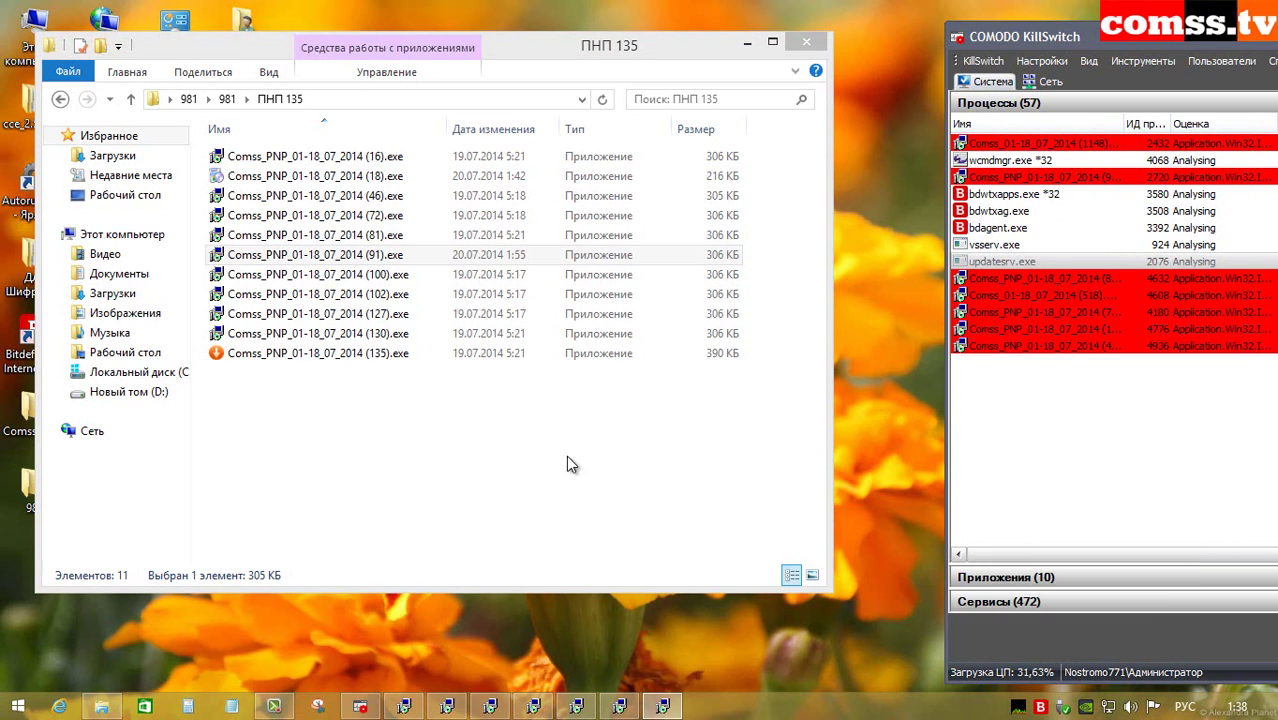
double_click(400, 274)
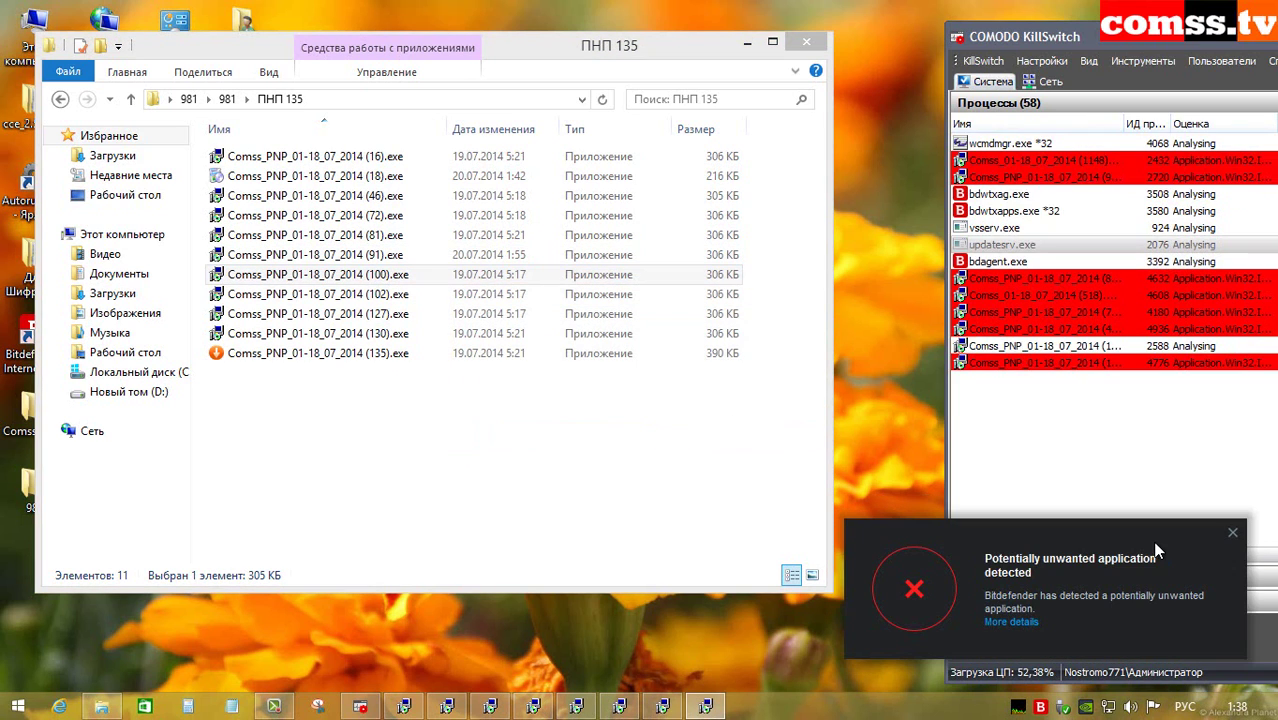
click(1232, 532)
click(400, 314)
double_click(398, 295)
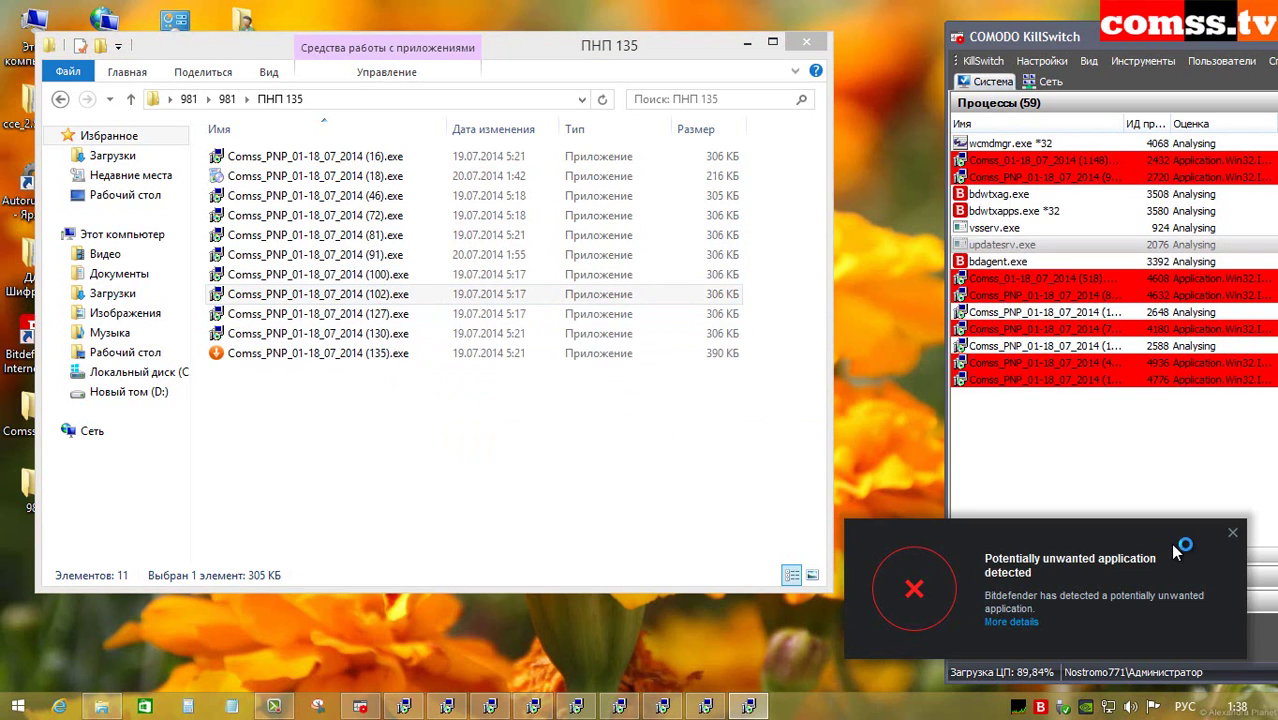
click(1233, 533)
double_click(395, 314)
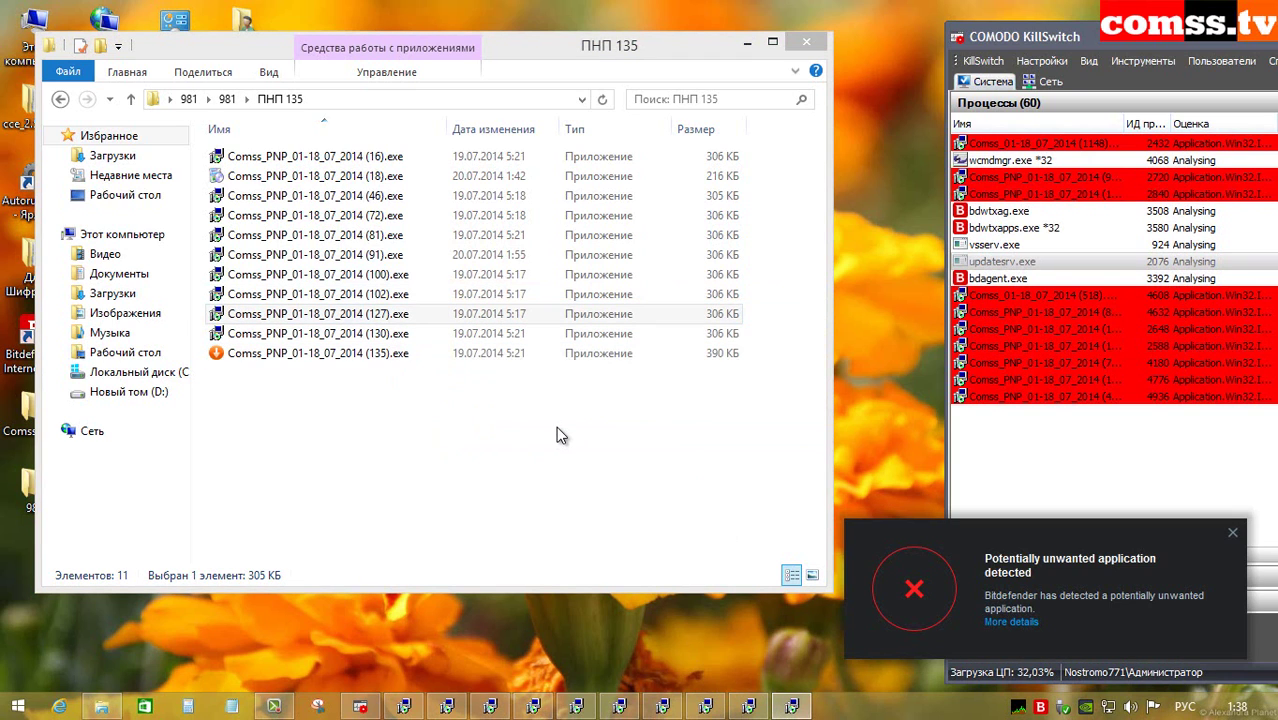
click(1233, 536)
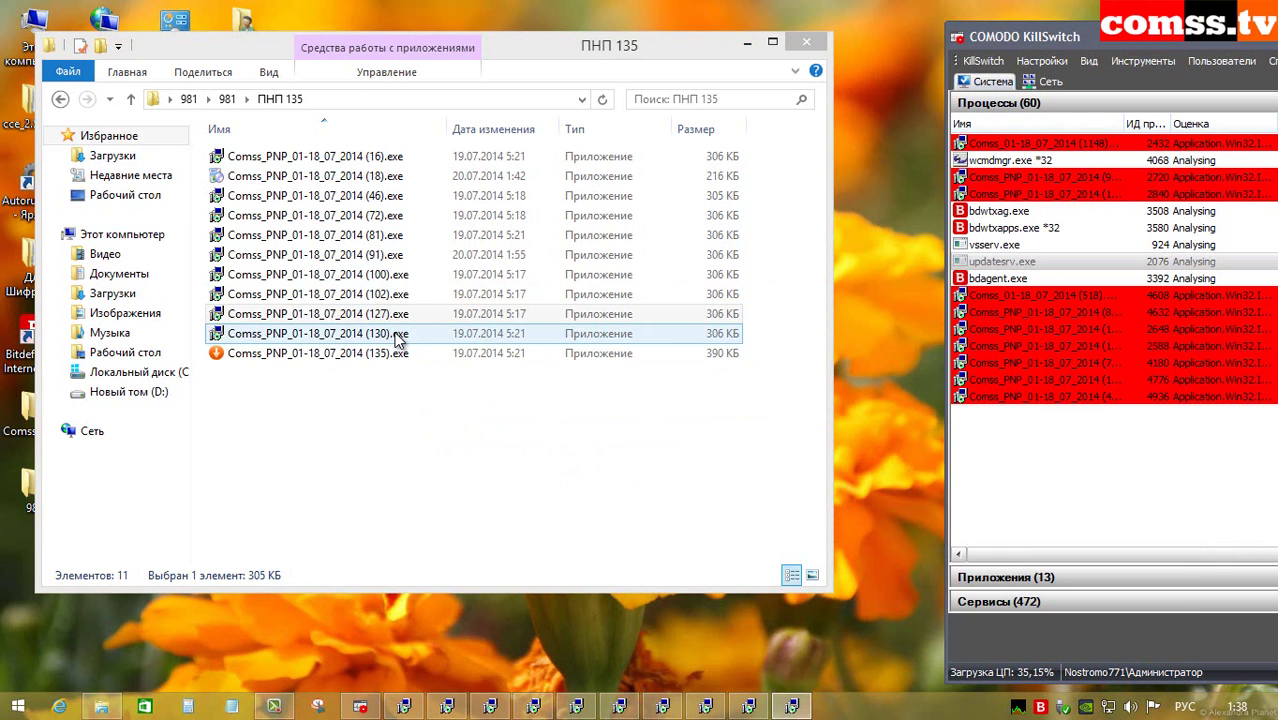
double_click(399, 336)
double_click(399, 353)
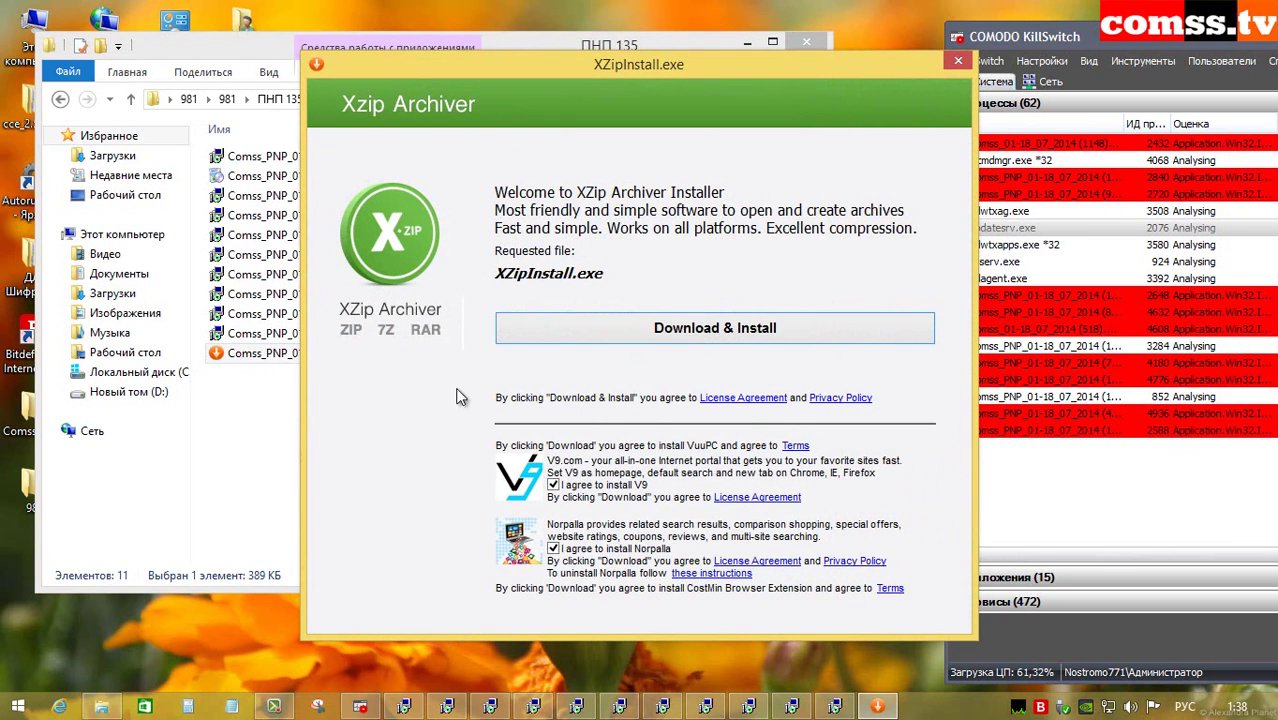
Step: Start XZip Archiver's Download & Install, then cancel the four repeated setup error dialogs
click(689, 340)
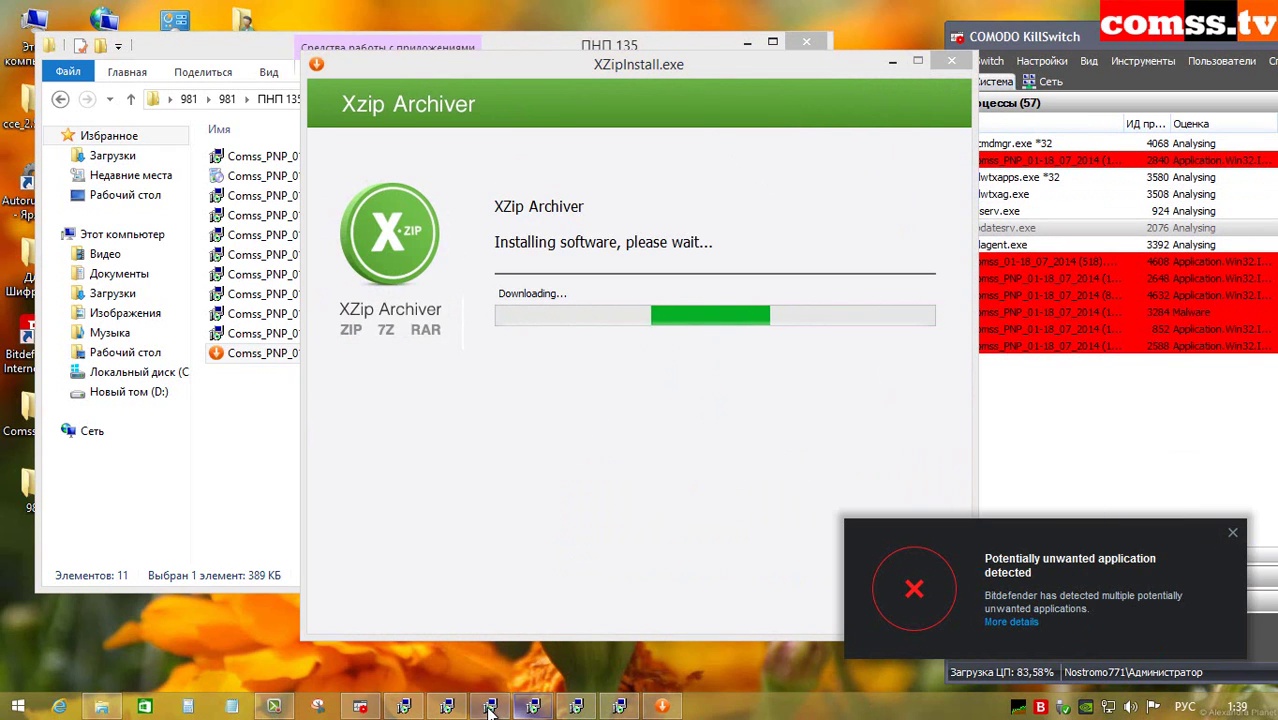
click(762, 407)
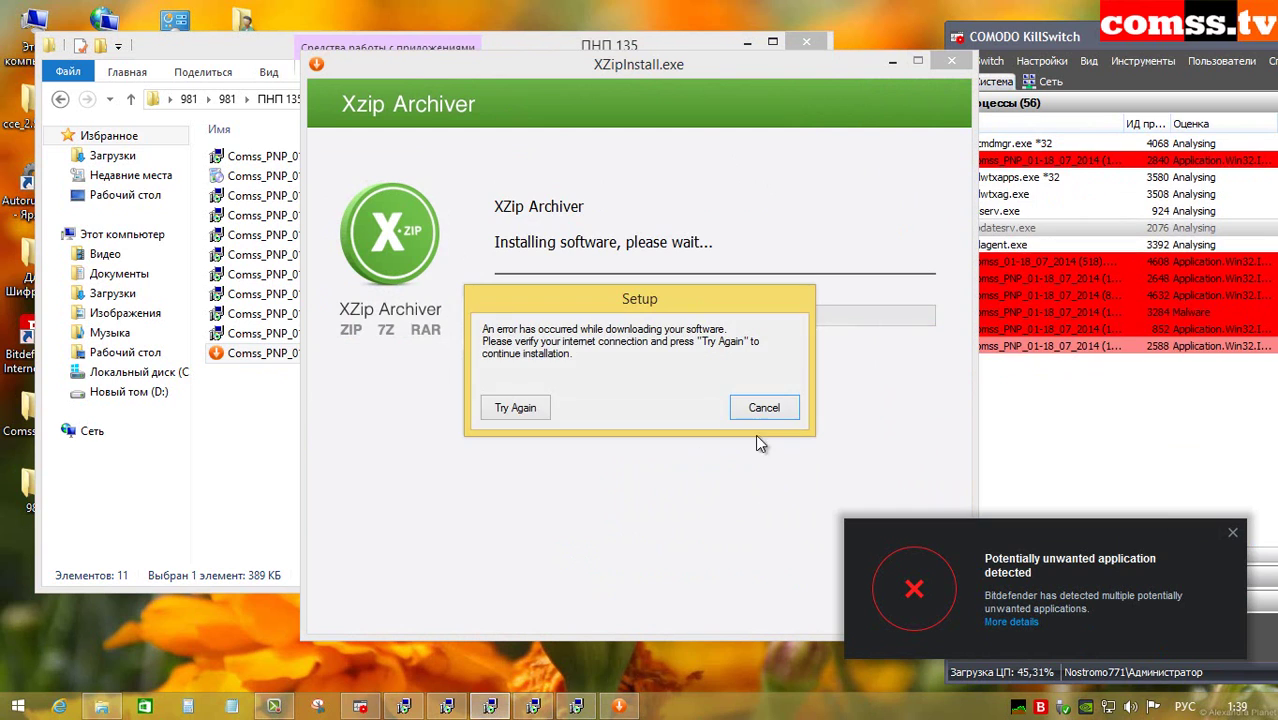
click(757, 409)
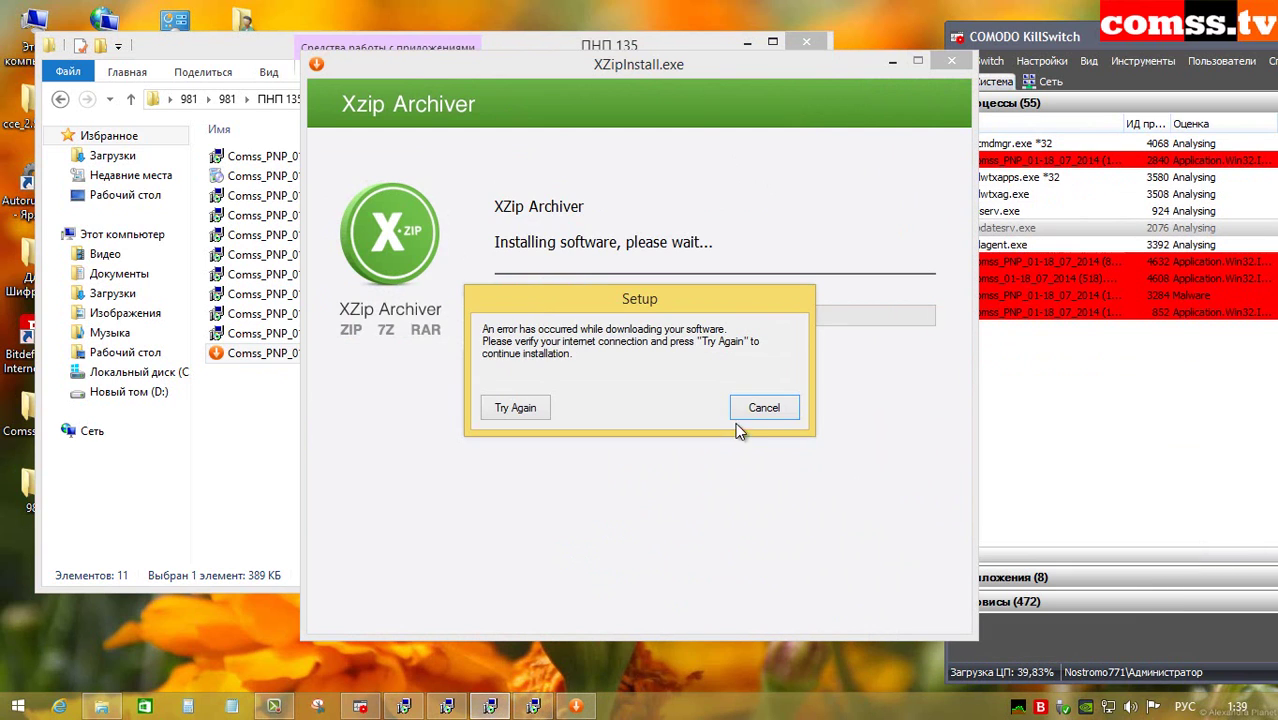
click(760, 412)
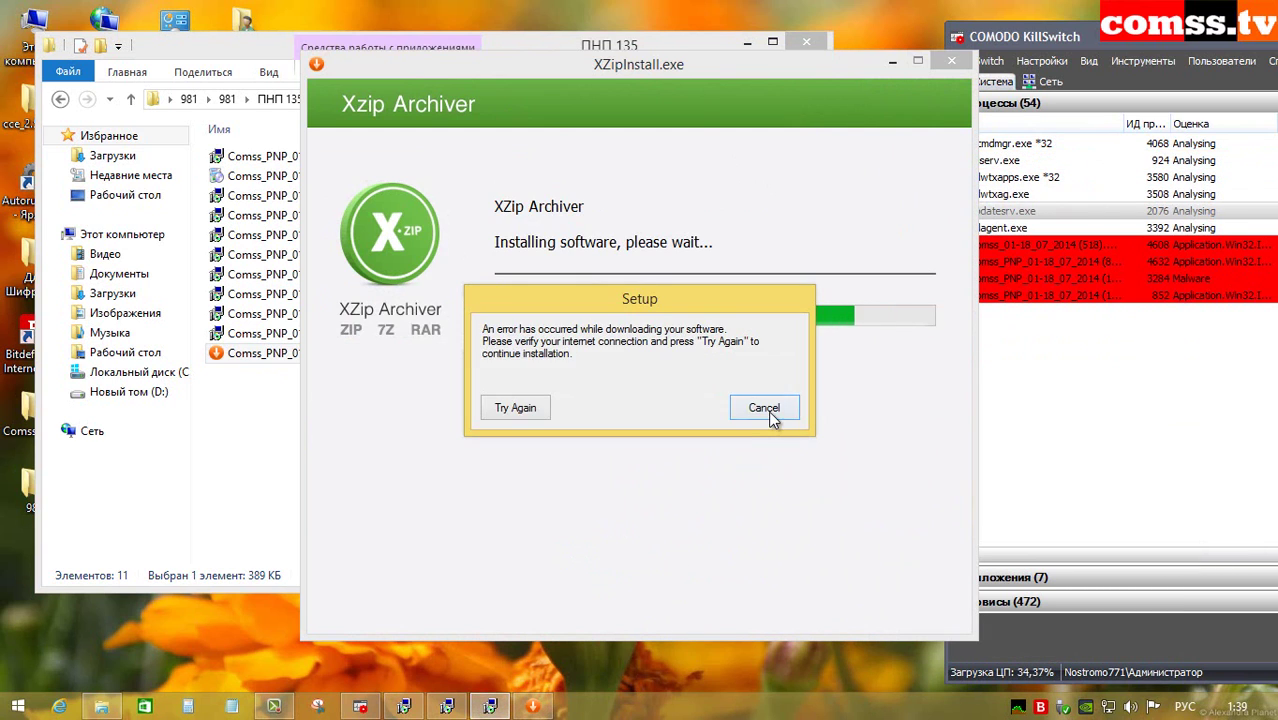
click(766, 410)
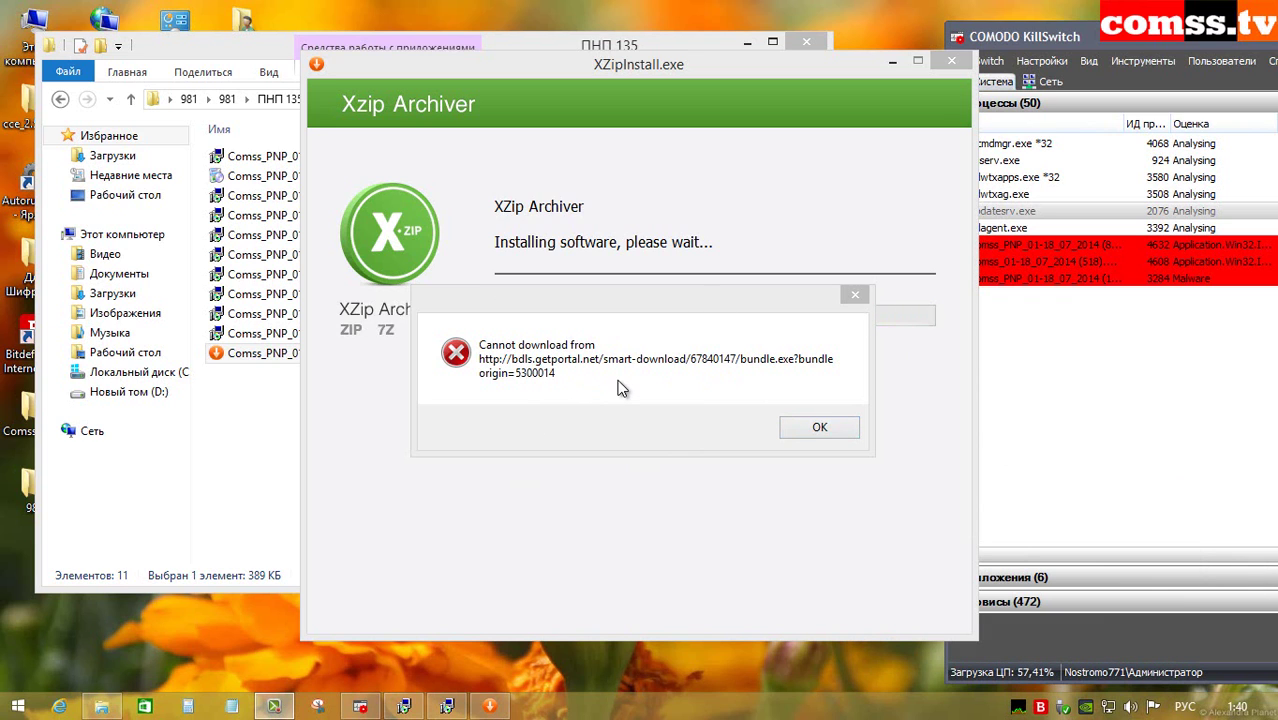
Step: Delete the eleven ПНП 135 samples, skipping files in use, then open Дополнительно 1127 from 981
click(800, 428)
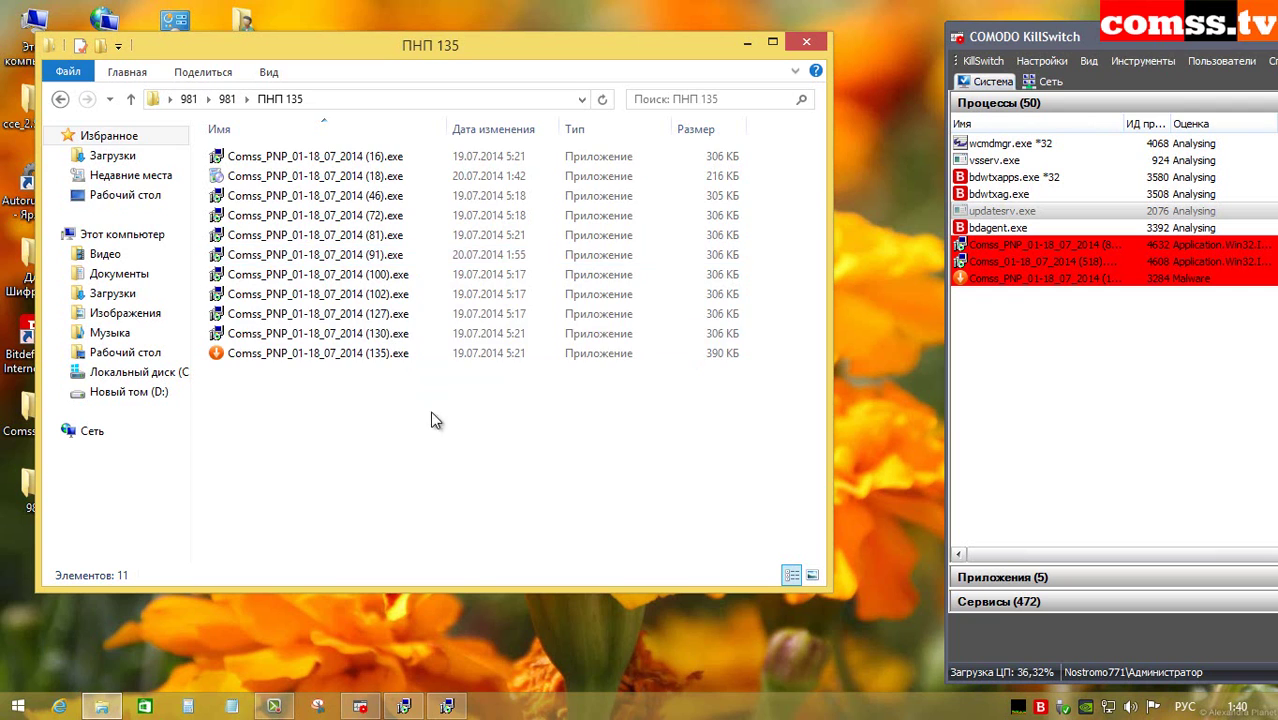
drag(442, 446, 308, 125)
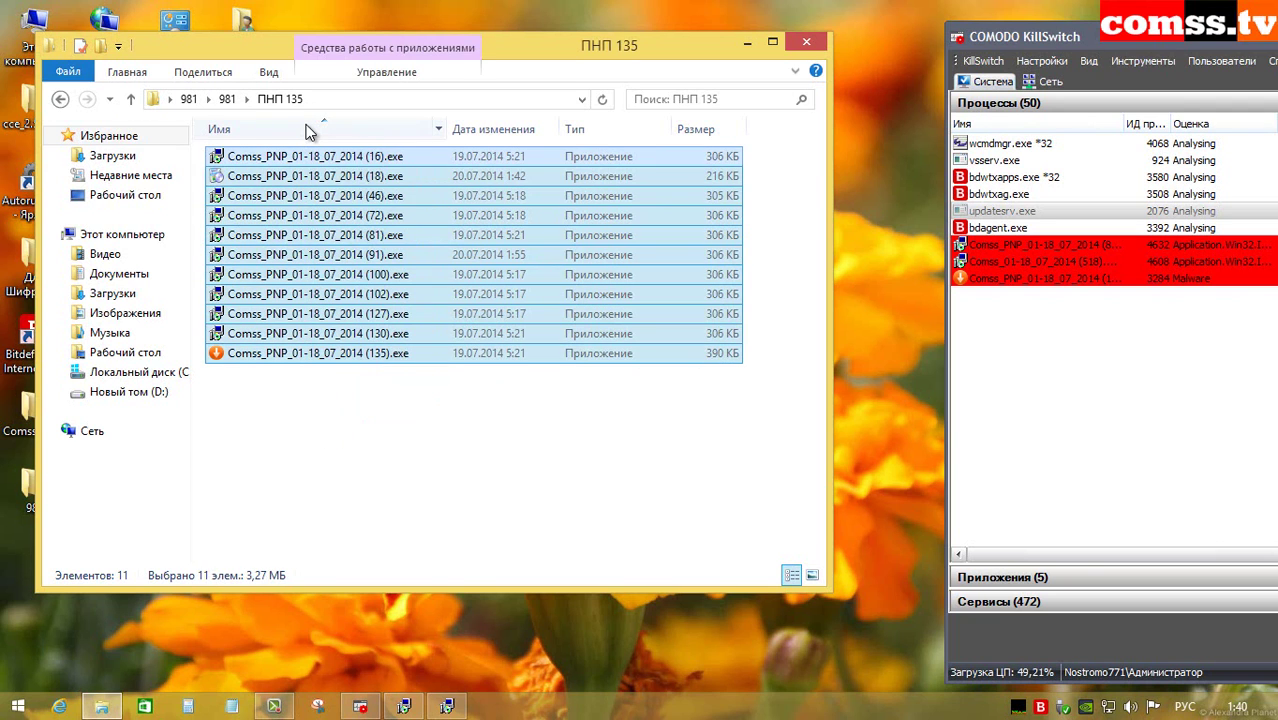
key(Delete)
click(672, 330)
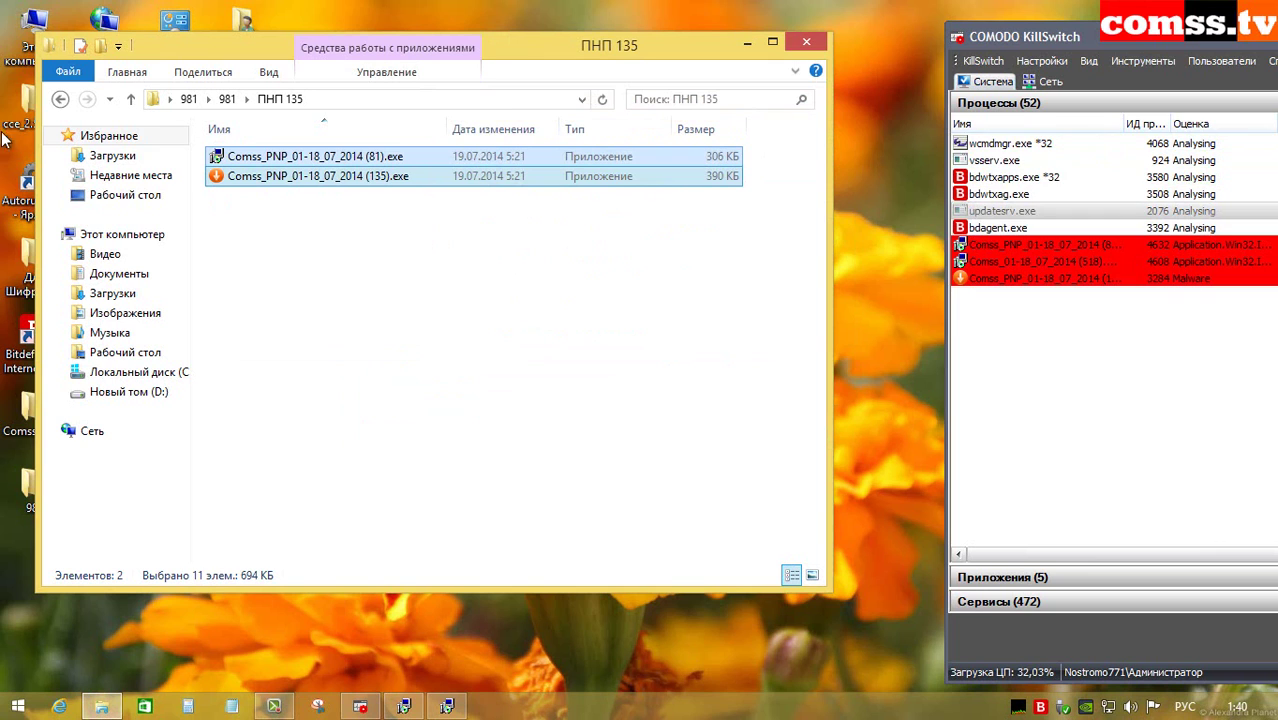
click(130, 98)
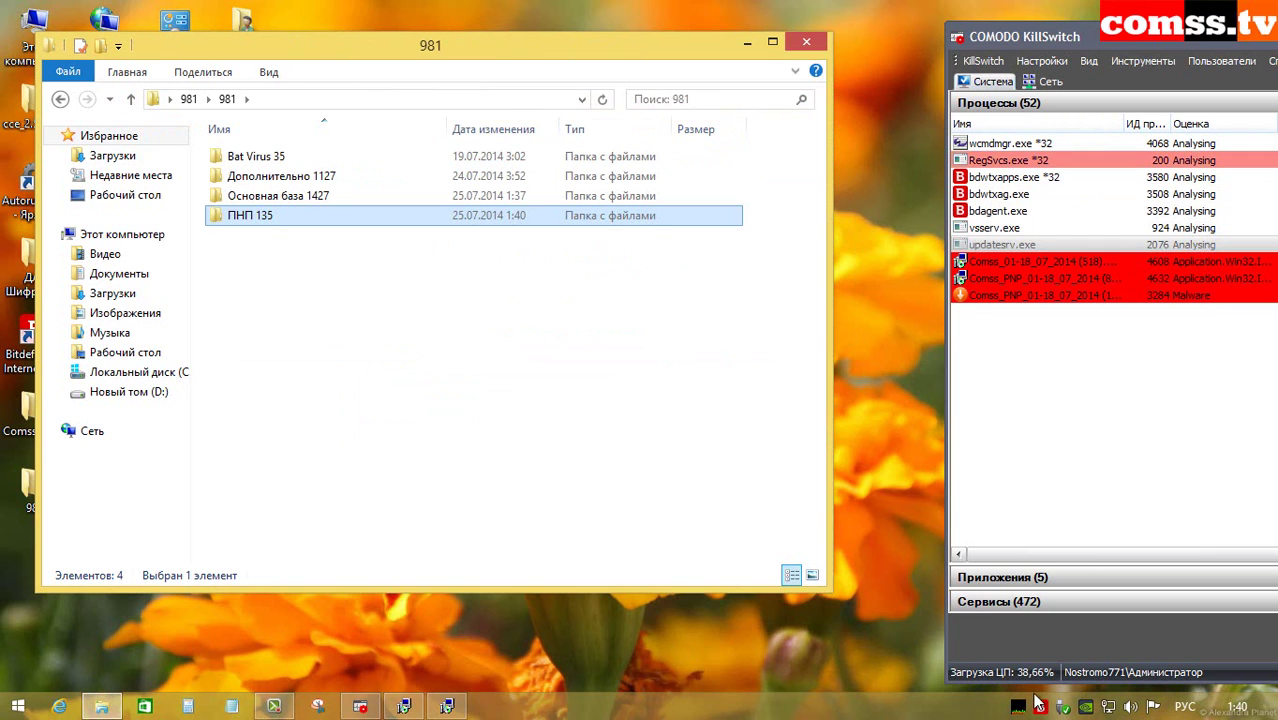
double_click(355, 177)
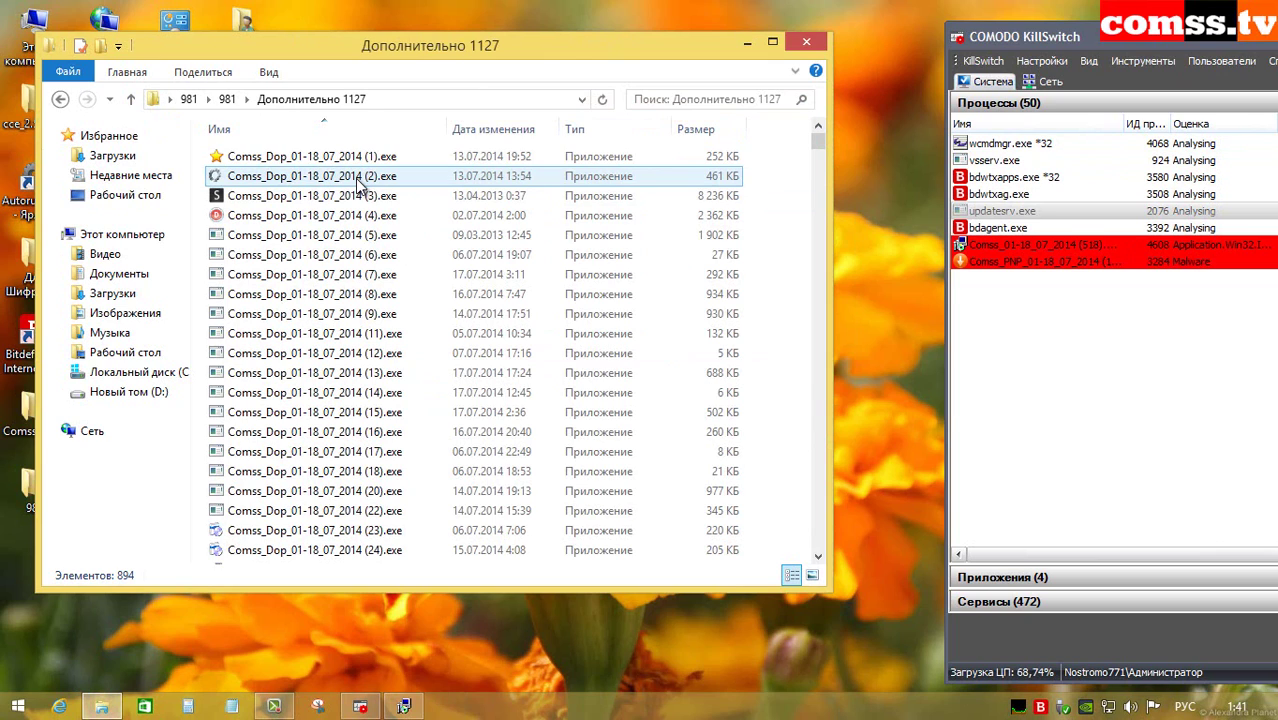
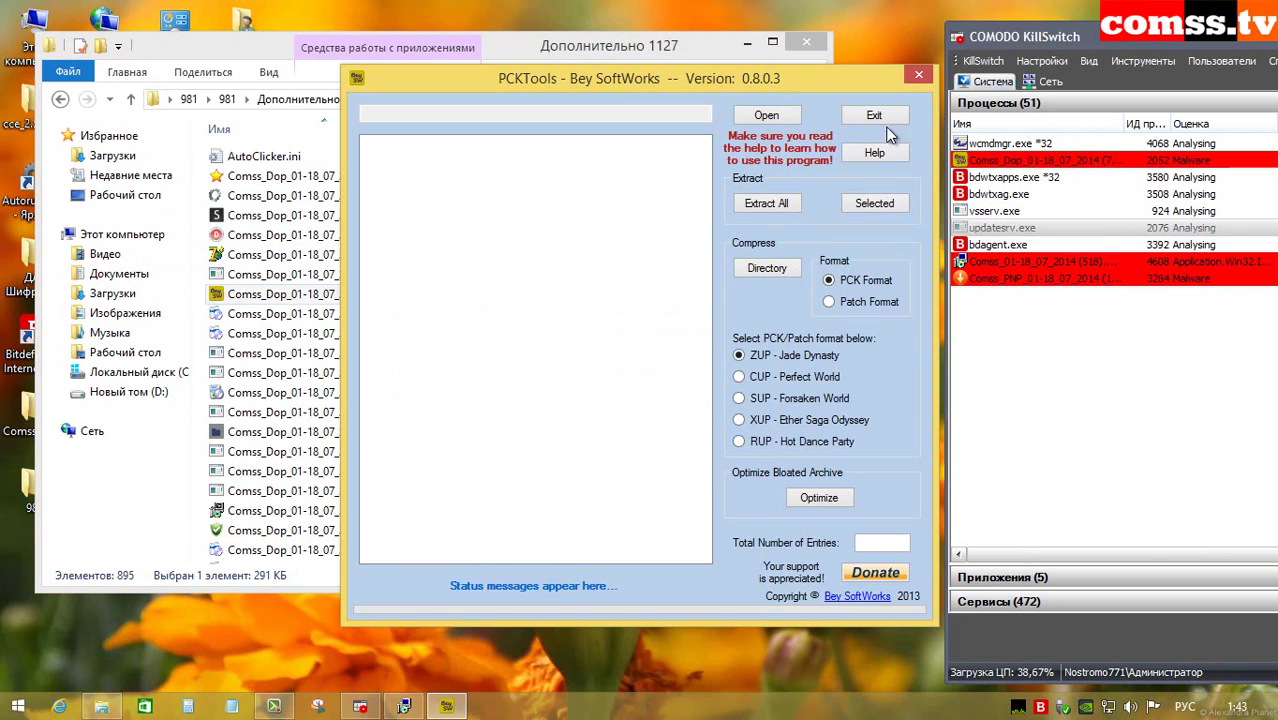
Step: Exit PCKTools and run sample (12).exe, dismissing its cannot-run-on-this-PC notice
click(918, 76)
double_click(336, 372)
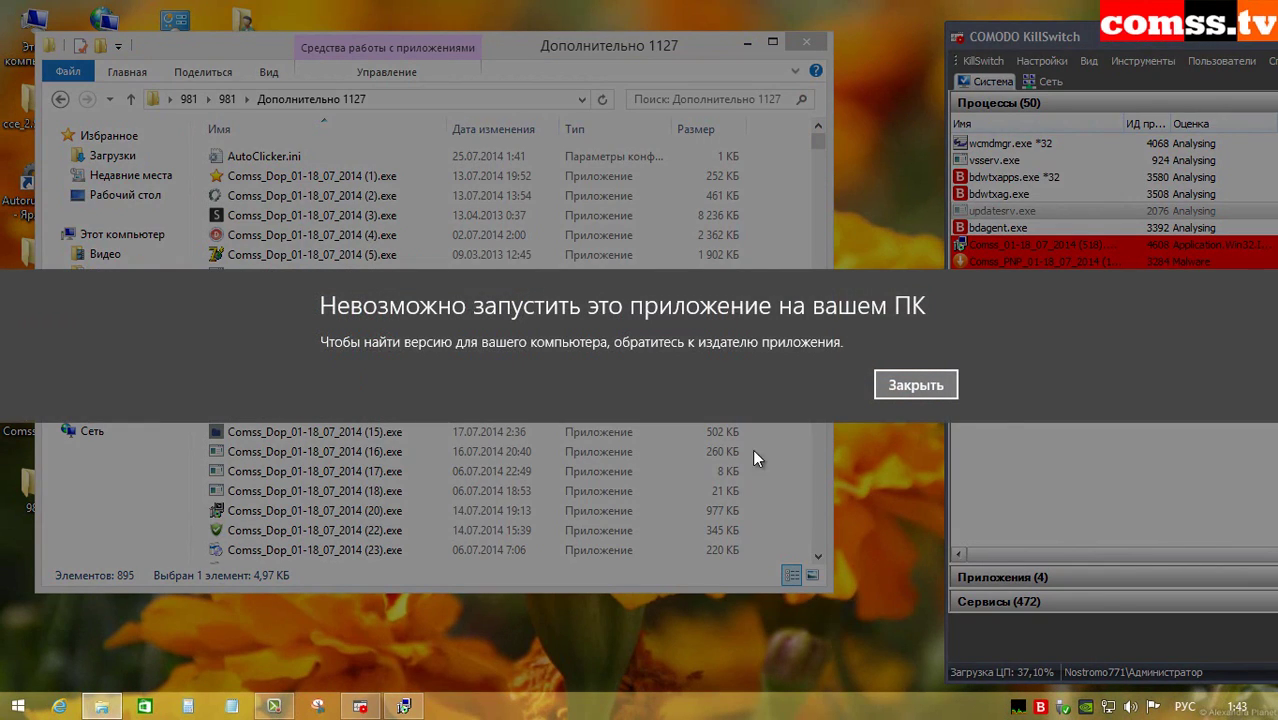
click(836, 460)
Step: Run samples (15).exe and (22).exe, advancing the Direct Downloader installer a step
double_click(420, 432)
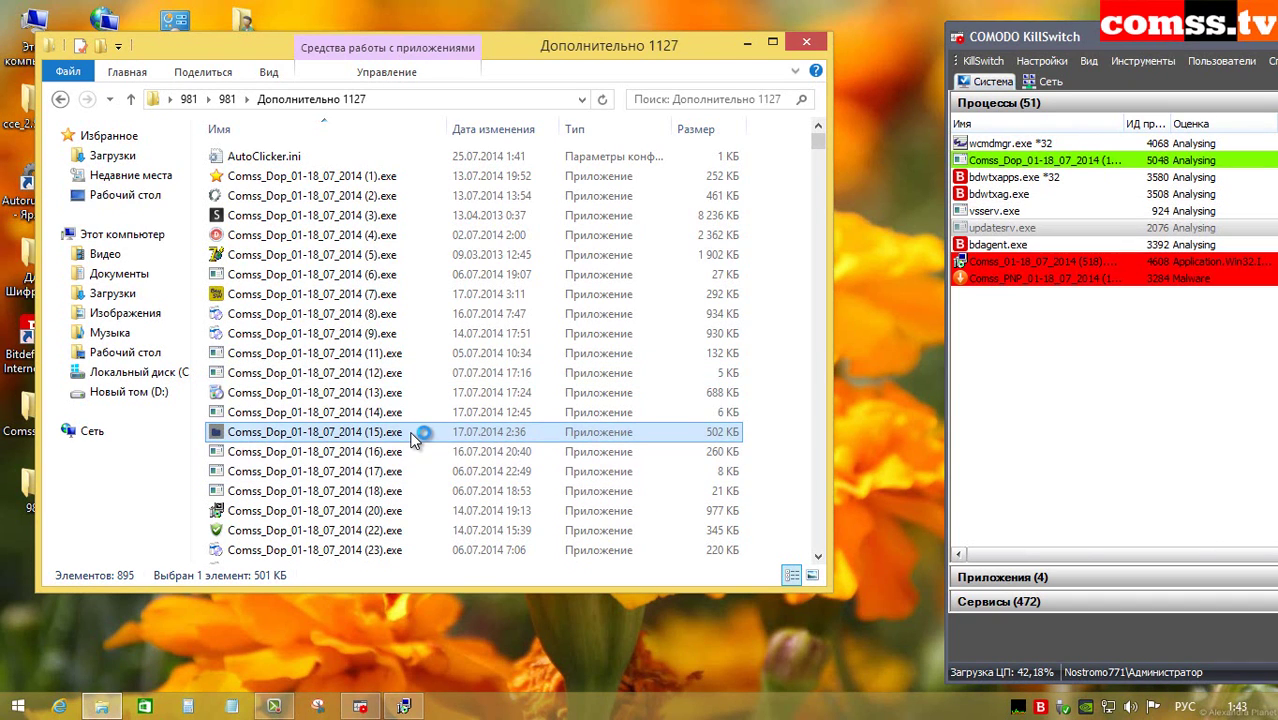
double_click(390, 532)
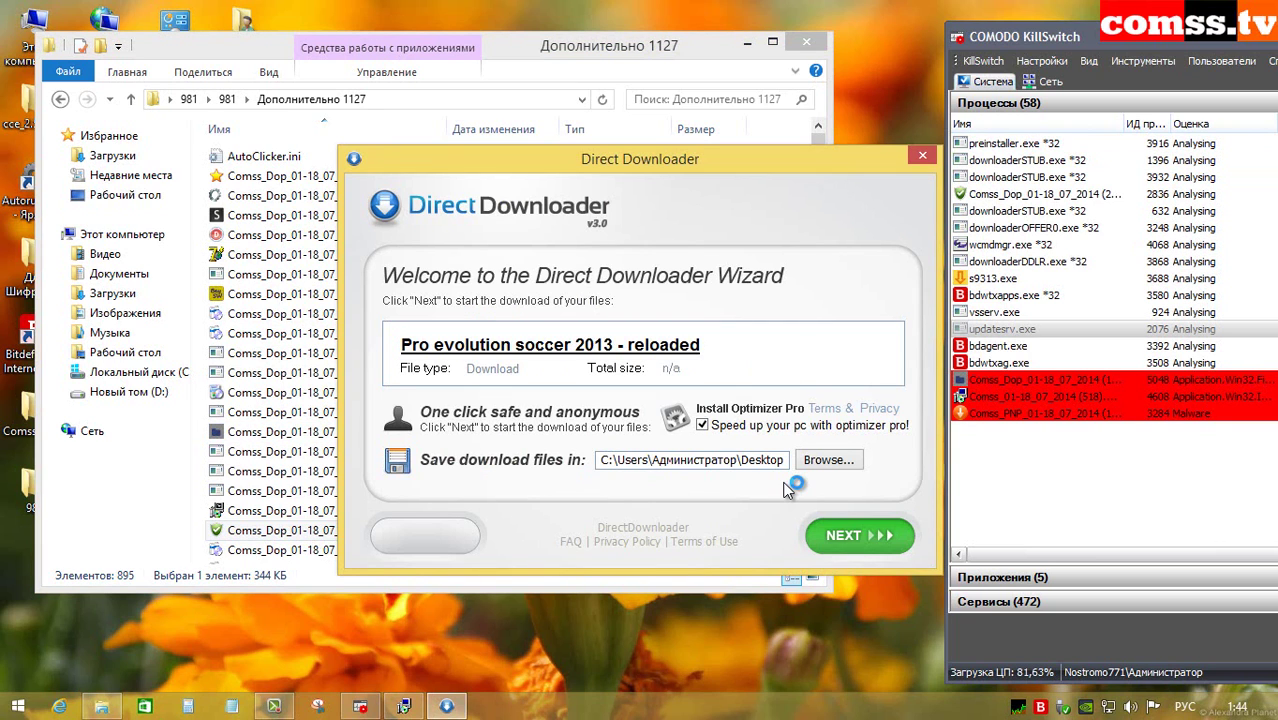
click(855, 535)
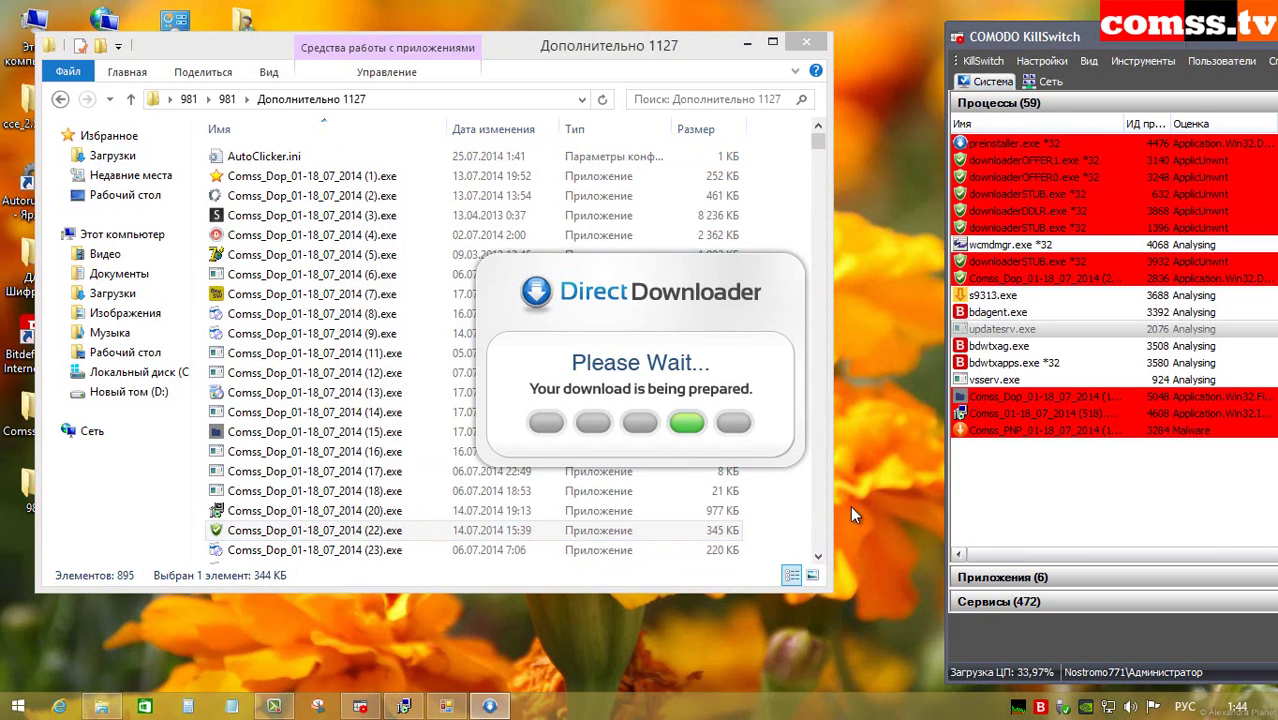
Step: Run sample (23).exe, dismiss its Installer error, then run (27).exe and accept the Java licence
key(Down)
key(Return)
click(825, 436)
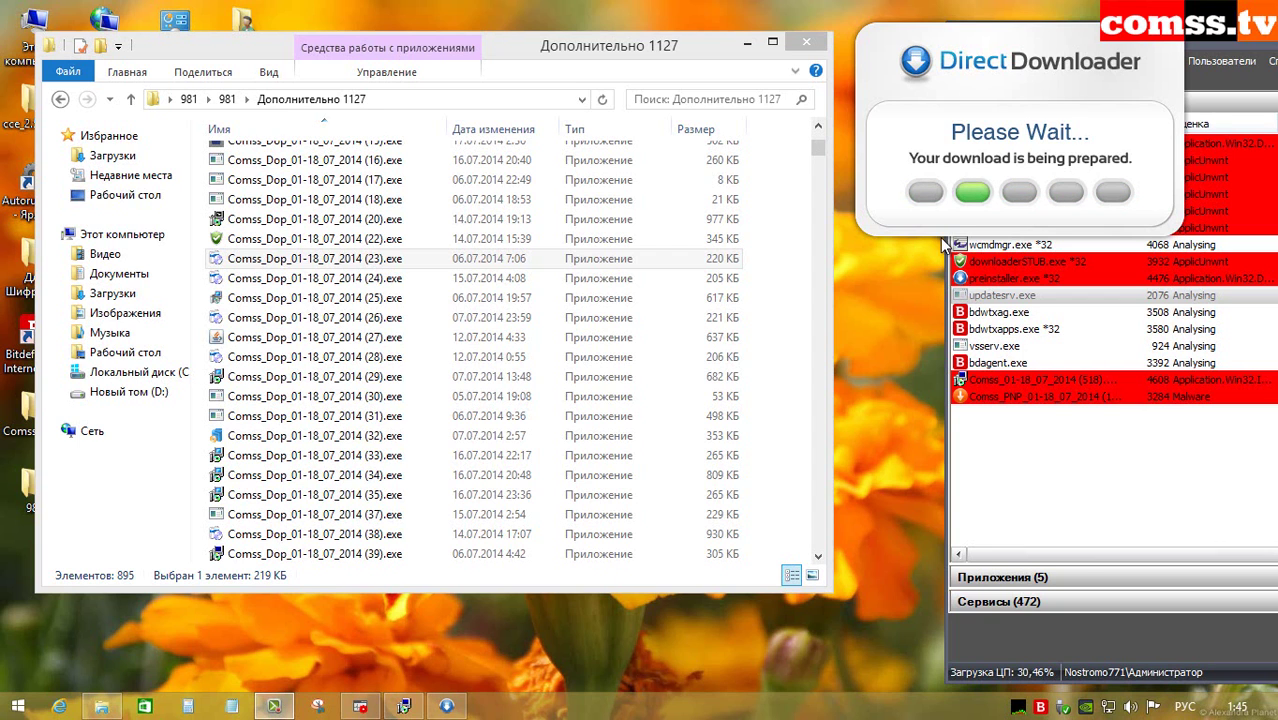
double_click(605, 345)
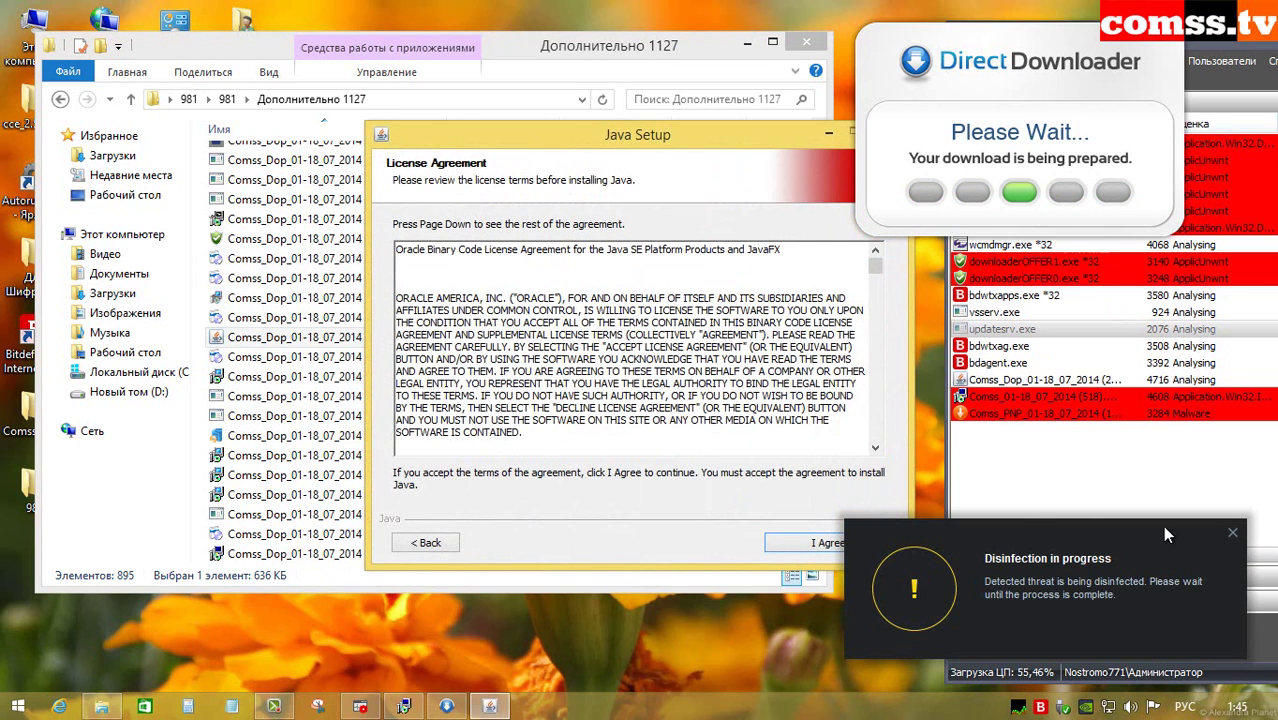
click(828, 542)
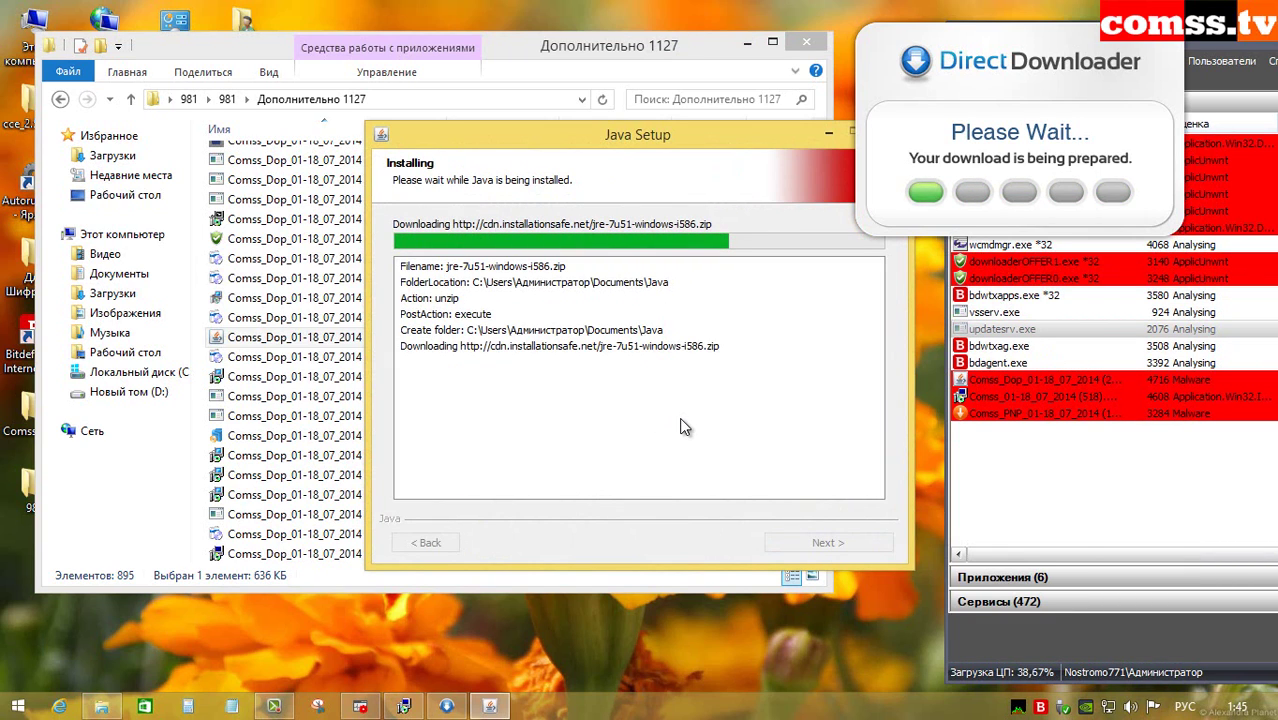
Step: Run samples (37) and (43), closing the cannot-run notice and the unresponsive program dialog
double_click(390, 514)
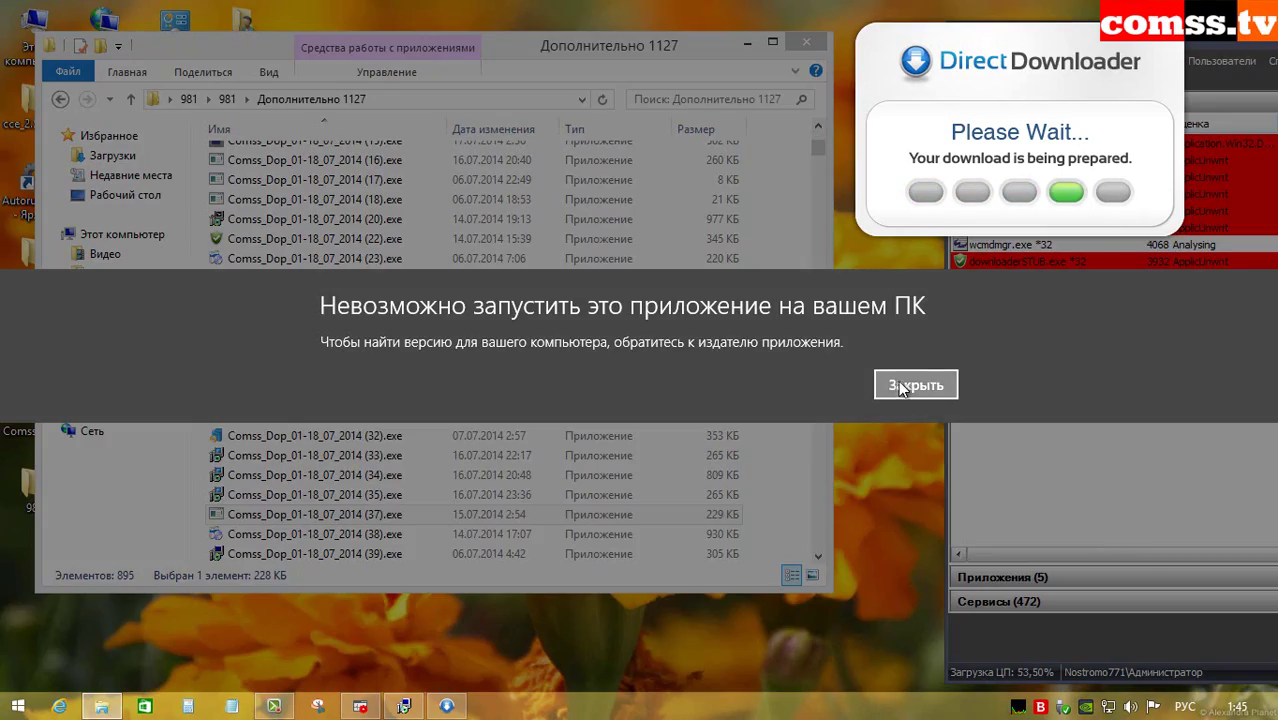
click(913, 302)
scroll(661, 429, down, 7)
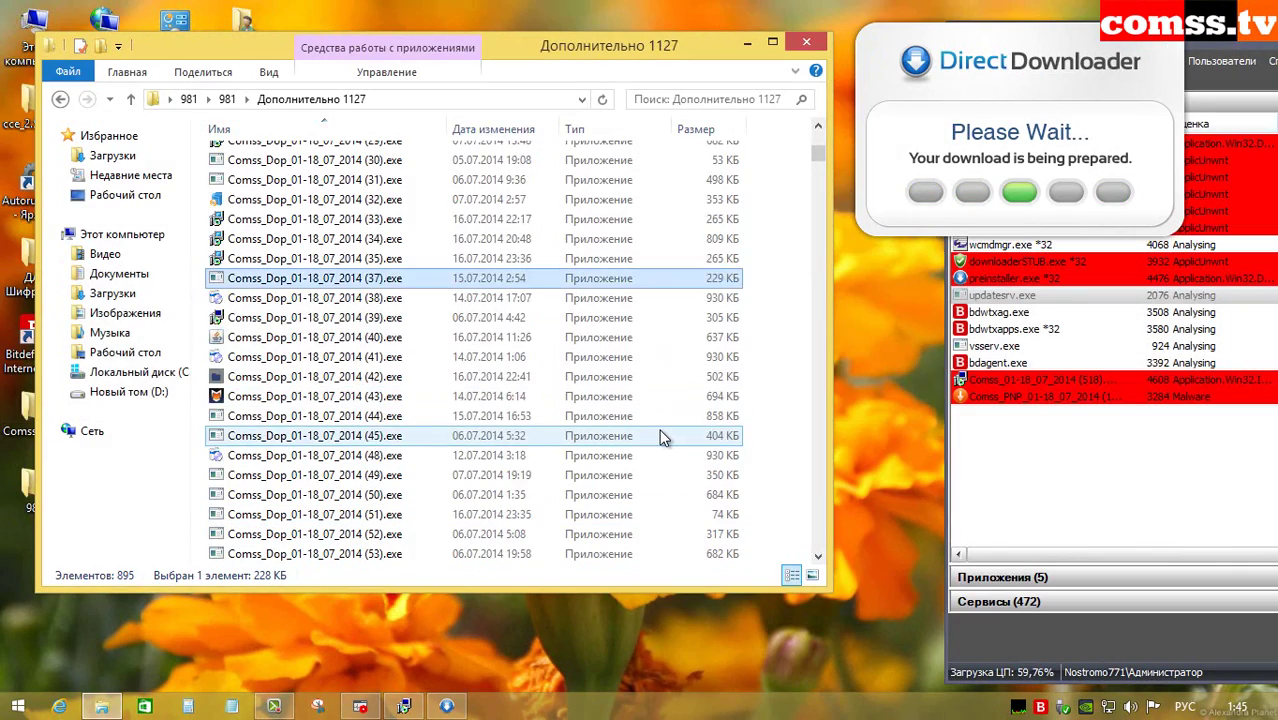
click(376, 218)
double_click(376, 218)
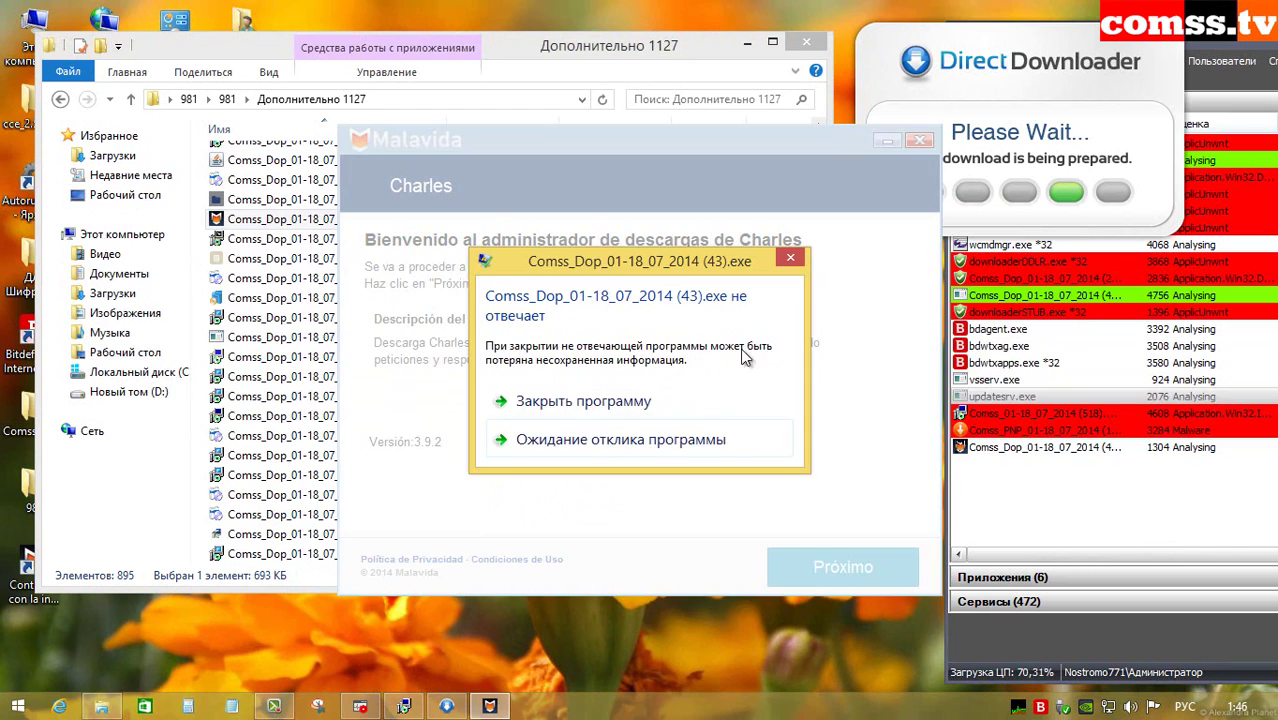
click(598, 402)
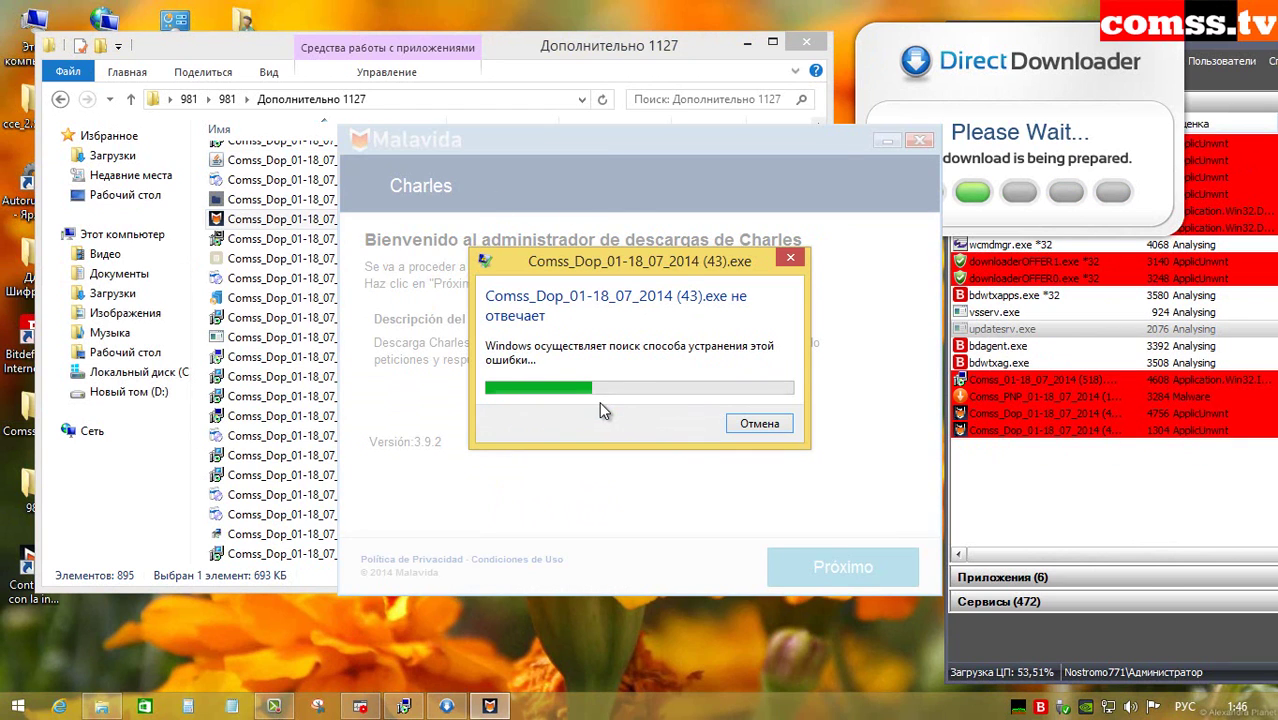
click(755, 424)
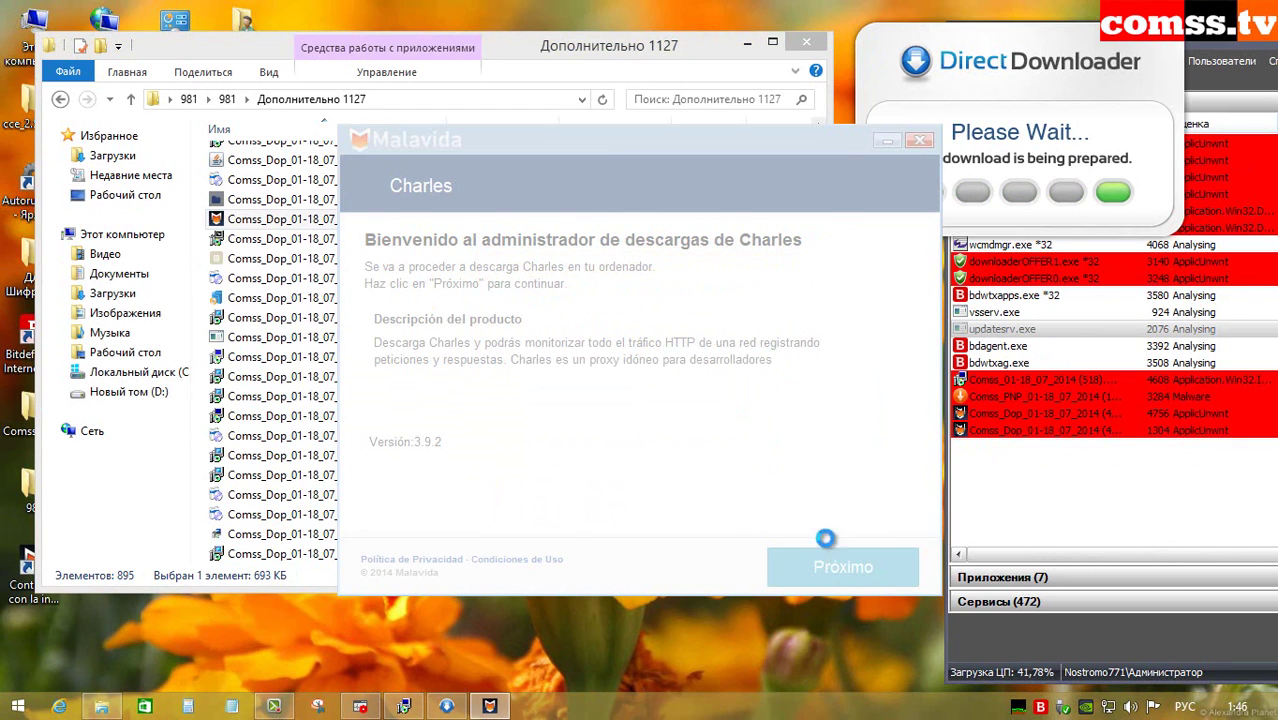
Step: Launch sample (45).exe and select sample (69).exe
double_click(396, 259)
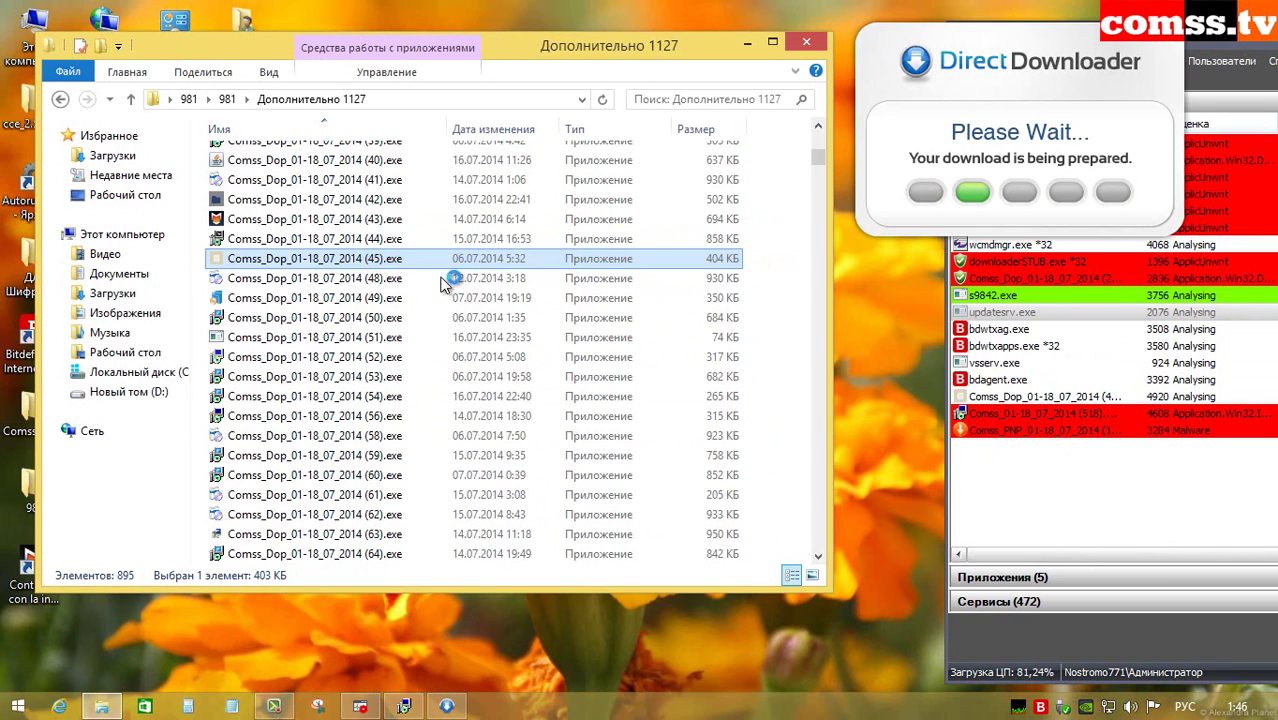
scroll(420, 400, down, 2)
click(378, 500)
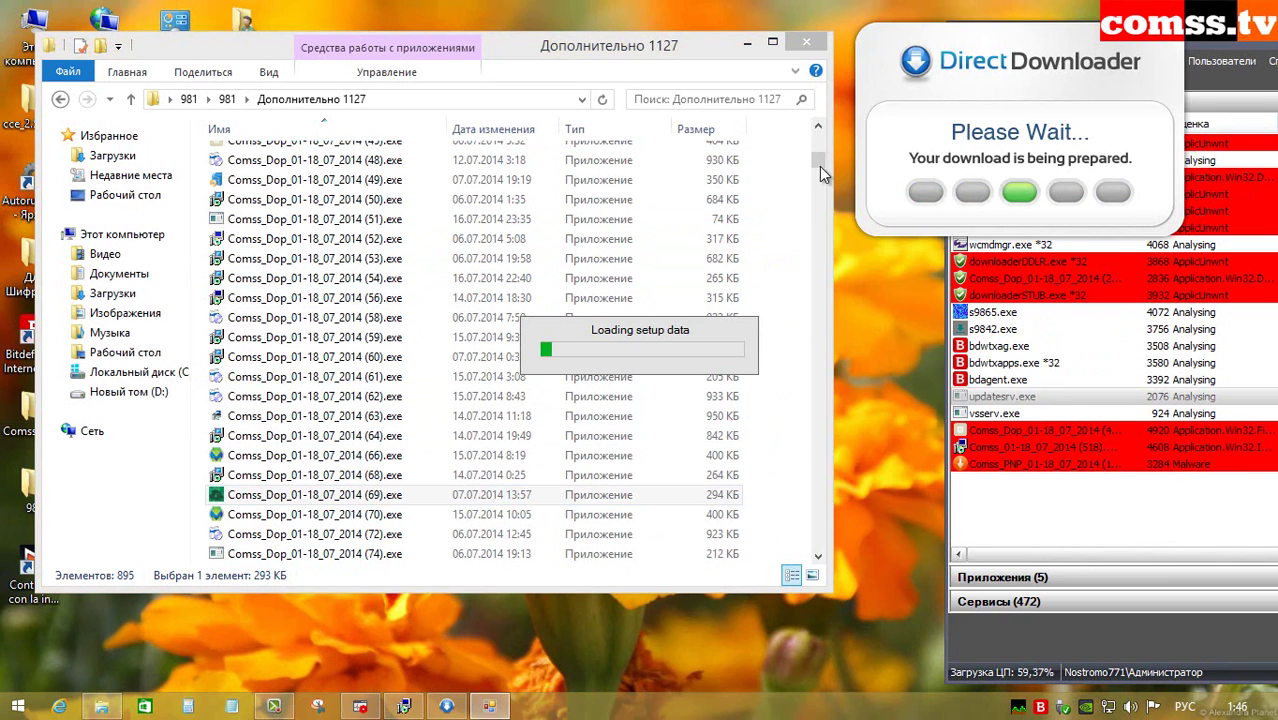
Step: Run sample (78).exe, dismiss its NSIS Error, then run sample (94).exe
click(817, 475)
double_click(375, 229)
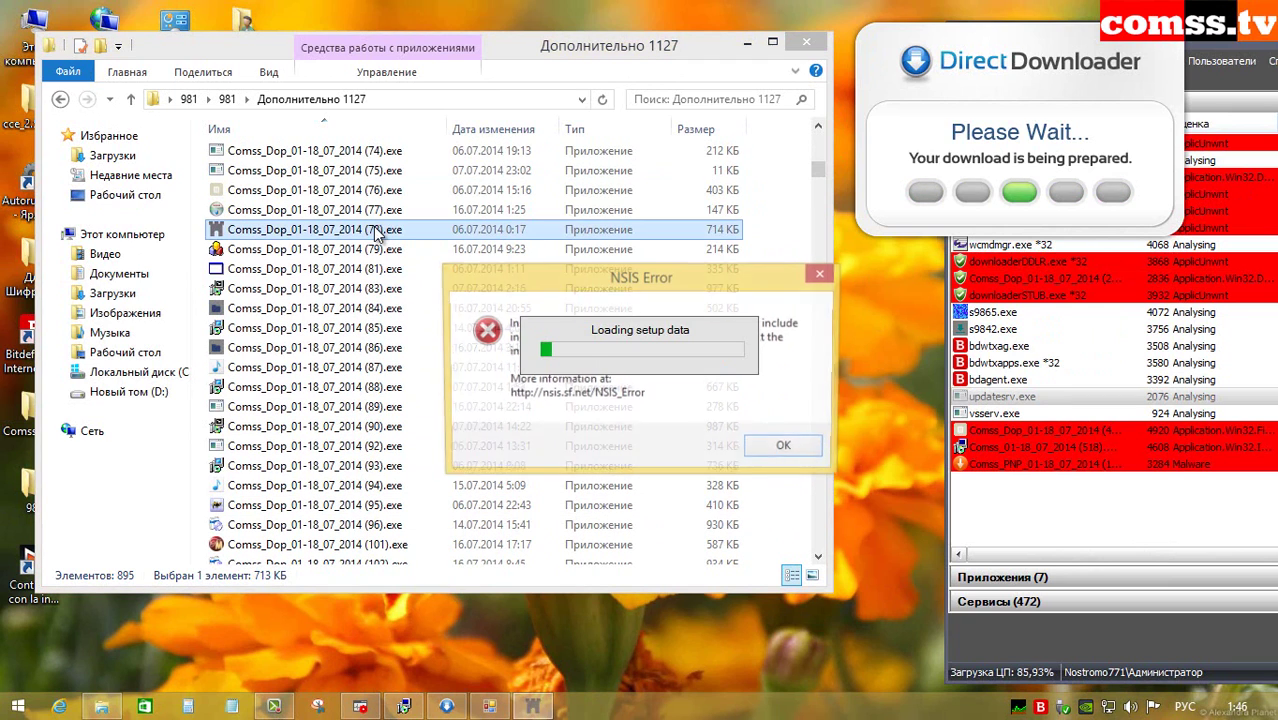
click(787, 447)
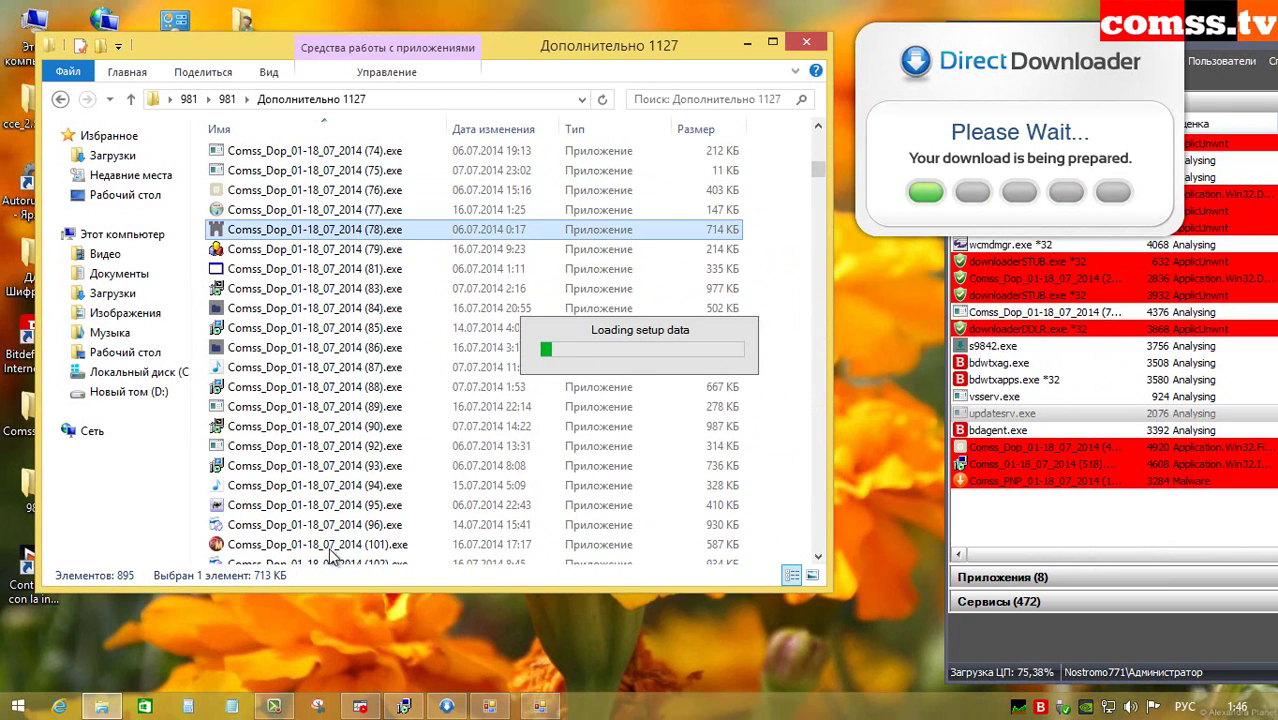
double_click(310, 486)
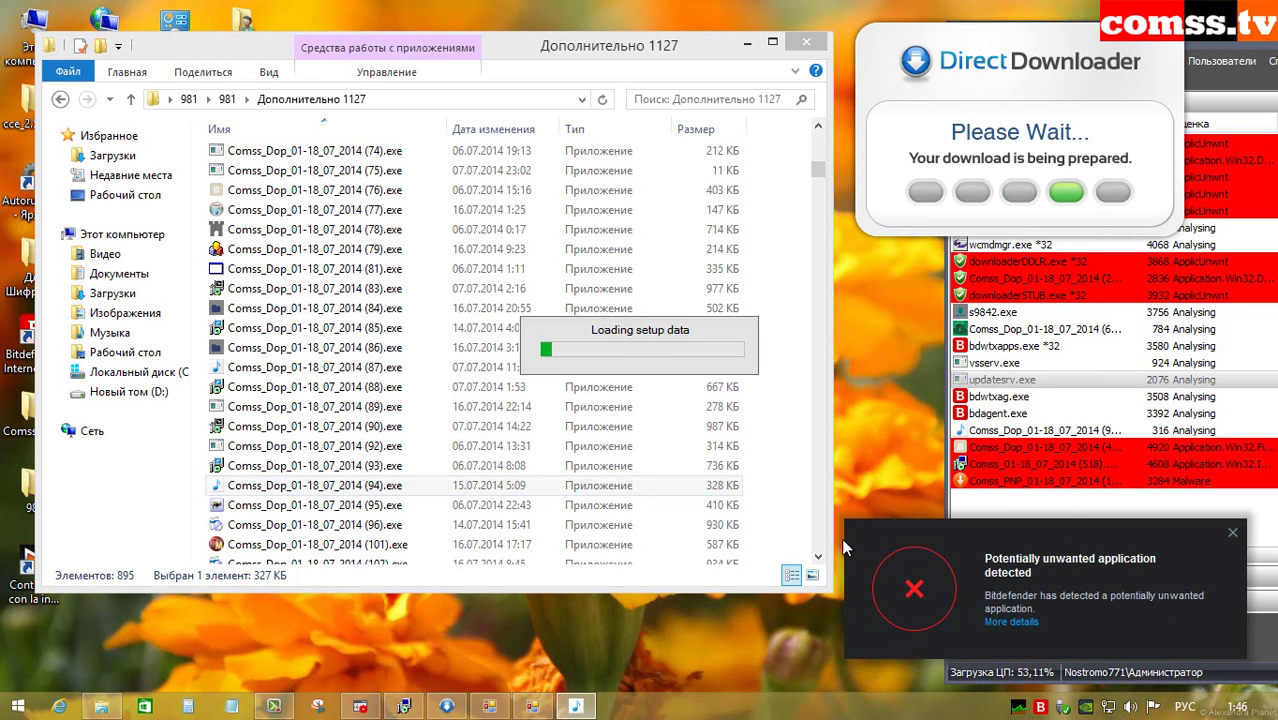
Step: Run sample (112).exe and dismiss both Installer connection errors
click(818, 530)
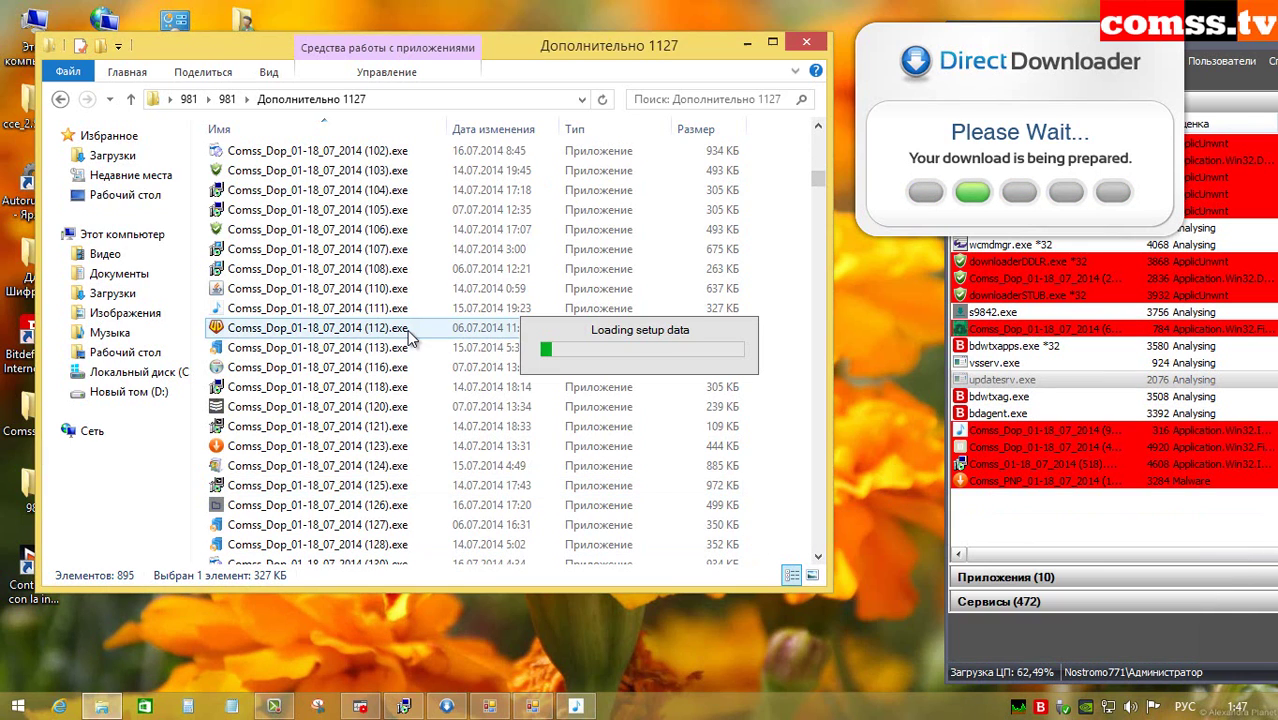
double_click(407, 329)
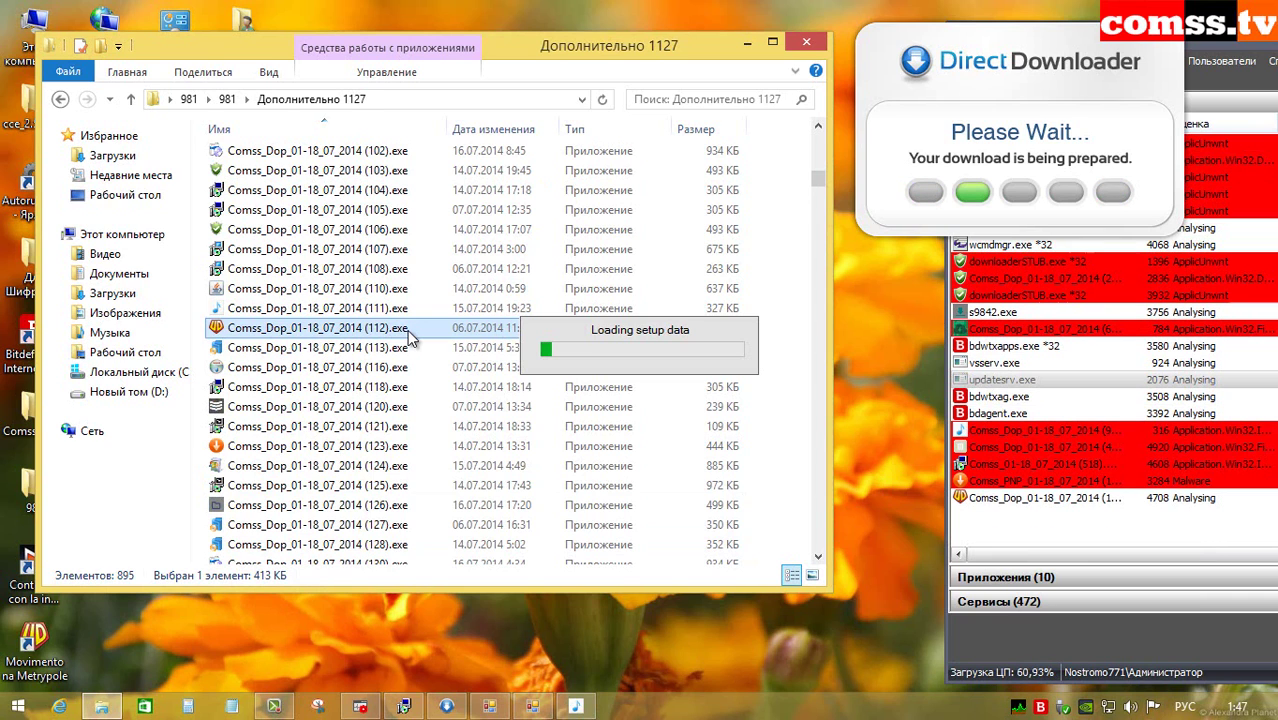
click(820, 509)
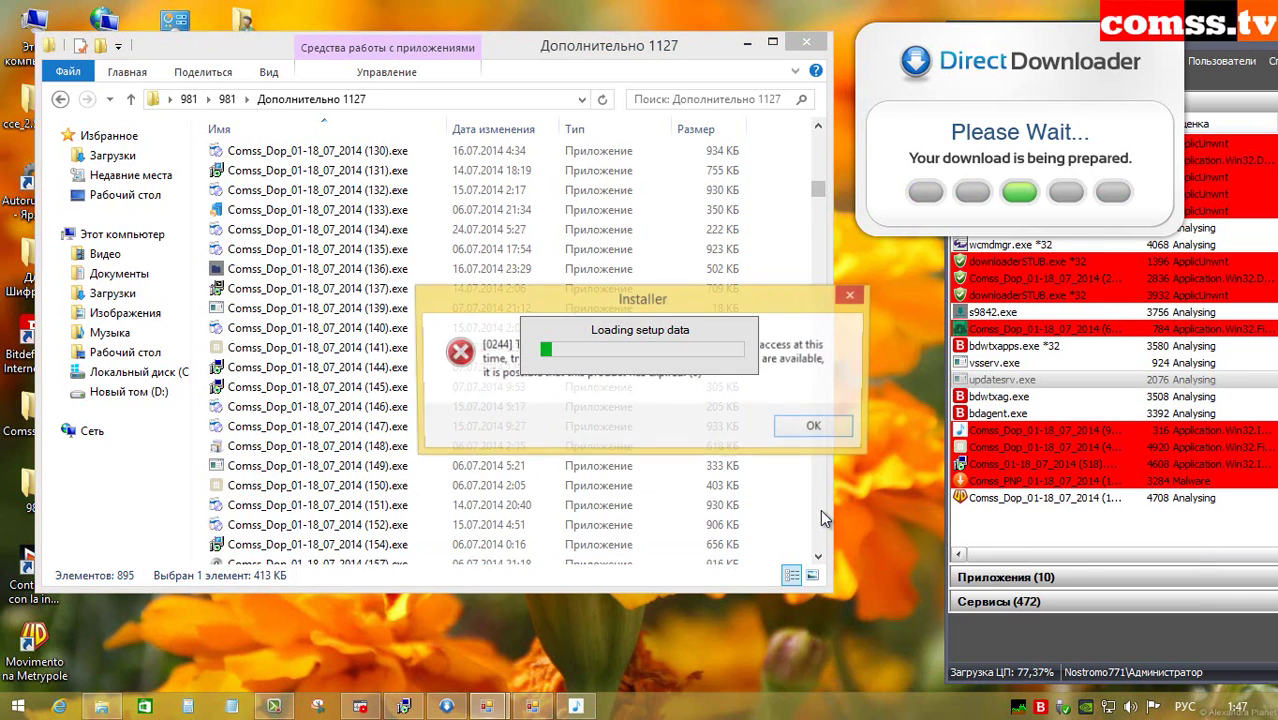
click(817, 428)
click(818, 508)
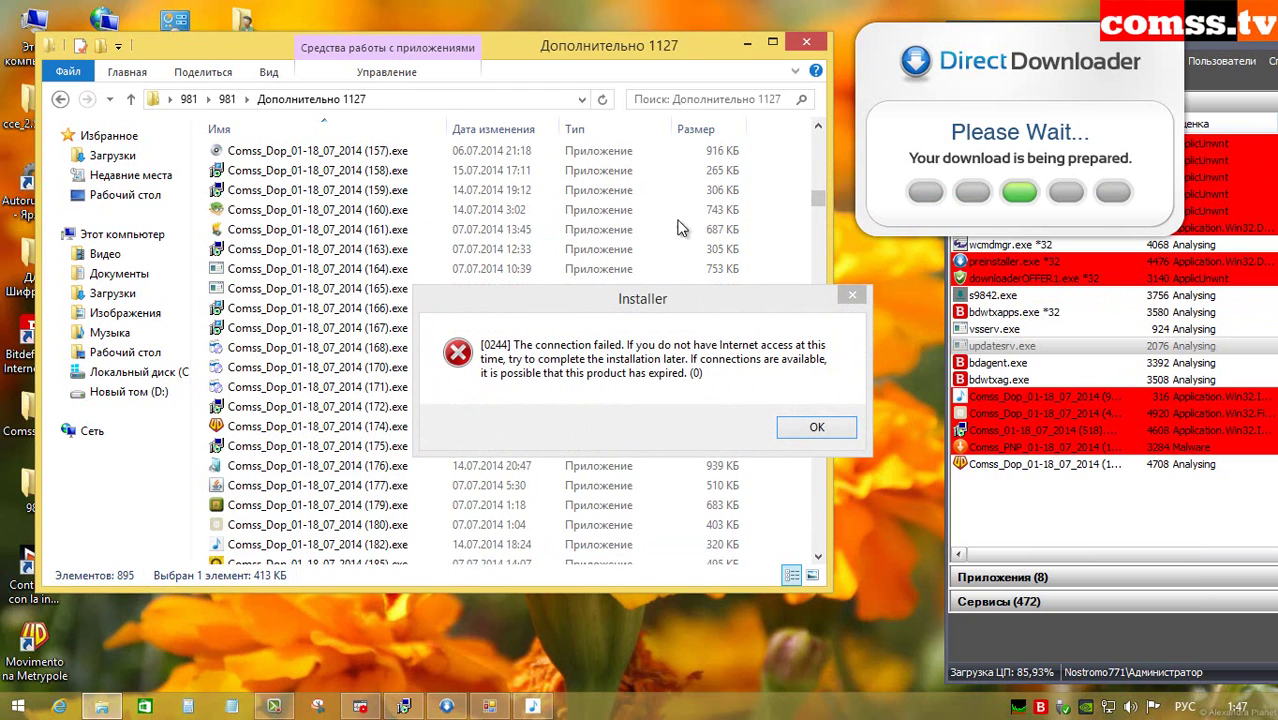
click(800, 437)
click(821, 452)
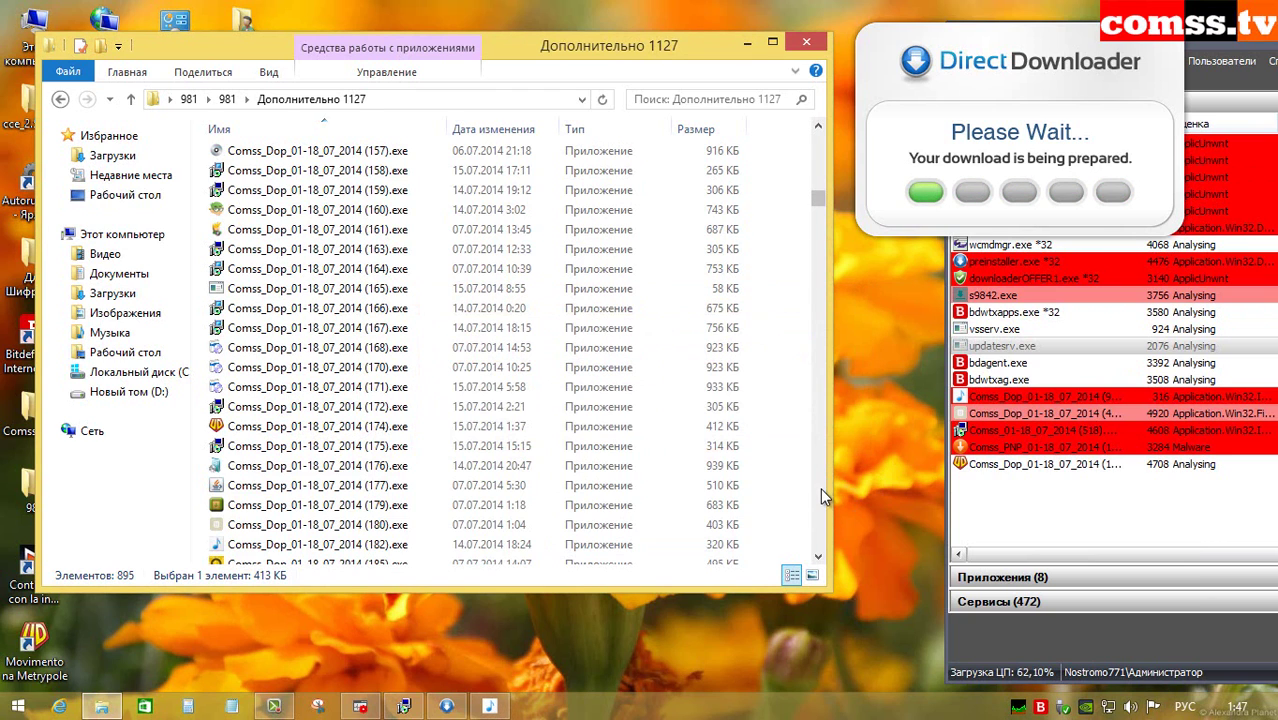
Step: Run sample (189).exe and advance the Mujercitas installer past its license
double_click(390, 230)
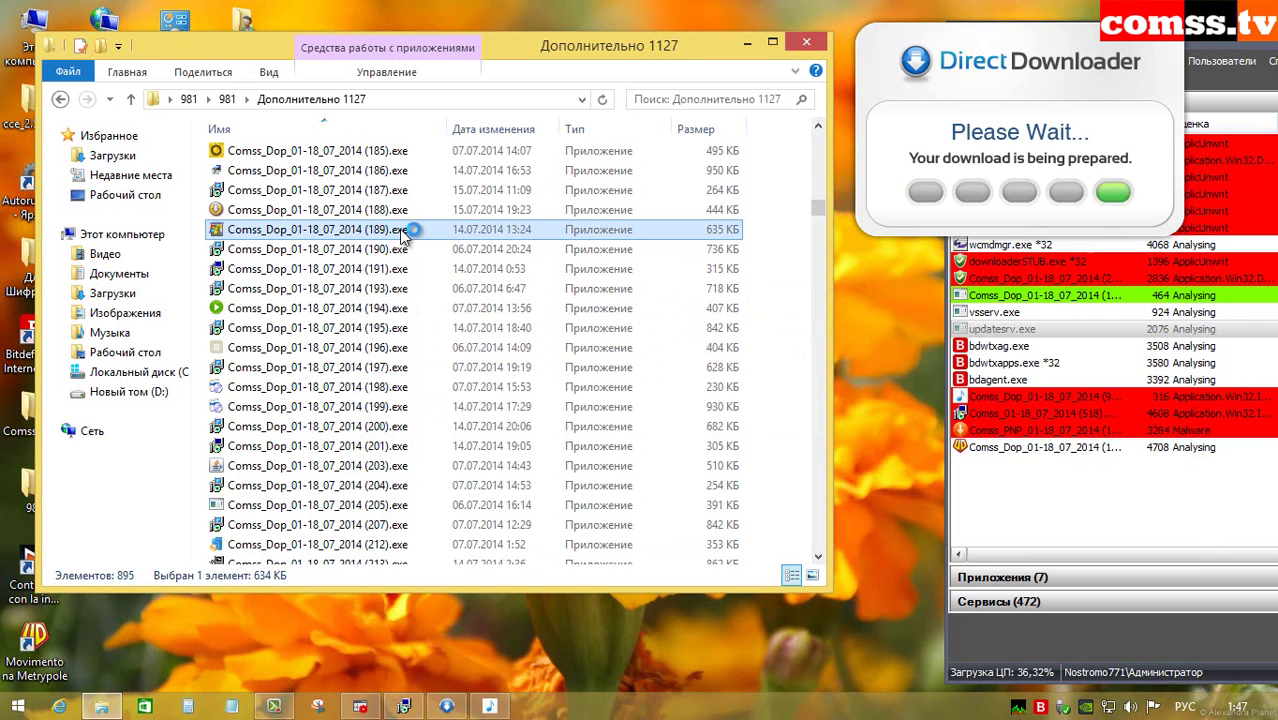
click(816, 515)
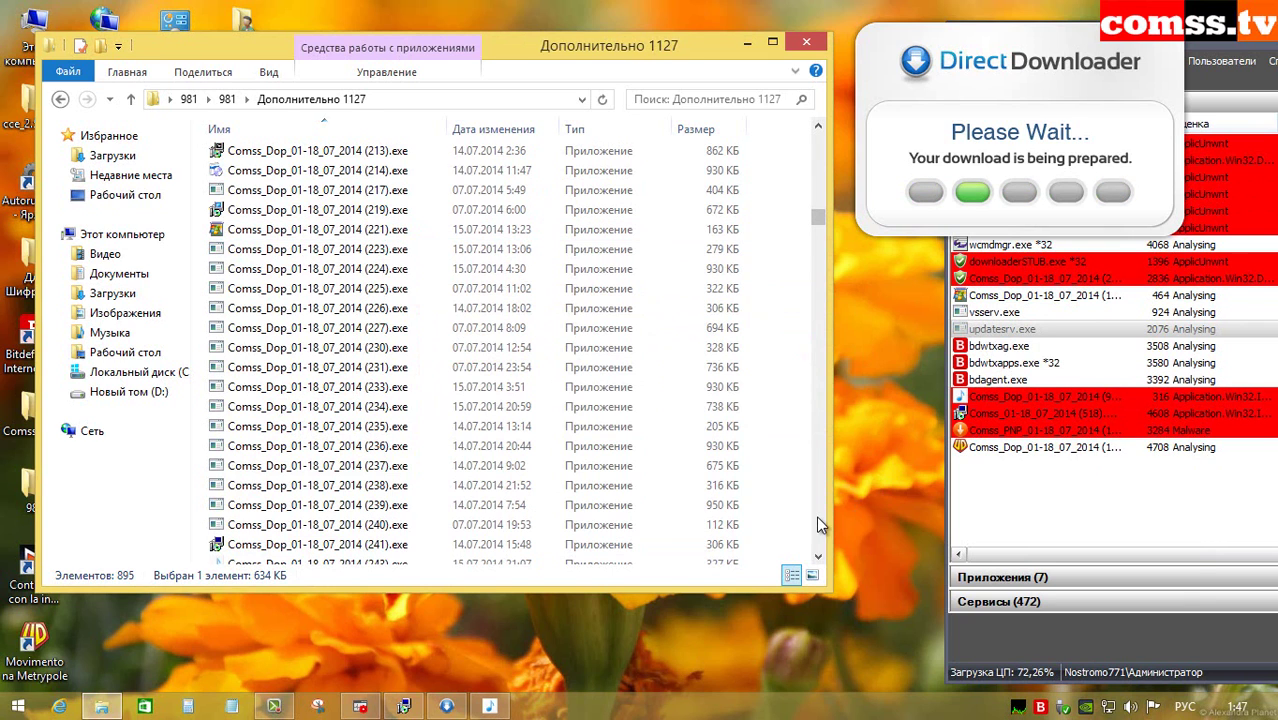
click(816, 515)
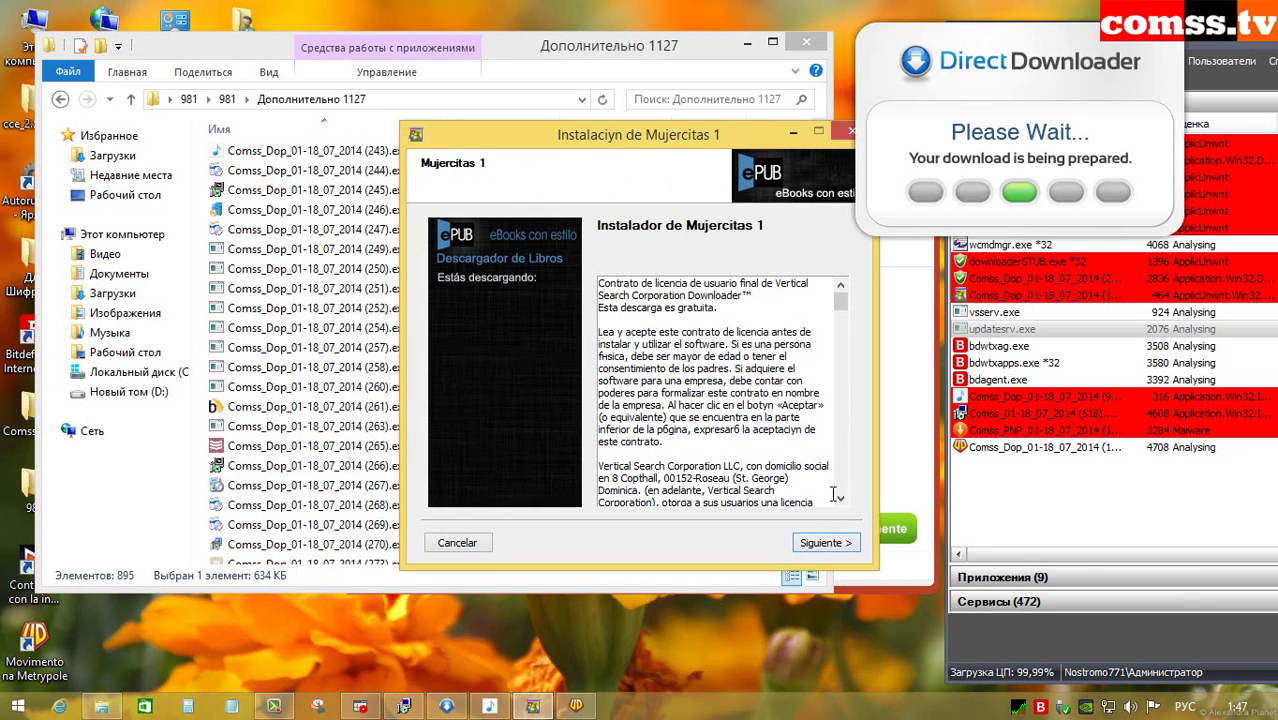
click(820, 544)
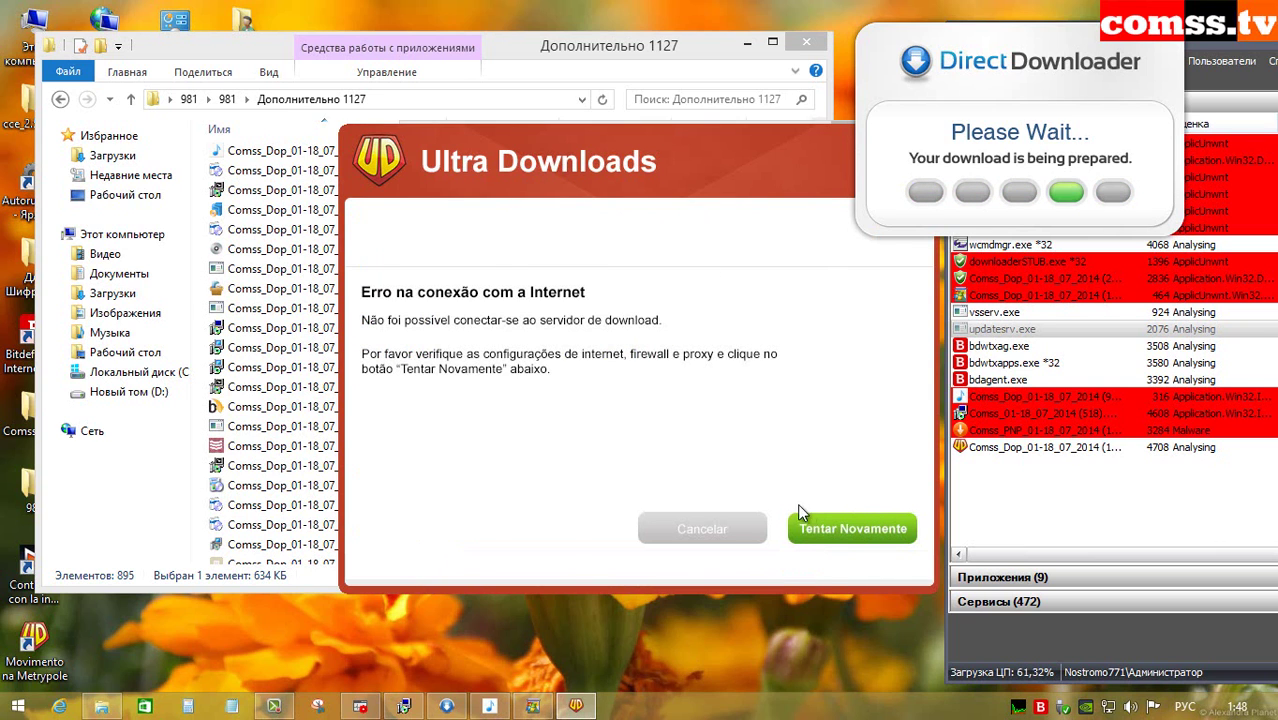
scroll(819, 493, down, 5)
Step: Launch samples 333, 339, 356 and 372, accepting the shortcut and compatibility prompts
double_click(415, 289)
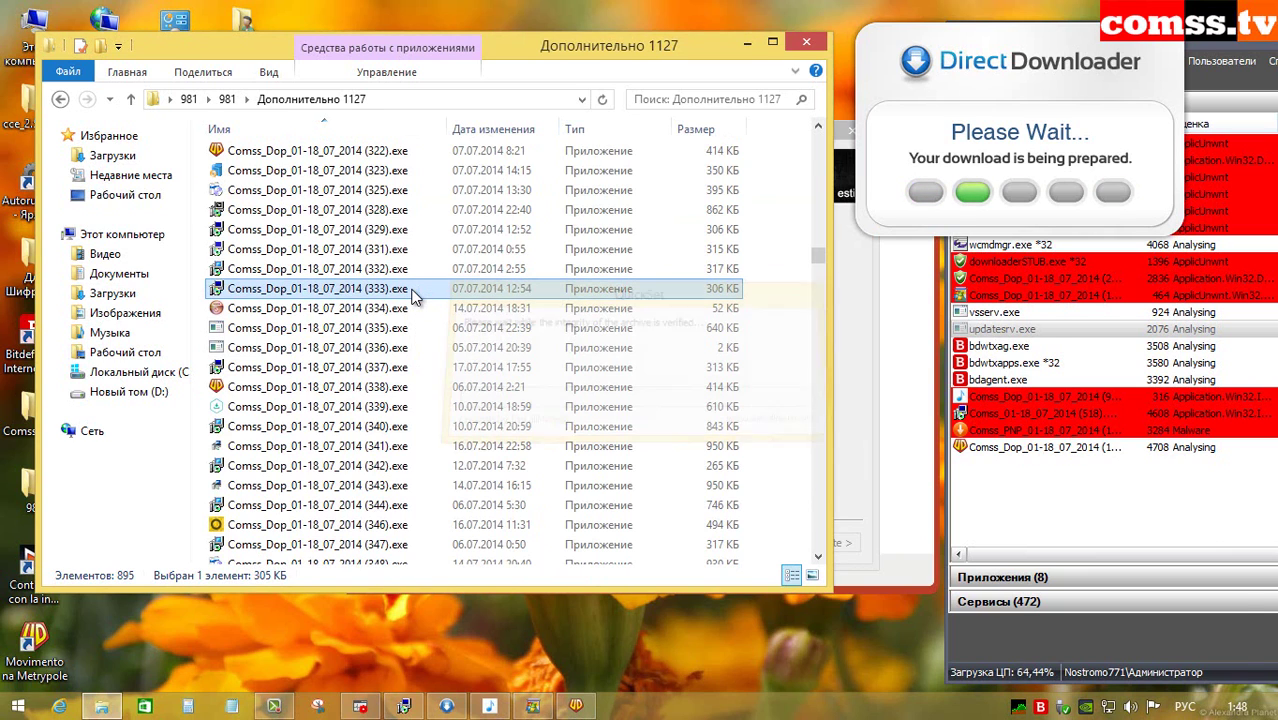
click(546, 382)
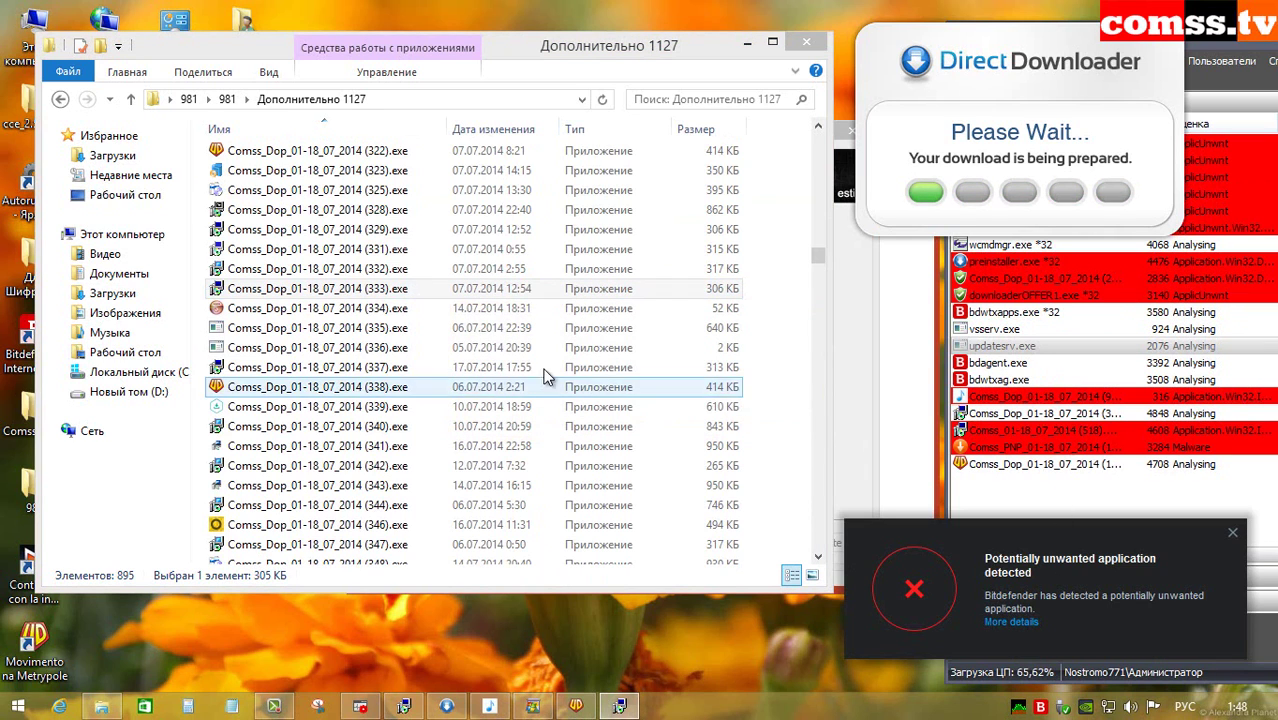
click(380, 410)
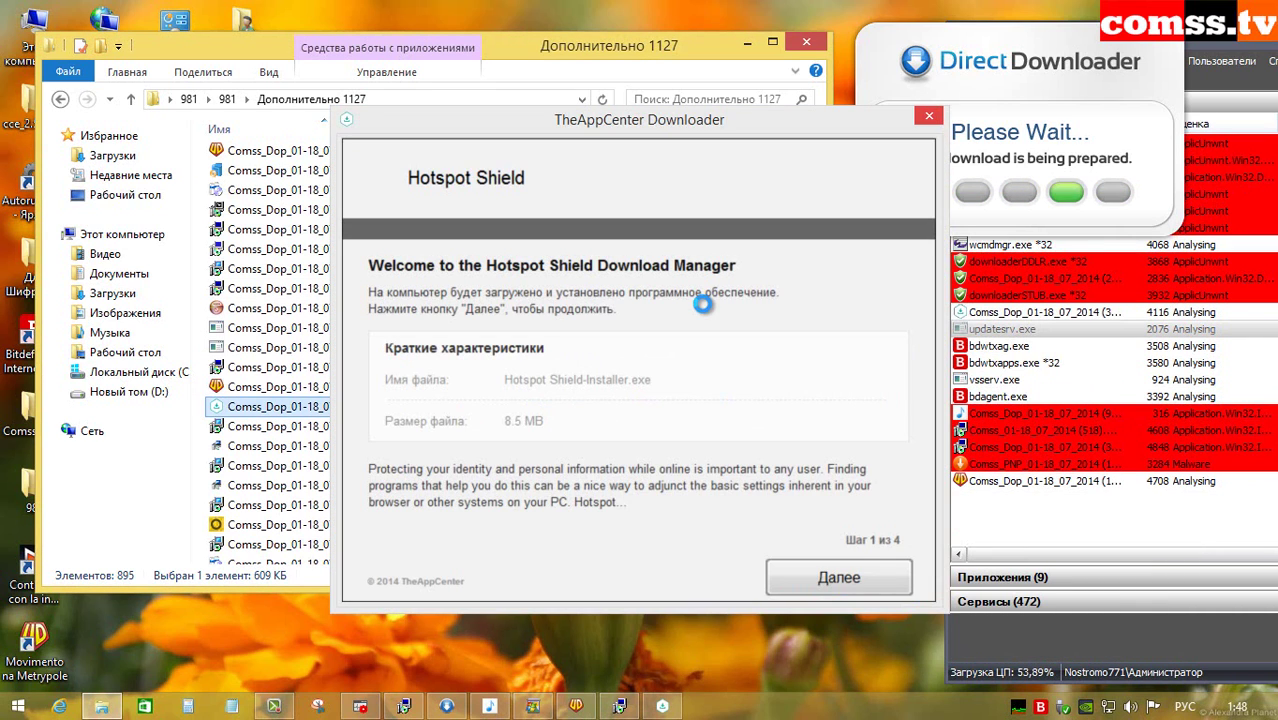
double_click(414, 297)
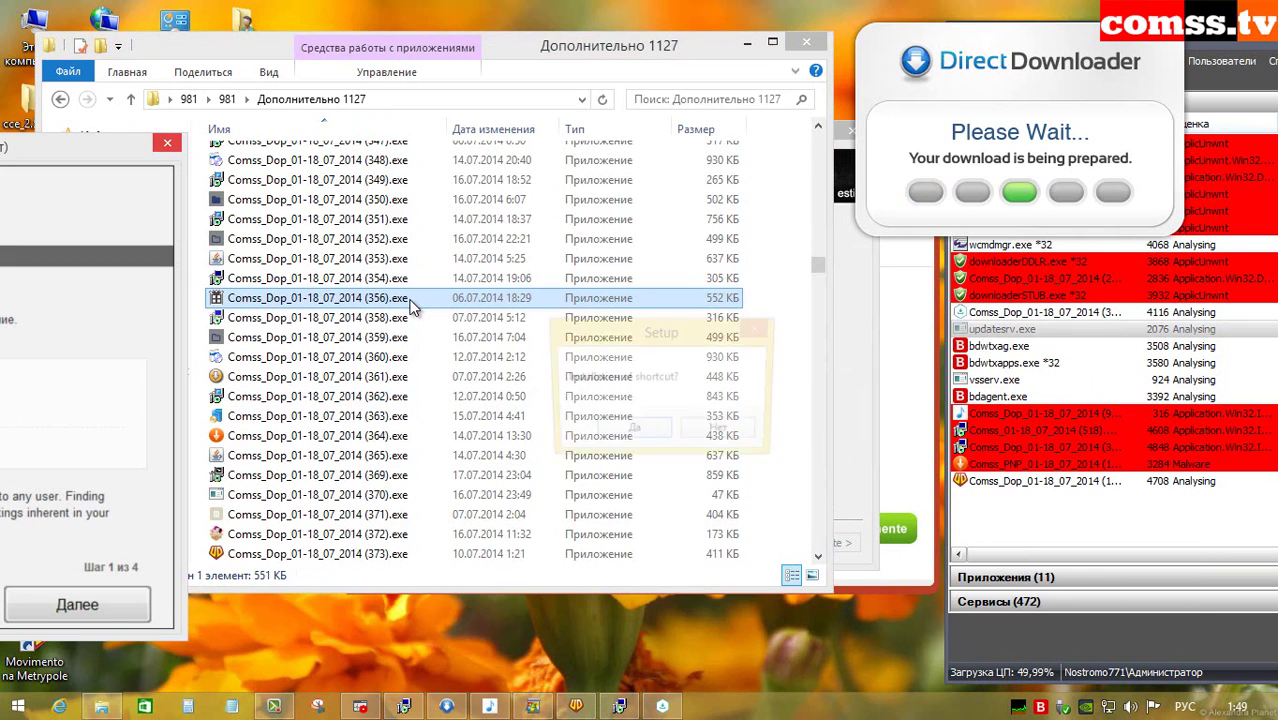
click(635, 433)
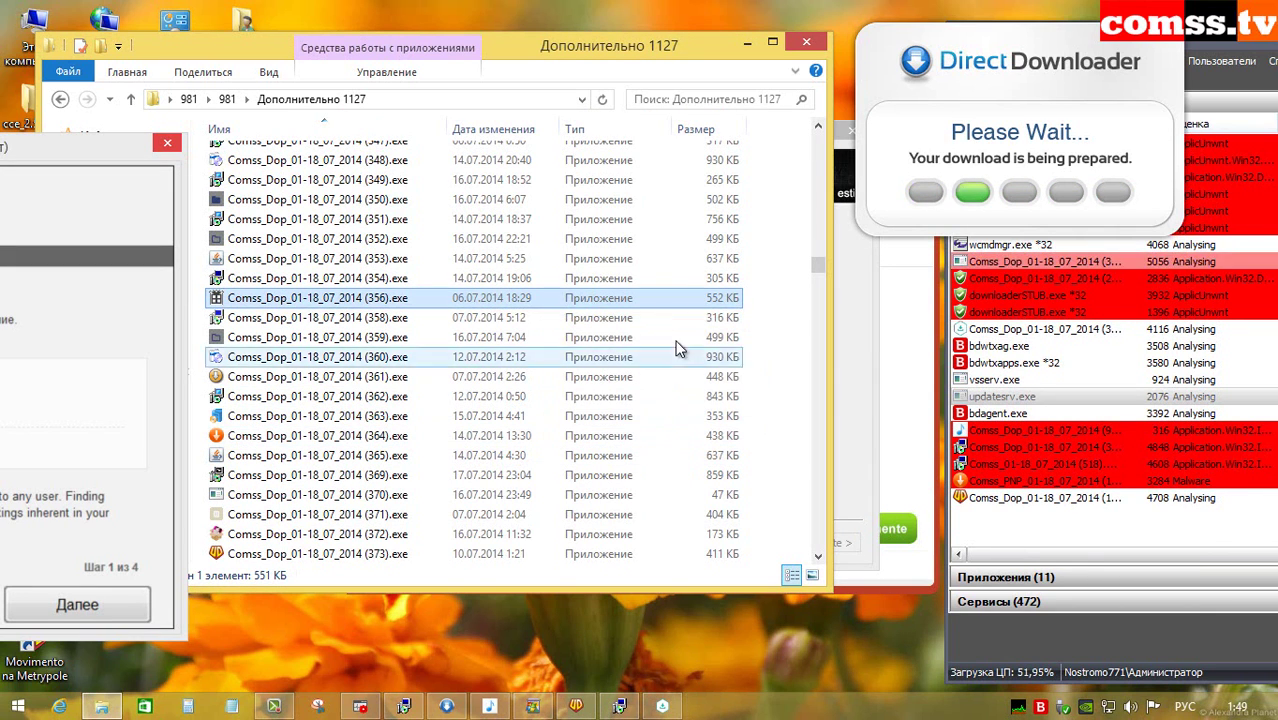
click(440, 534)
scroll(816, 478, down, 7)
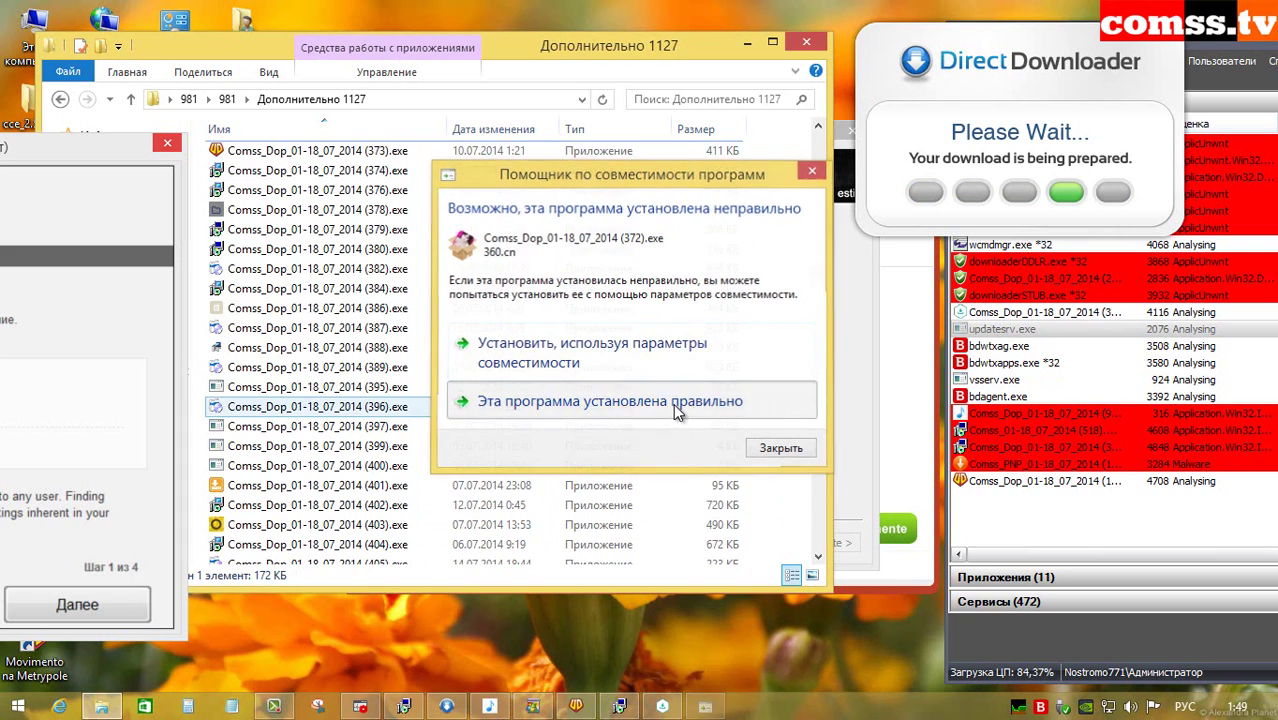
click(600, 401)
Step: Run sample 415, cancel the Mujercitas installer, and close the Ultra Downloads error
scroll(500, 350, down, 7)
double_click(414, 309)
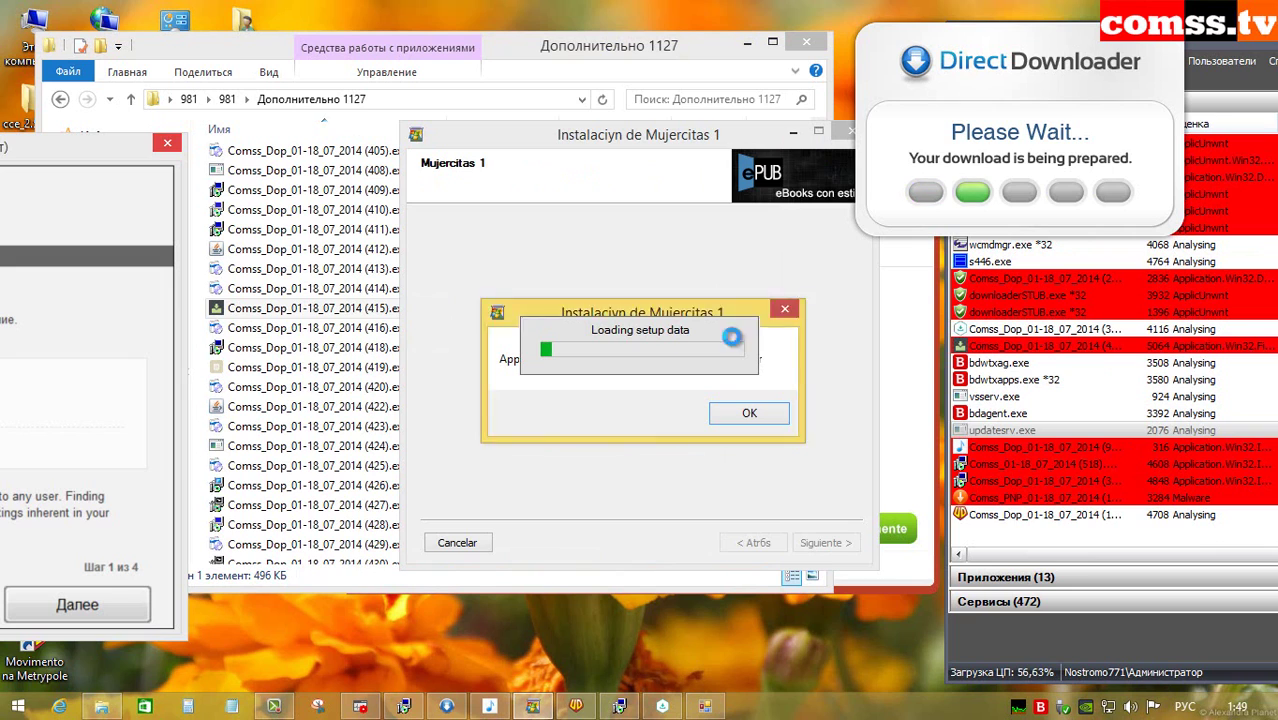
click(746, 411)
click(462, 543)
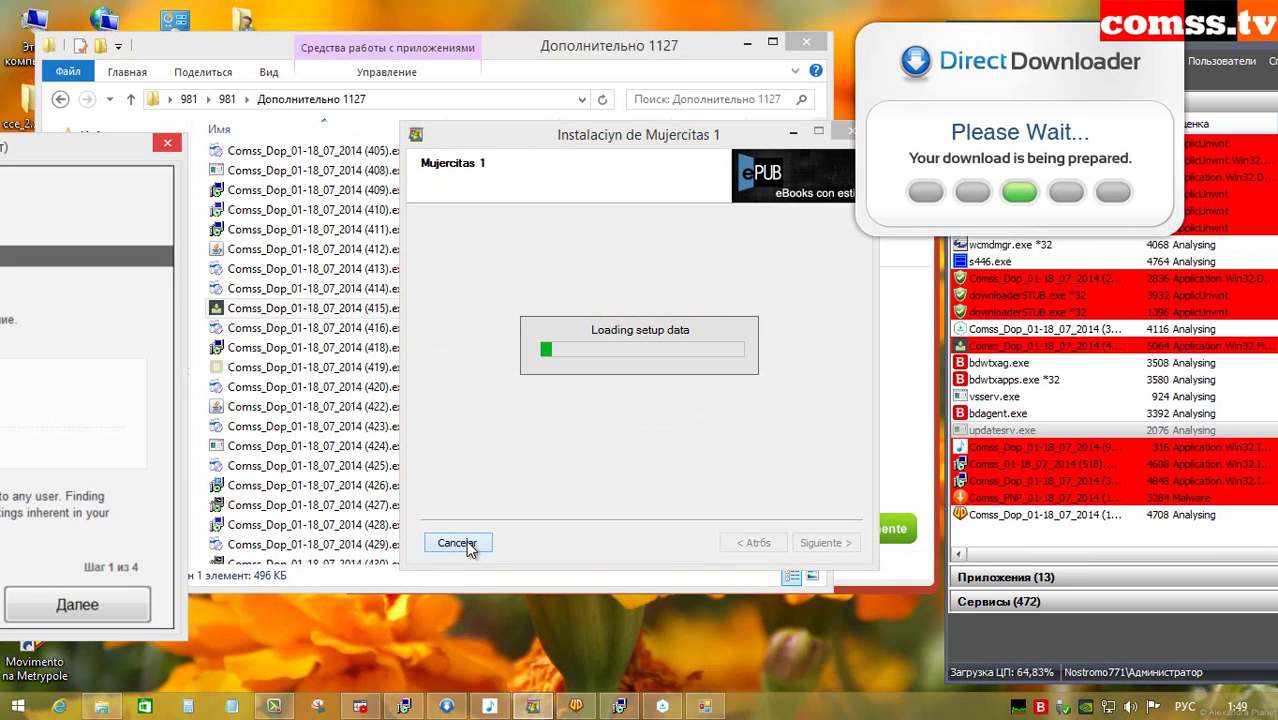
key(Return)
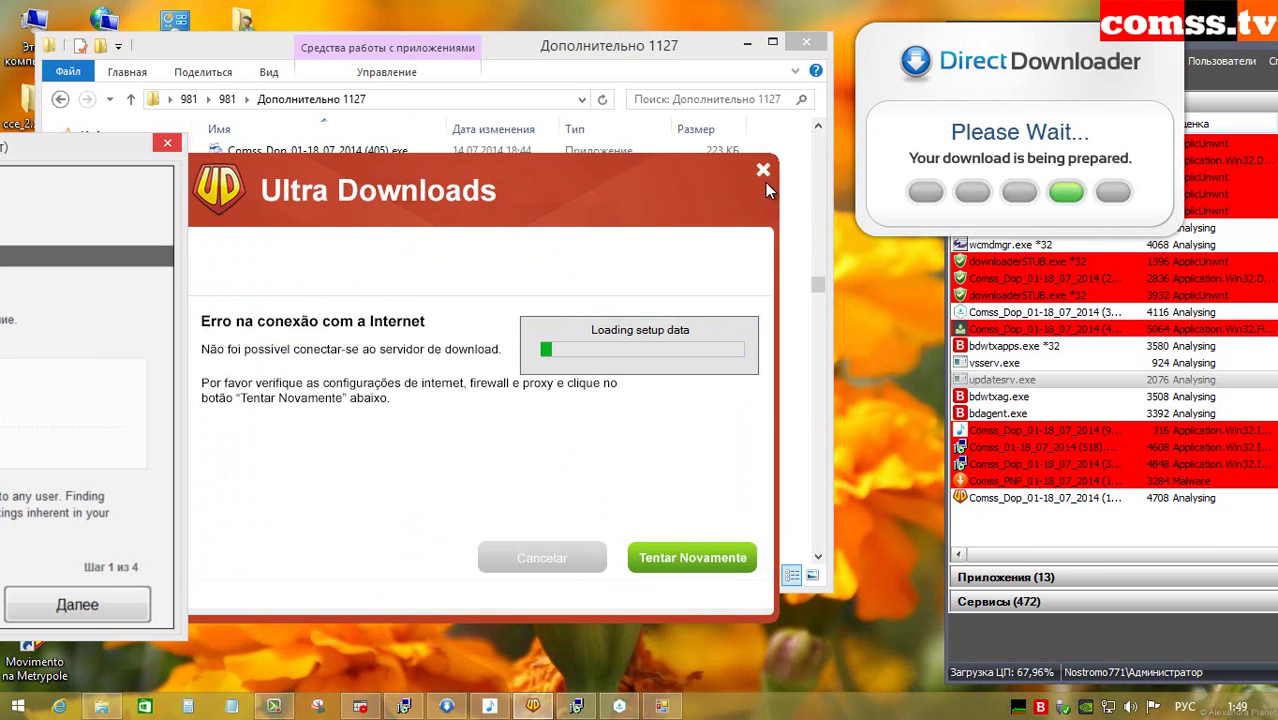
click(763, 171)
drag(94, 153, 629, 153)
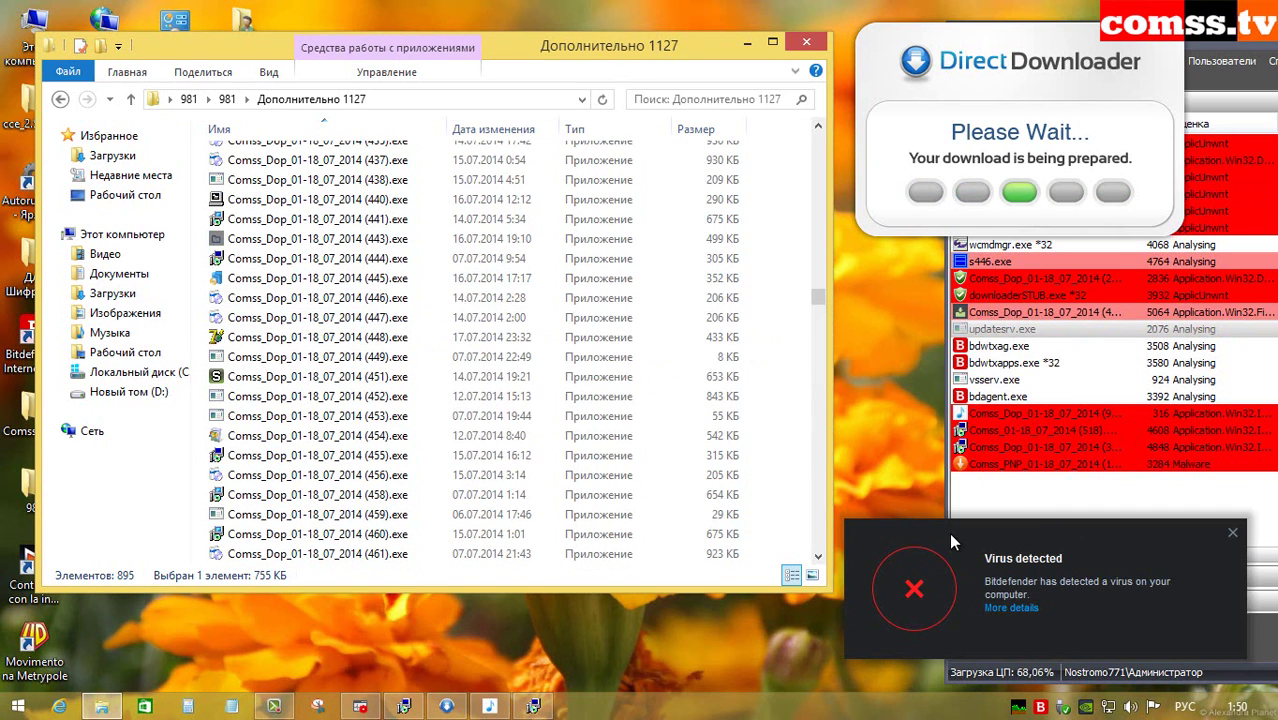
Step: Run sample 451, dismiss its missing product configuration message, then run sample 467
double_click(444, 377)
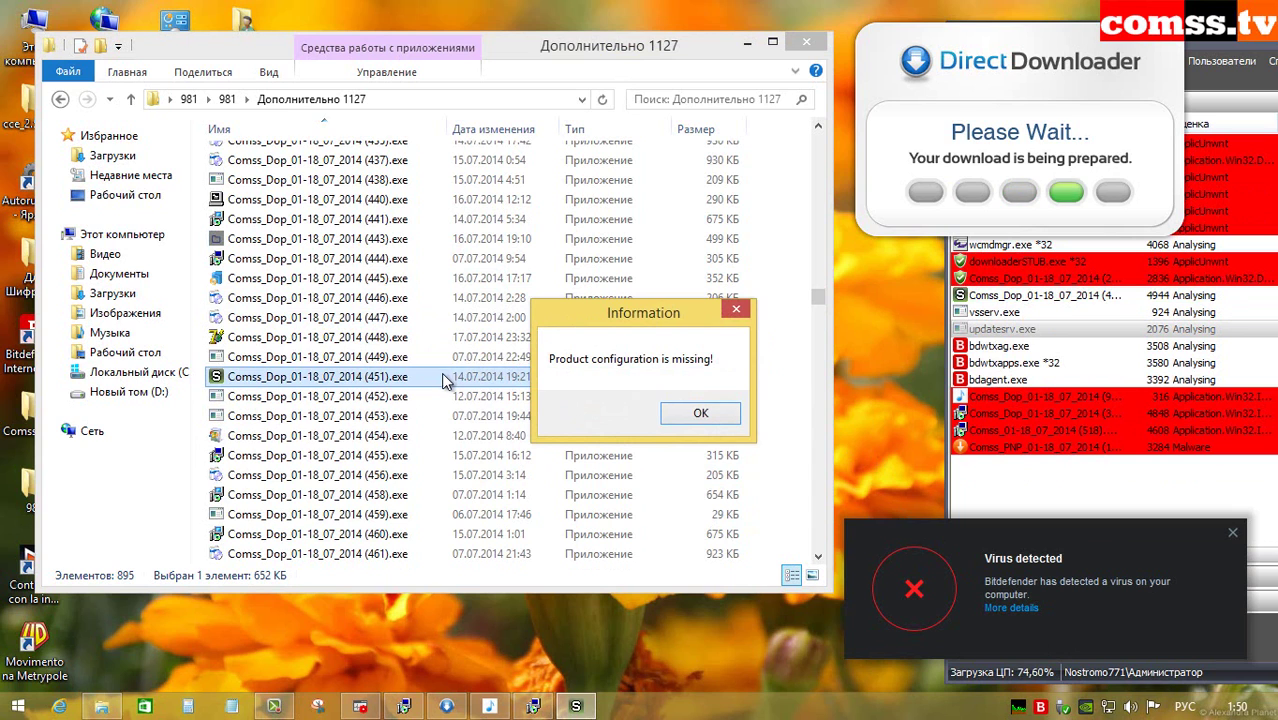
click(689, 416)
scroll(402, 250, down, 7)
double_click(403, 250)
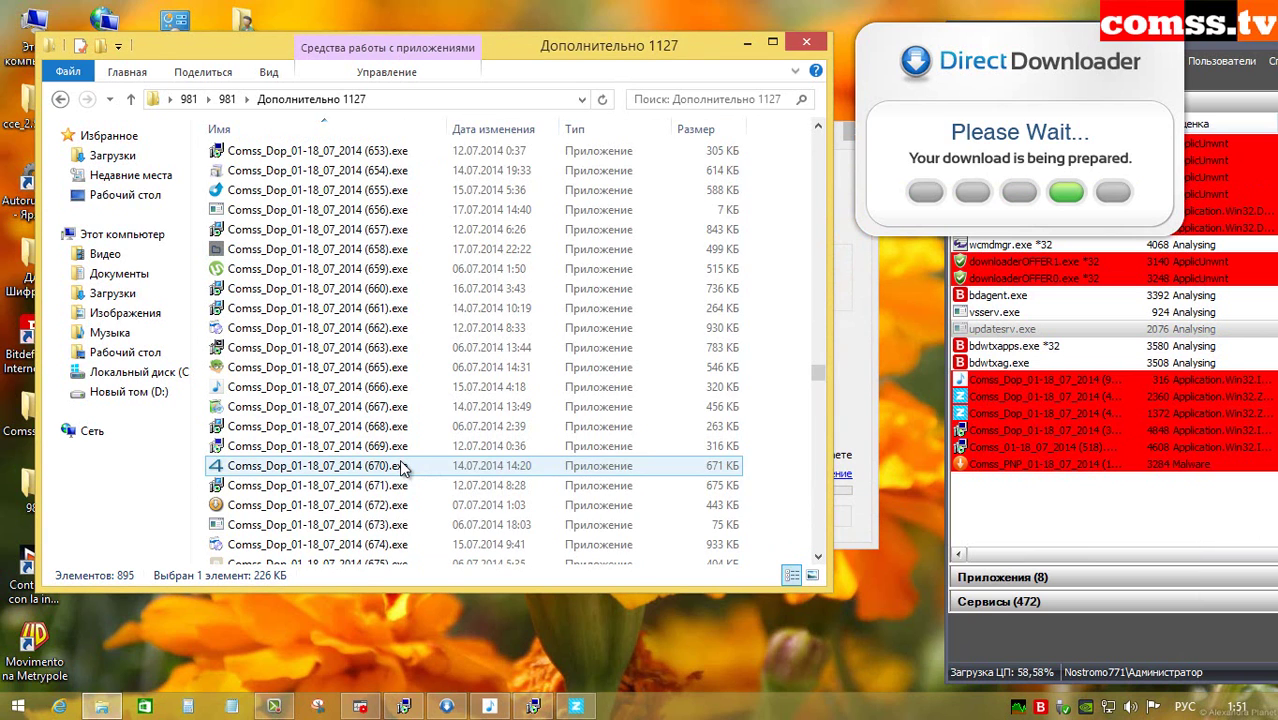
Step: Run samples 670 and 718, closing the 4shared registration form and cancelling the Star Wars download
double_click(403, 467)
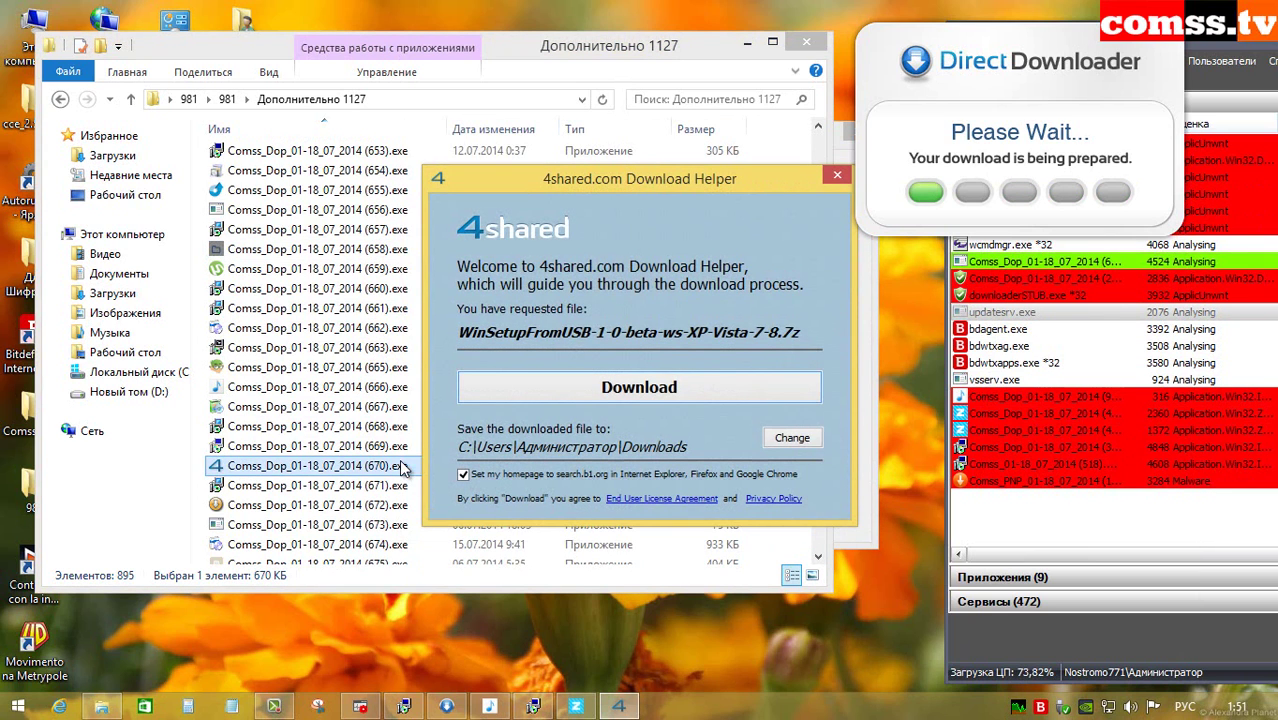
click(580, 396)
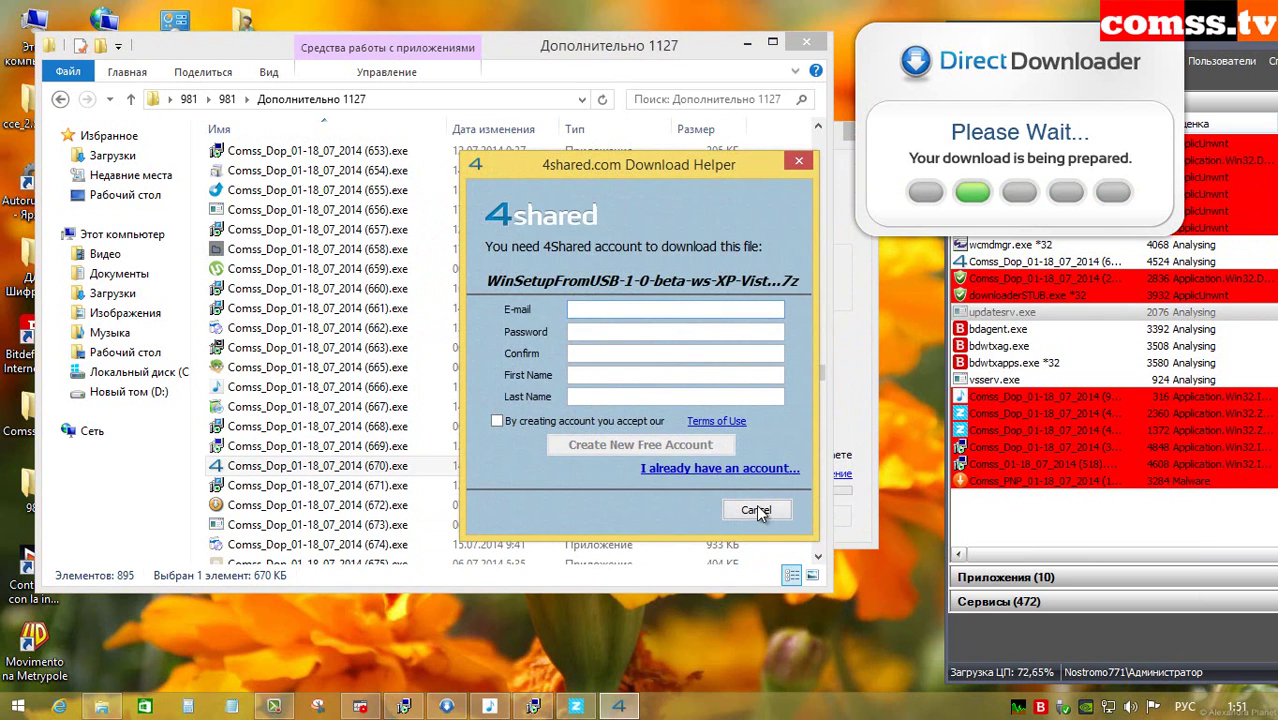
click(757, 512)
click(738, 522)
scroll(492, 522, down, 6)
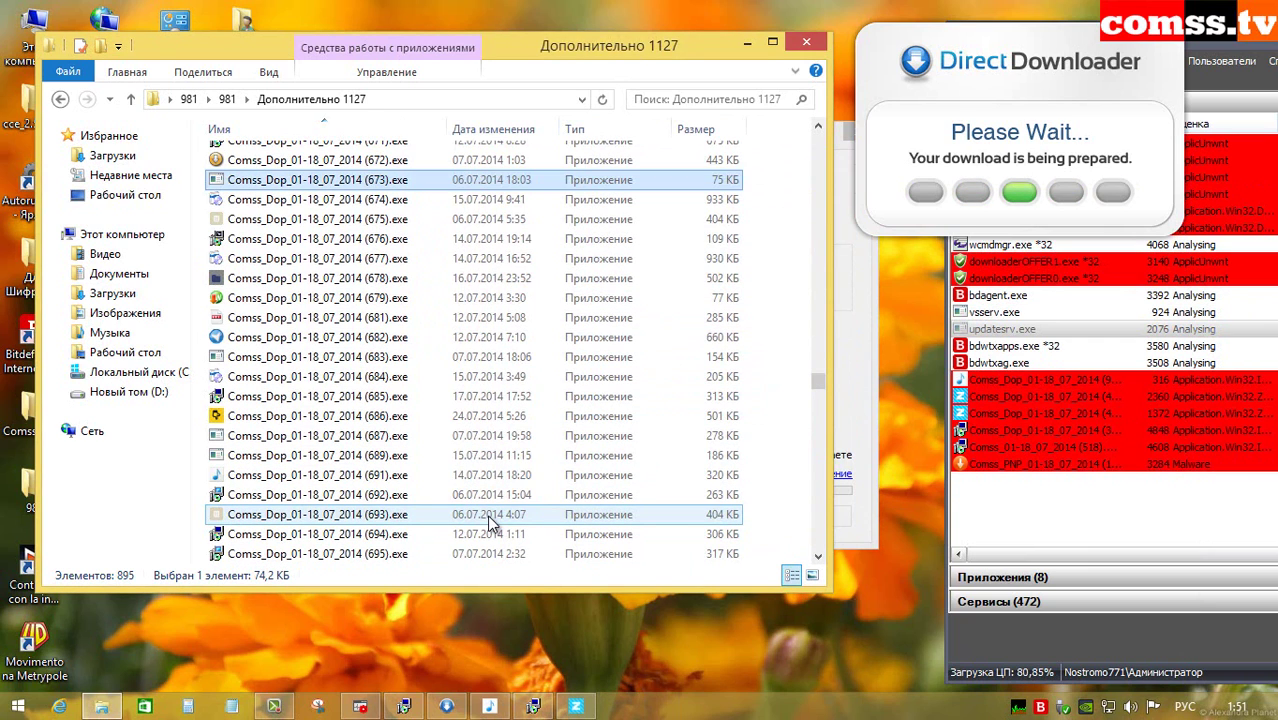
scroll(490, 522, down, 9)
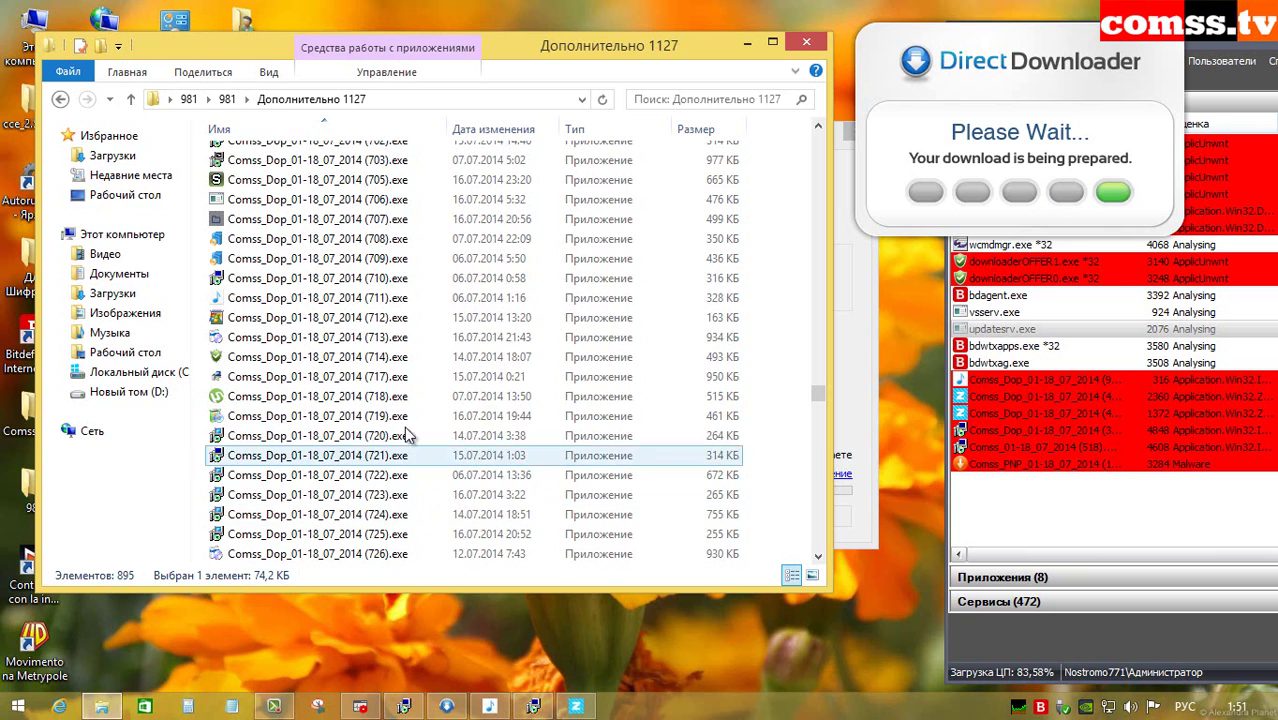
double_click(400, 396)
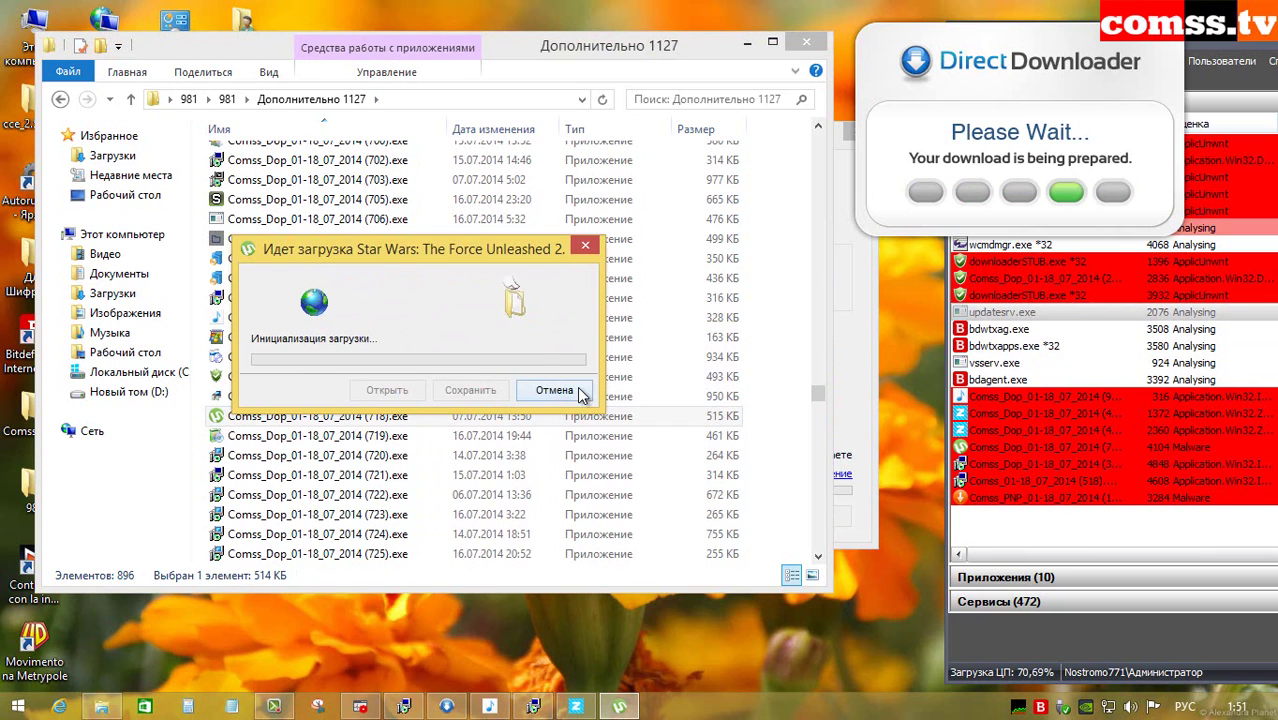
click(432, 498)
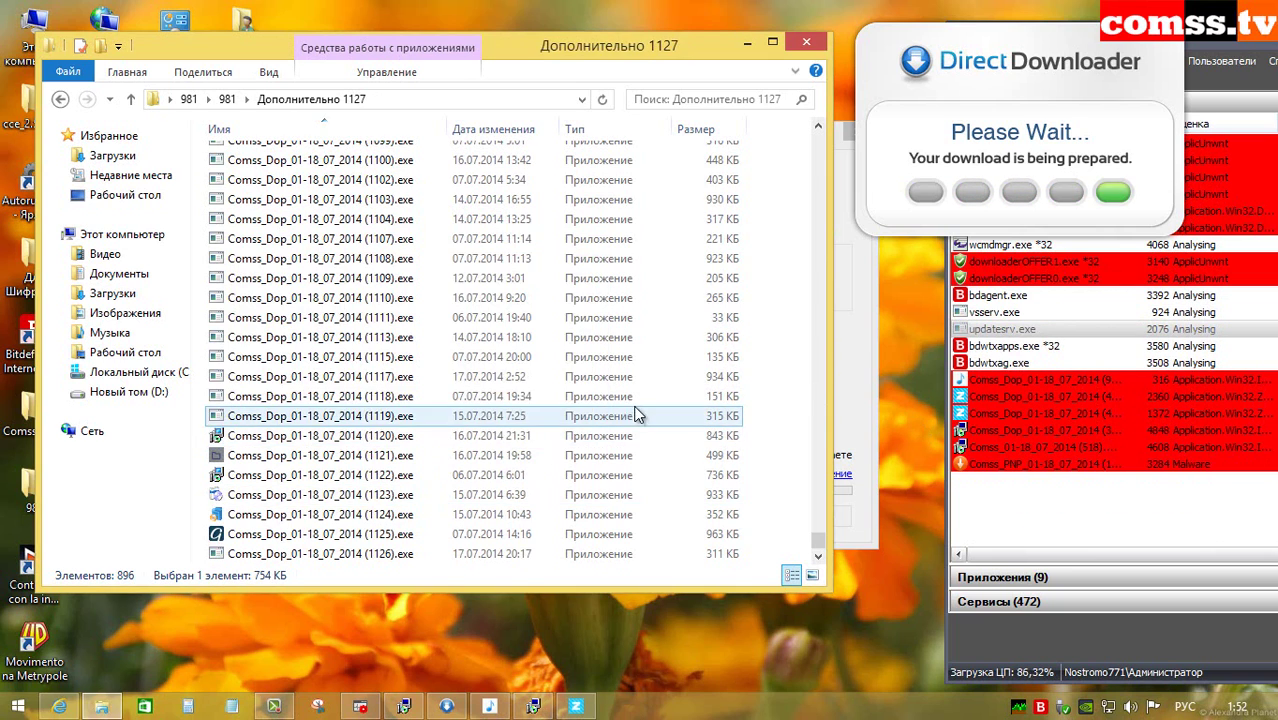
Step: Run sample 1125, start the GrooveDock installation and minimize its setup window
scroll(635, 334, down, 20)
double_click(425, 534)
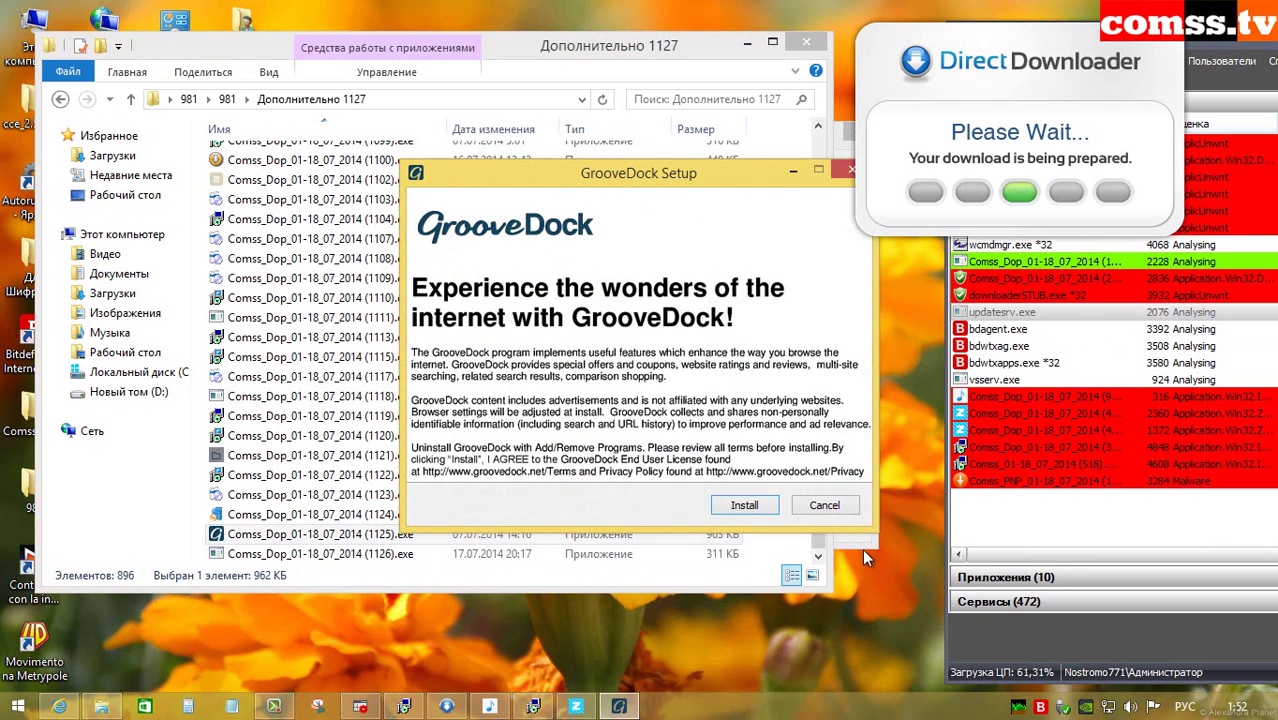
click(744, 505)
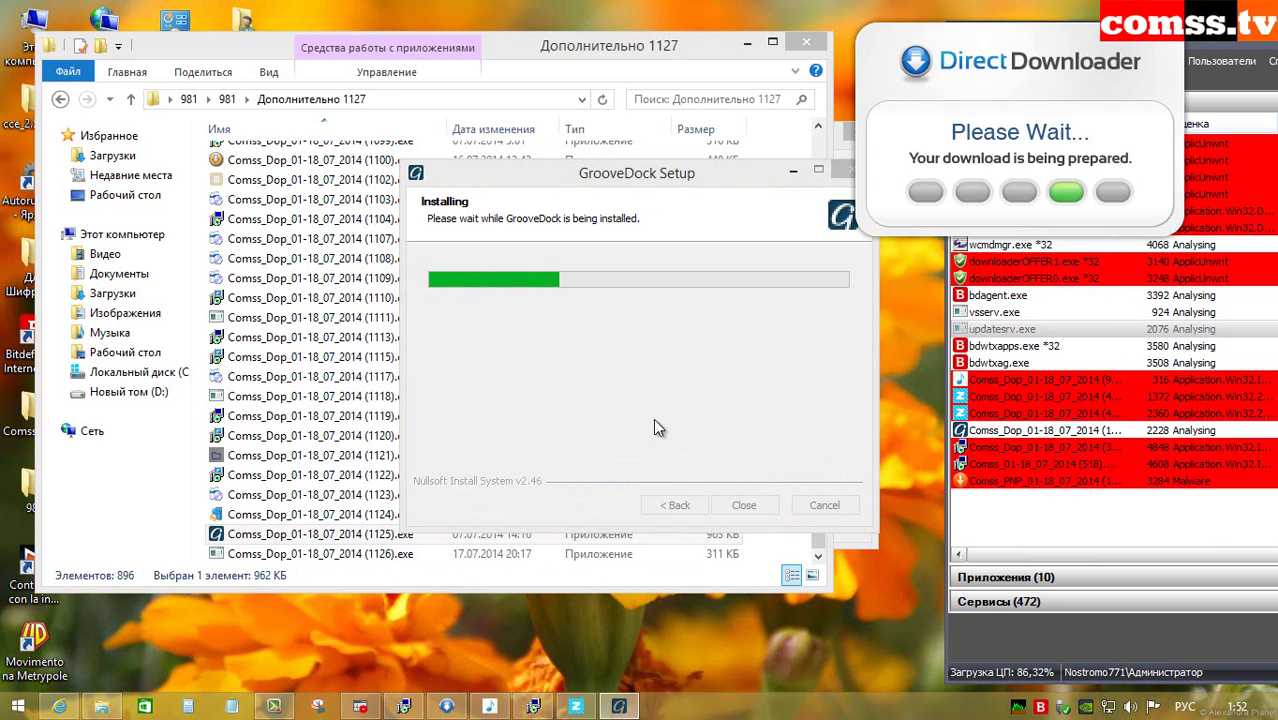
click(790, 175)
click(790, 175)
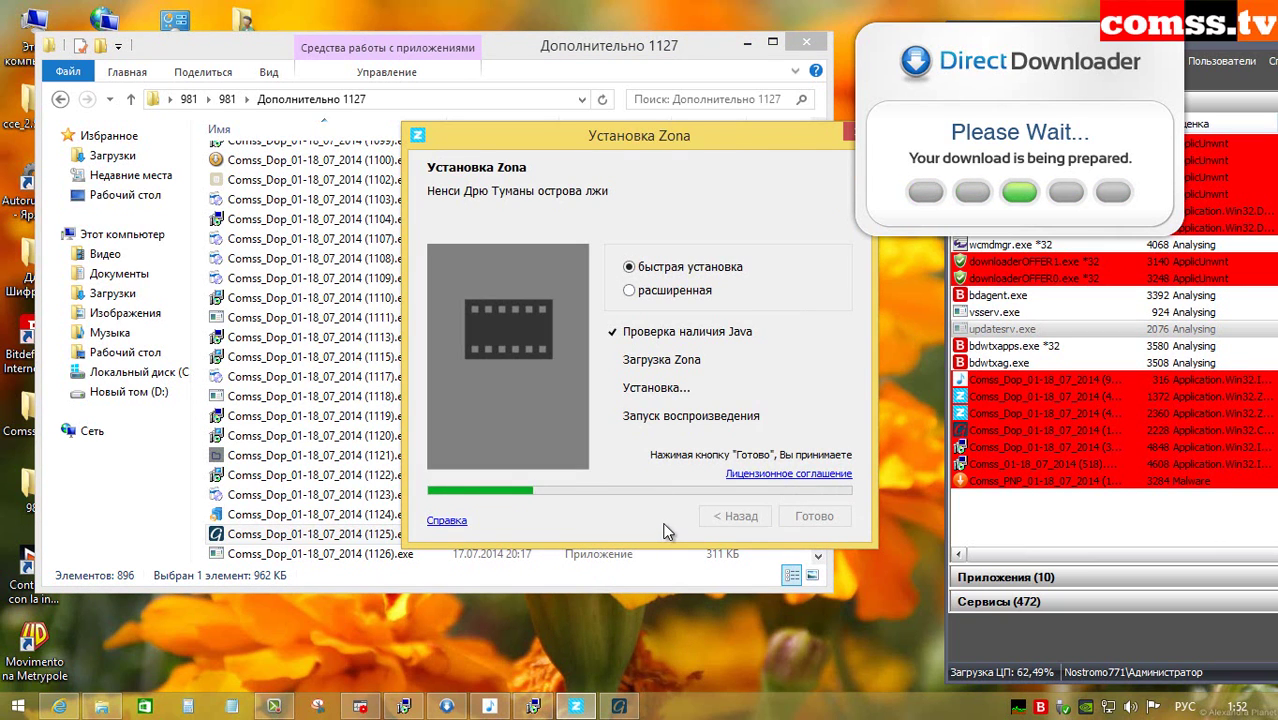
Step: Launch samples 1118, 1109 and 1117, dismissing the cannot-run-this-app message
click(779, 408)
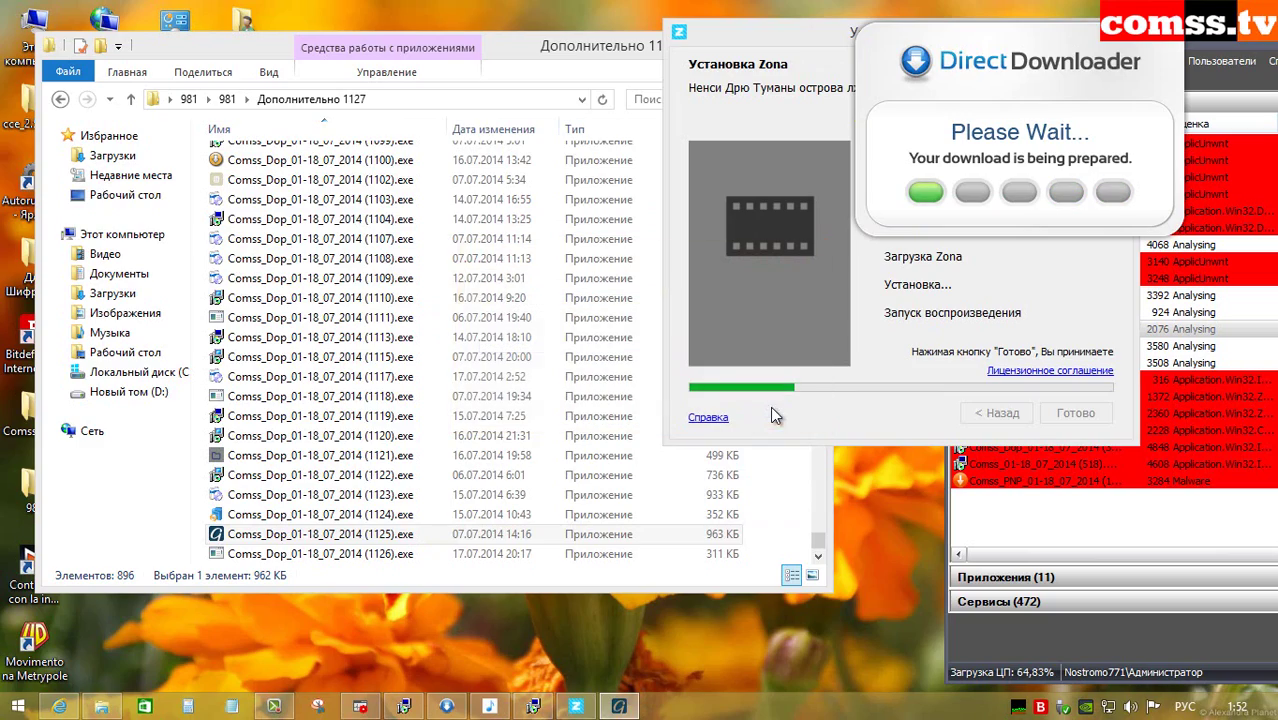
double_click(388, 396)
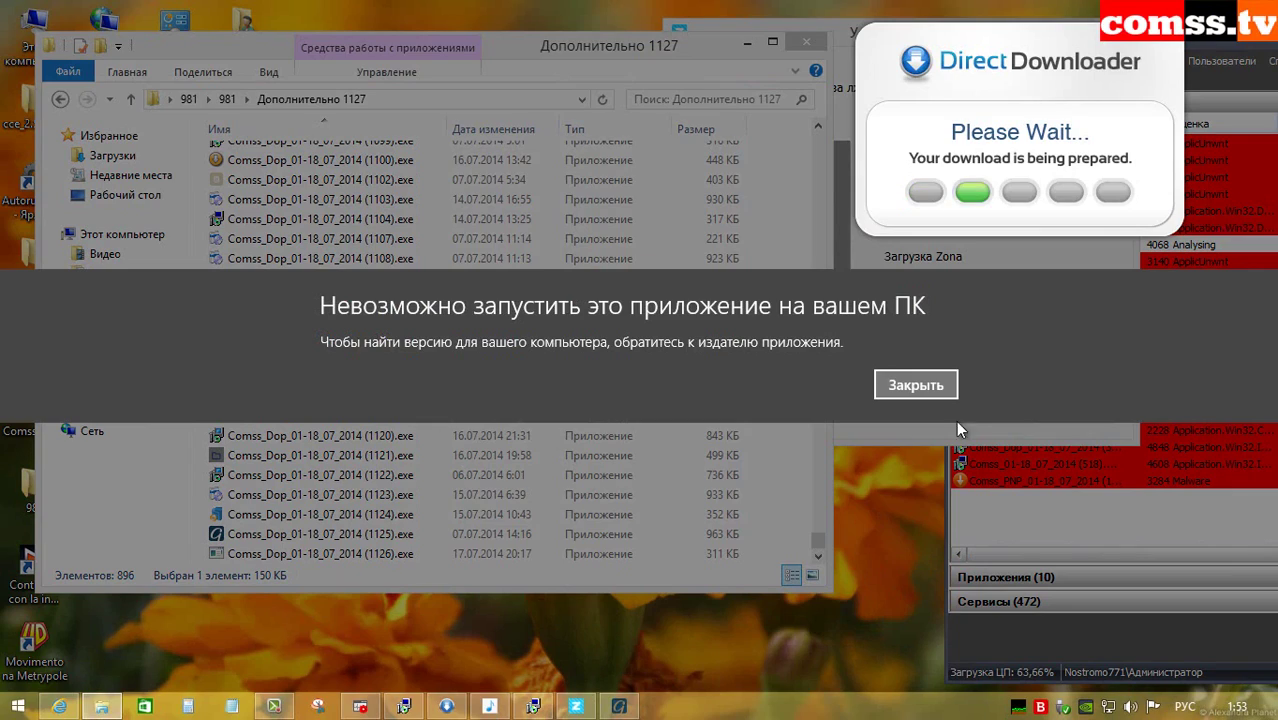
click(915, 385)
double_click(452, 280)
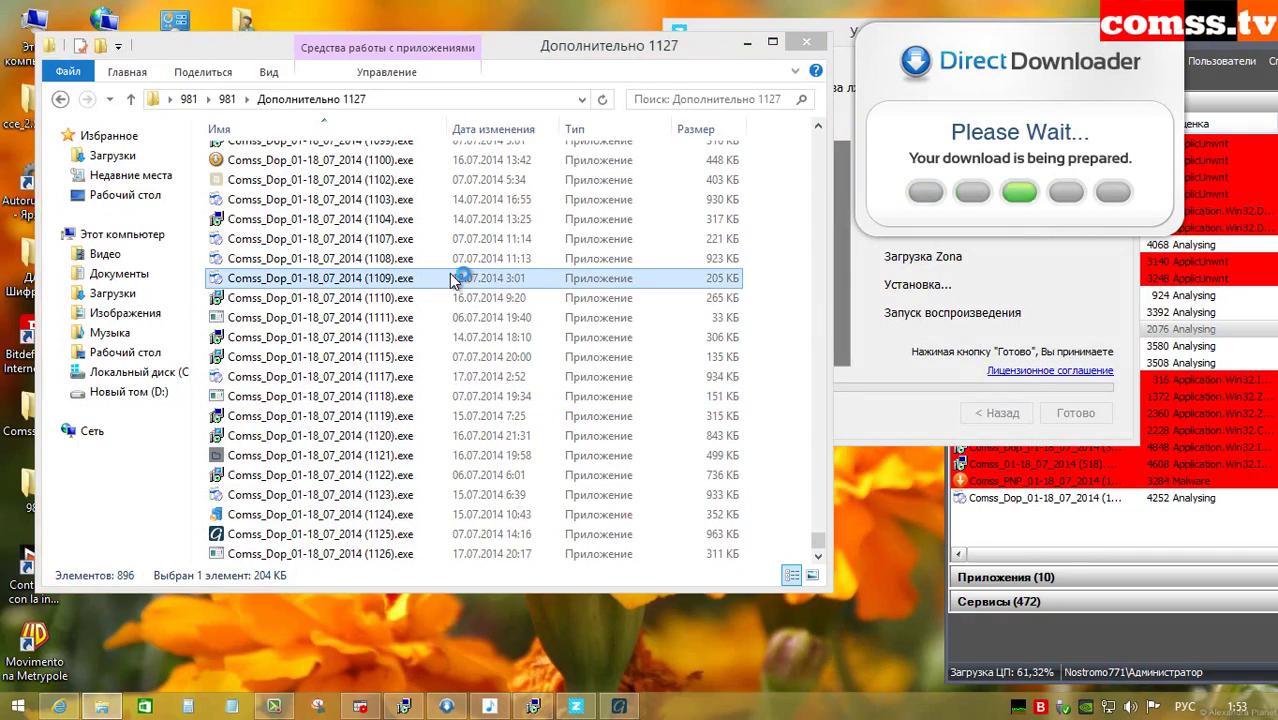
double_click(465, 376)
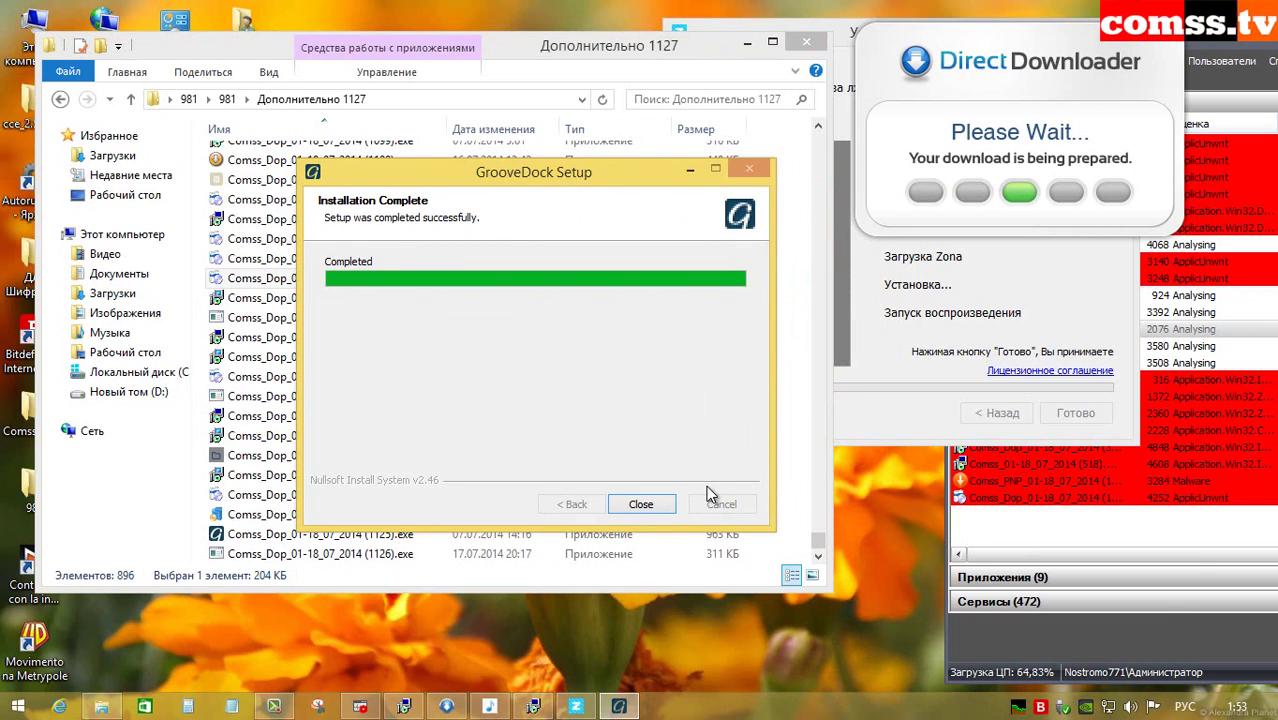
Step: Close the finished GrooveDock setup, cancel the failed download setup and dismiss both Bitdefender alerts
click(641, 504)
click(765, 408)
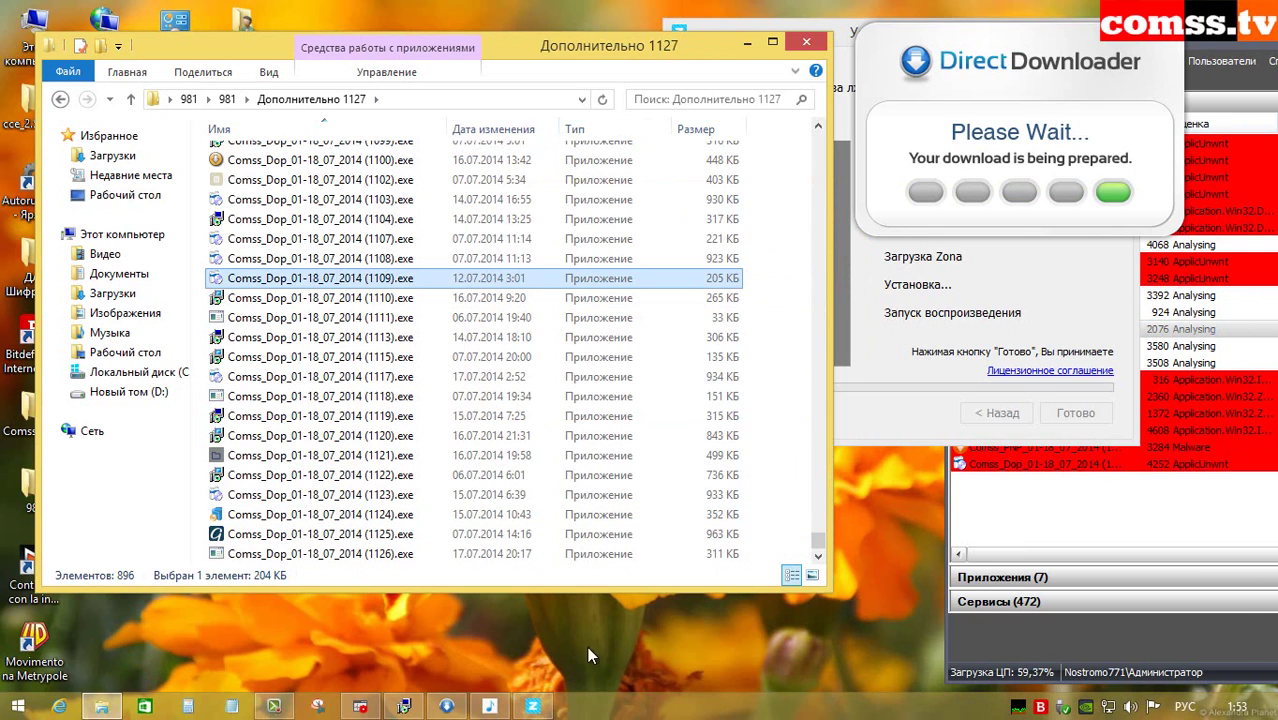
click(1232, 532)
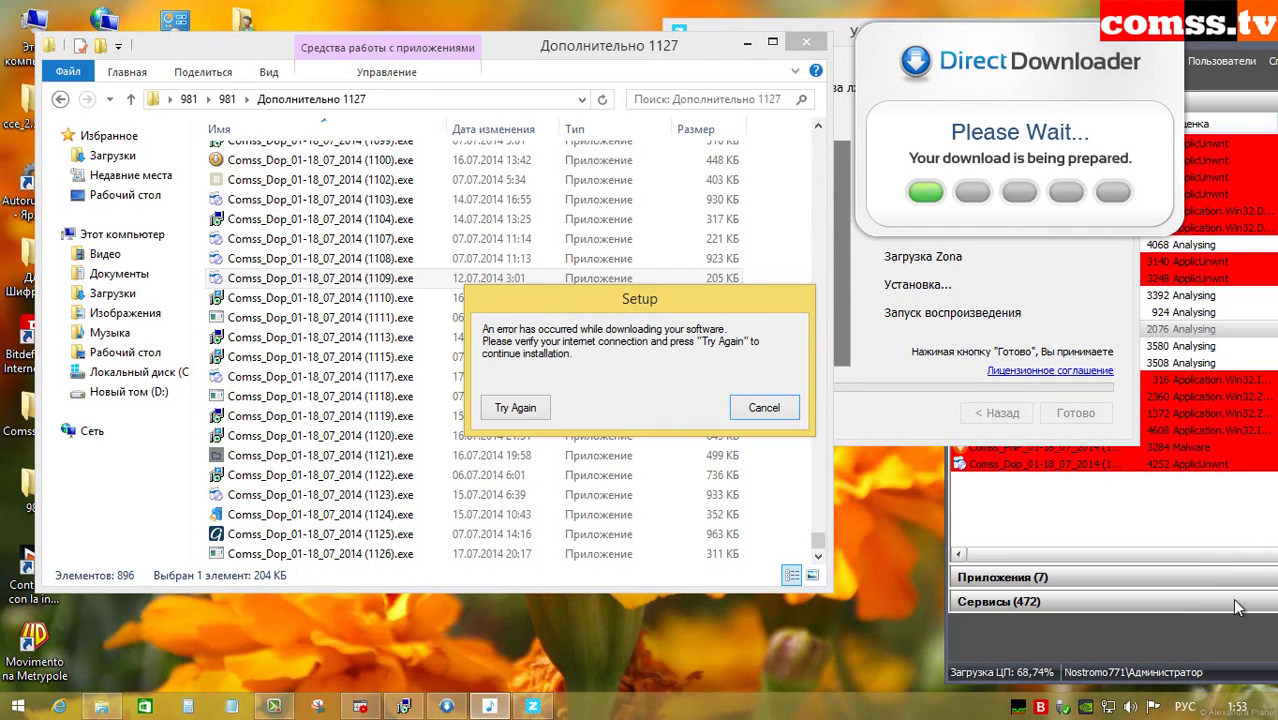
click(760, 408)
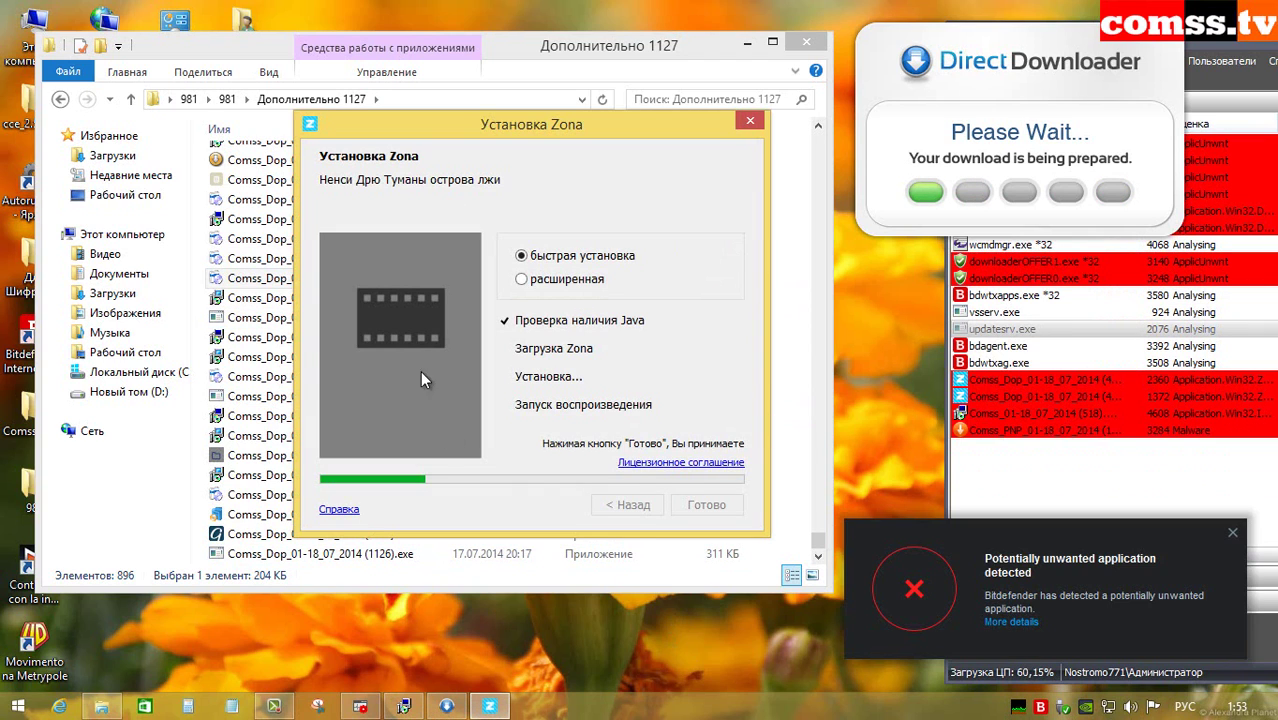
click(1232, 533)
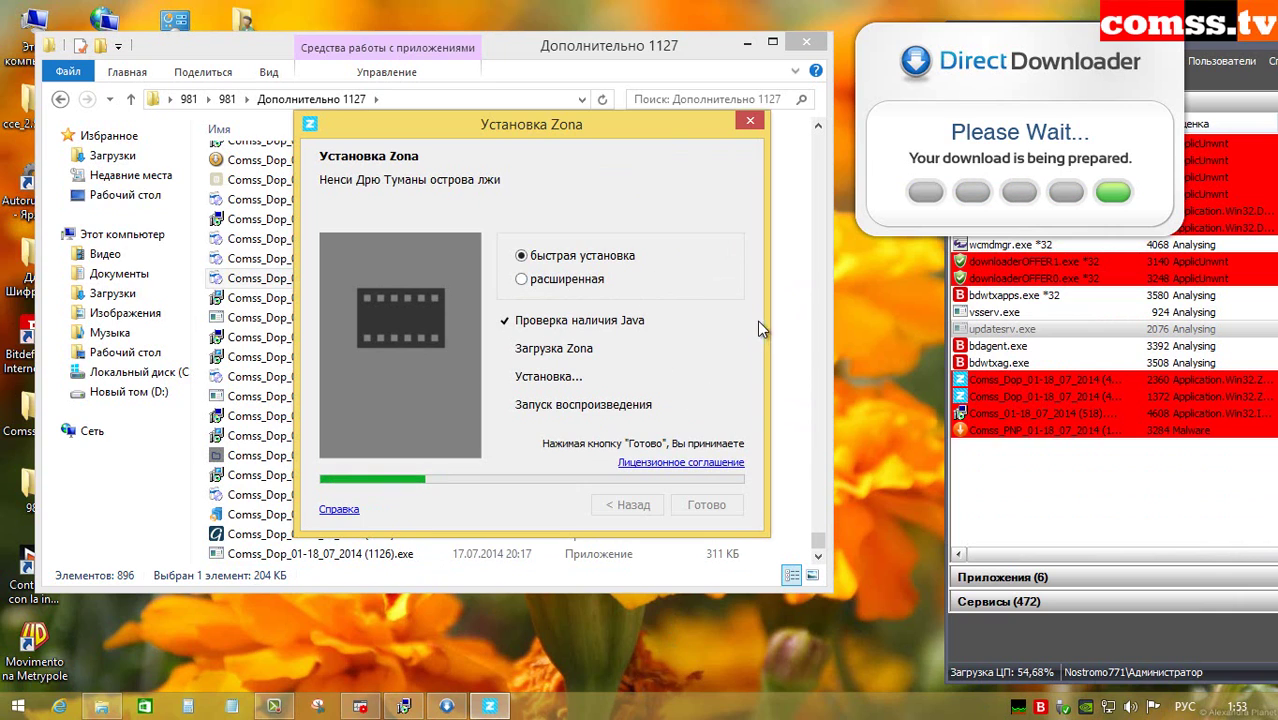
click(905, 166)
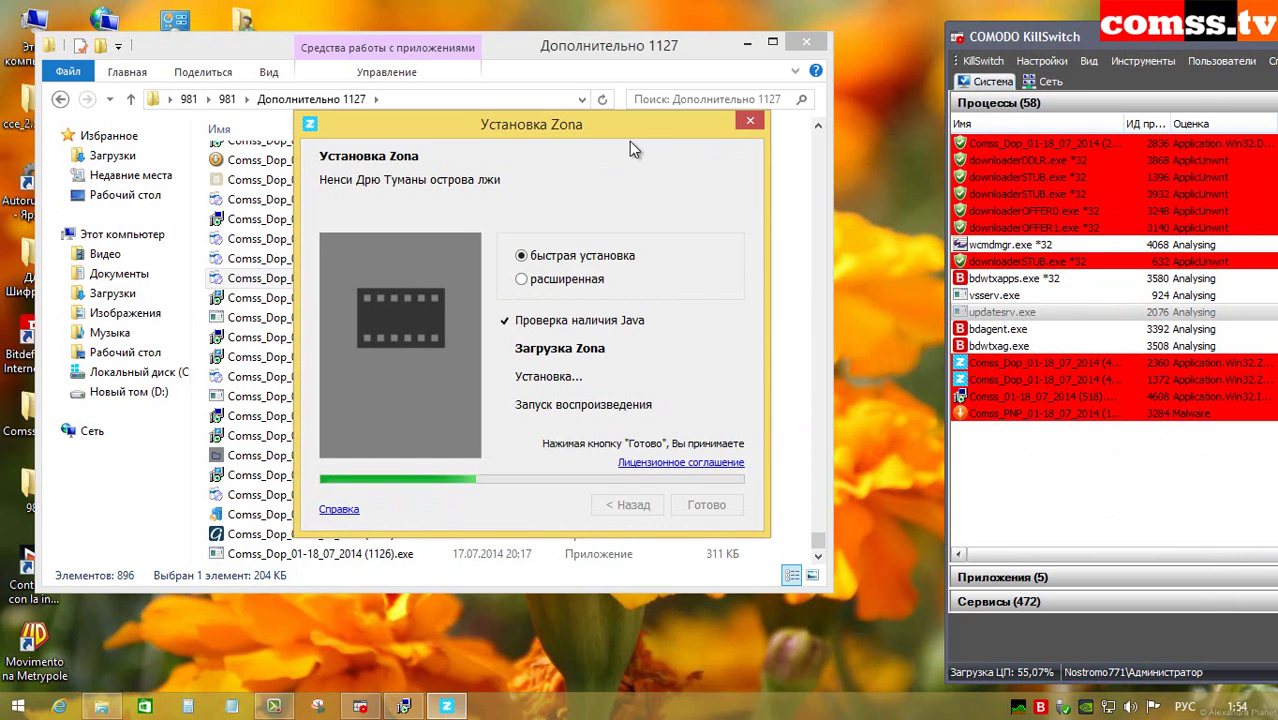
Step: Skip deleting all files still in use, applying the choice to every file
drag(643, 126, 742, 126)
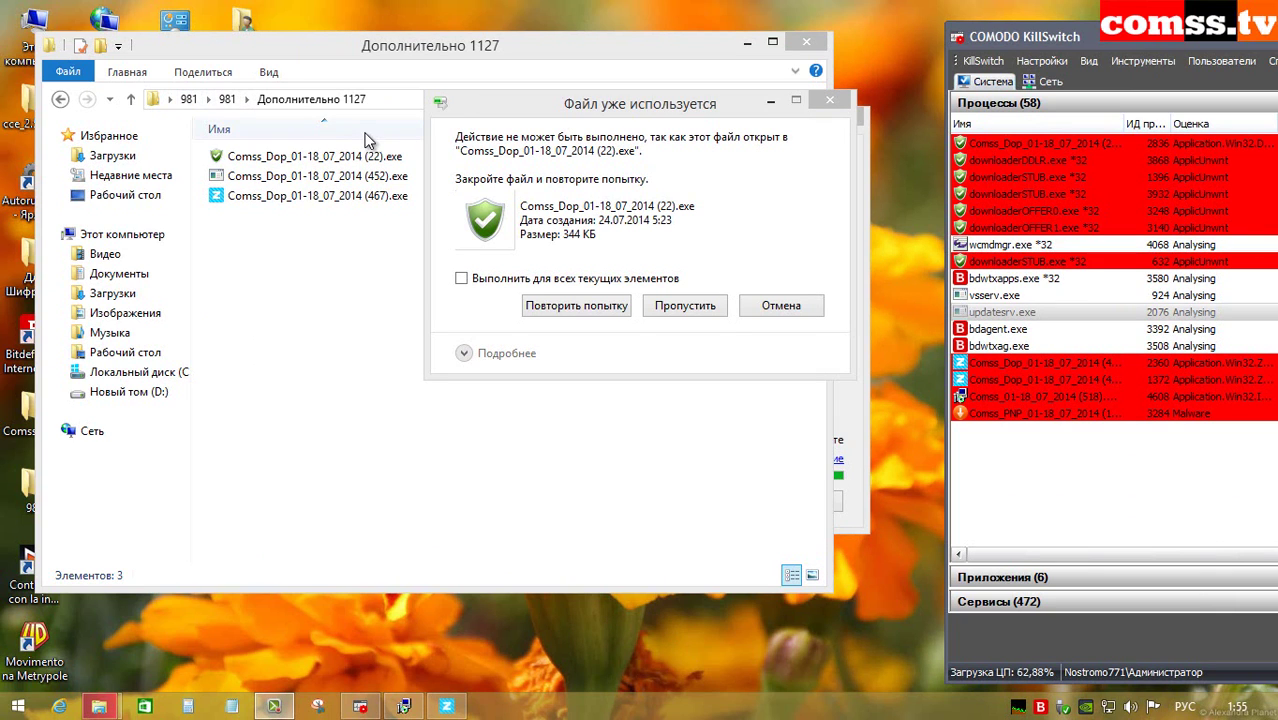
click(620, 283)
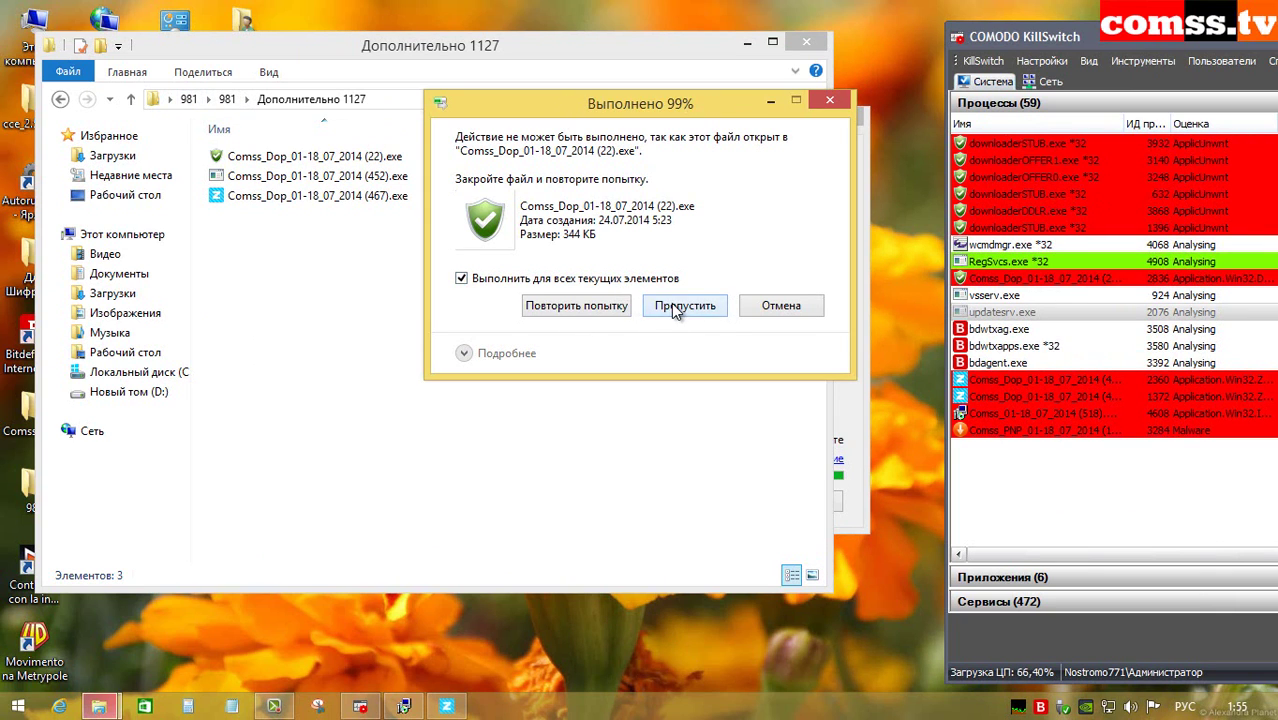
click(672, 305)
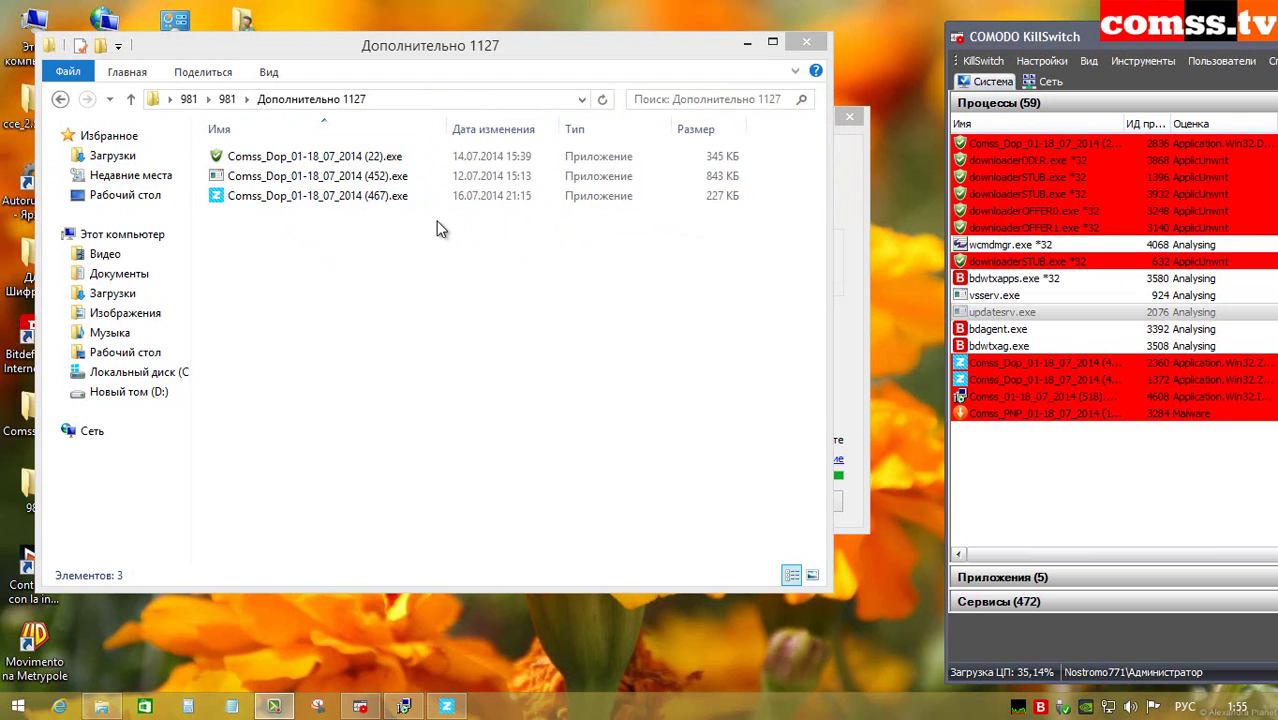
Step: Return to folder 981, close the completed Zona installer, and open Bat Virus 35
click(133, 100)
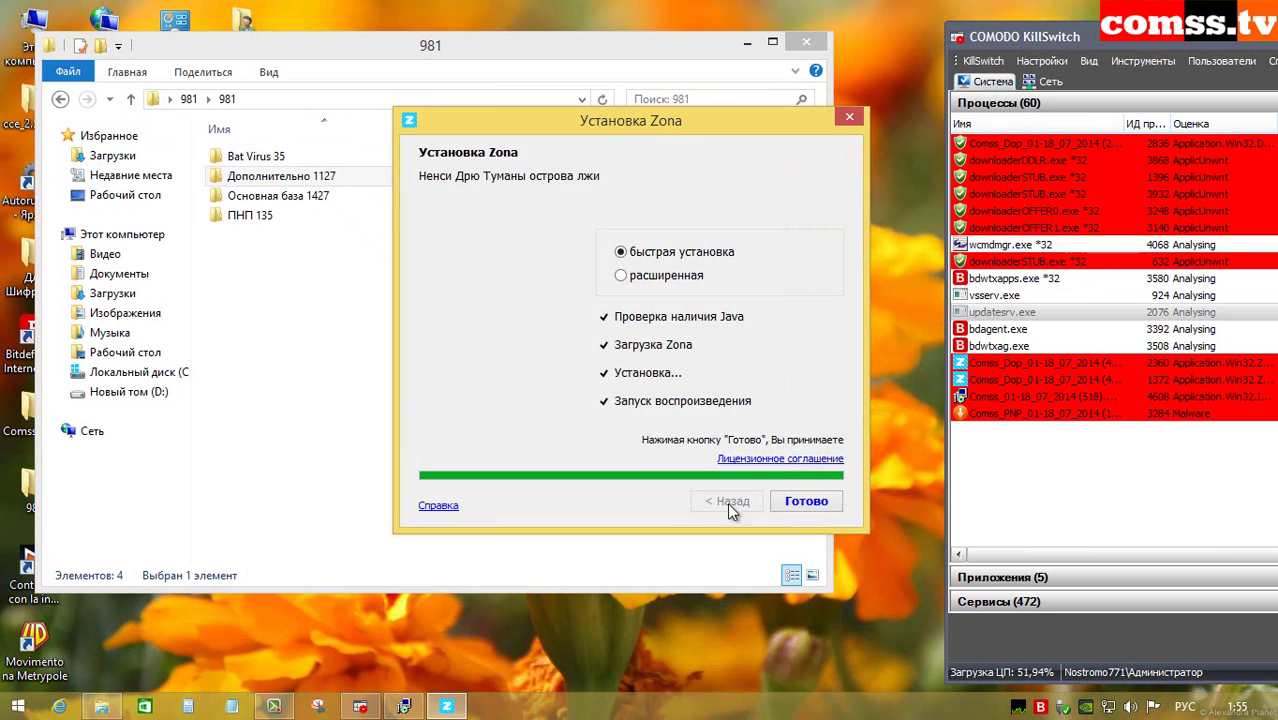
click(806, 502)
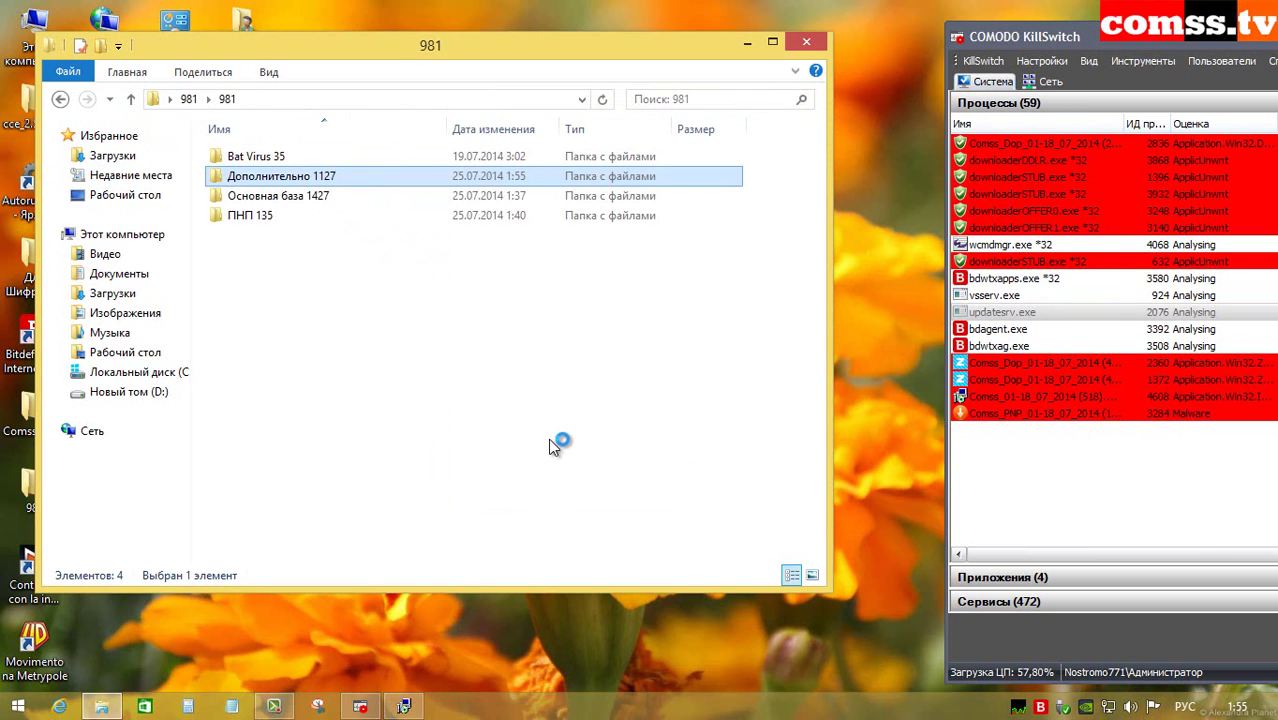
click(325, 158)
double_click(323, 156)
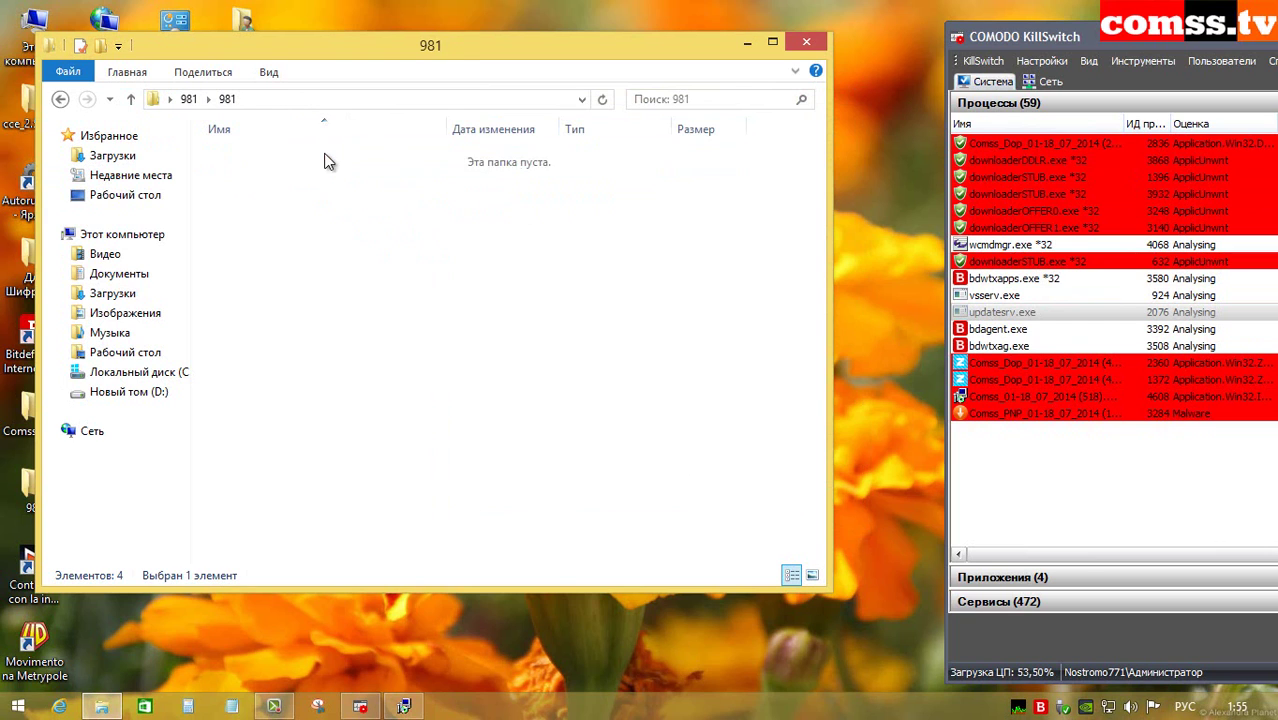
click(342, 158)
Step: Open Bat Virus and run the Recycle Bin renaming and mouse-button swapping scripts
double_click(340, 158)
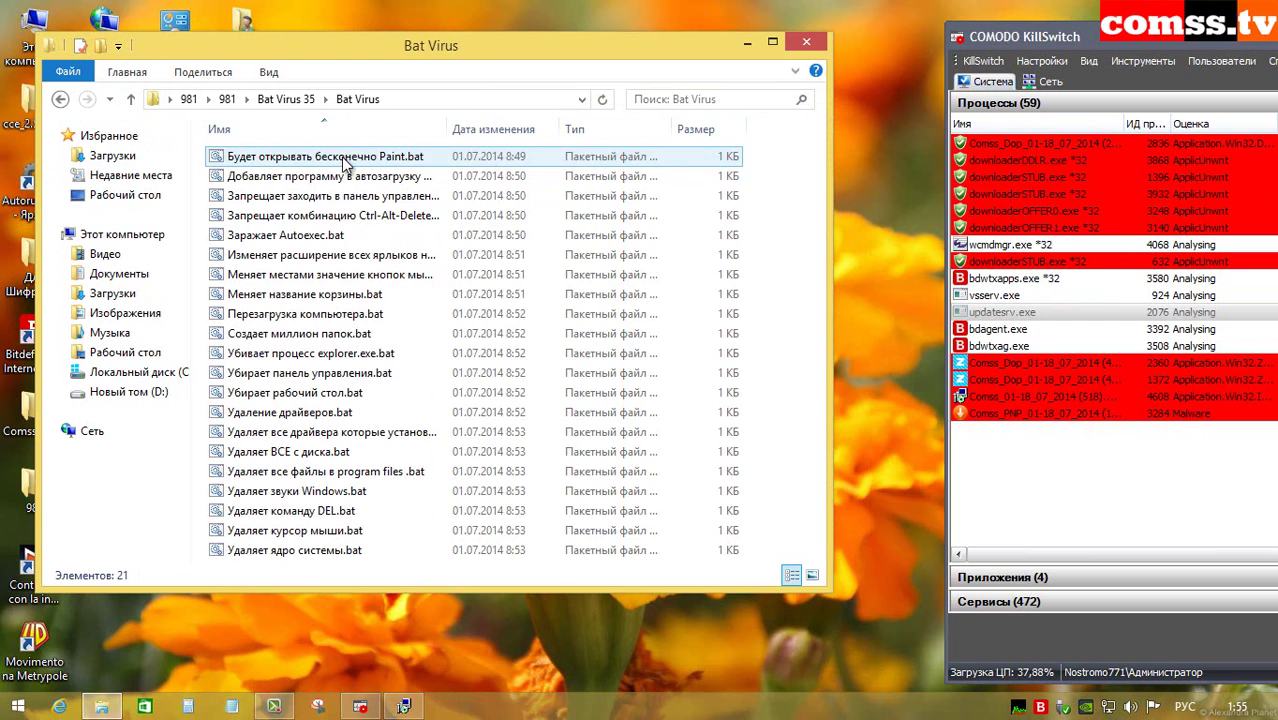
click(358, 295)
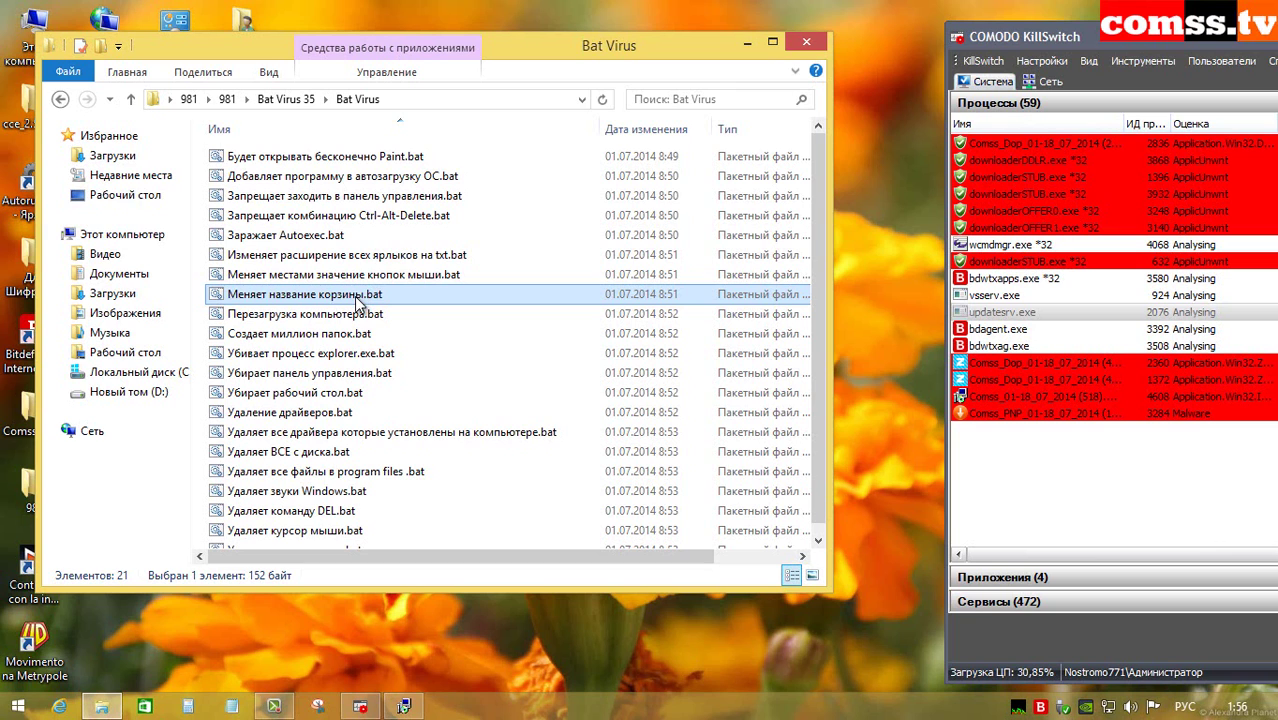
double_click(358, 295)
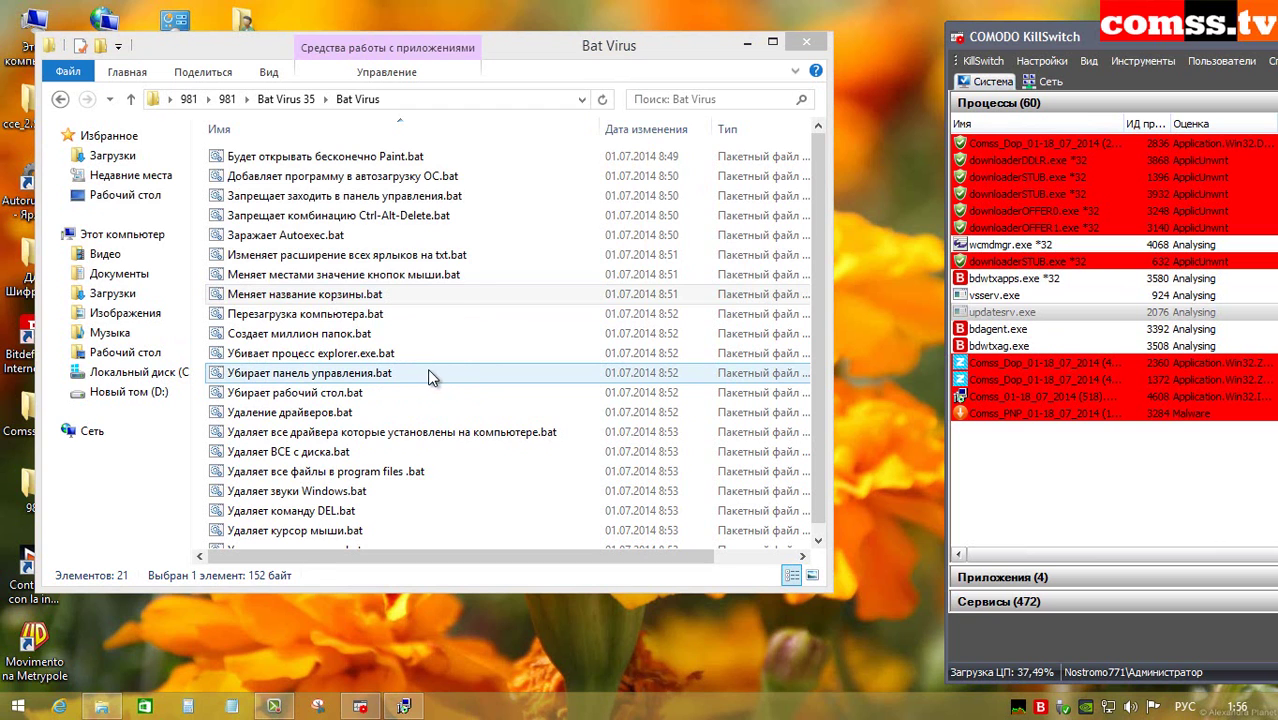
double_click(379, 279)
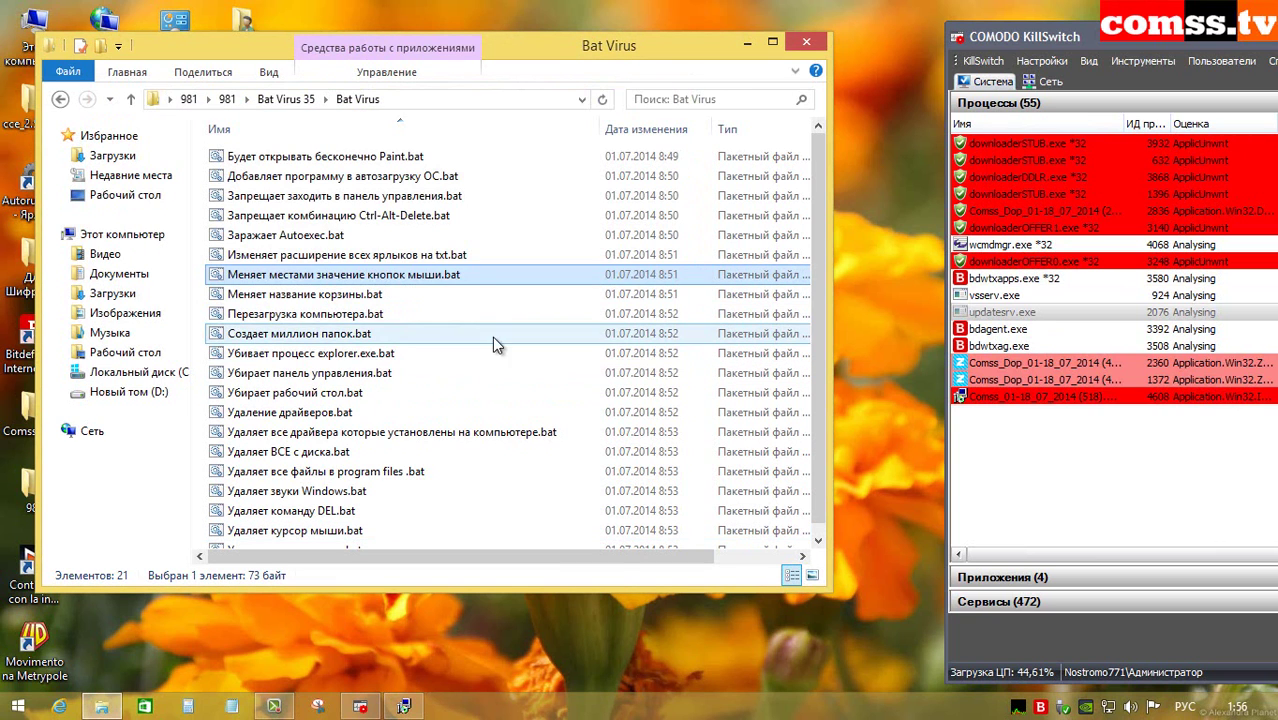
right_click(443, 344)
right_click(318, 296)
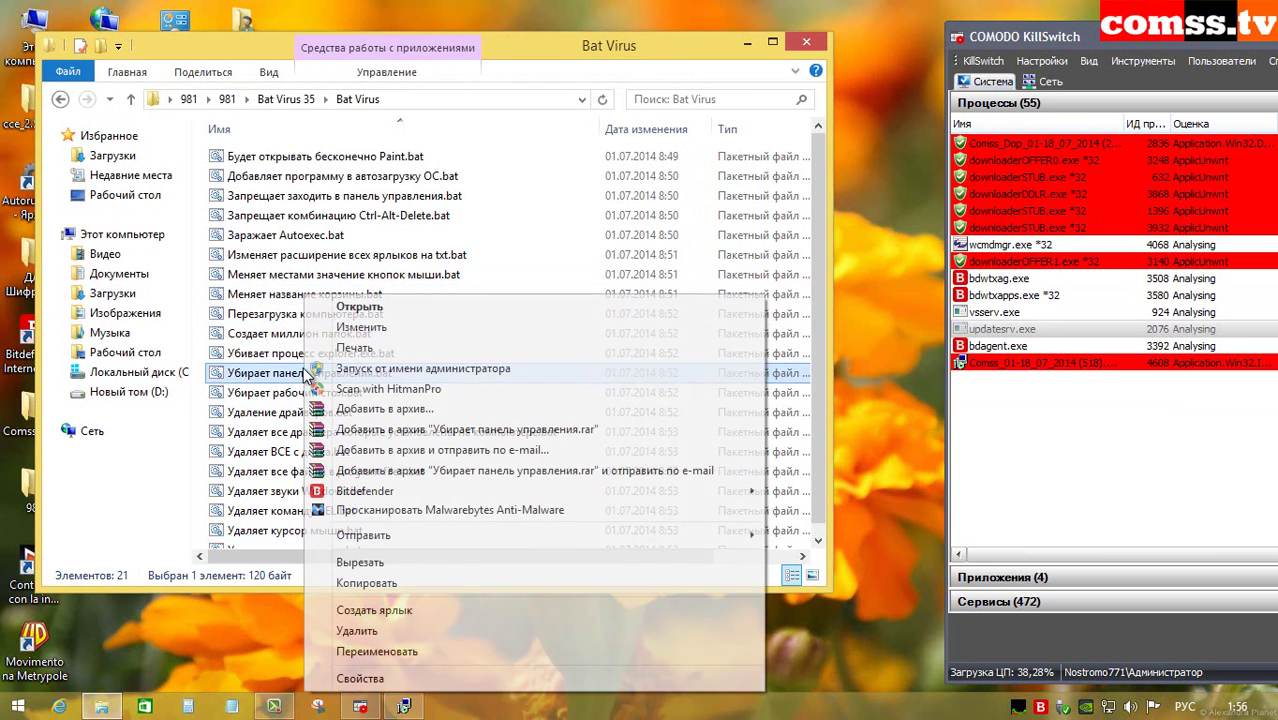
key(Escape)
Step: Run Добавляет программу в автозагрузку ОС.bat through its Открыть context command
click(350, 256)
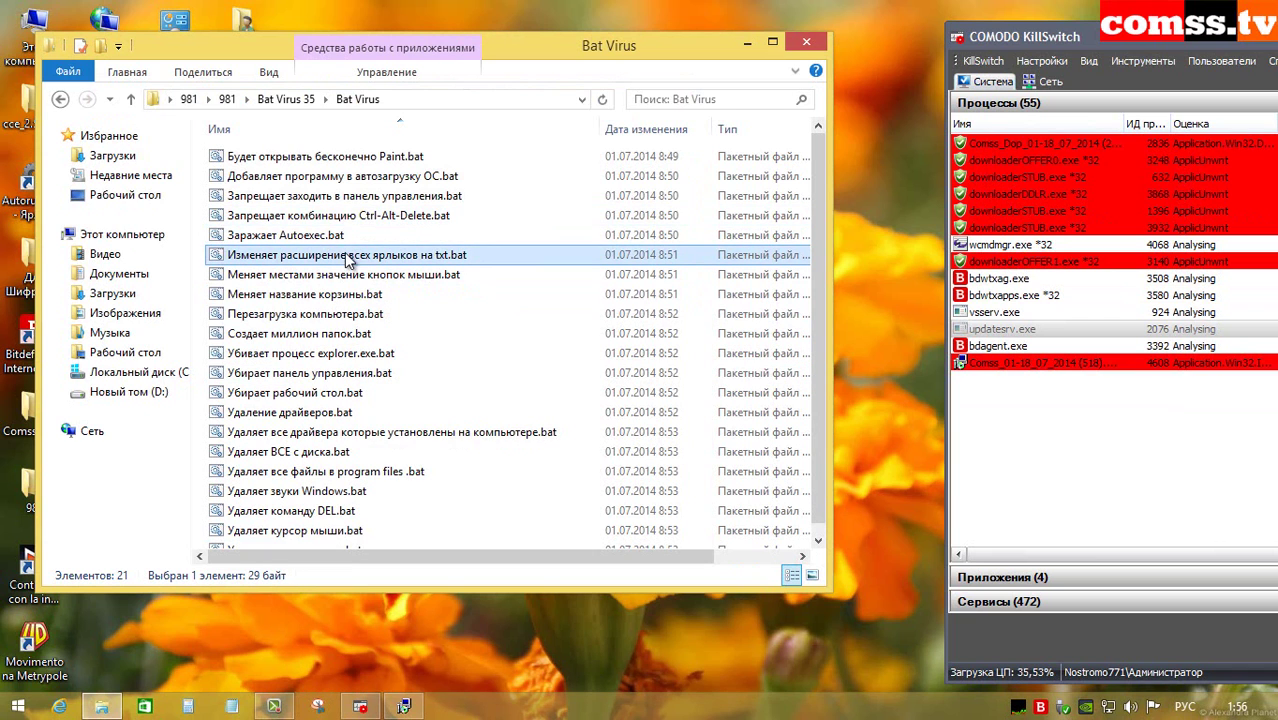
click(337, 182)
right_click(336, 182)
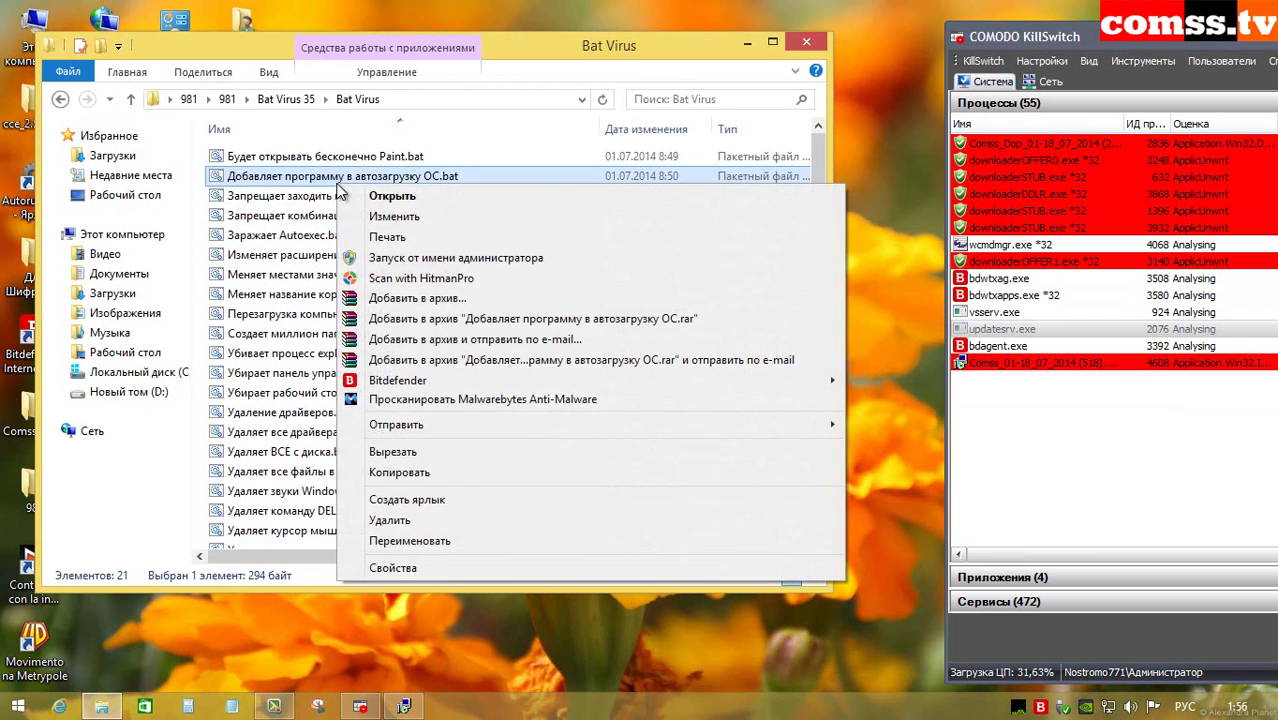
click(379, 190)
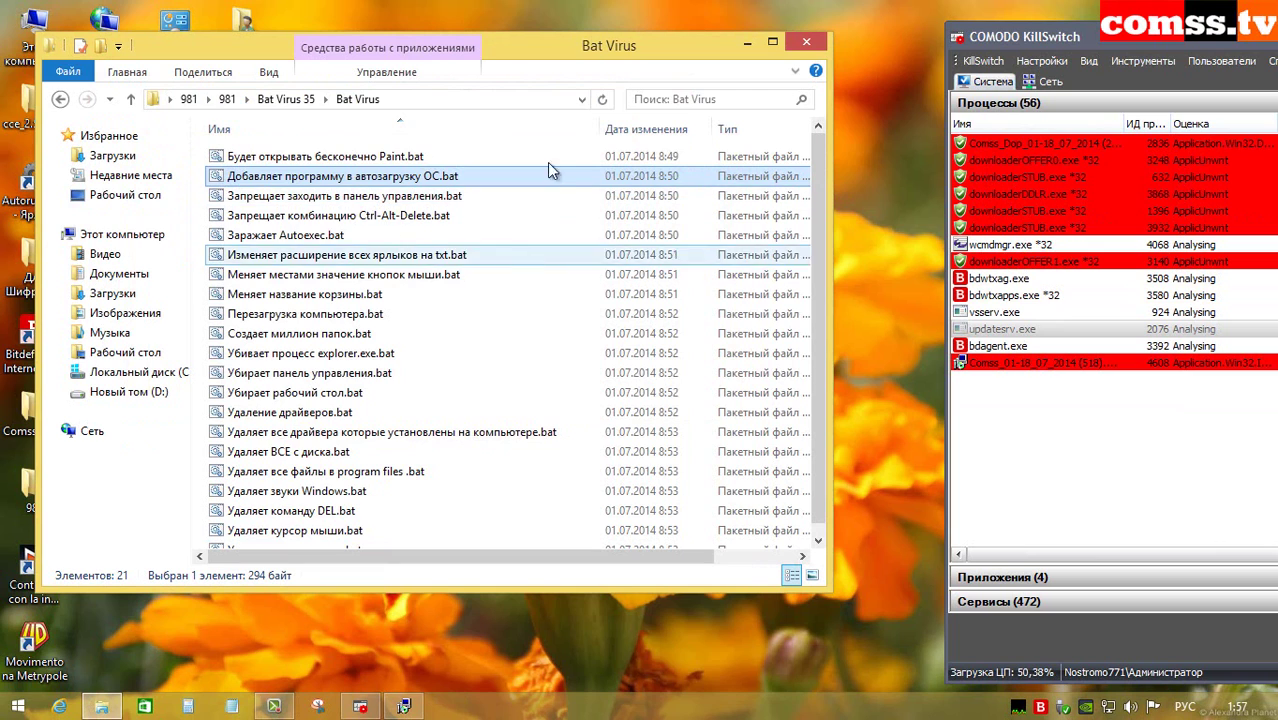
right_click(397, 200)
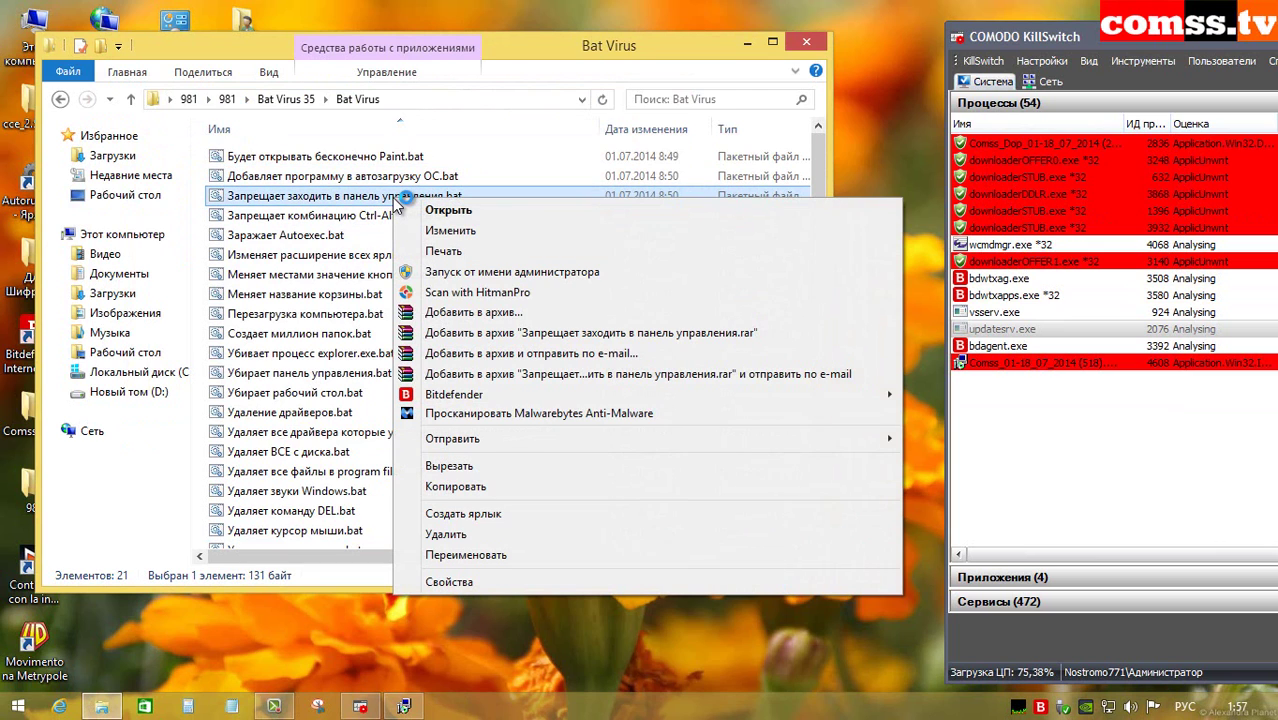
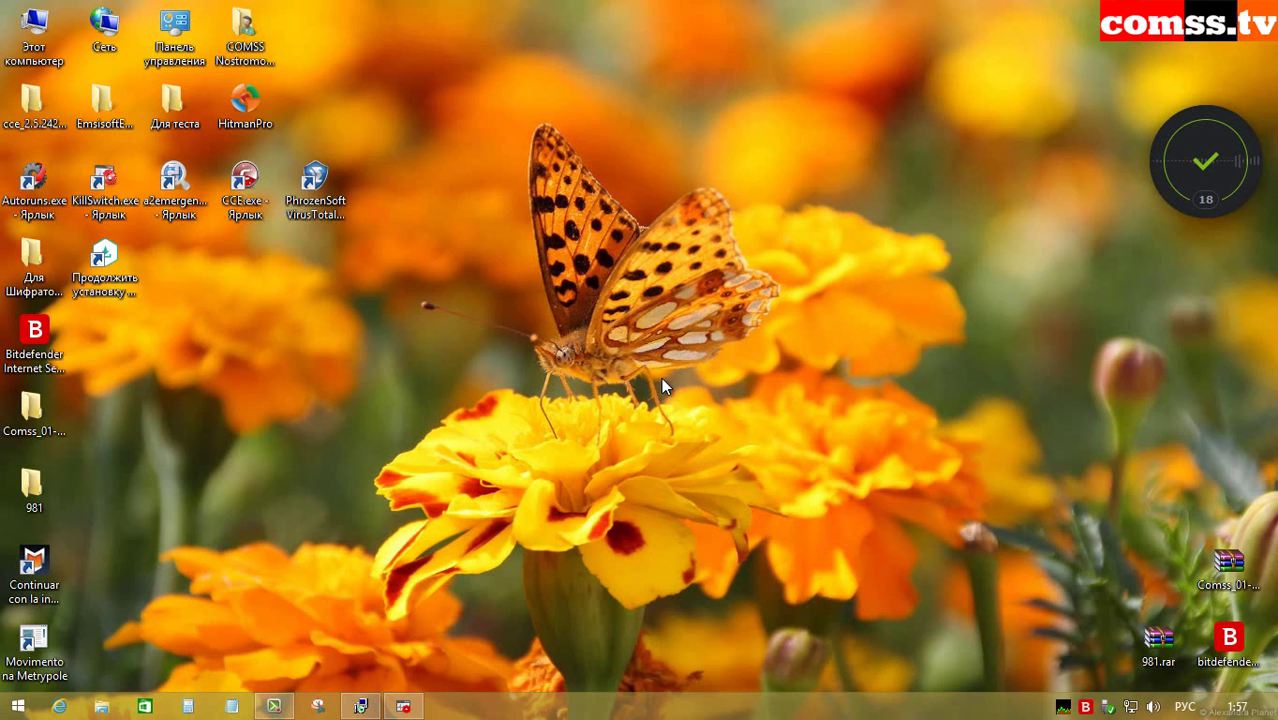
Step: Try the COMSS Nostromo shortcut and Control Panel, dismissing the restriction and explorer.exe errors
double_click(245, 30)
click(851, 354)
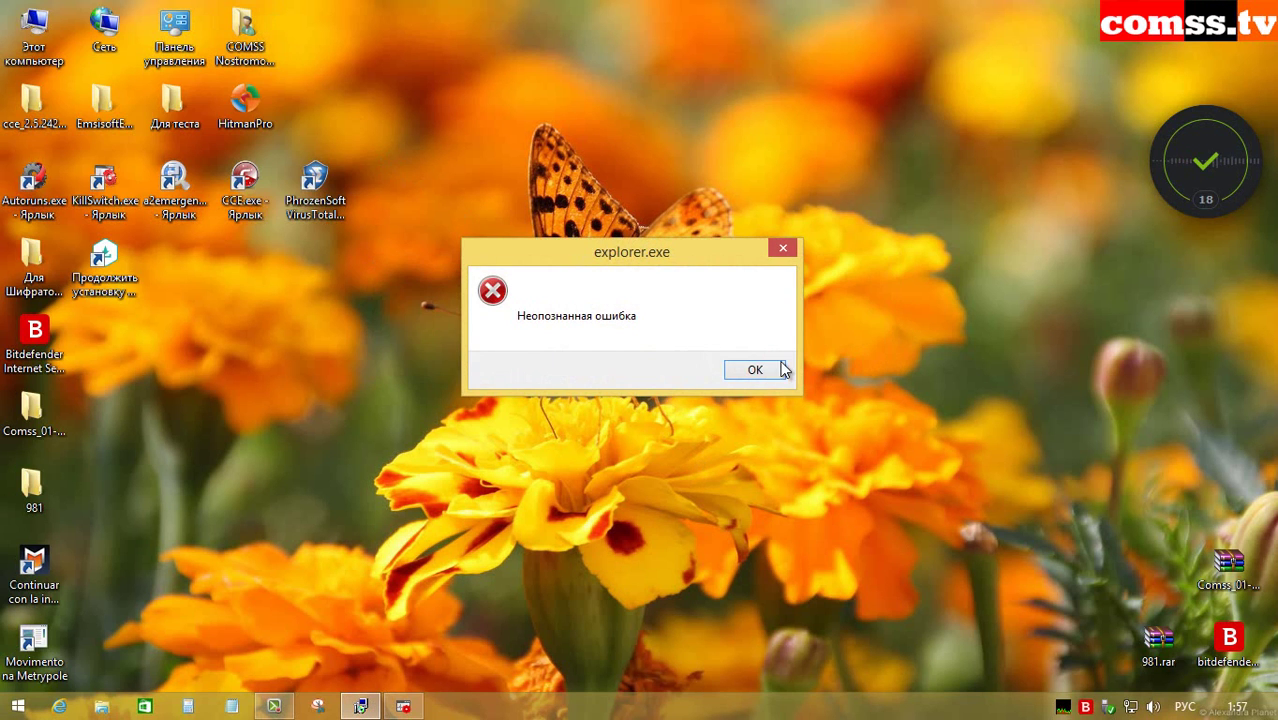
click(756, 370)
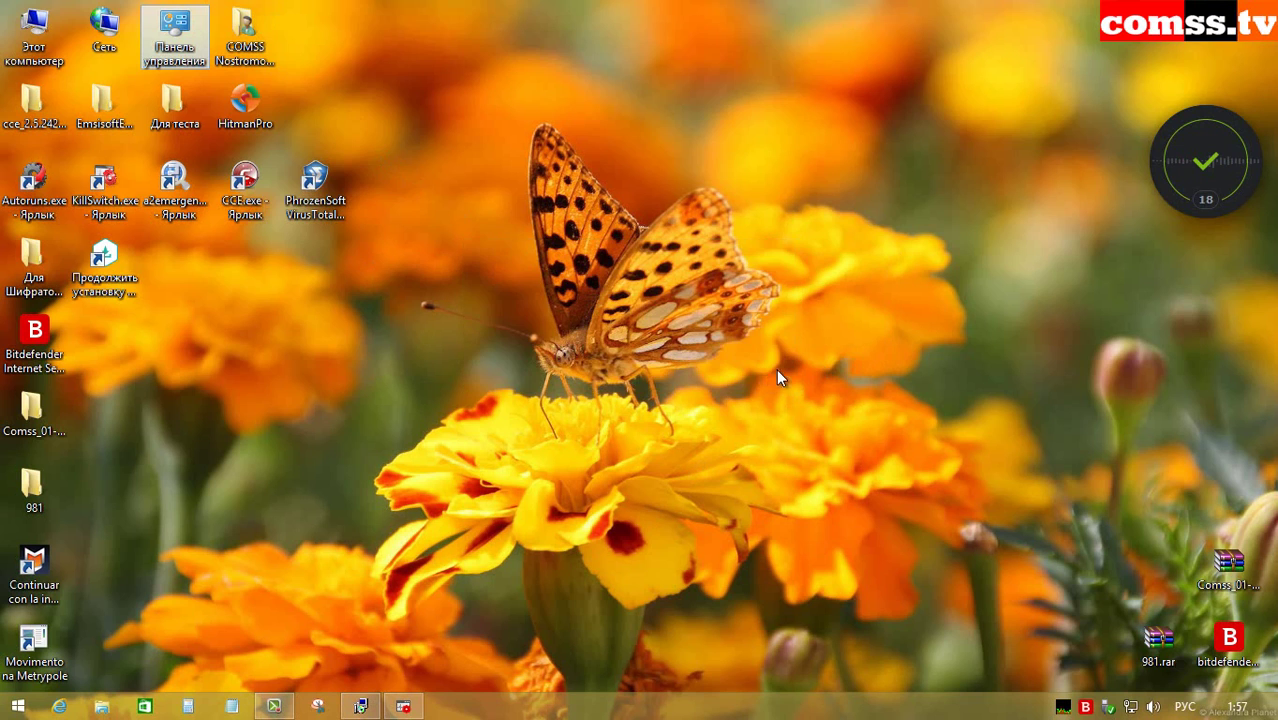
double_click(172, 32)
click(847, 354)
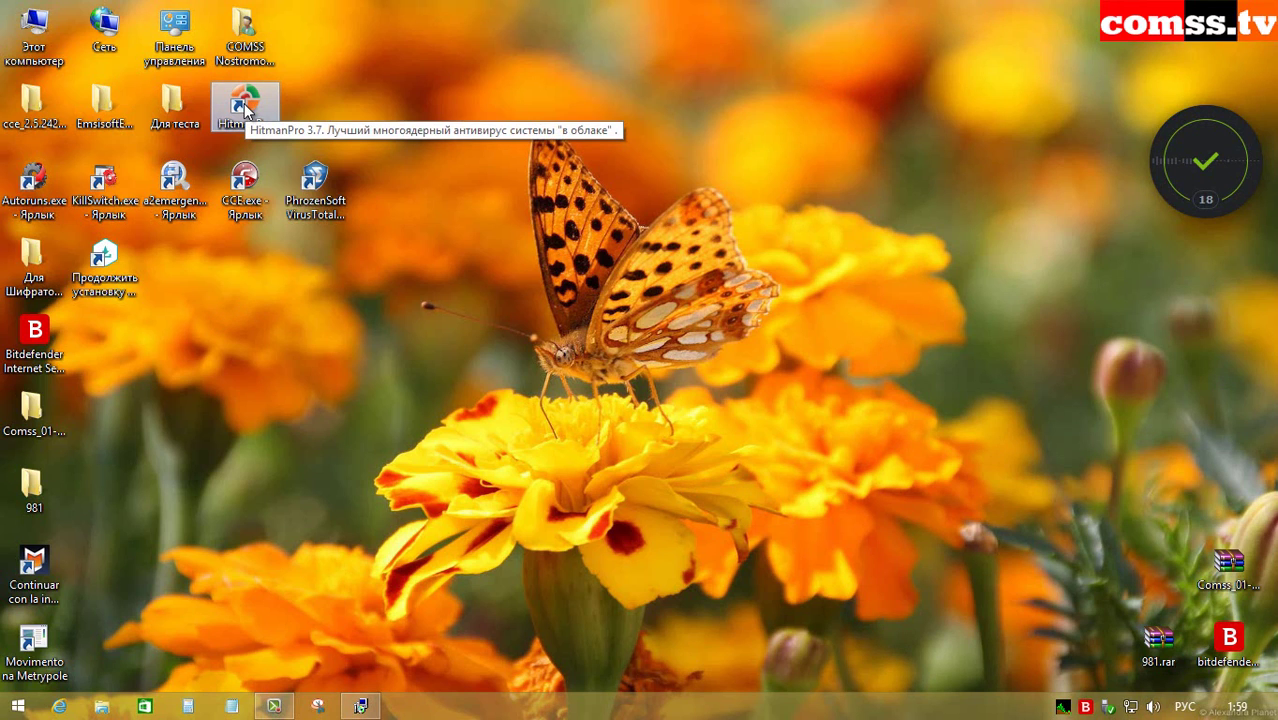
Step: Launch HitmanPro, run its malware scan, and view the first result's detection name
double_click(245, 105)
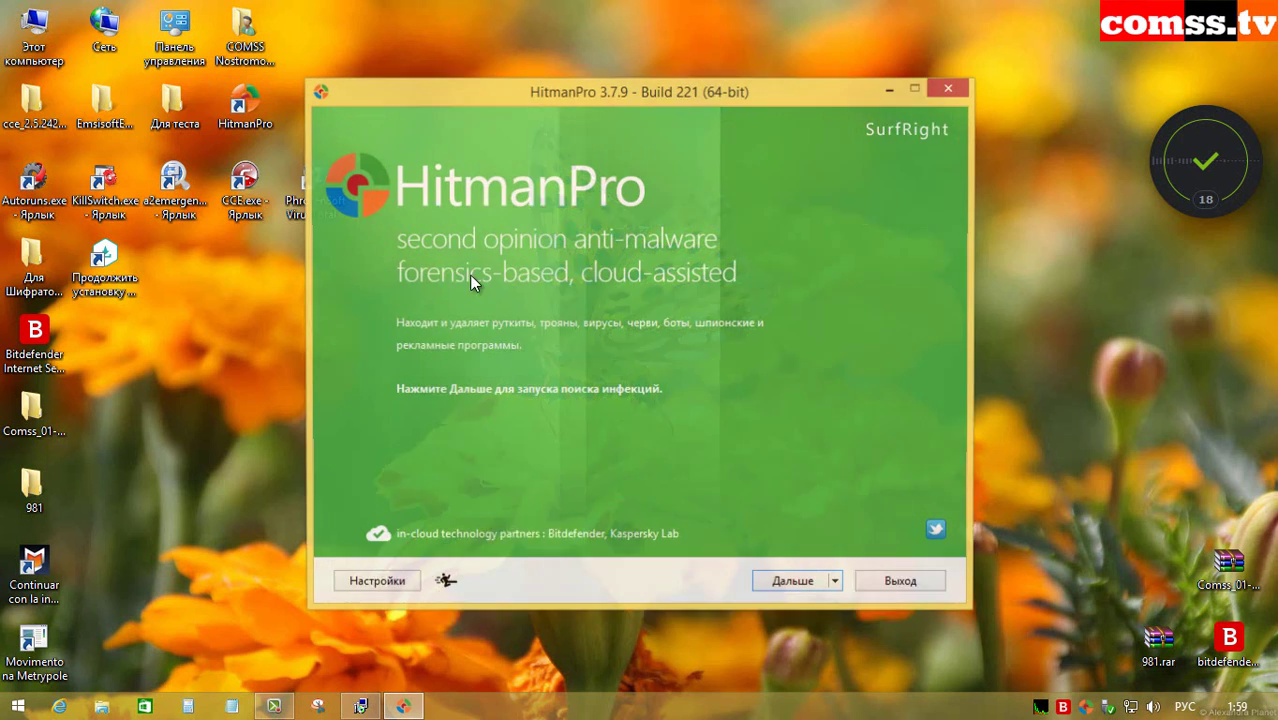
key(Return)
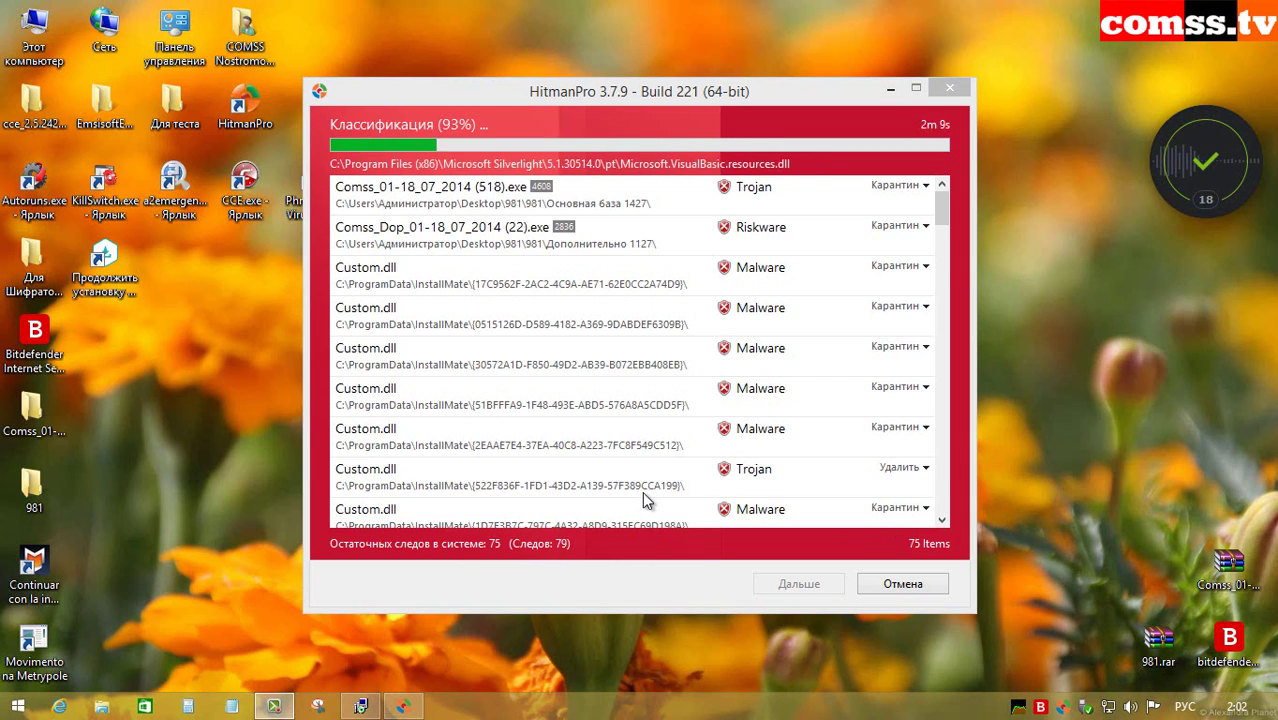
click(614, 197)
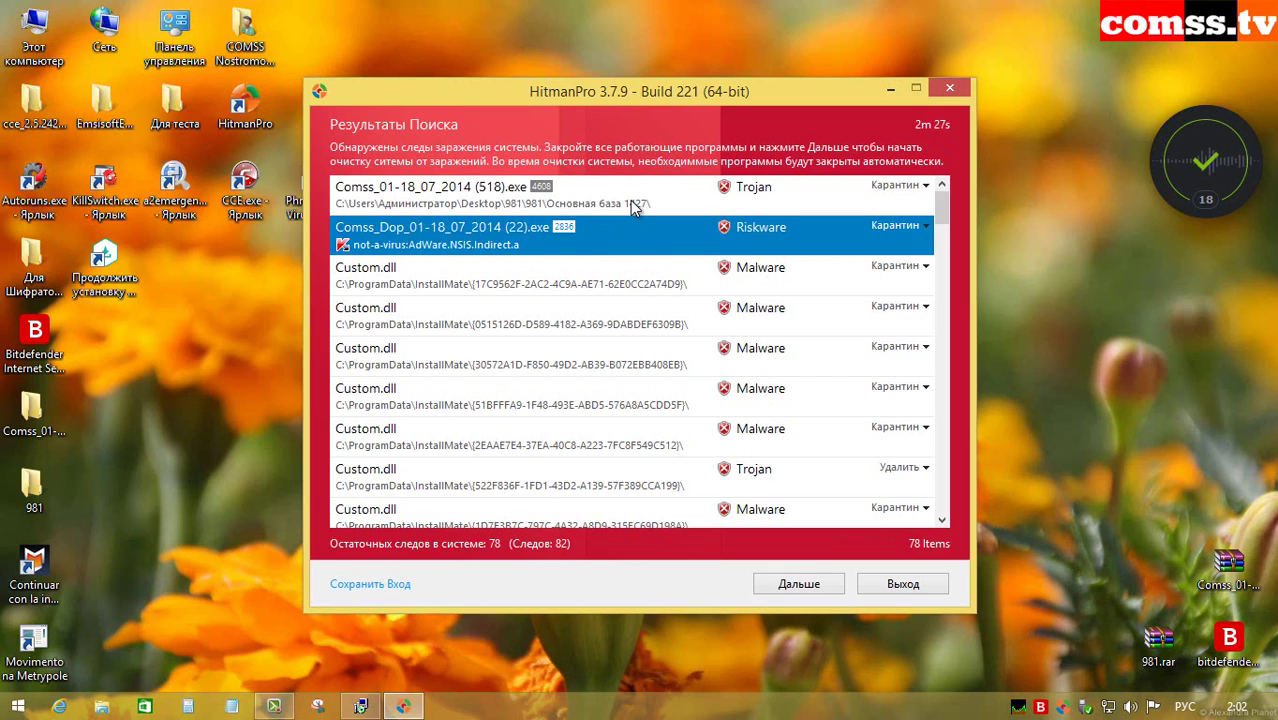
click(620, 237)
click(652, 284)
click(649, 320)
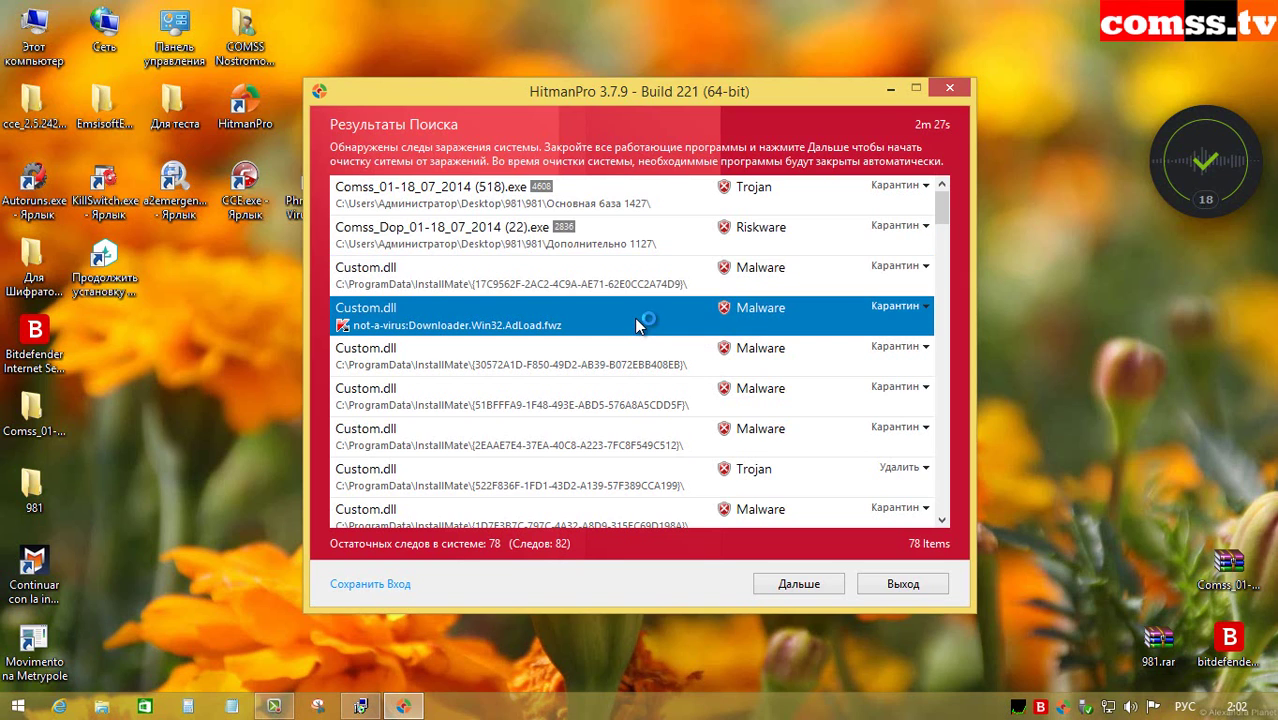
click(644, 360)
click(636, 400)
click(632, 428)
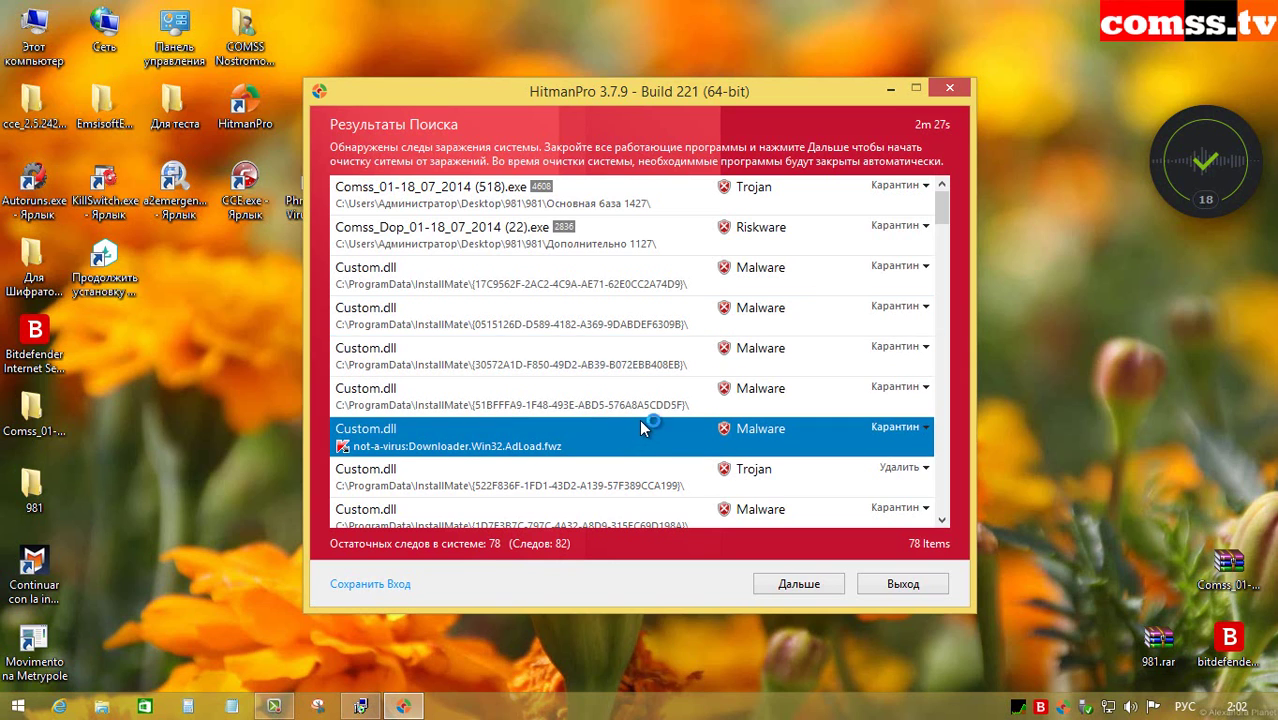
scroll(640, 419, down, 2)
click(594, 245)
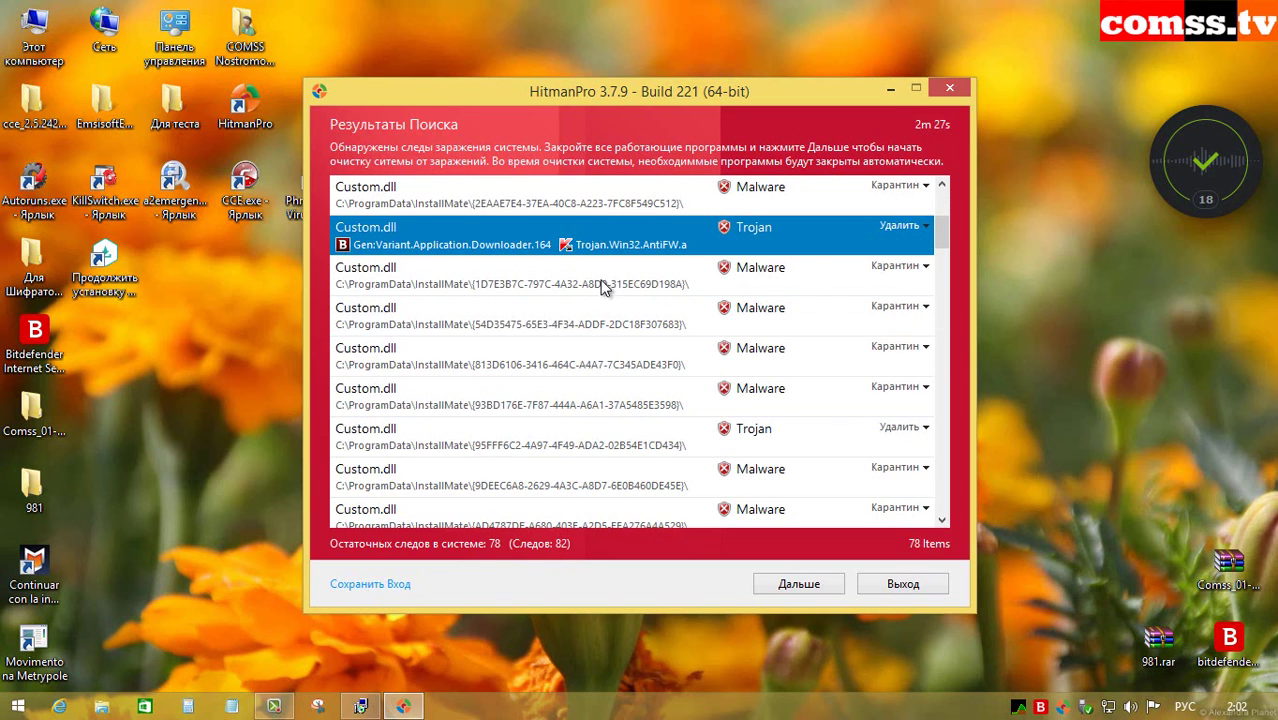
click(595, 196)
click(535, 245)
click(620, 268)
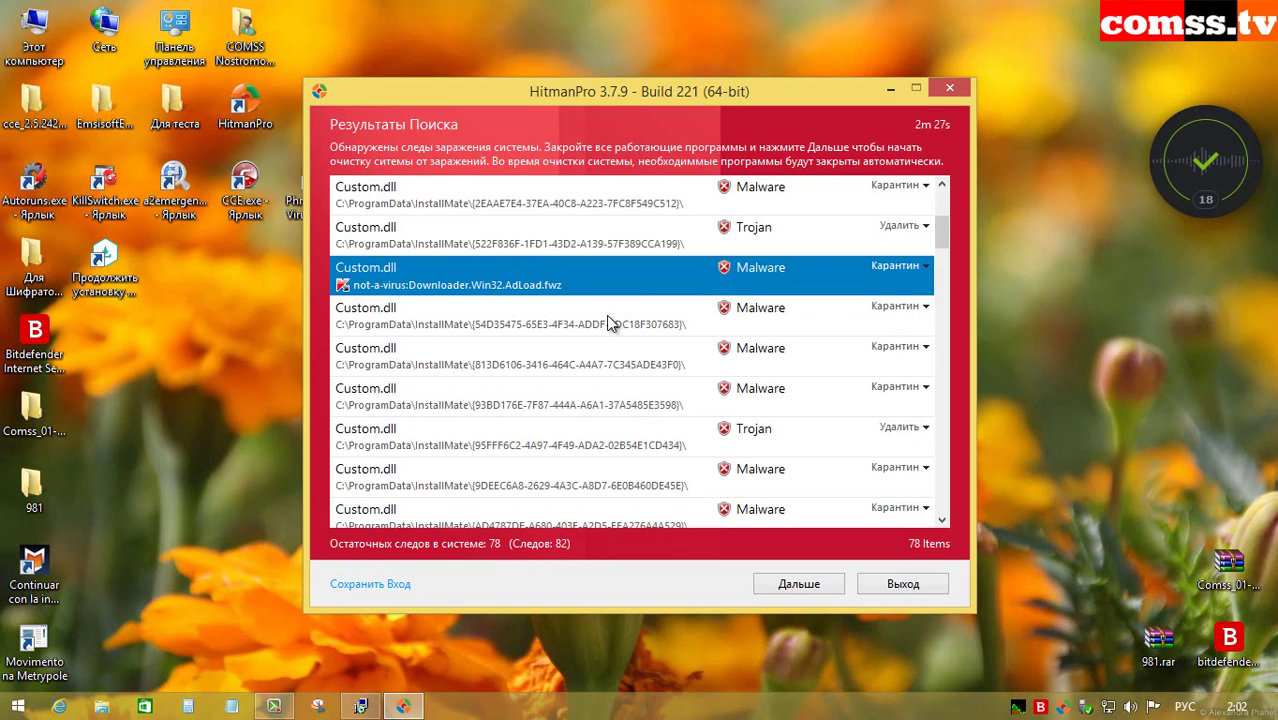
click(606, 315)
click(630, 400)
click(621, 428)
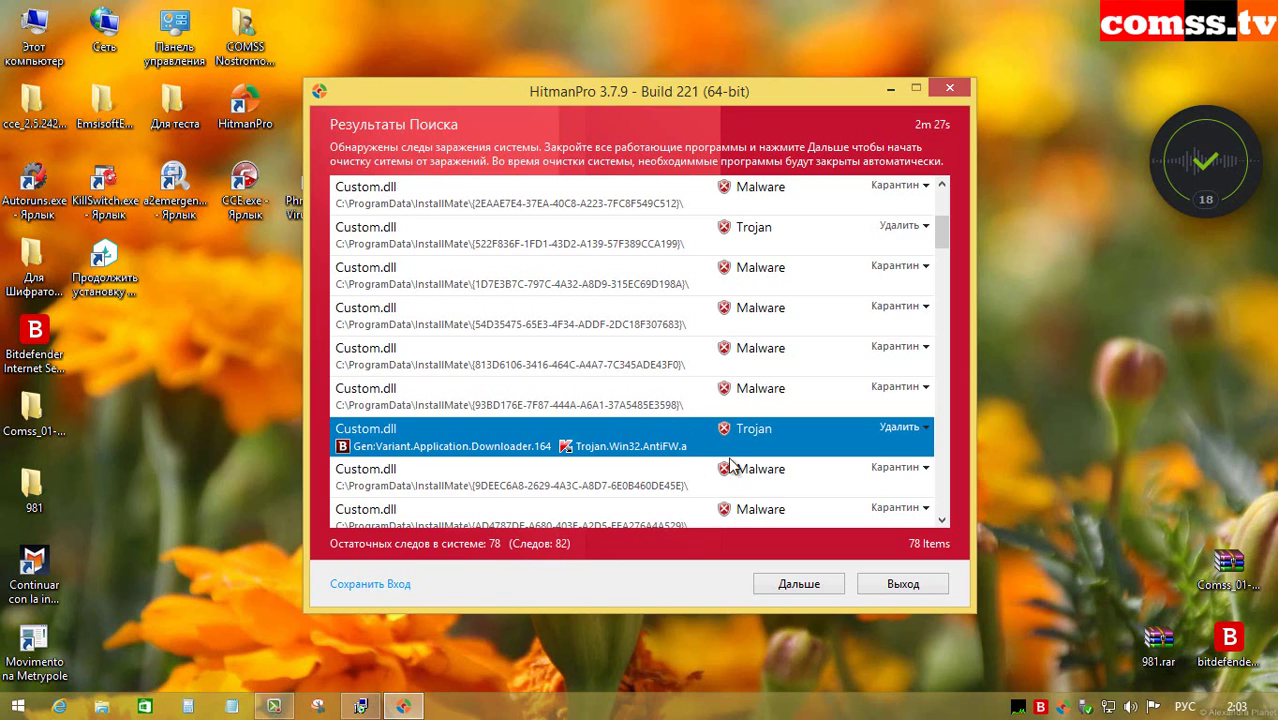
click(674, 476)
scroll(698, 395, down, 3)
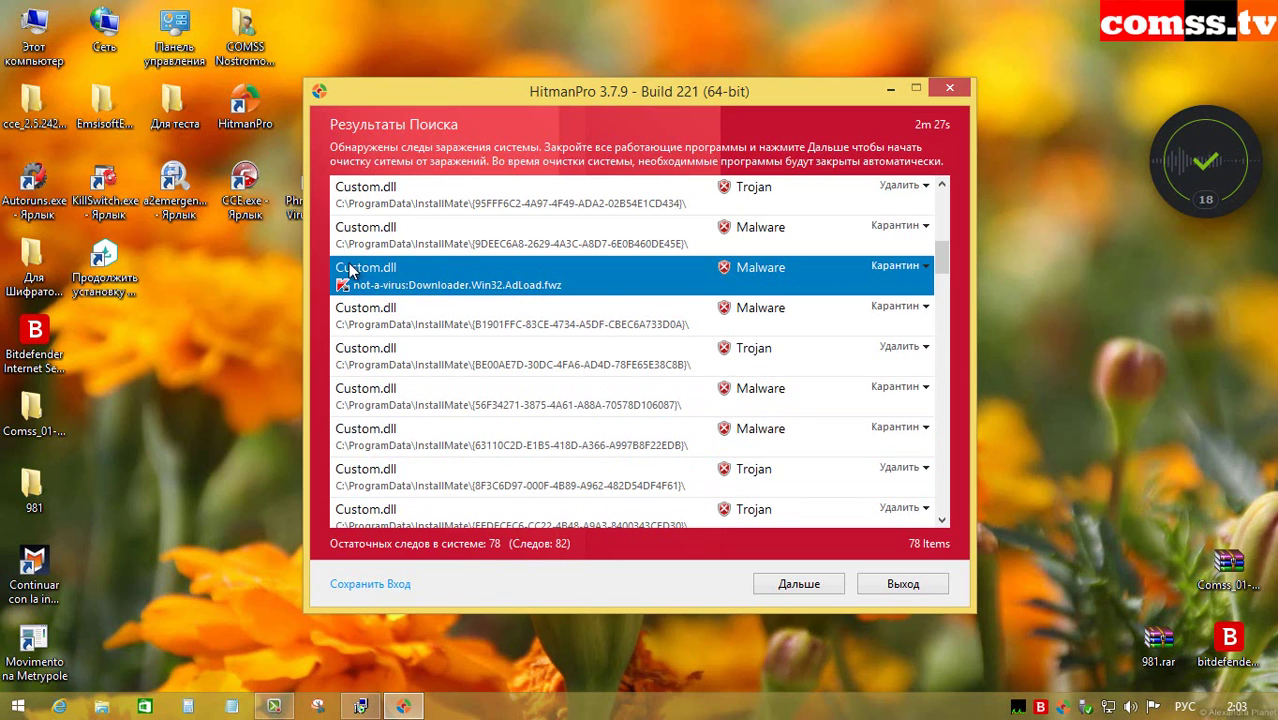
click(622, 328)
click(640, 363)
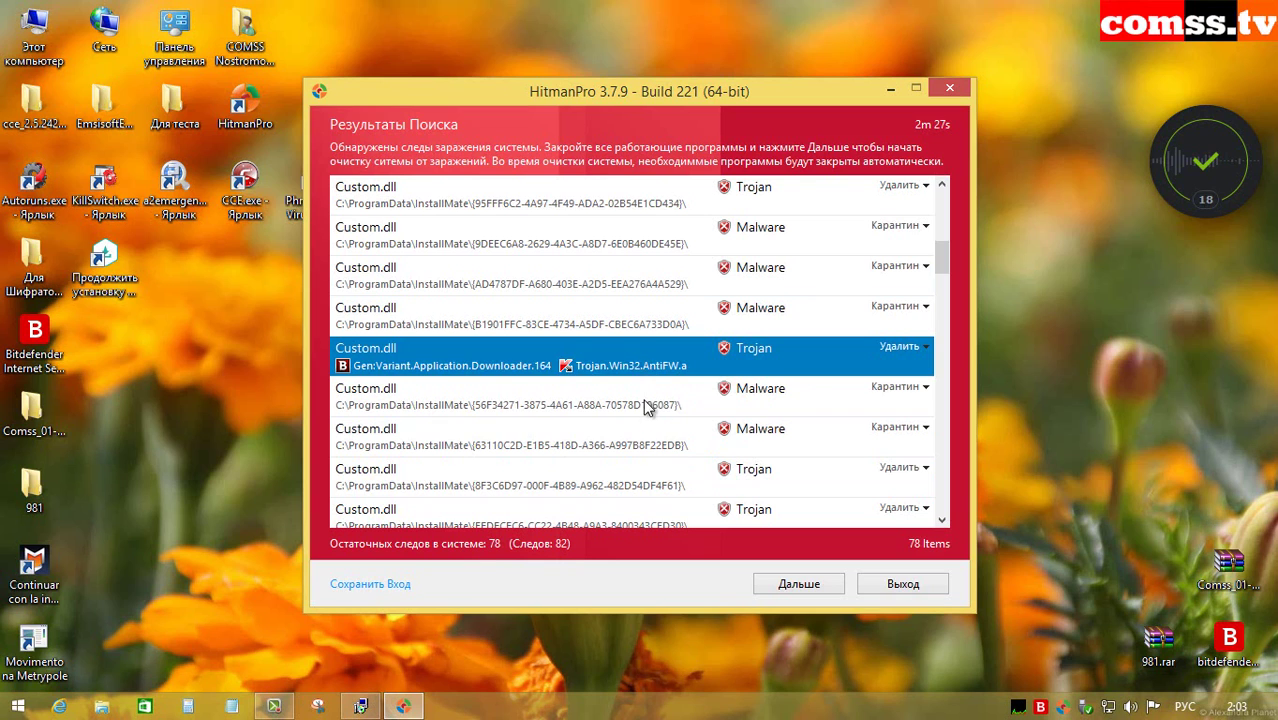
click(648, 400)
click(645, 447)
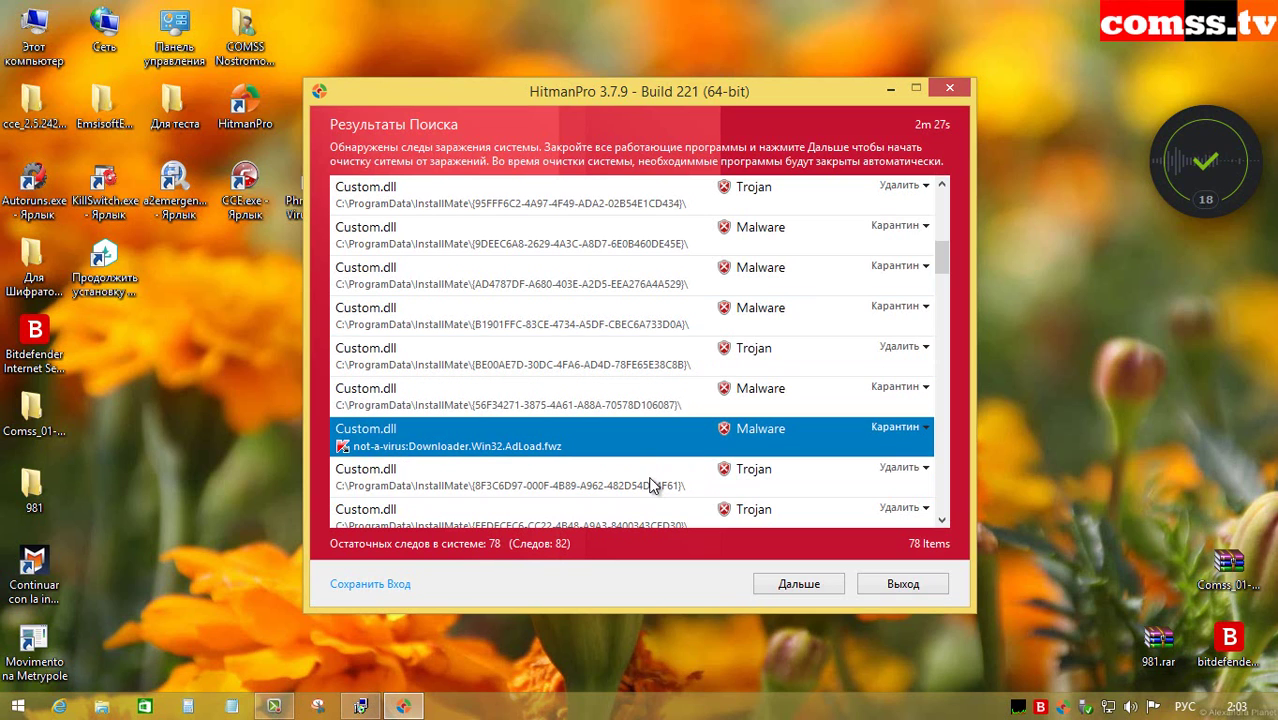
click(651, 478)
scroll(655, 468, down, 3)
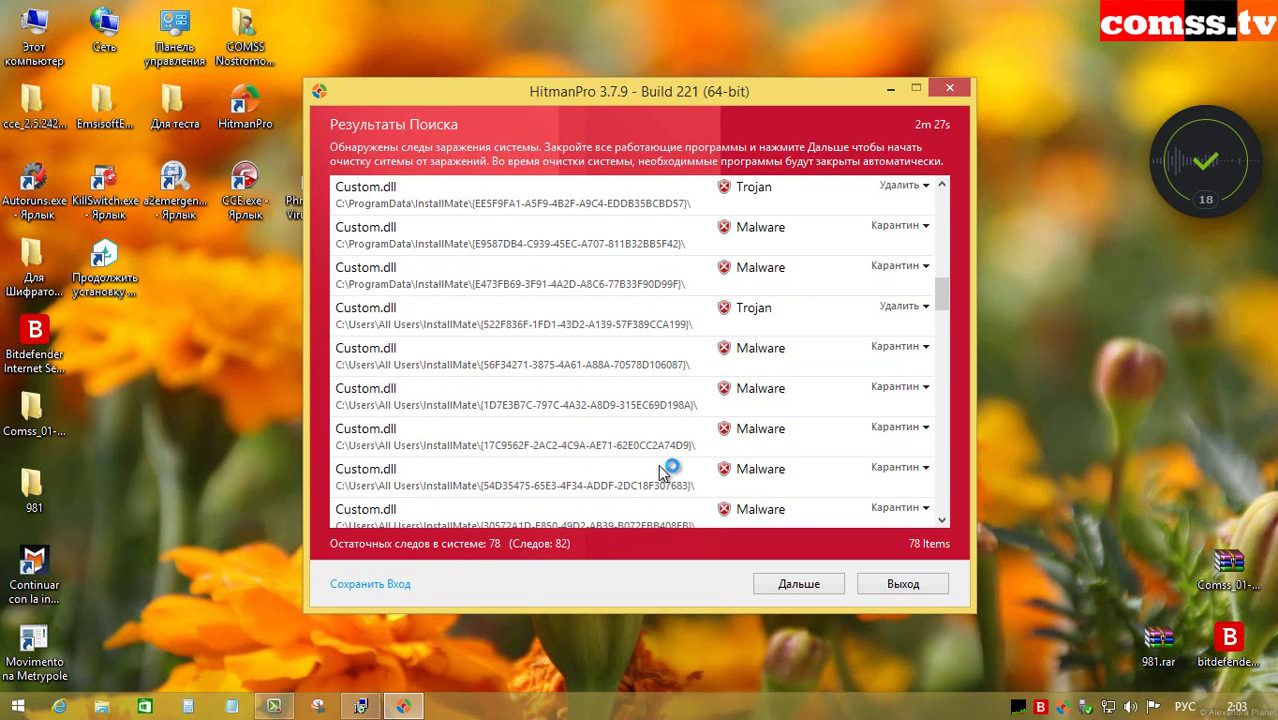
click(656, 196)
click(656, 252)
click(650, 284)
key(Down)
key(Down)
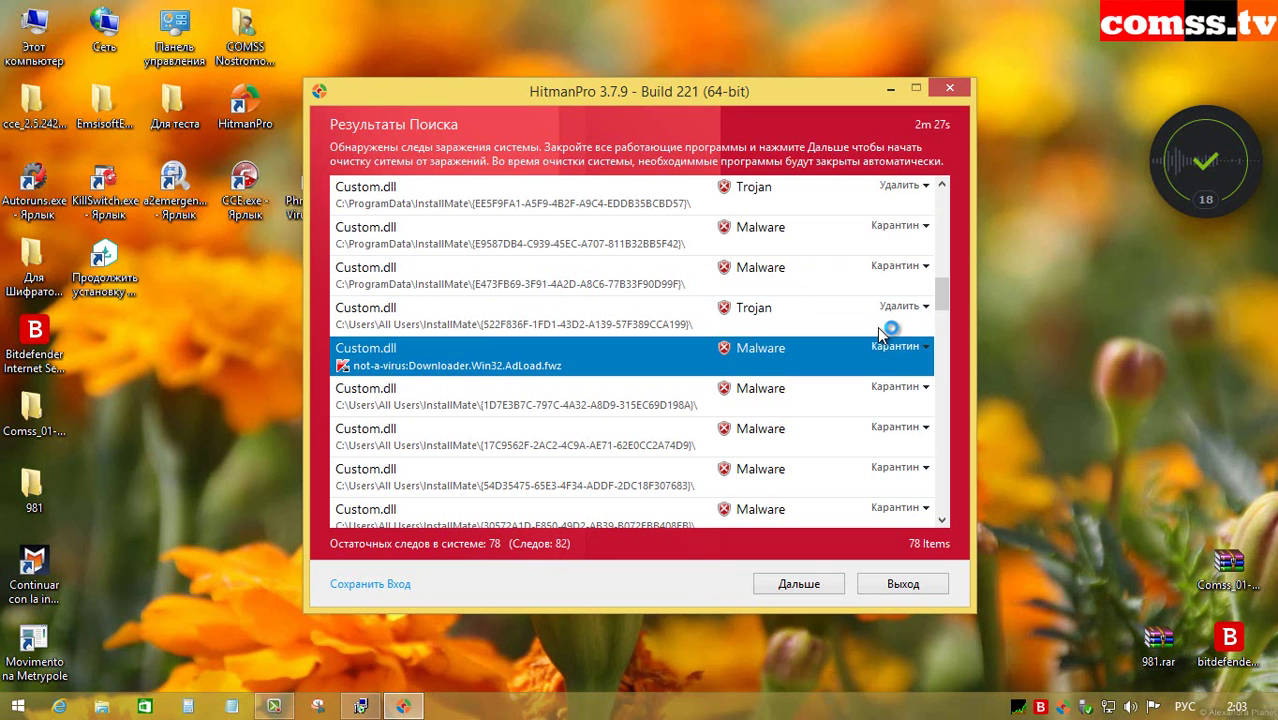
key(Down)
key(Down)
key(Down)
key(Down)
key(Down)
key(Down)
key(Down)
key(Down)
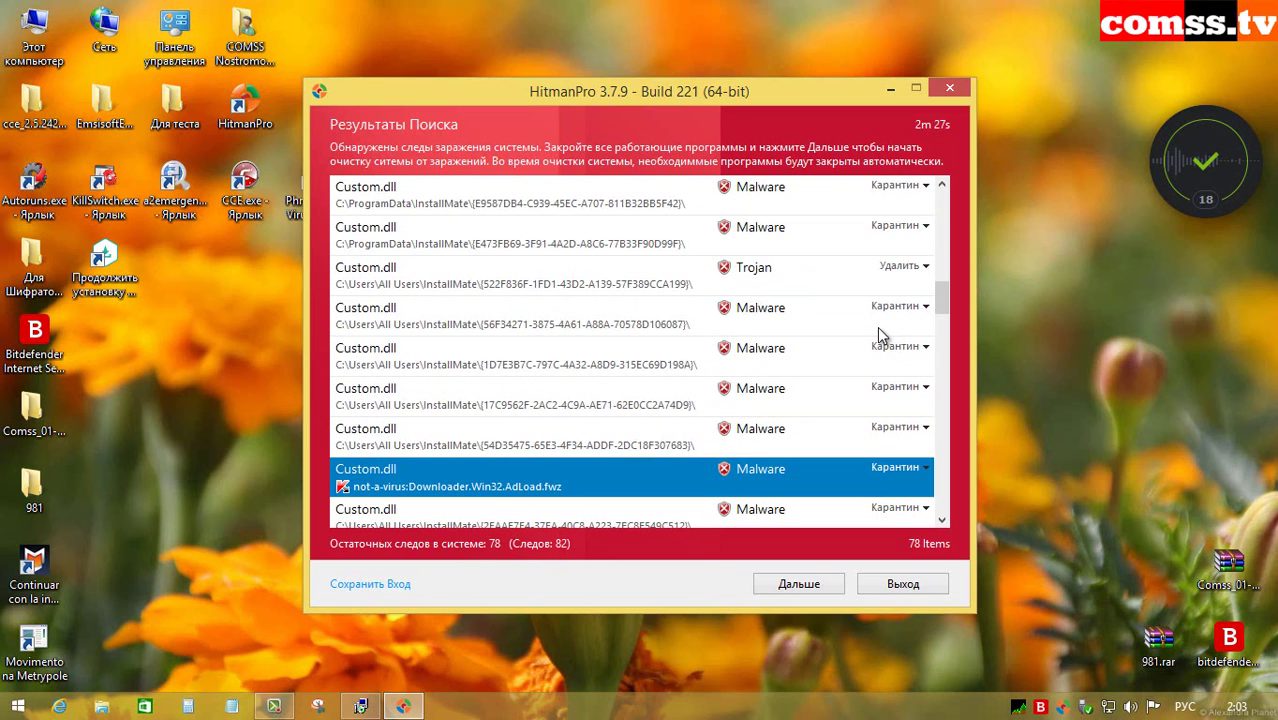
key(Down)
key(Down)
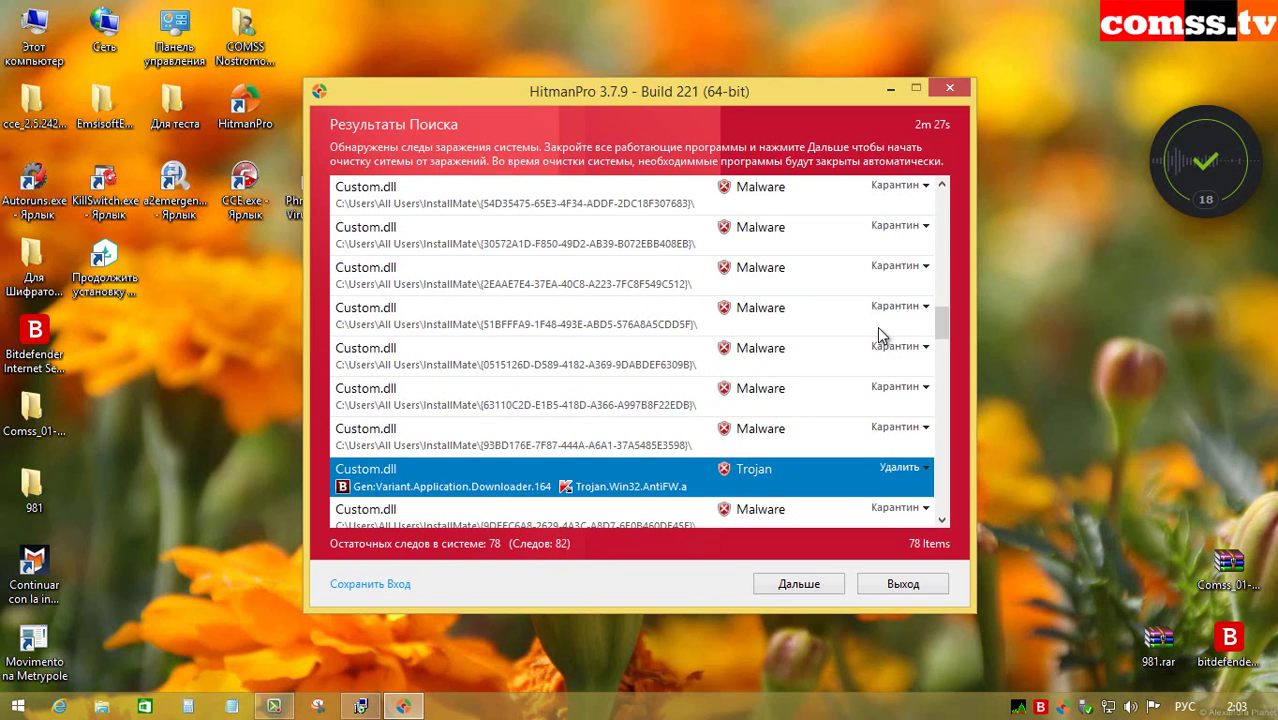
key(Down)
key(Down)
key(Down)
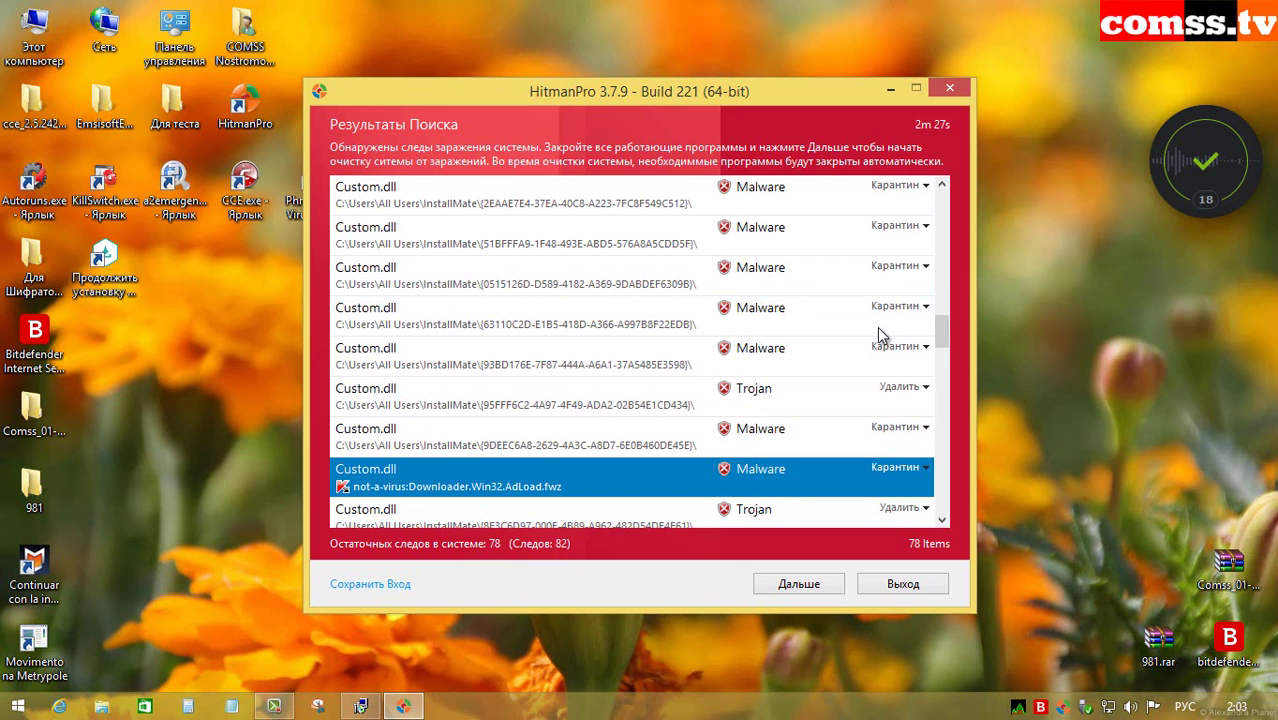
key(Down)
key(Down)
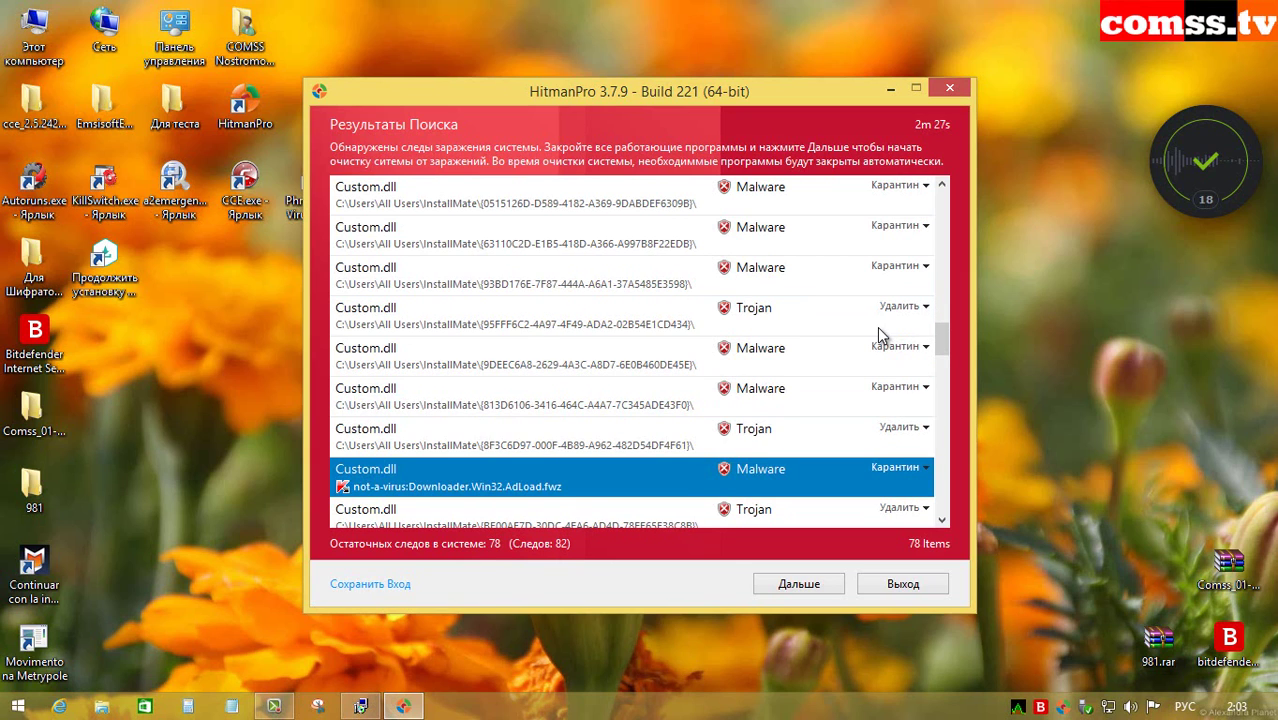
key(Down)
key(Down)
key(Down)
key(Down)
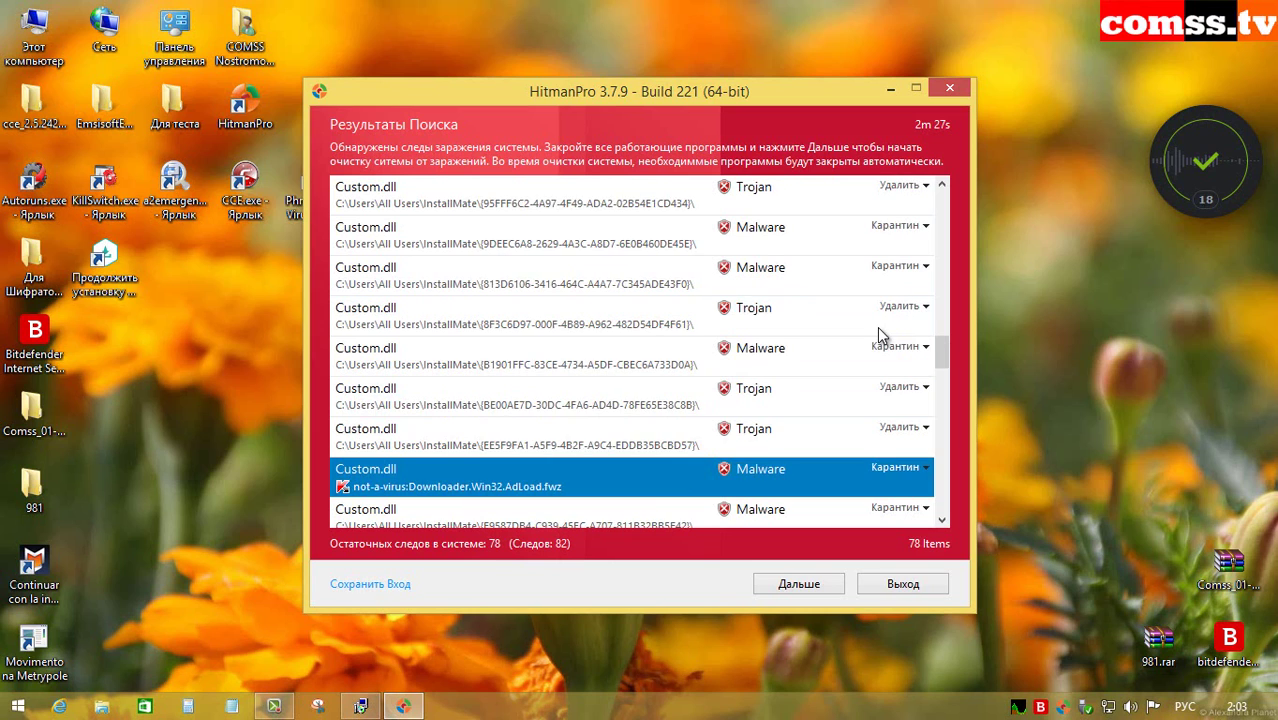
key(Down)
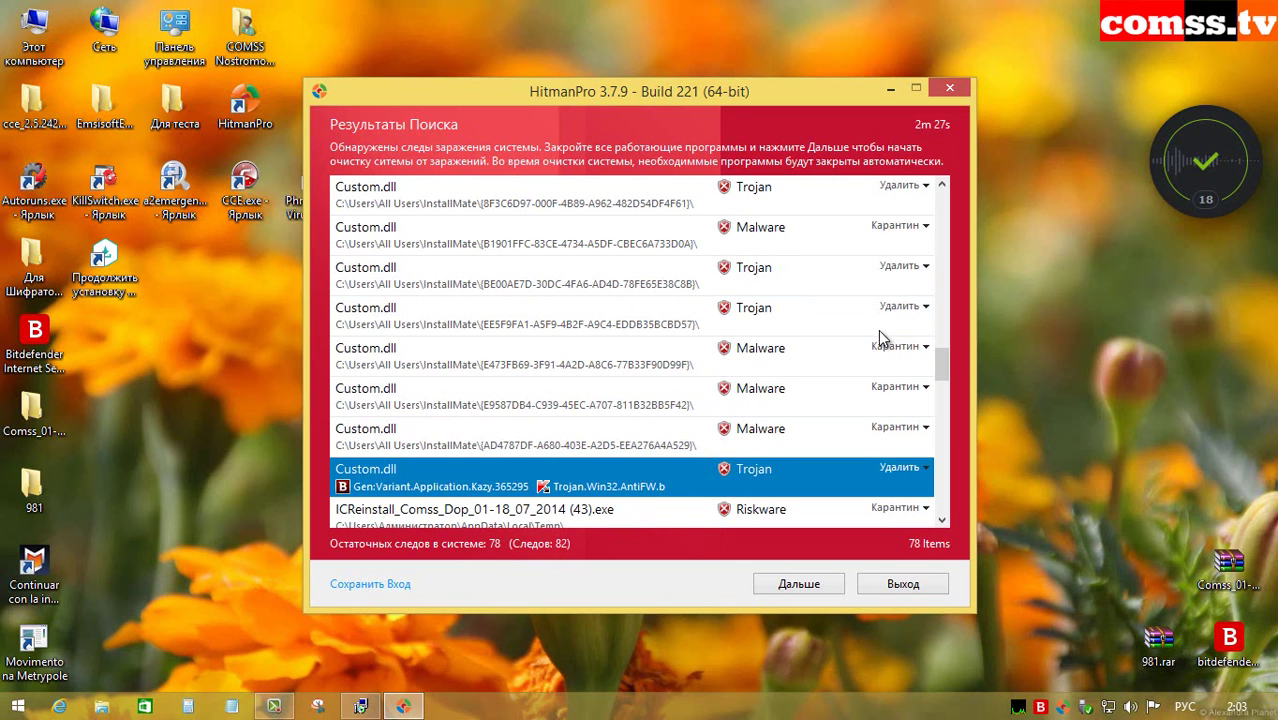
scroll(781, 343, down, 2)
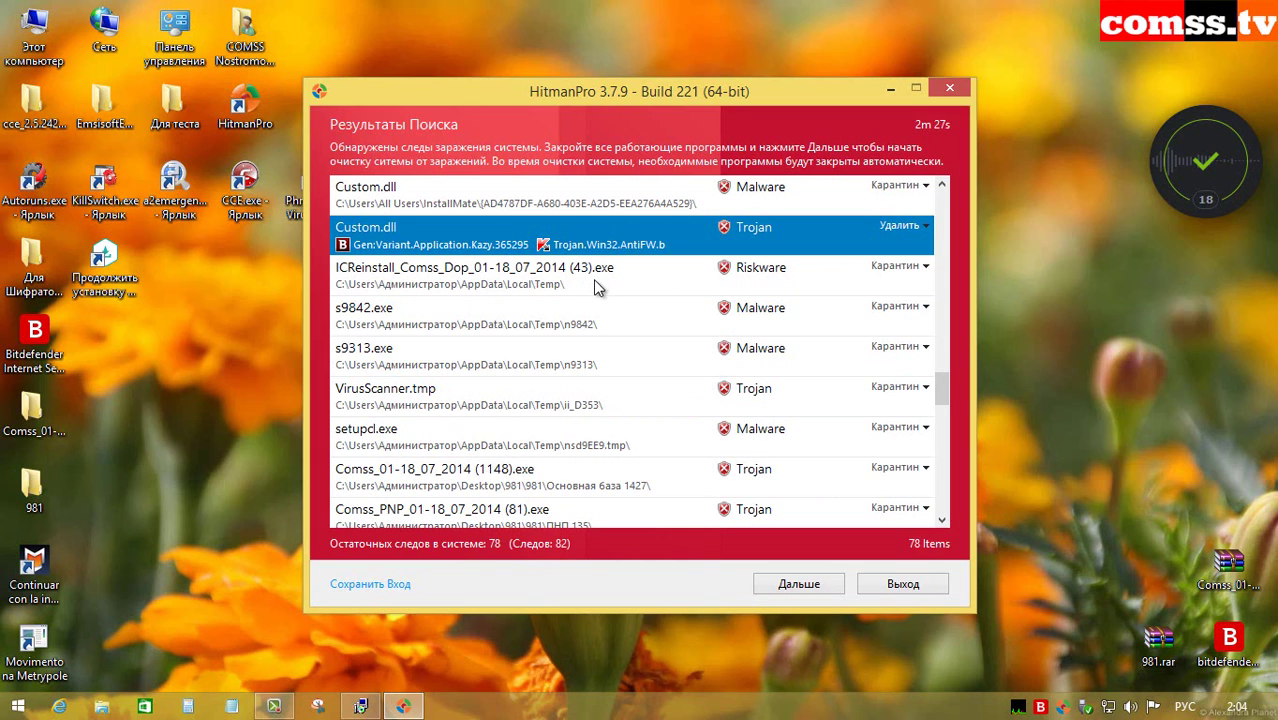
click(600, 287)
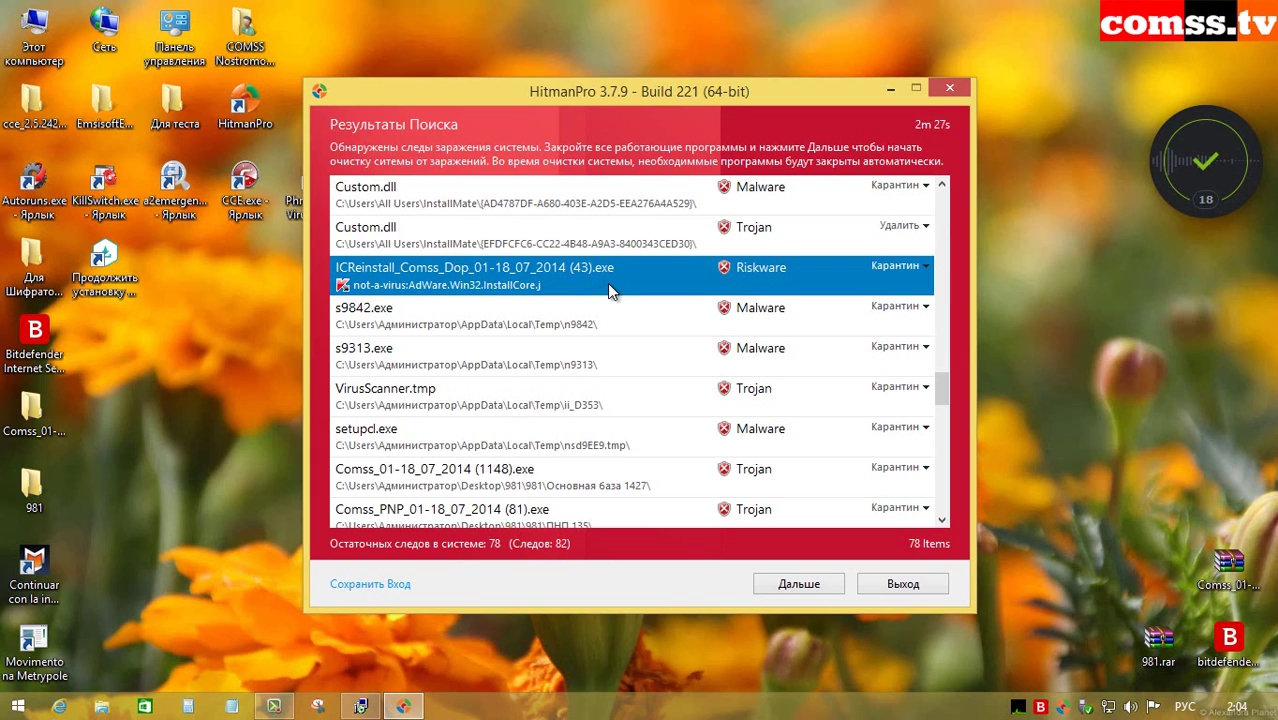
click(641, 335)
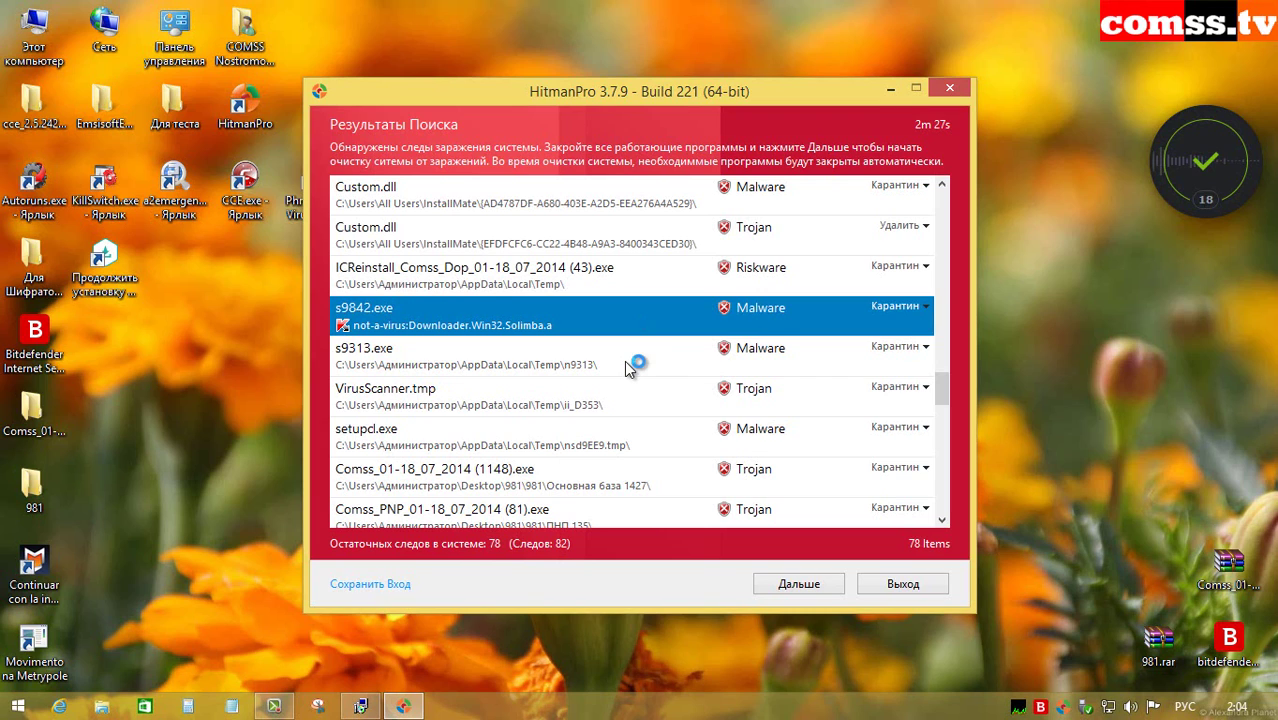
click(624, 360)
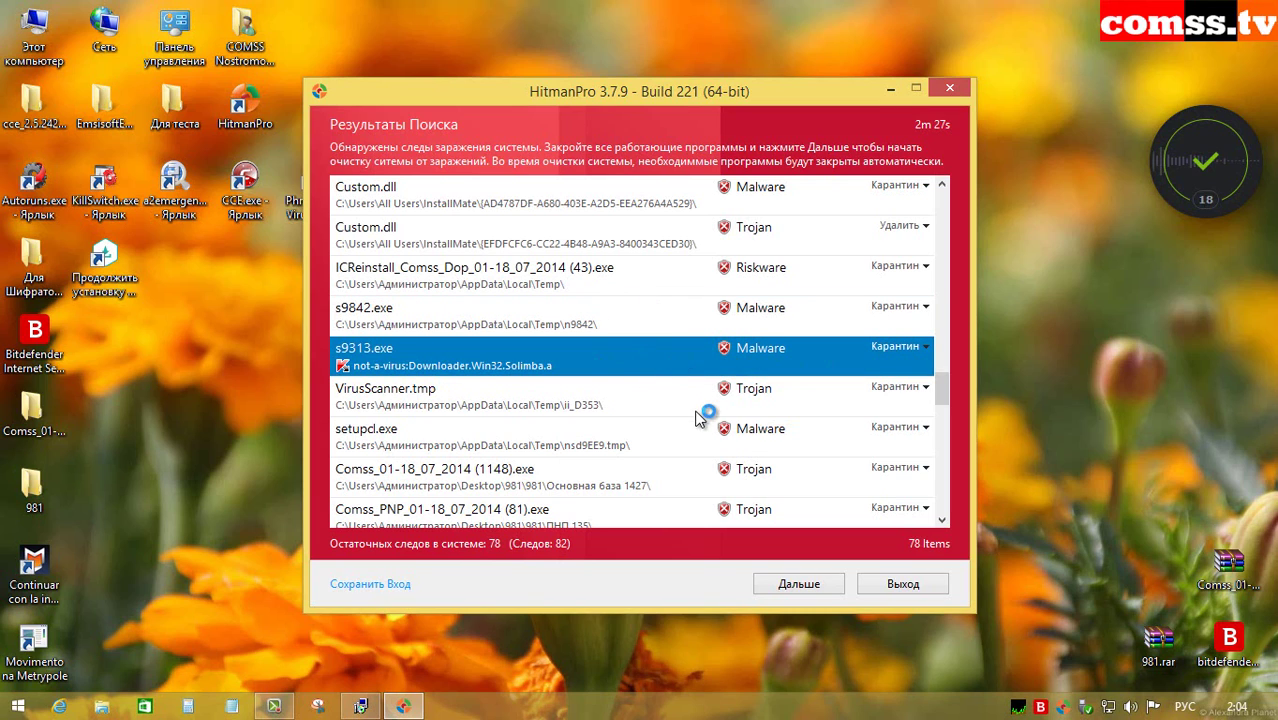
click(639, 399)
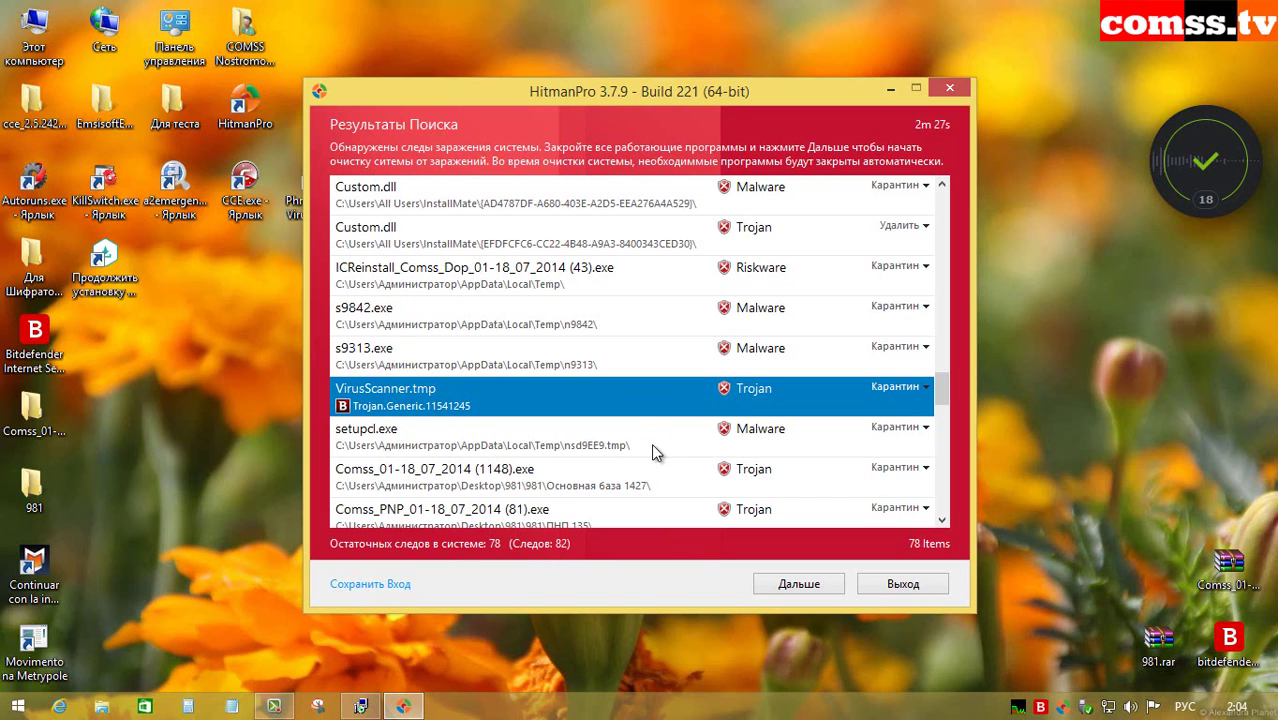
click(651, 452)
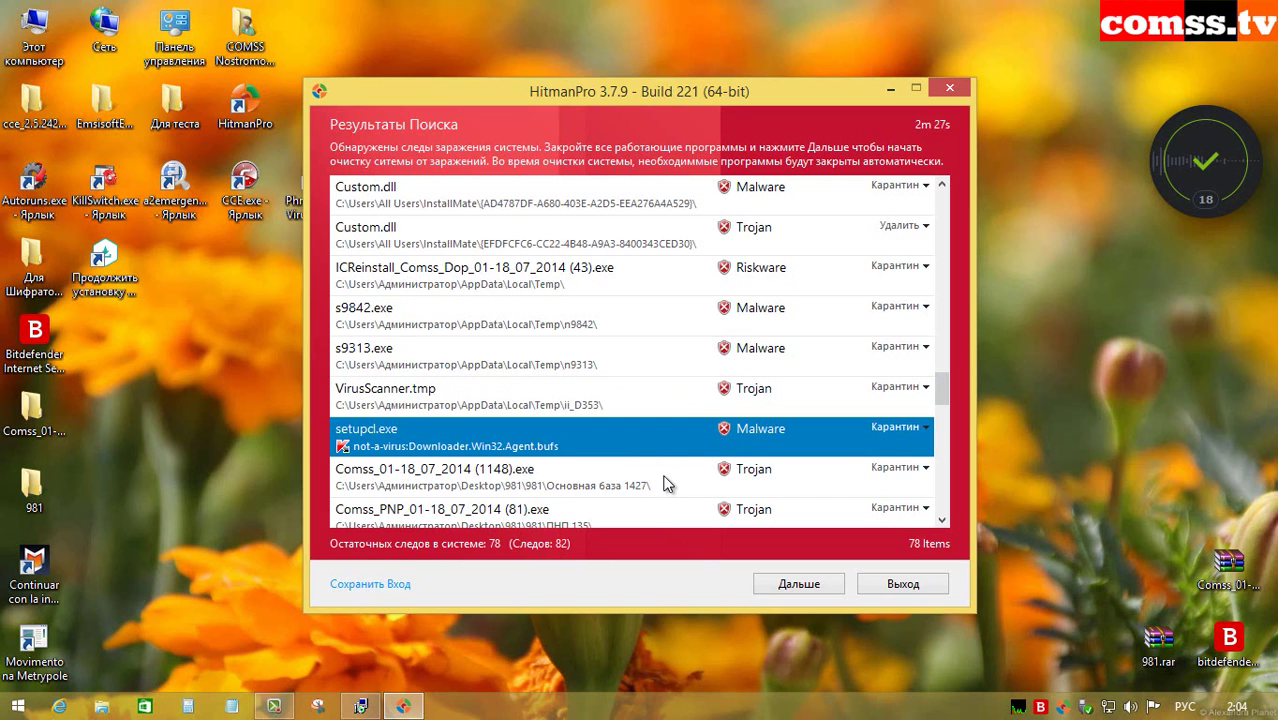
scroll(678, 456, down, 2)
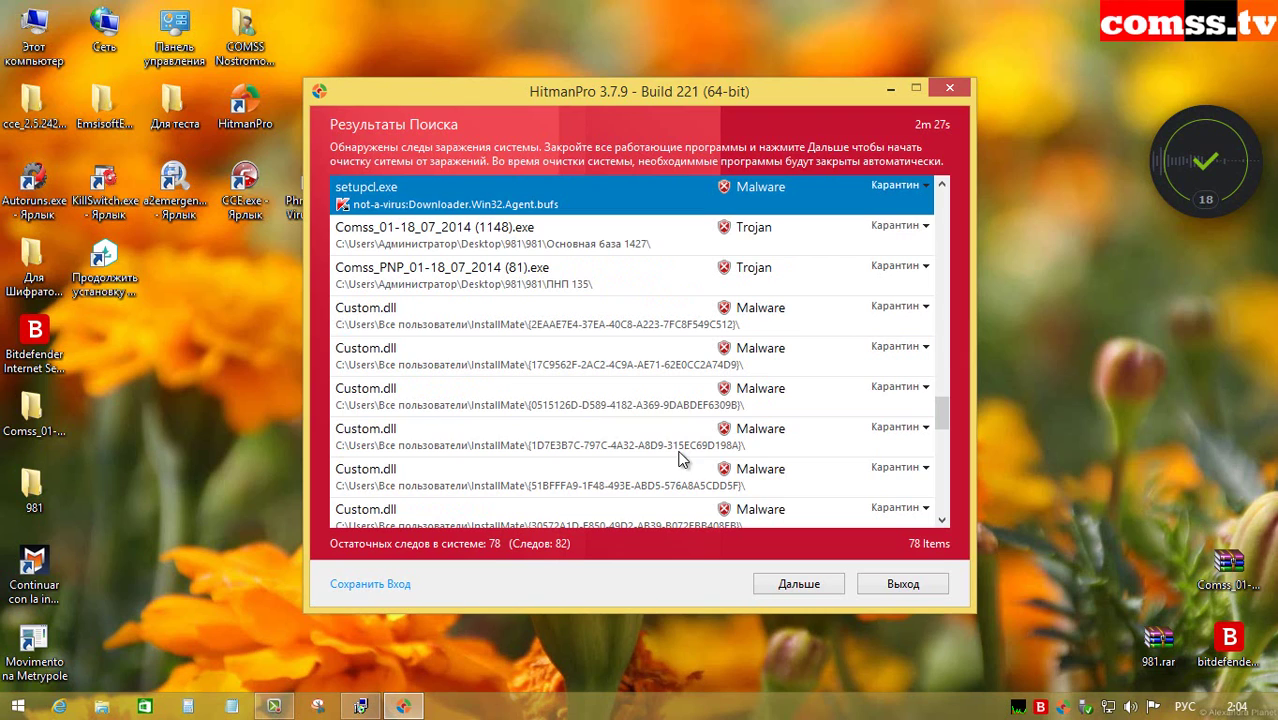
click(667, 249)
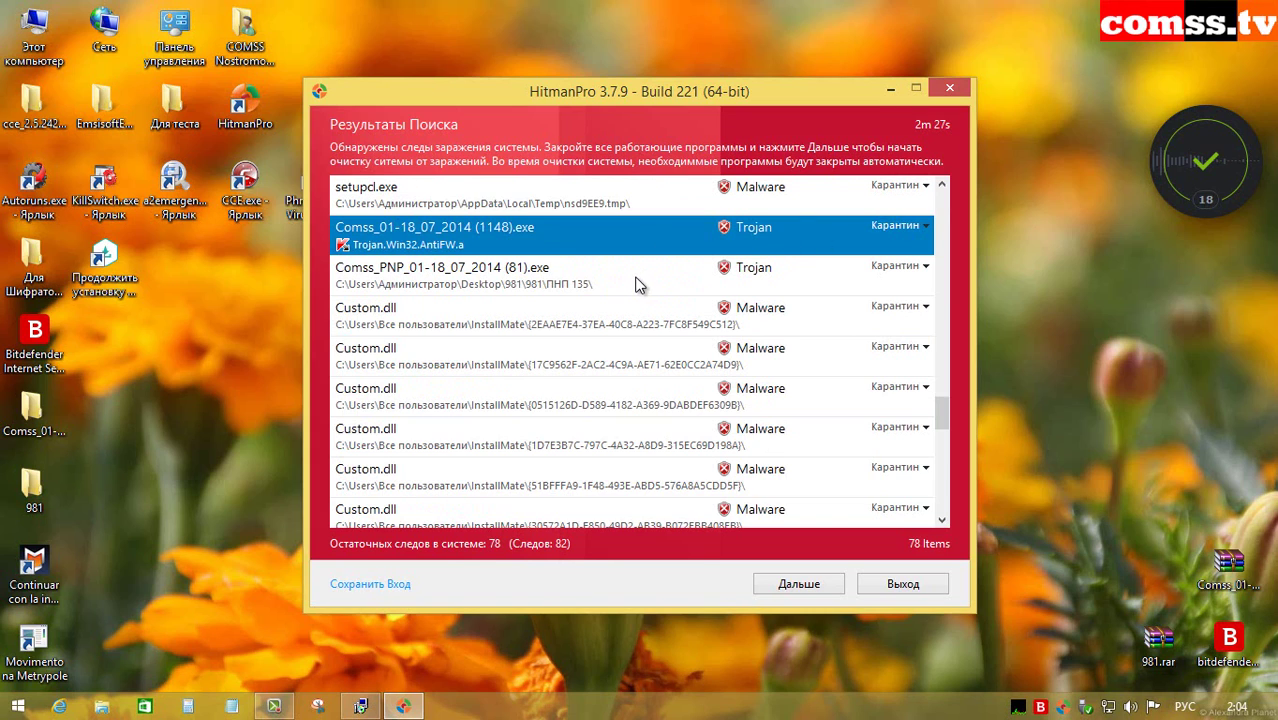
click(635, 276)
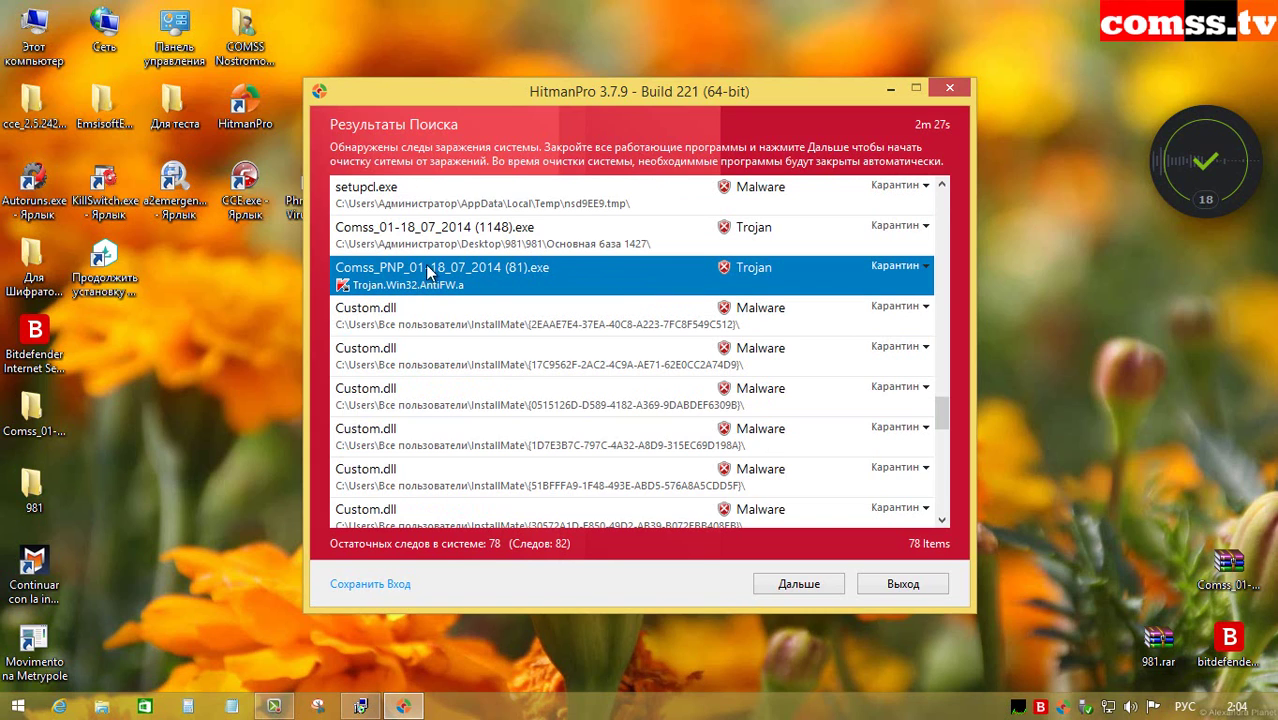
click(655, 327)
click(654, 355)
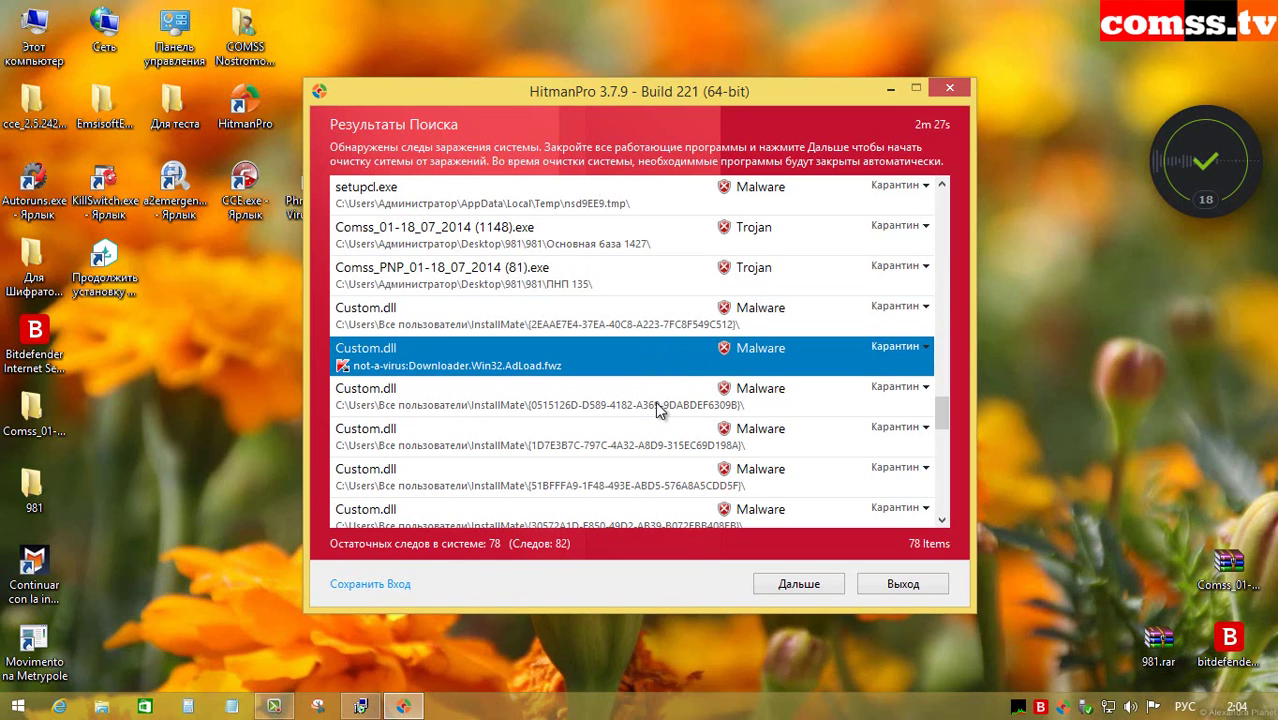
key(Up)
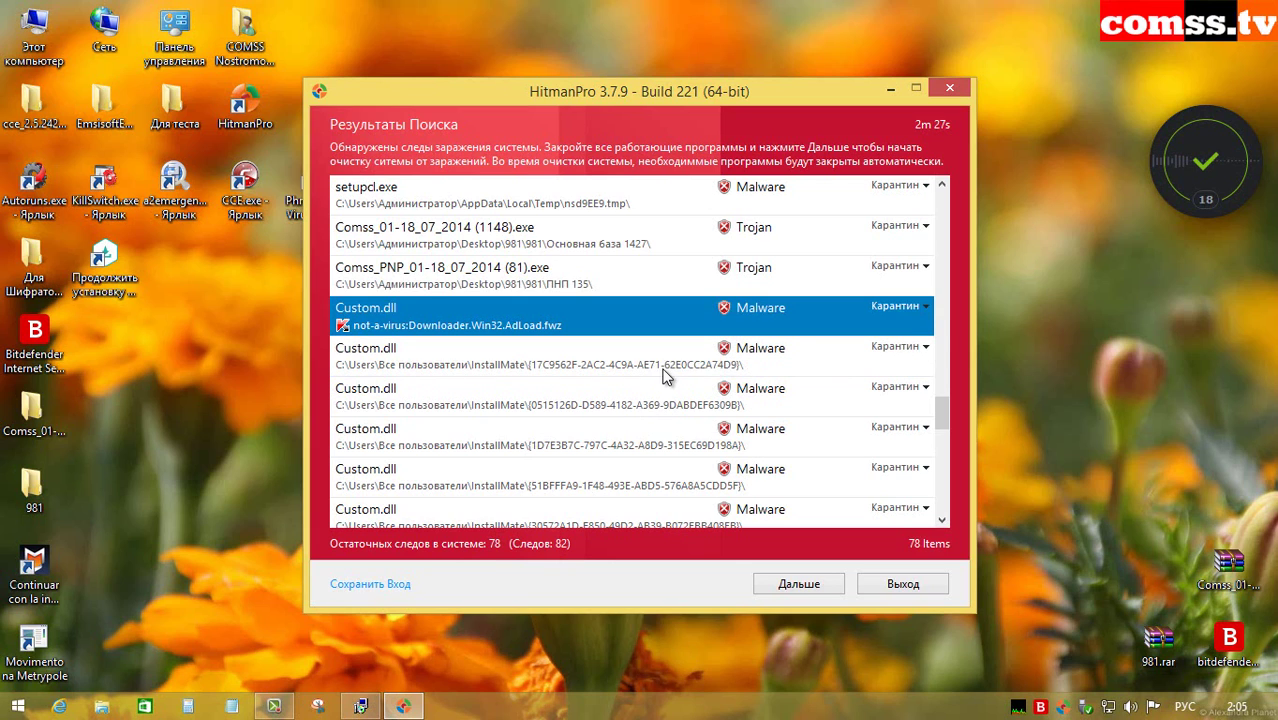
click(650, 396)
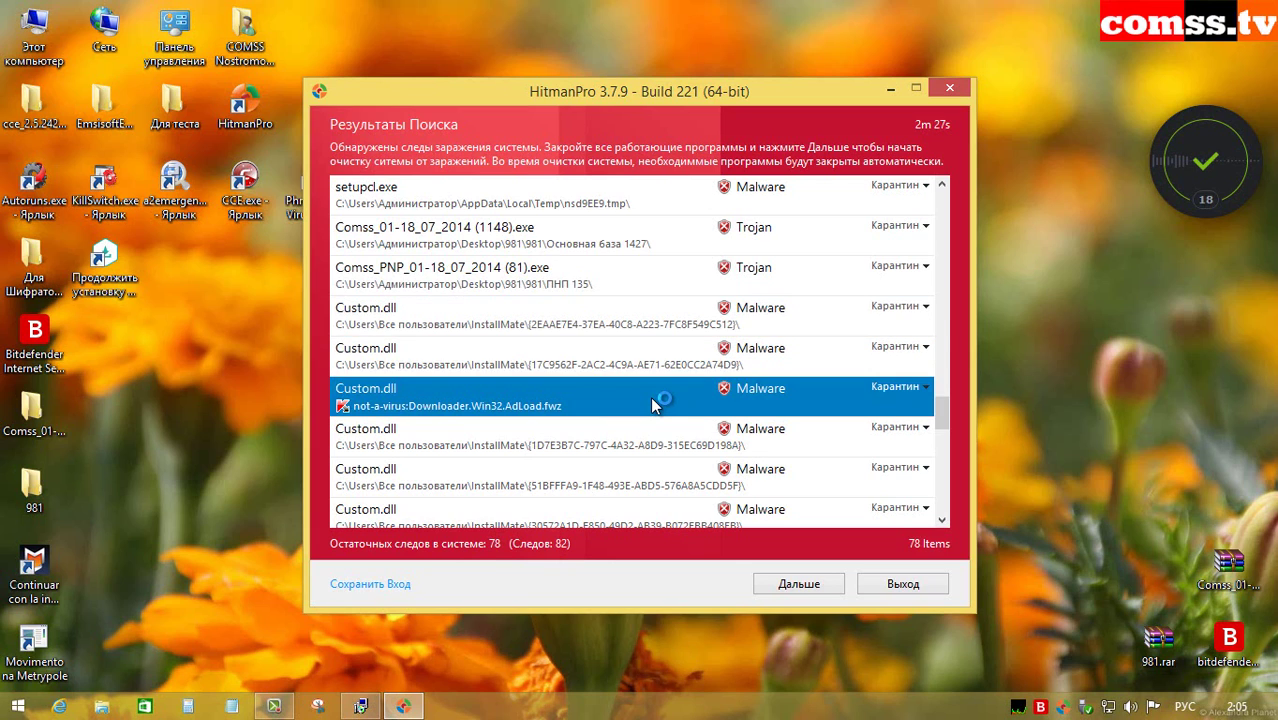
scroll(650, 396, down, 2)
drag(693, 270, 647, 430)
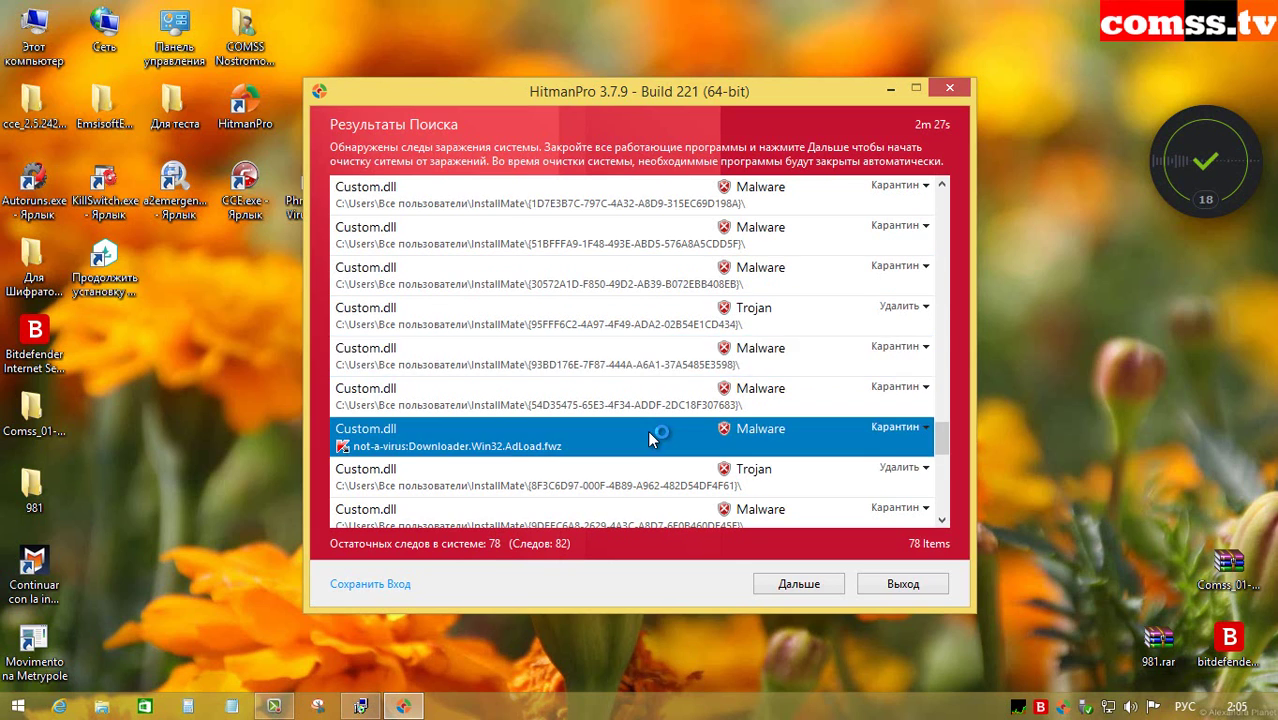
scroll(655, 416, down, 2)
click(645, 420)
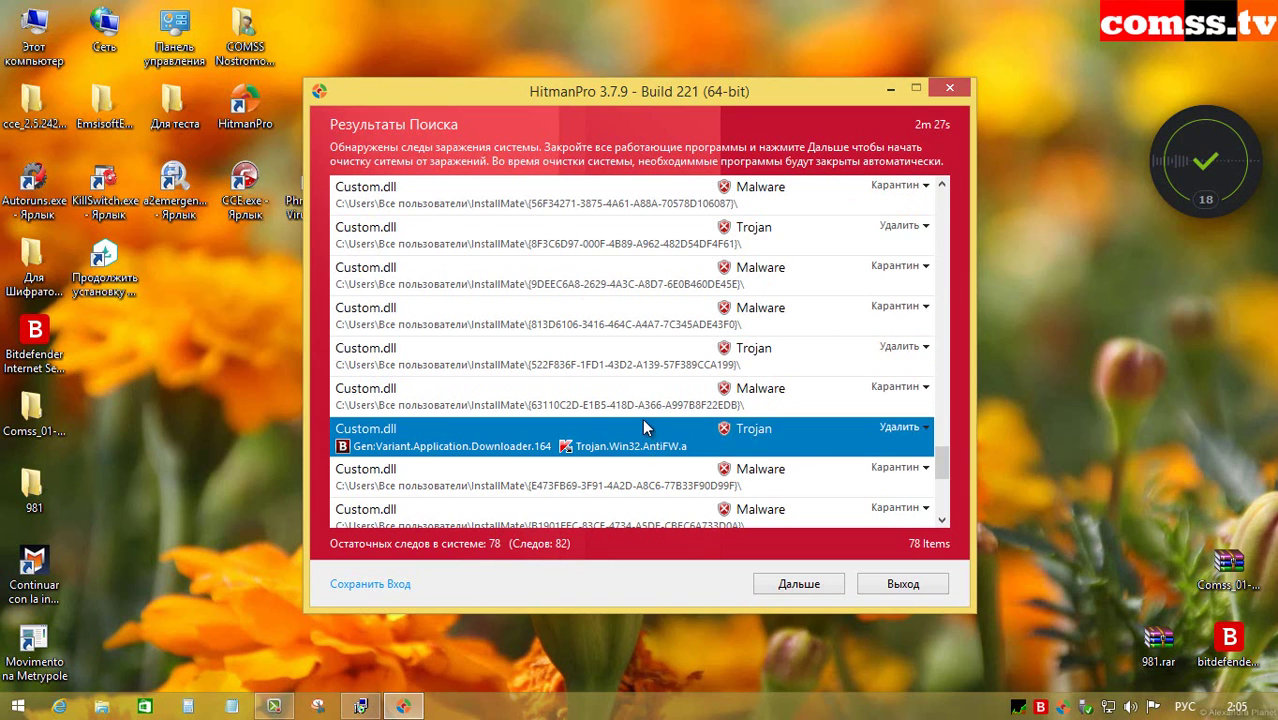
key(Up)
click(648, 444)
scroll(651, 445, down, 2)
click(645, 406)
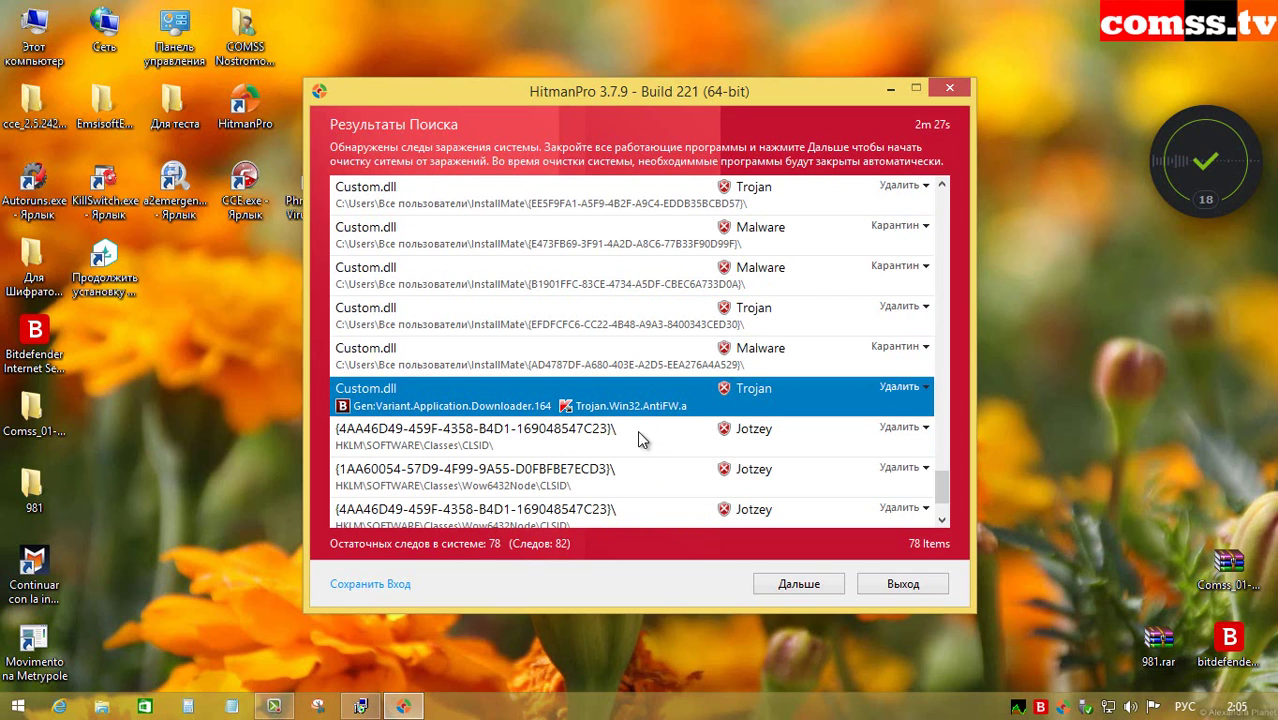
click(626, 438)
scroll(626, 438, down, 1)
click(626, 438)
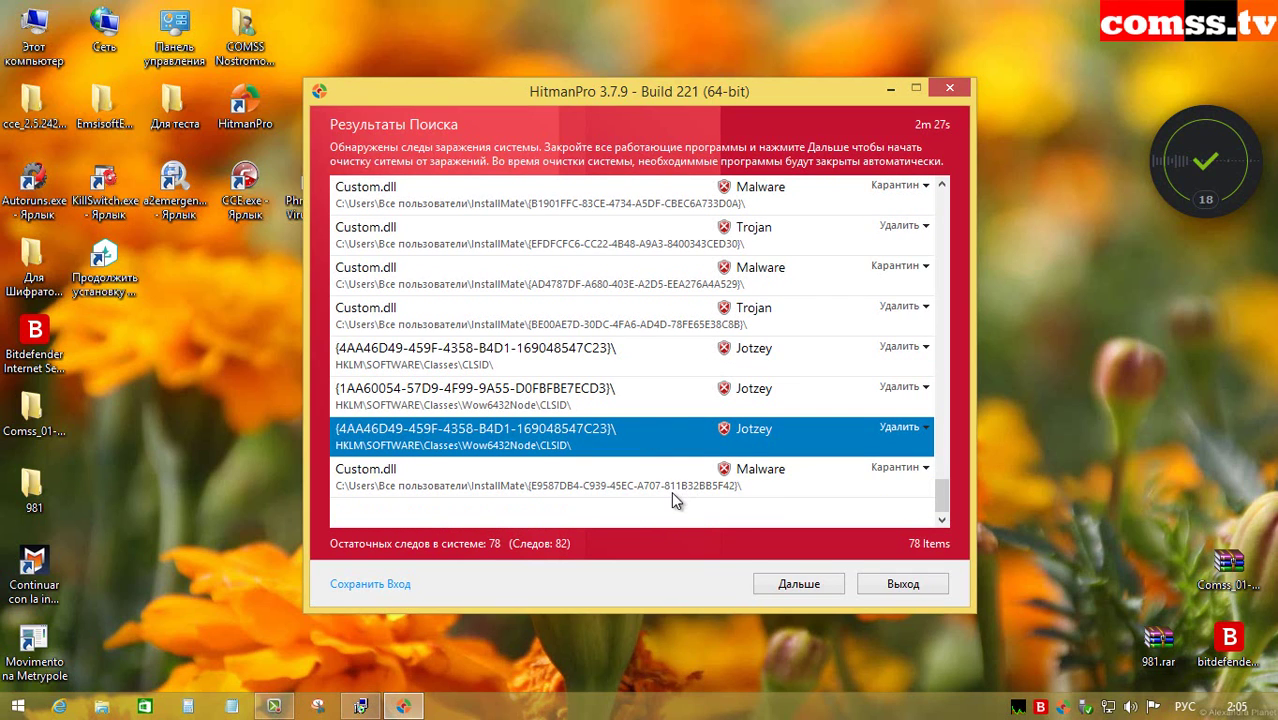
click(635, 482)
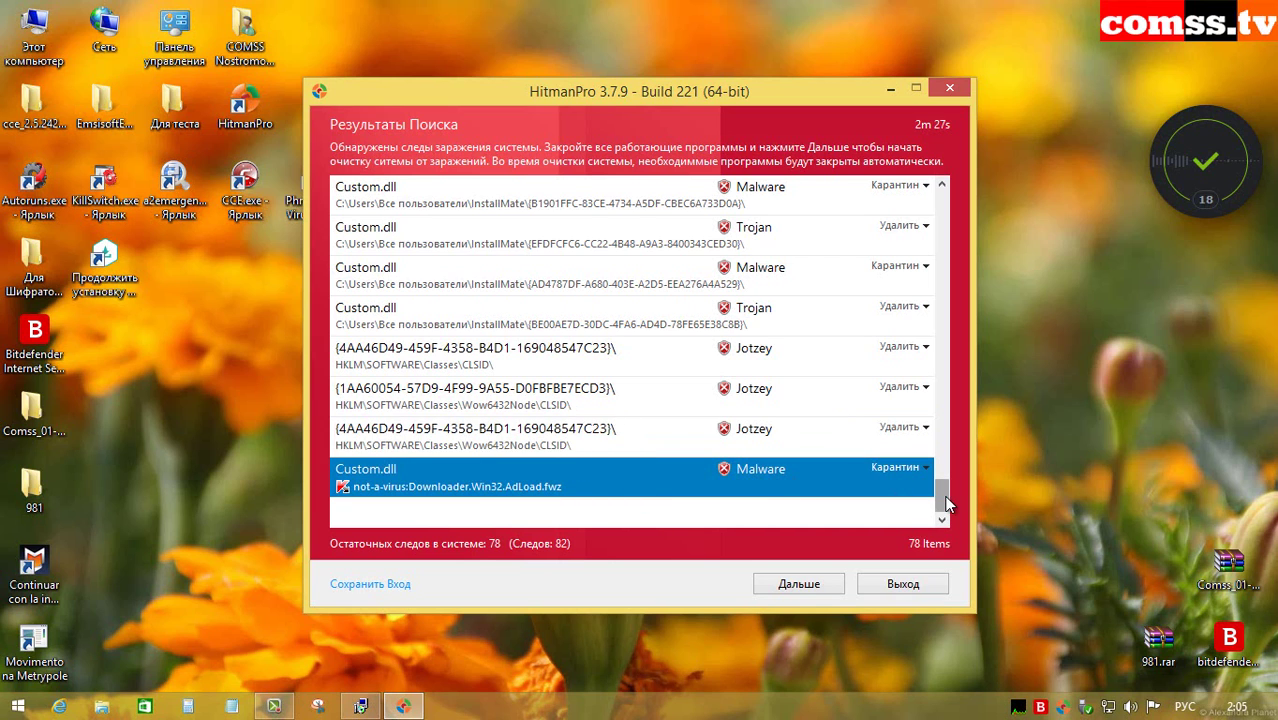
drag(937, 490, 949, 194)
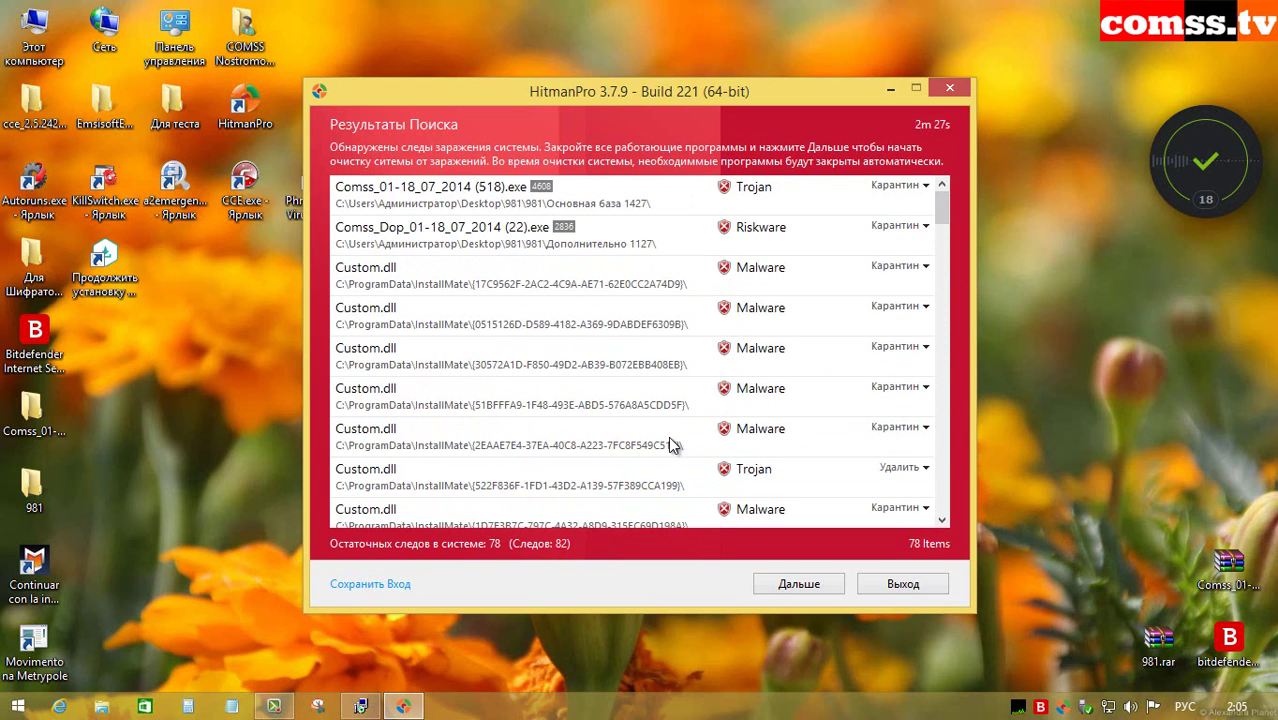
drag(942, 205, 684, 265)
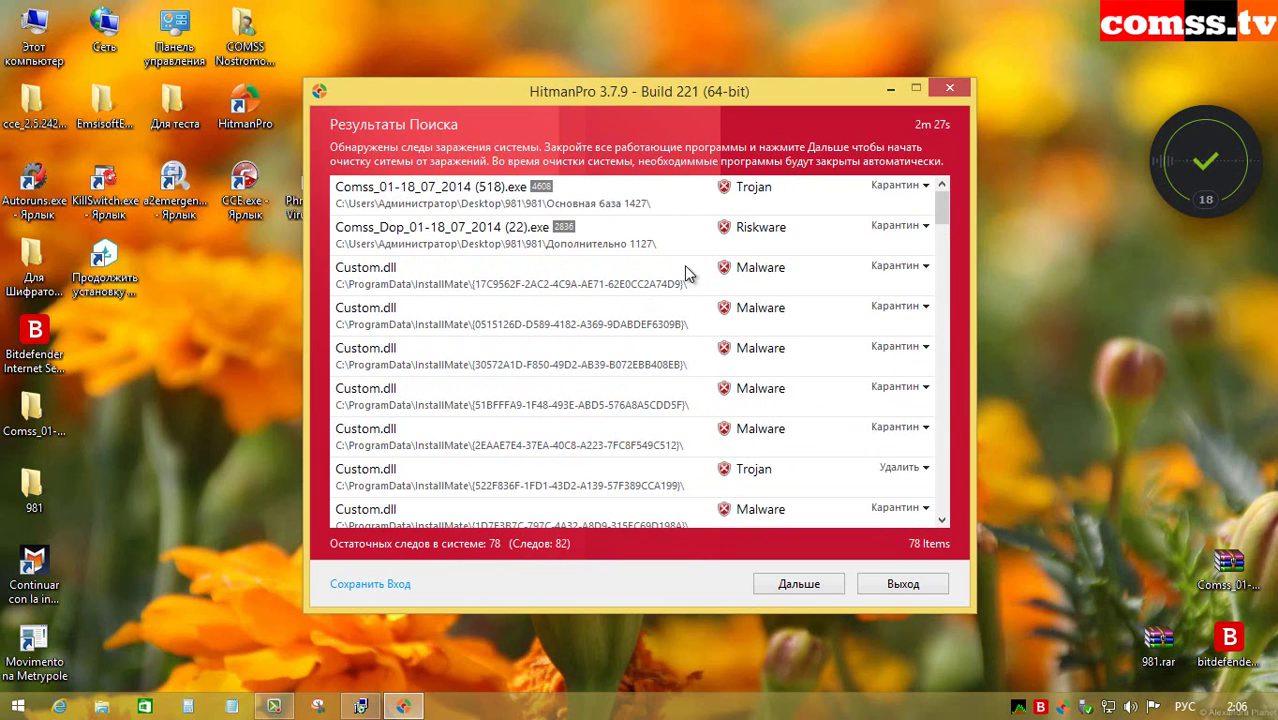
click(636, 202)
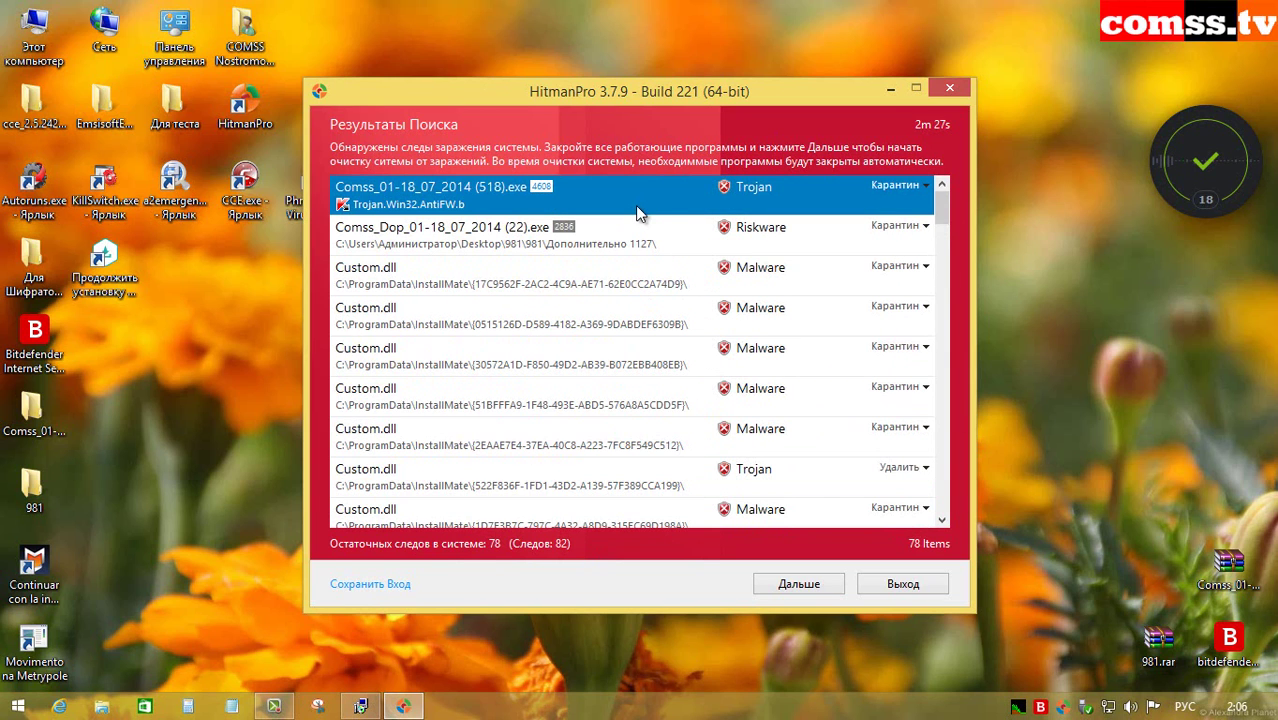
click(648, 246)
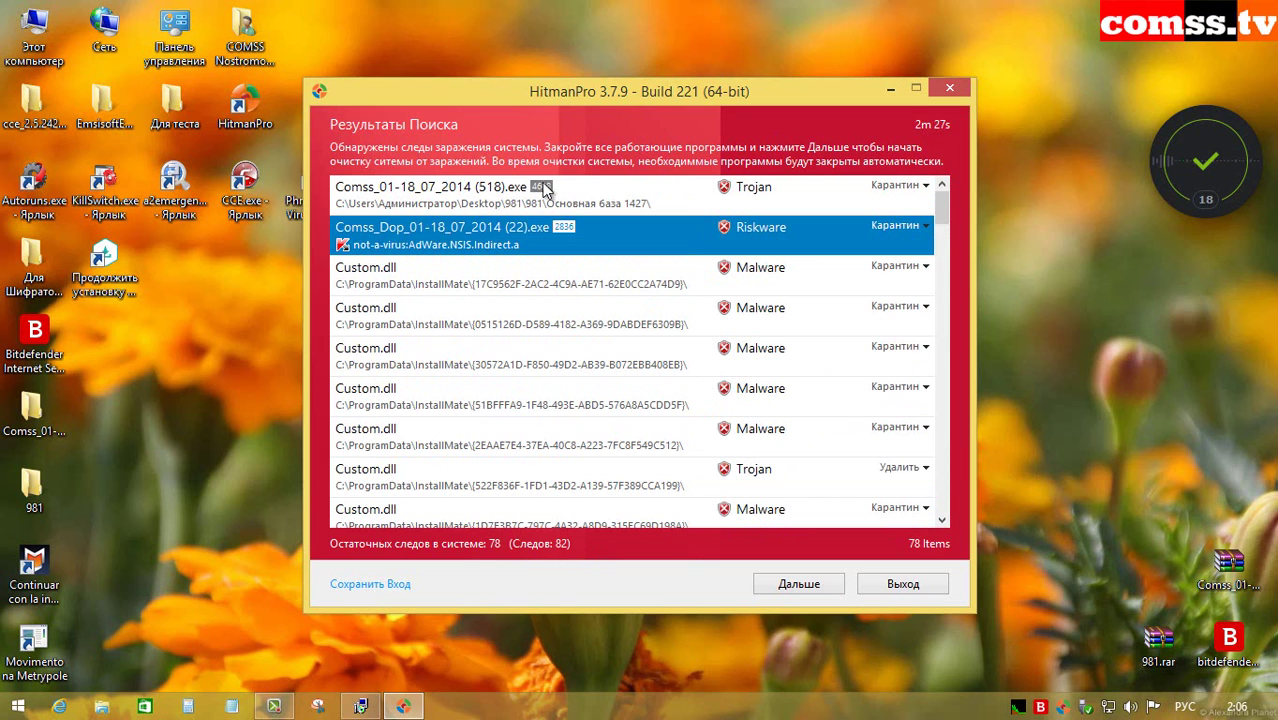
click(675, 293)
click(673, 347)
click(666, 426)
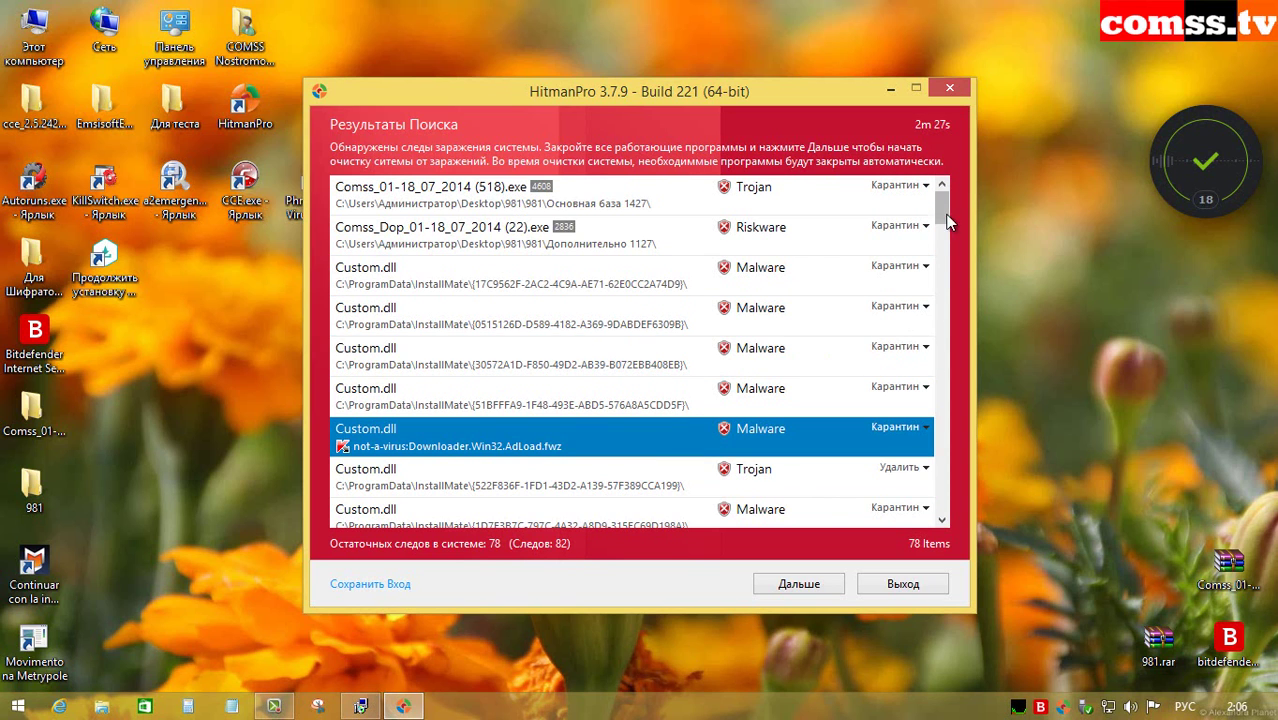
drag(948, 222, 950, 510)
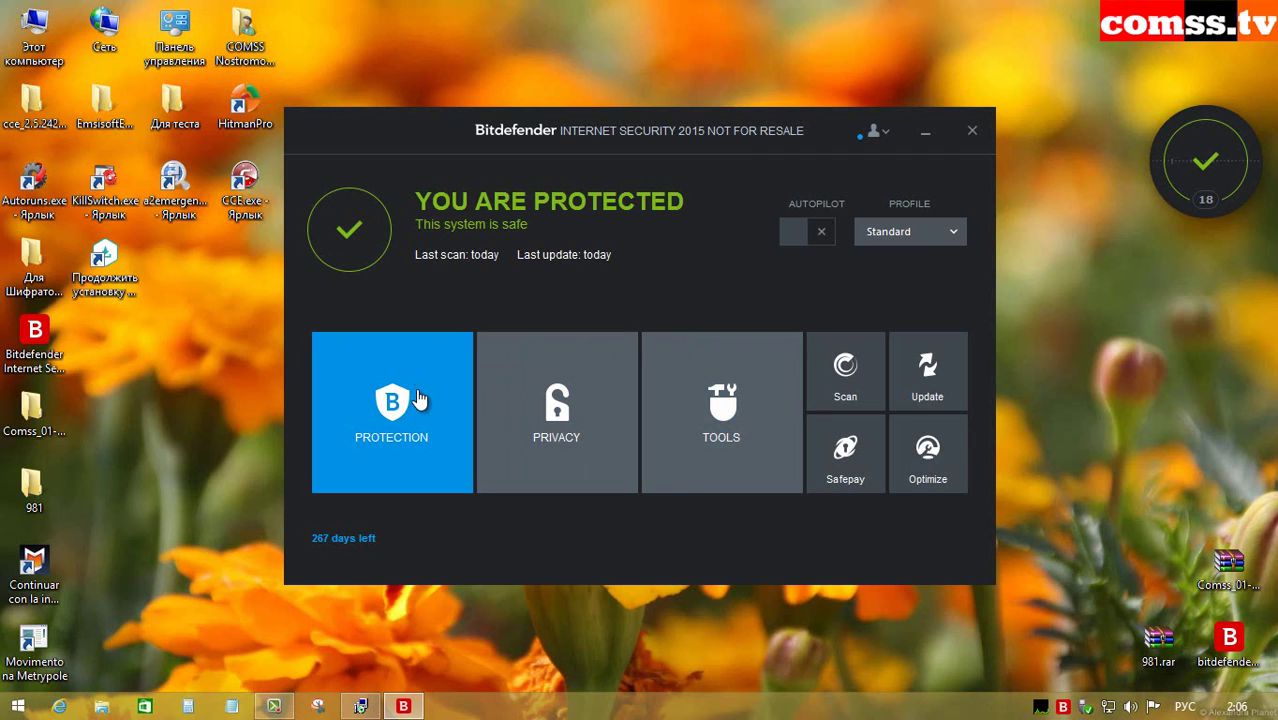
Step: Start a full System Scan from Bitdefender's Antivirus protection options
click(418, 398)
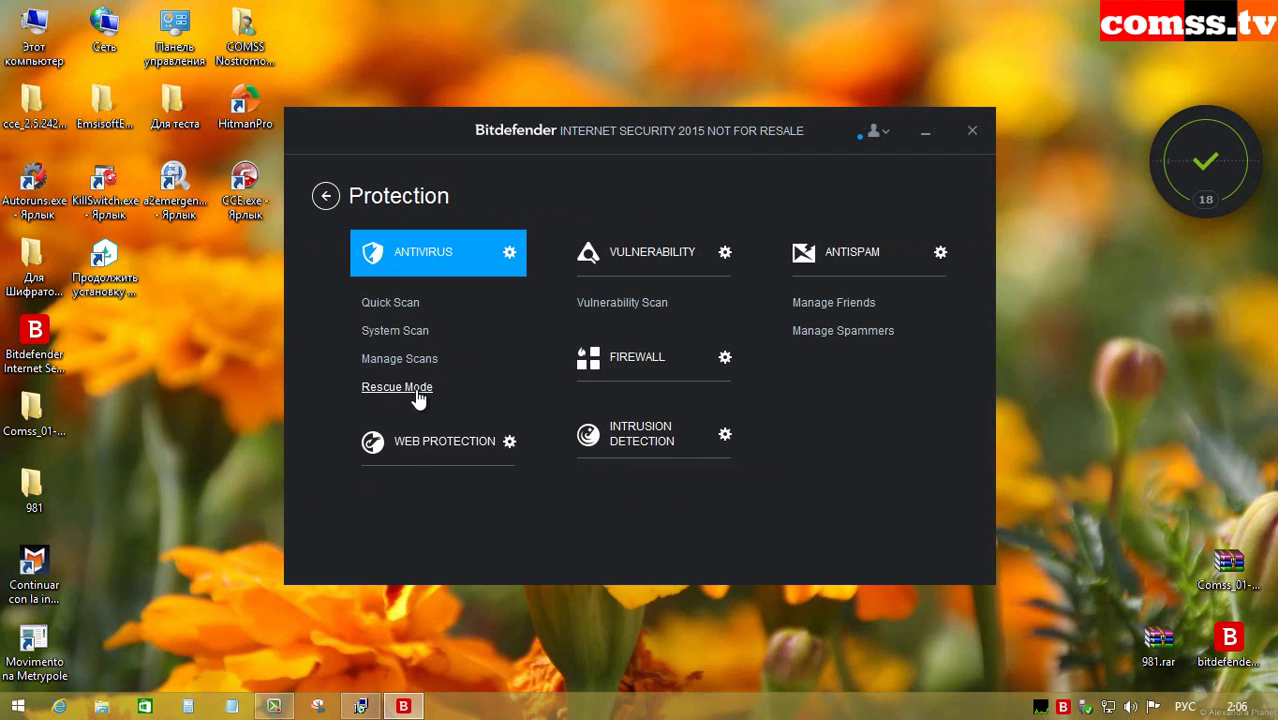
click(414, 332)
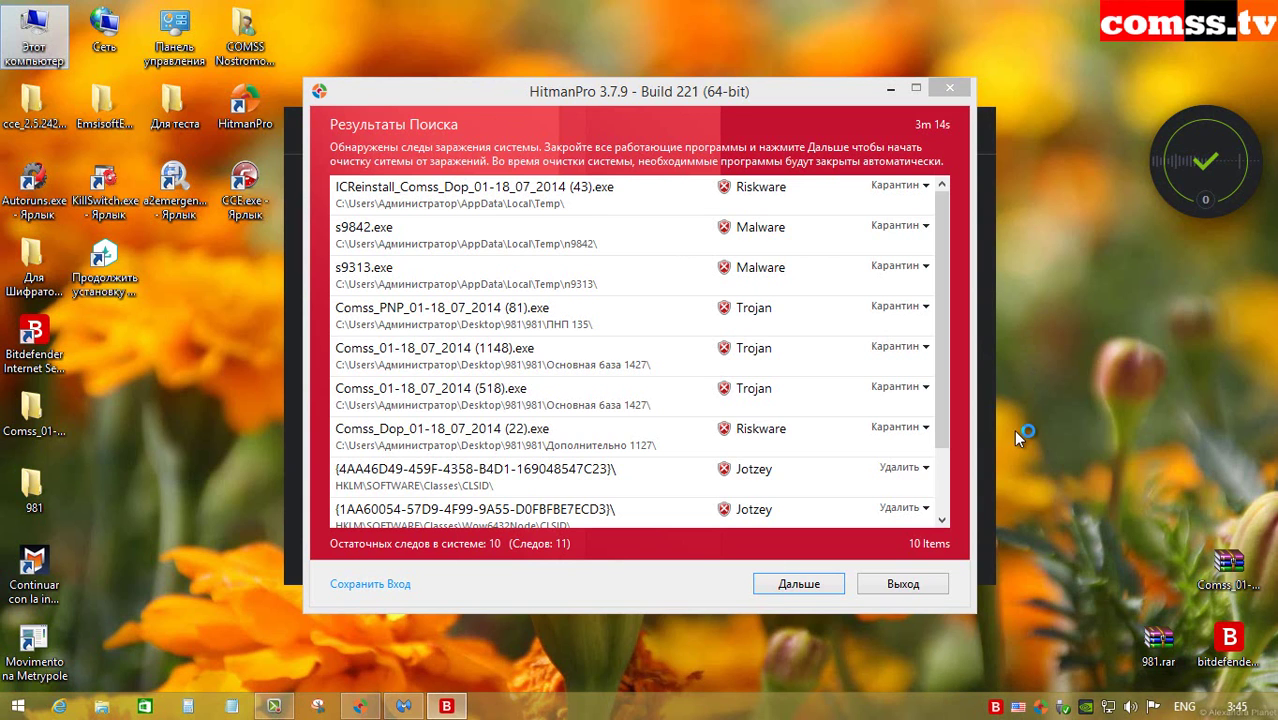
Step: Minimize HitmanPro, open Bitdefender's Protection tile, then minimize Bitdefender to reveal the desktop
click(890, 88)
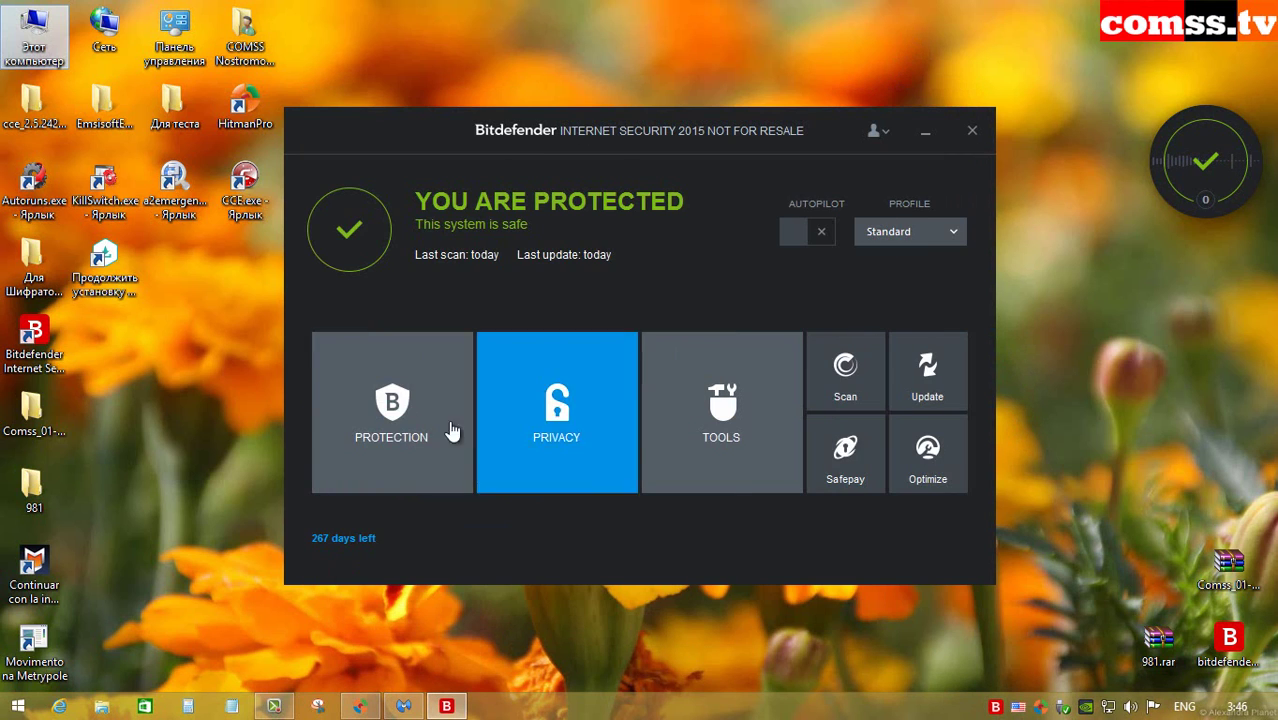
click(452, 430)
click(925, 131)
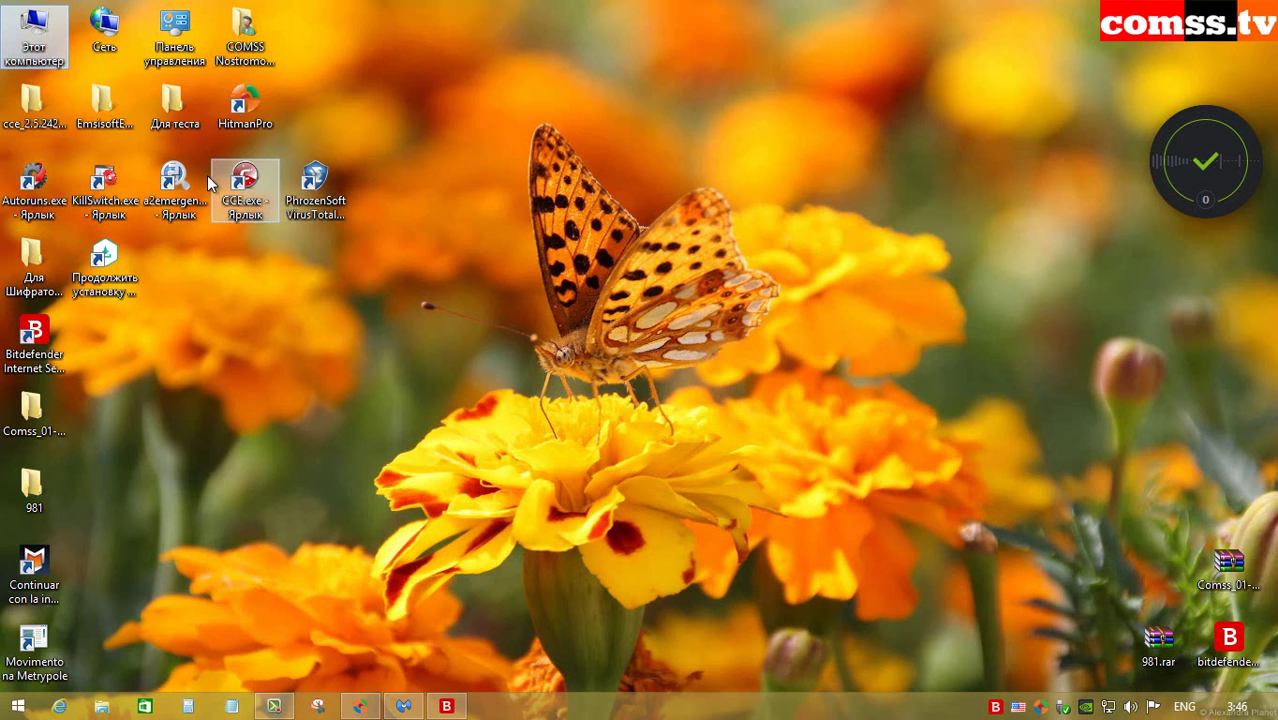
Step: Attempt Control Panel, dismiss both error dialogs, and restore the Для Шифраторов folder window
click(167, 33)
double_click(167, 33)
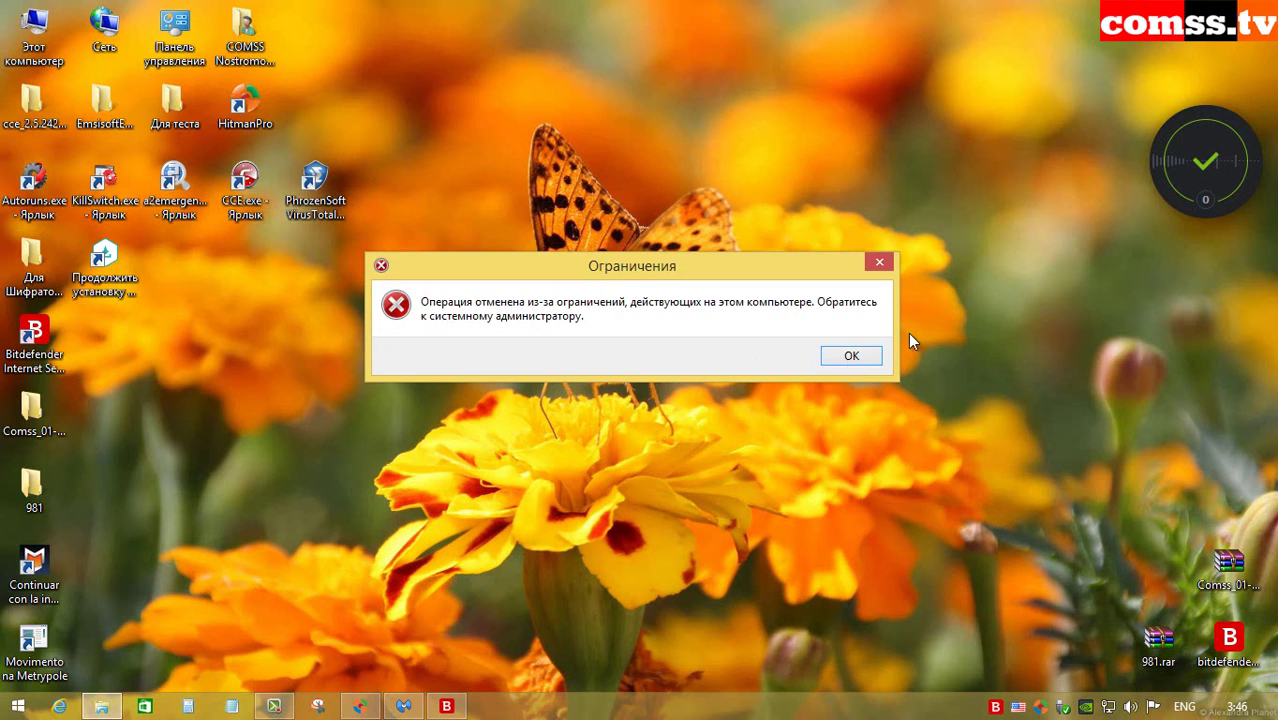
click(850, 354)
click(754, 374)
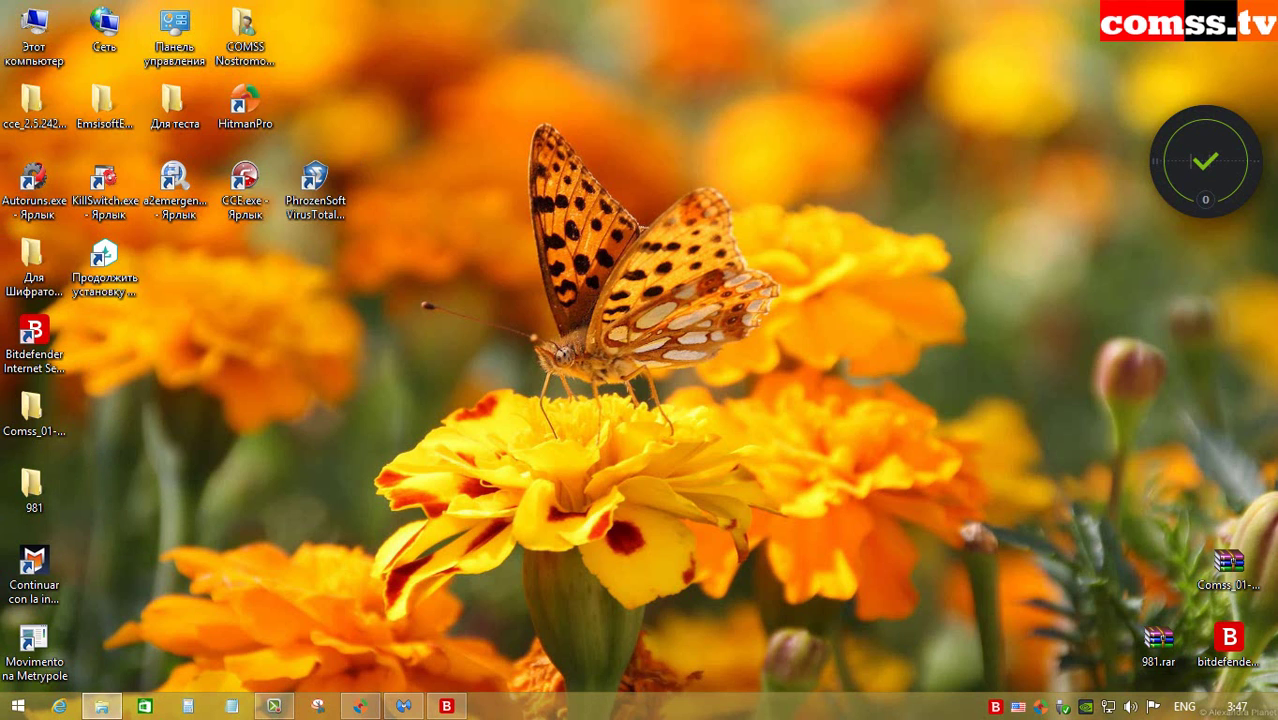
click(101, 706)
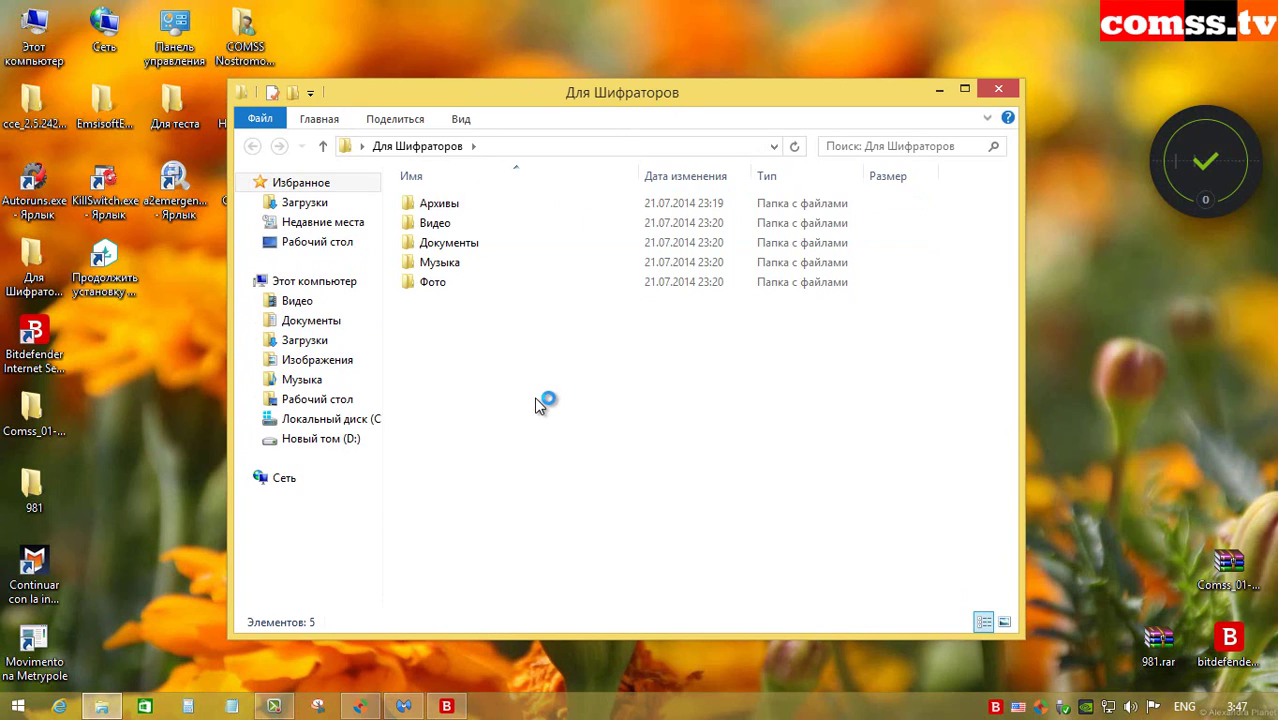
Step: Browse the Архивы, Видео and Музыка folders, including the Babymetal (2014) MP3 folder
double_click(491, 208)
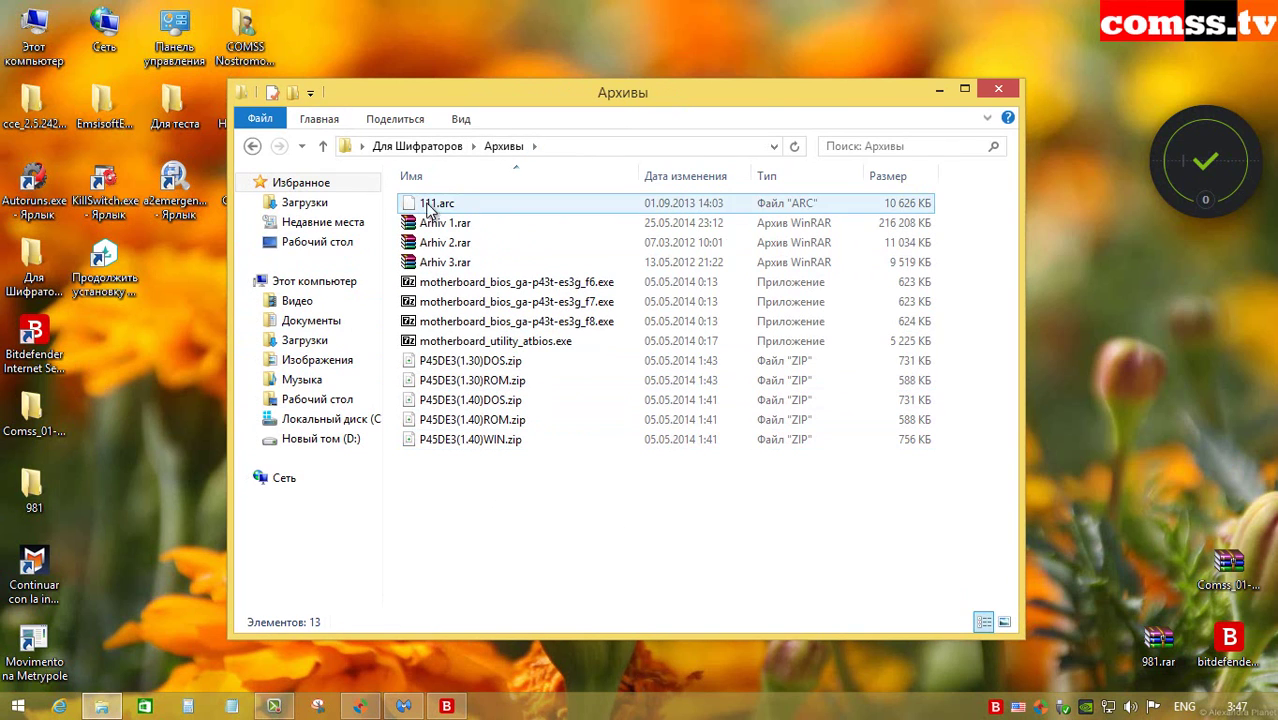
click(322, 146)
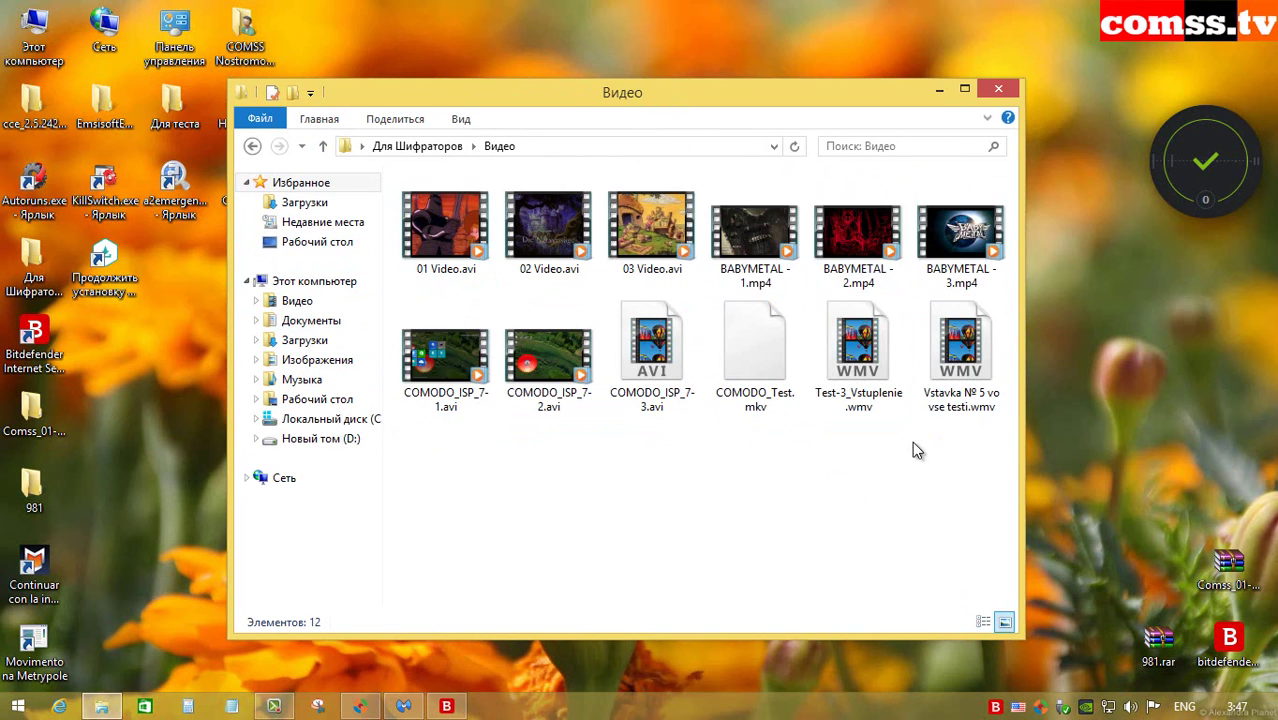
mouse_move(487, 410)
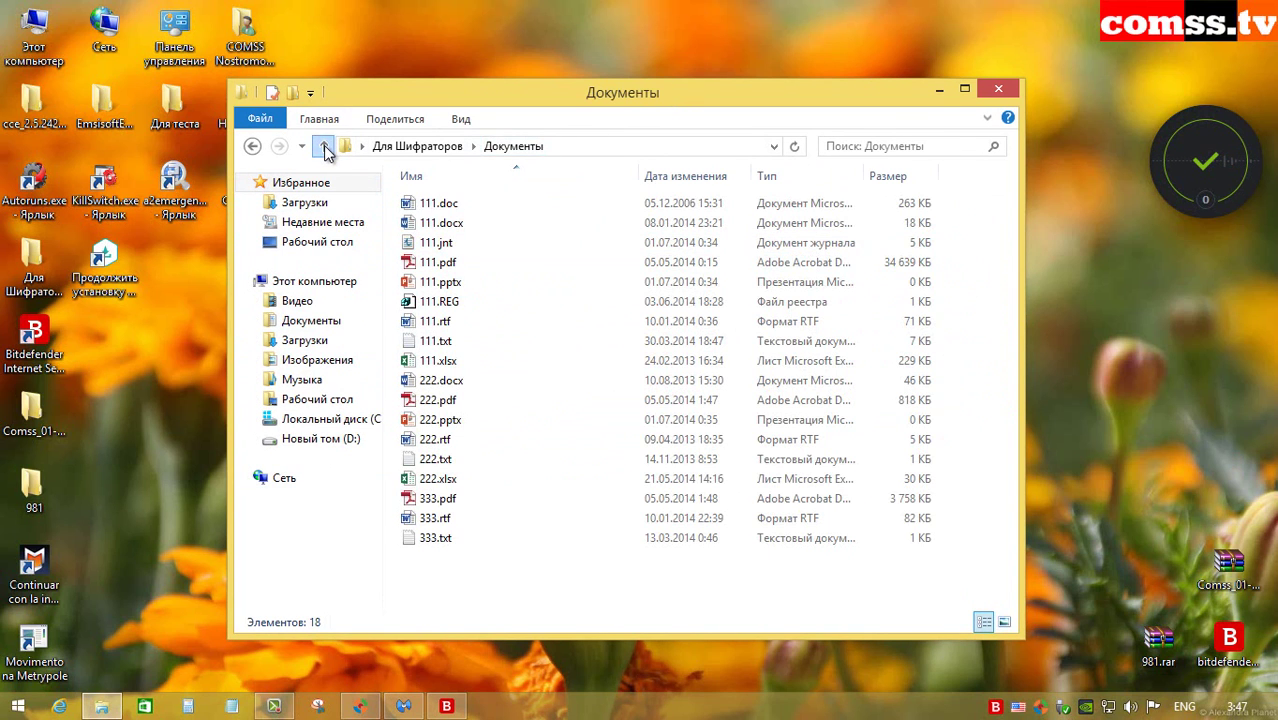
click(322, 146)
double_click(485, 262)
double_click(490, 205)
key(BackSpace)
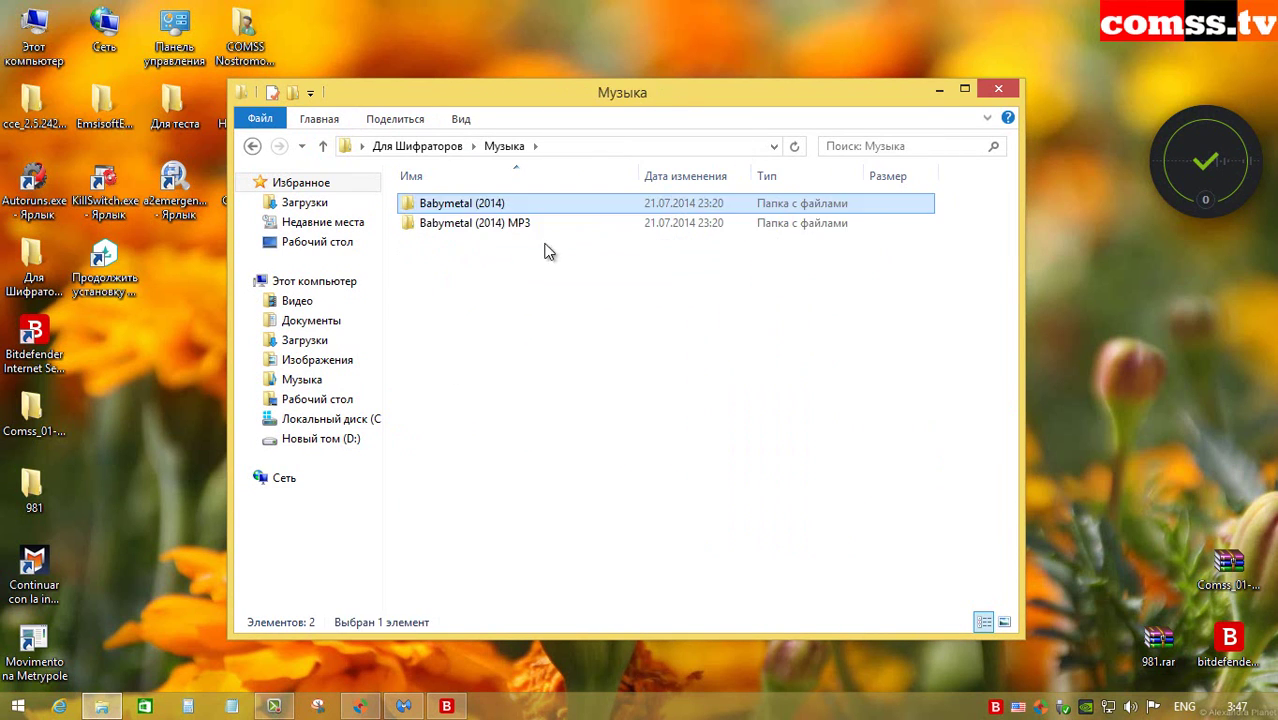
double_click(516, 222)
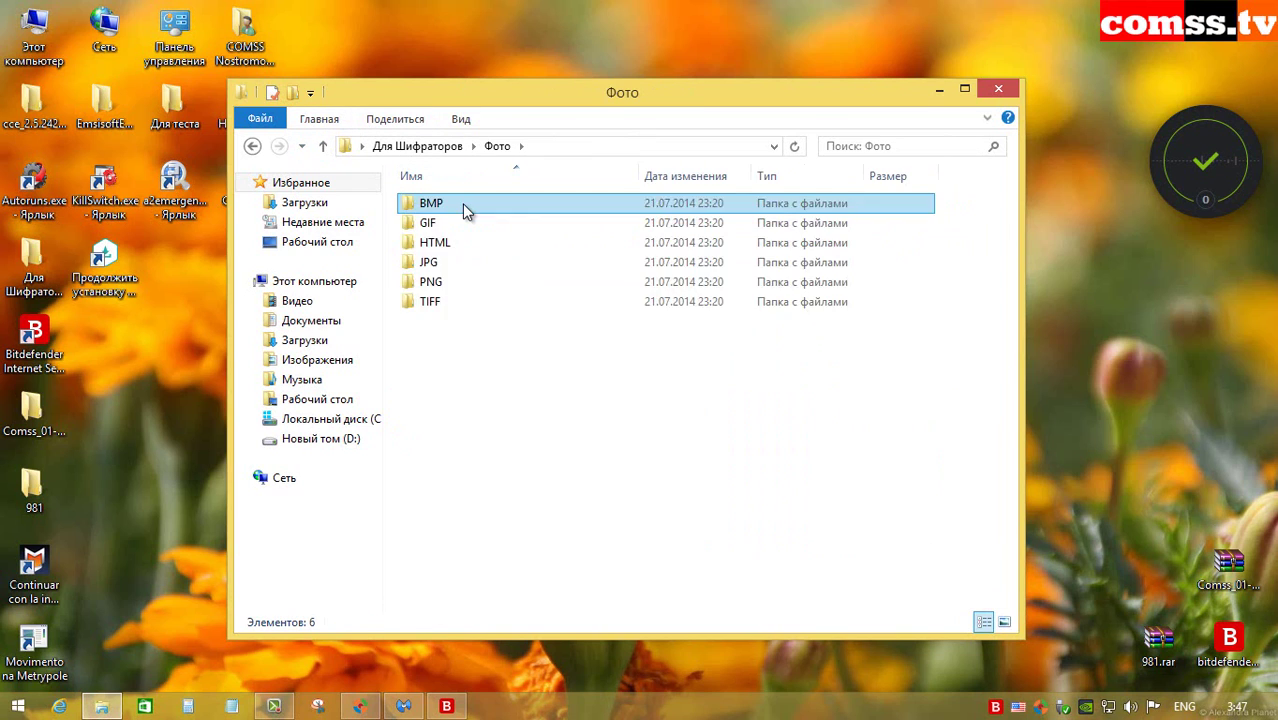
Step: Look through the BMP, GIF and HTML folders under Фото
double_click(462, 203)
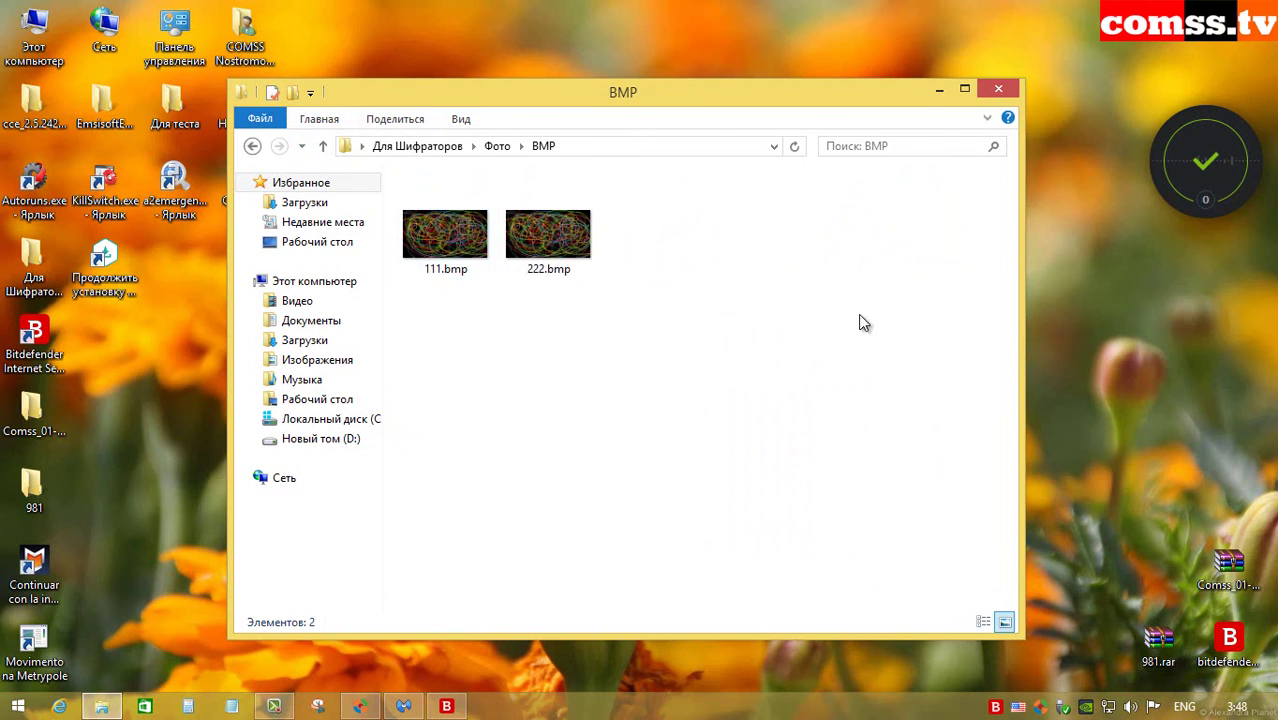
click(322, 146)
click(465, 223)
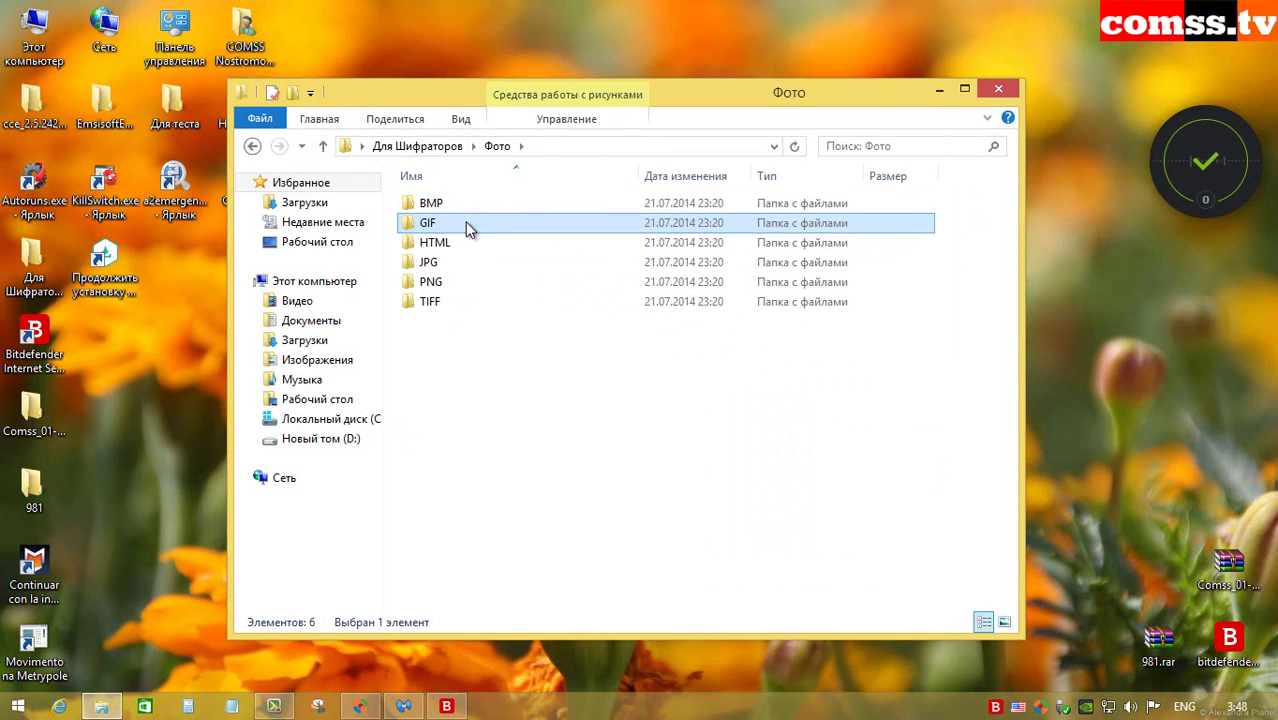
double_click(465, 223)
click(320, 146)
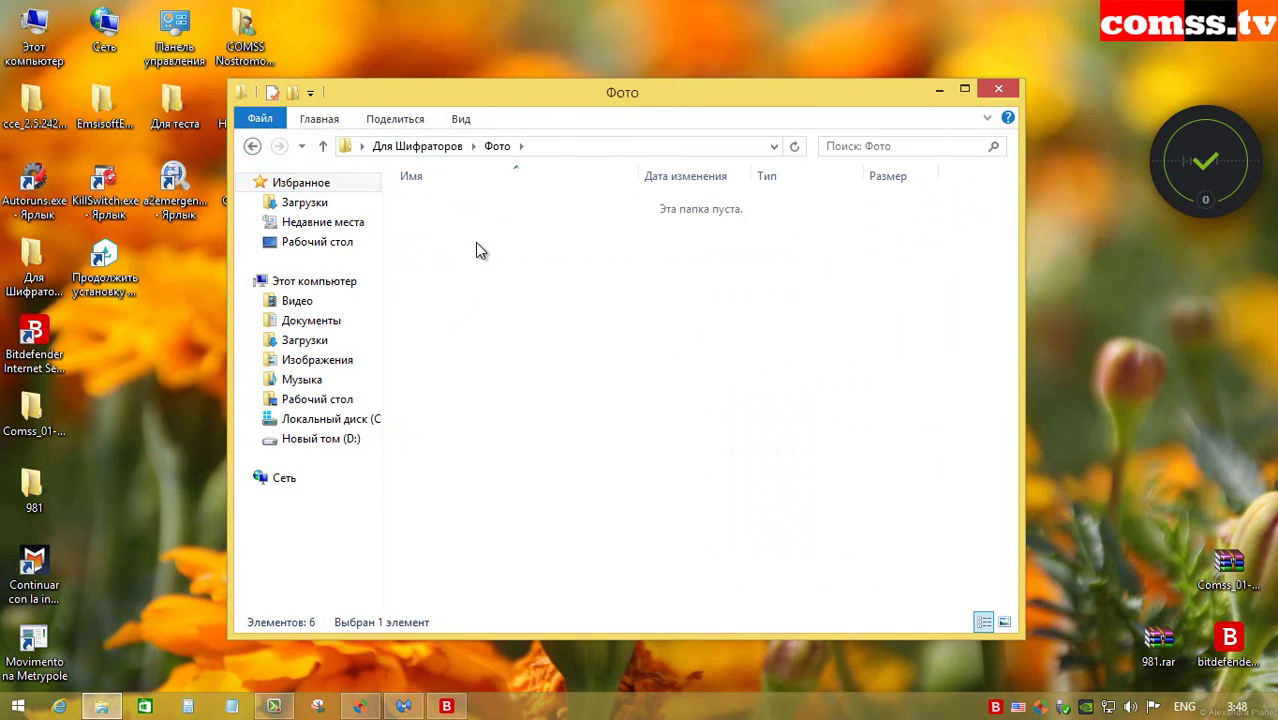
double_click(477, 249)
click(322, 146)
Step: Check the JPG, PNG and TIFF test image folders, return to Для Шифраторов, and close Explorer
double_click(456, 265)
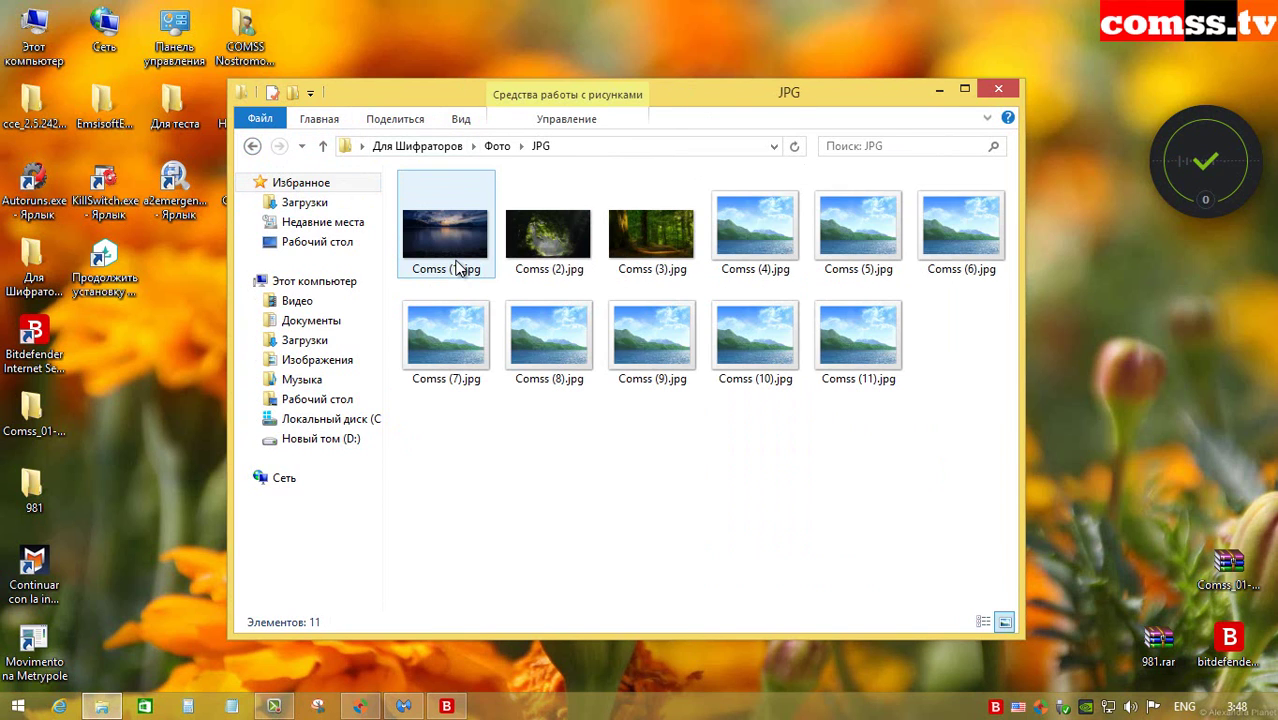
click(322, 146)
double_click(437, 287)
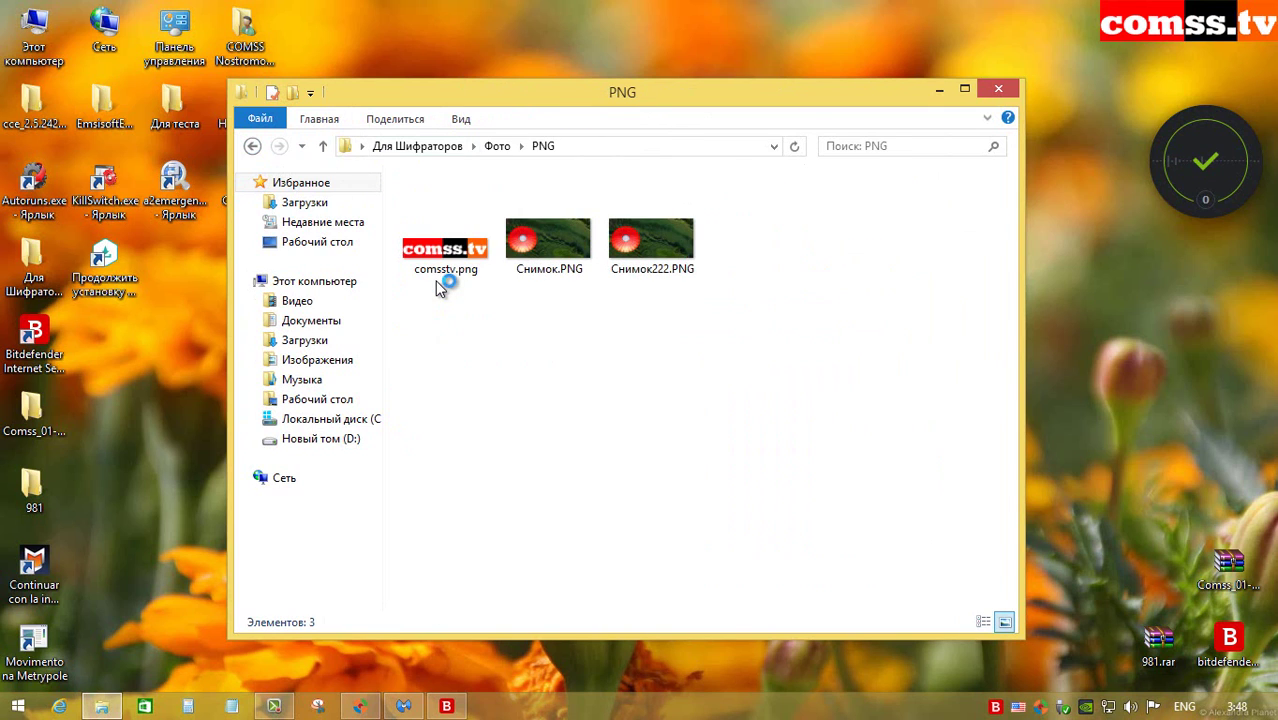
click(322, 146)
double_click(446, 305)
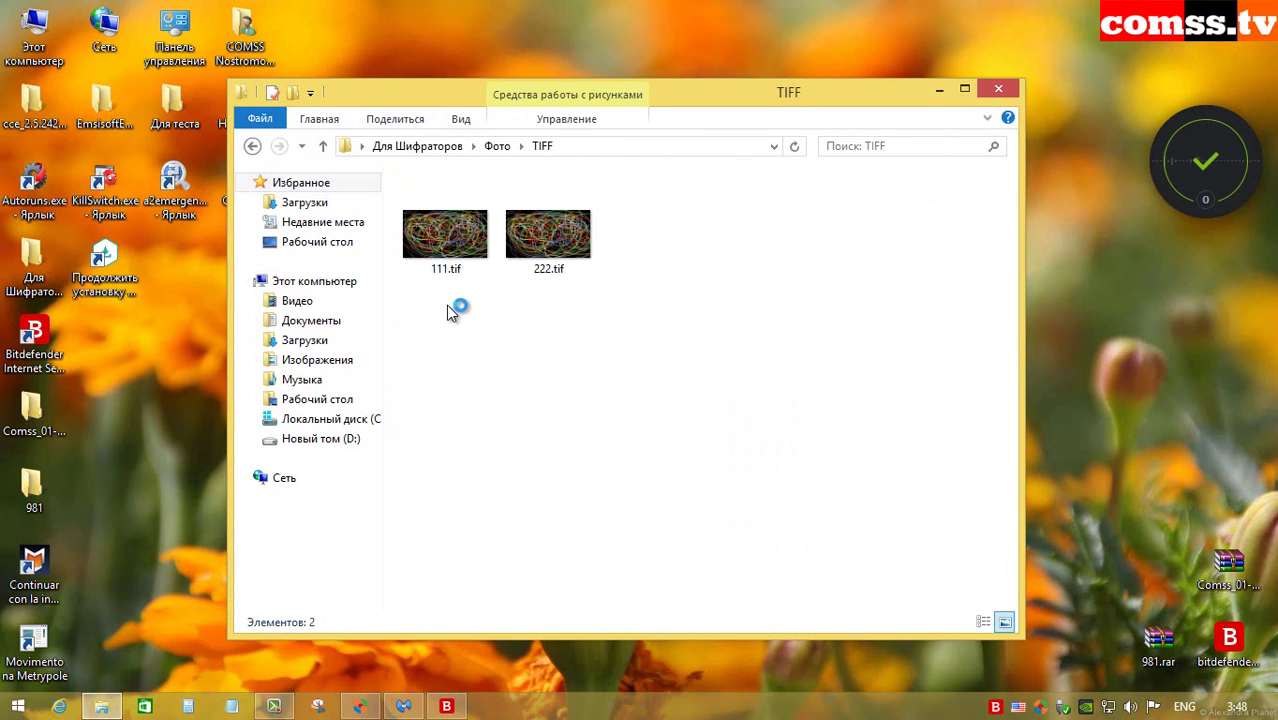
click(323, 146)
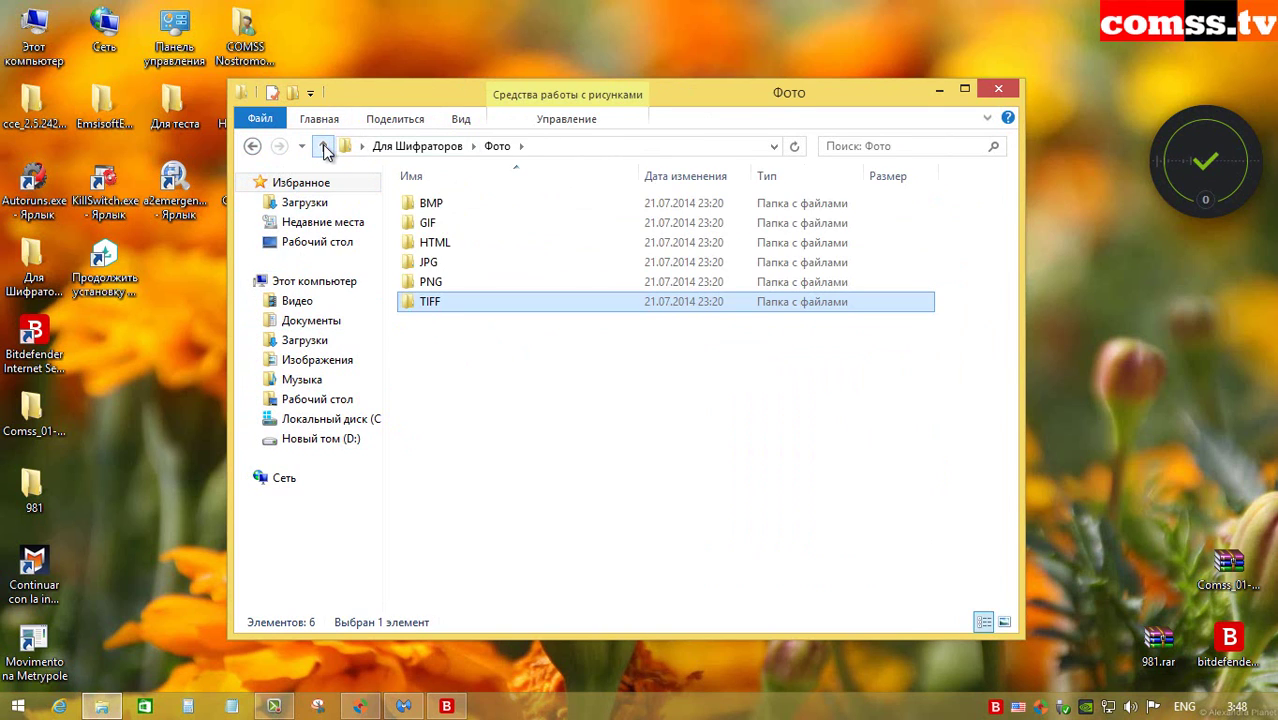
click(323, 146)
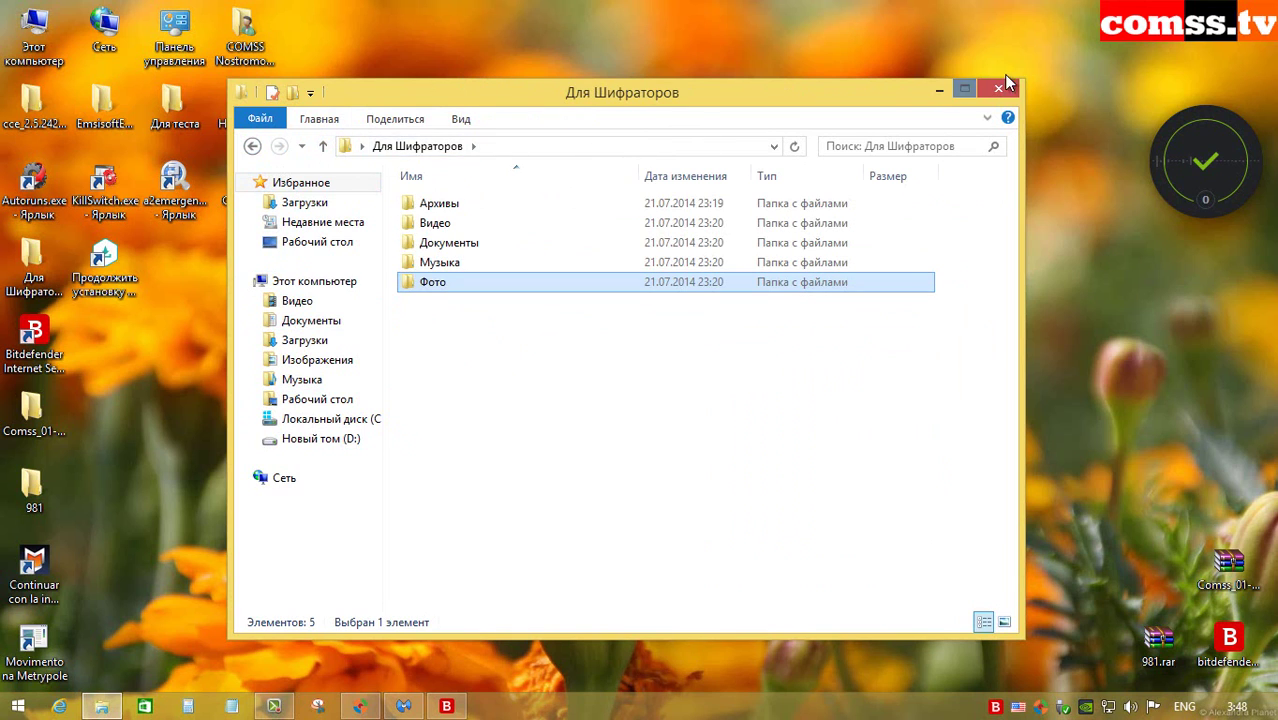
click(1004, 84)
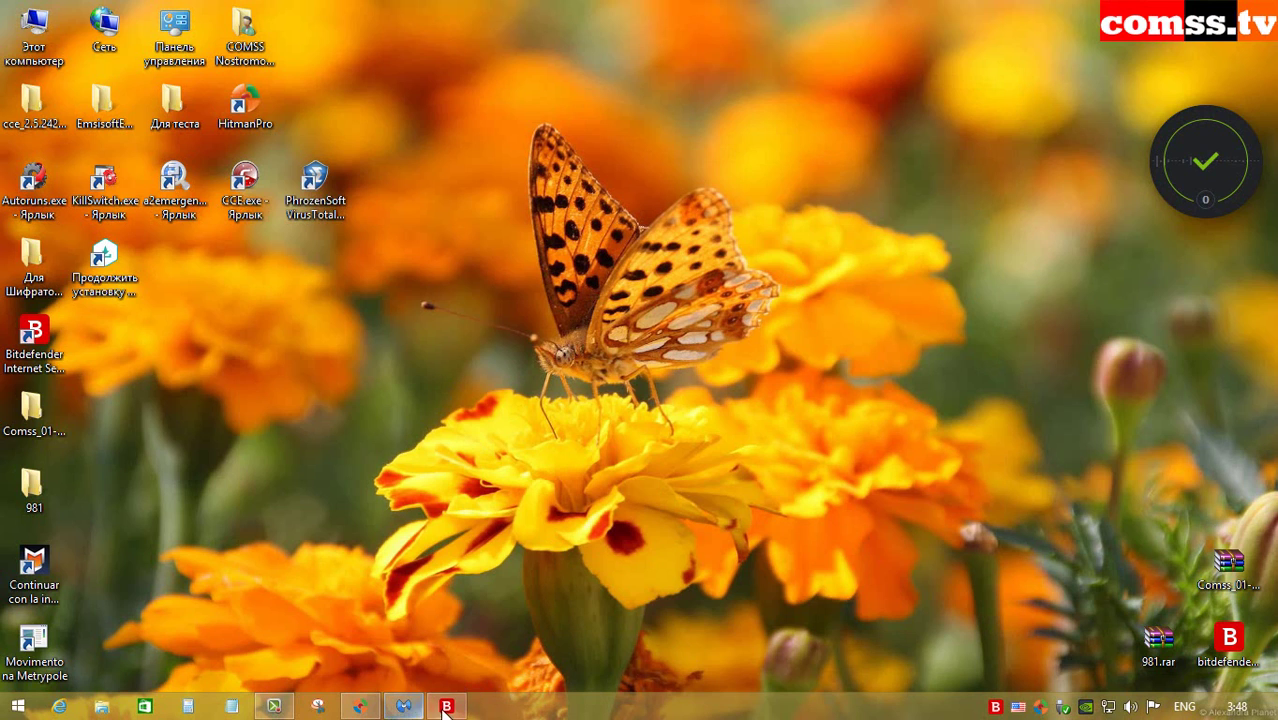
Step: Restore the HitmanPro results window showing the 10 remaining detected items
click(359, 706)
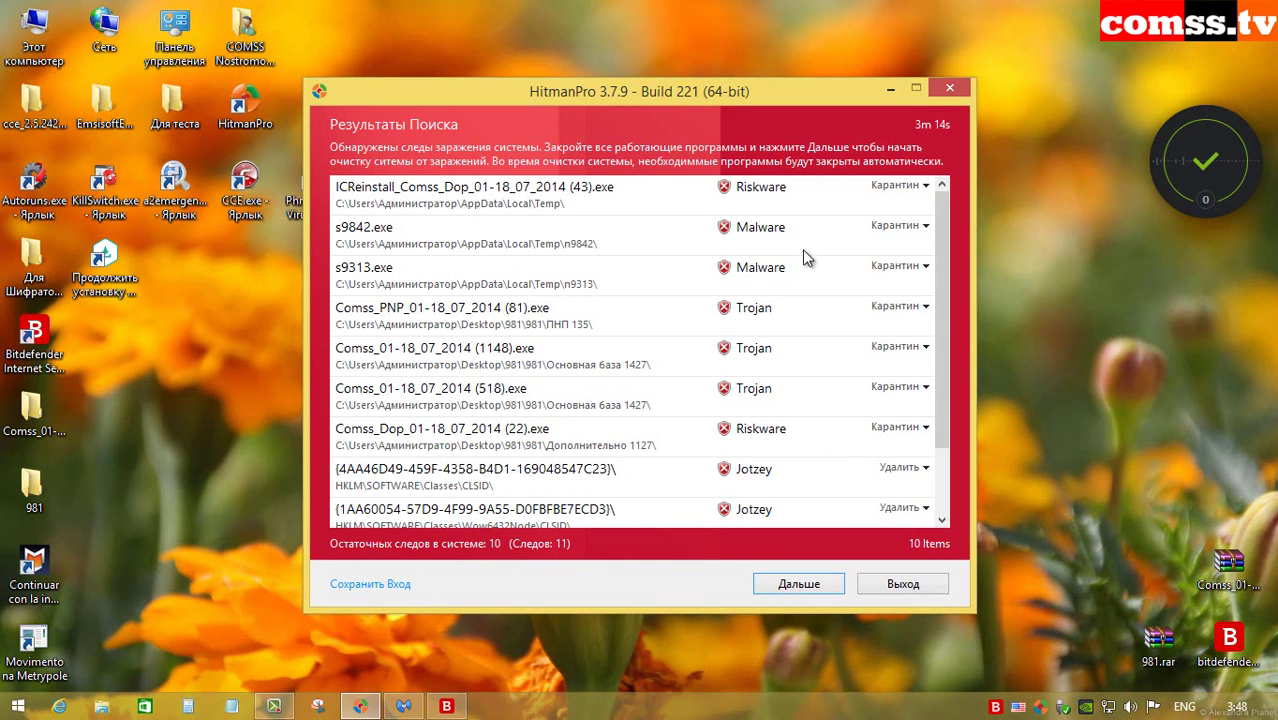
Step: Check detection names for ICReinstall, s9842.exe, s9313.exe, Comss_PNP, Comss (1148), Comss (518) and Comss_Dop (22)
drag(940, 220, 963, 198)
click(613, 212)
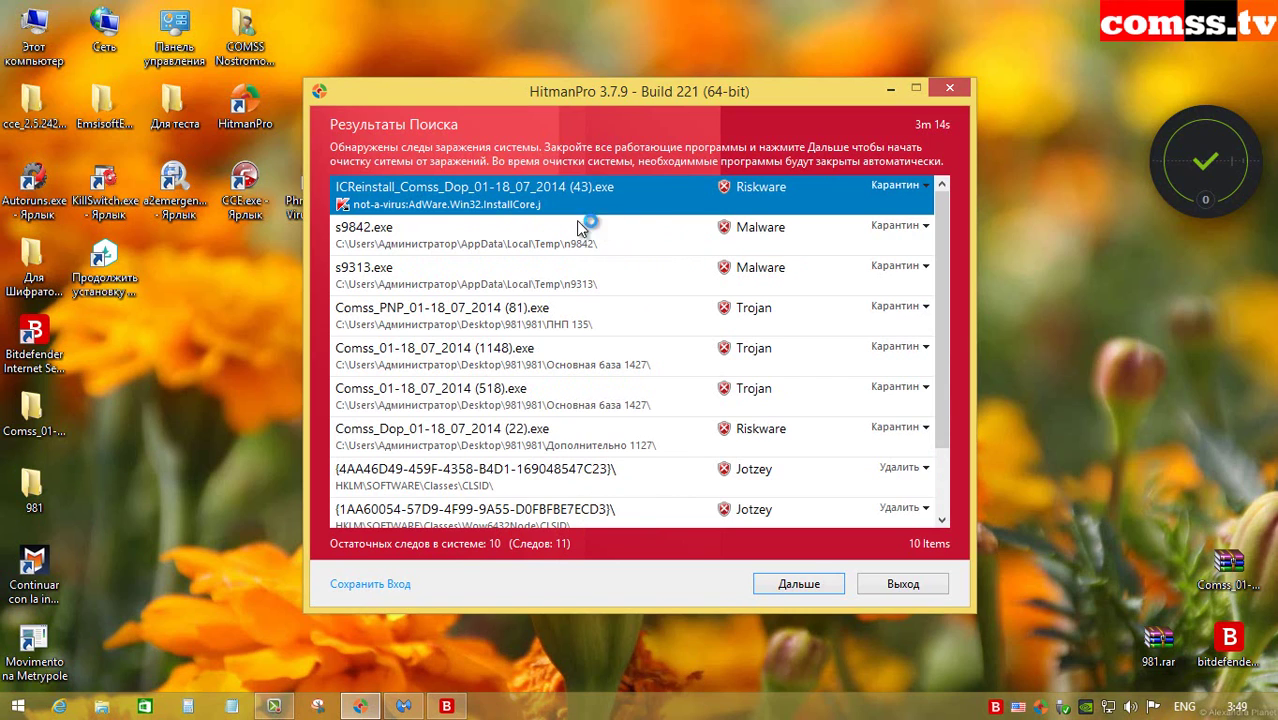
click(611, 239)
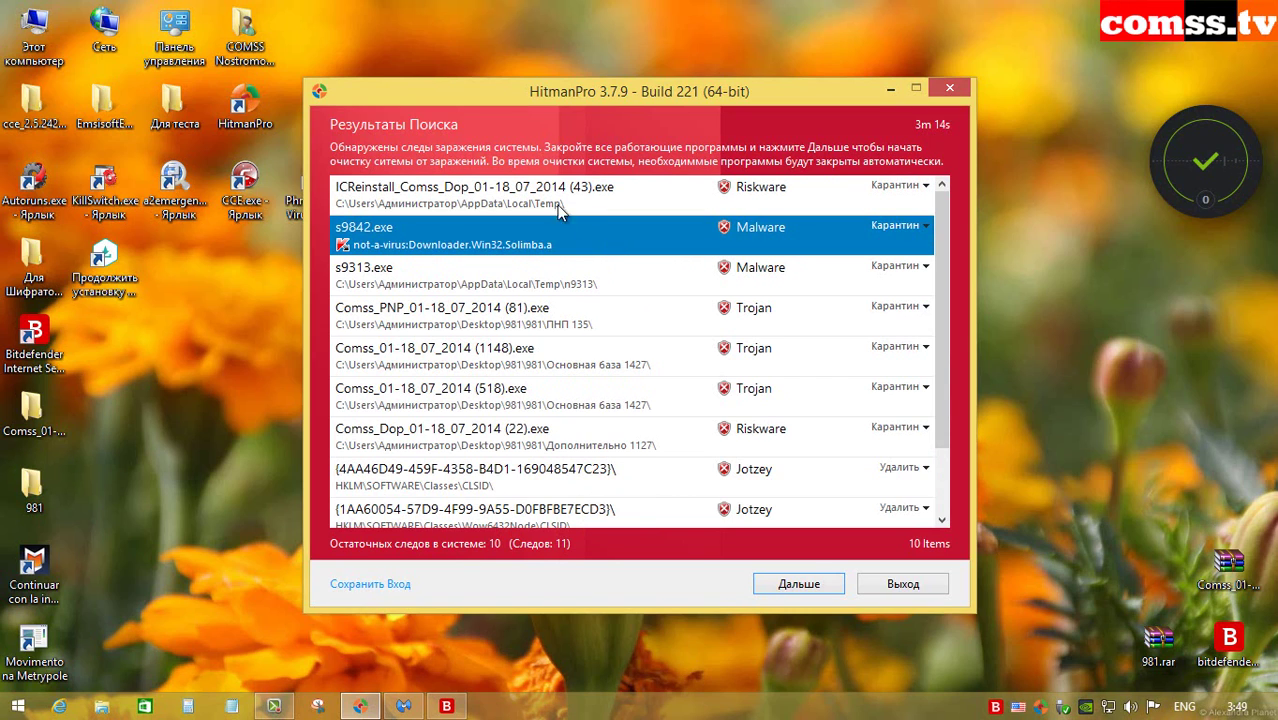
click(631, 278)
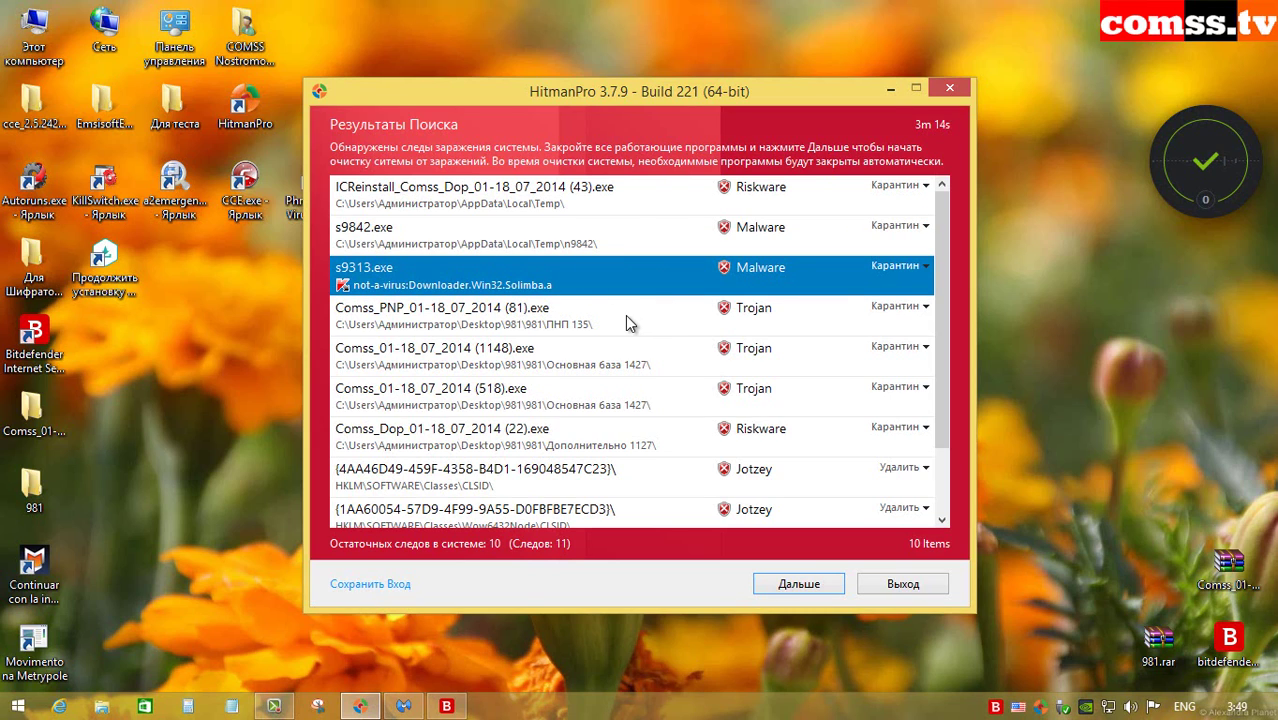
click(625, 315)
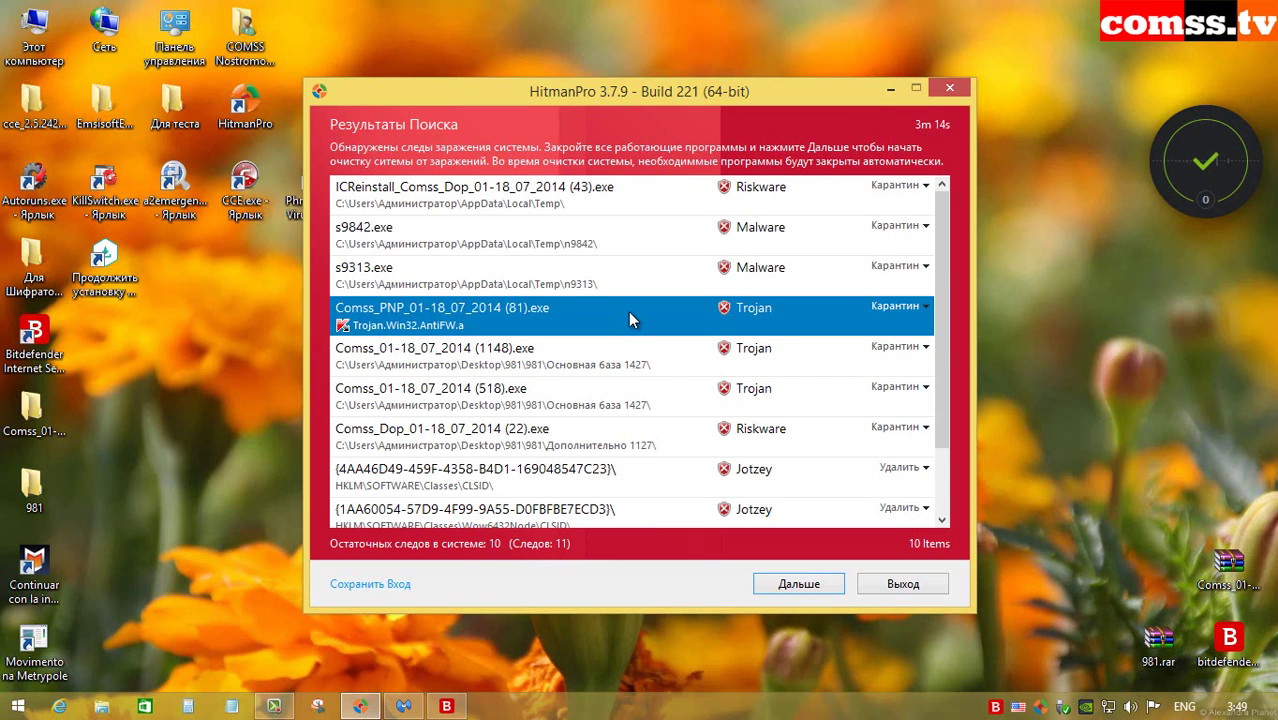
click(640, 370)
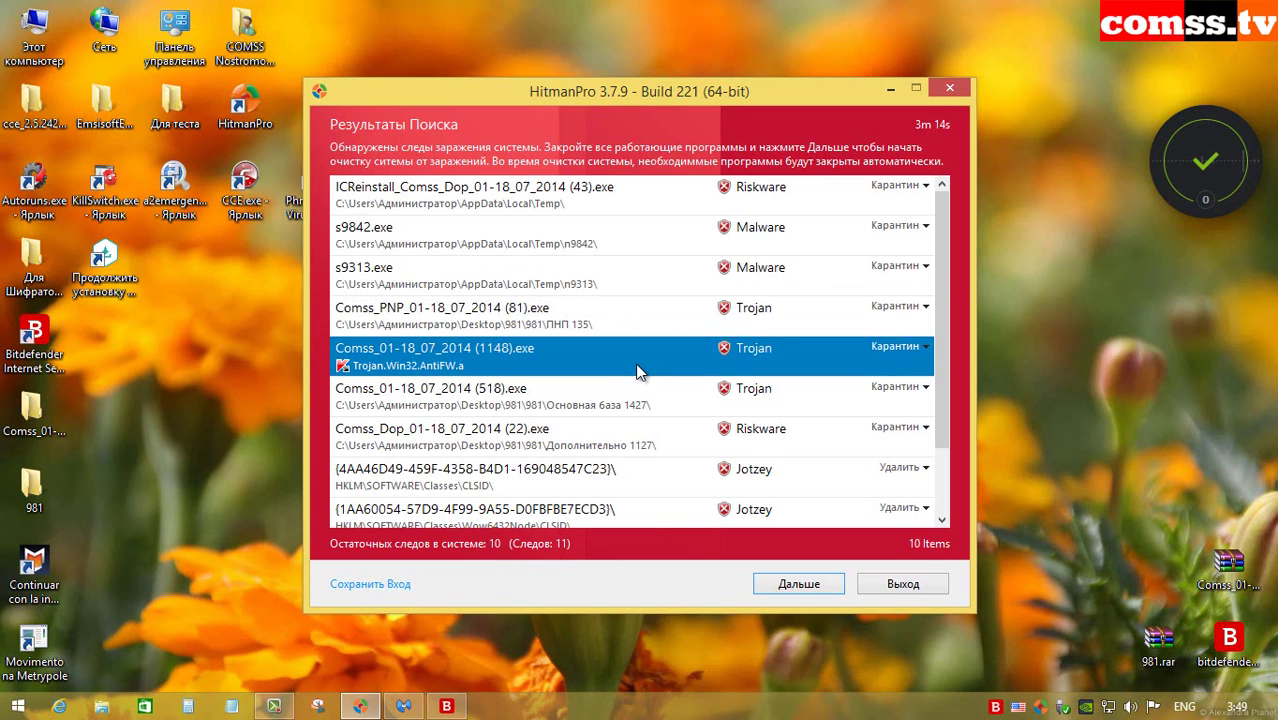
click(670, 408)
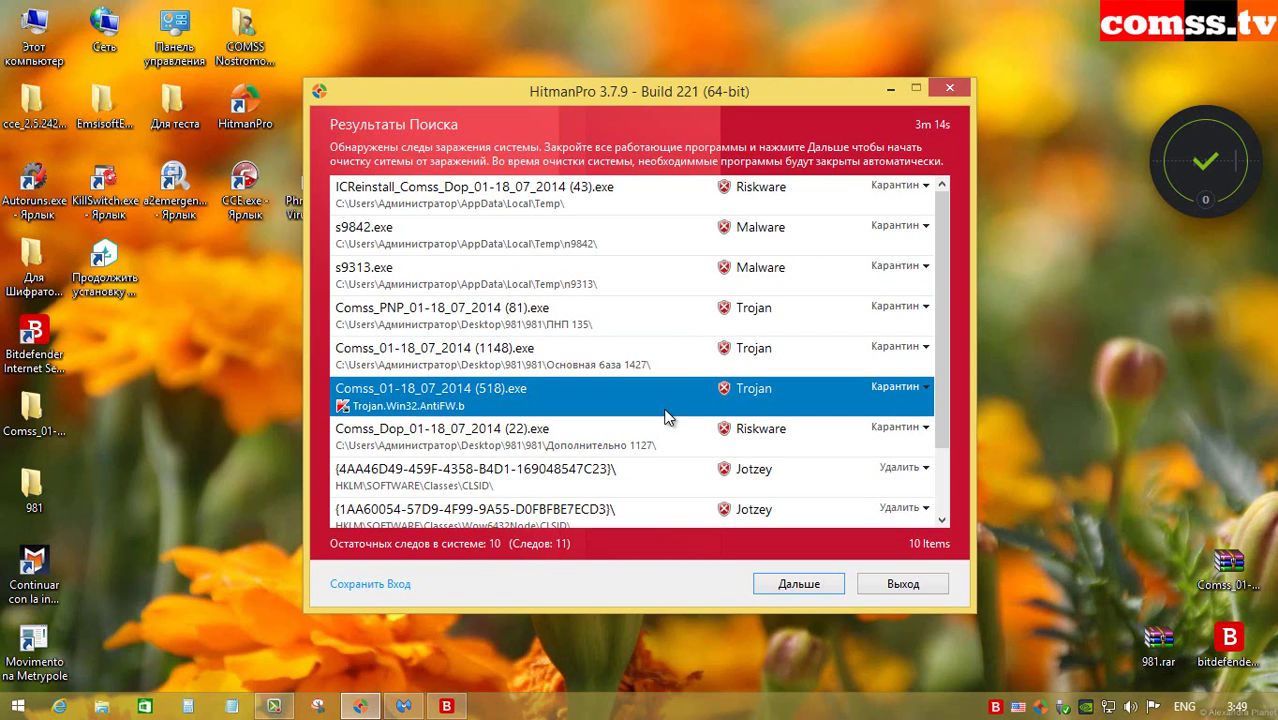
click(622, 450)
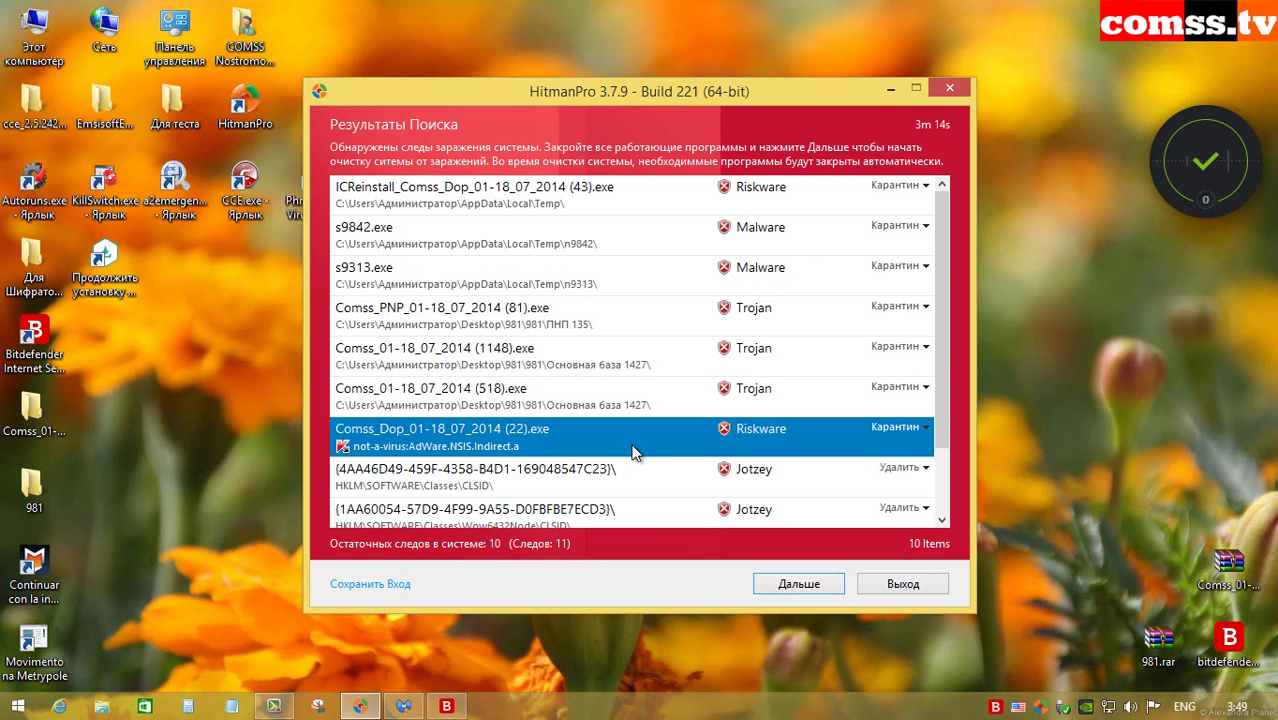
Step: Inspect each of the three Jotzey registry entries
click(634, 477)
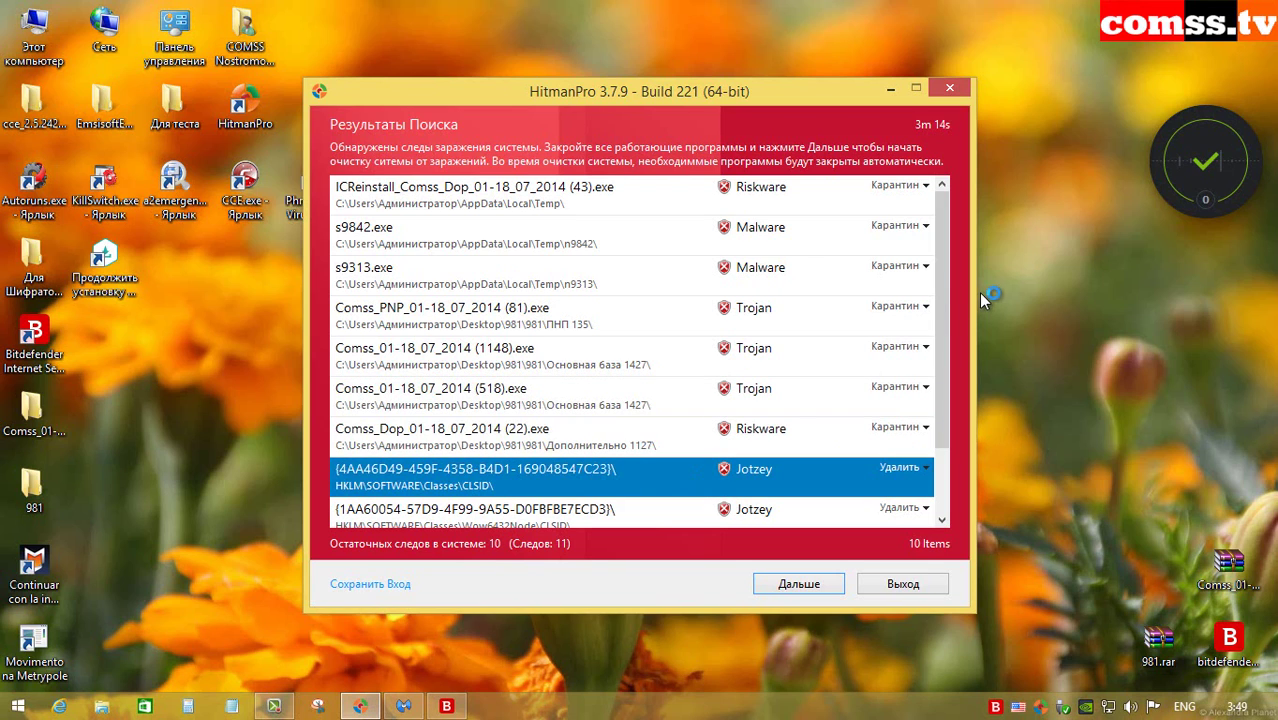
drag(938, 296, 958, 408)
click(655, 440)
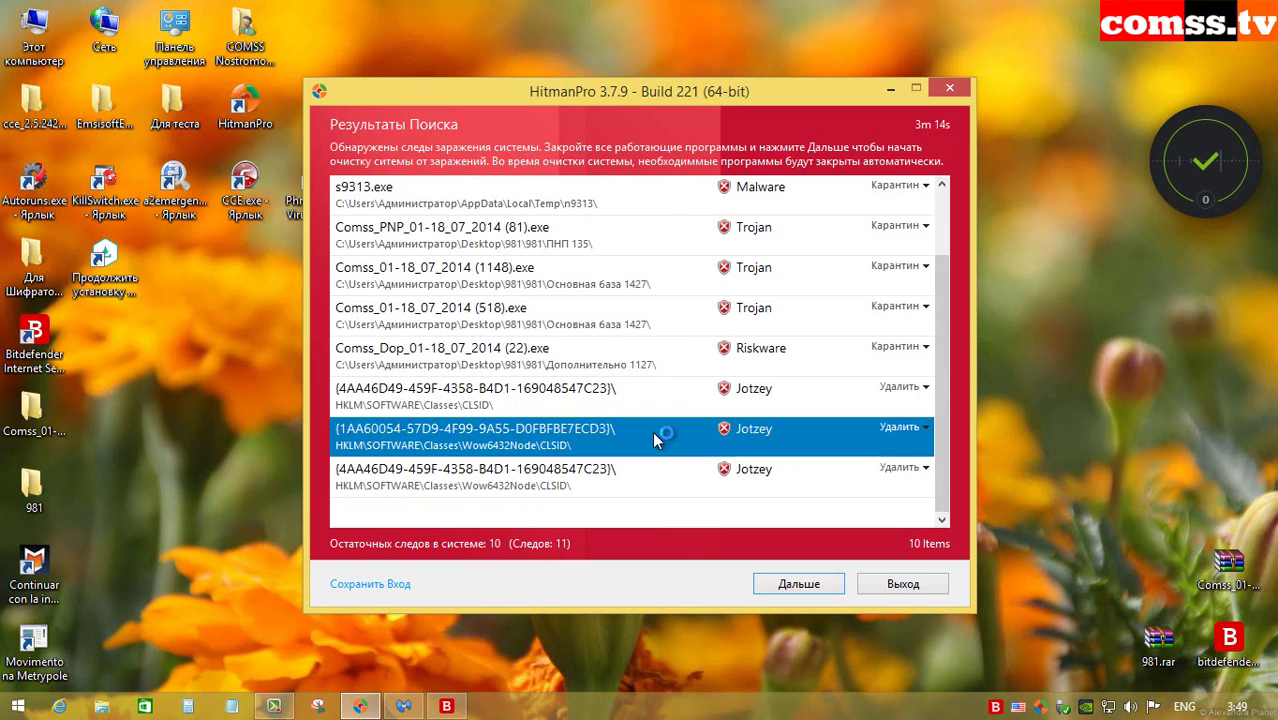
click(627, 478)
click(627, 432)
click(629, 400)
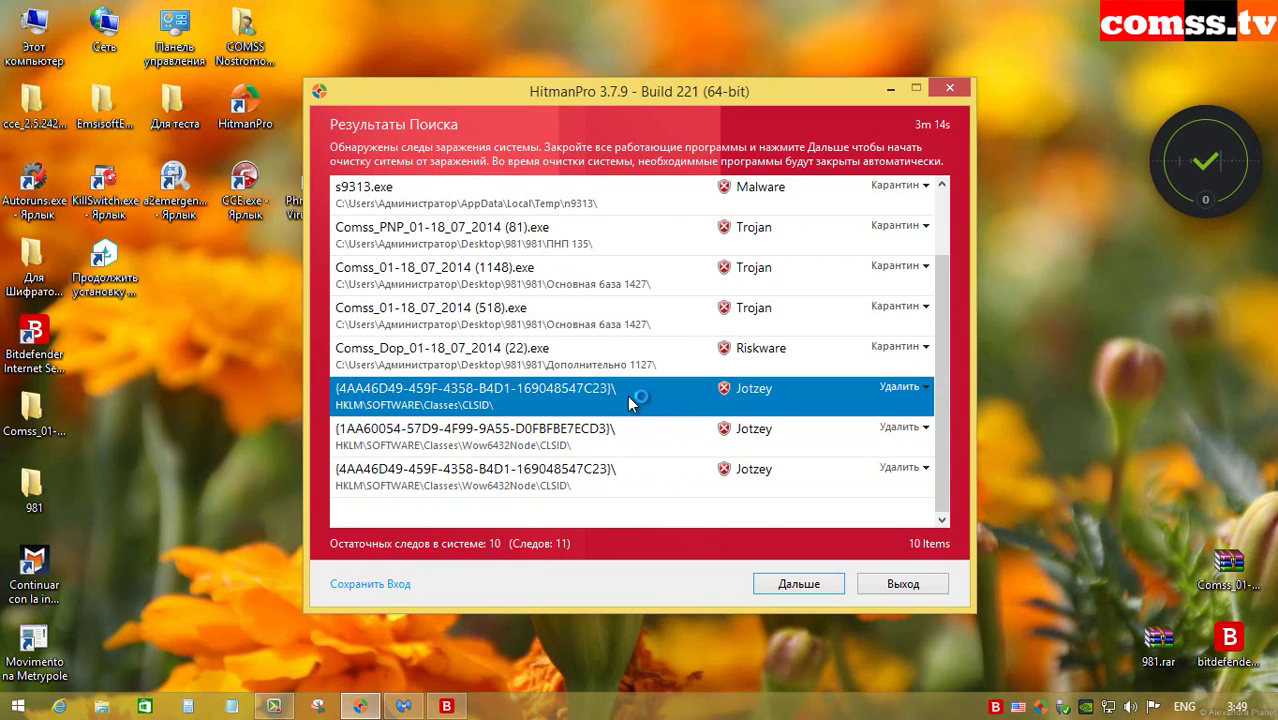
scroll(630, 400, up, 2)
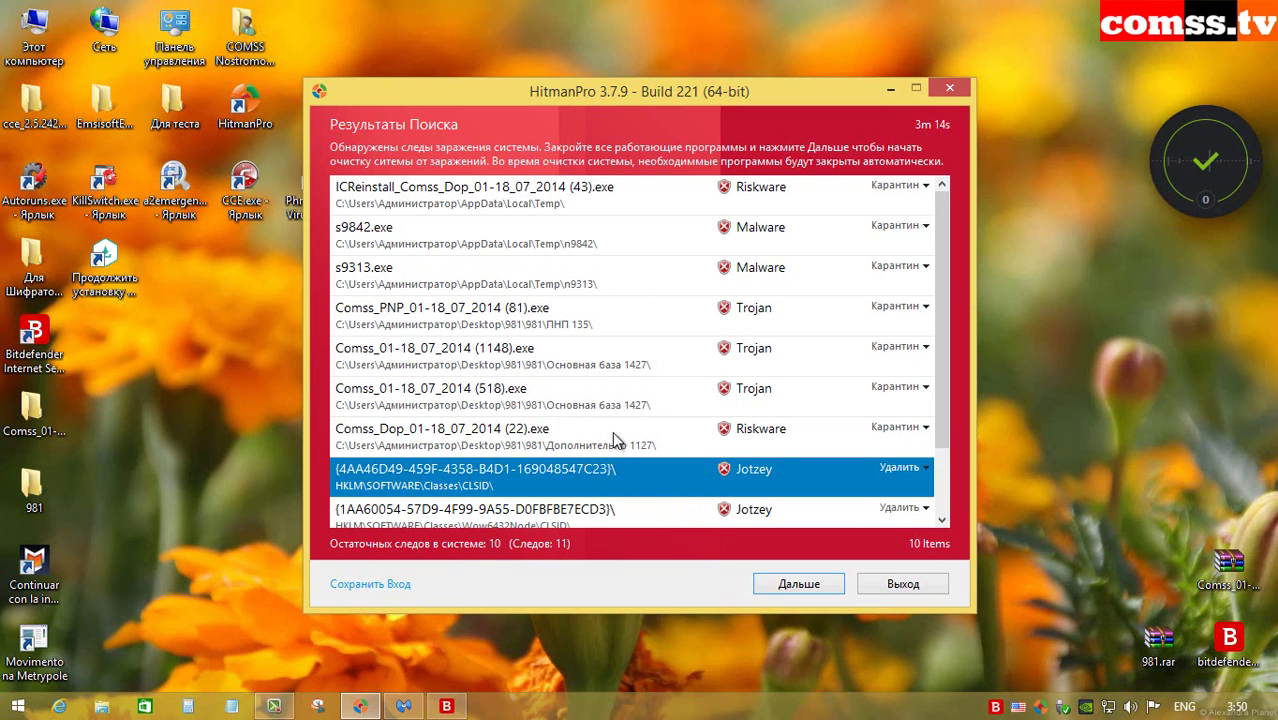
Step: Compare the s9842.exe and s9313.exe detections, then exit HitmanPro via Выход without cleaning
click(598, 239)
click(612, 276)
click(605, 245)
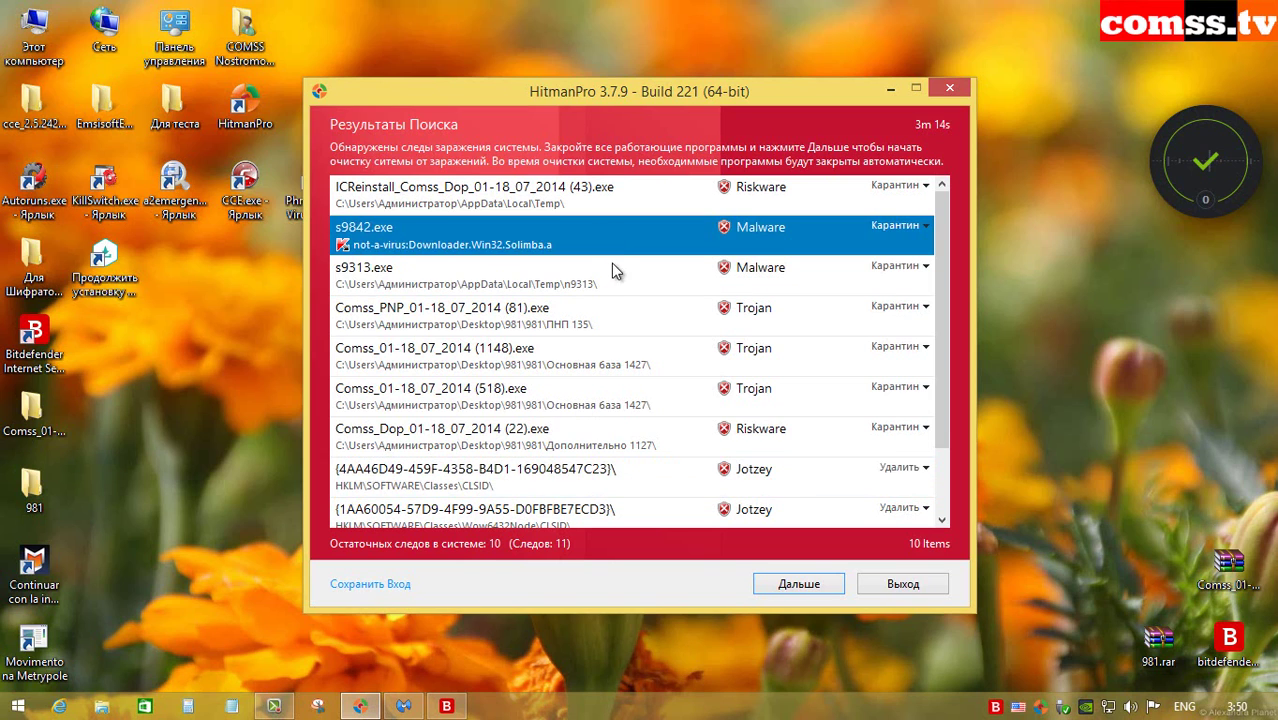
click(612, 268)
click(612, 242)
click(613, 270)
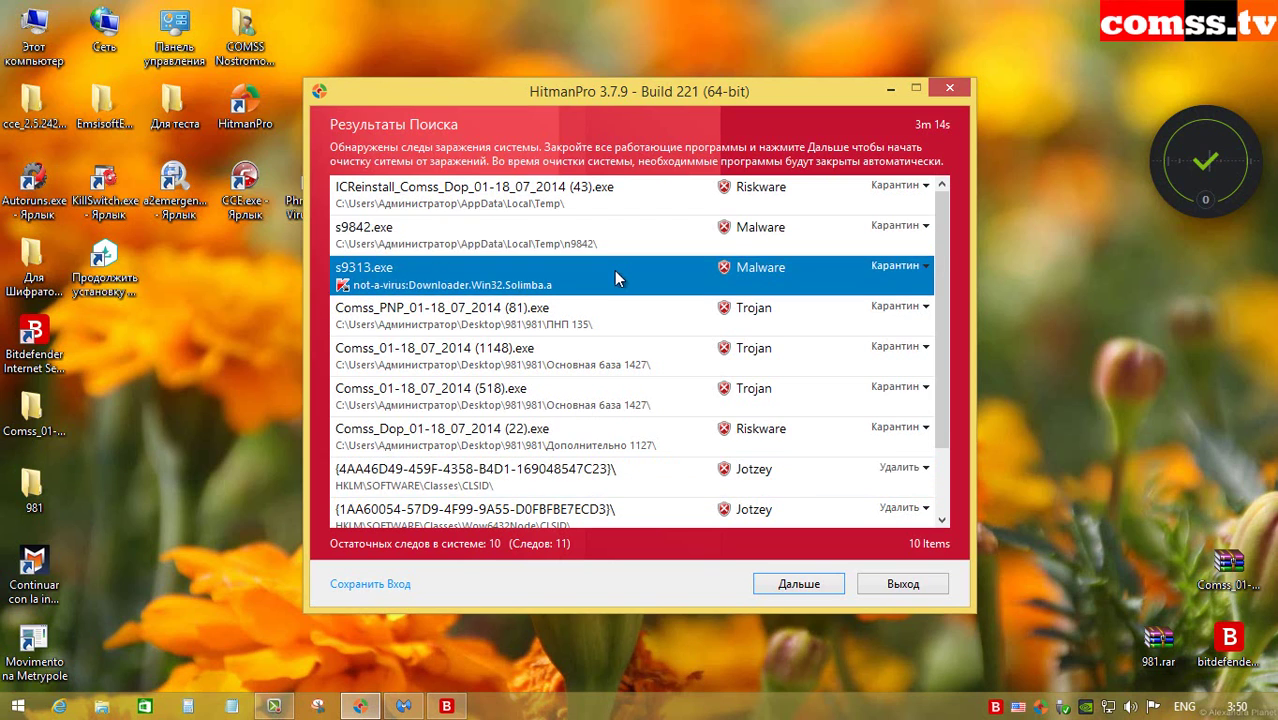
scroll(614, 270, down, 2)
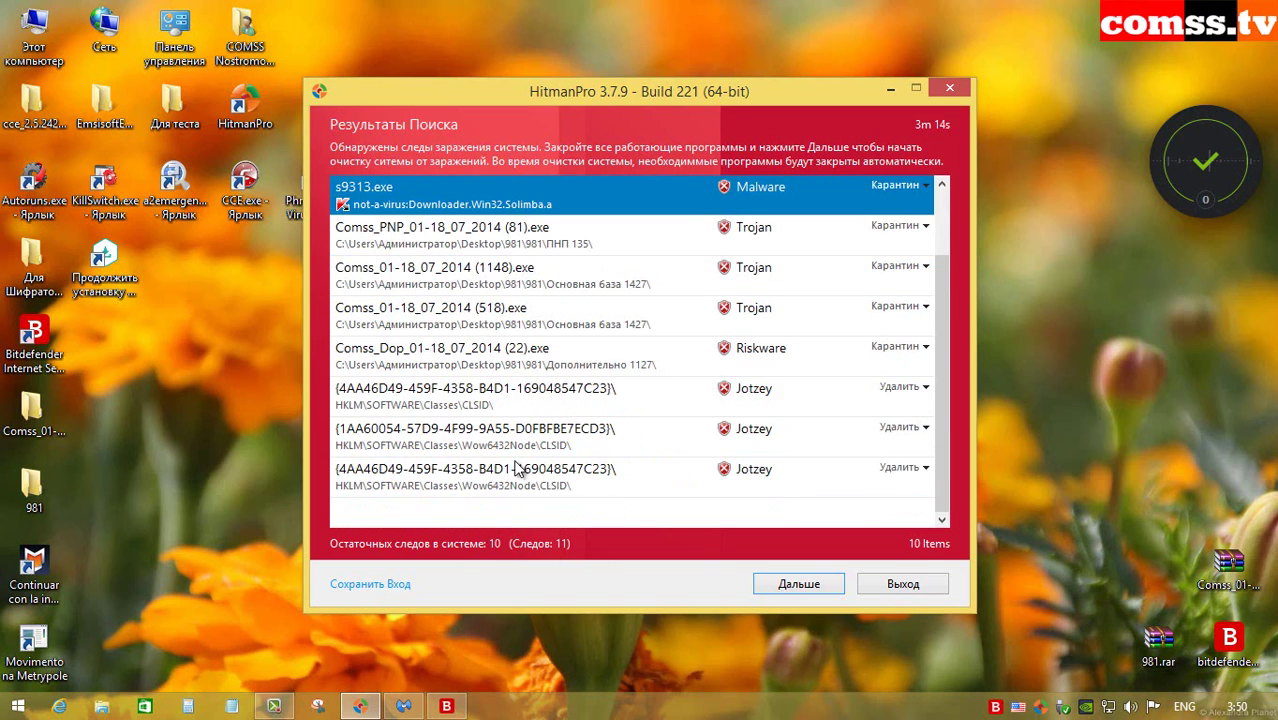
click(896, 586)
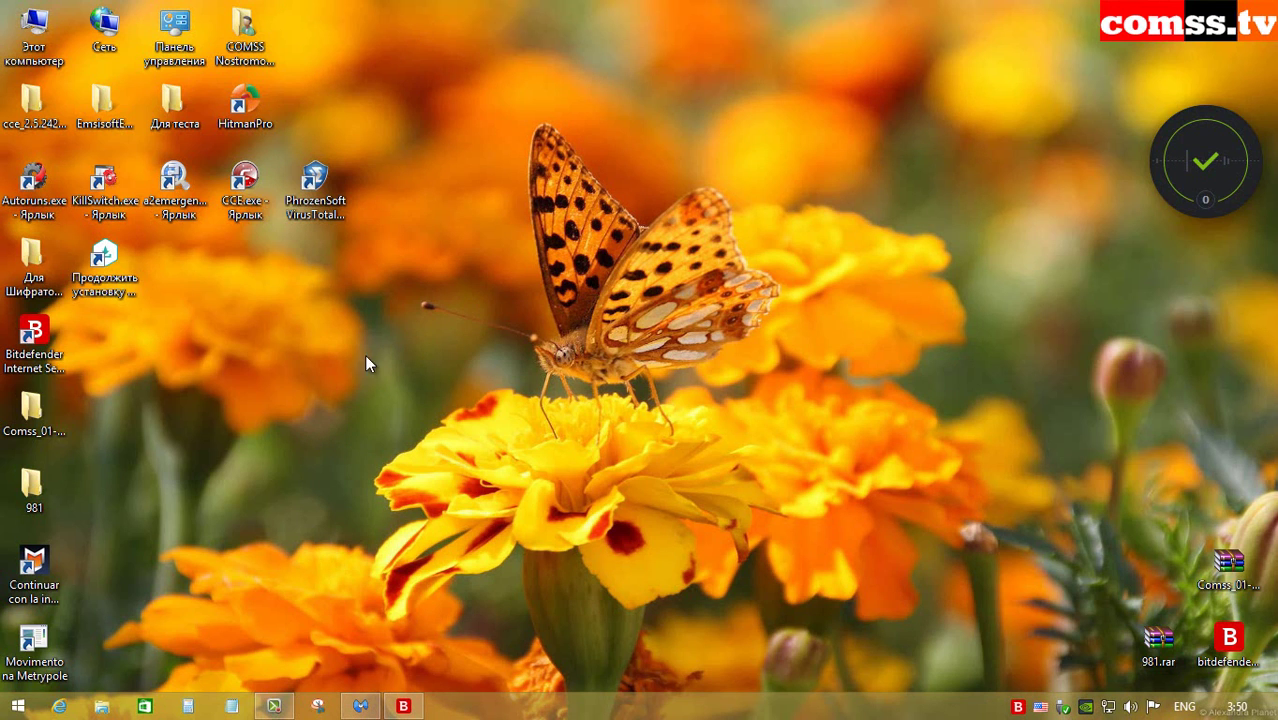
Step: Open 981 › Bat Virus 35 › Bat Virus, widen the Name column, and inspect several .bat files
double_click(40, 488)
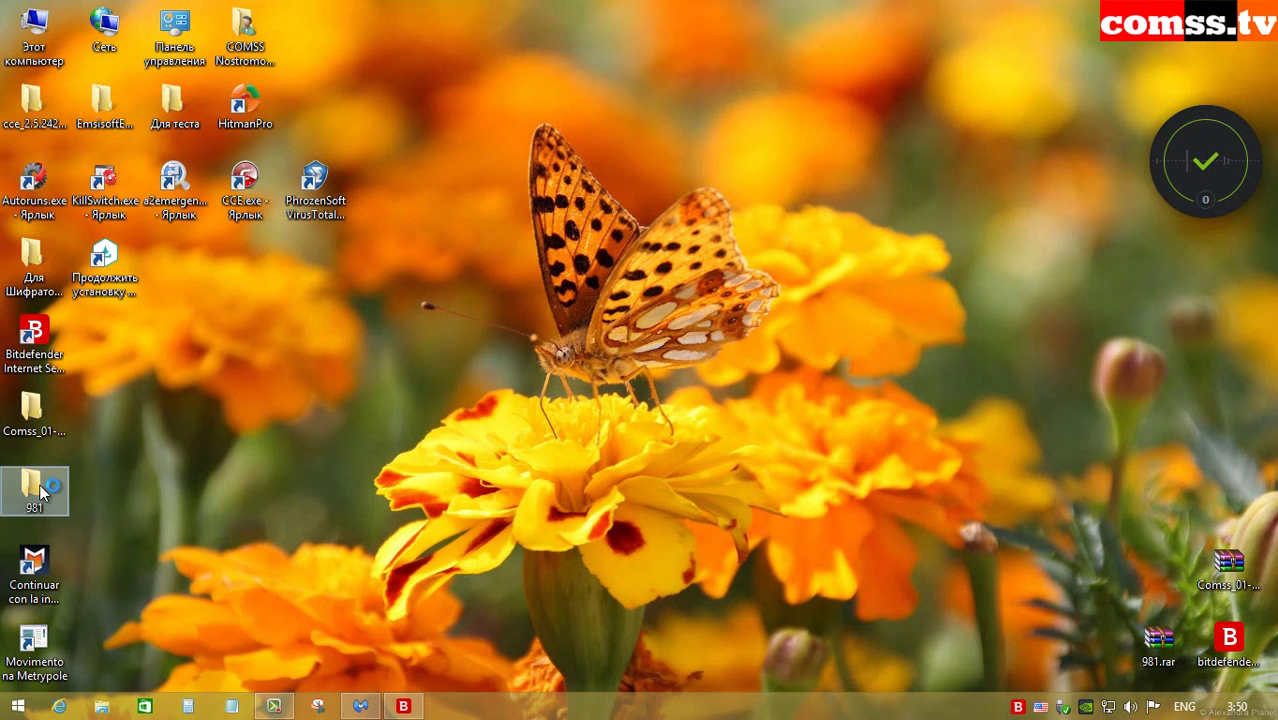
double_click(542, 206)
double_click(543, 207)
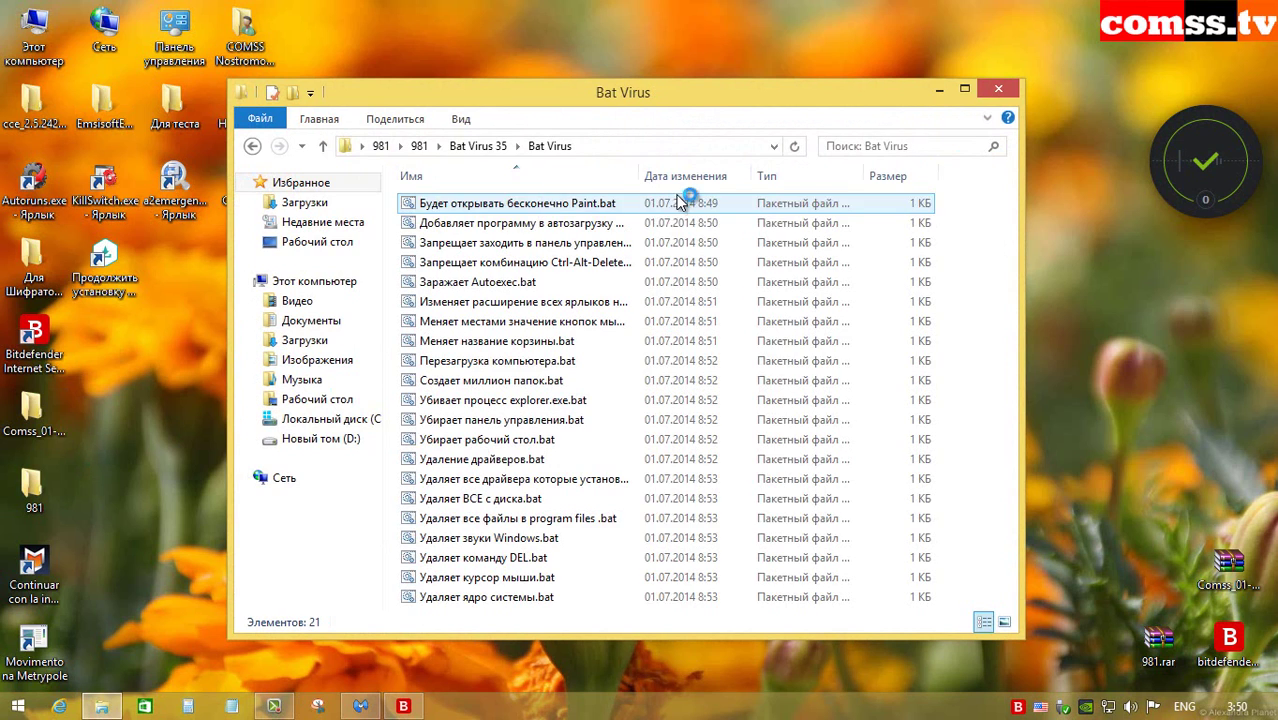
drag(639, 172, 730, 170)
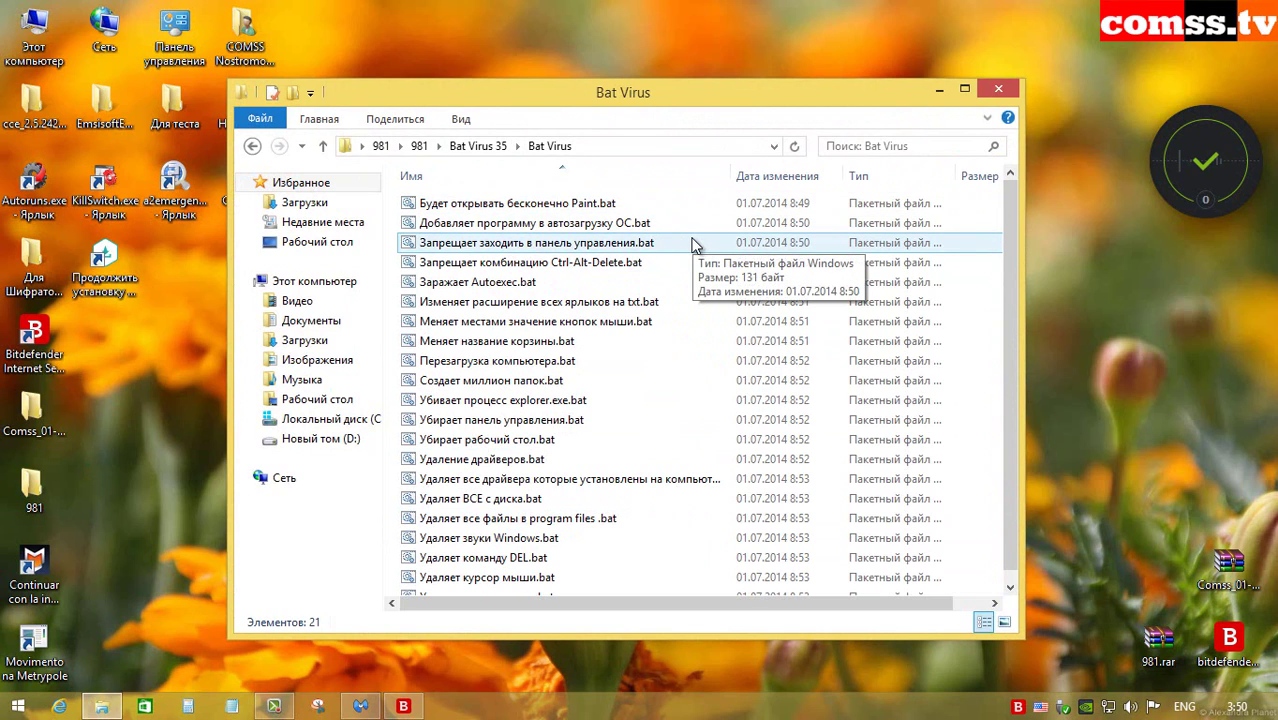
click(630, 406)
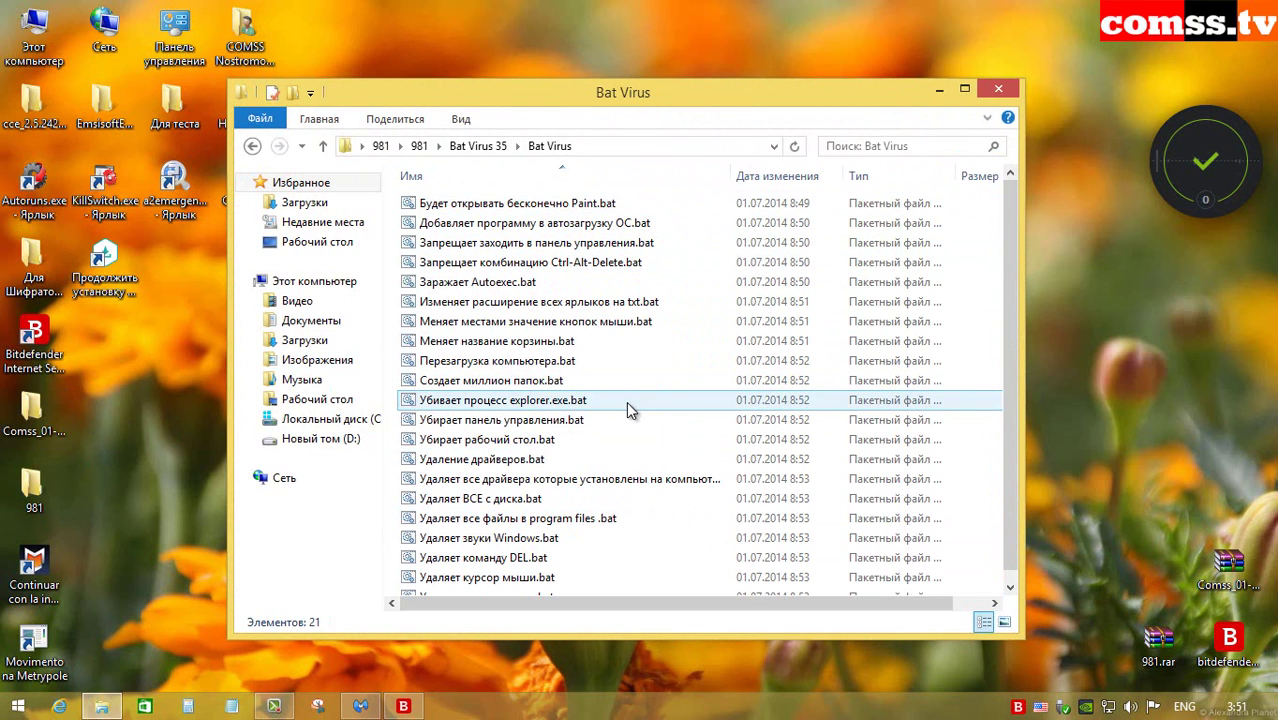
click(622, 420)
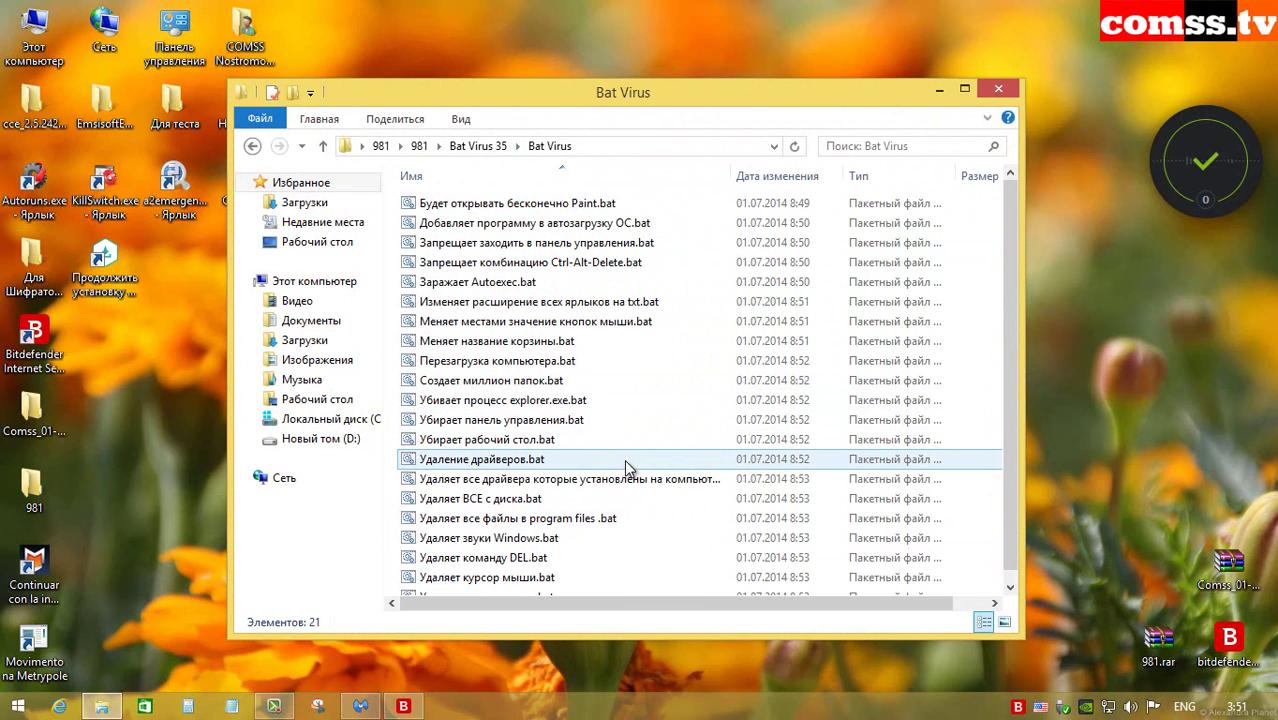
click(712, 484)
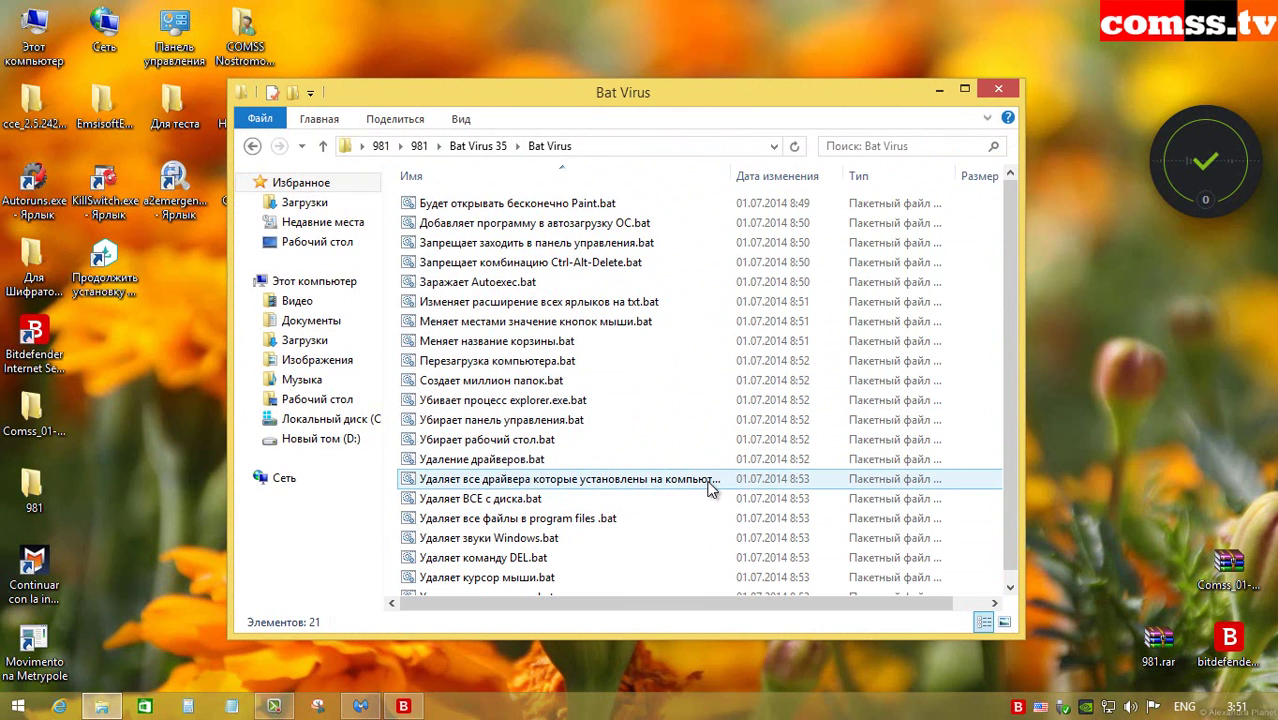
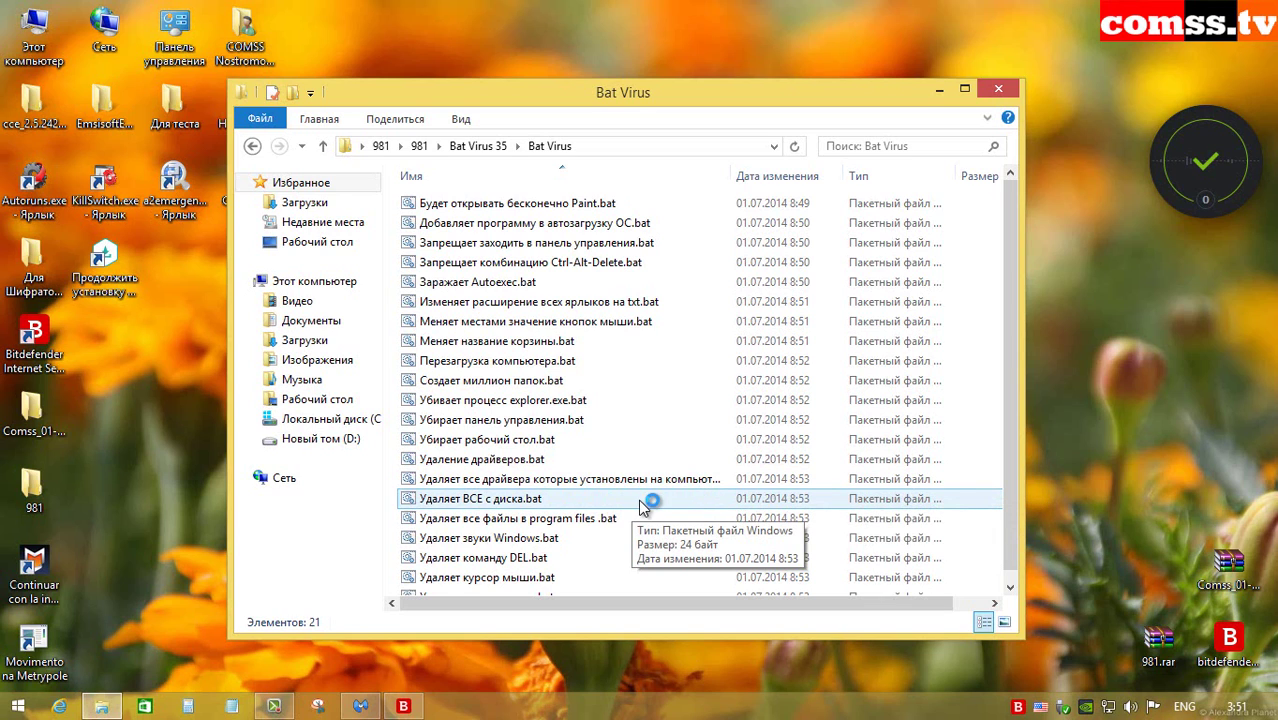
Step: Inspect the Bat Virus batch files (Program Files, sounds, DEL, cursor, kernel), then return to Malwarebytes' 20-threat scan summary
scroll(650, 508, down, 1)
click(658, 511)
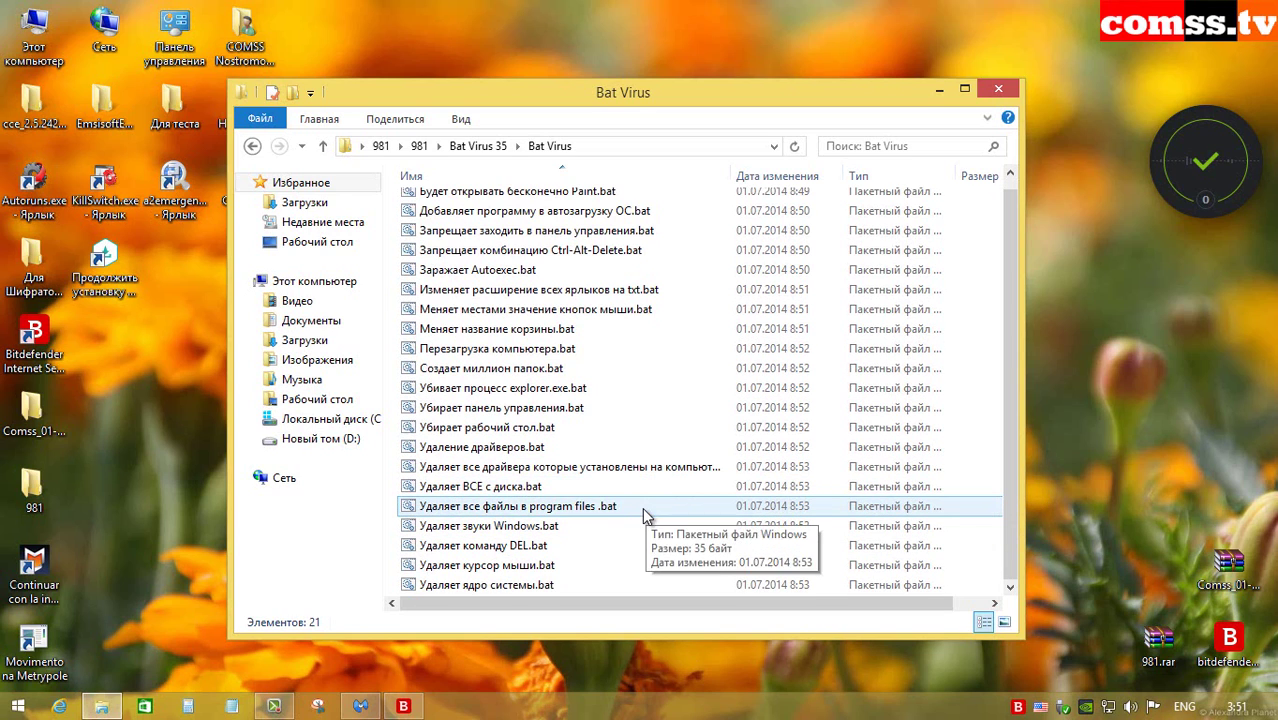
click(638, 527)
click(621, 549)
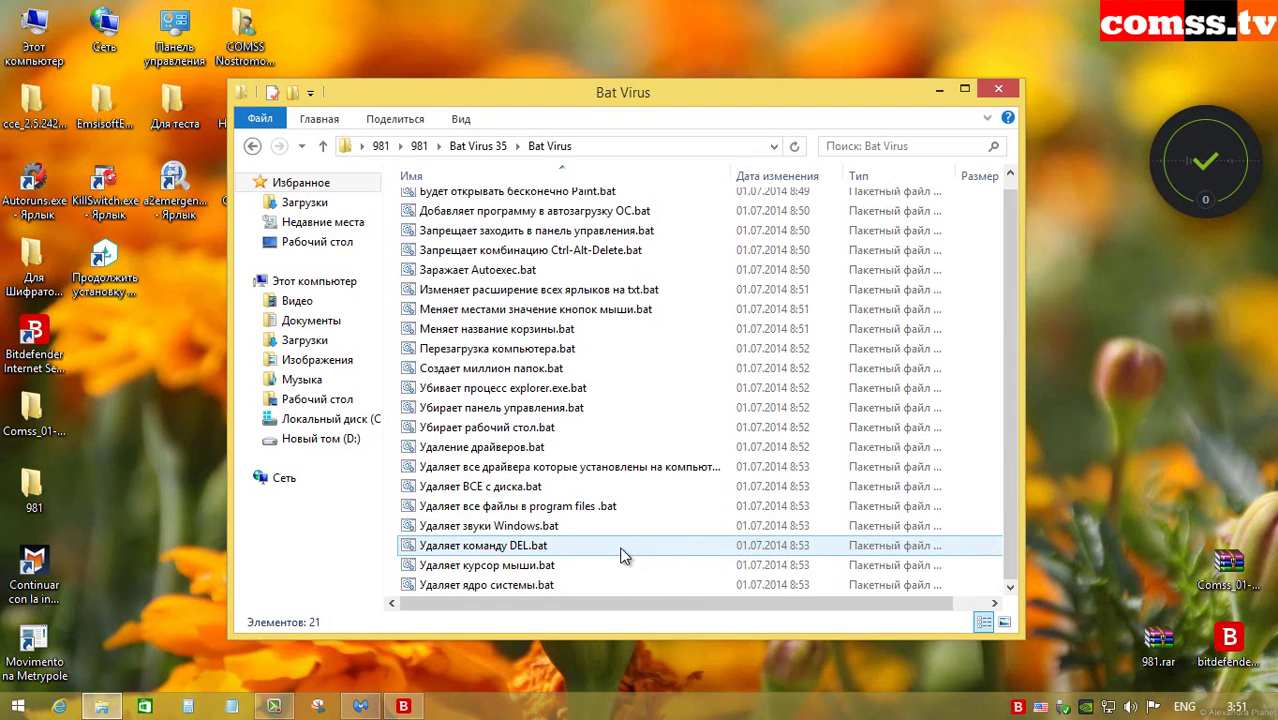
click(625, 567)
click(616, 582)
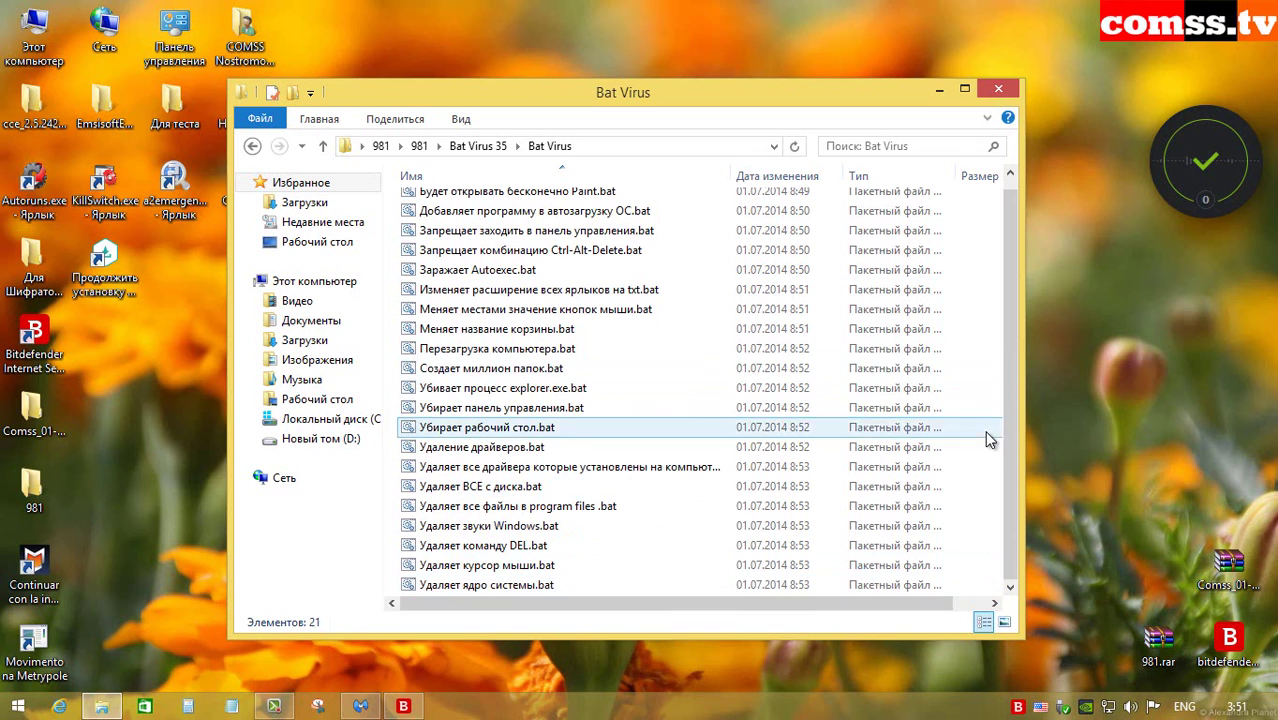
drag(1009, 456, 1015, 351)
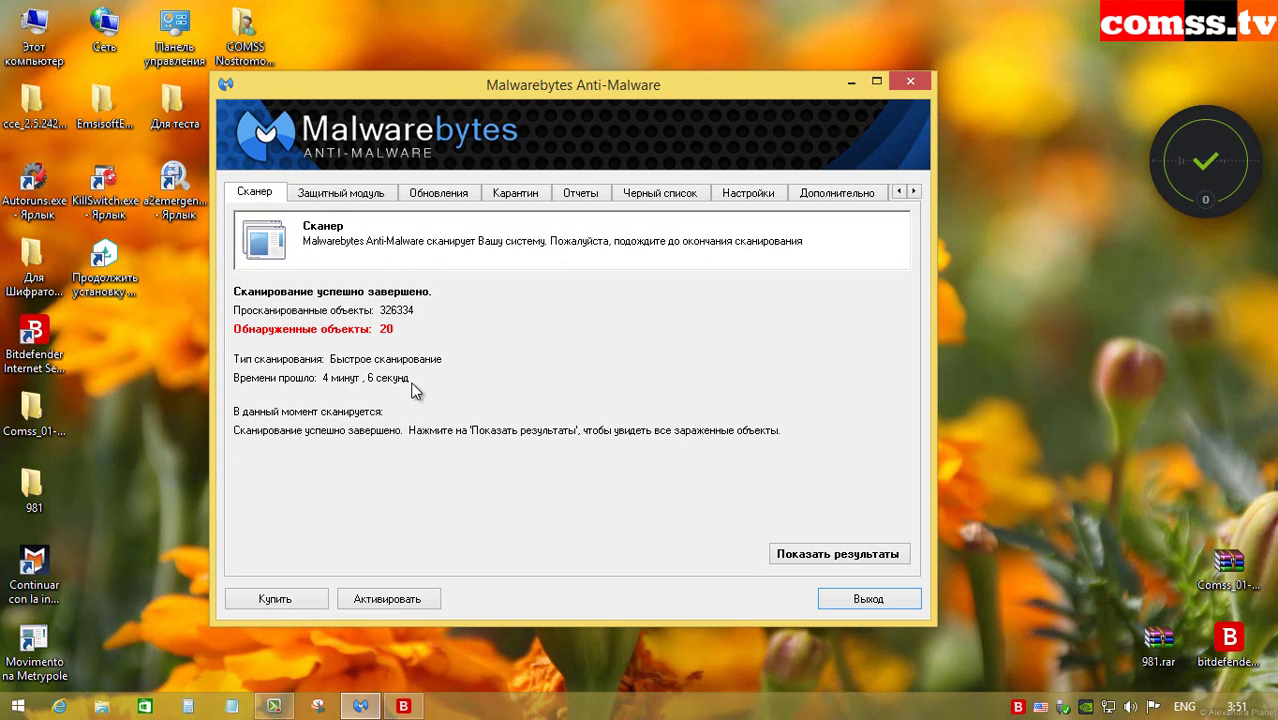
Step: Maximize the 20-threat results list, widen the Тип column, sort by Категория and select the first Misused.Legit.AI entry
click(833, 554)
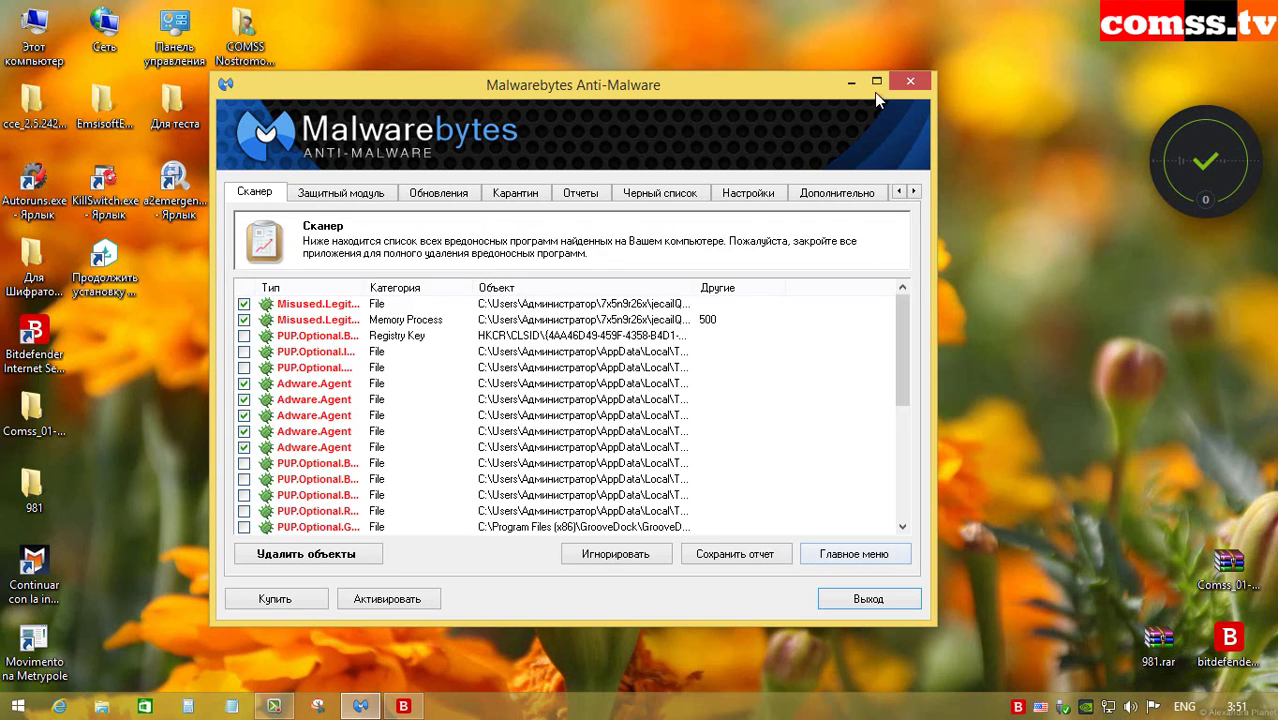
click(876, 81)
drag(240, 210, 352, 210)
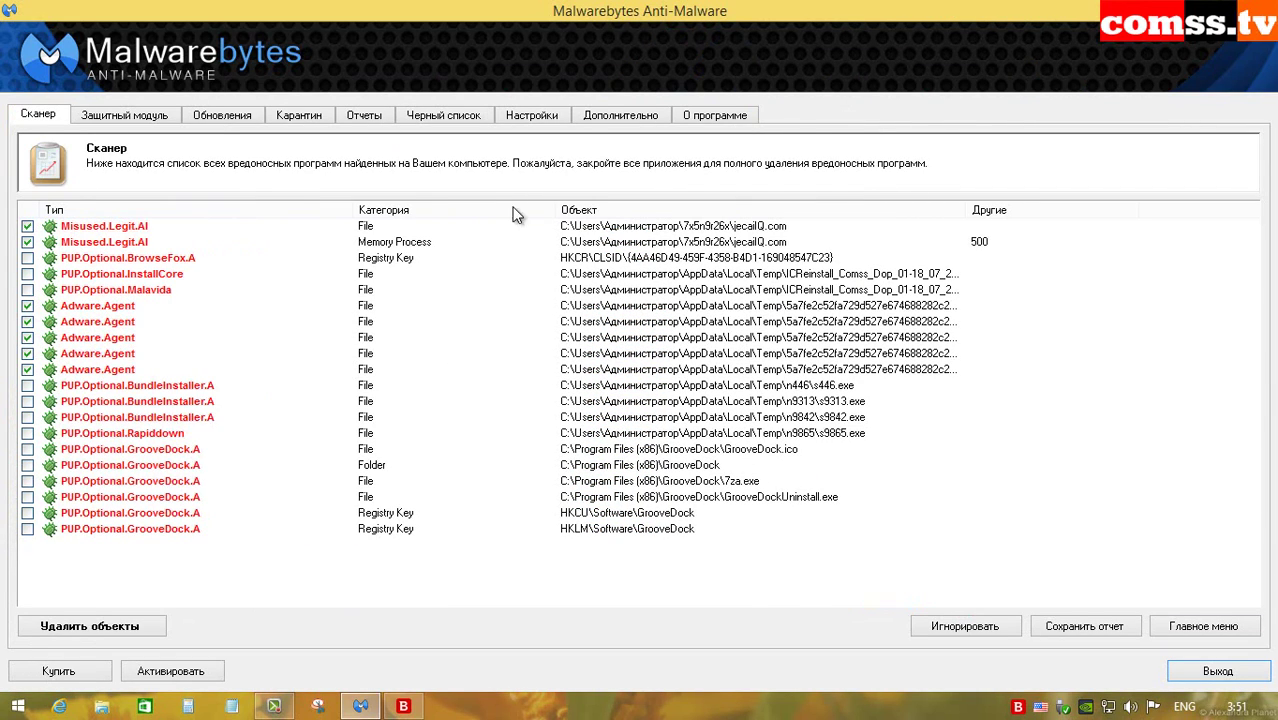
click(410, 210)
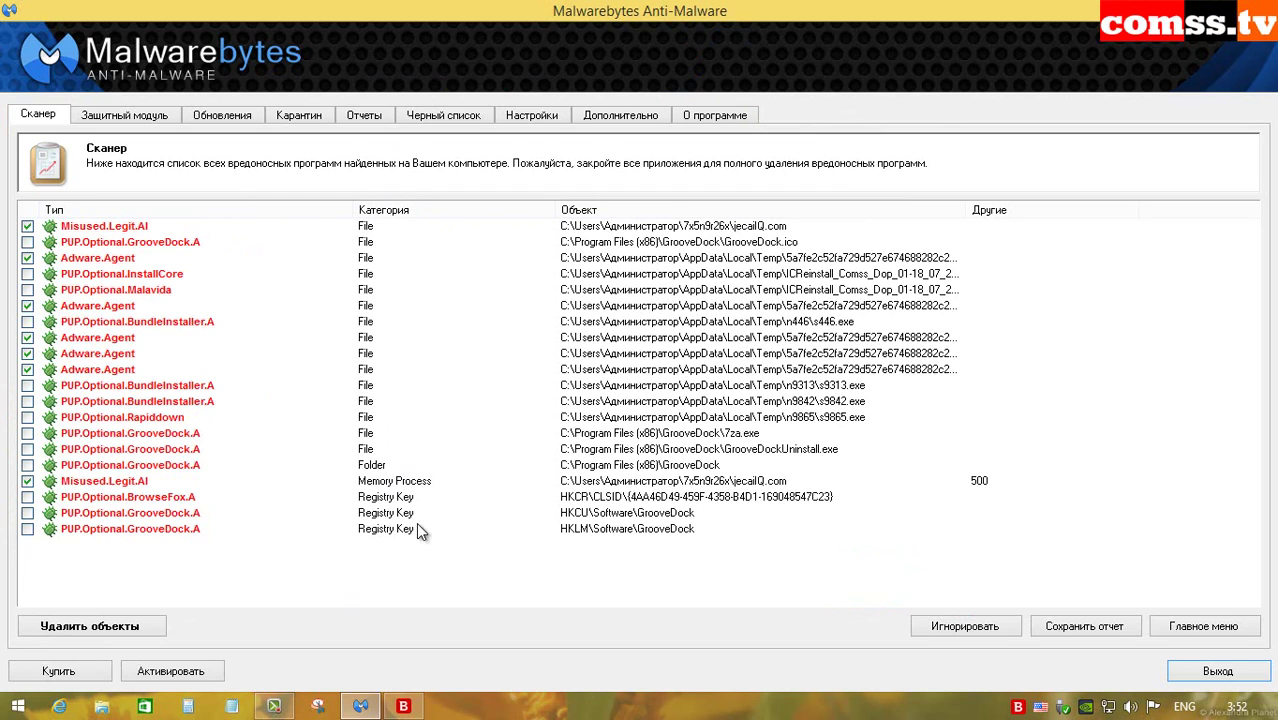
click(131, 228)
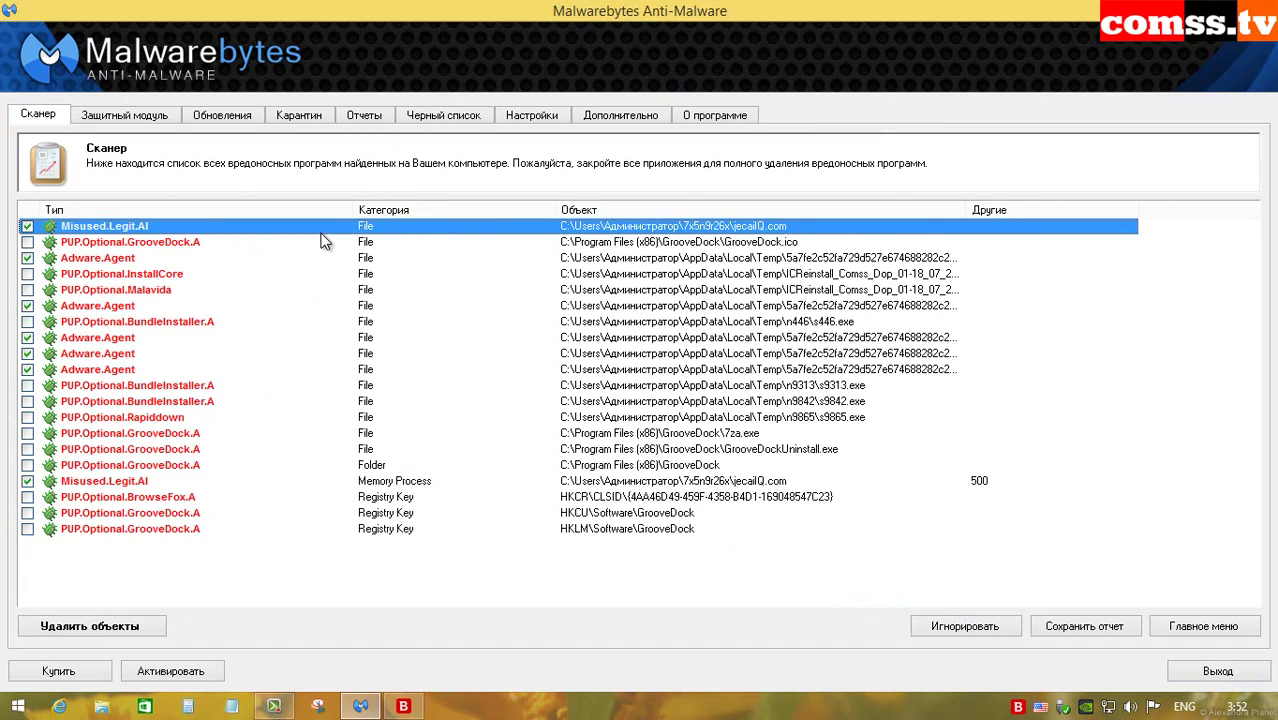
click(208, 243)
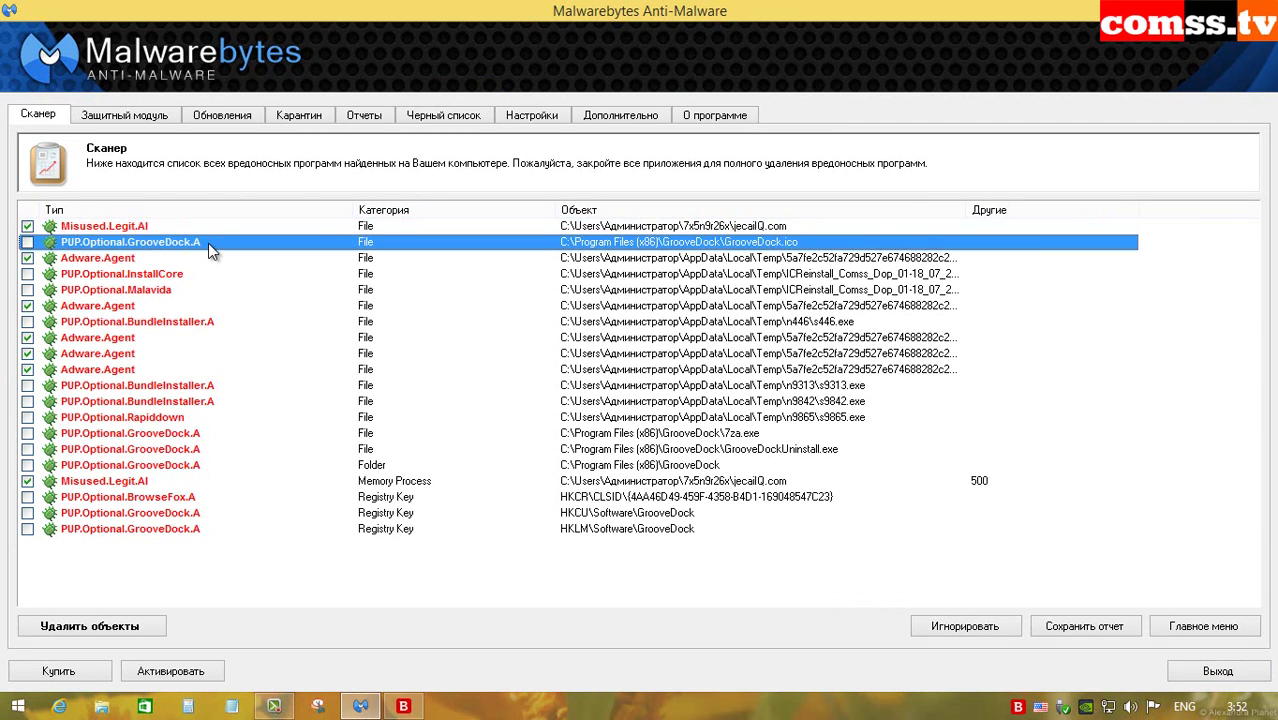
click(202, 259)
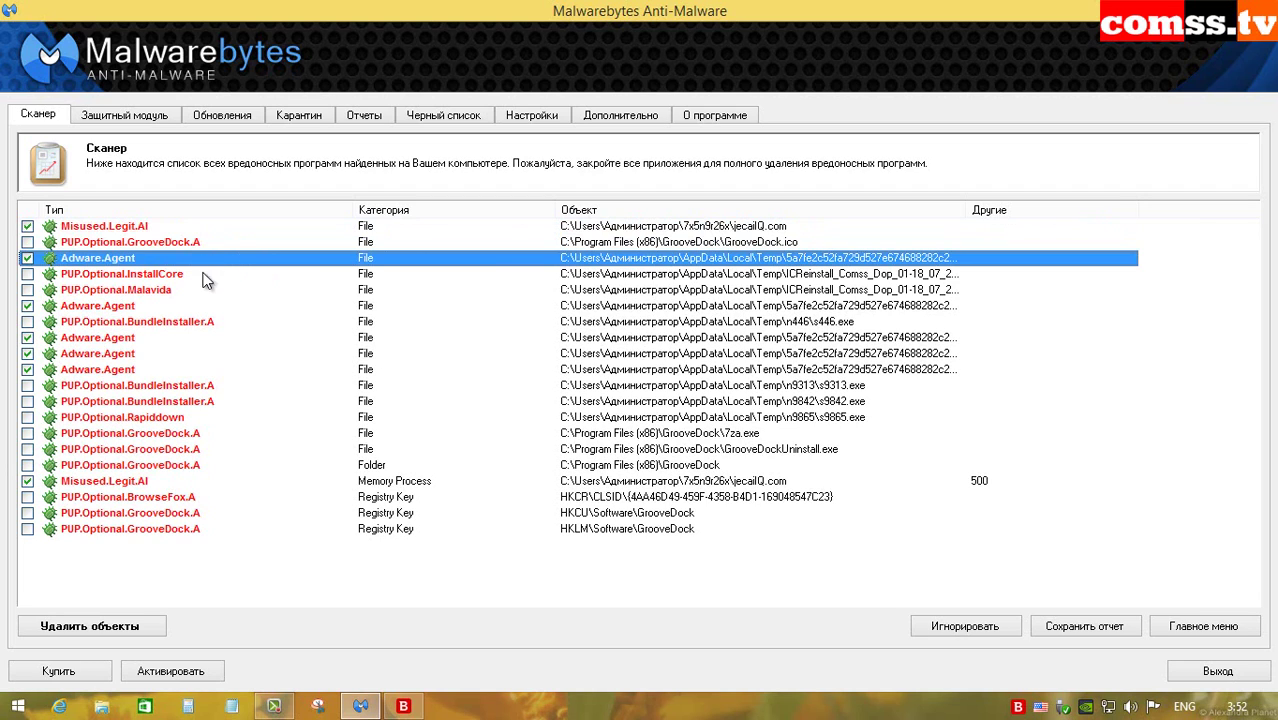
click(200, 305)
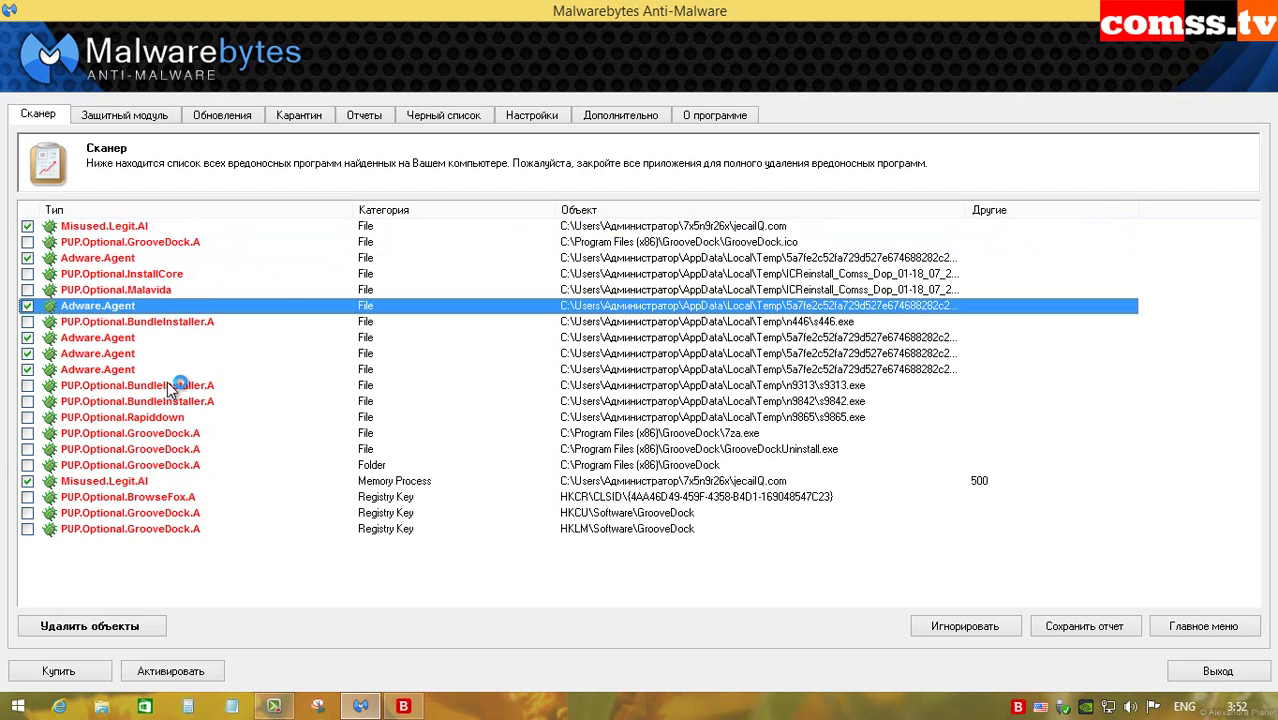
click(163, 446)
click(164, 433)
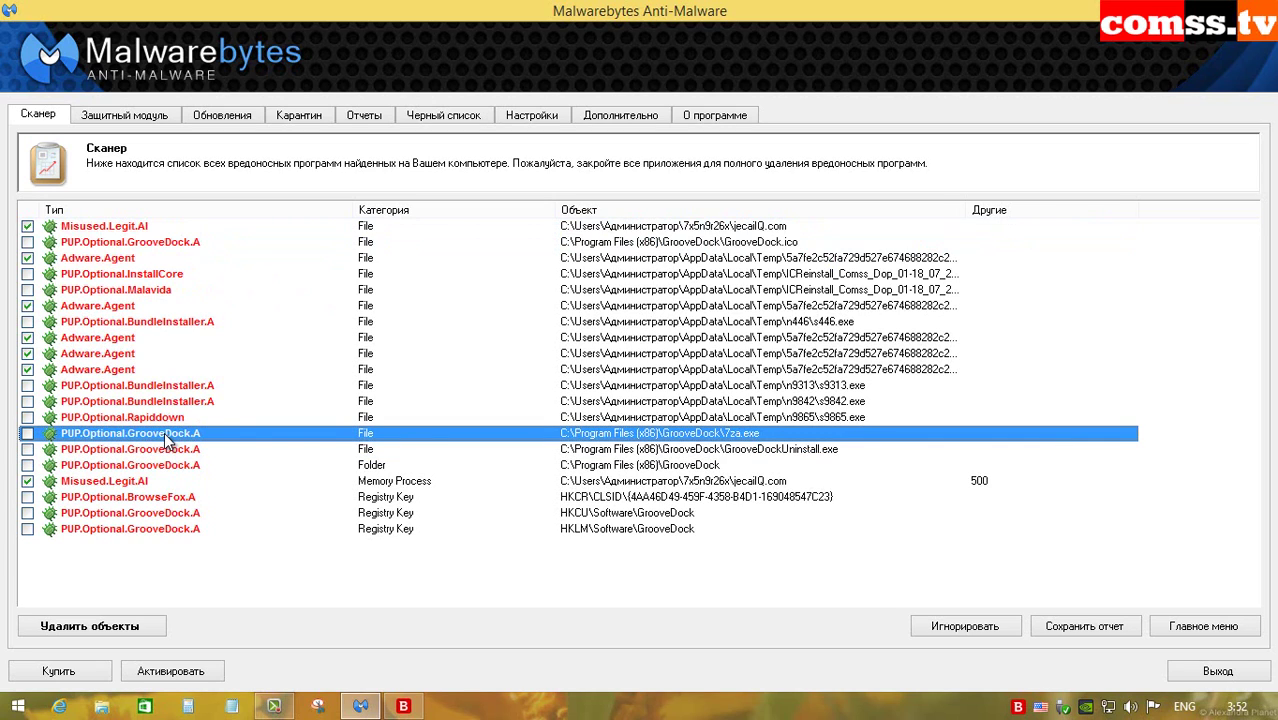
click(167, 449)
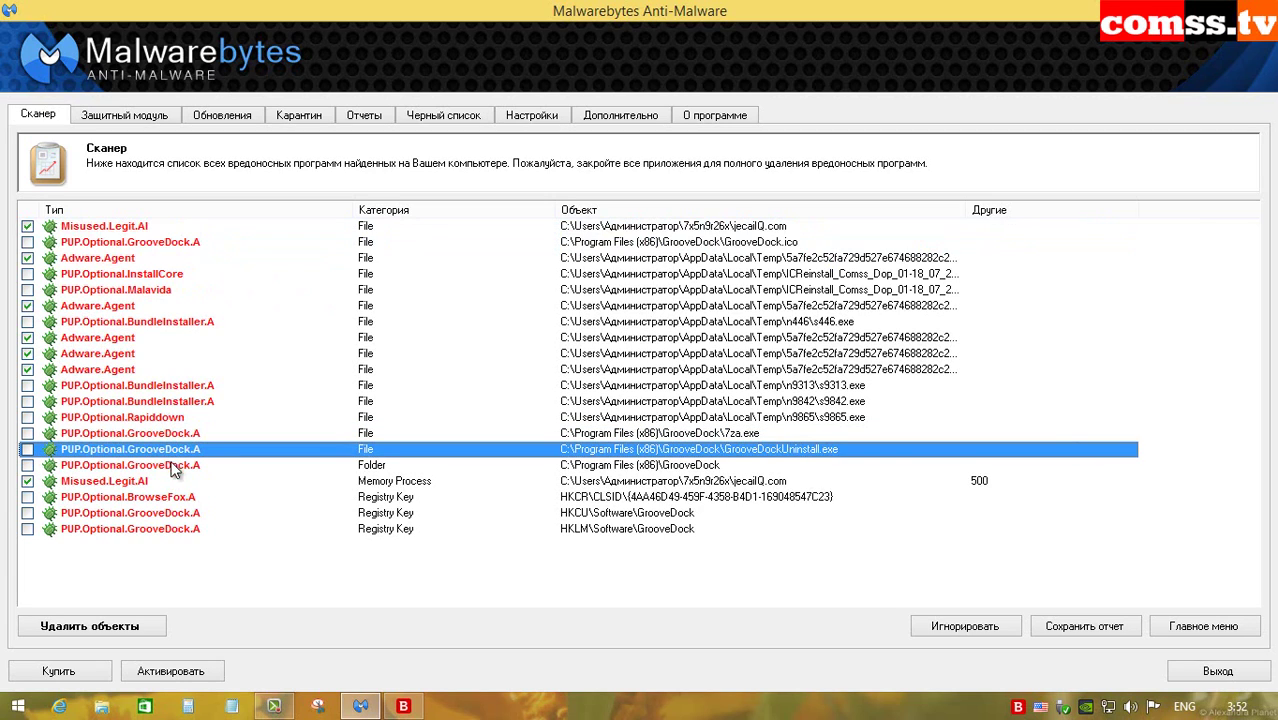
click(160, 466)
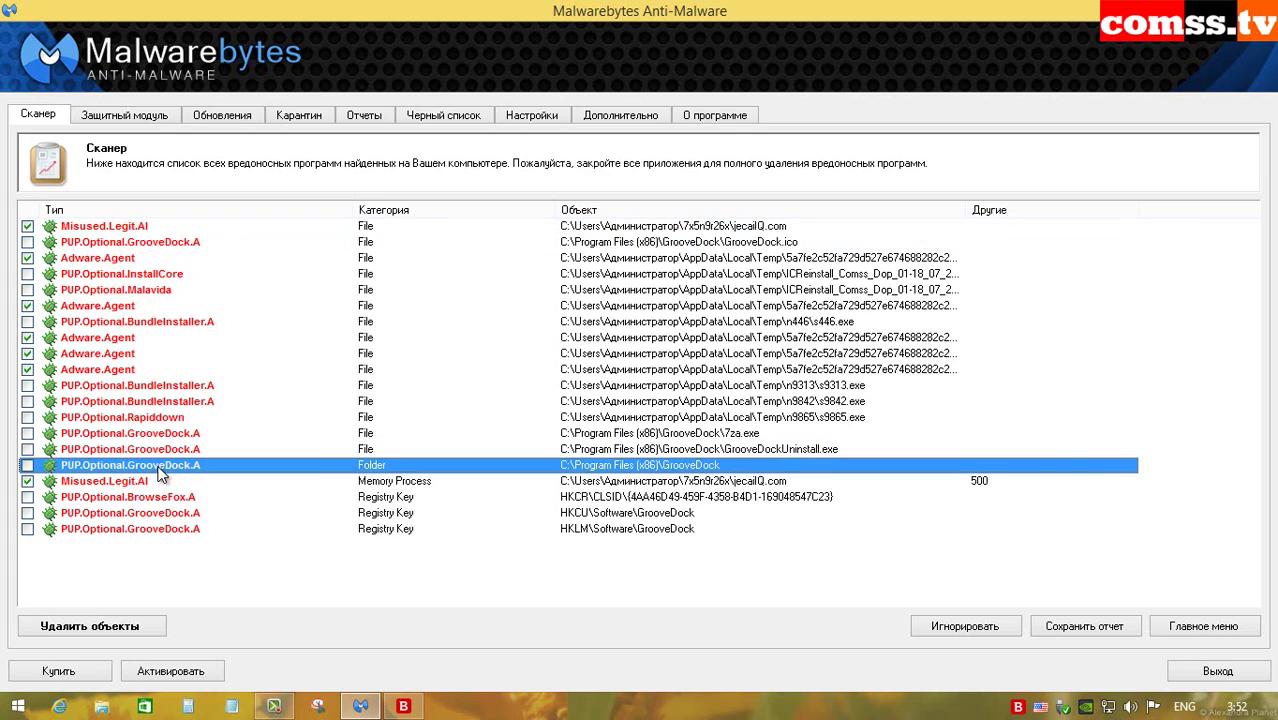
click(156, 481)
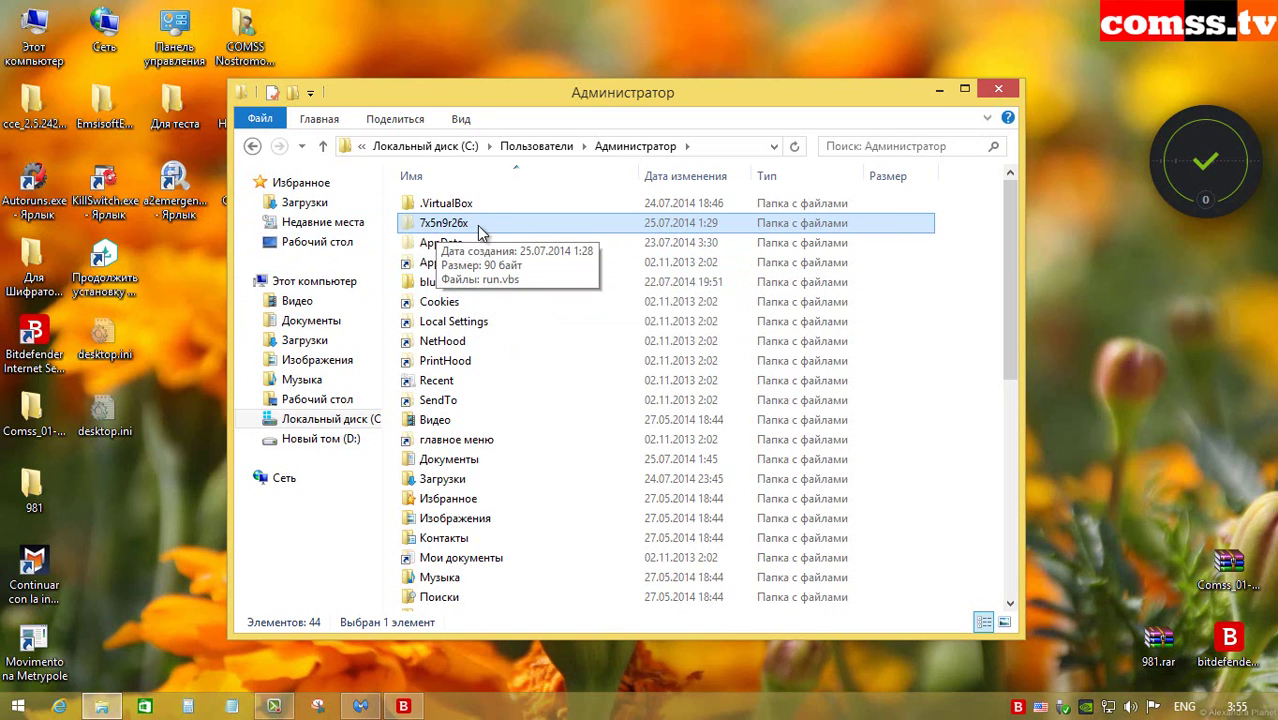
Step: View the seven files in the 7x5n9r26x folder, then close File Explorer
double_click(472, 226)
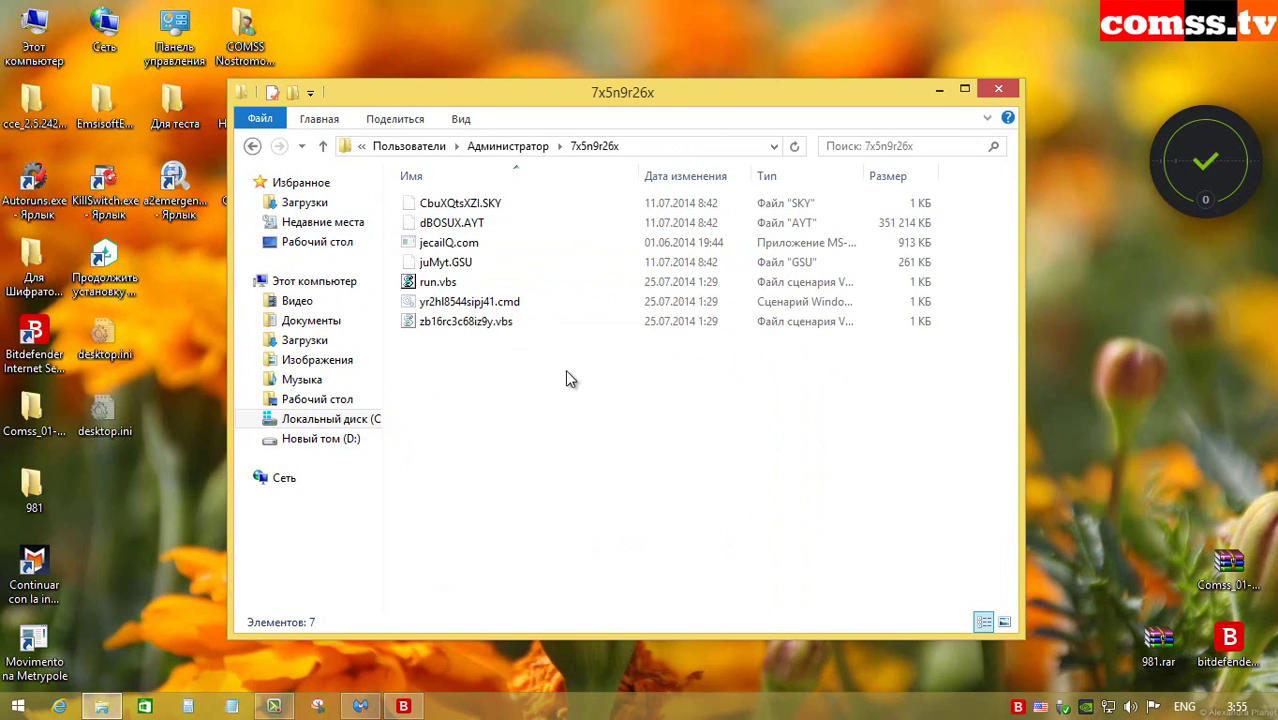
key(alt+F4)
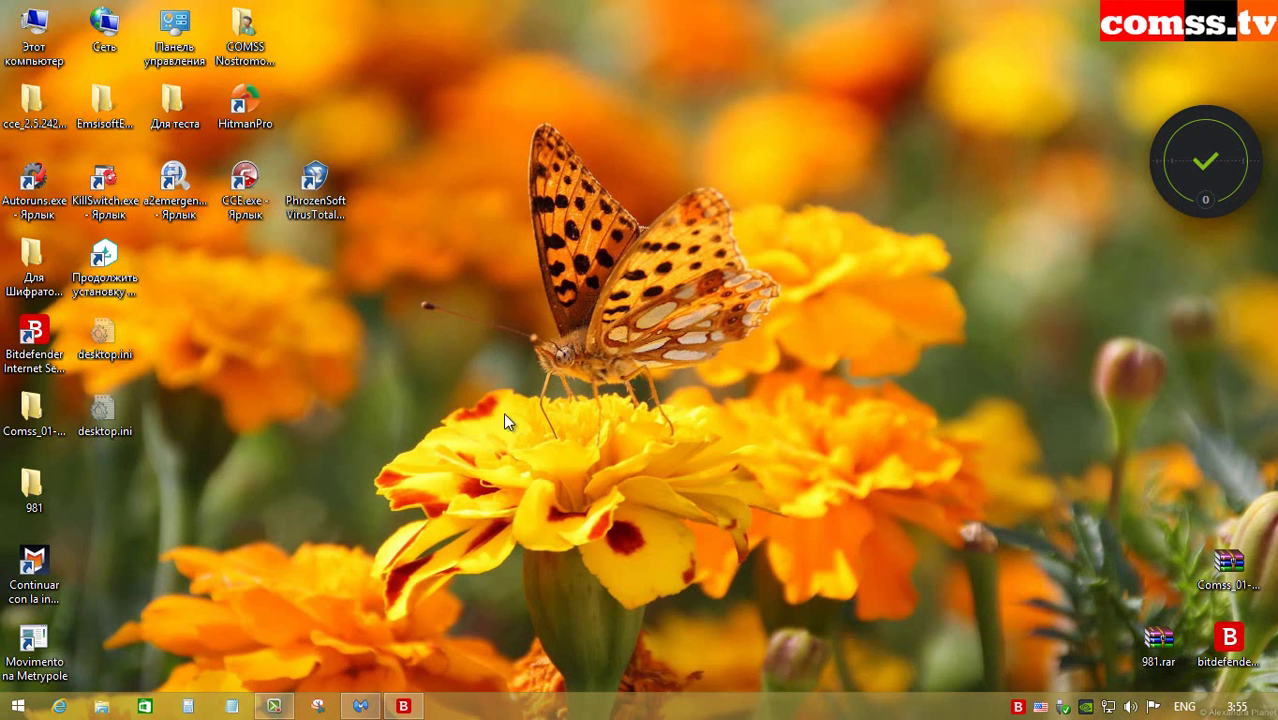